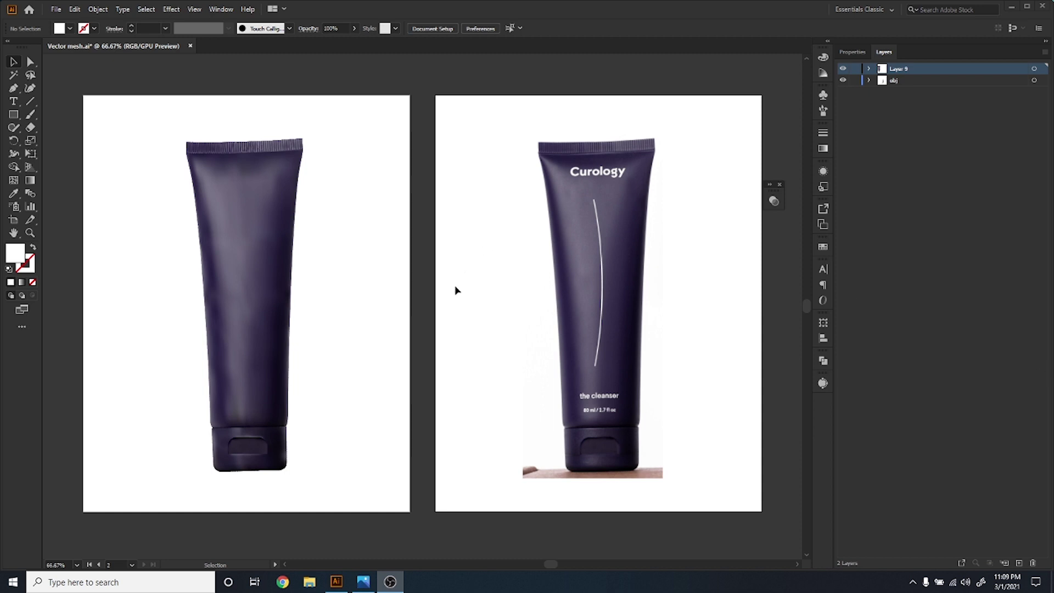
- Examine the mesh grid of the finished tube illustration in Outline view, and return to Preview
click(446, 319)
drag(461, 297, 477, 312)
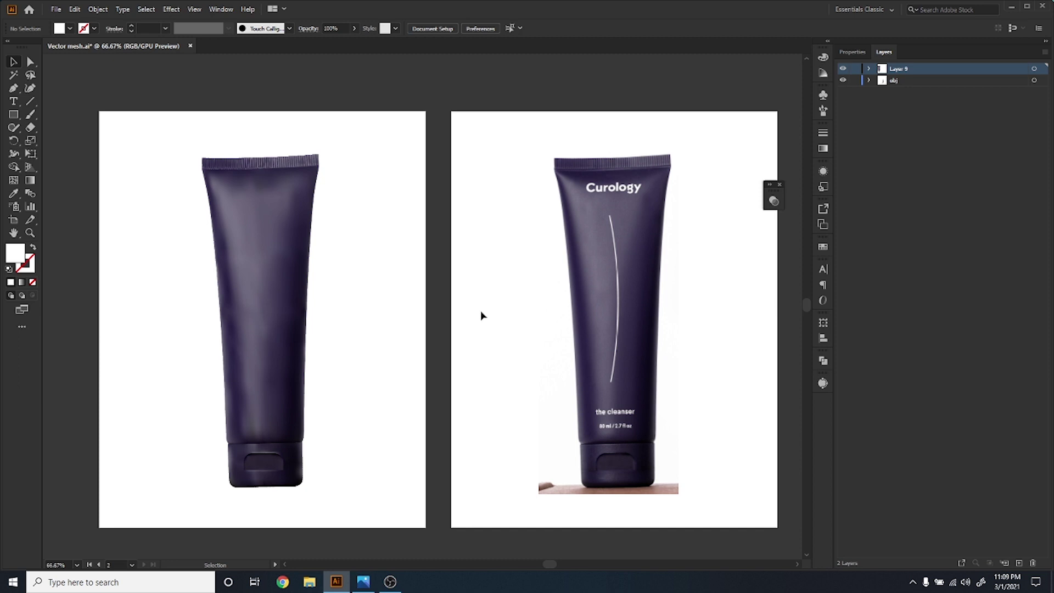
key(a)
key(ctrl+y)
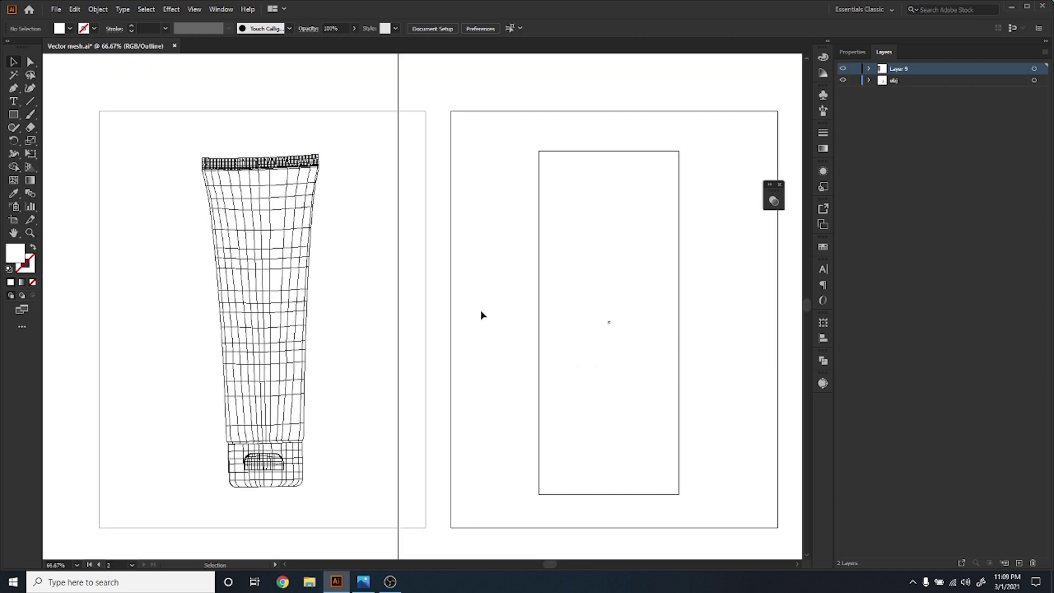
scroll(302, 403, up, 2)
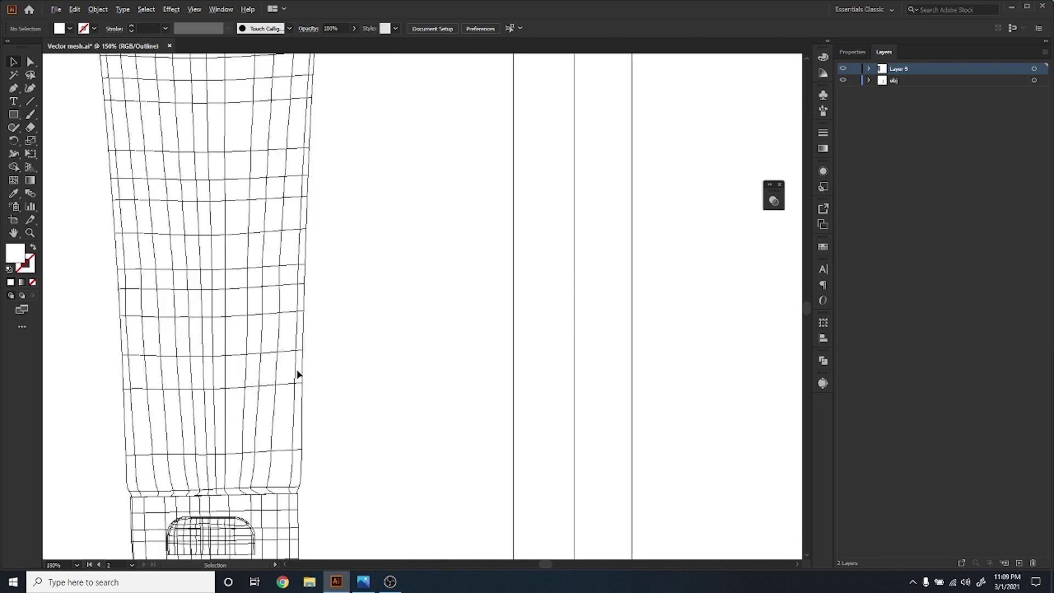
scroll(298, 368, down, 1)
drag(367, 241, 416, 292)
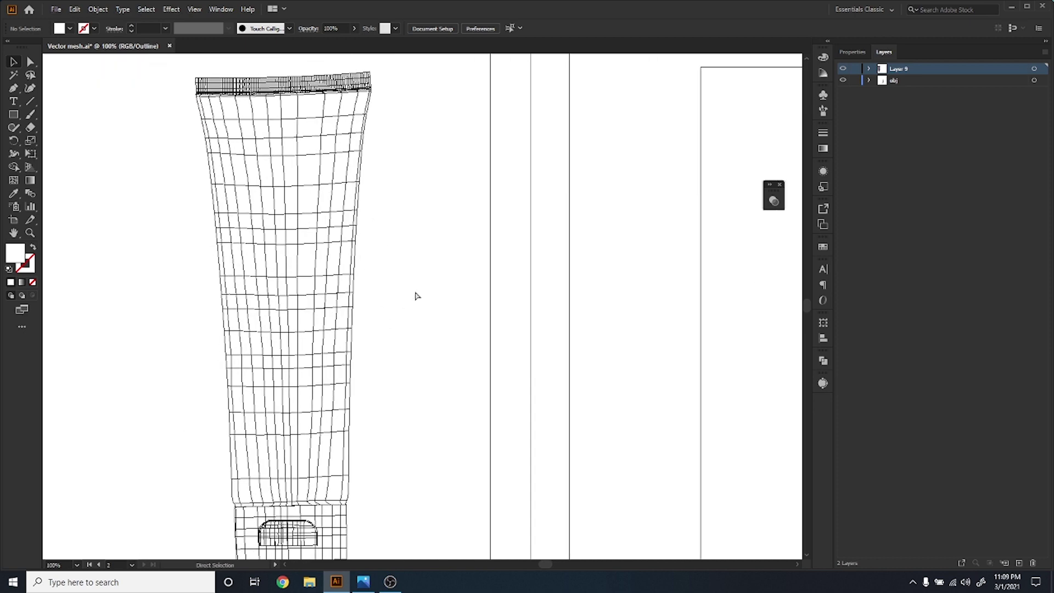
key(ctrl+y)
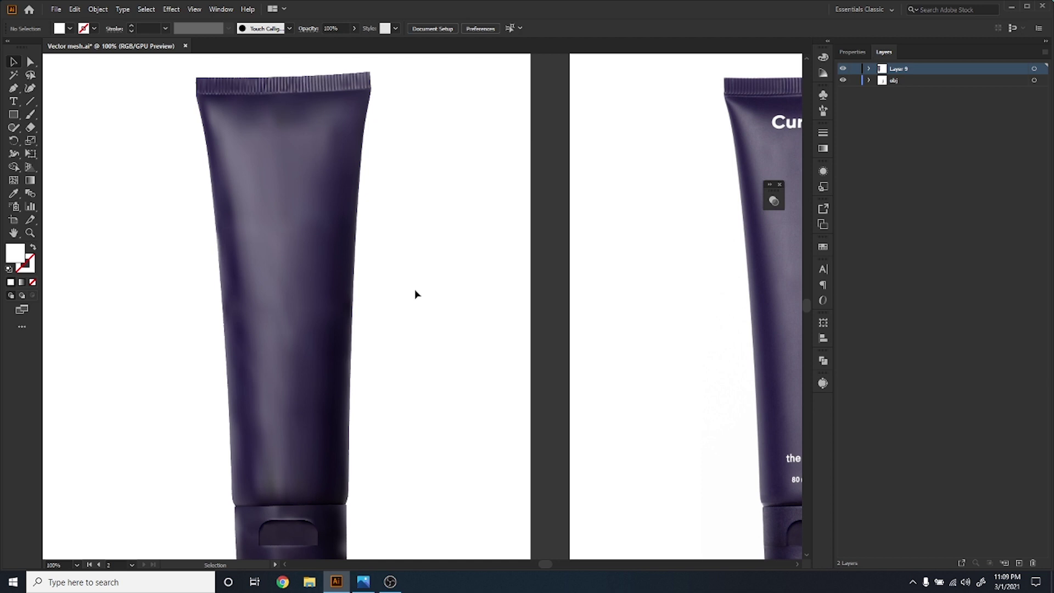
- Move the cap recess, cap and tube body off the illustration to separate it into its individual mesh pieces
key(space)
drag(449, 394, 479, 228)
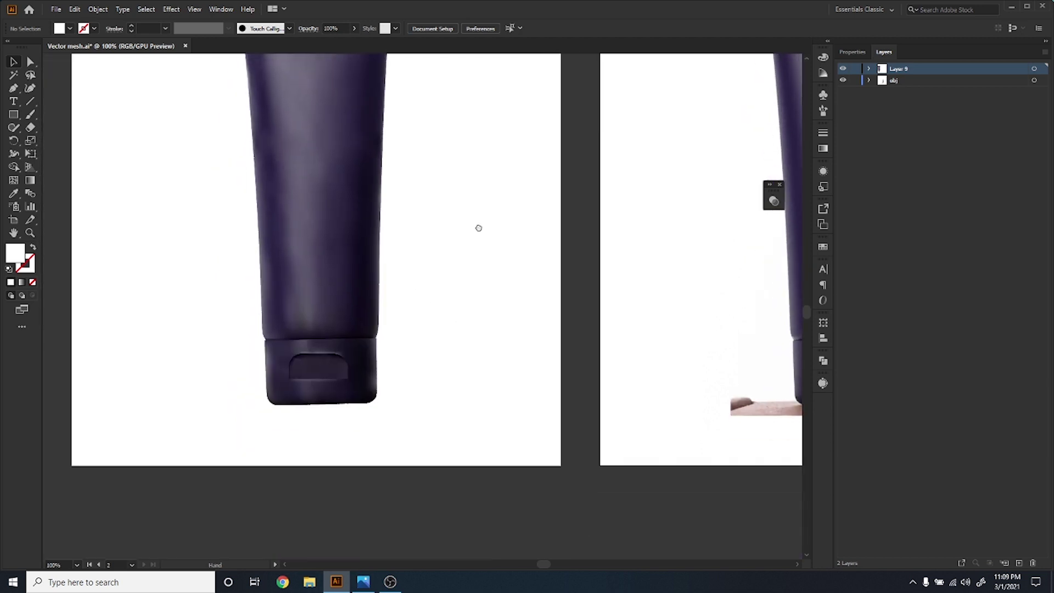
click(328, 359)
drag(313, 367, 442, 358)
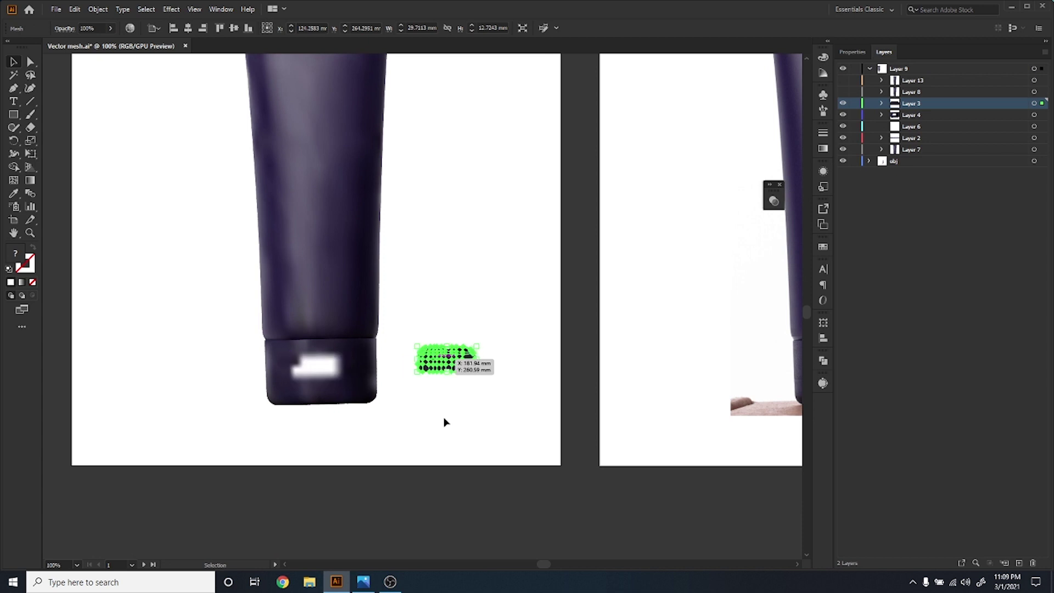
click(445, 421)
drag(323, 375, 192, 374)
click(278, 463)
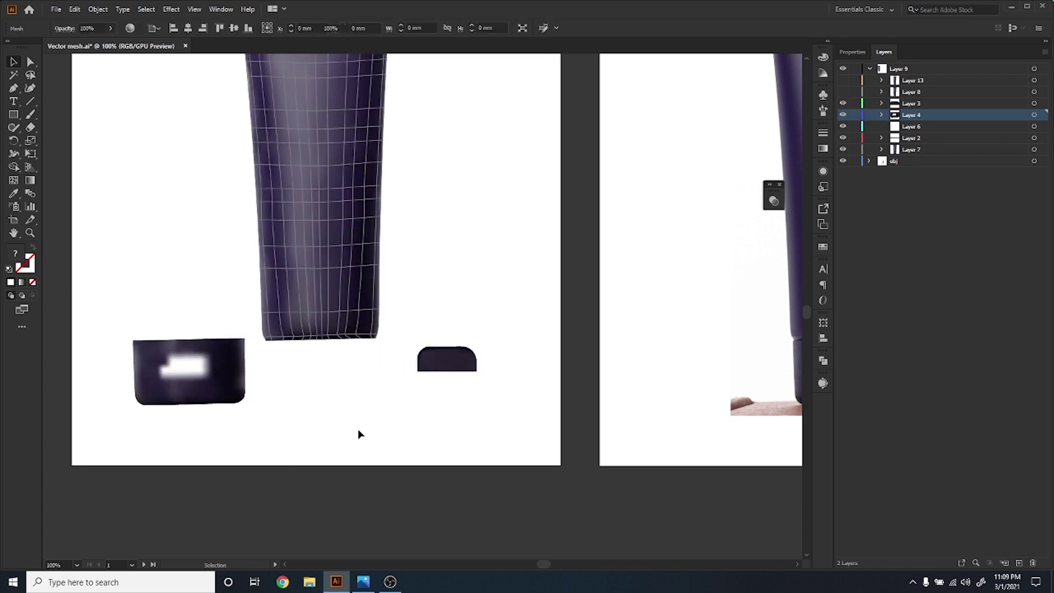
scroll(358, 434, down, 2)
drag(351, 286, 461, 286)
click(540, 449)
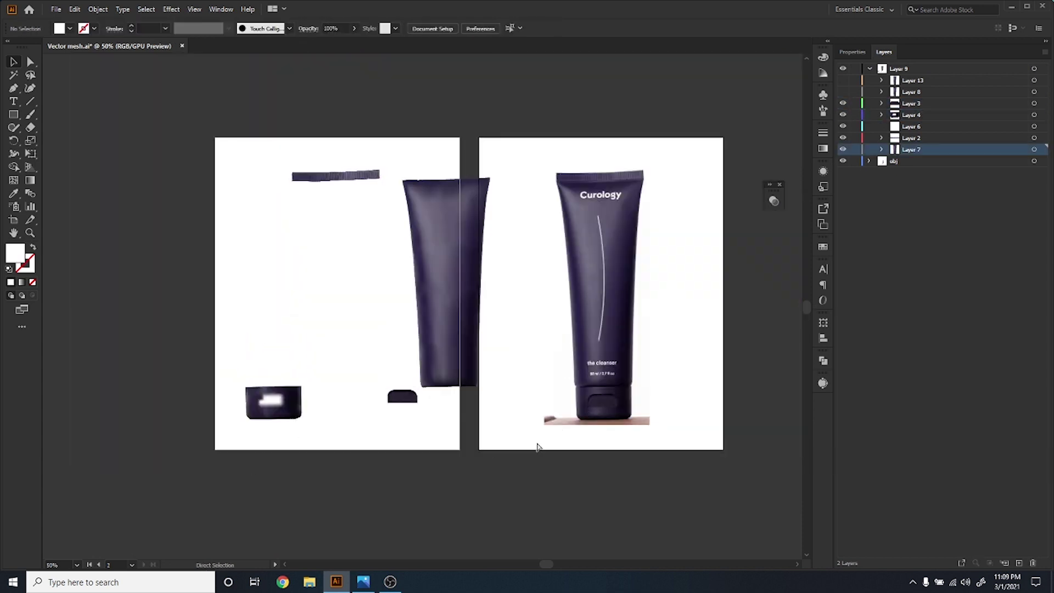
- Undo the moves of the separated tube pieces to reassemble the illustration
key(ctrl+z)
key(ctrl+z)
key(ctrl+z)
key(ctrl+z)
key(ctrl+z)
key(ctrl+z)
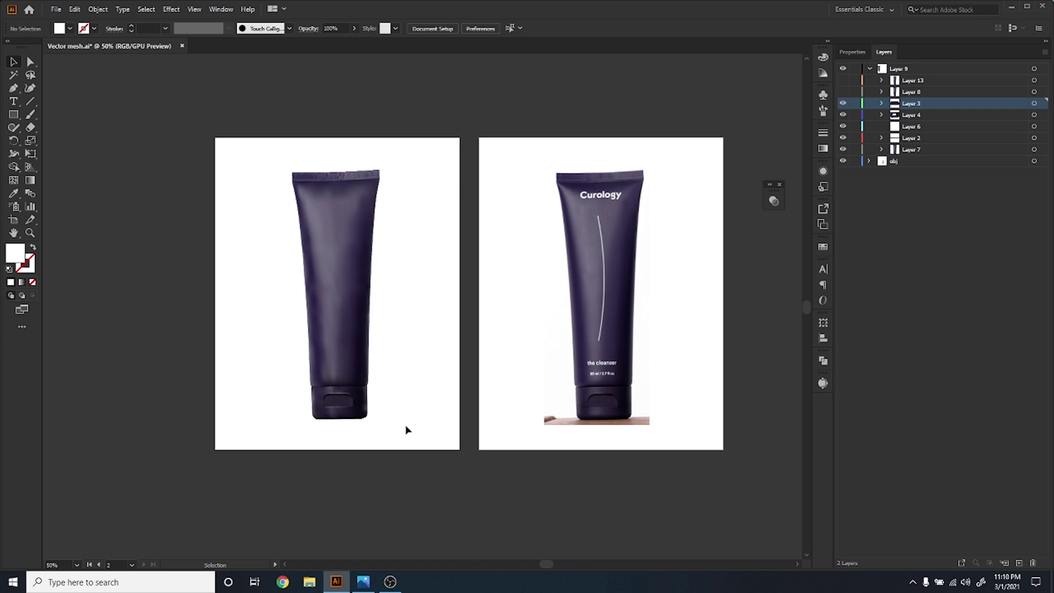
- Inspect the crimped edge, lettering and shading of the reference tube photo up close, and return to both artboards
scroll(594, 182, up, 3)
scroll(594, 182, up, 1)
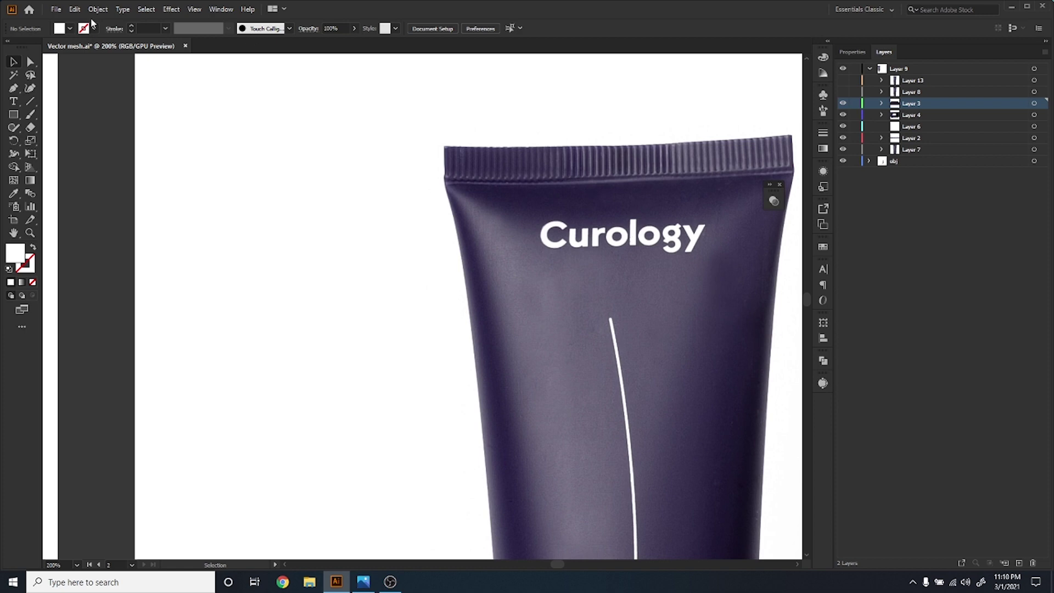
click(174, 11)
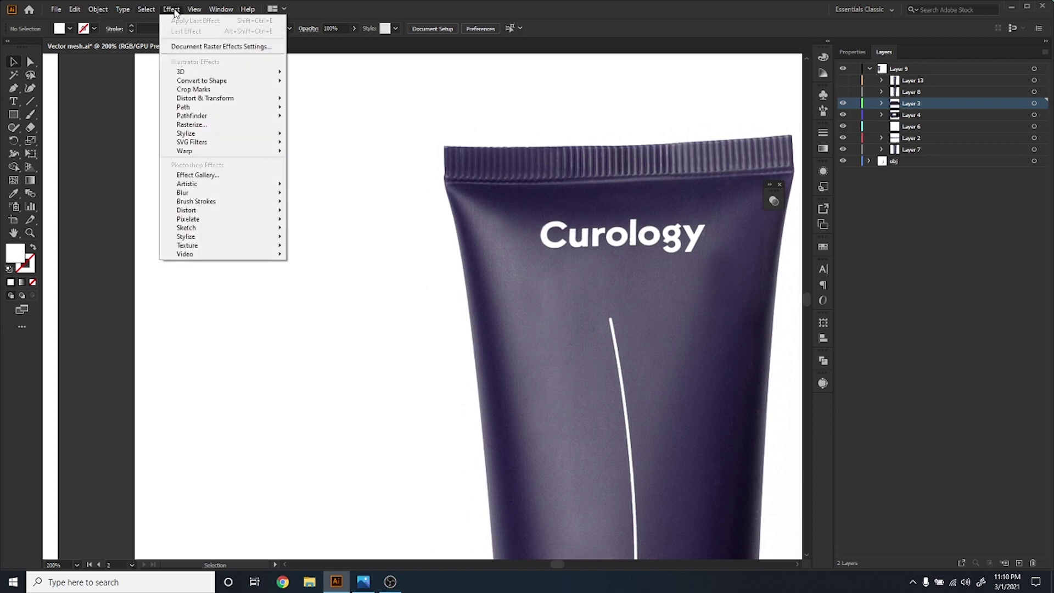
click(525, 2)
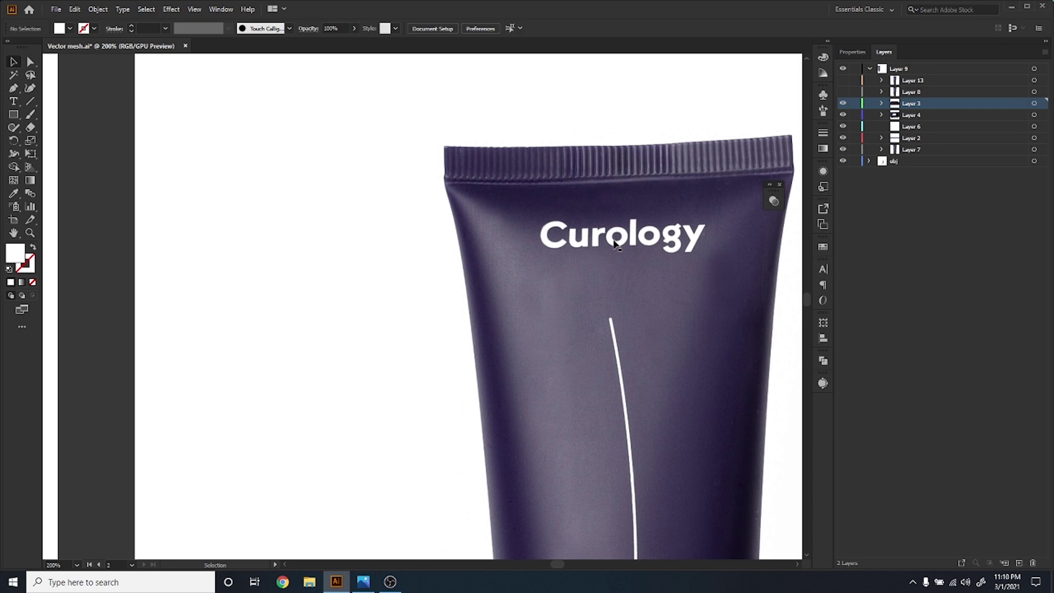
drag(681, 280, 607, 266)
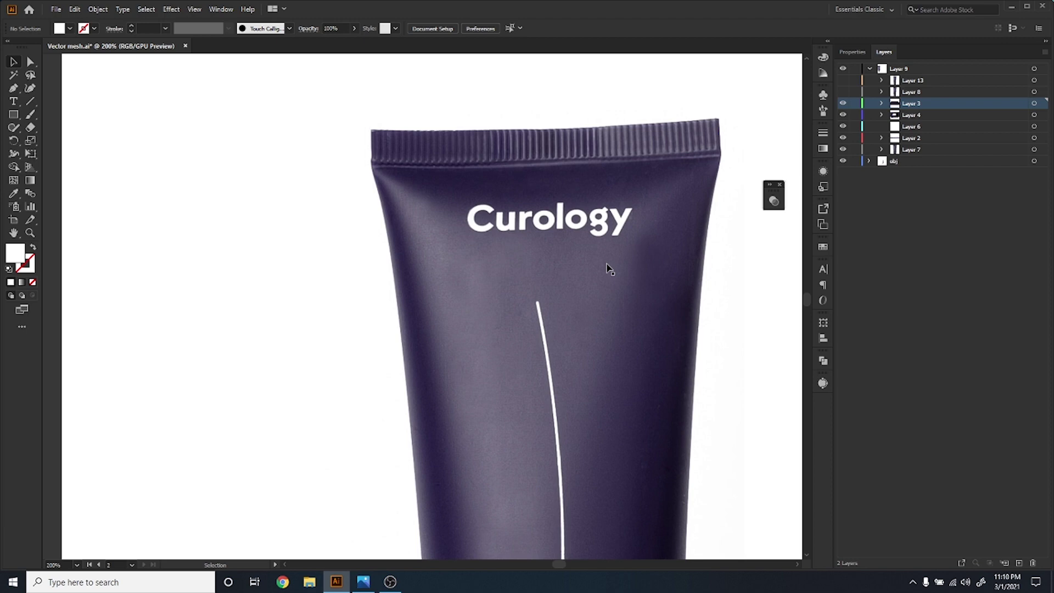
scroll(373, 364, down, 4)
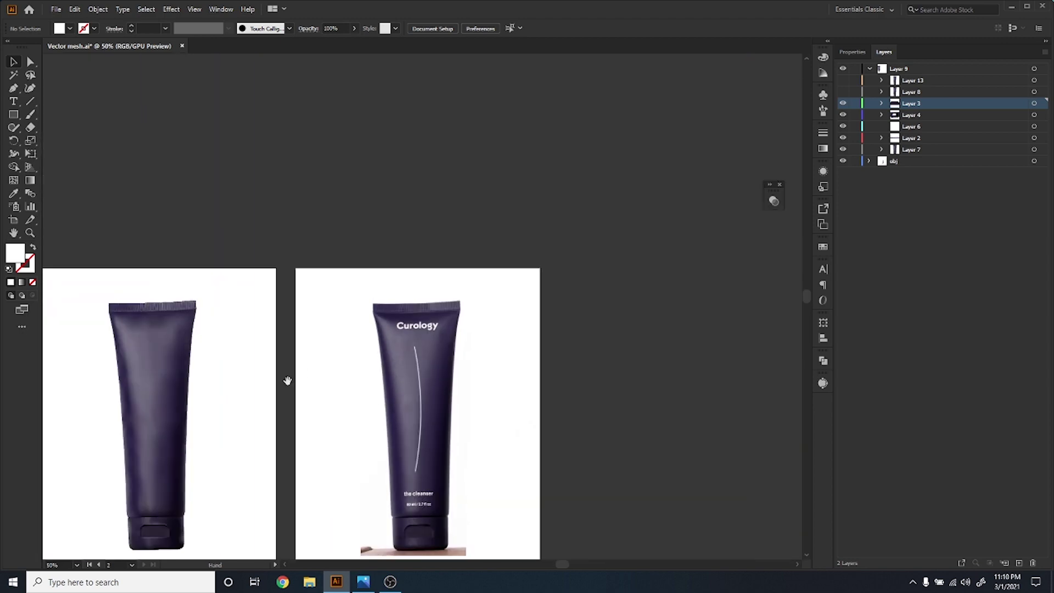
drag(288, 379, 412, 300)
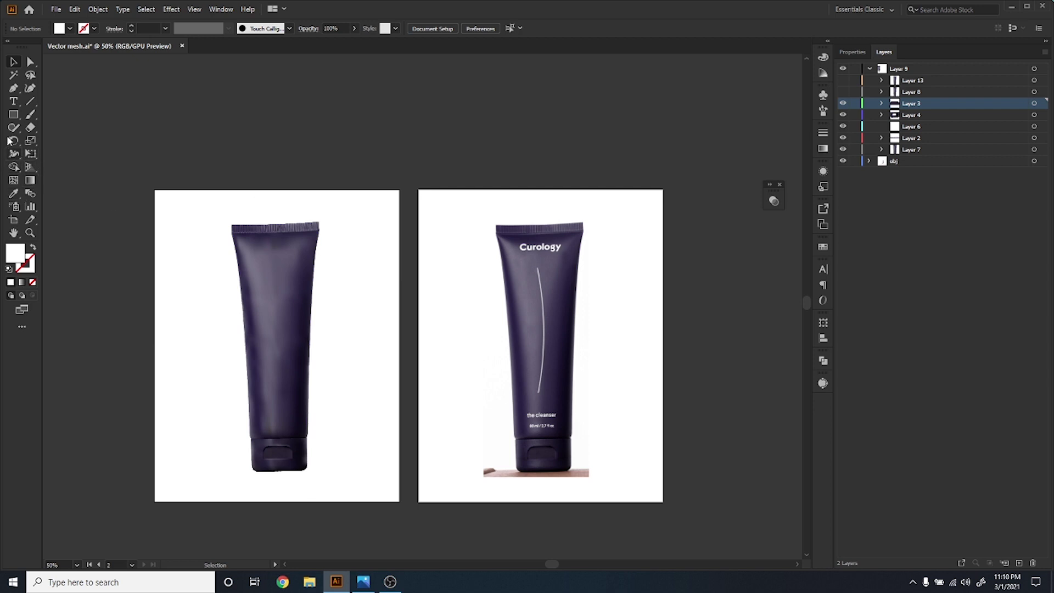
- Draw a white square about 80 mm wide without a stroke above the artboards and select it
click(14, 114)
drag(313, 113, 393, 191)
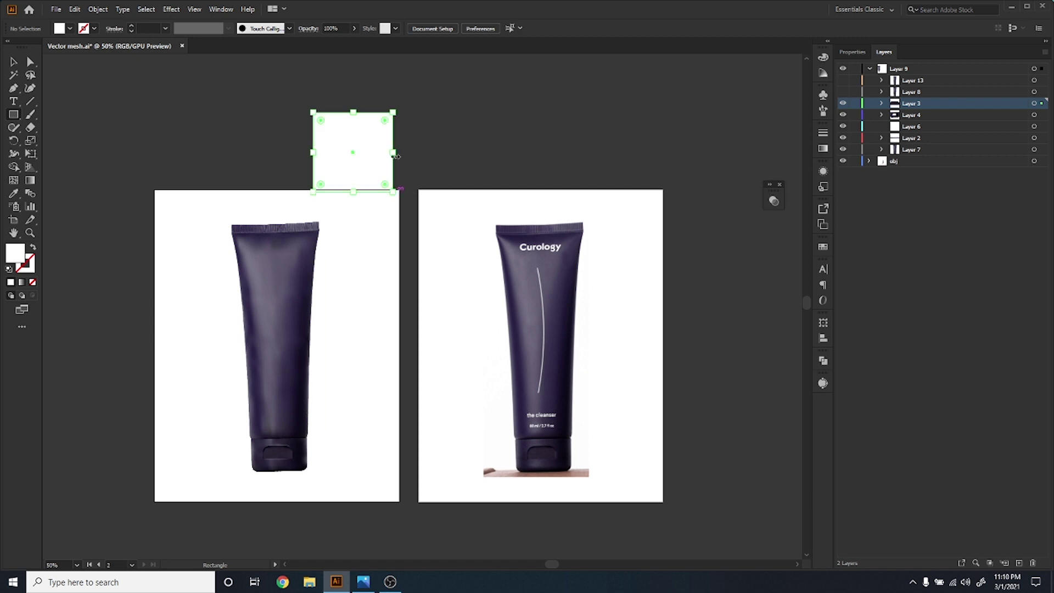
drag(389, 155, 375, 222)
key(v)
click(455, 278)
scroll(341, 250, up, 3)
click(382, 239)
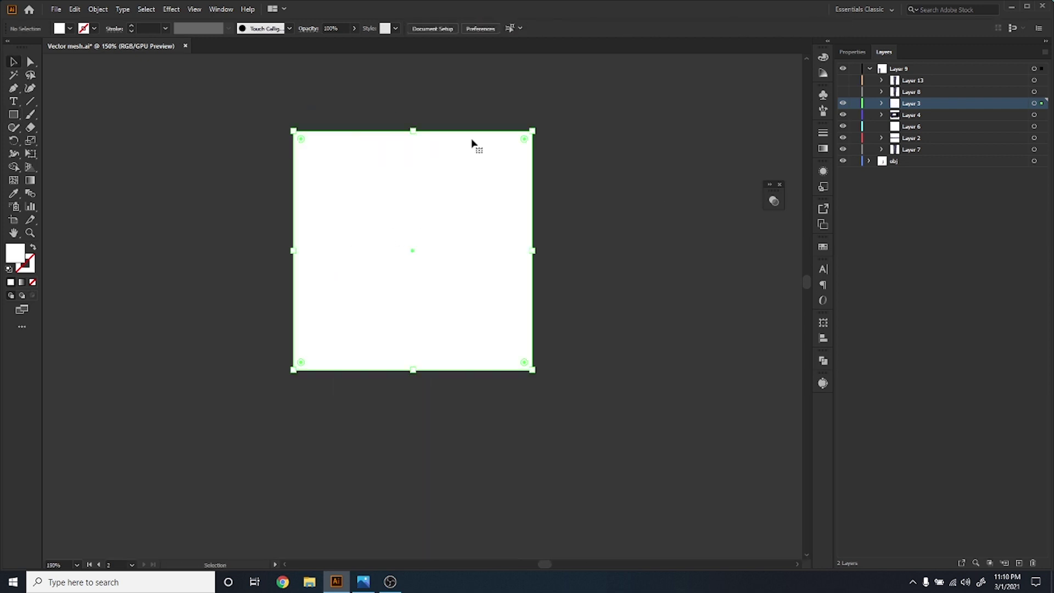
- Use the Mesh tool to add one horizontal and one vertical mesh line through the middle of the square
click(15, 183)
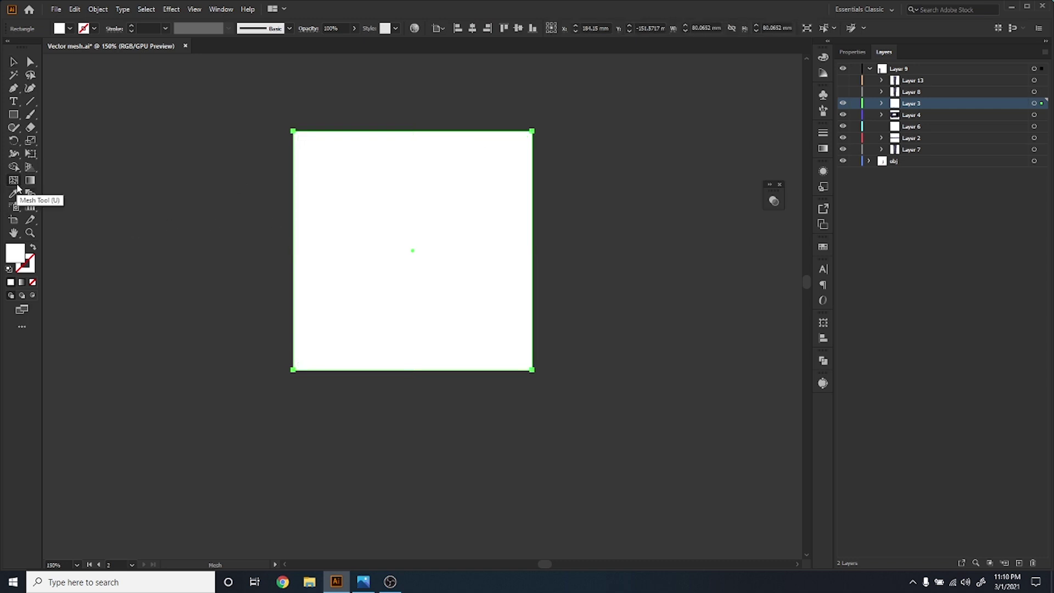
click(294, 248)
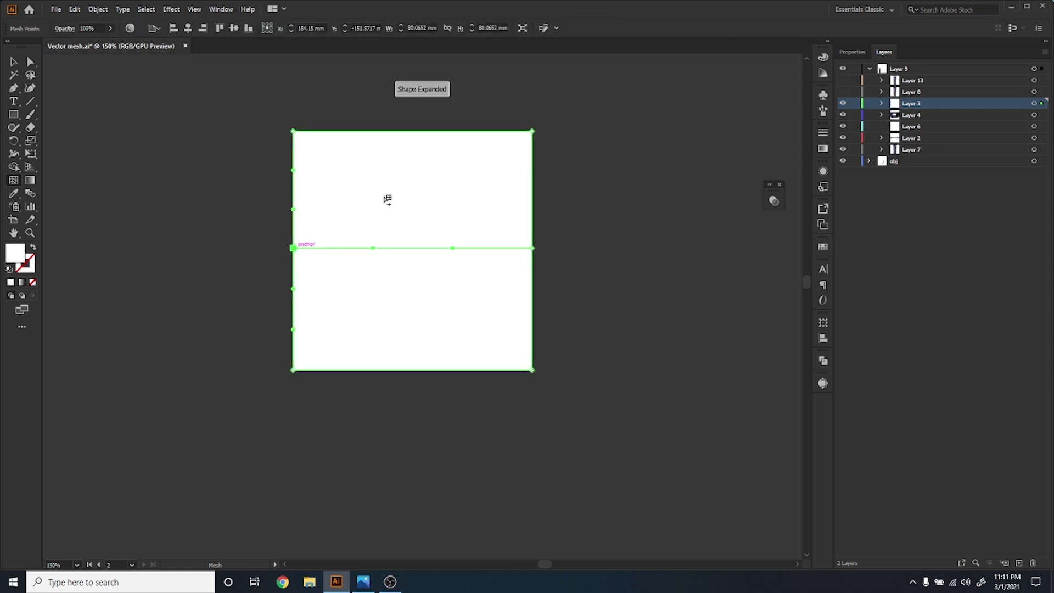
click(408, 131)
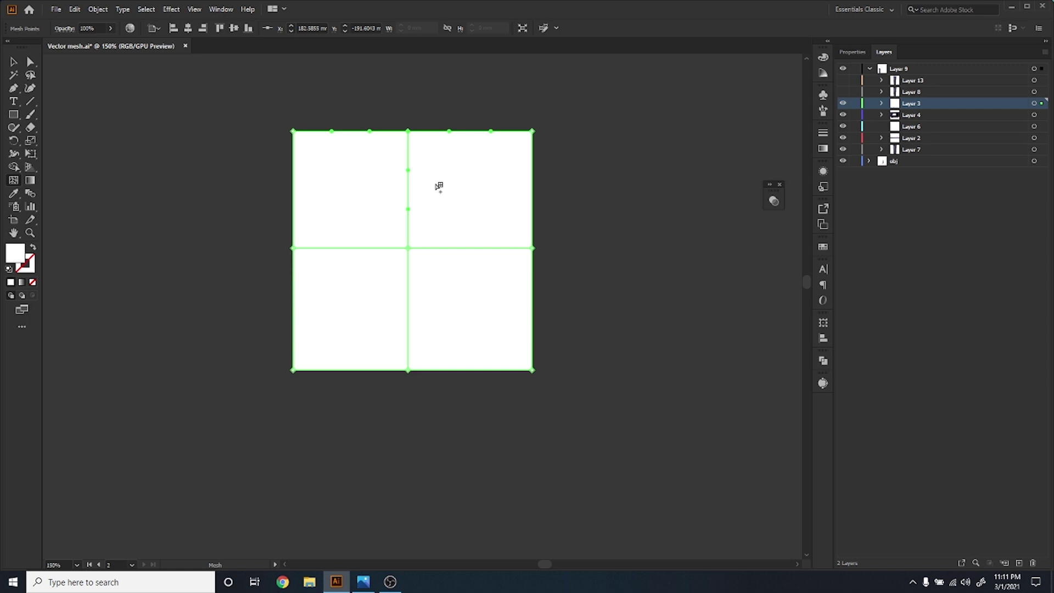
- Select the mesh point at the square's upper-left corner and fill it with saturated blue-violet at hue 255°
click(29, 63)
click(218, 153)
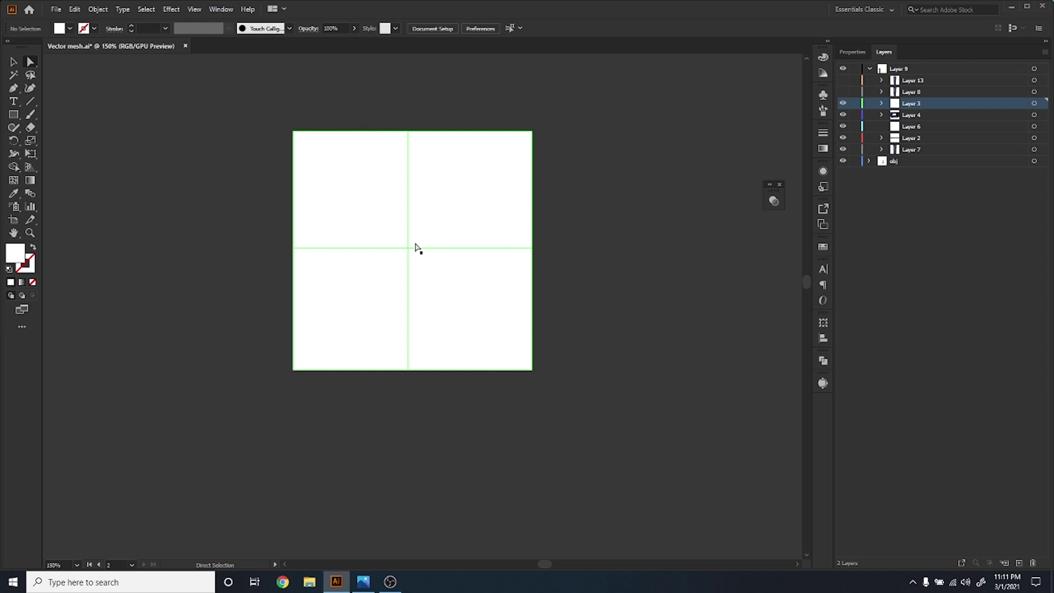
click(414, 248)
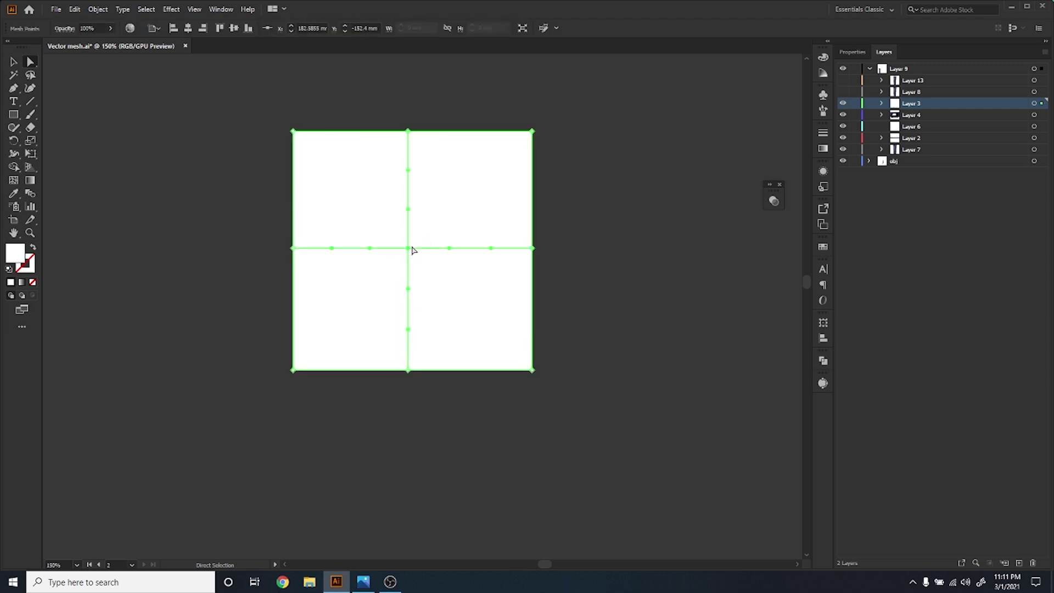
click(295, 248)
click(293, 132)
double_click(15, 257)
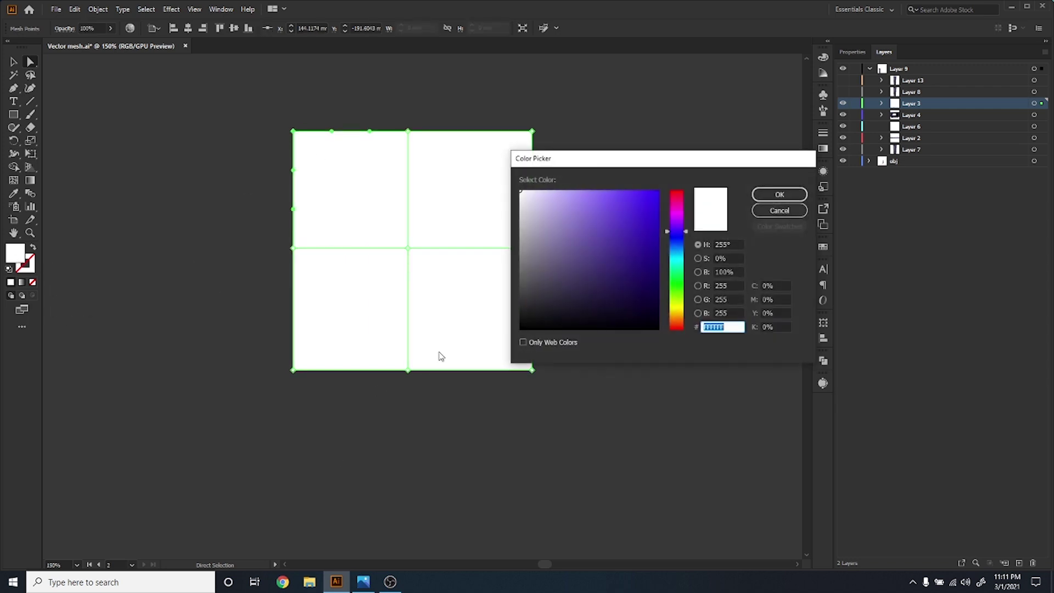
click(657, 192)
click(779, 195)
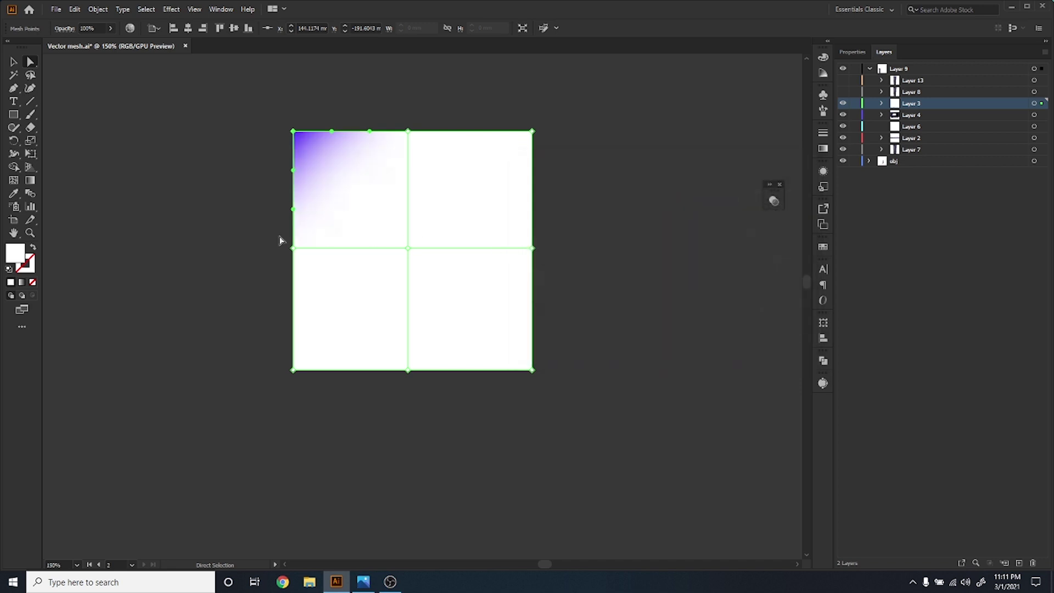
- Fill the square's central mesh point with bright green at hue 153°
click(407, 248)
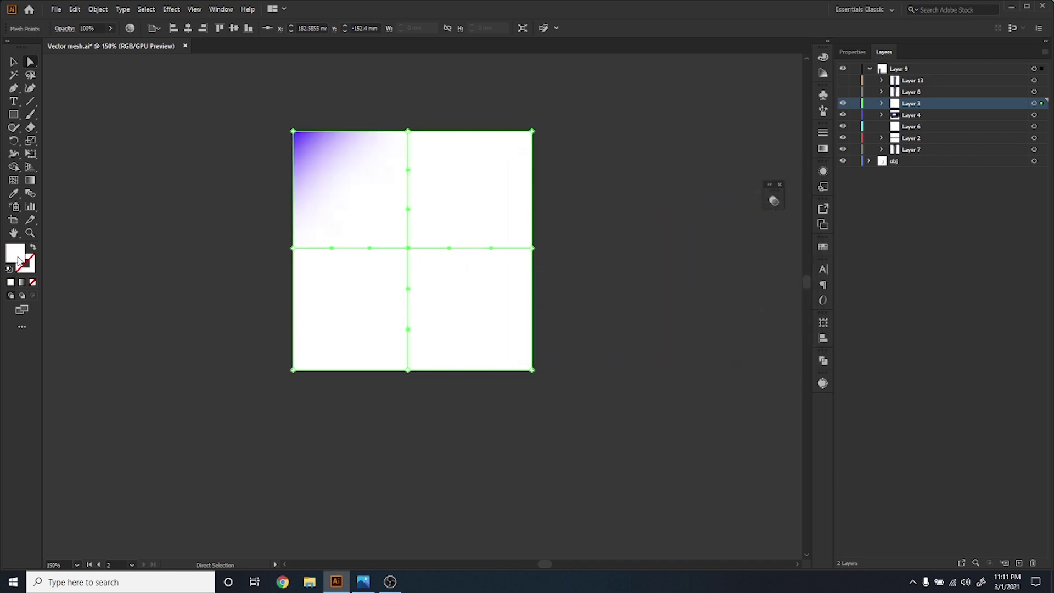
click(676, 271)
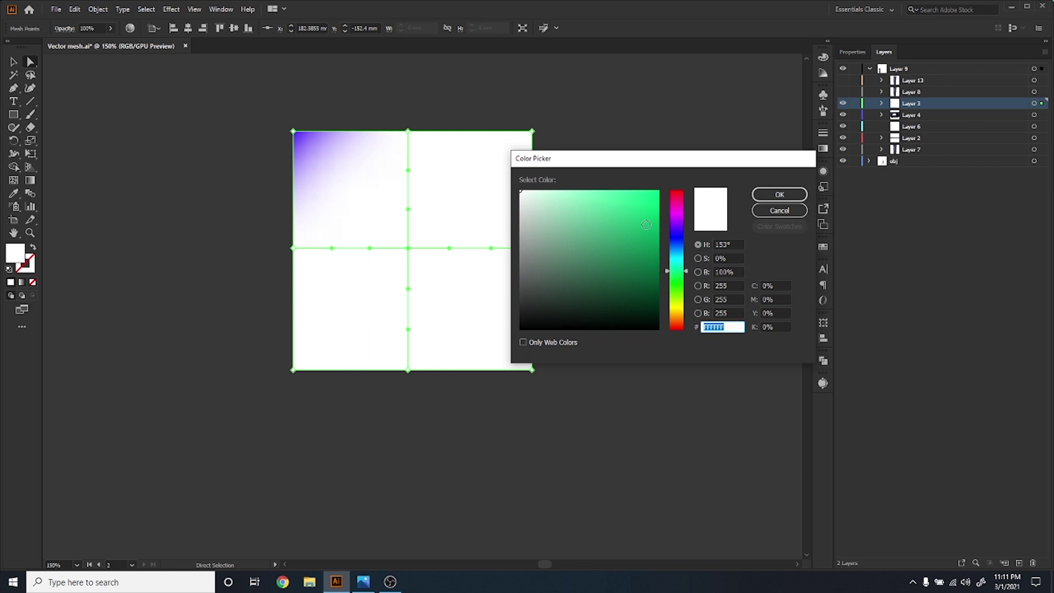
click(655, 195)
click(778, 195)
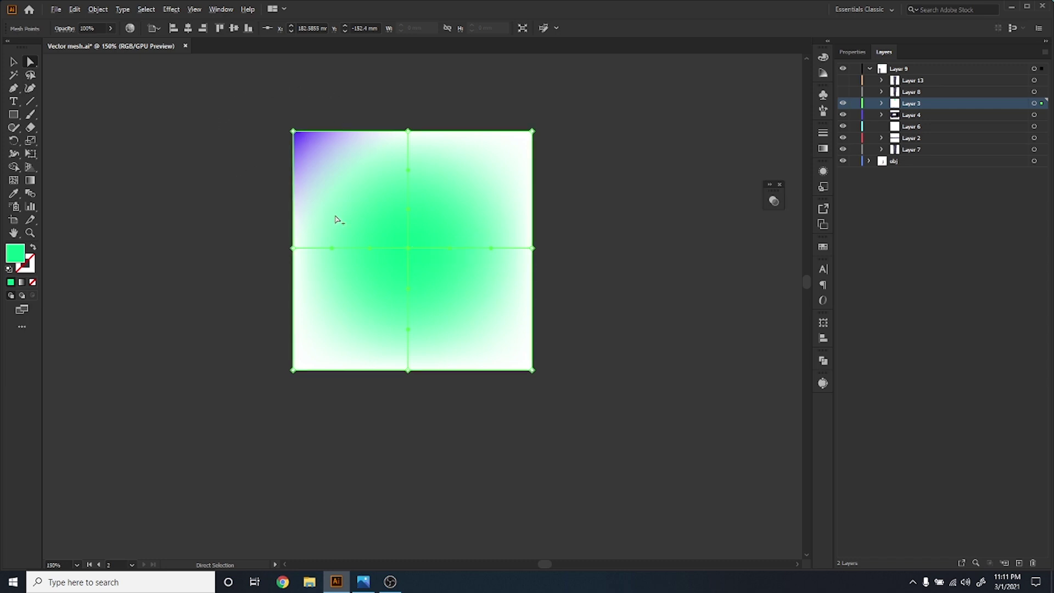
- Tilt the central mesh point's horizontal handles and pull the left edge point's handle downward to bend the horizontal mesh line
scroll(345, 204, up, 3)
drag(410, 321, 397, 264)
drag(308, 321, 277, 394)
scroll(288, 378, down, 1)
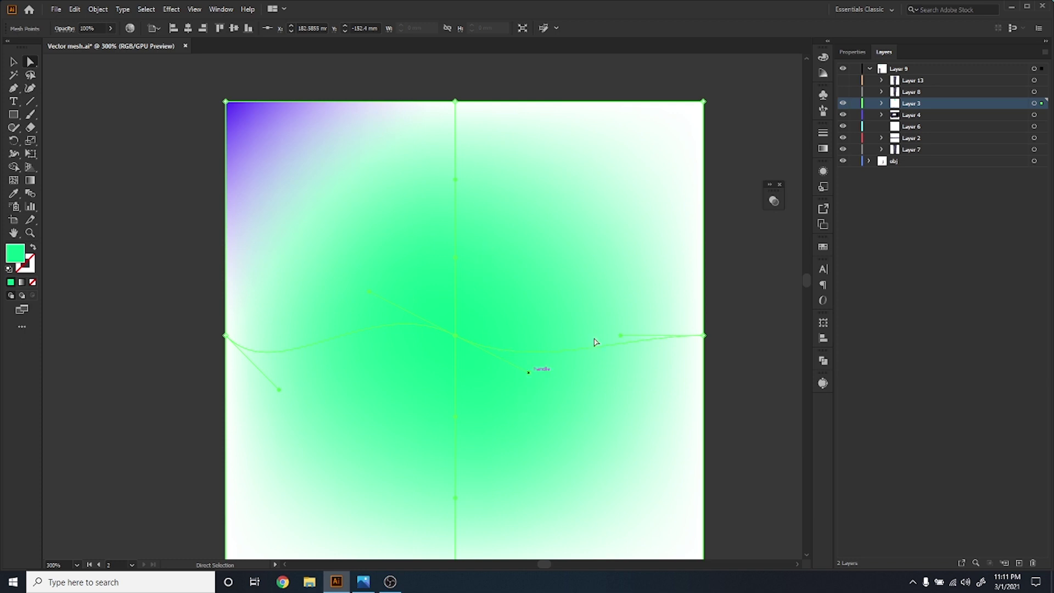
- Reshape the right half of the horizontal mesh line into an upward curve using the right edge point's handle
drag(620, 338, 570, 407)
key(ctrl+z)
click(704, 336)
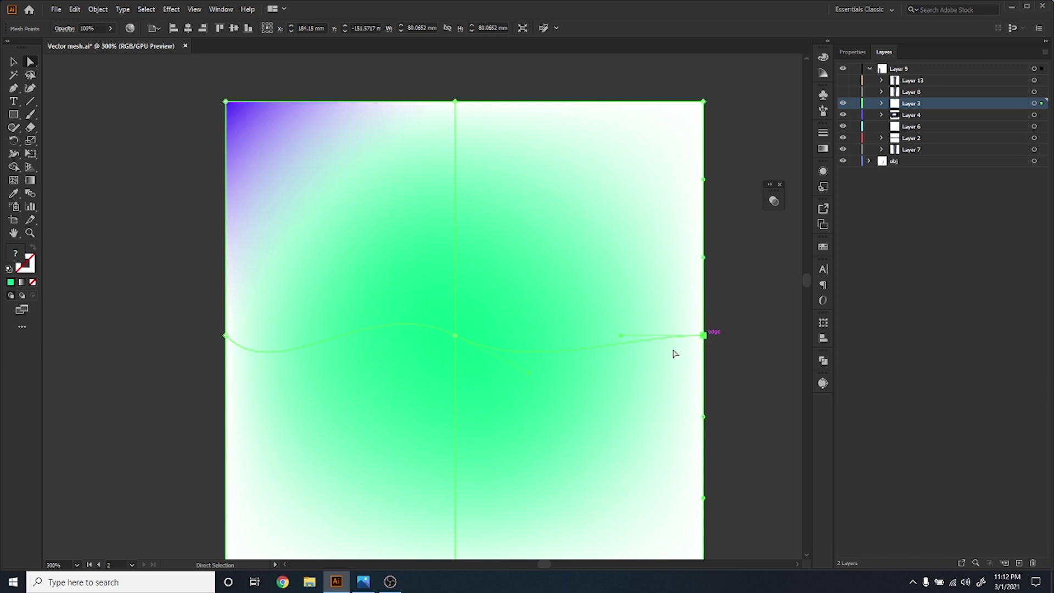
drag(621, 335, 543, 417)
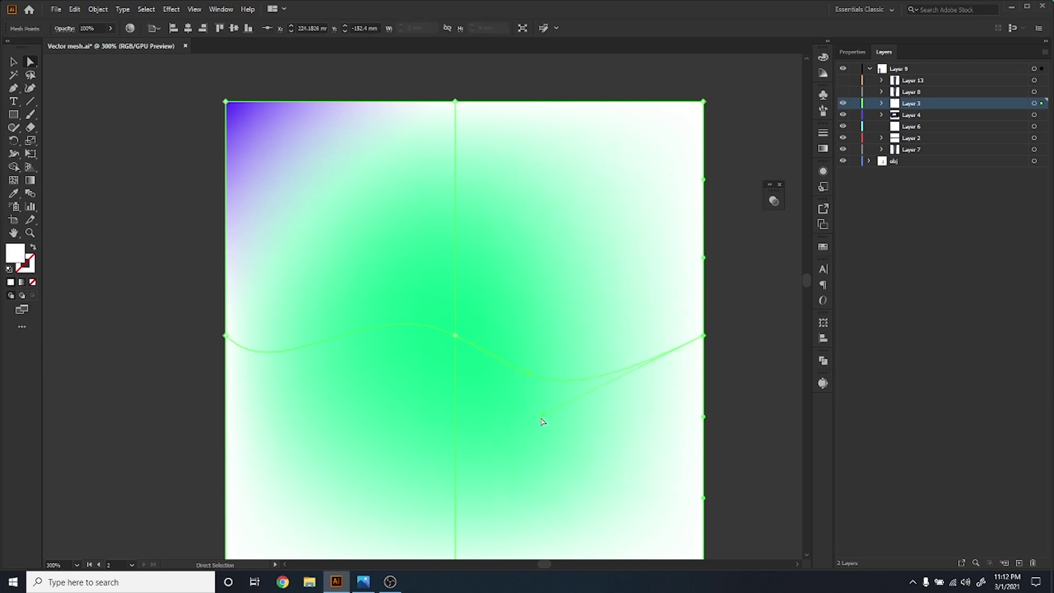
drag(545, 417, 493, 281)
- Bend the upper half of the vertical mesh line to the left using the handle of the top edge's middle point
click(456, 102)
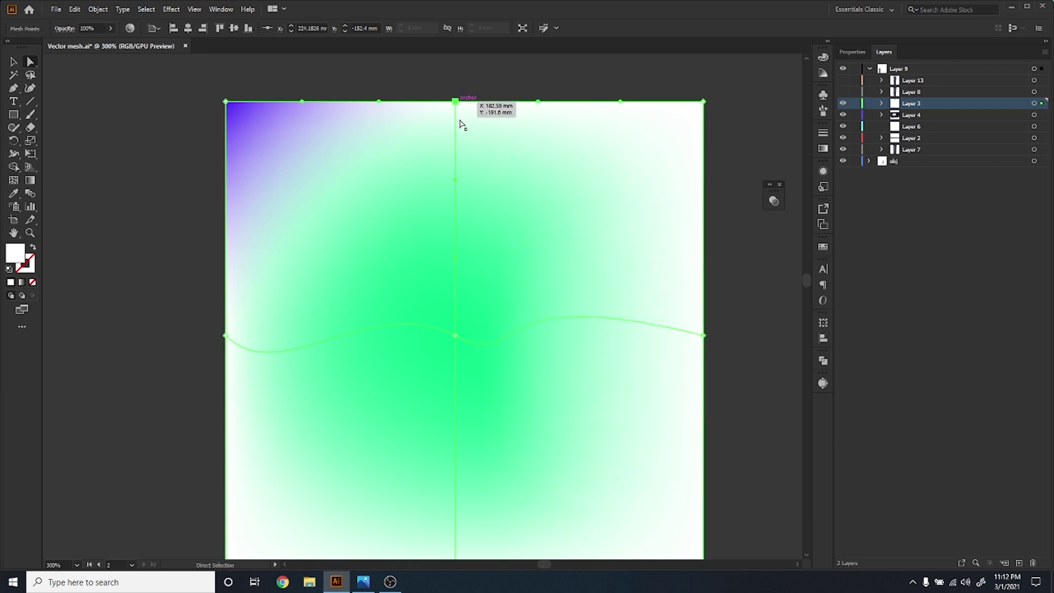
drag(456, 181, 380, 375)
drag(455, 258, 453, 329)
scroll(497, 284, down, 2)
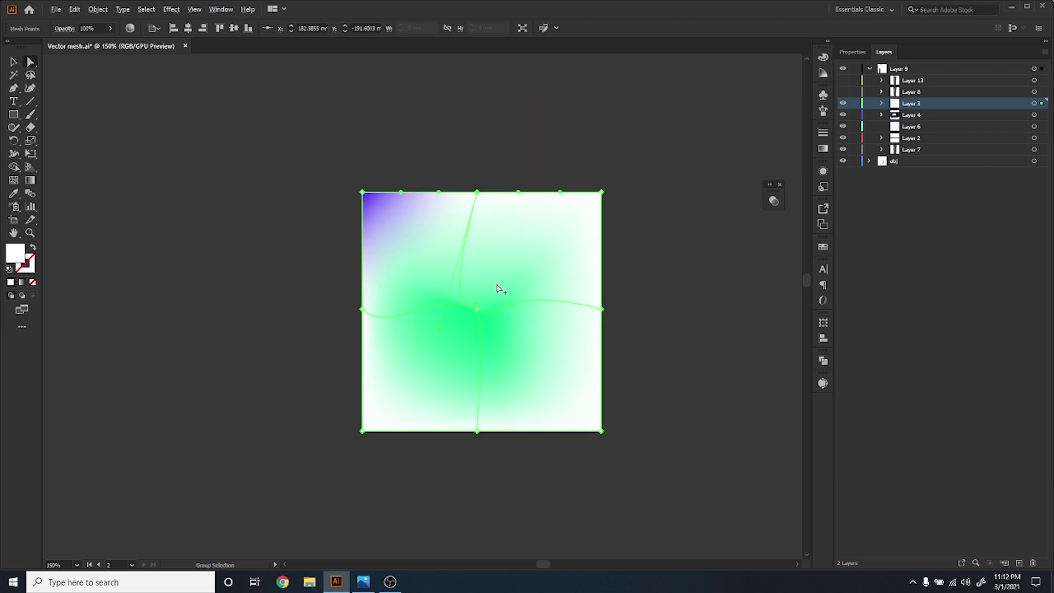
scroll(497, 288, down, 1)
- Reselect the top edge's middle mesh point and check the square's mesh structure in outline view before returning to preview
click(671, 311)
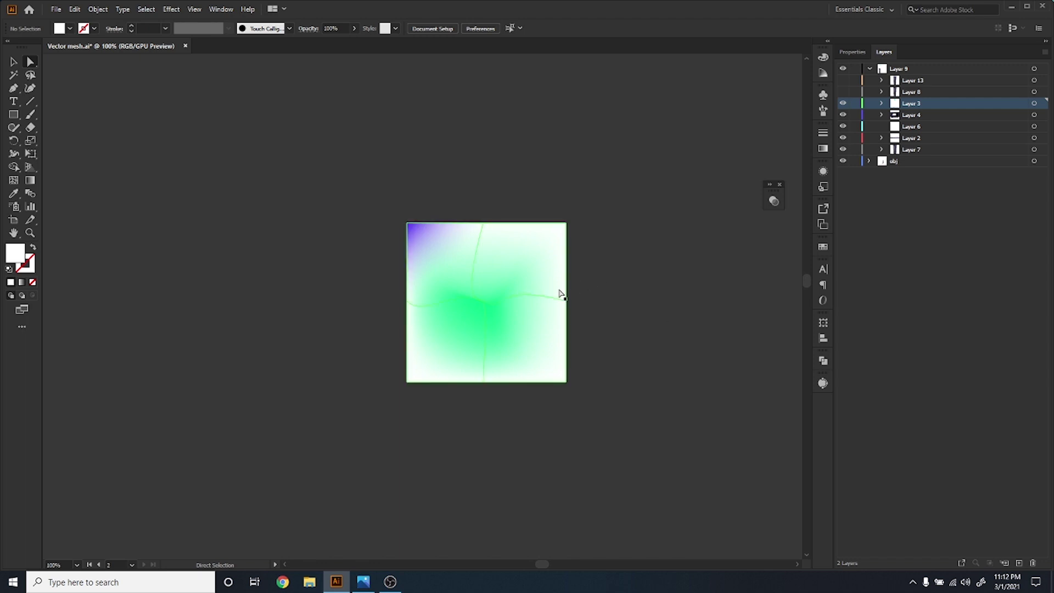
click(489, 242)
scroll(489, 242, up, 2)
click(479, 204)
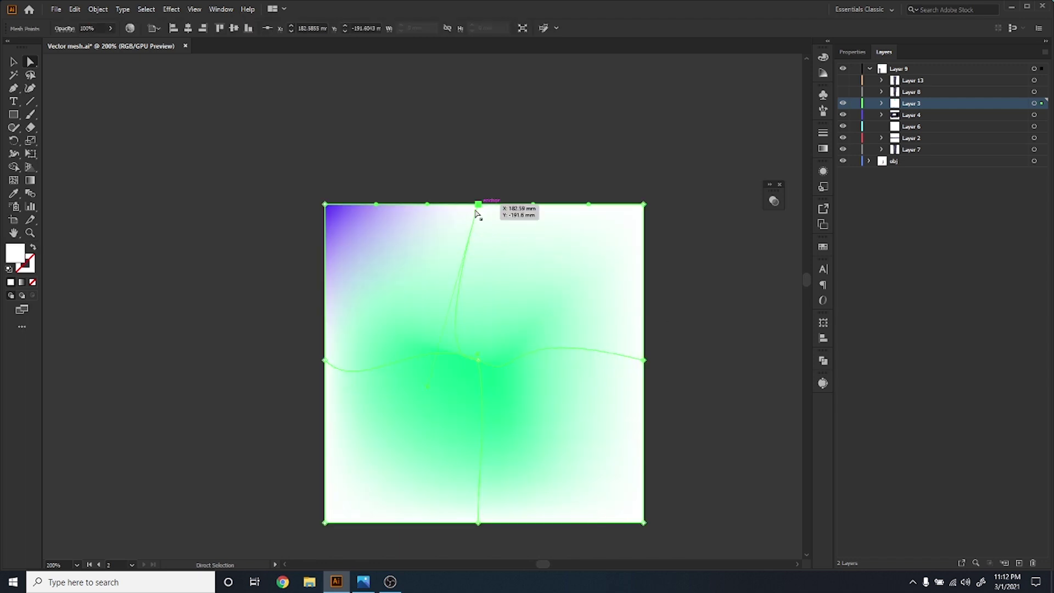
key(ctrl)
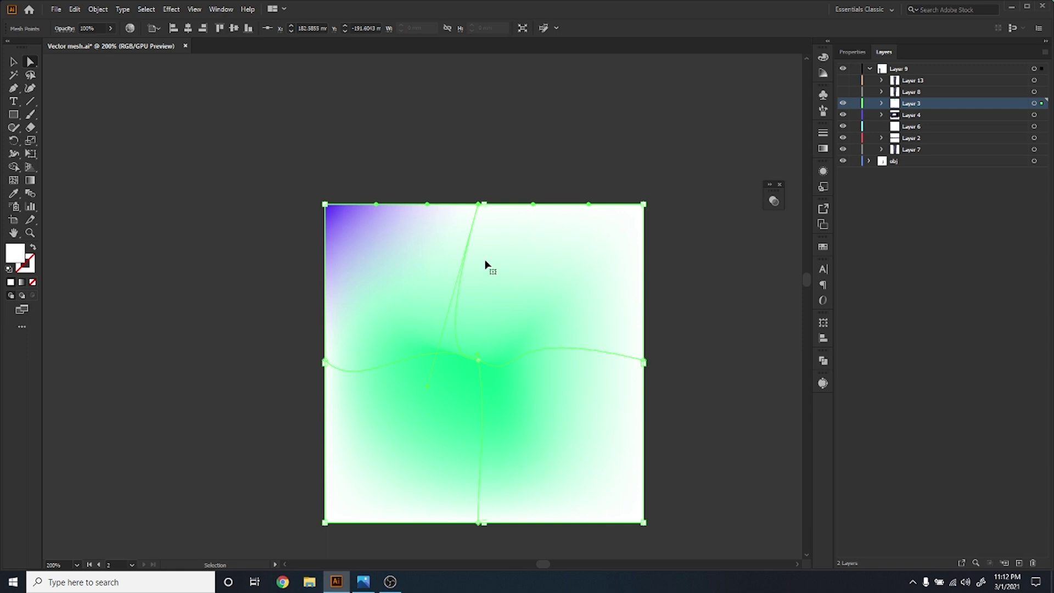
key(ctrl+y)
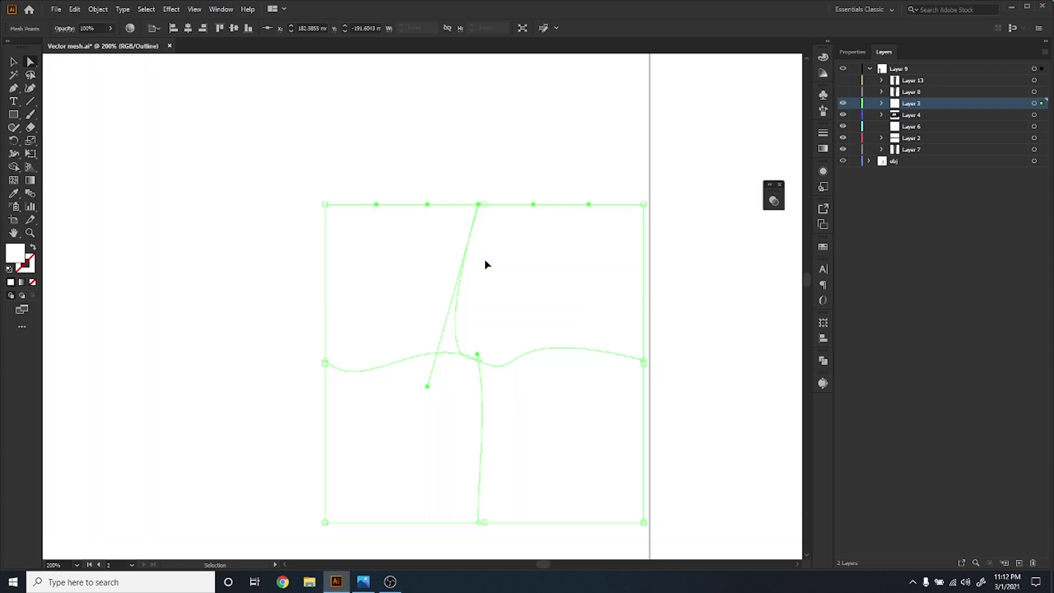
key(ctrl+y)
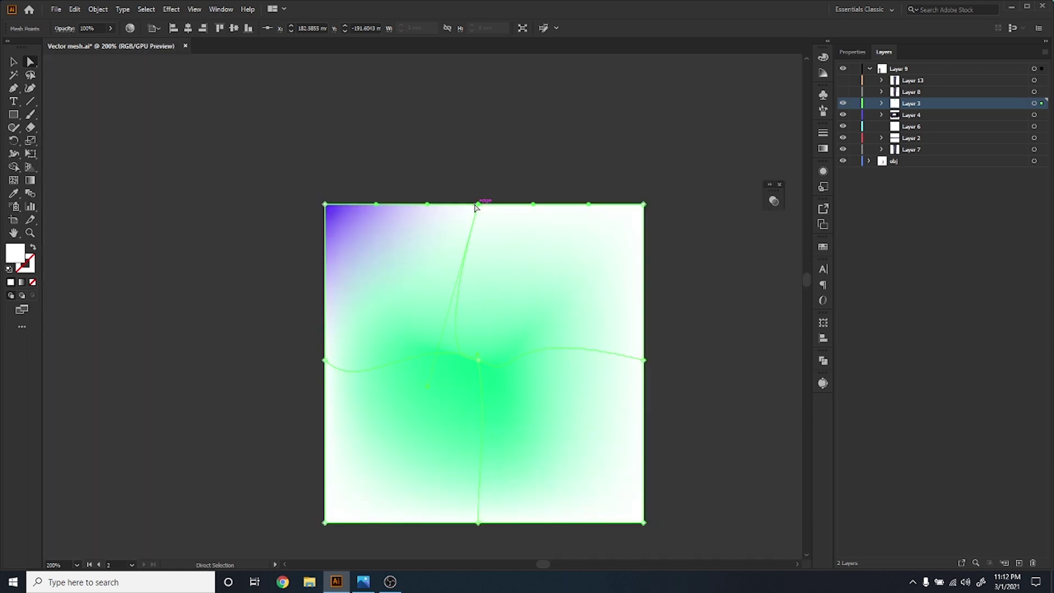
- Delete the demonstration gradient mesh square completely
click(517, 260)
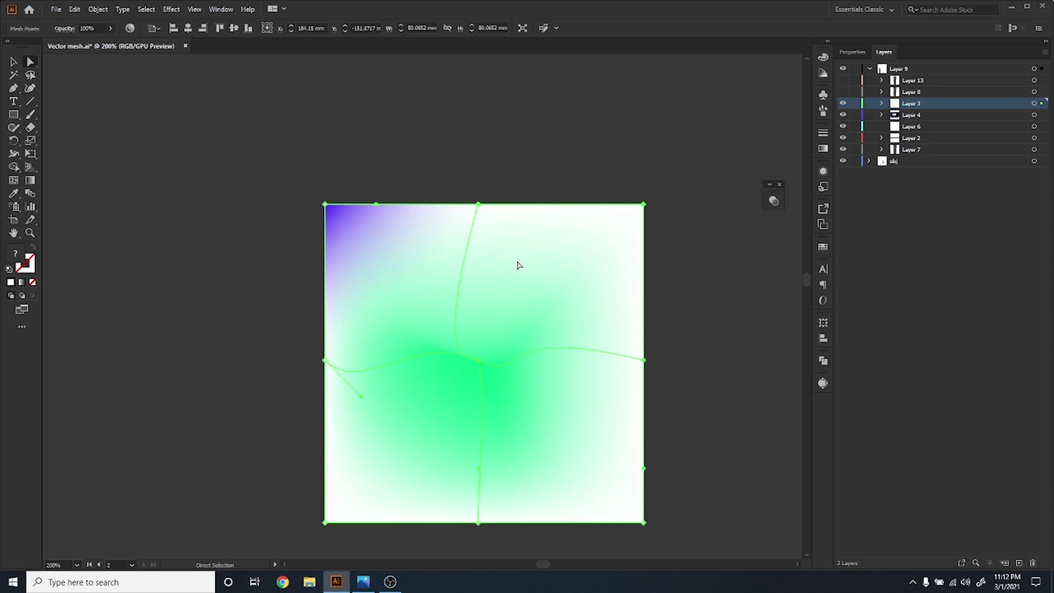
key(Delete)
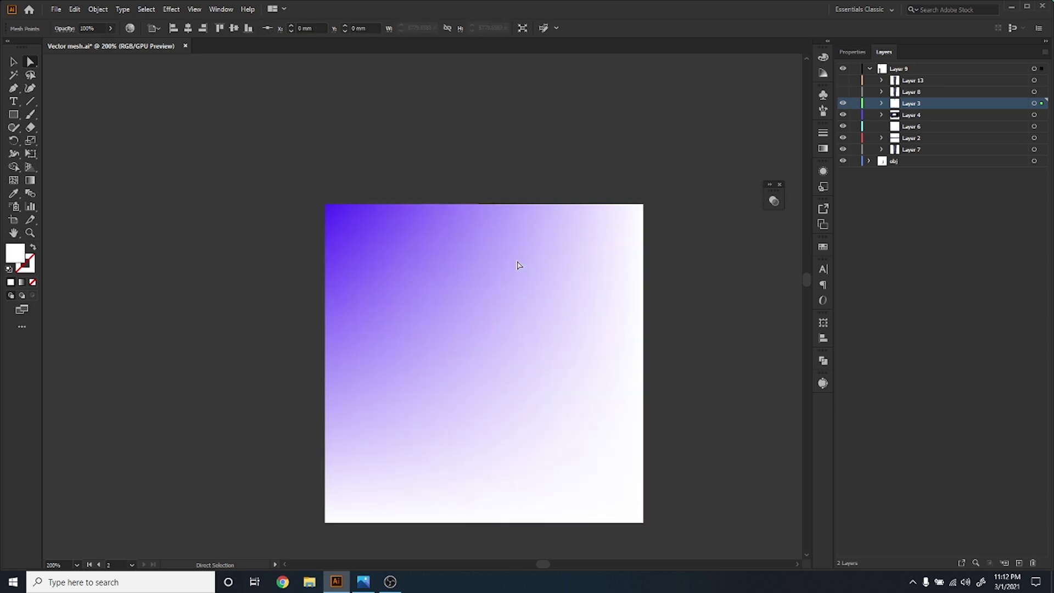
click(517, 265)
key(Delete)
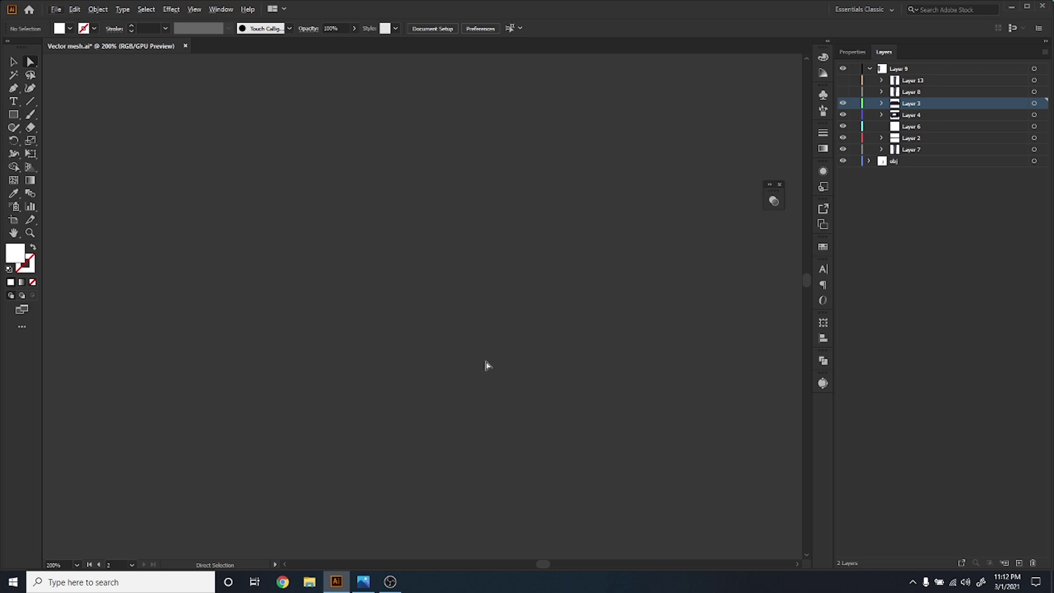
- Lock the obj layer that holds the reference photo
key(space)
drag(571, 430, 569, 310)
key(ctrl+0)
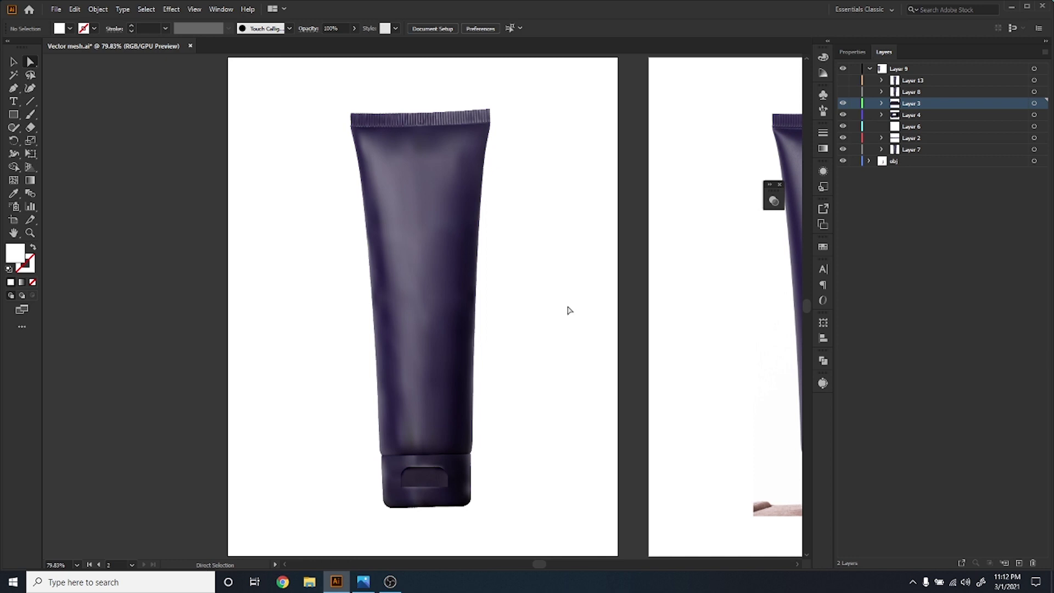
scroll(534, 304, down, 1)
key(space)
drag(708, 393, 471, 425)
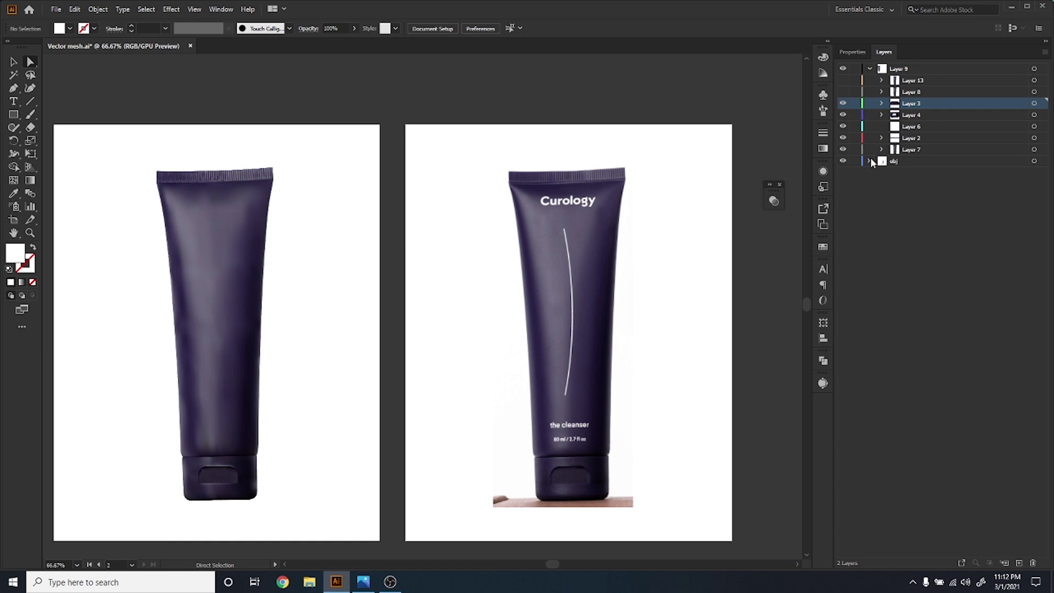
click(853, 162)
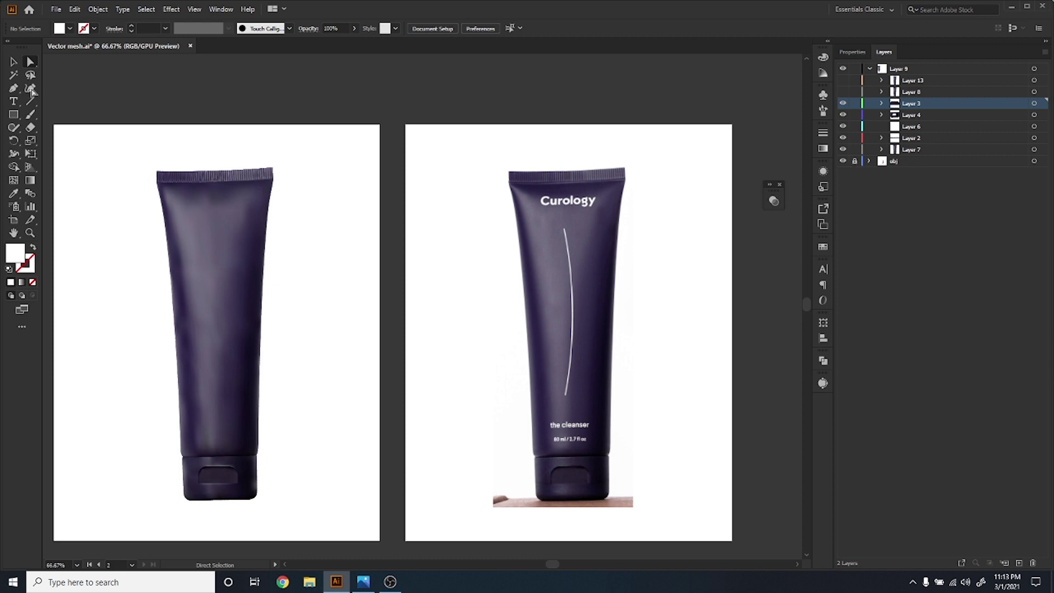
- Try recoloring all meshes of the finished vector tube to brighter orange and red hues with linked colors in Recolor Artwork
drag(110, 132, 301, 527)
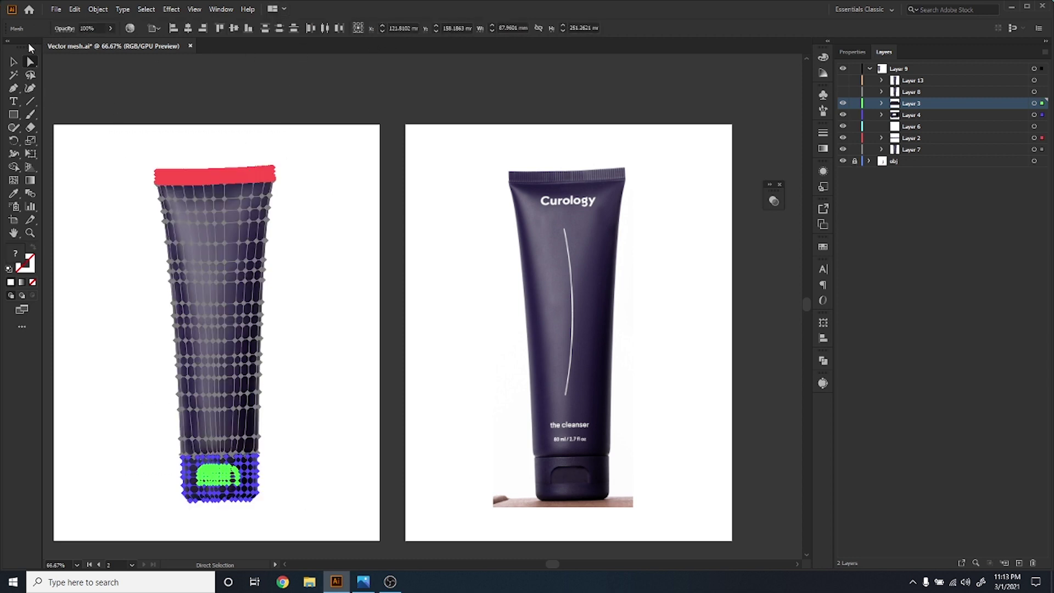
click(130, 28)
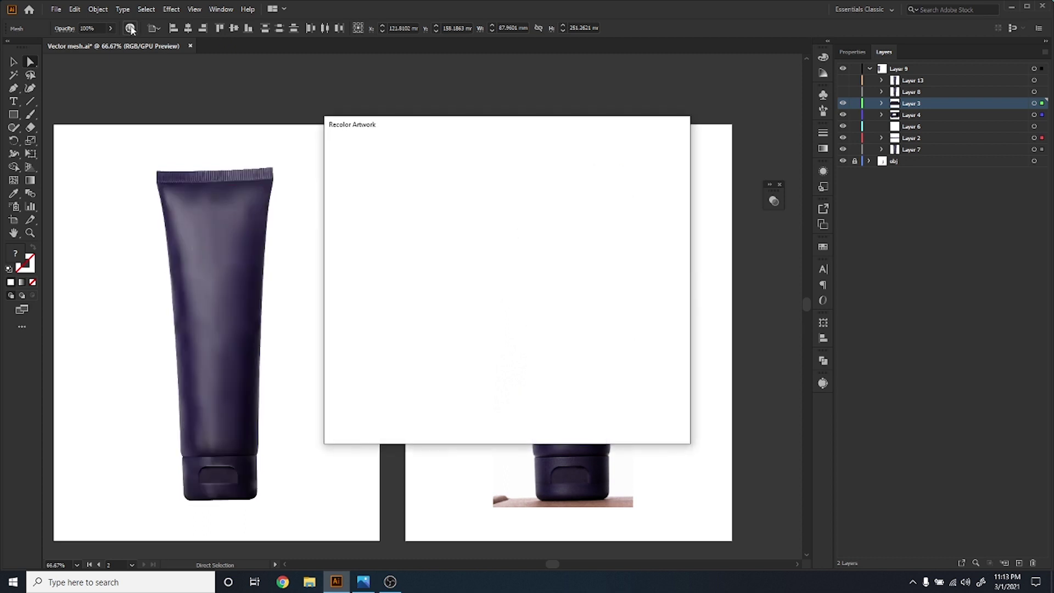
click(421, 171)
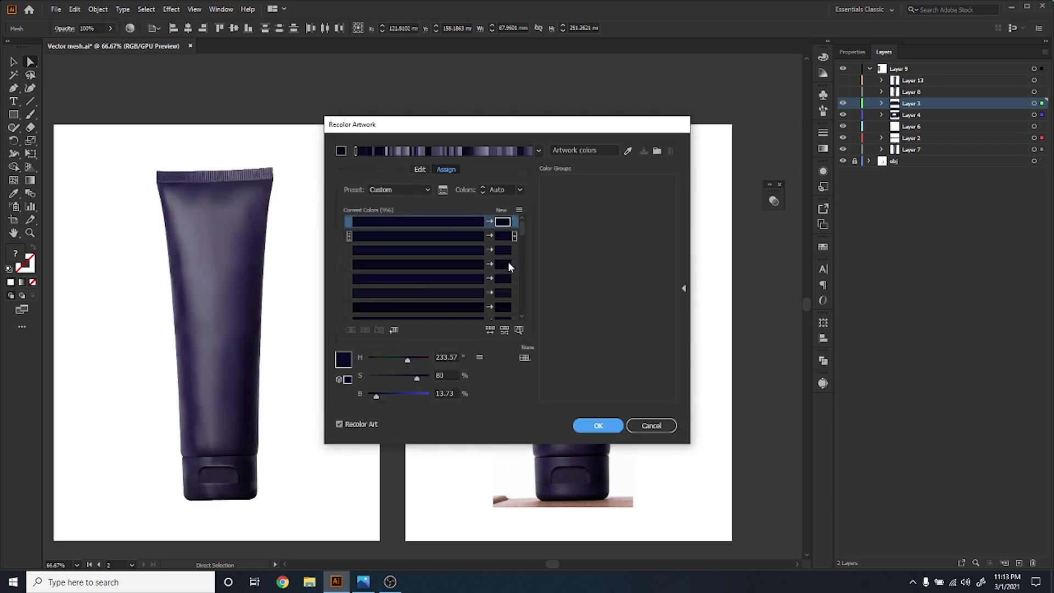
click(519, 330)
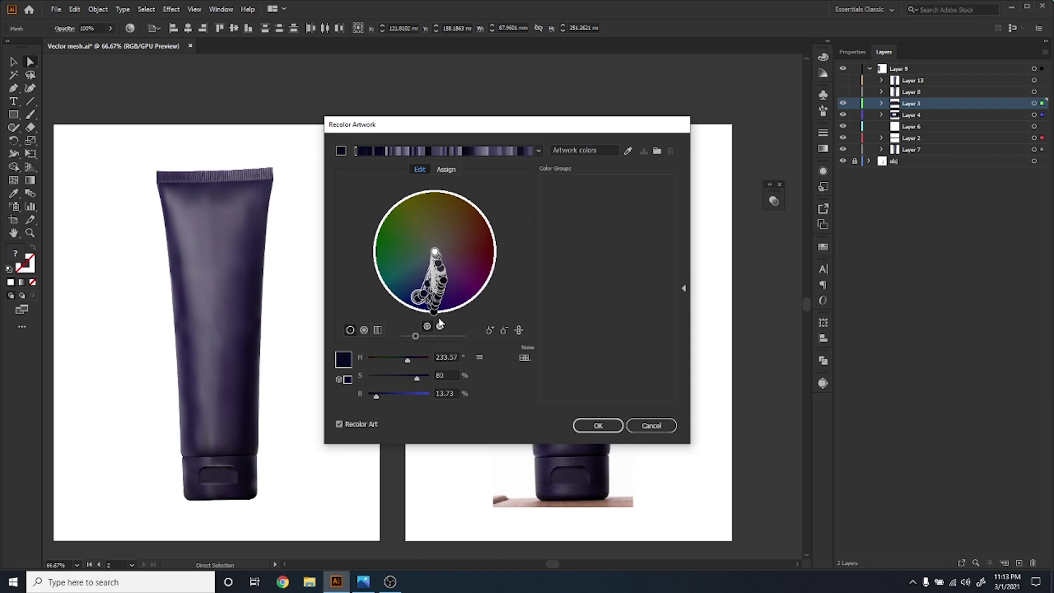
drag(485, 304, 480, 212)
drag(418, 336, 445, 337)
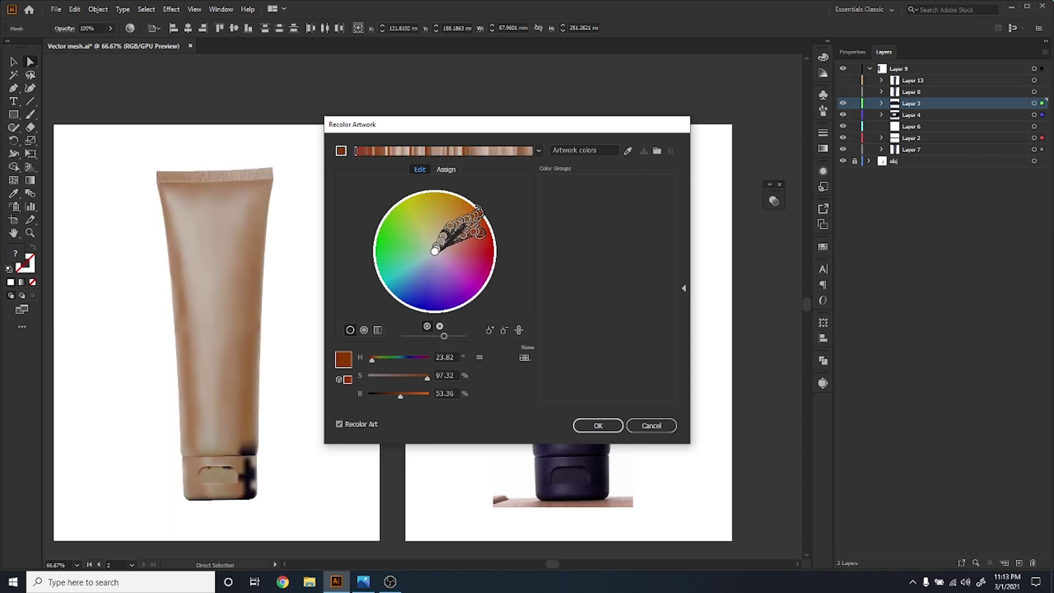
drag(481, 213, 488, 254)
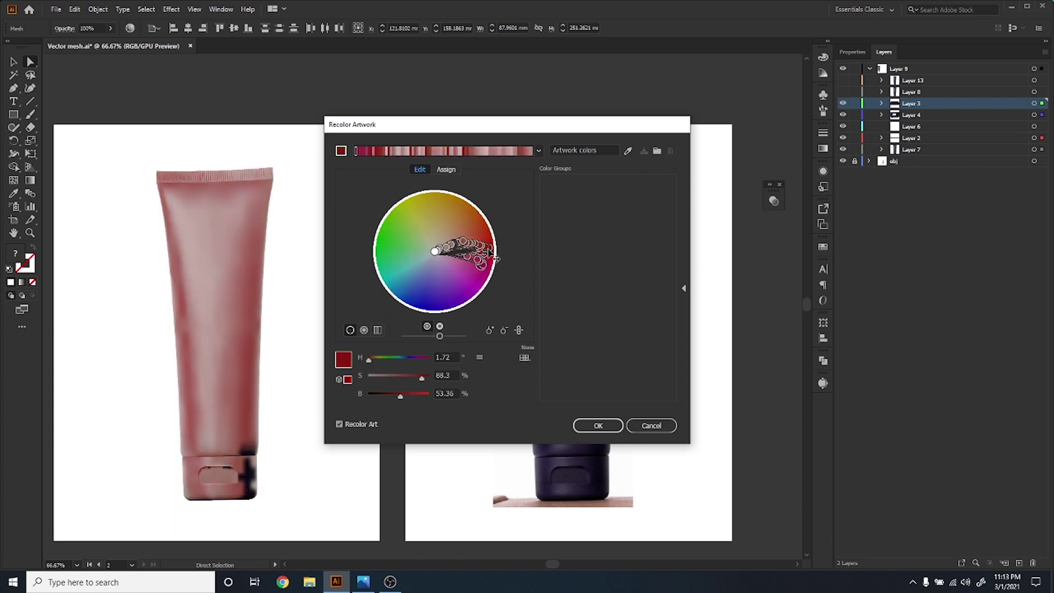
click(651, 426)
click(284, 466)
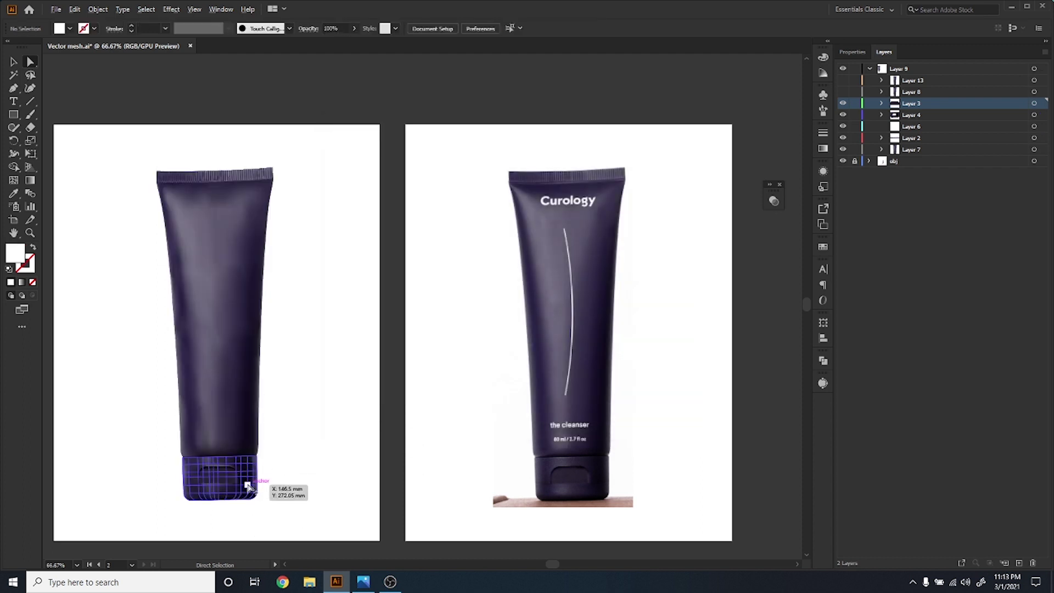
- Compare the finished vector tube with the reference photo and inspect the photo's cap up close
scroll(249, 485, up, 2)
scroll(254, 467, down, 3)
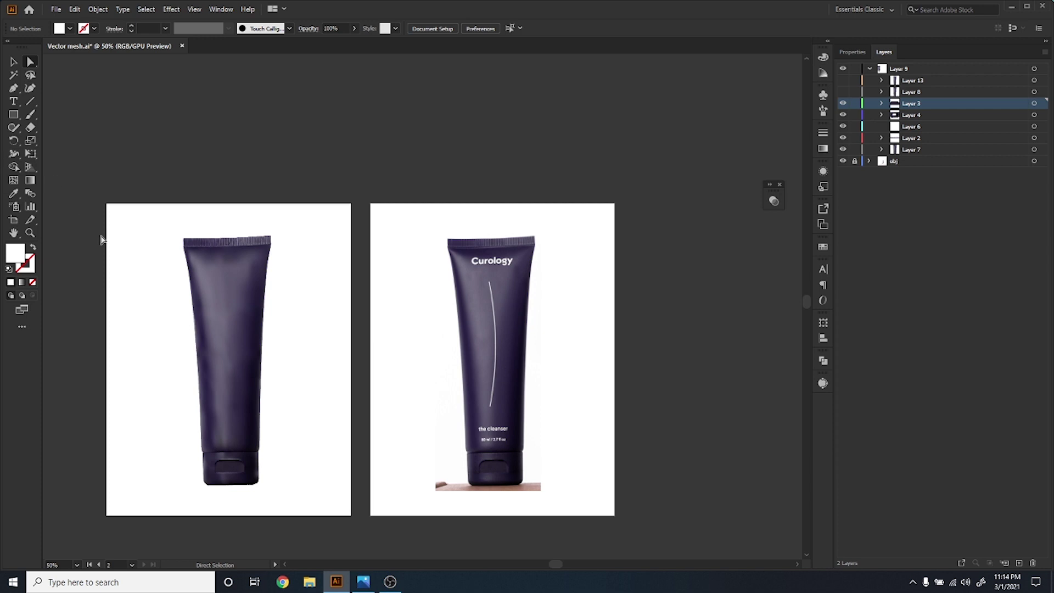
scroll(521, 414, up, 2)
key(space)
drag(545, 454, 551, 407)
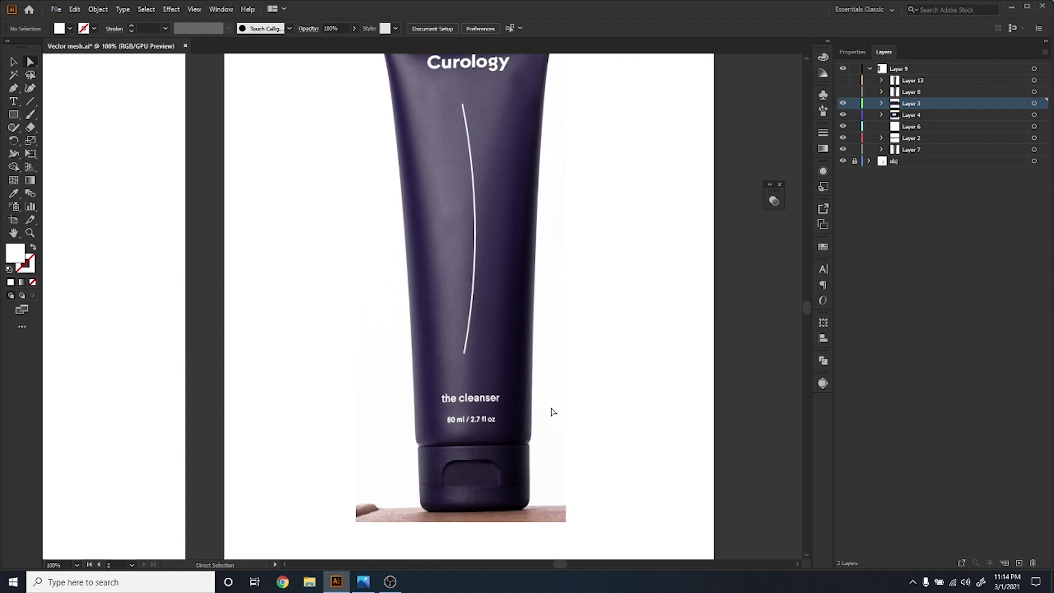
scroll(491, 453, down, 1)
key(space)
drag(522, 377, 524, 400)
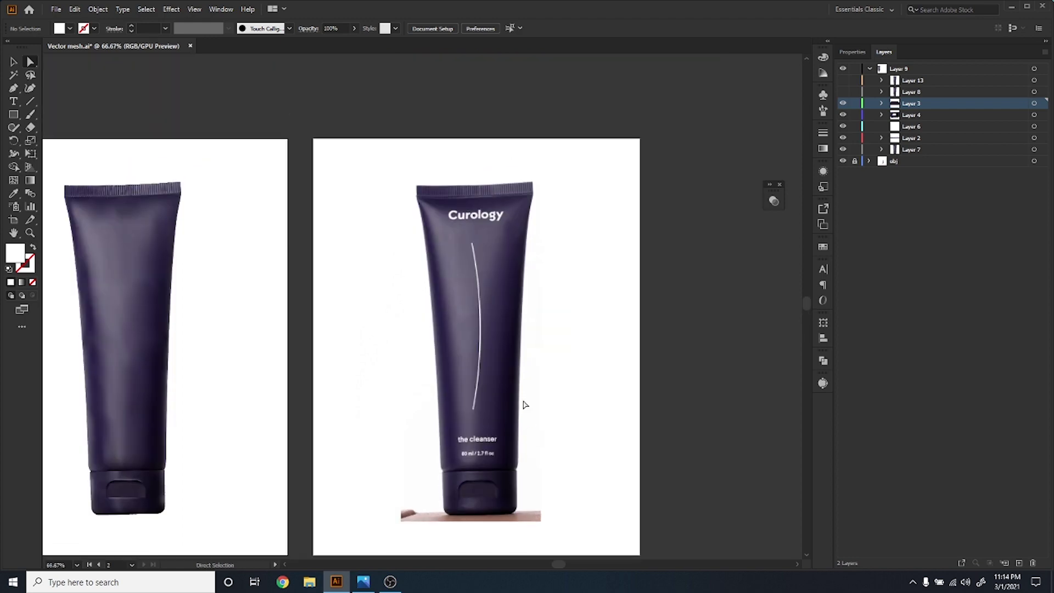
scroll(503, 515, up, 4)
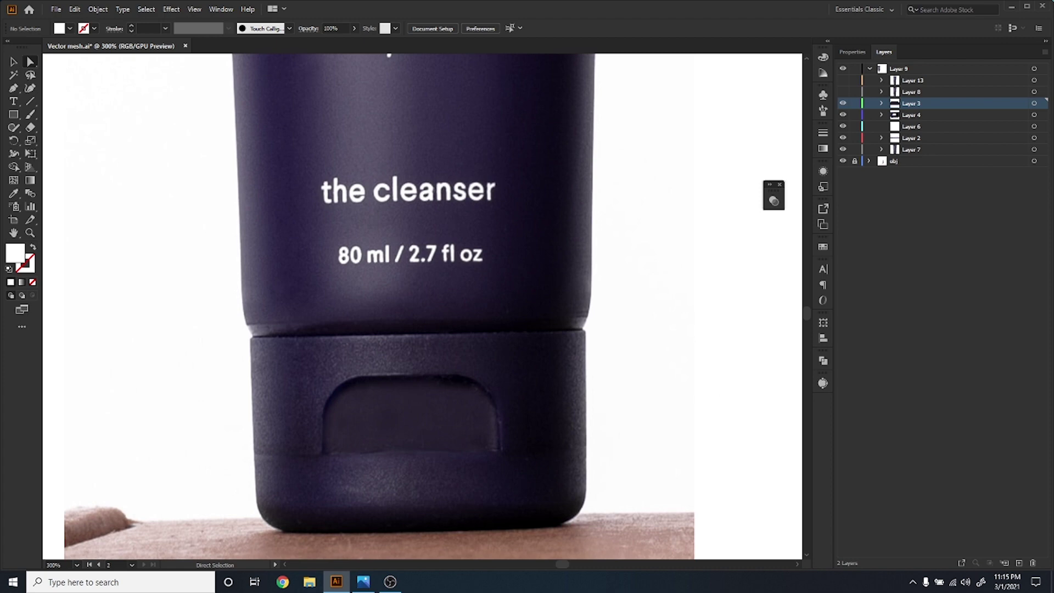
- Collapse the sublayers of Layer 9 in the layer list
click(871, 68)
click(870, 69)
click(870, 68)
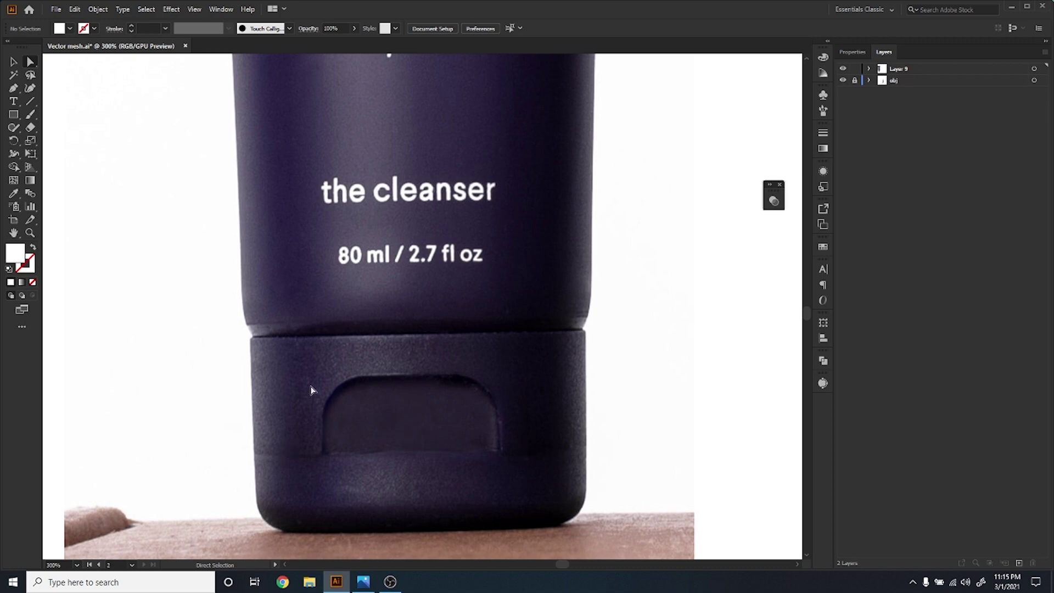
- Examine the separate parts of the reference tube, from the cap and body to the ribbed upper seal
scroll(416, 417, down, 2)
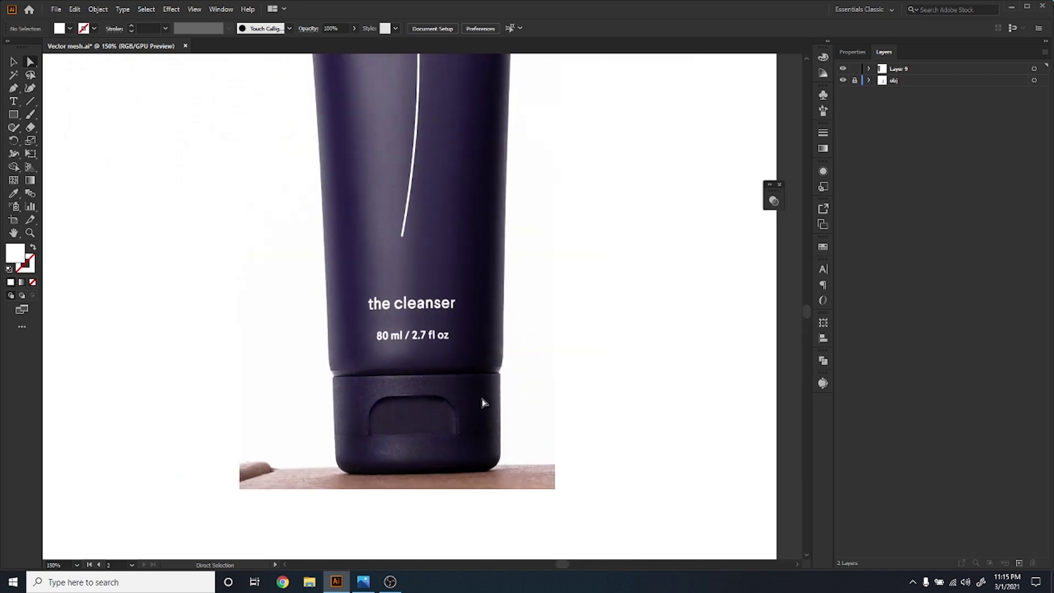
scroll(481, 432, up, 10)
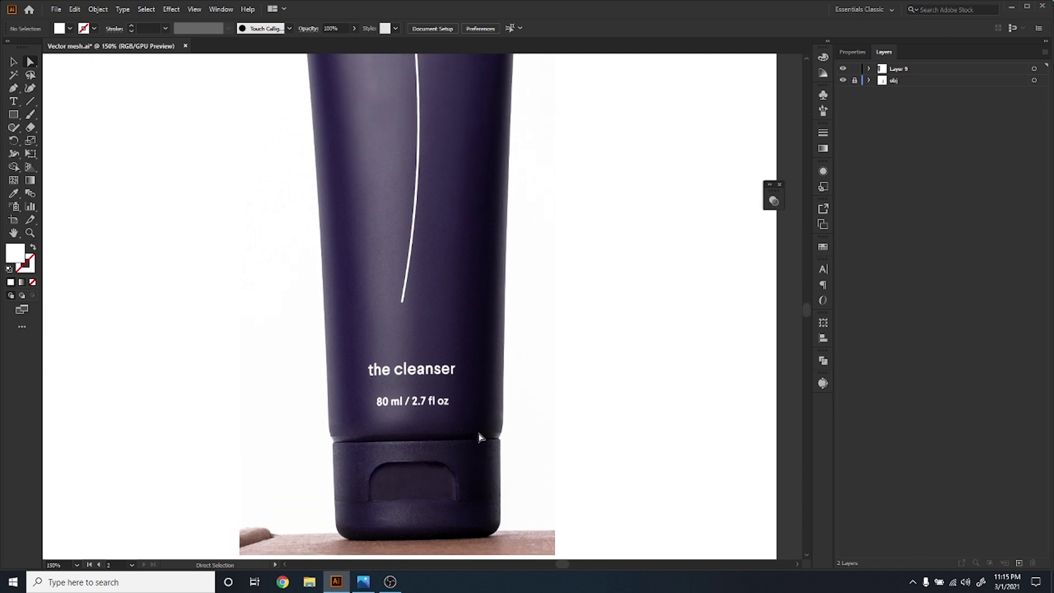
scroll(473, 441, down, 2)
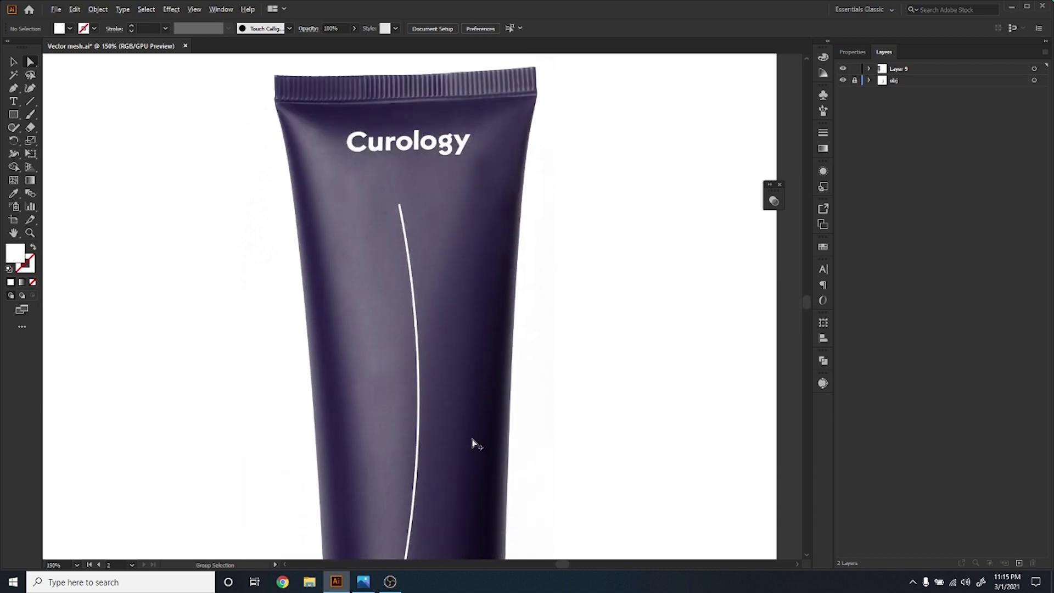
scroll(473, 441, down, 3)
scroll(467, 324, up, 5)
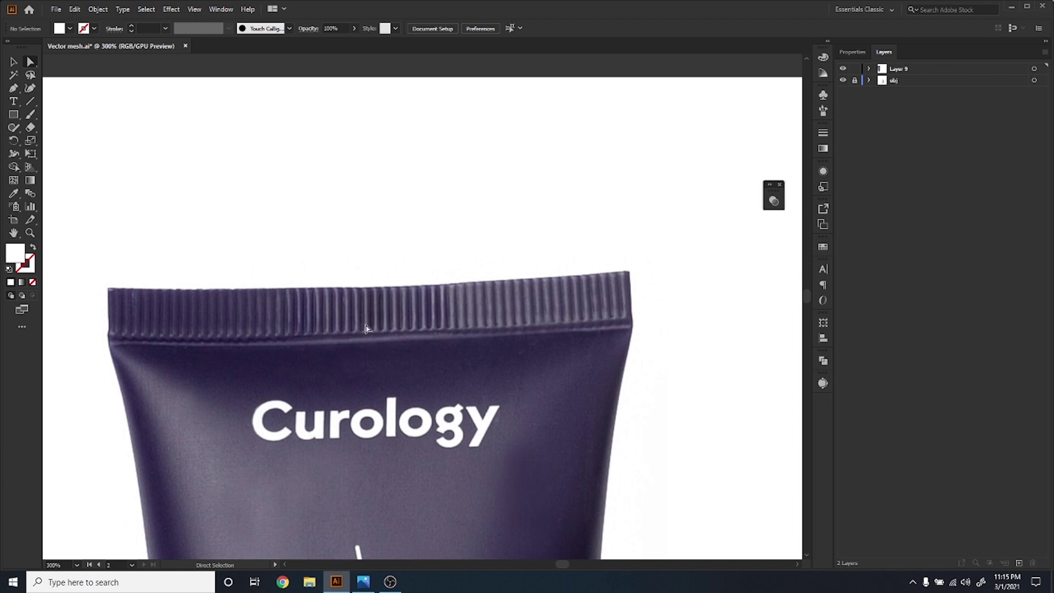
scroll(393, 339, down, 3)
drag(515, 438, 537, 320)
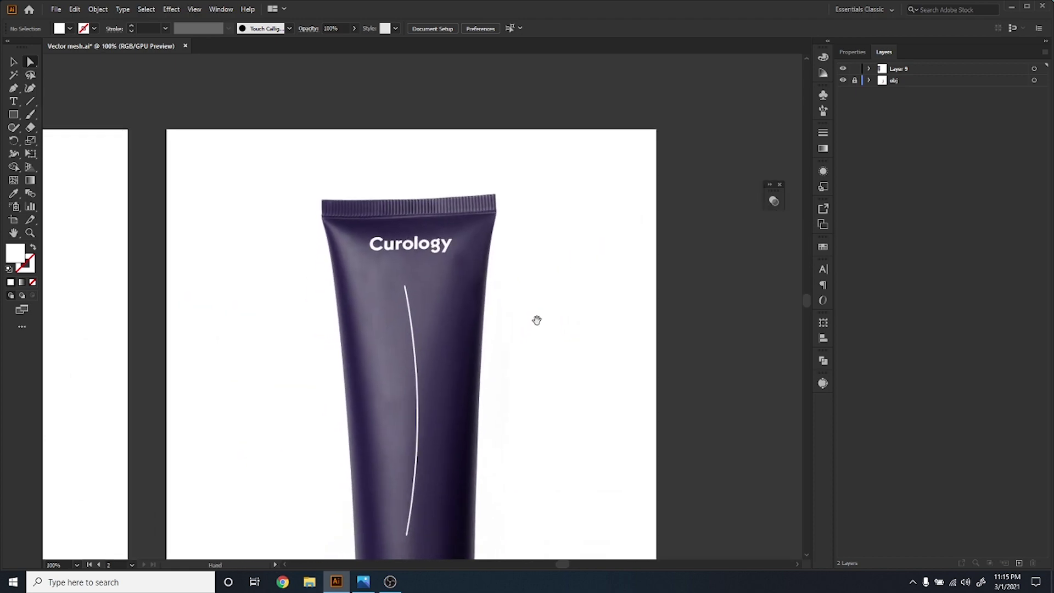
drag(522, 398, 528, 345)
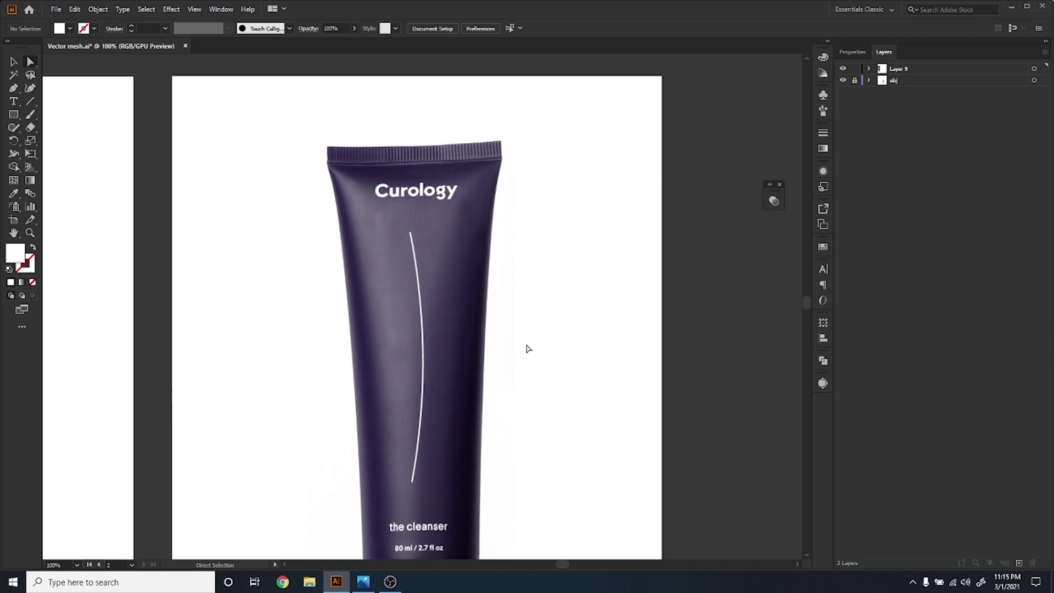
scroll(526, 349, down, 1)
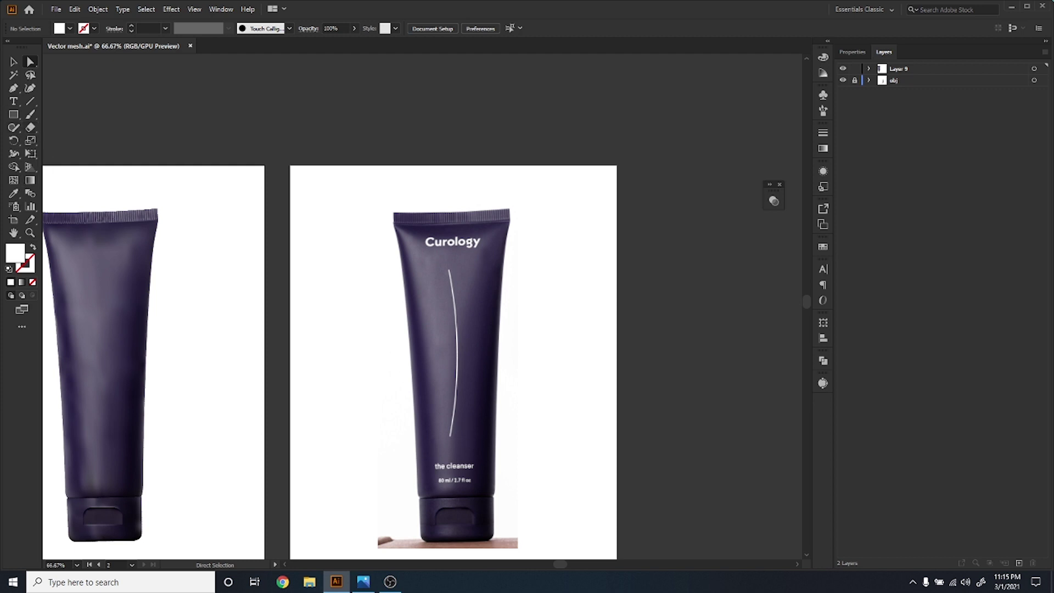
- Create a new layer above Layer 9 for drawing over the recess in the reference tube's cap
scroll(462, 428, up, 4)
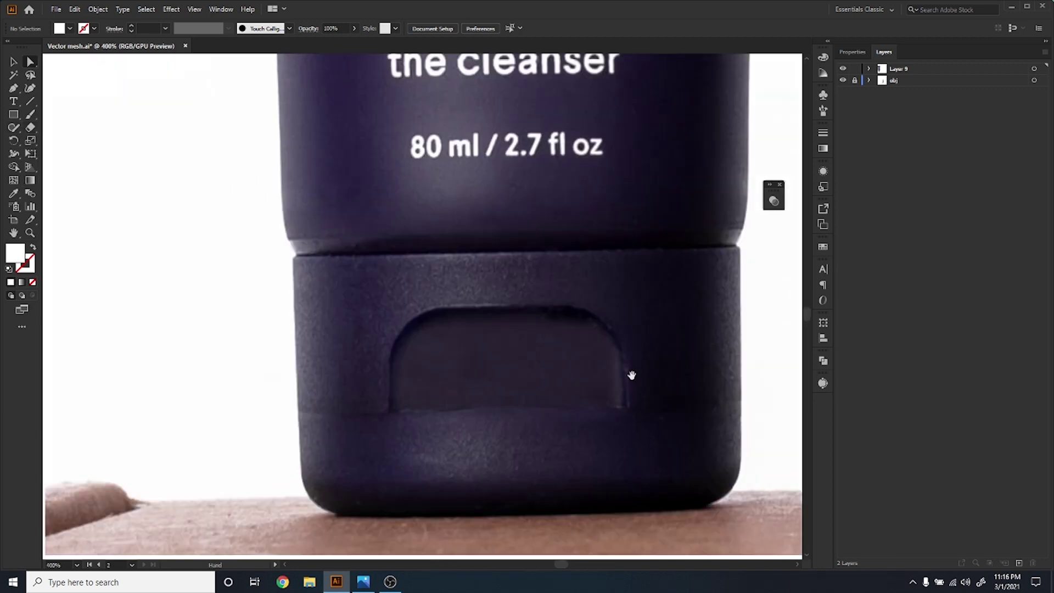
scroll(576, 438, up, 2)
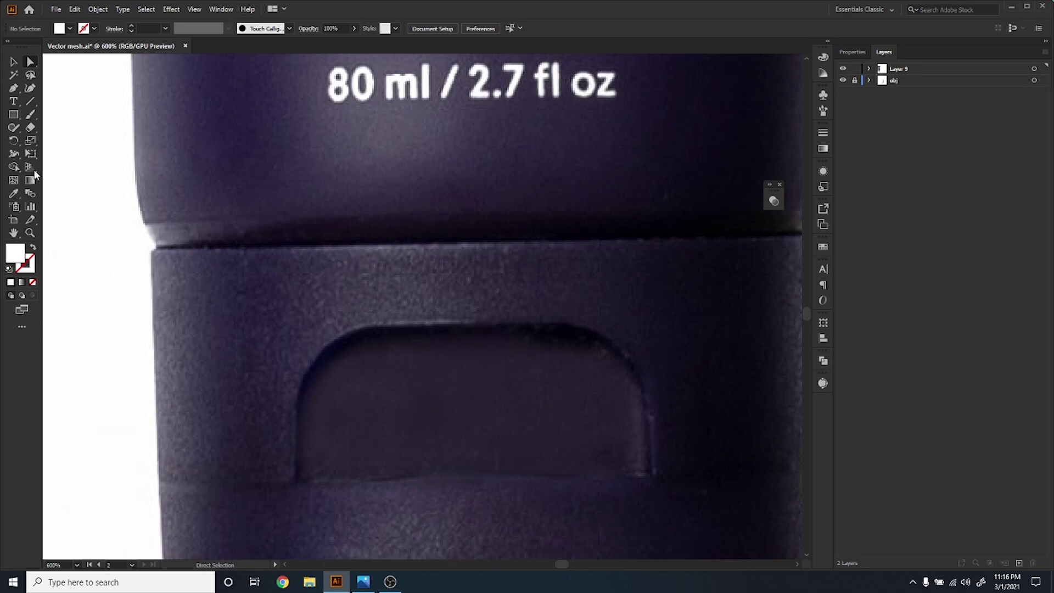
click(15, 117)
click(1019, 562)
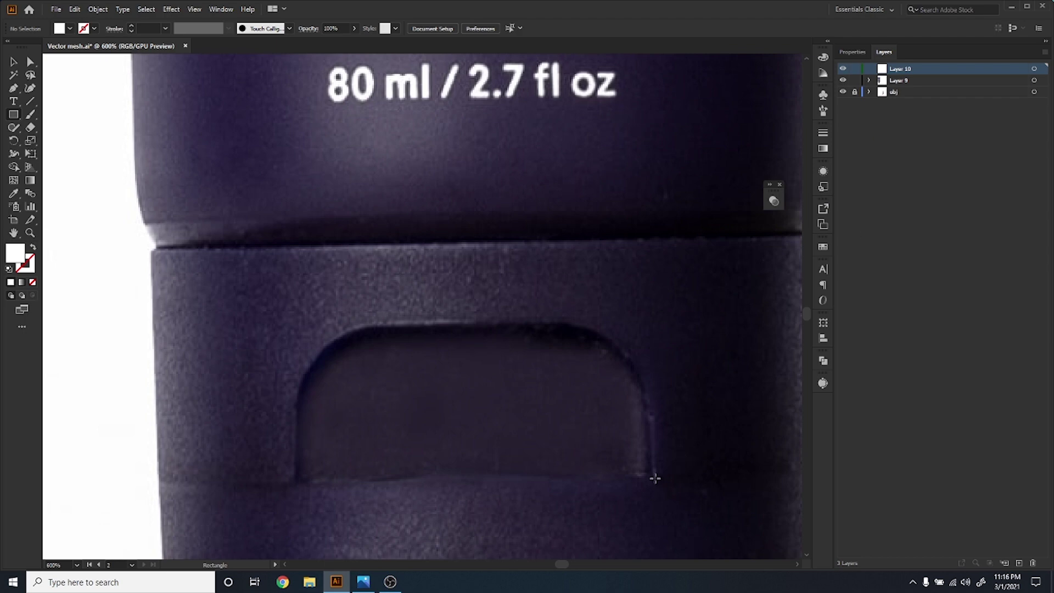
- Draw a rectangle about 30.1 × 13 mm over the cap's recess and display its layer in outline mode
drag(655, 476, 296, 323)
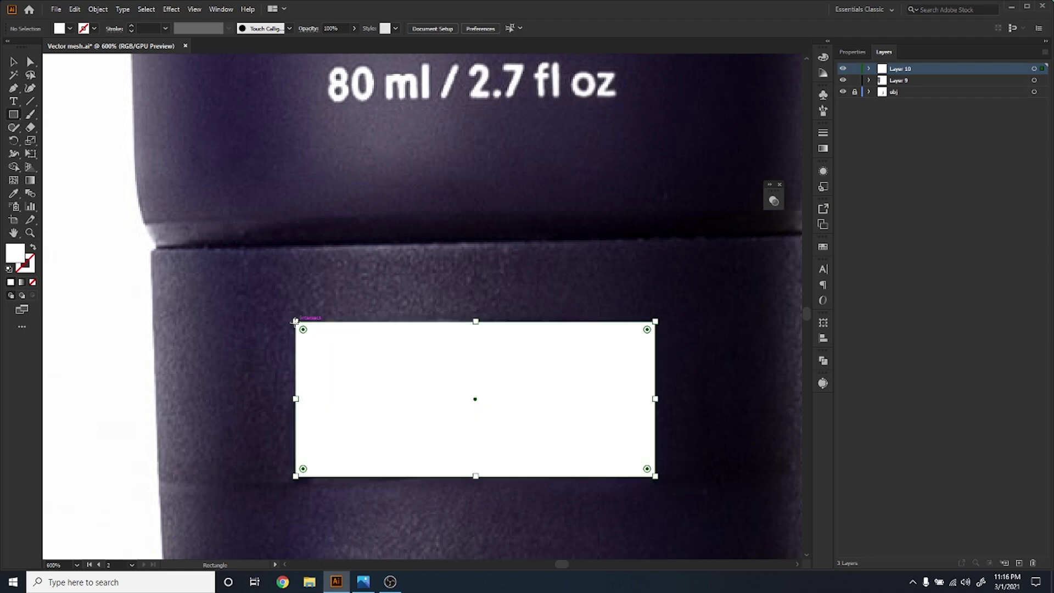
ctrl+click(844, 68)
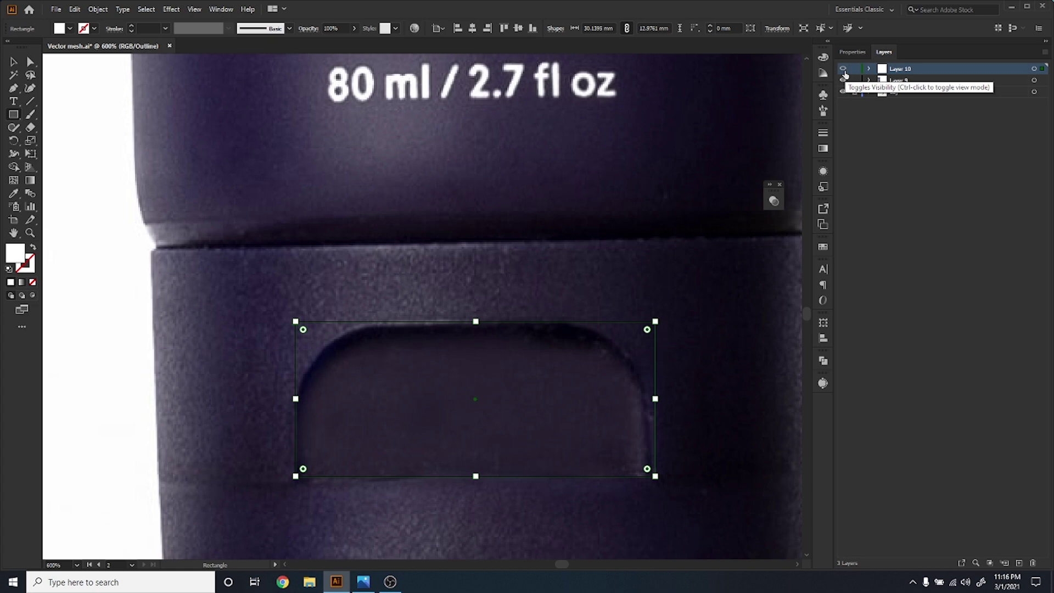
click(422, 384)
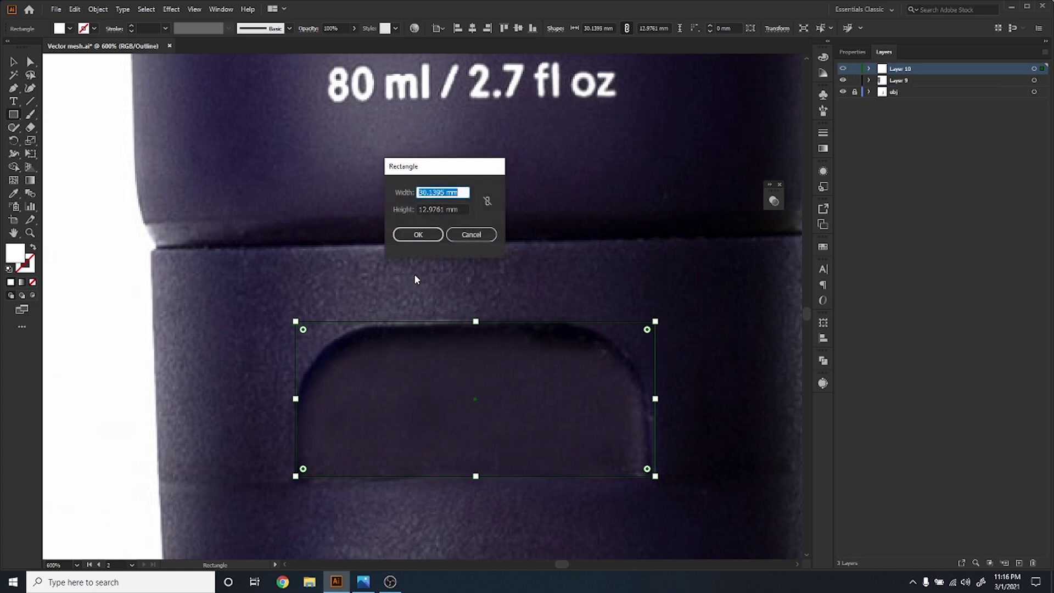
click(464, 235)
click(392, 332)
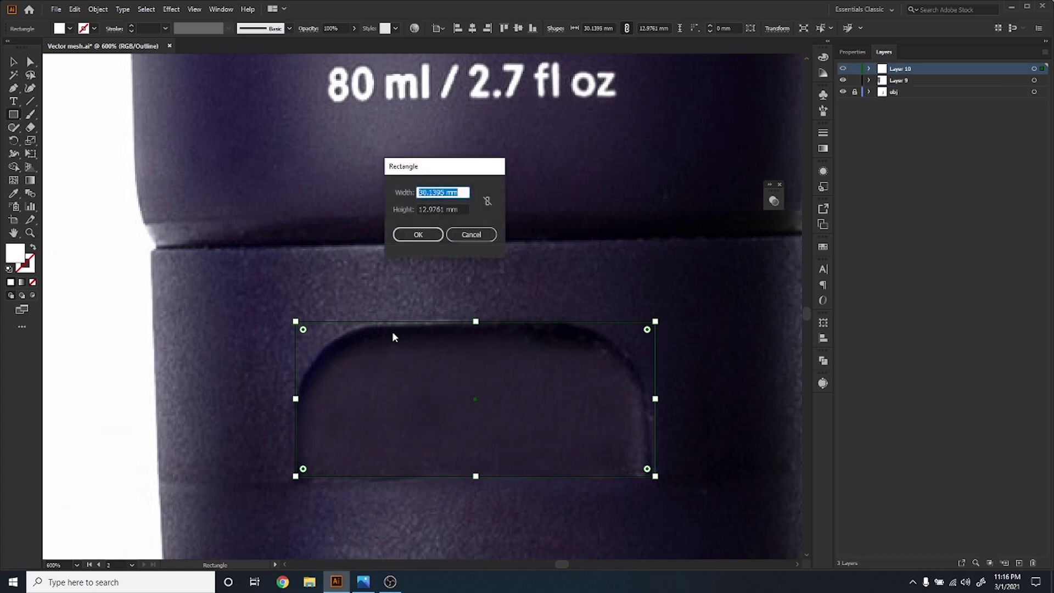
click(469, 235)
- Reposition the whole rectangle so its lower corners line up with the lower corners of the cap's recess
key(v)
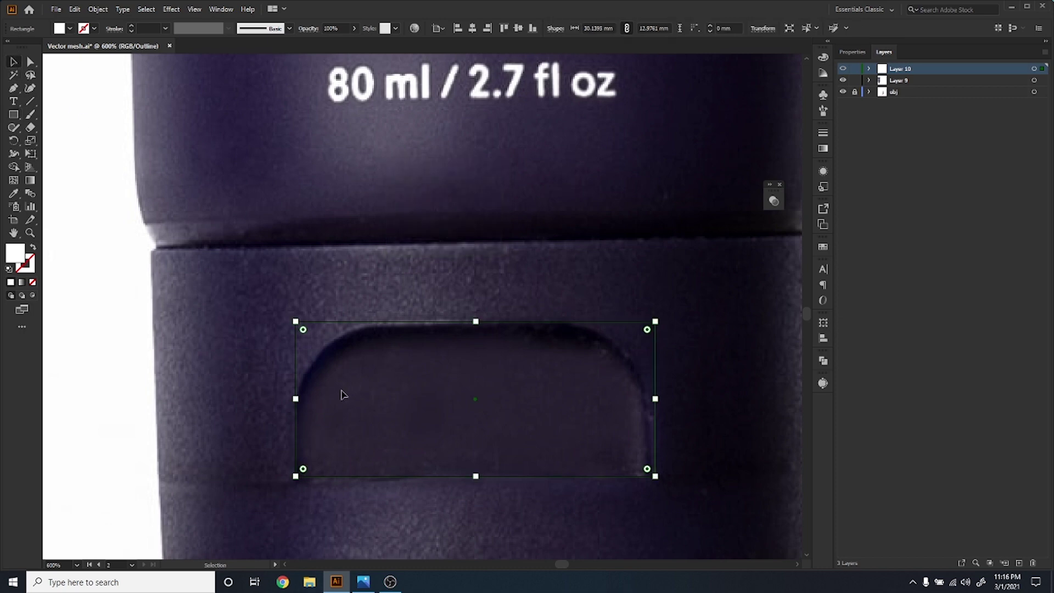
click(386, 411)
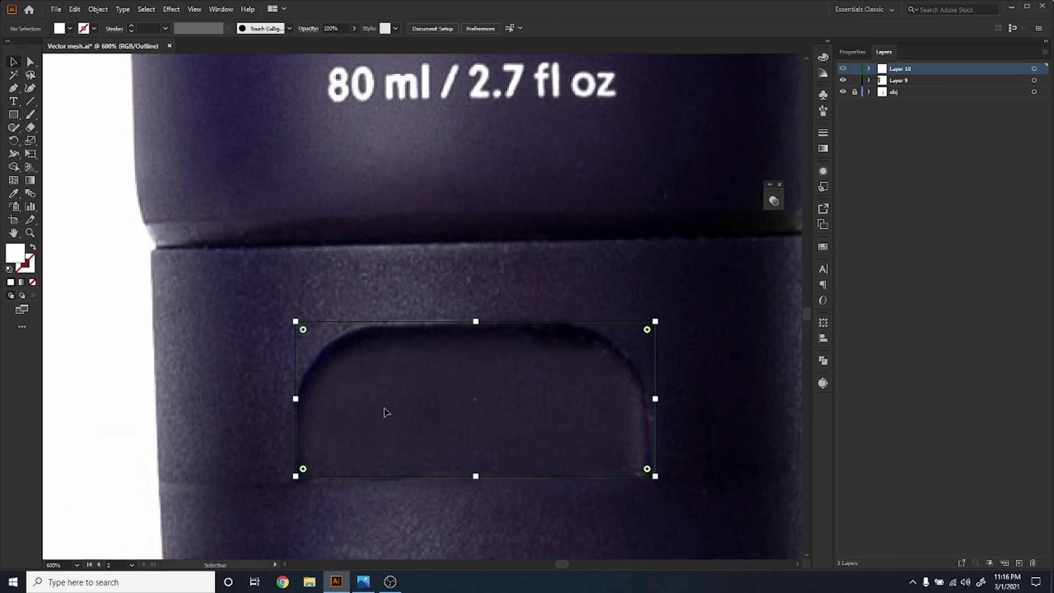
click(347, 323)
key(a)
scroll(291, 503, up, 4)
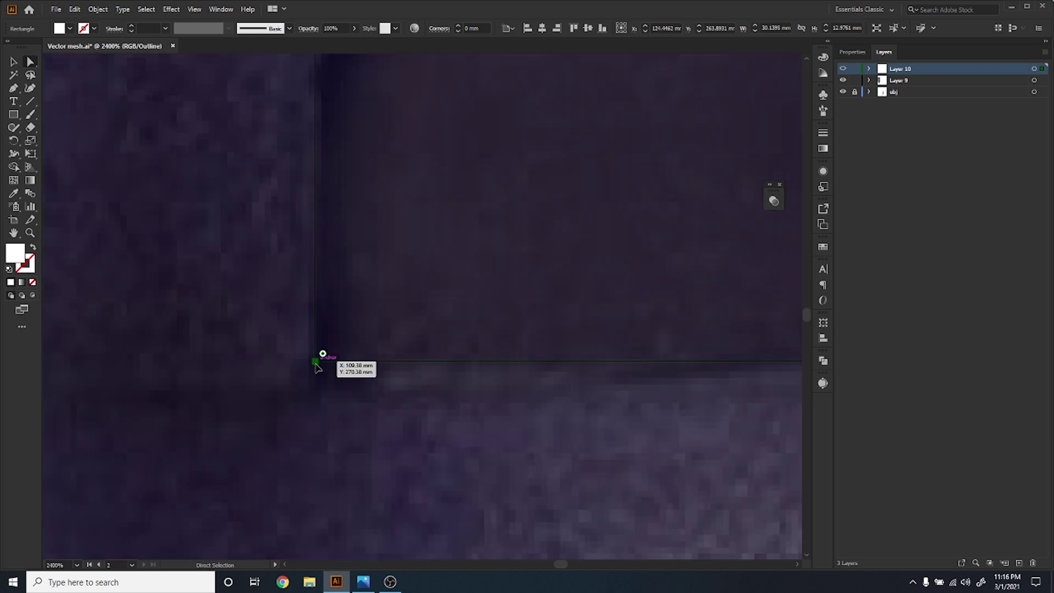
drag(315, 363, 316, 388)
scroll(274, 414, down, 4)
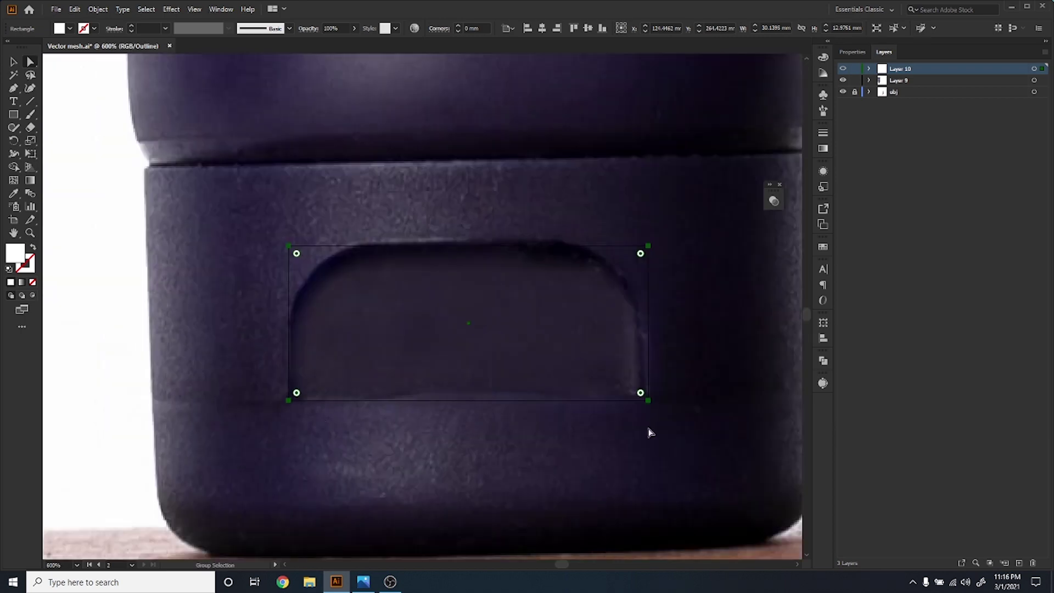
scroll(649, 401, up, 3)
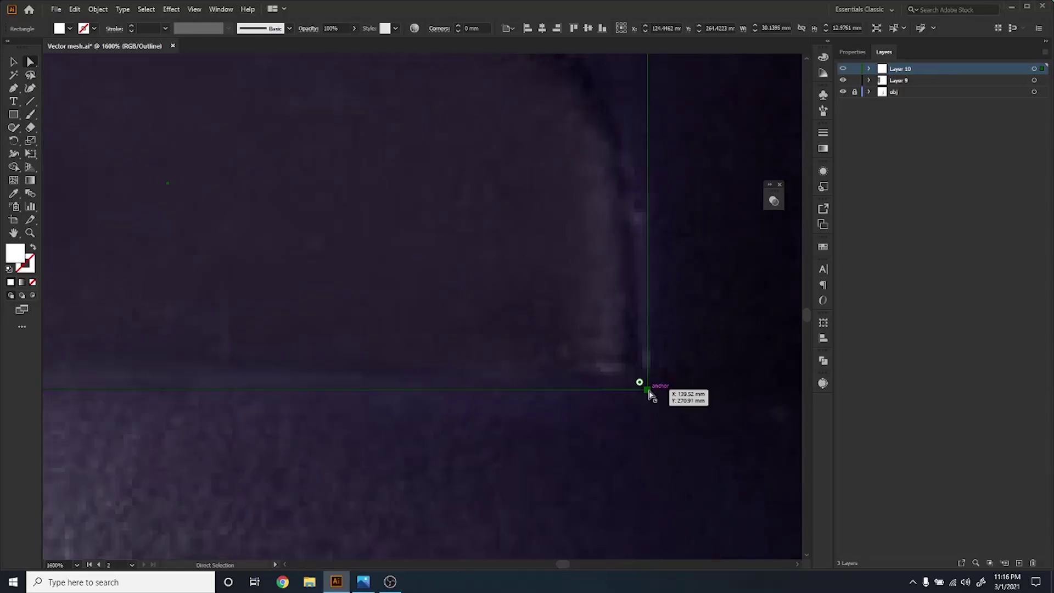
drag(648, 391, 641, 375)
scroll(632, 428, down, 3)
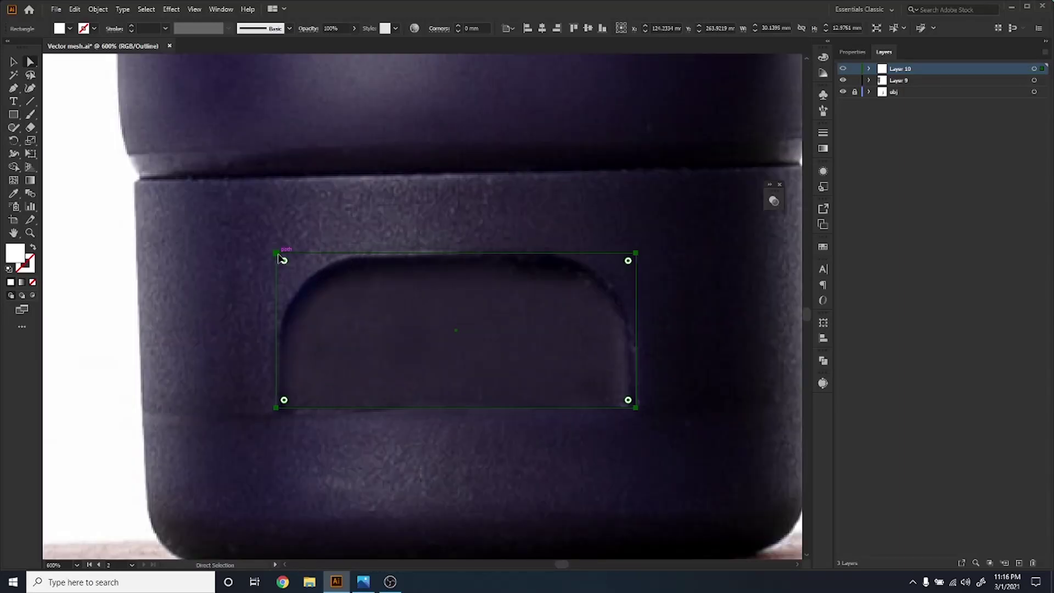
- Shift the rectangle's two upper corners to match the recess and round them to about 7.2 mm left and 7.6 mm right
drag(278, 255, 276, 258)
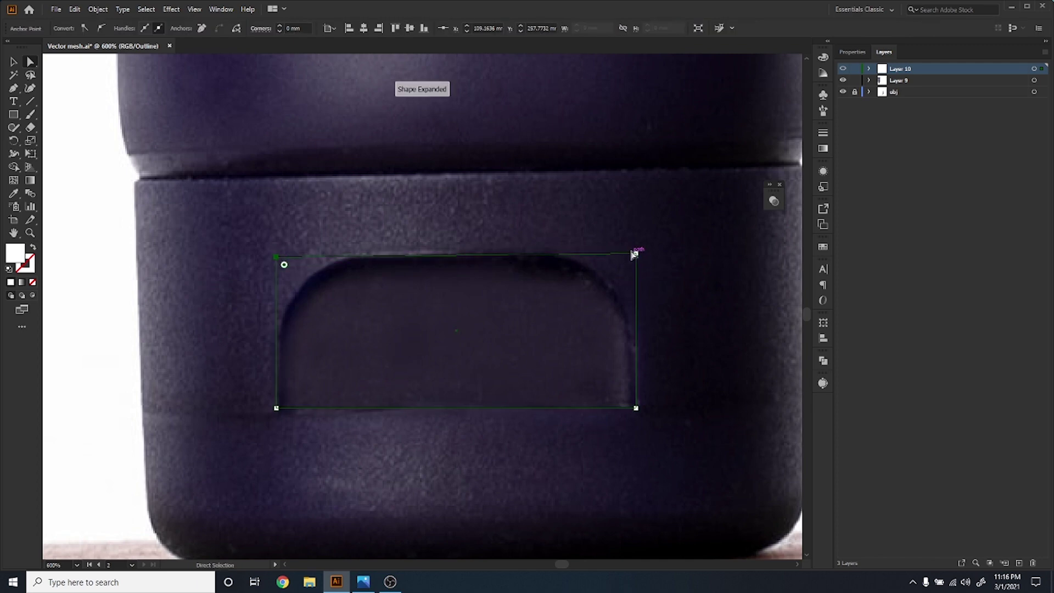
drag(635, 253, 624, 253)
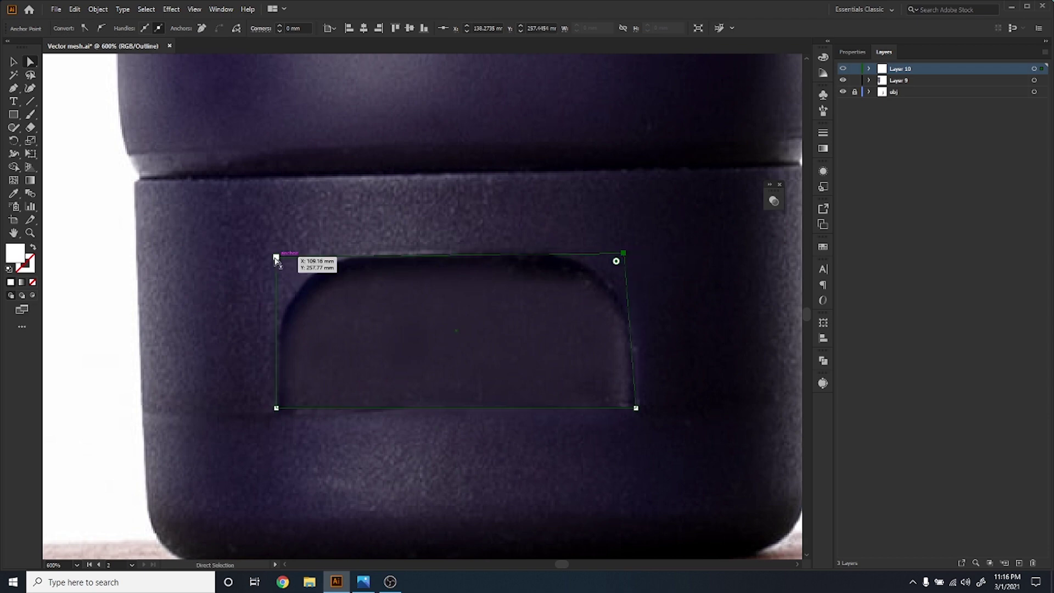
drag(278, 259, 365, 343)
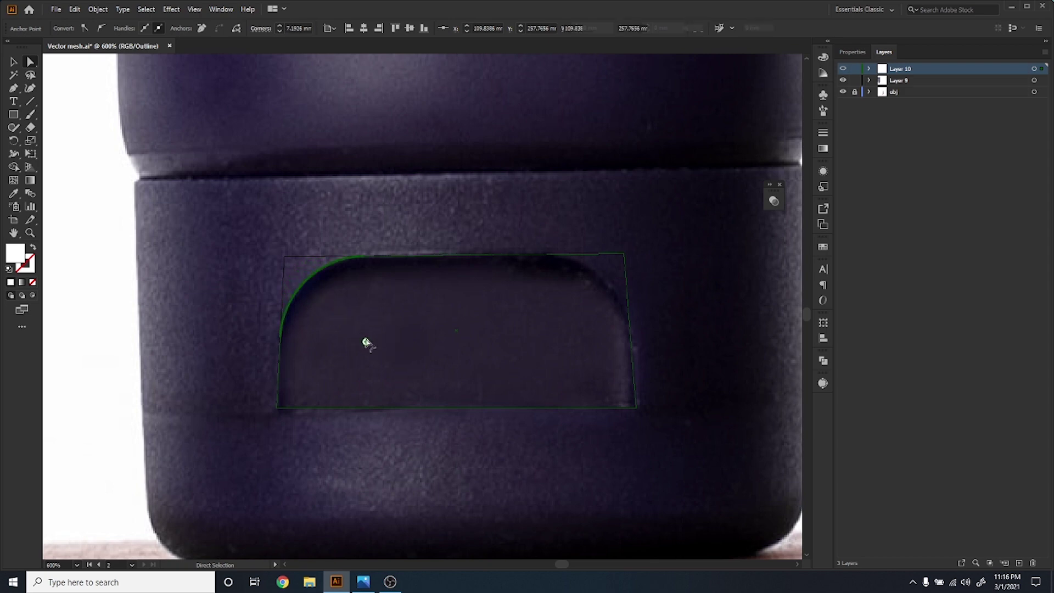
click(625, 255)
drag(616, 265, 549, 358)
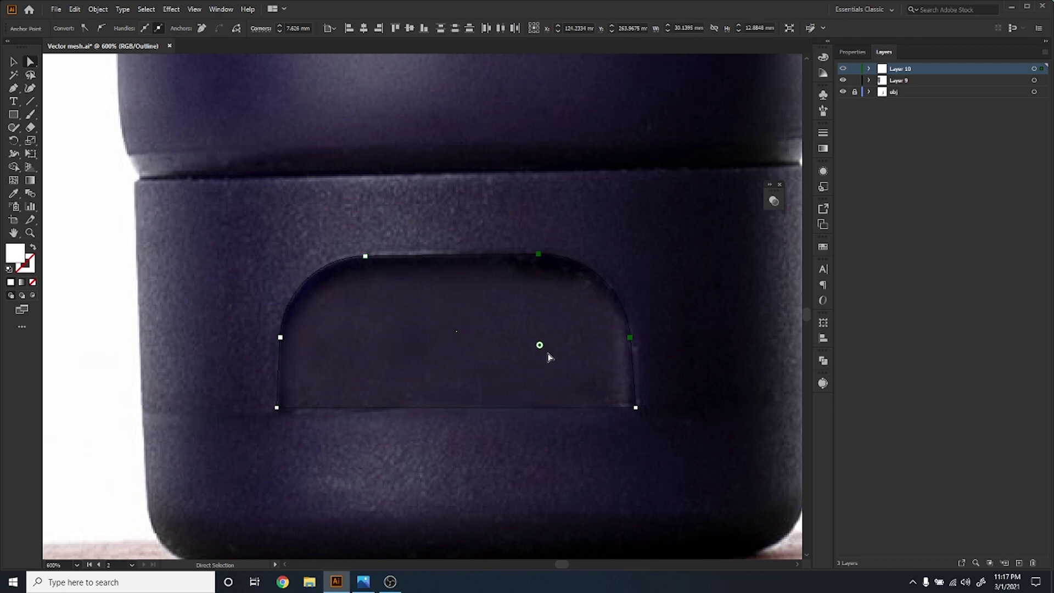
- Review the corner widget option in the Selection & Anchor Display preferences without changing any settings
click(635, 409)
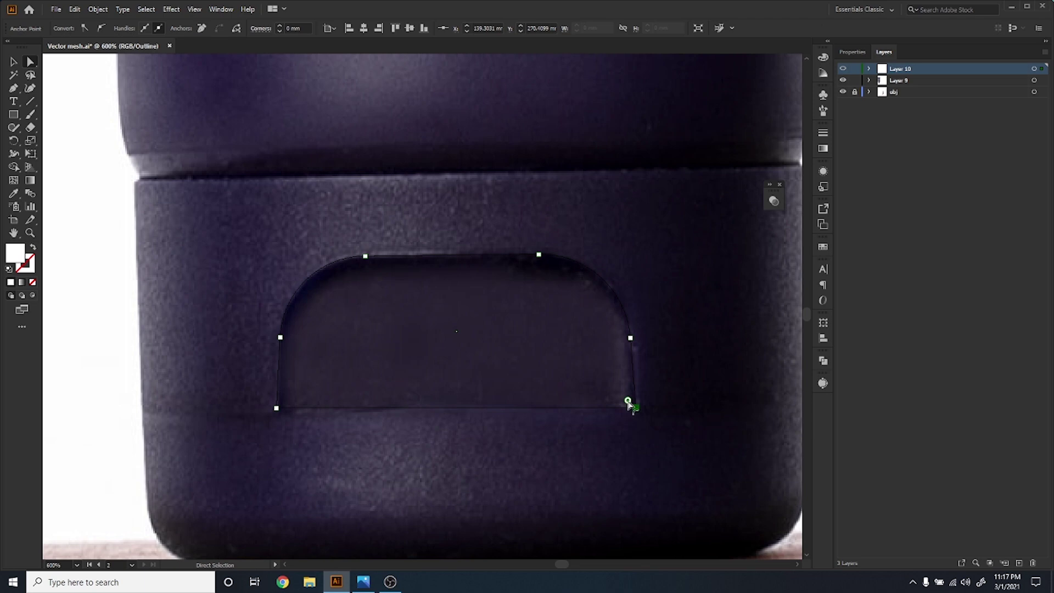
click(89, 10)
mouse_move(72, 9)
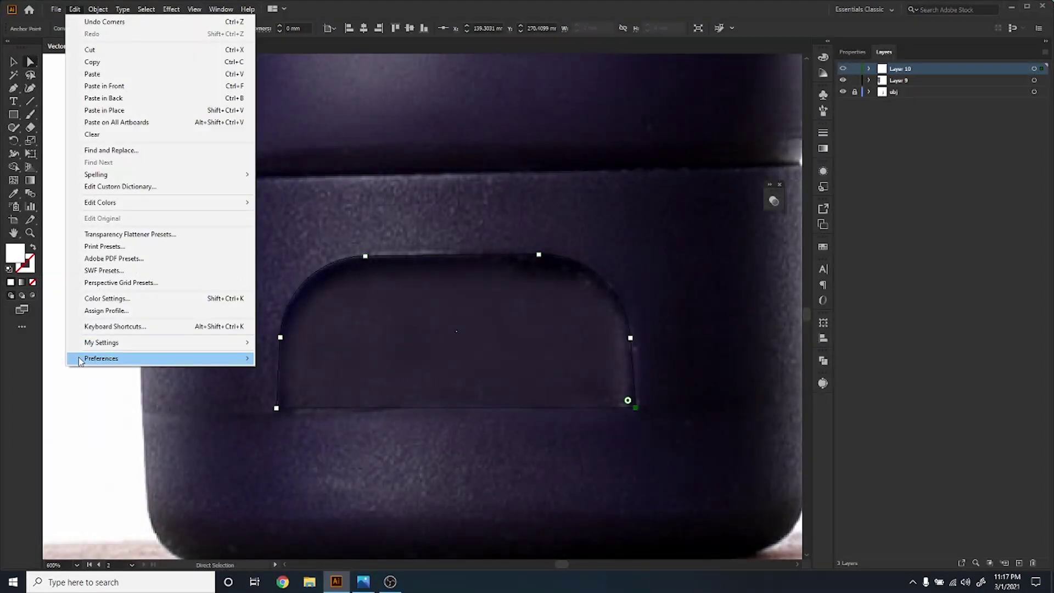
mouse_move(231, 356)
click(277, 357)
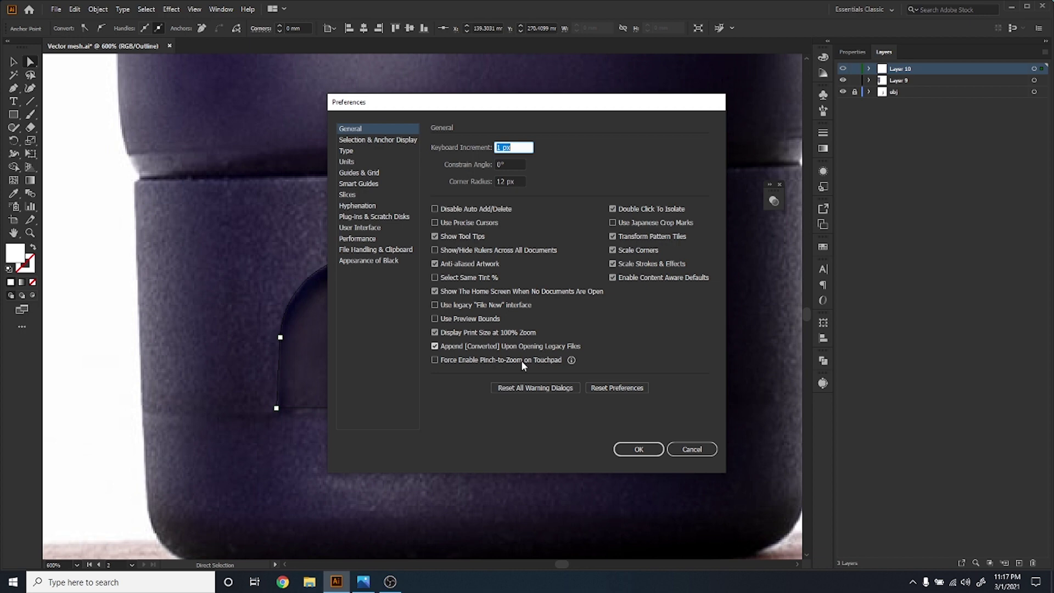
click(364, 138)
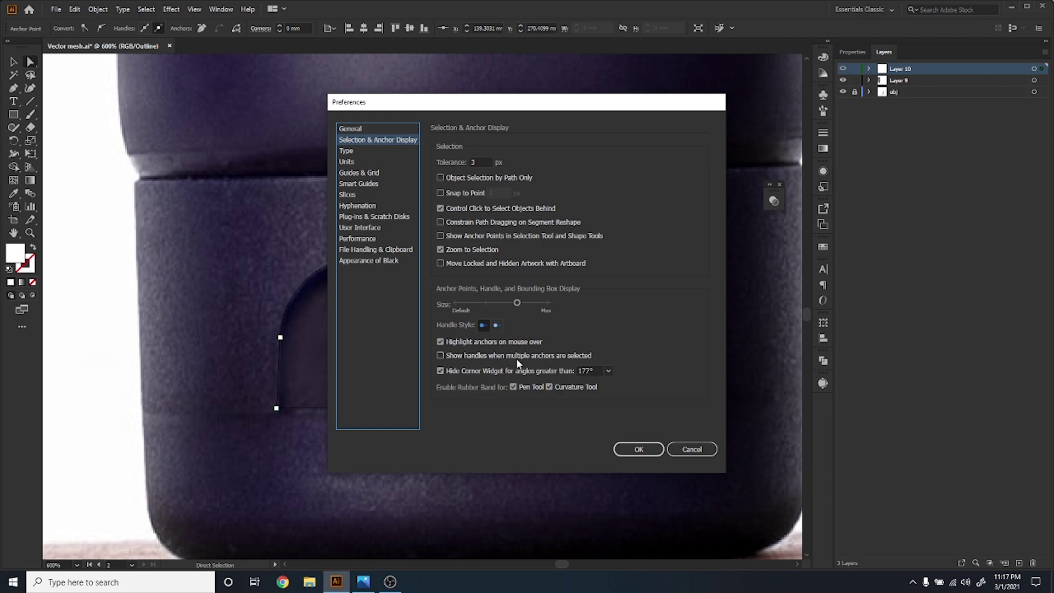
click(681, 451)
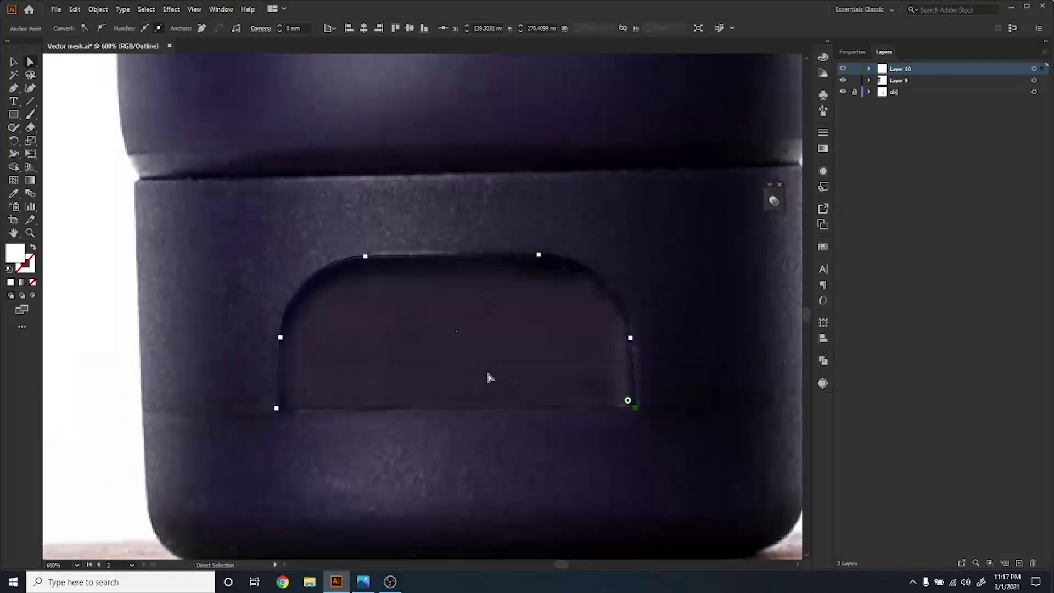
- Lower the outline's lower-left corner anchor so the bottom edge follows the slope of the recess
click(276, 409)
alt+scroll(287, 431, up, 3)
drag(262, 364, 267, 384)
alt+scroll(259, 409, down, 3)
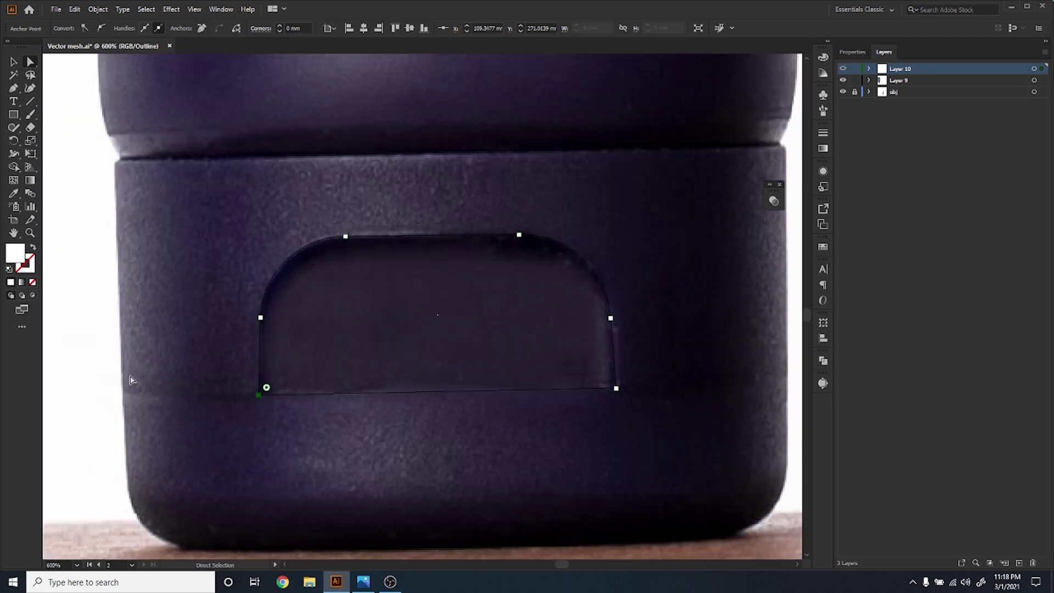
- Try to widen the outline by shifting its right-side anchors outward, and undo those adjustments
alt+scroll(625, 394, up, 2)
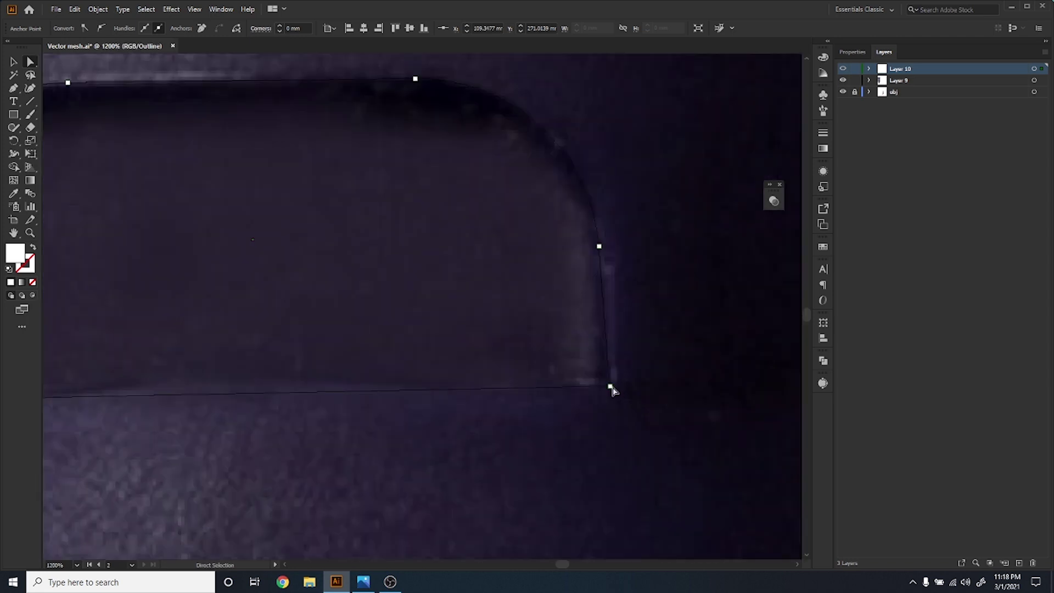
drag(613, 388, 618, 386)
click(600, 247)
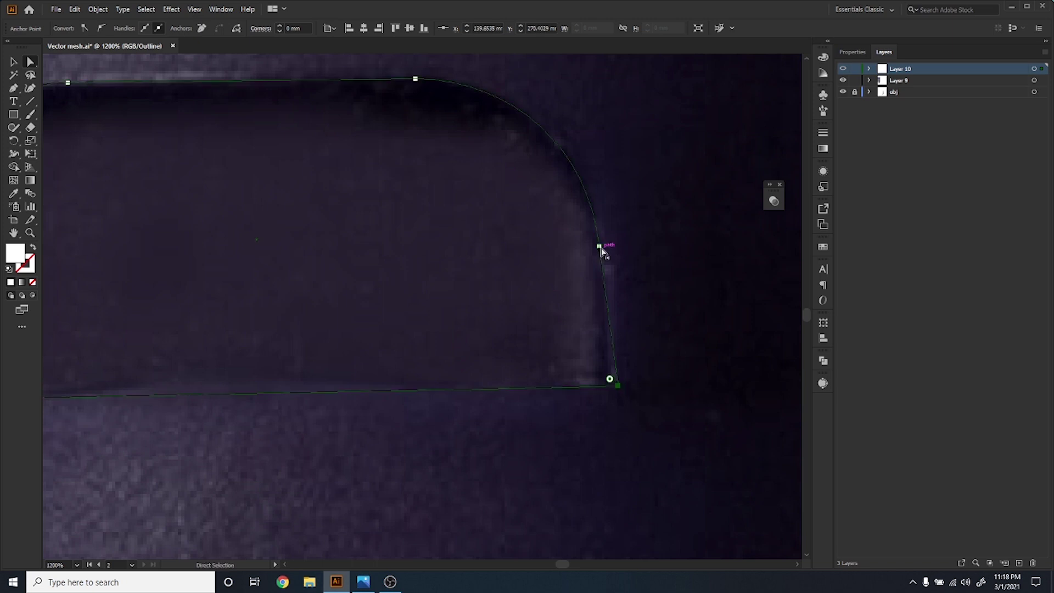
drag(601, 248, 614, 249)
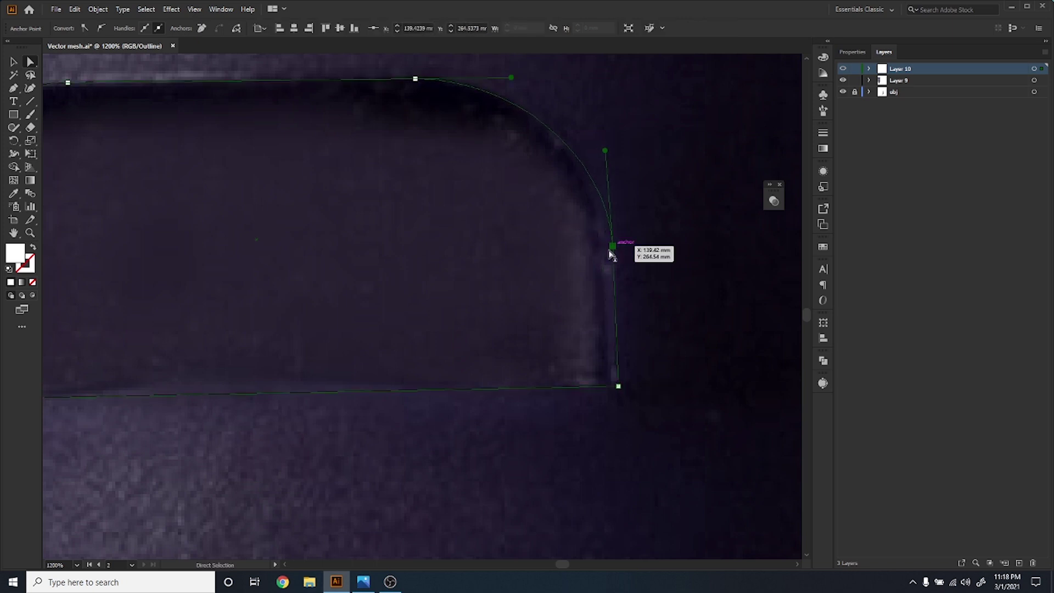
shift+click(416, 81)
scroll(524, 243, down, 4)
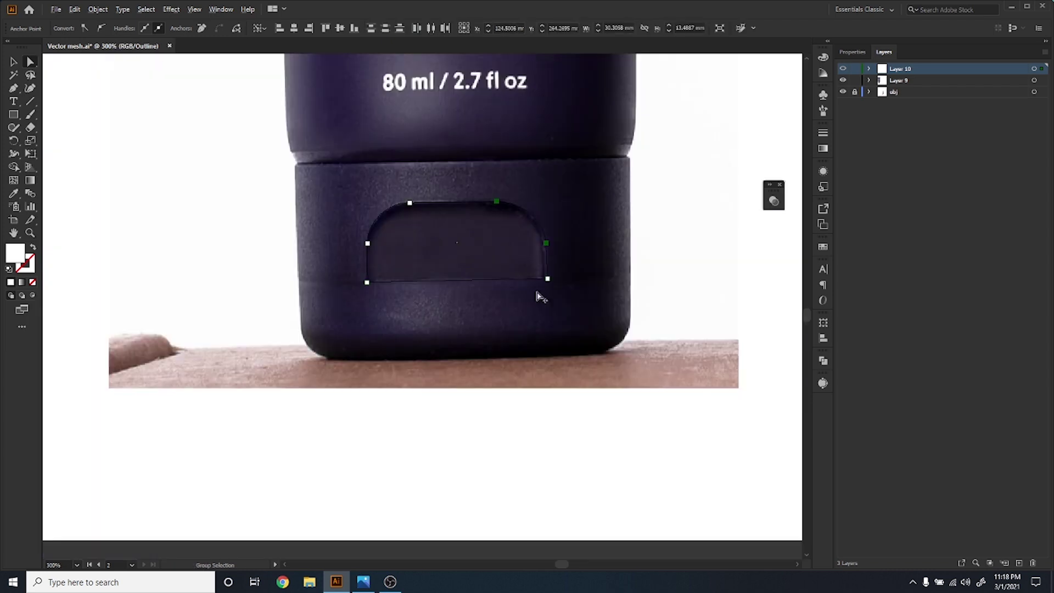
click(544, 351)
scroll(478, 233, up, 3)
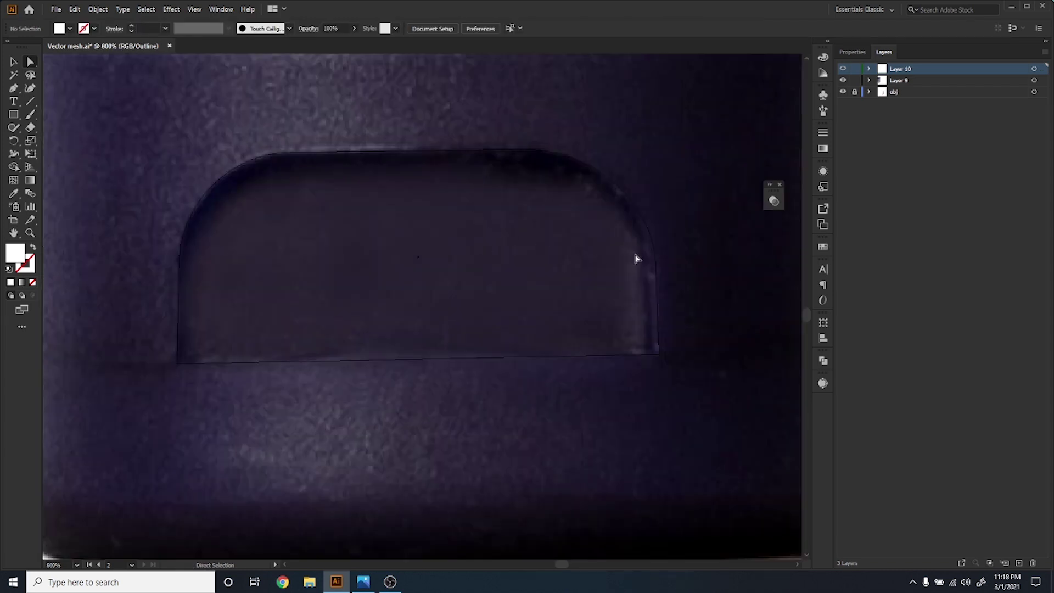
key(ctrl+z)
key(ctrl+z)
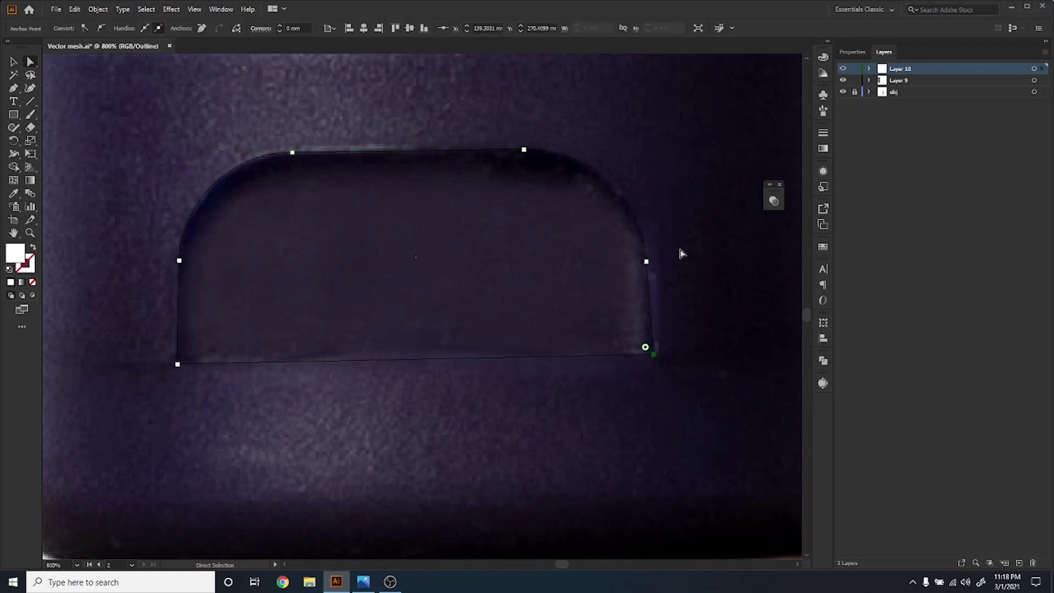
click(570, 392)
- Add a vertical mesh line from the middle of the outline's top edge and adjust its point and handle to straighten it
scroll(517, 408, down, 2)
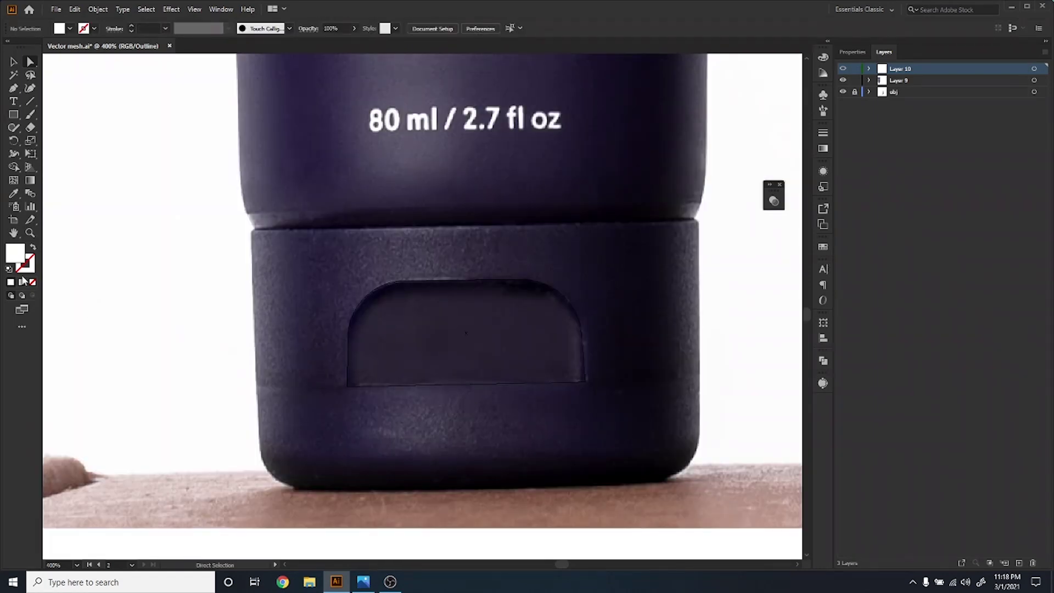
click(14, 181)
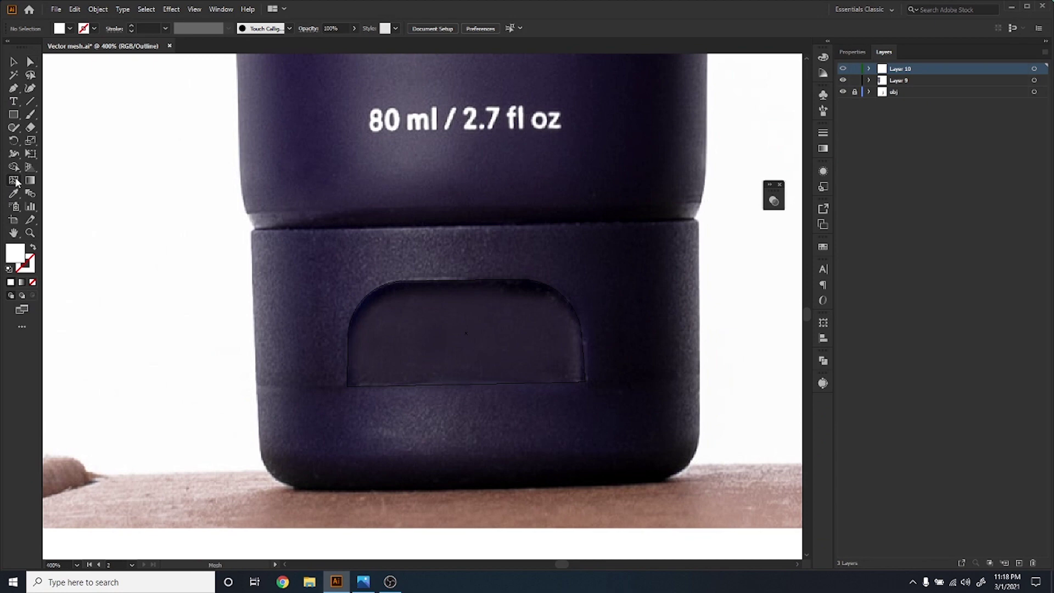
click(470, 283)
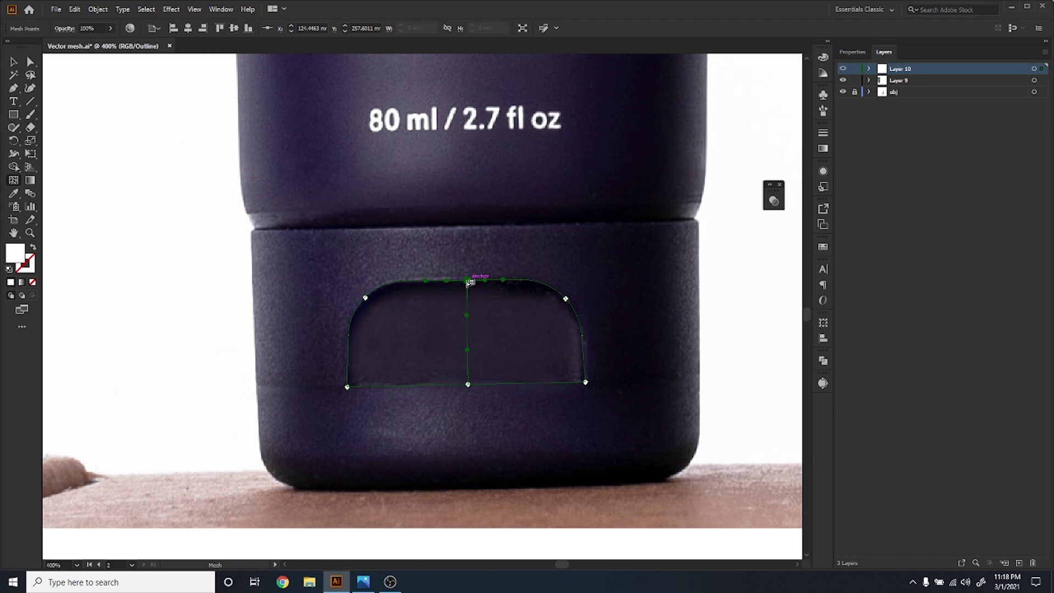
scroll(467, 283, up, 5)
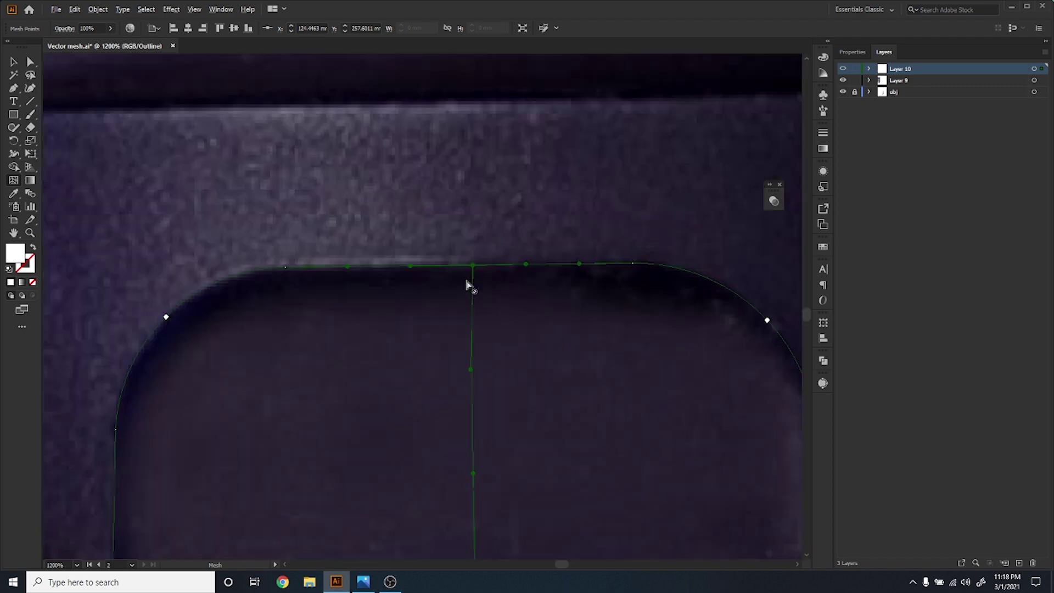
drag(480, 252, 471, 256)
scroll(471, 255, down, 1)
scroll(482, 459, down, 1)
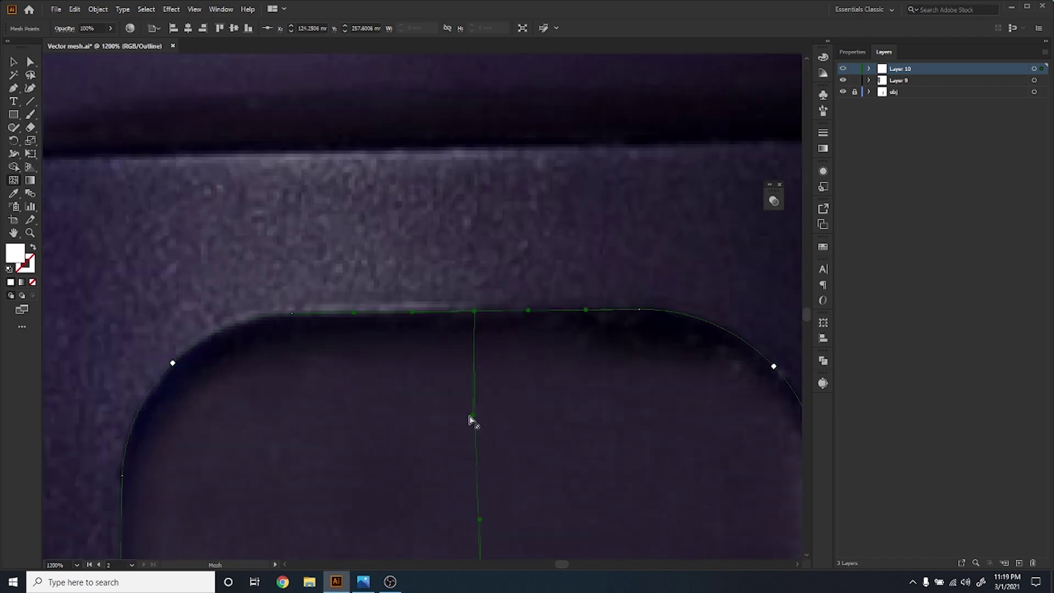
drag(474, 418, 479, 416)
key(space)
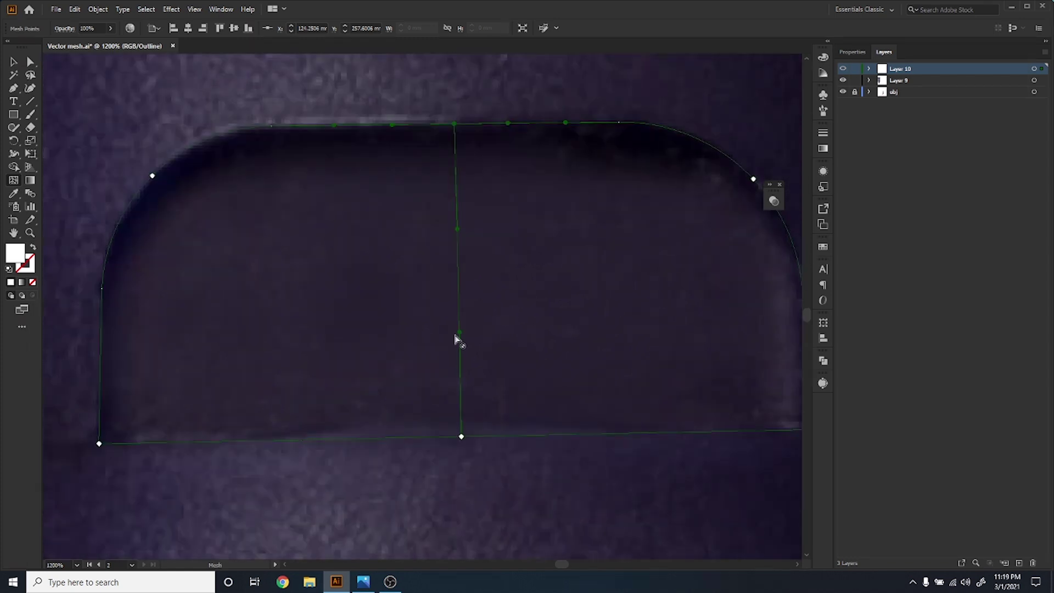
- Add a horizontal mesh line across the outline just below the rounded corners and level it with its centre point and side handles
scroll(469, 376, down, 2)
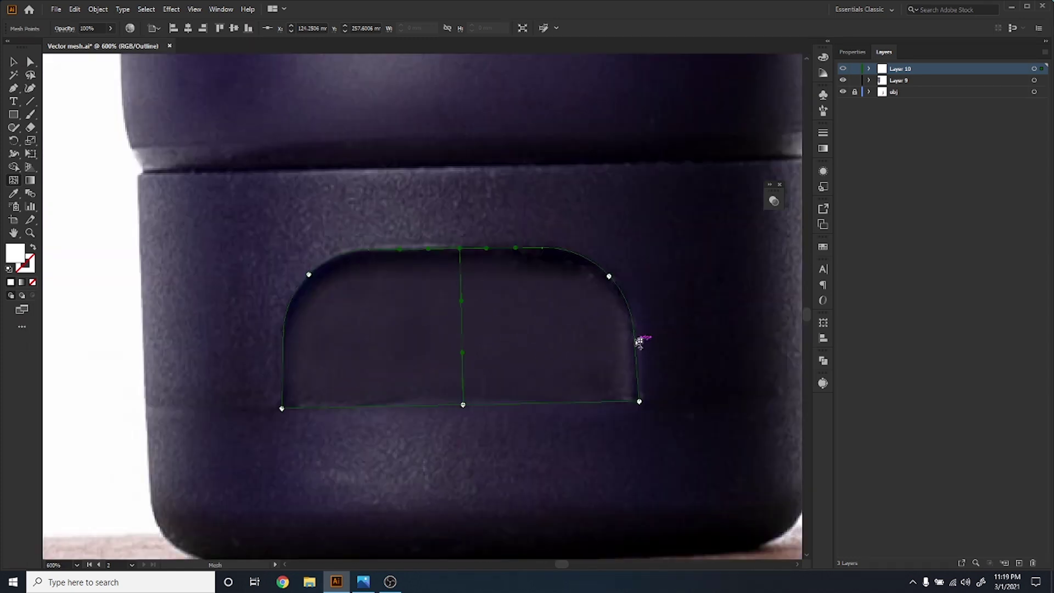
click(636, 336)
drag(579, 316, 576, 335)
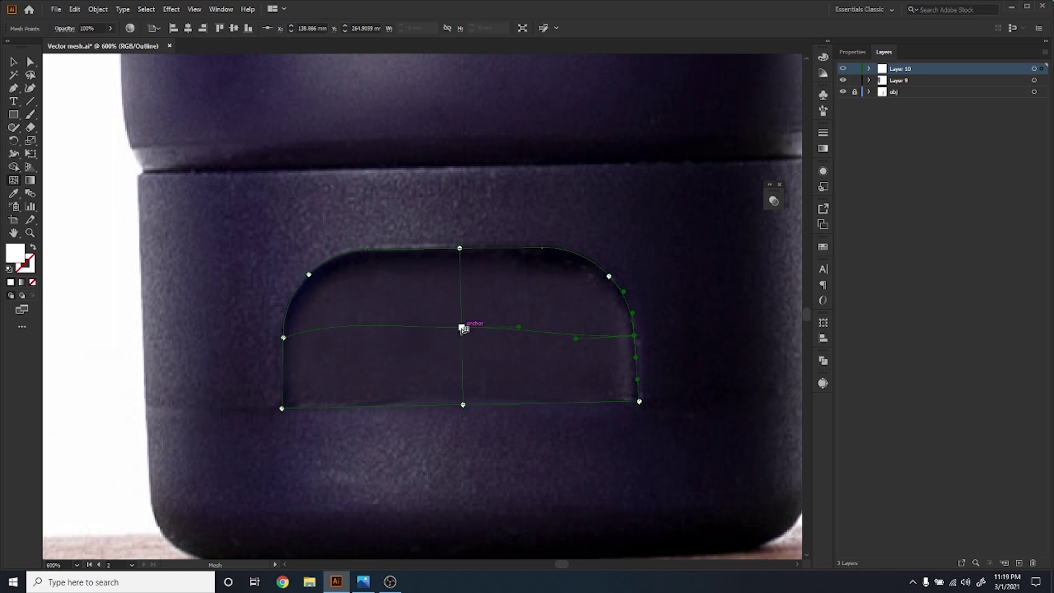
drag(461, 327, 461, 337)
drag(341, 319, 339, 348)
drag(461, 338, 462, 341)
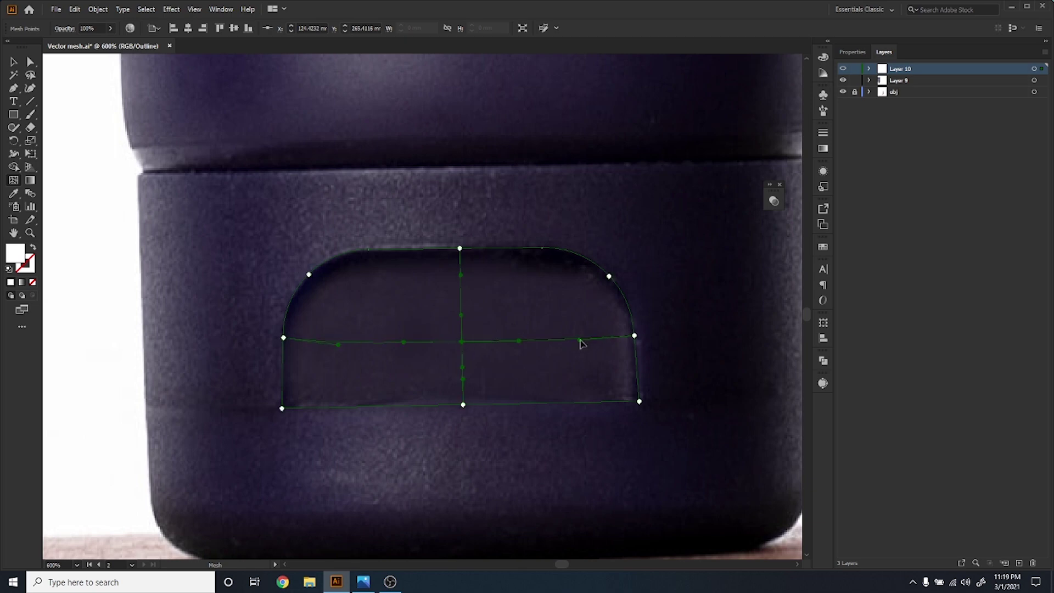
drag(580, 339, 594, 340)
drag(342, 347, 317, 350)
- Add a second horizontal mesh line above the first and flatten it by adjusting its side handles and centre point
click(461, 302)
drag(340, 288, 298, 317)
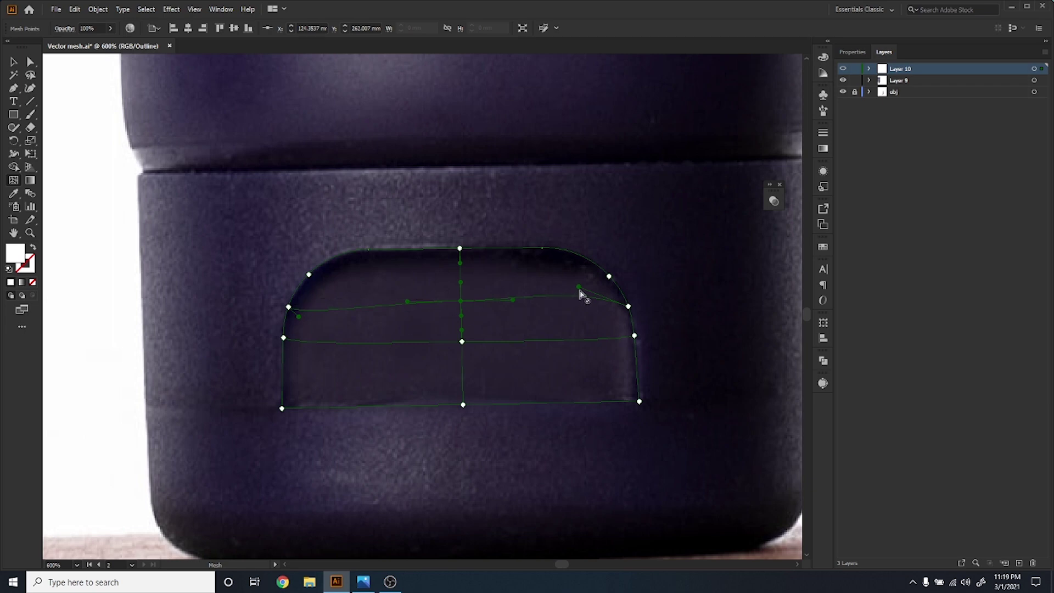
drag(581, 291, 616, 311)
drag(461, 301, 461, 310)
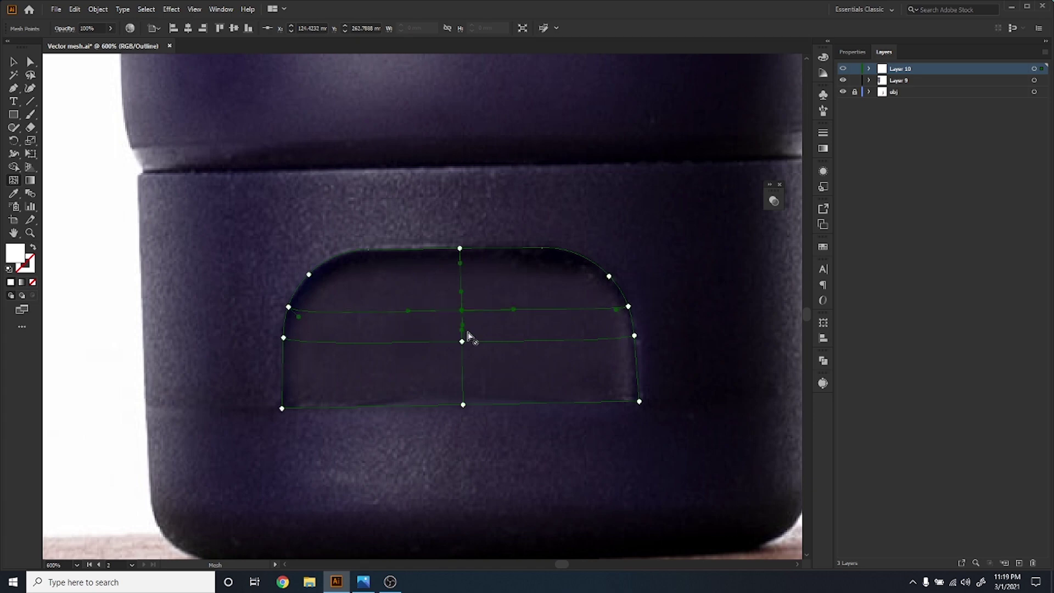
- Move the centre point of the upper horizontal mesh line slightly left to straighten the vertical mesh line
scroll(465, 331, up, 3)
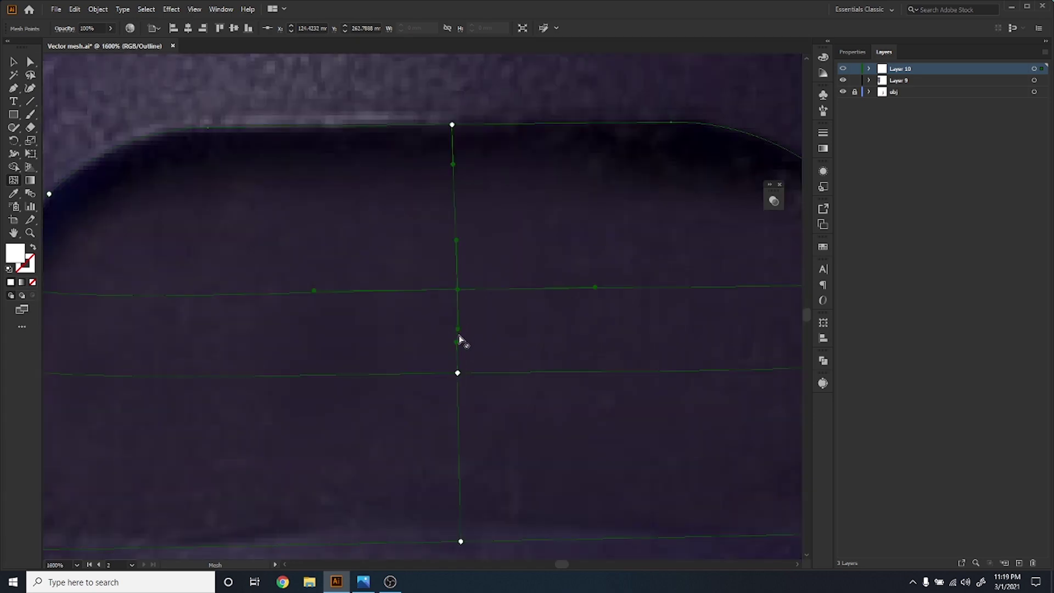
drag(459, 292, 454, 294)
click(194, 10)
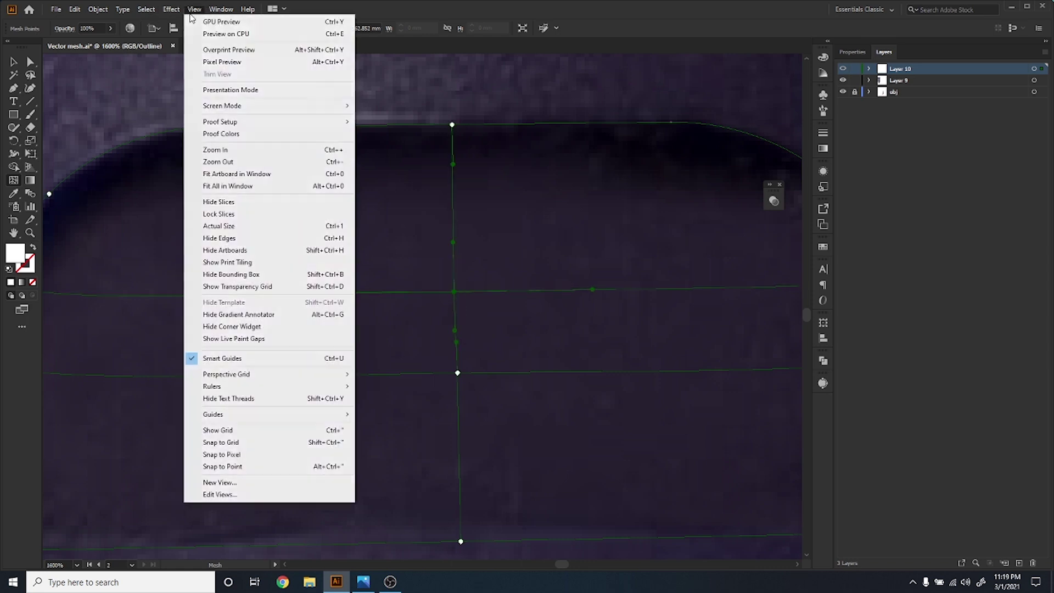
mouse_move(286, 375)
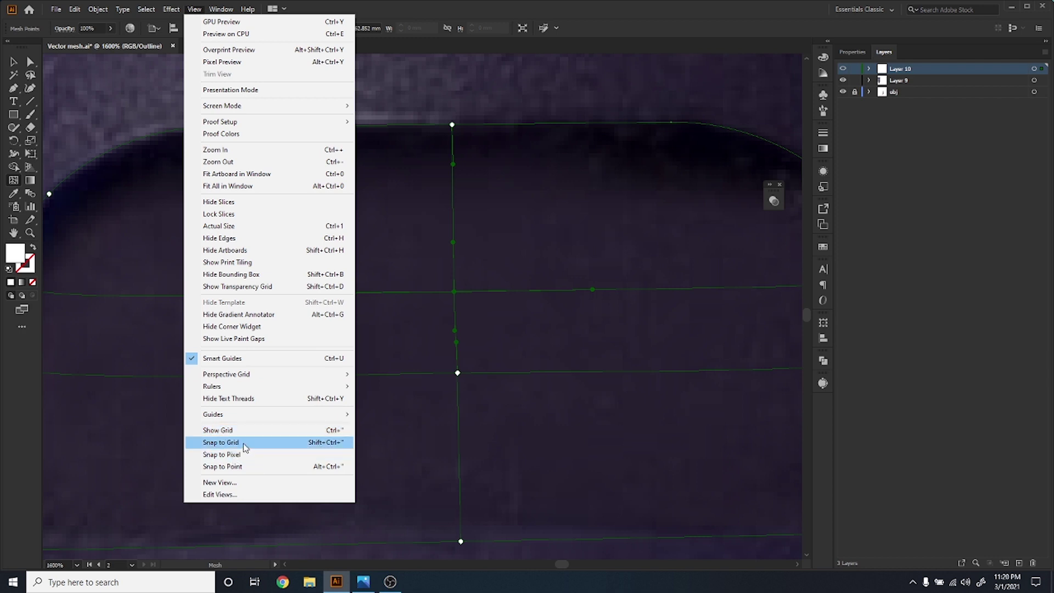
click(575, 5)
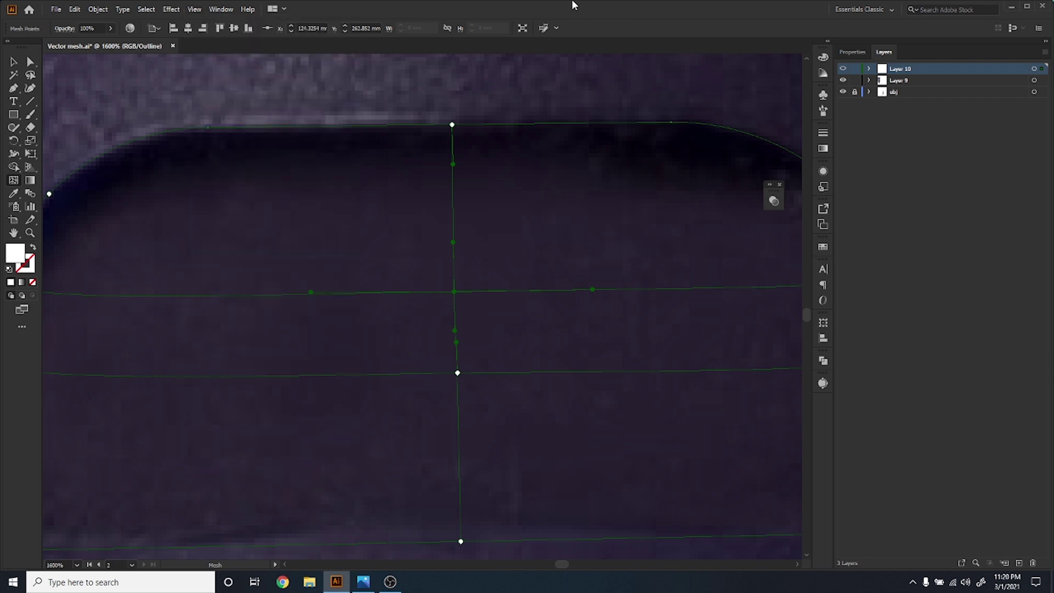
- Add one horizontal mesh line between the two existing ones and another just above the outline's bottom edge
click(457, 339)
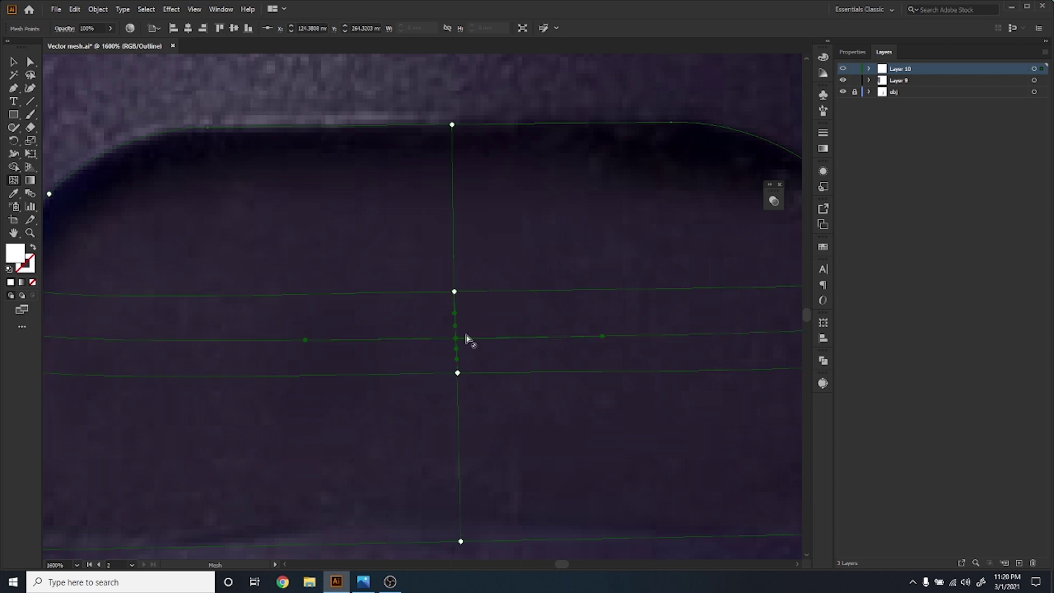
scroll(473, 335, down, 2)
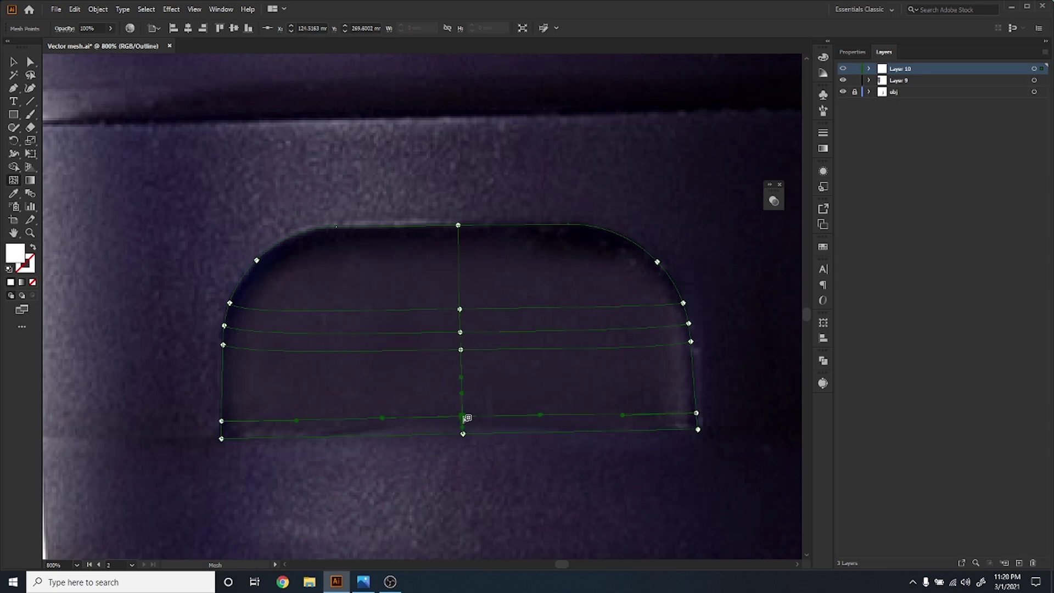
- Shorten the handles at both ends of the lowest inner mesh line, pulling them toward the outline's side edges
scroll(674, 426, up, 1)
scroll(671, 424, up, 3)
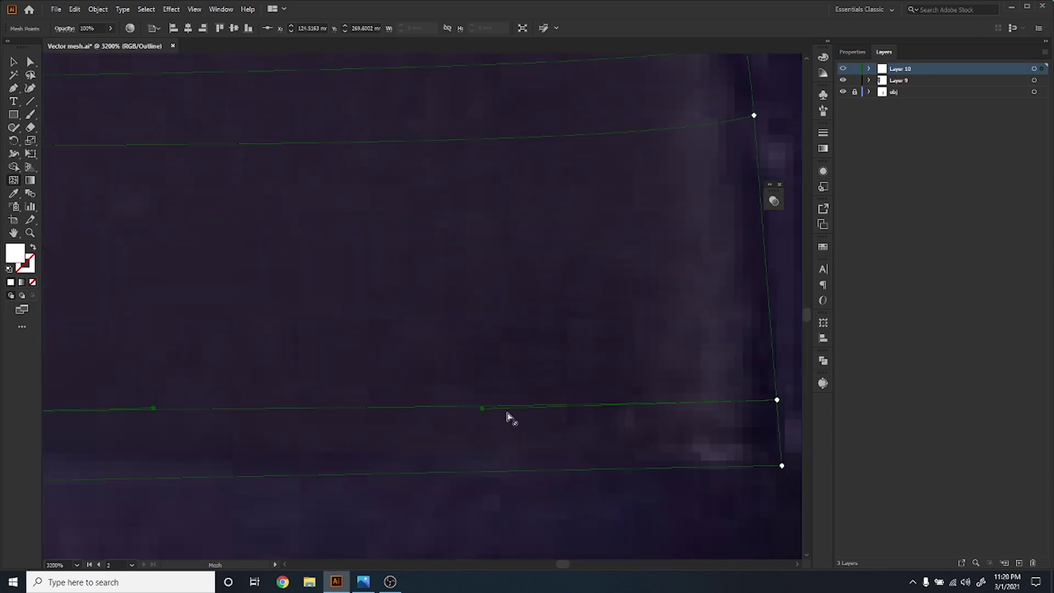
scroll(481, 419, down, 1)
drag(481, 415, 676, 411)
scroll(677, 424, down, 1)
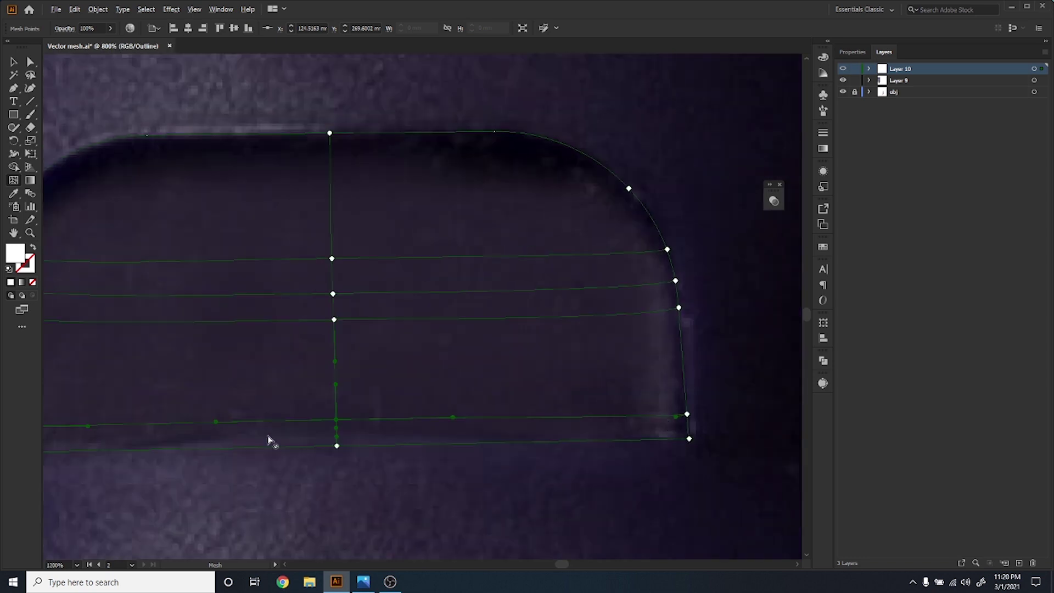
scroll(213, 437, down, 1)
scroll(209, 436, up, 1)
scroll(209, 436, up, 1)
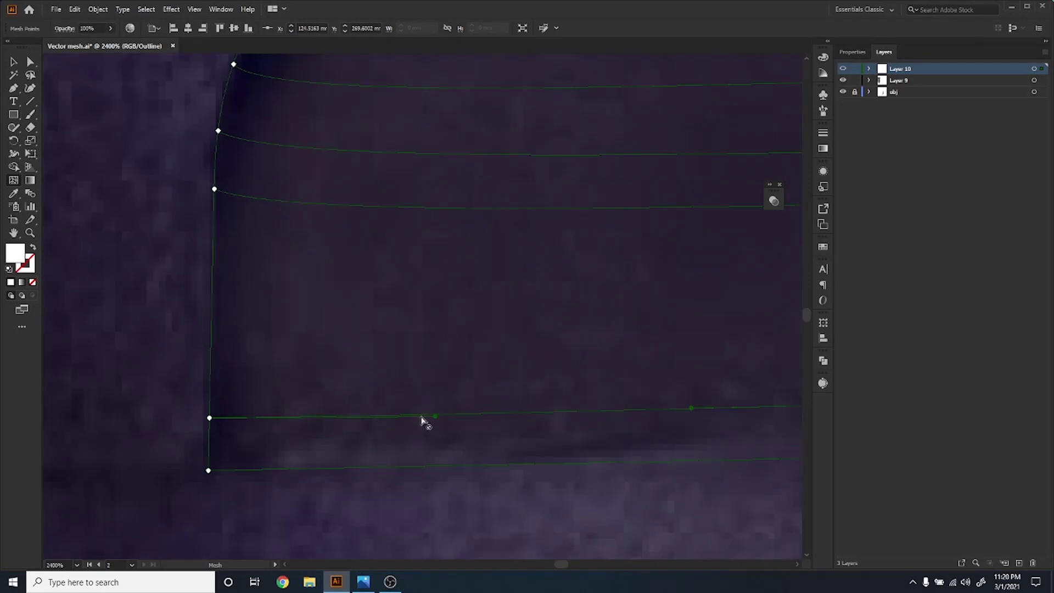
drag(352, 422, 251, 422)
scroll(248, 422, down, 3)
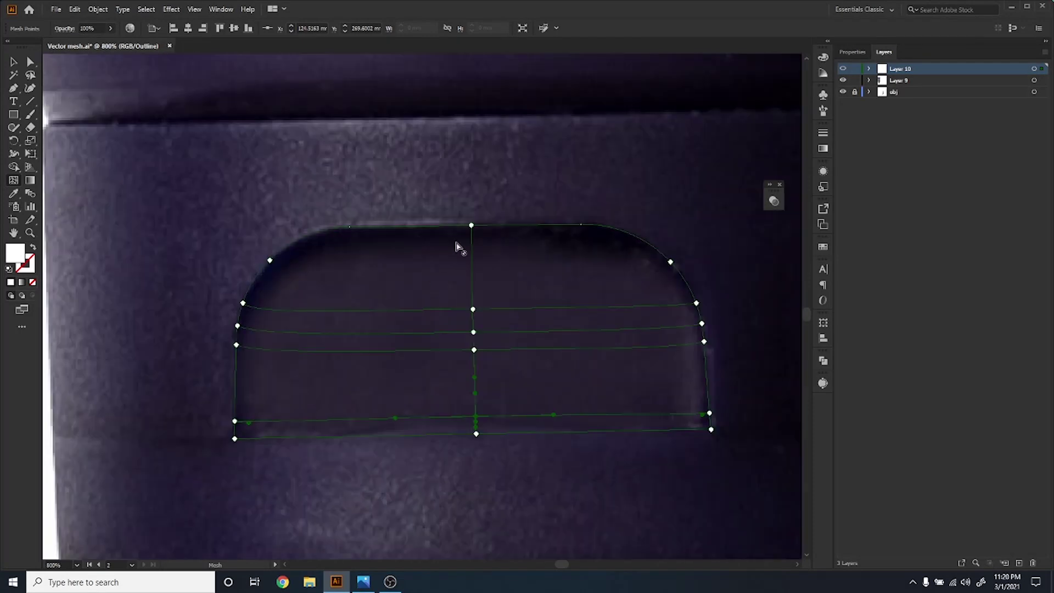
- Add a horizontal mesh line across the recess just below its dark top edge
click(471, 258)
scroll(299, 261, up, 2)
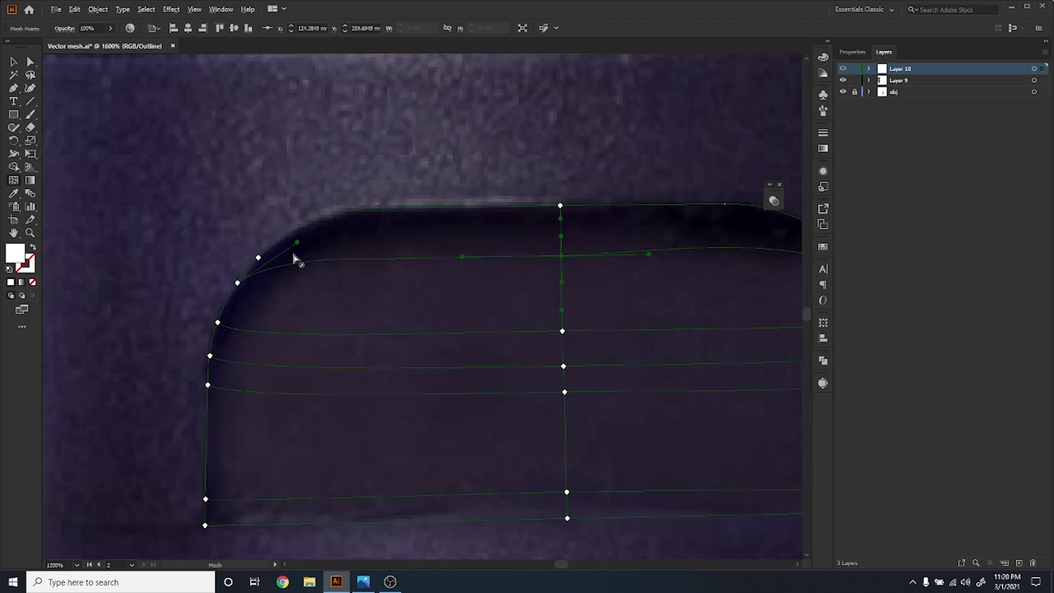
scroll(299, 264, down, 2)
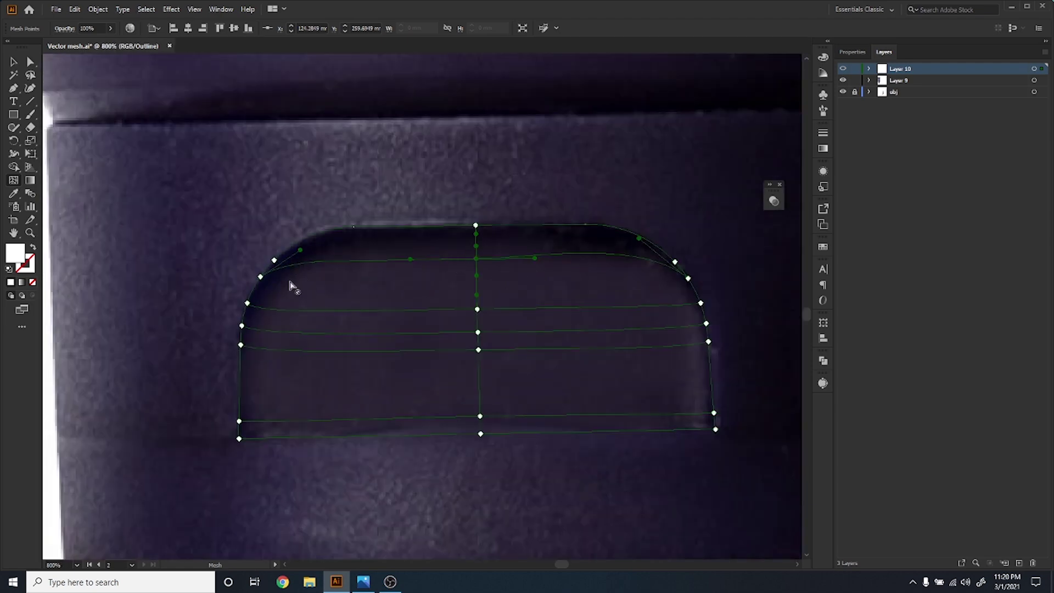
scroll(242, 278, up, 1)
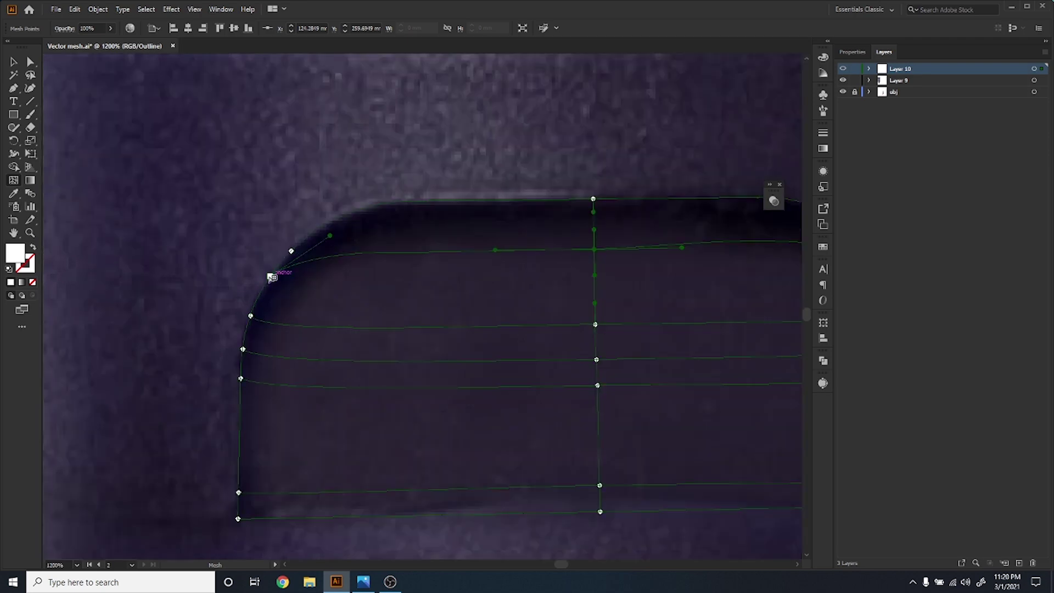
- Slide the left end points of the top two inner mesh lines down along the rounded outline
drag(270, 276, 258, 303)
scroll(259, 305, up, 3)
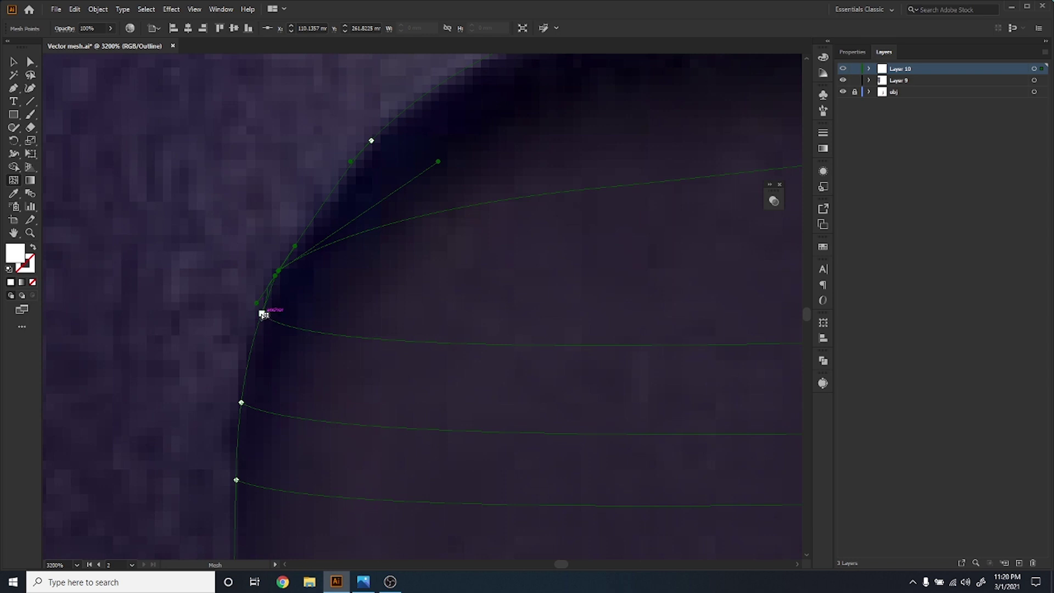
click(279, 271)
mouse_move(275, 275)
mouse_down()
mouse_move(265, 305)
mouse_move(270, 295)
mouse_up()
scroll(248, 310, down, 3)
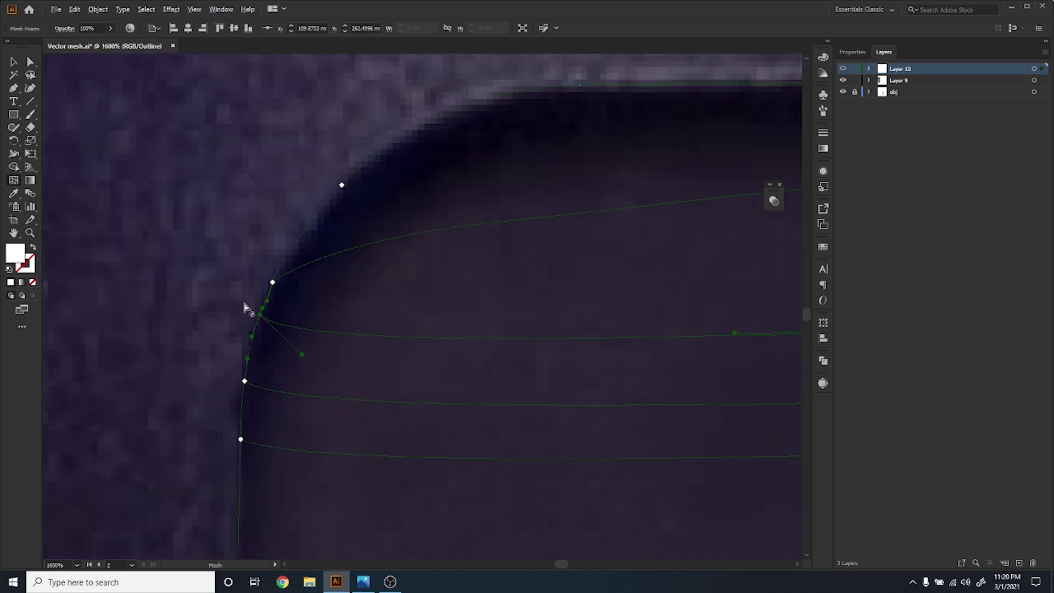
- Slide the right end points of the top two inner mesh lines down along the rounded outline
drag(586, 249, 272, 268)
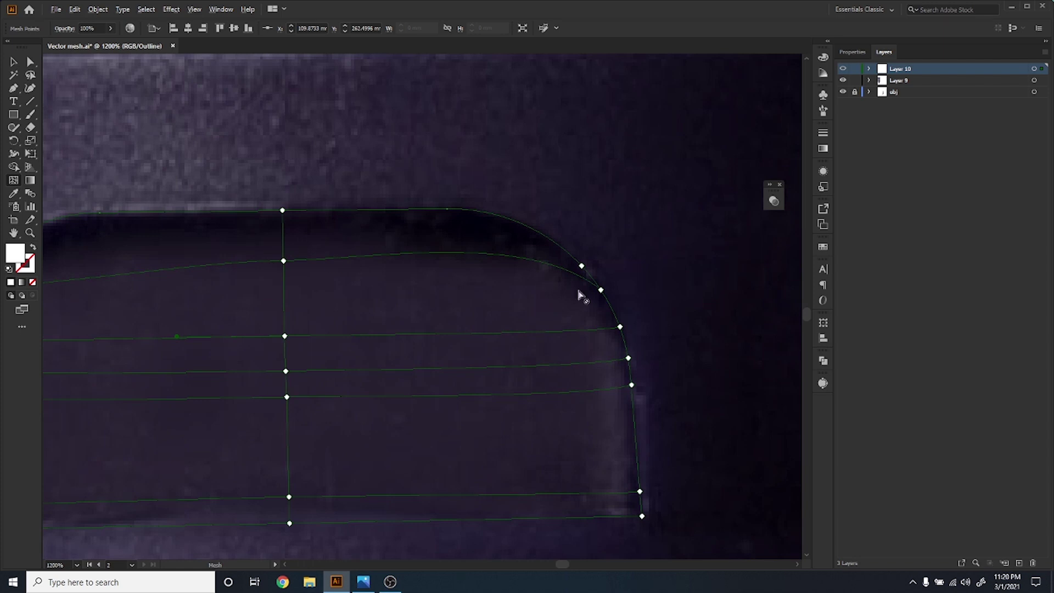
scroll(586, 291, up, 1)
click(628, 341)
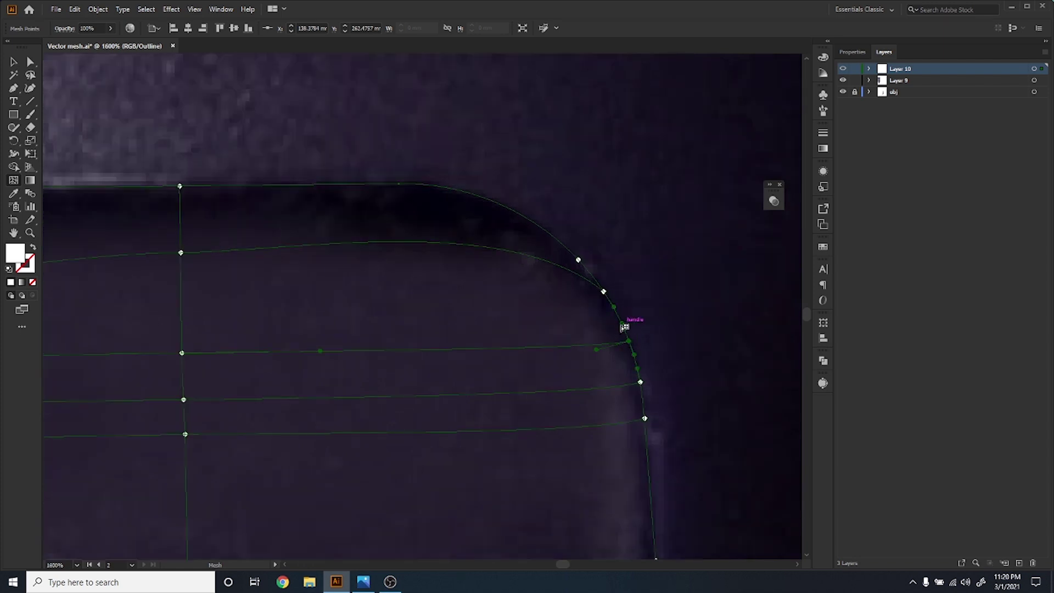
drag(622, 324, 626, 335)
drag(604, 292, 627, 335)
scroll(634, 315, down, 1)
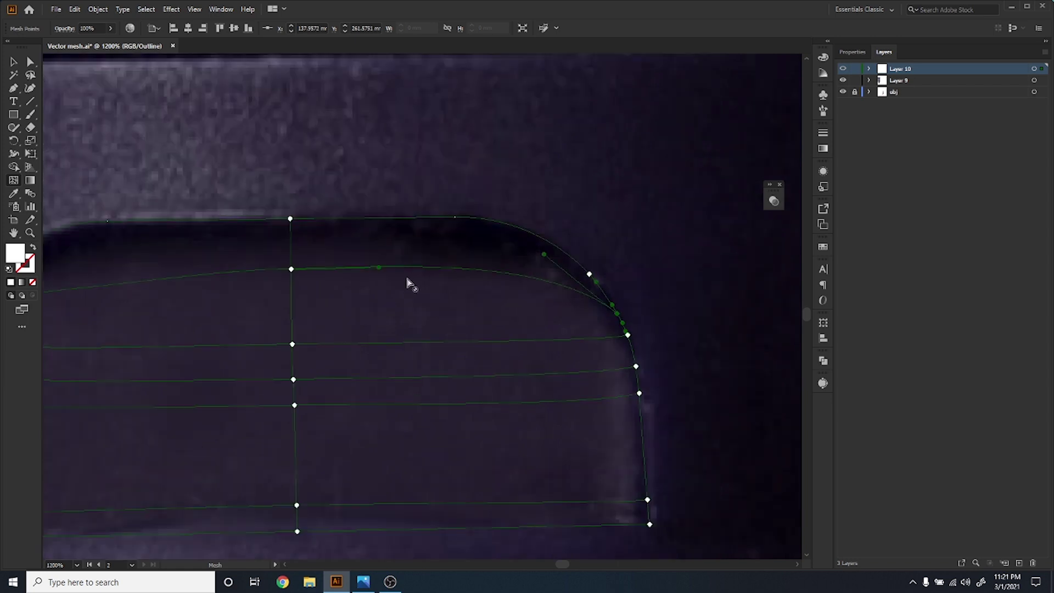
- Raise the top inner mesh line's centre point and adjust its end handles so it follows the shadow below the top edge
scroll(575, 306, down, 1)
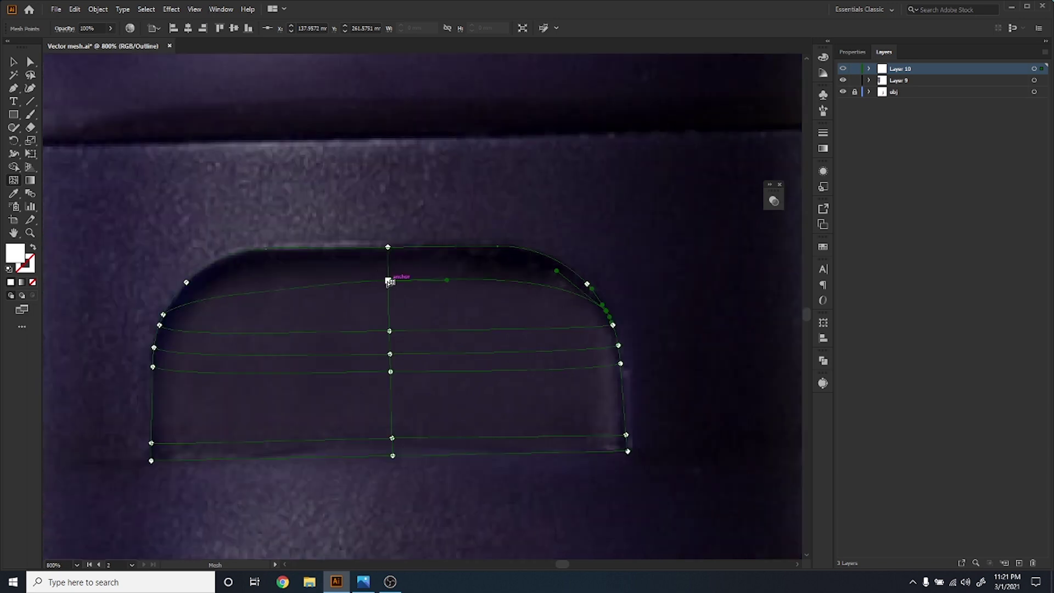
mouse_move(388, 282)
mouse_down()
mouse_move(389, 297)
mouse_move(389, 273)
mouse_move(379, 279)
mouse_up()
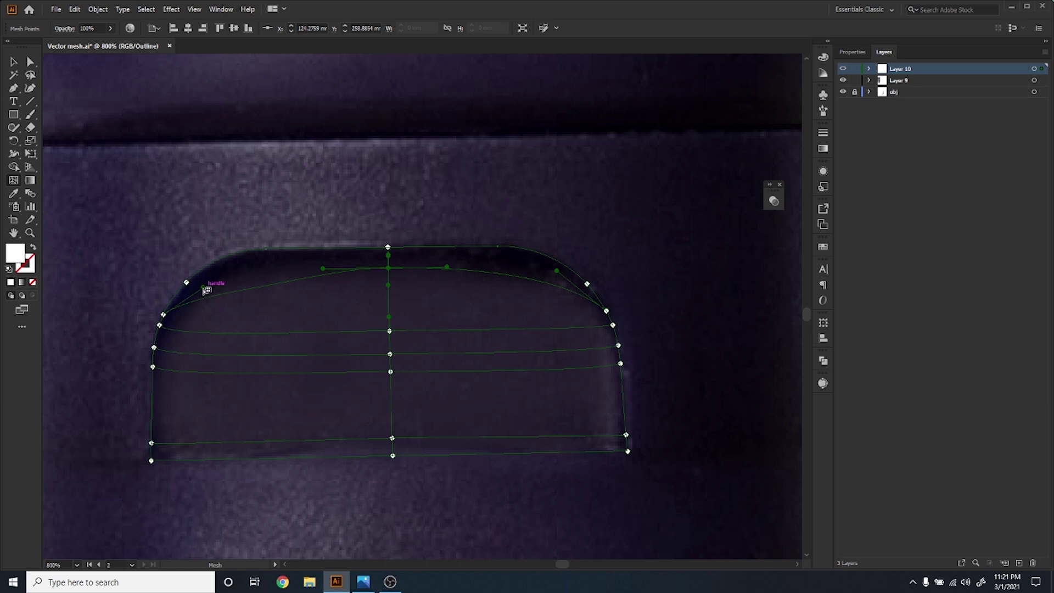
drag(214, 269, 216, 274)
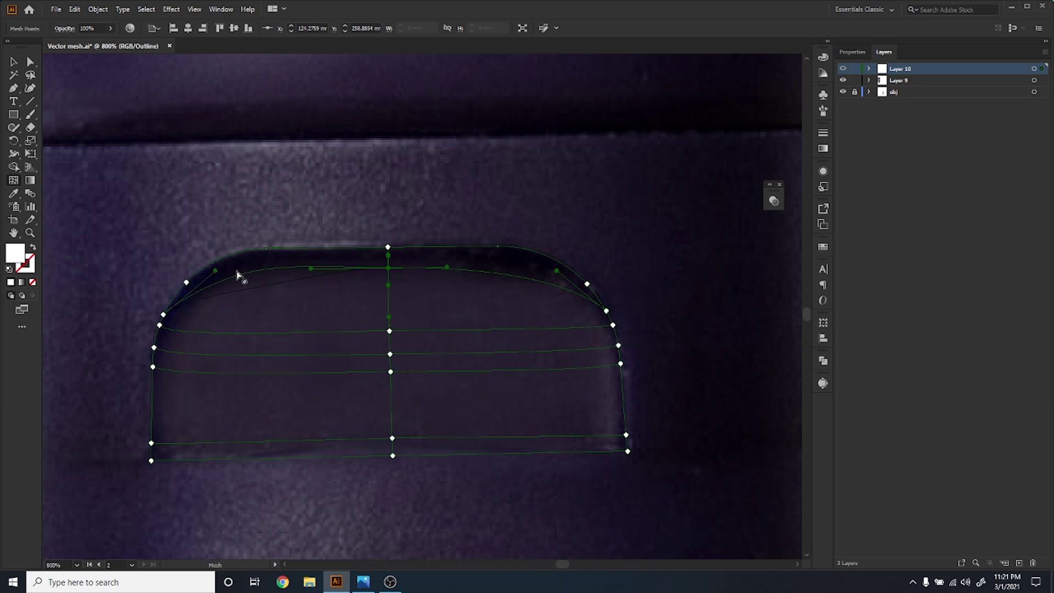
drag(557, 272, 541, 250)
drag(388, 268, 389, 262)
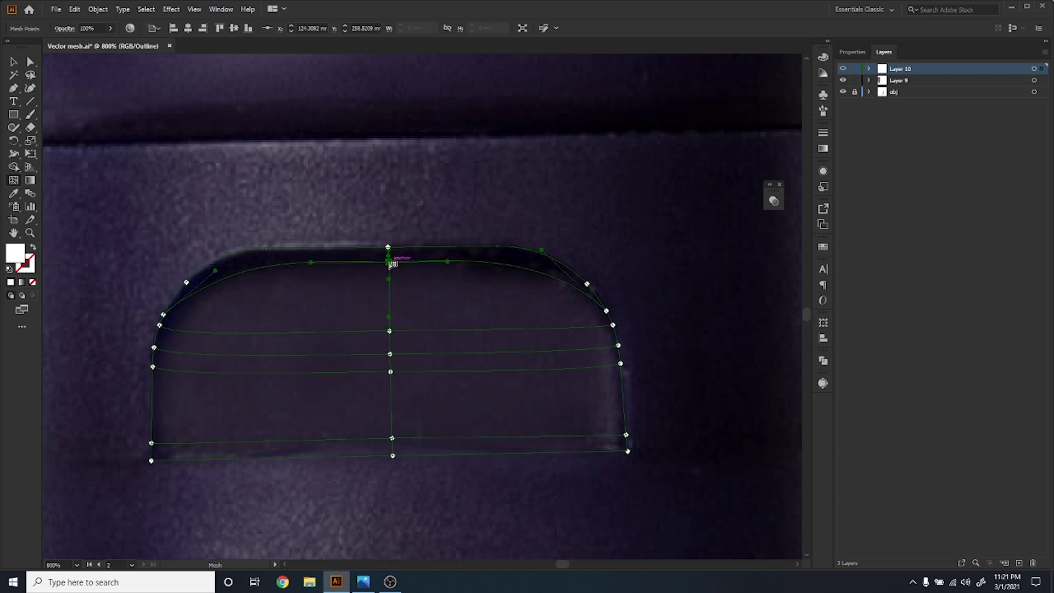
- Add a horizontal mesh line below the curved top one and flatten it with its end handles and centre point
click(390, 300)
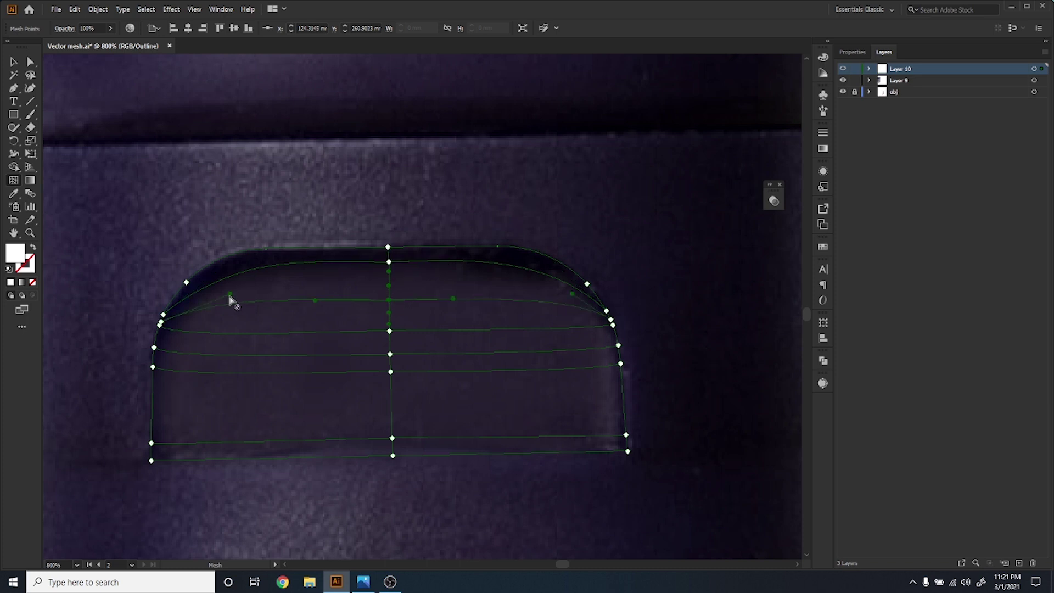
drag(230, 294, 186, 318)
drag(573, 294, 598, 321)
drag(390, 301, 386, 319)
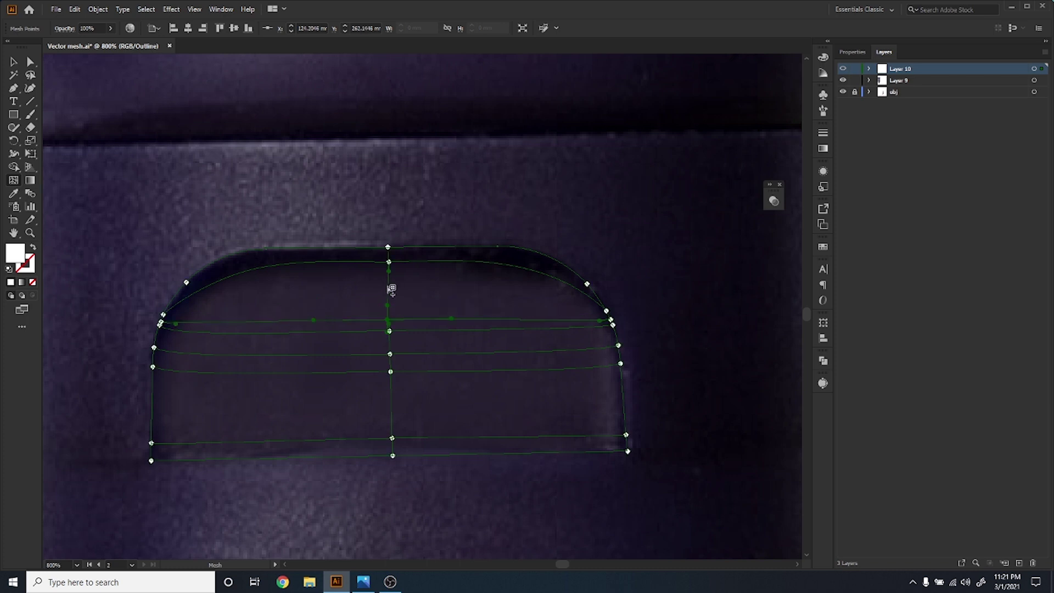
- Add one more horizontal mesh line below the curved top one and three across the lower half of the recess
click(388, 286)
click(391, 416)
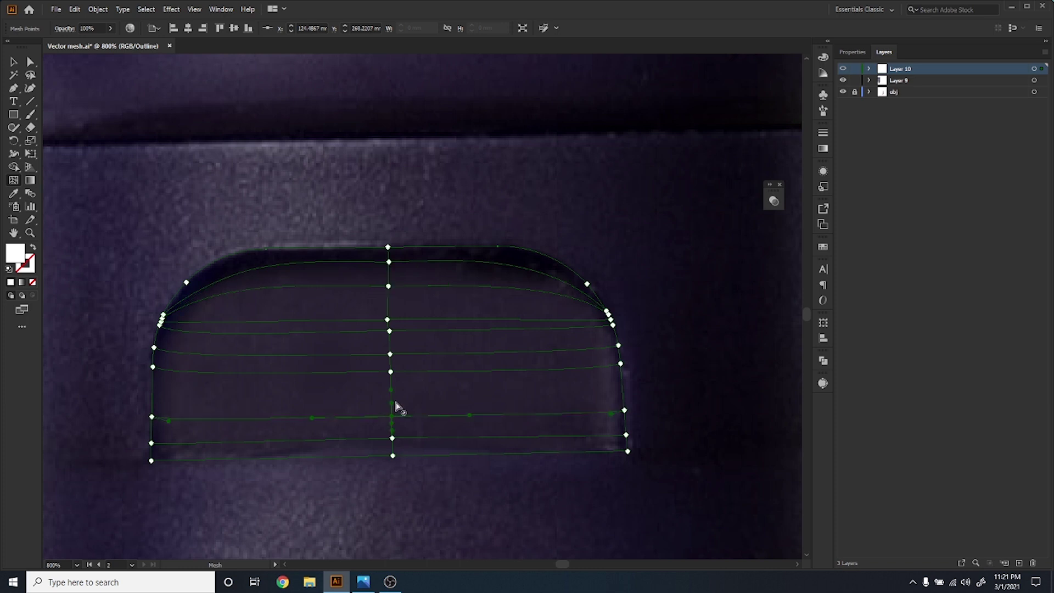
click(392, 398)
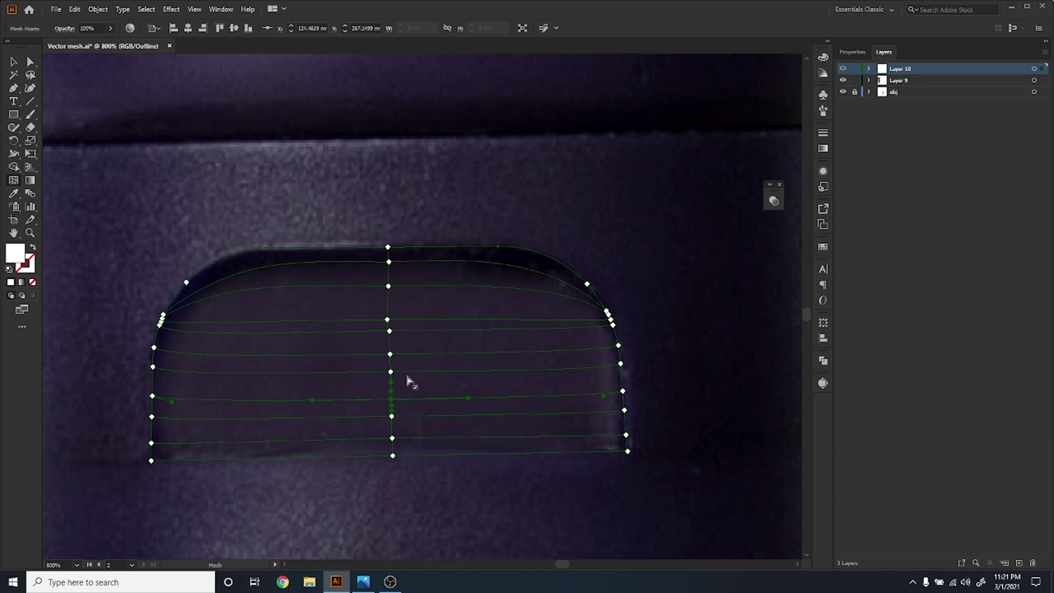
click(391, 388)
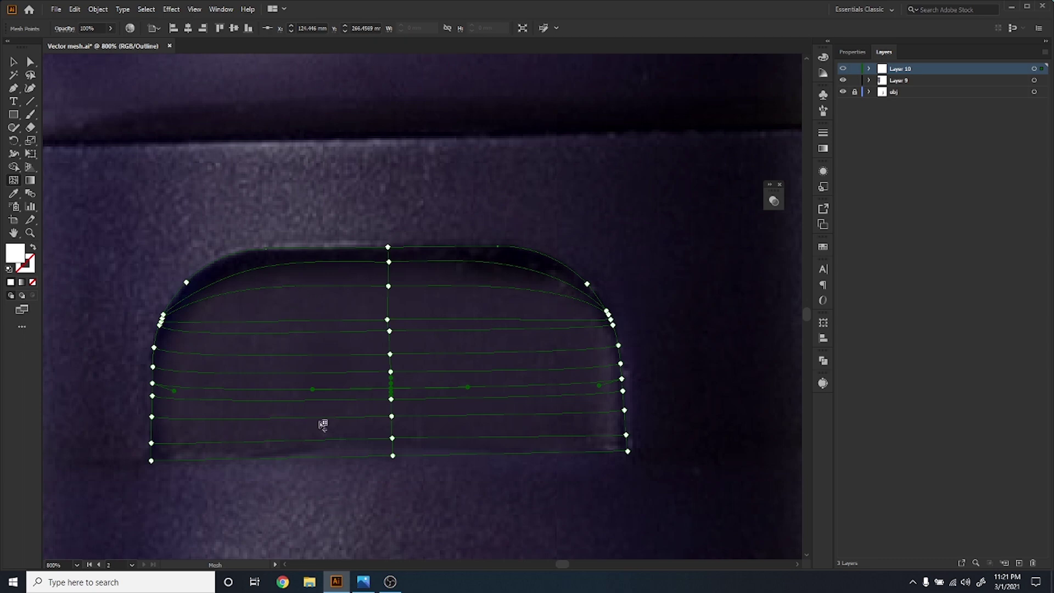
- Add a vertical mesh line through the recess's left half and align its upper points vertically, fitting the top point's handle to the rounded corner
click(266, 460)
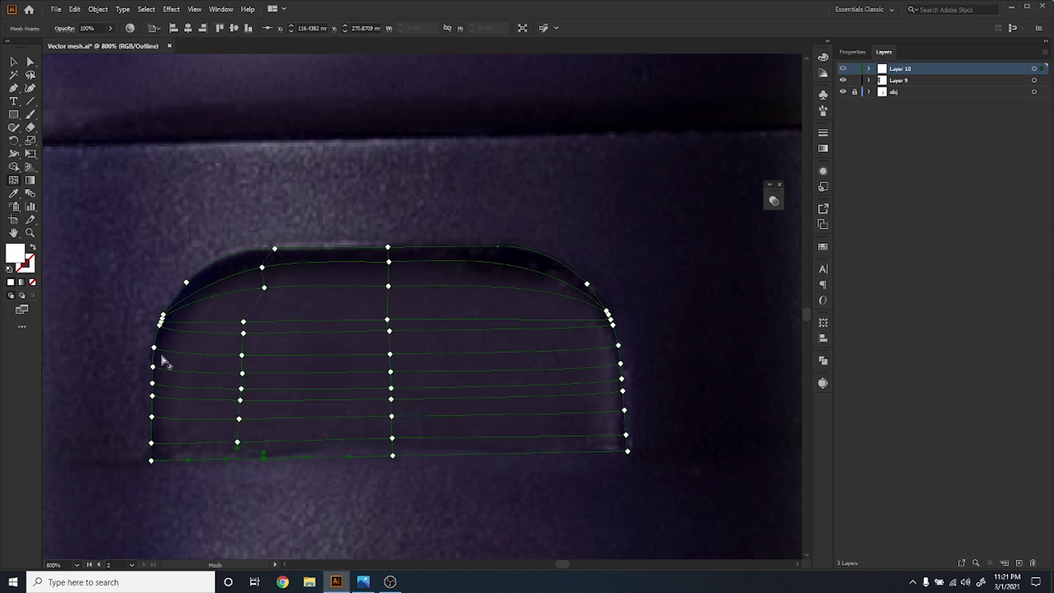
scroll(245, 292, up, 3)
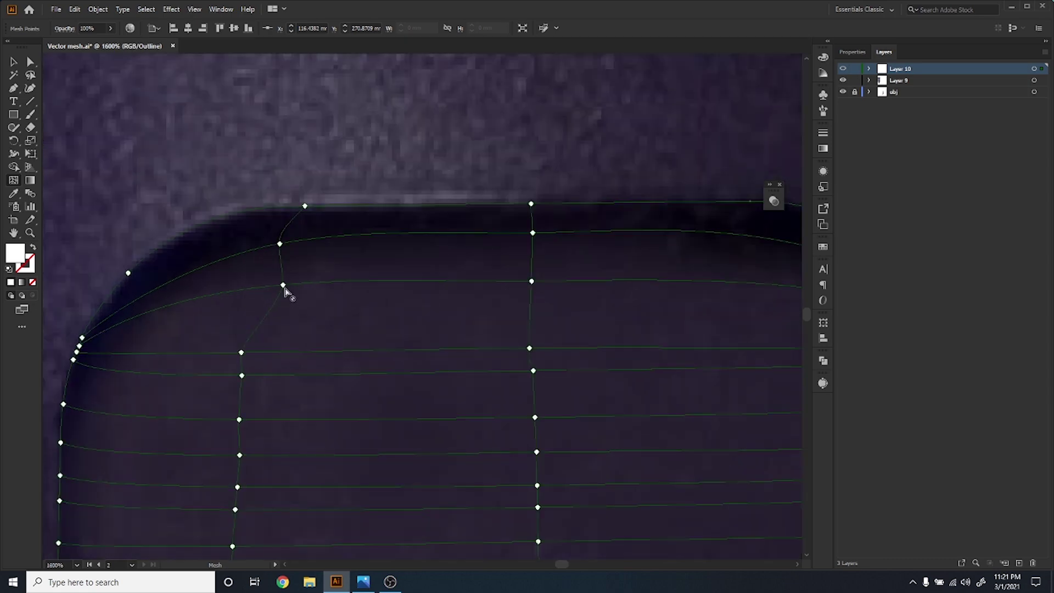
drag(284, 286, 236, 291)
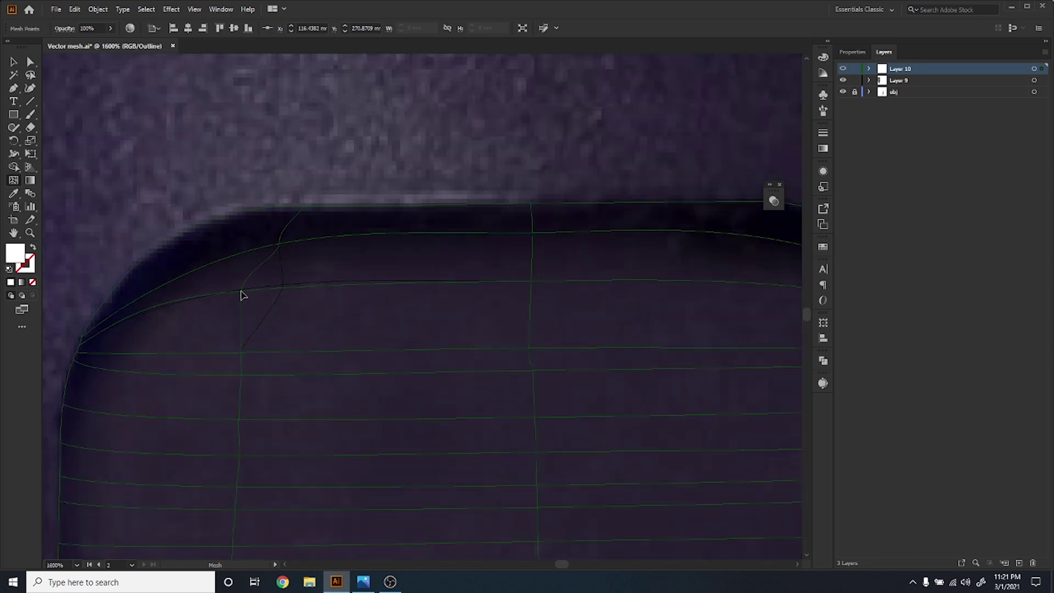
drag(281, 240, 241, 251)
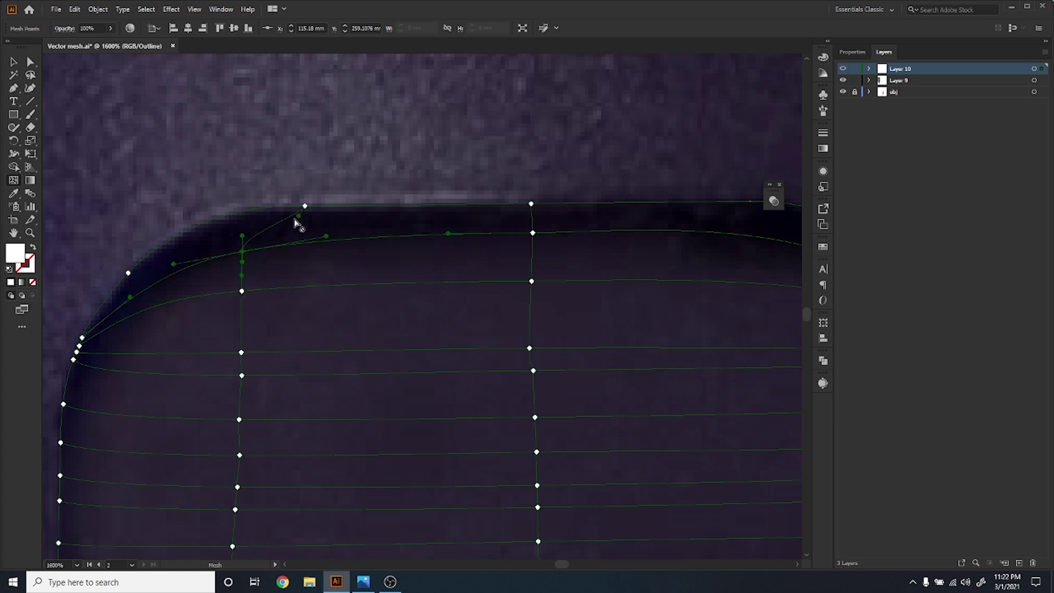
drag(306, 207, 246, 226)
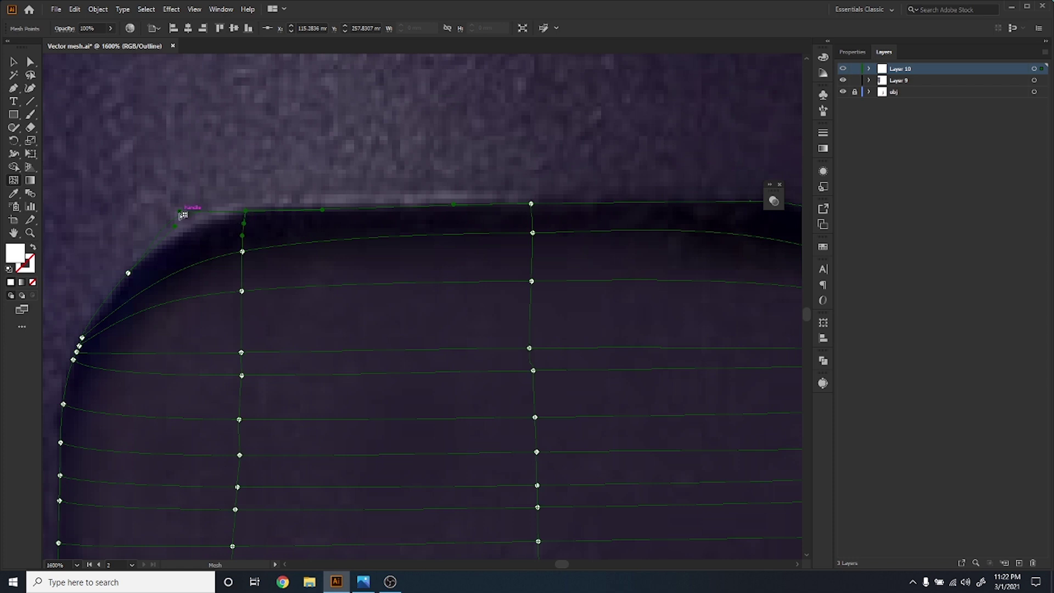
drag(179, 211, 212, 219)
- Move the bottom, lower and middle points of the recess's left vertical mesh line into a straight vertical row
scroll(316, 282, down, 2)
scroll(313, 279, down, 12)
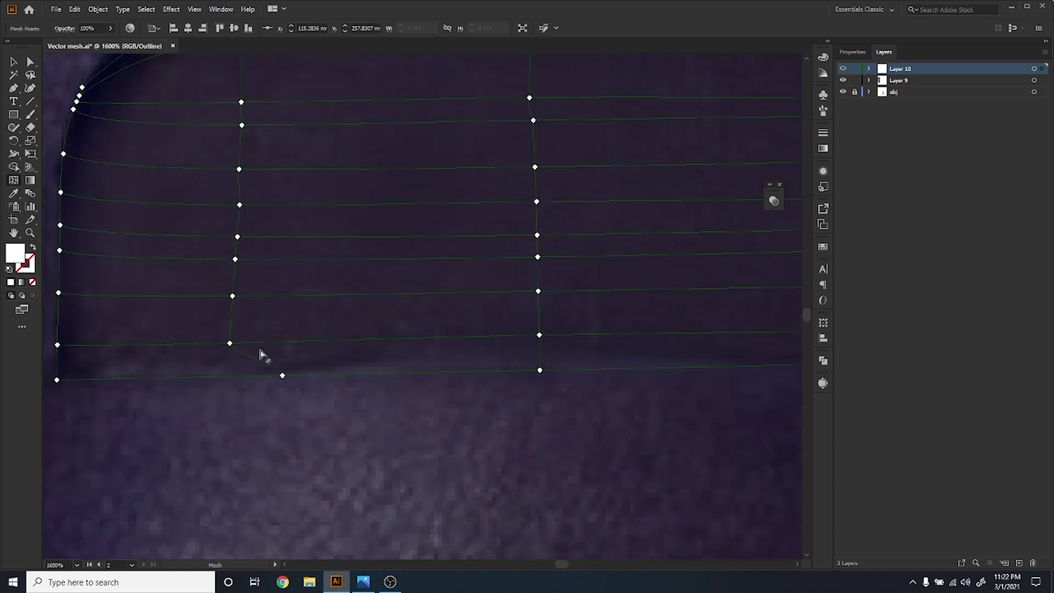
drag(282, 375, 230, 373)
scroll(239, 372, up, 3)
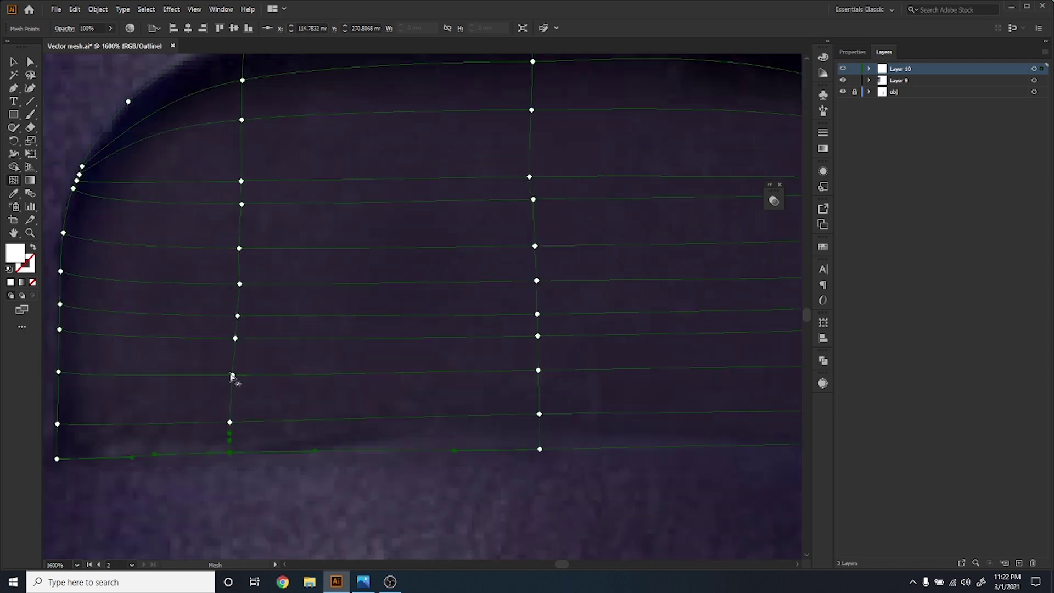
click(233, 376)
drag(233, 377, 228, 376)
drag(235, 339, 230, 315)
drag(239, 284, 232, 284)
drag(240, 248, 233, 251)
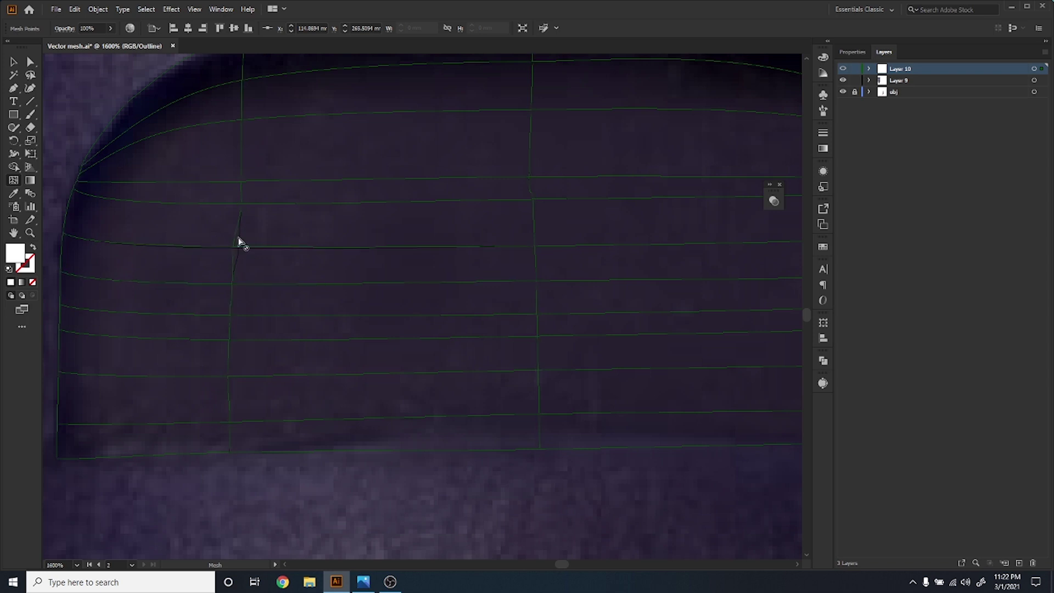
- Align the upper points of the left vertical mesh line beneath its top point at the start of the rounded corner
drag(242, 203, 235, 181)
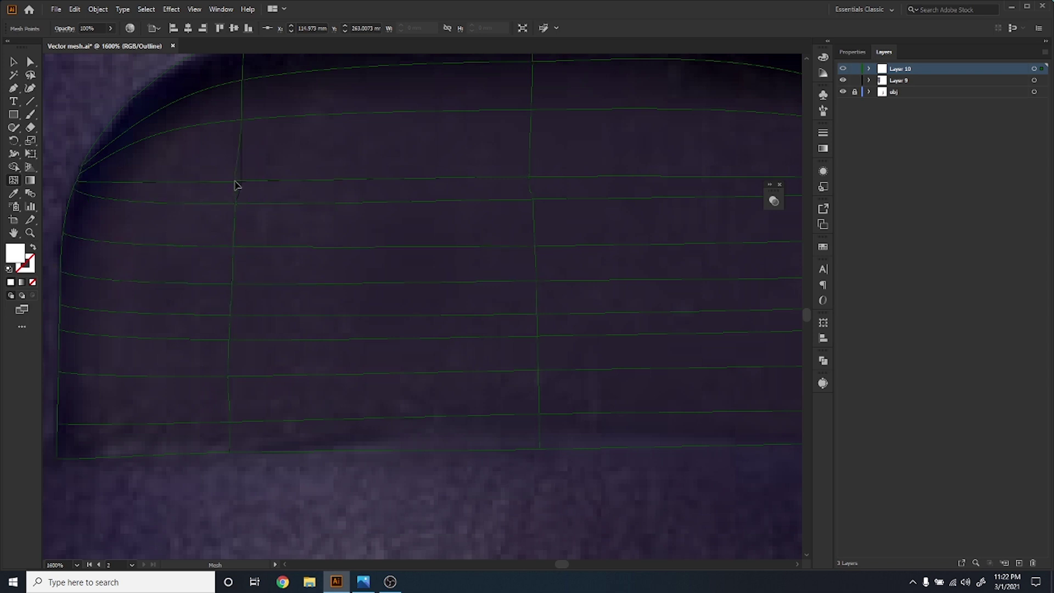
drag(239, 125, 238, 121)
scroll(238, 122, up, 1)
click(240, 127)
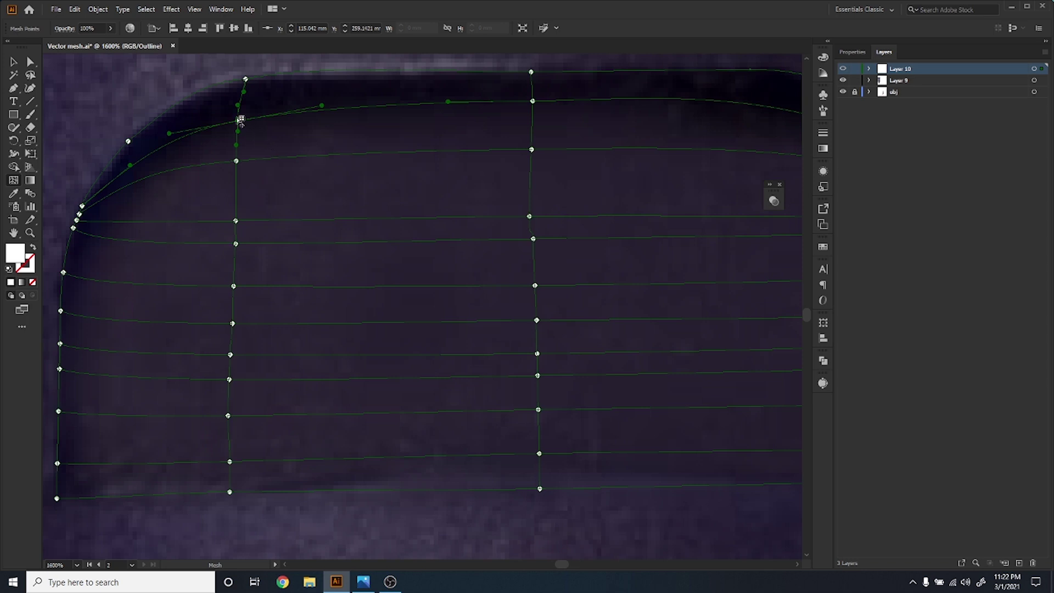
drag(238, 122, 244, 121)
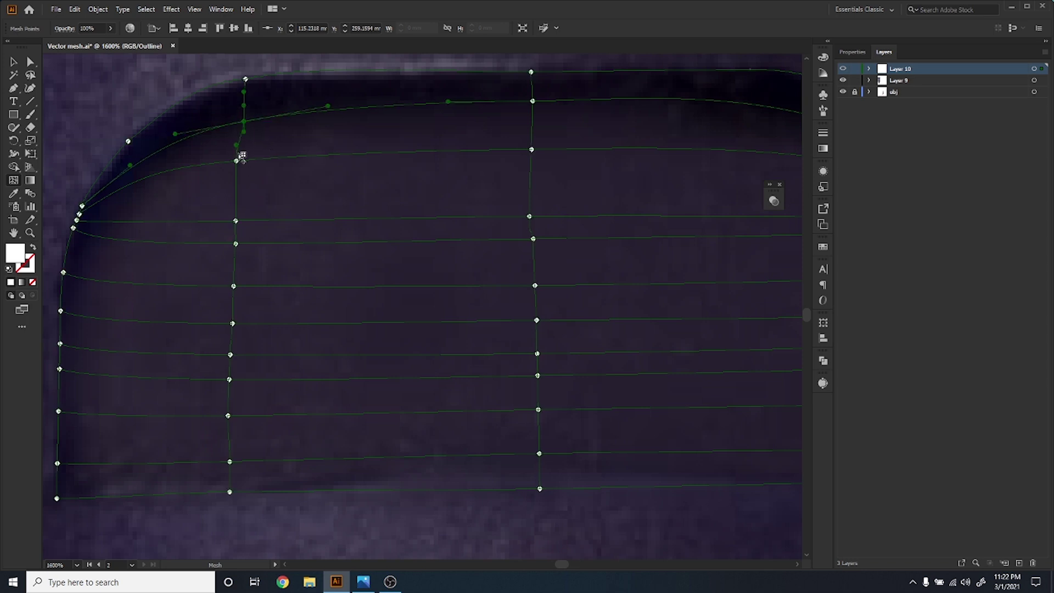
drag(237, 163, 245, 164)
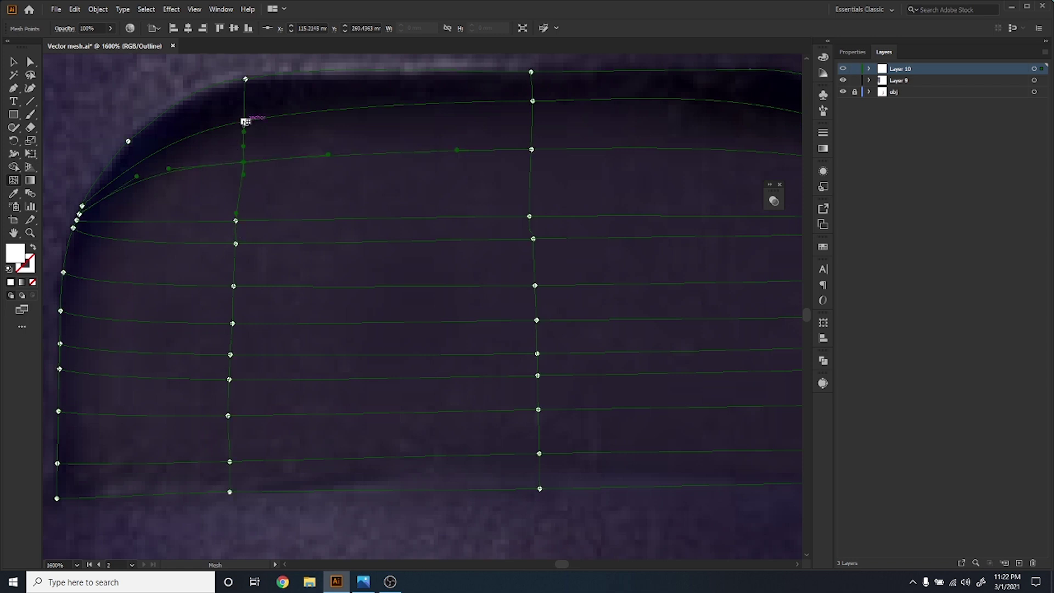
click(244, 121)
click(245, 132)
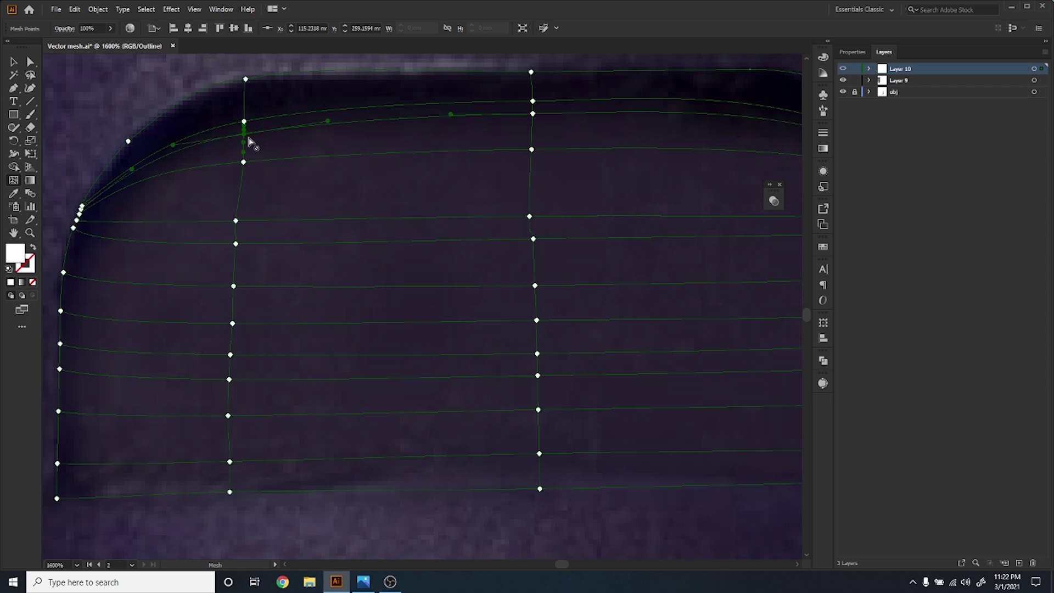
key(ctrl+z)
- Straighten the lower handle of the left vertical line's second point and shift its middle points into line with the upper ones
scroll(241, 137, up, 3)
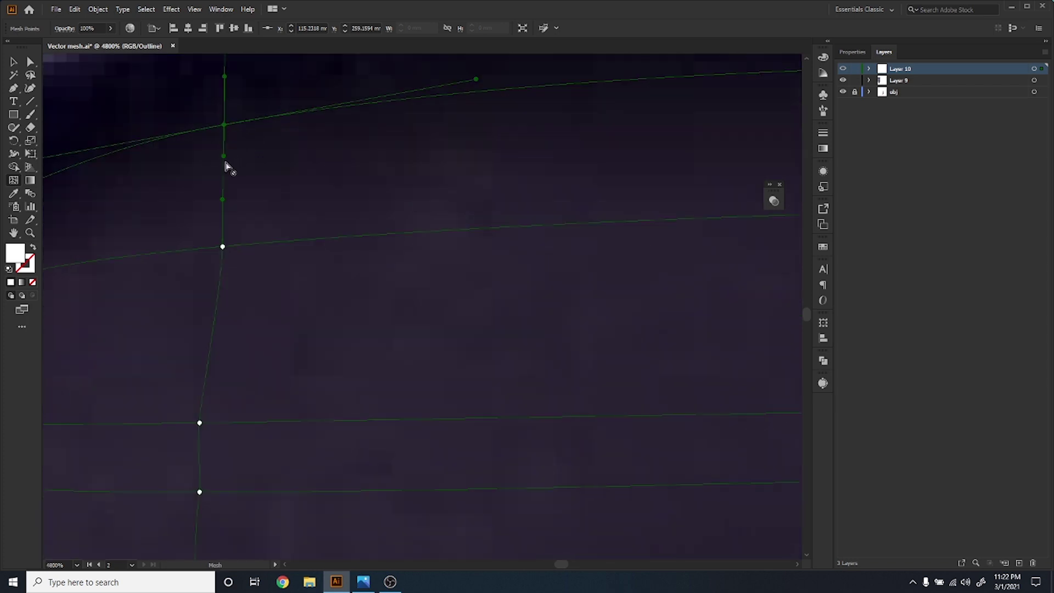
drag(224, 157, 227, 157)
scroll(245, 168, down, 2)
drag(226, 278, 233, 312)
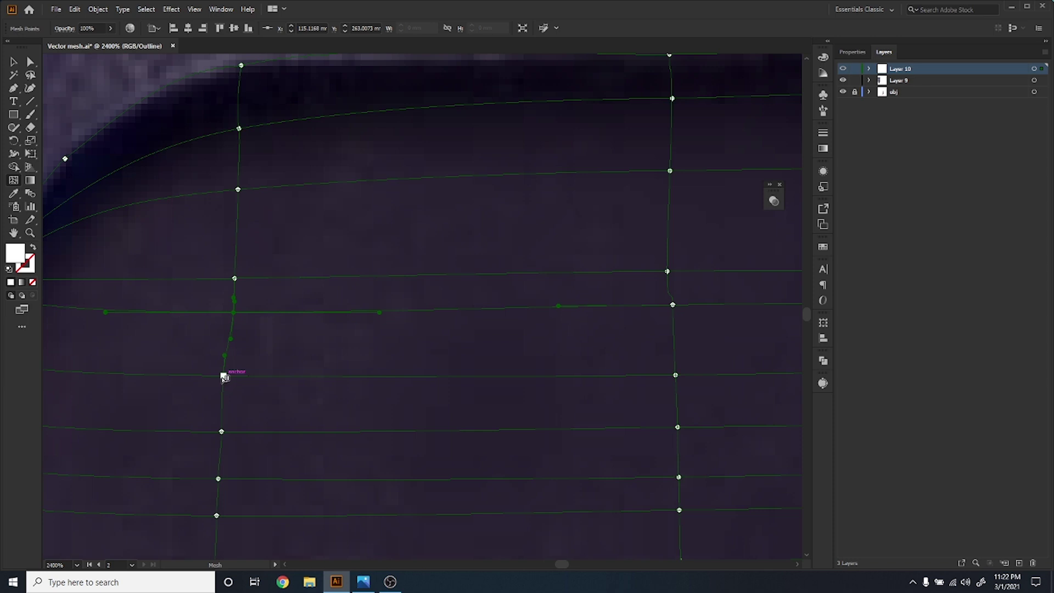
drag(223, 376, 231, 376)
key(space)
drag(288, 339, 332, 128)
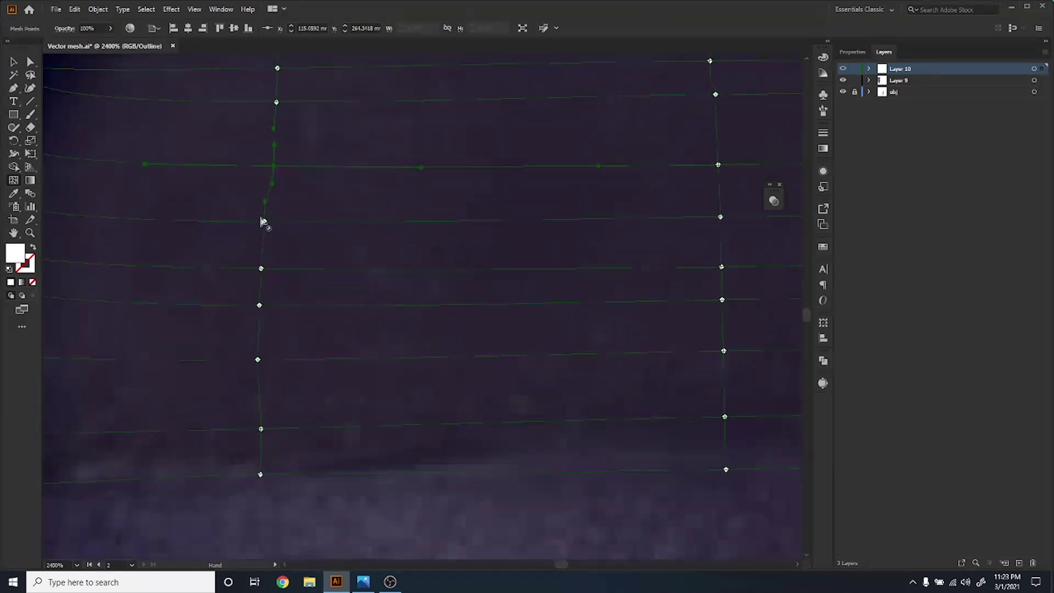
- Shift the lower points of the left vertical mesh line, down to the bottom edge, so they continue its straight run
drag(266, 220, 271, 221)
drag(262, 269, 269, 272)
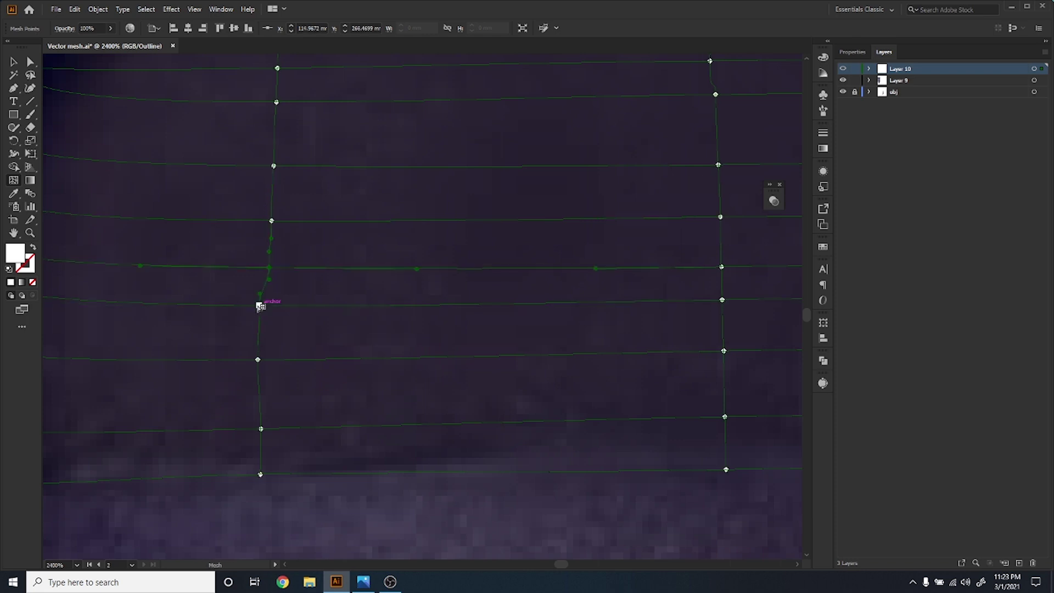
drag(260, 305, 269, 306)
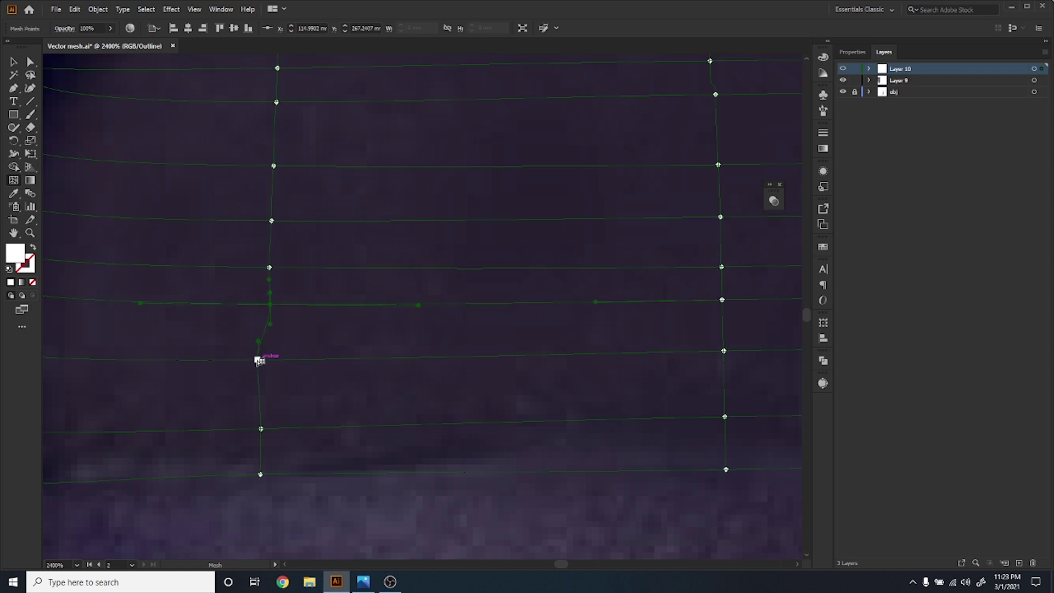
drag(258, 361, 271, 360)
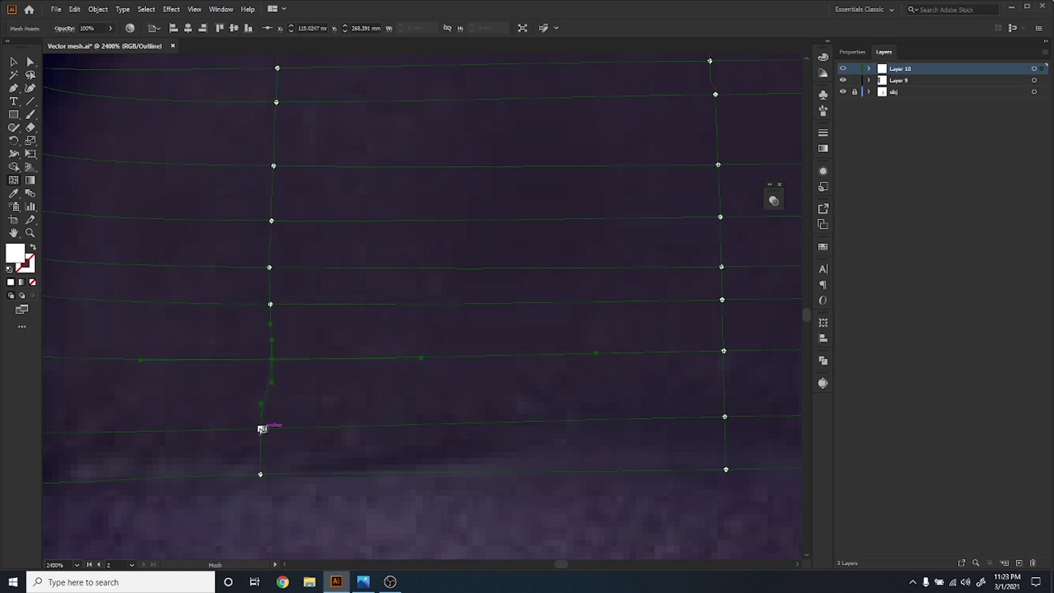
drag(260, 429, 274, 429)
drag(260, 475, 273, 474)
- Add a vertical mesh line through the recess's left rounded corner and align its upper points and bottom point with the rest
scroll(293, 458, down, 4)
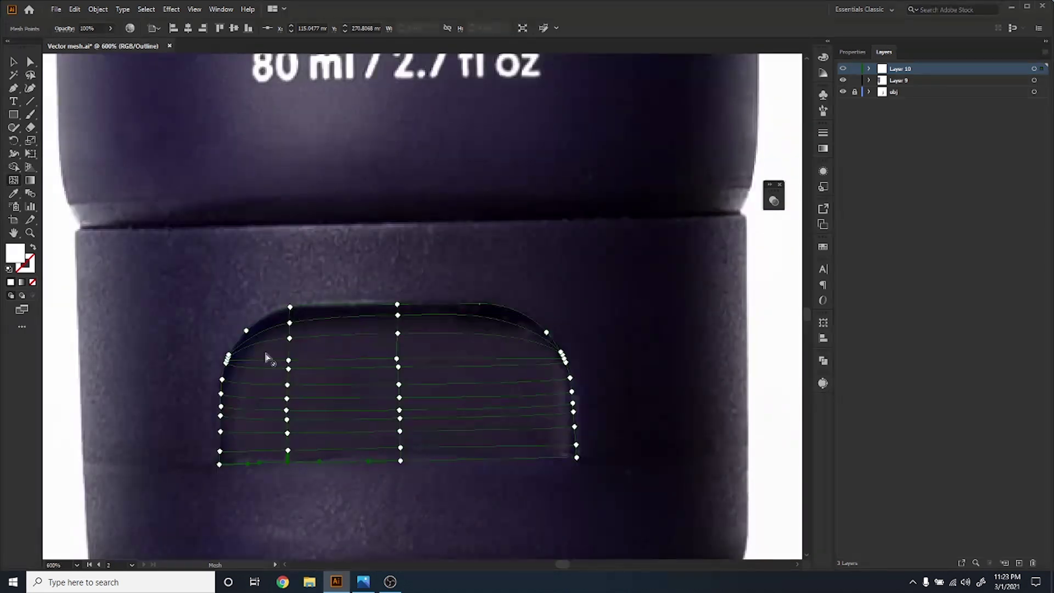
scroll(257, 351, up, 1)
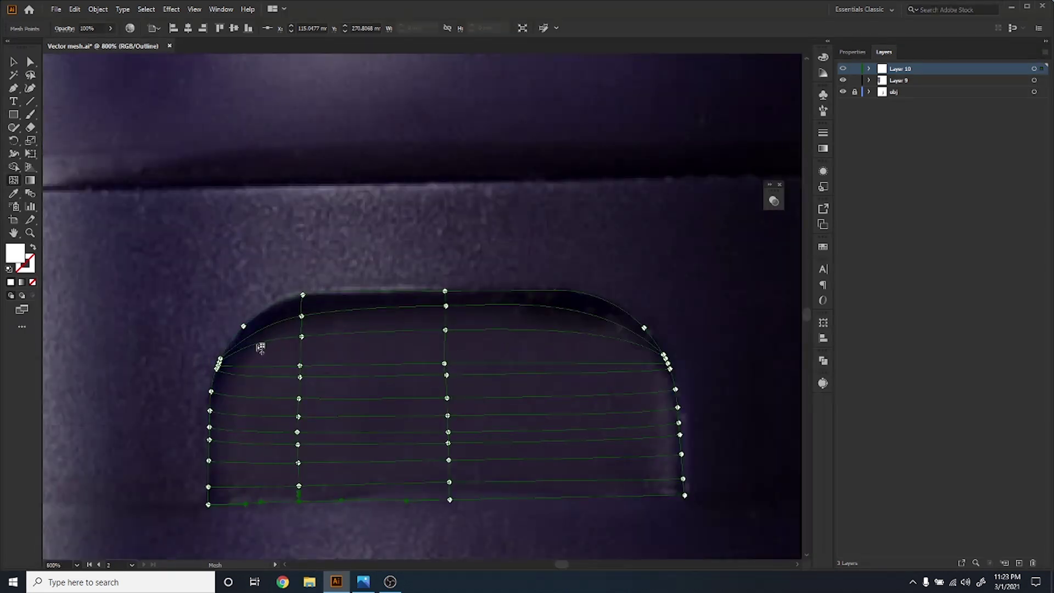
scroll(240, 368, up, 2)
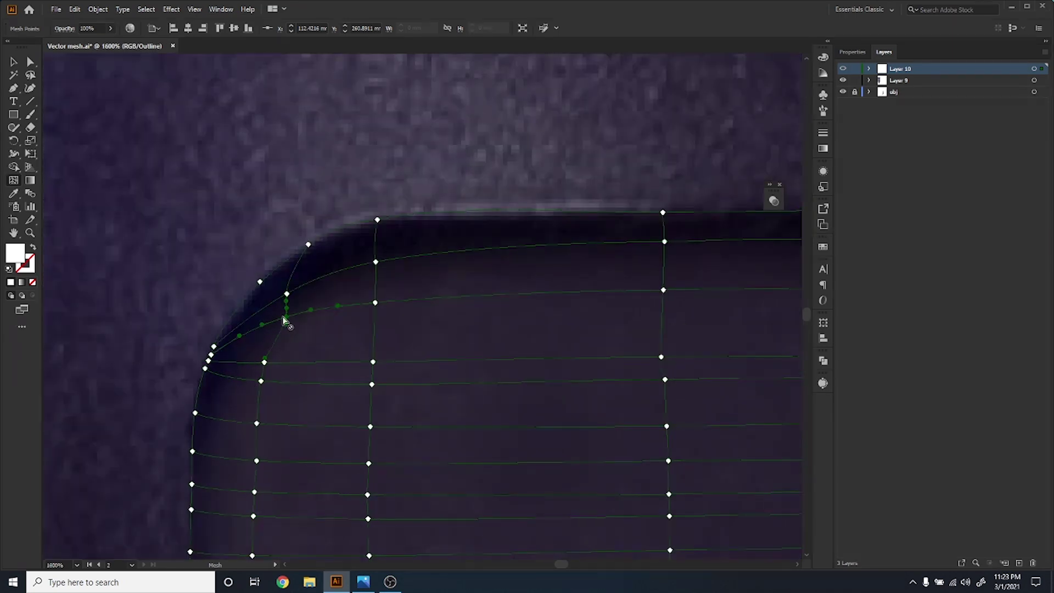
drag(286, 317, 278, 279)
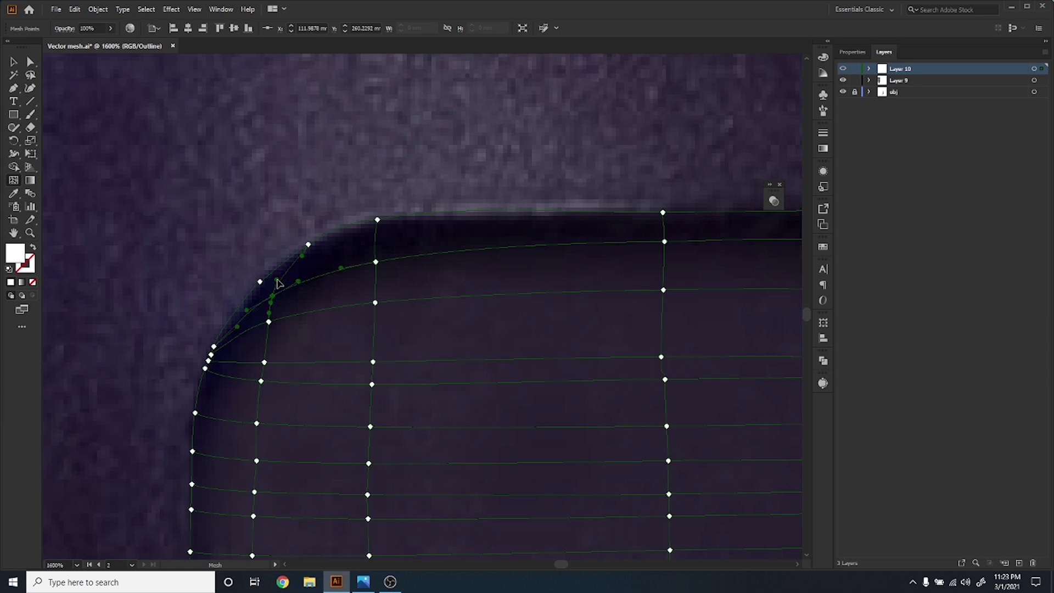
scroll(280, 376, down, 3)
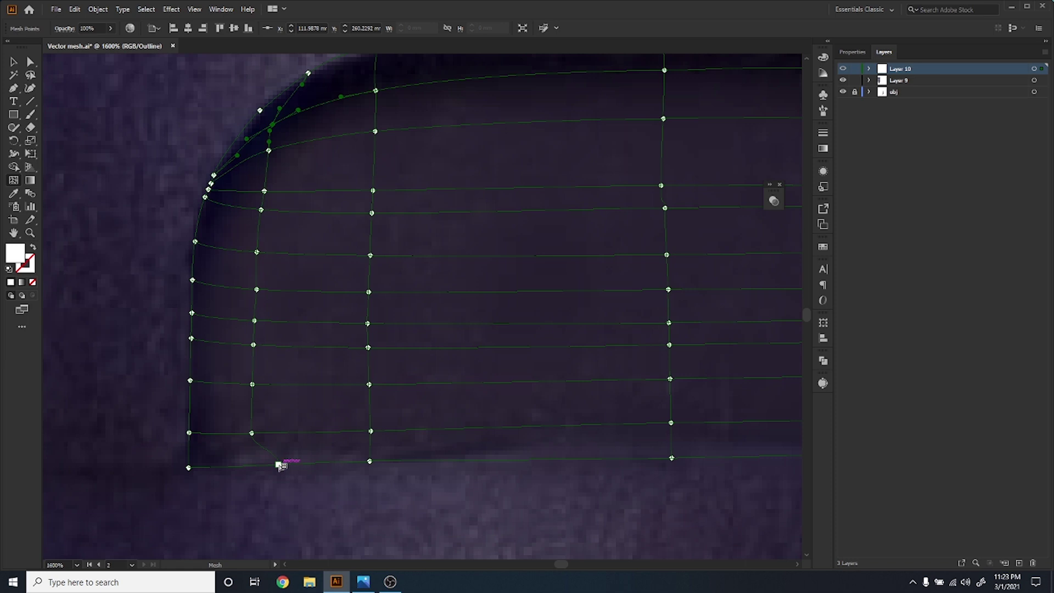
drag(280, 466, 251, 465)
- Add five more vertical mesh lines: one near the left corner, three before the centre line and one just past it
click(304, 434)
scroll(254, 291, down, 3)
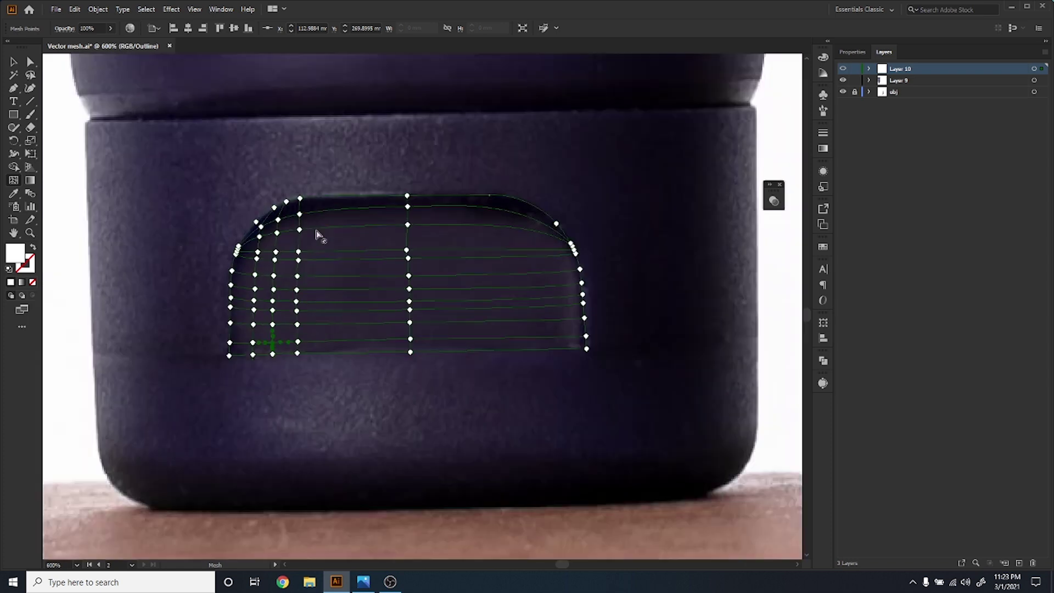
click(356, 209)
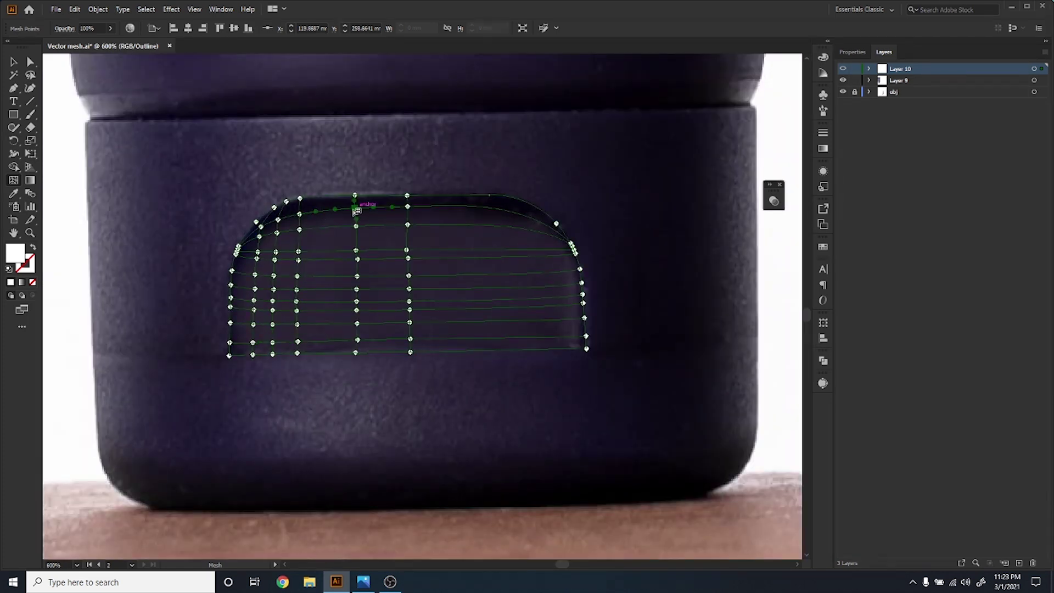
click(326, 251)
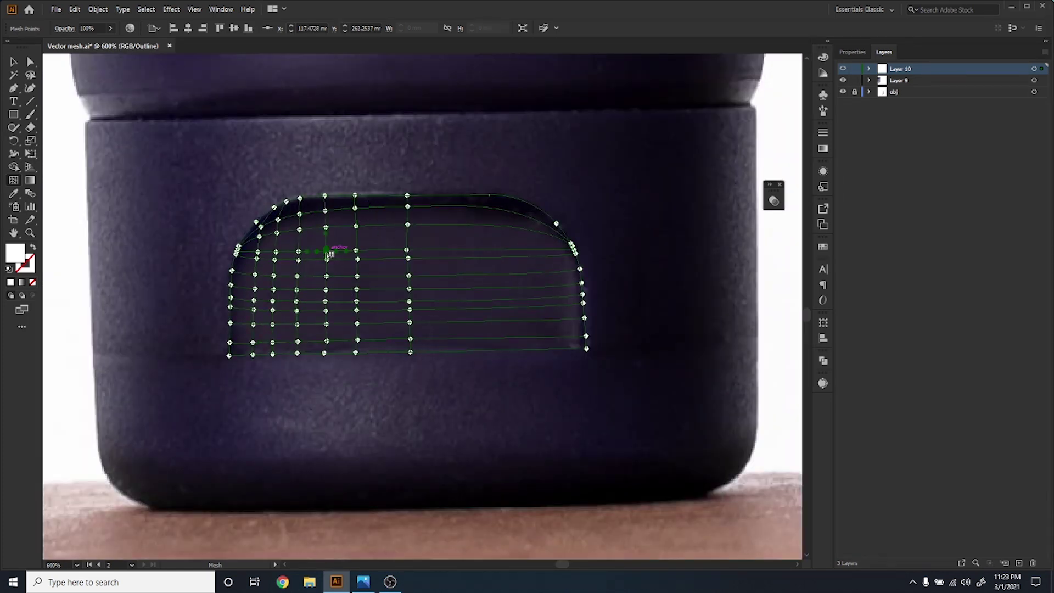
click(390, 252)
click(454, 252)
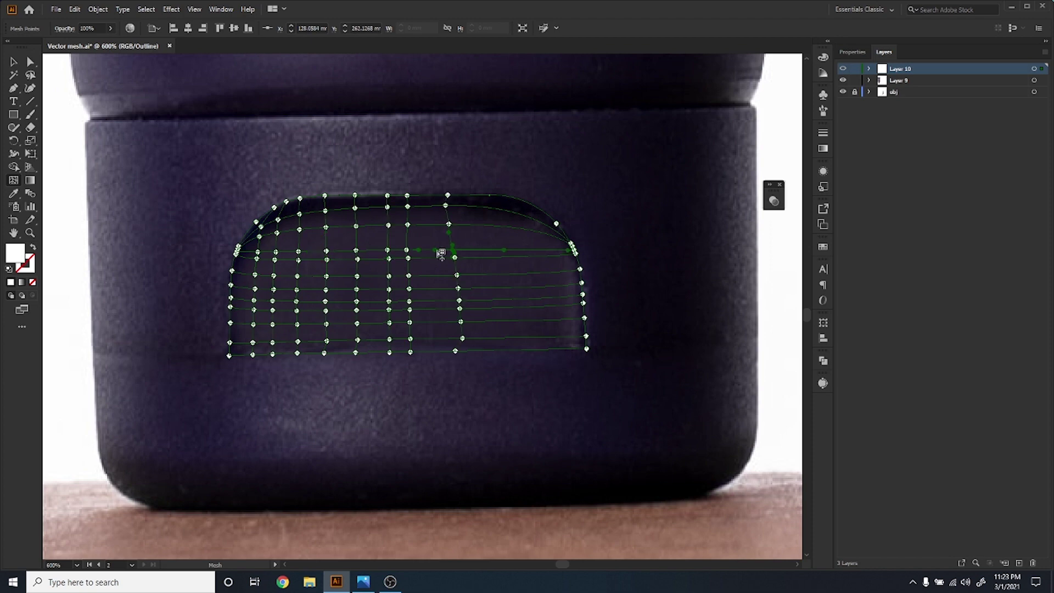
- Straighten the upper part of the new vertical mesh line just right of the recess's centre by moving its points into alignment
scroll(448, 225, up, 5)
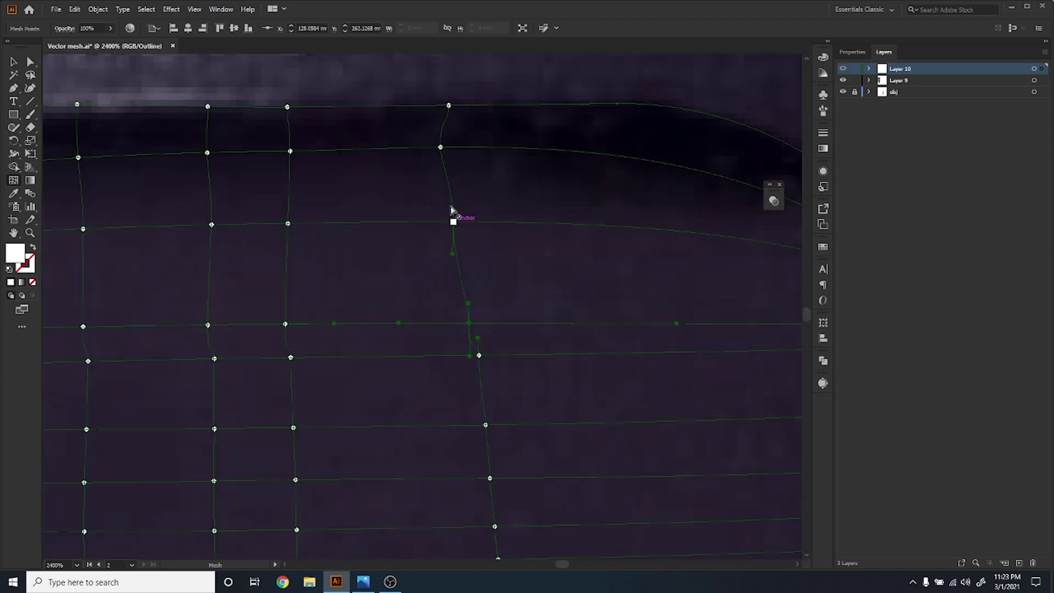
drag(441, 147, 448, 149)
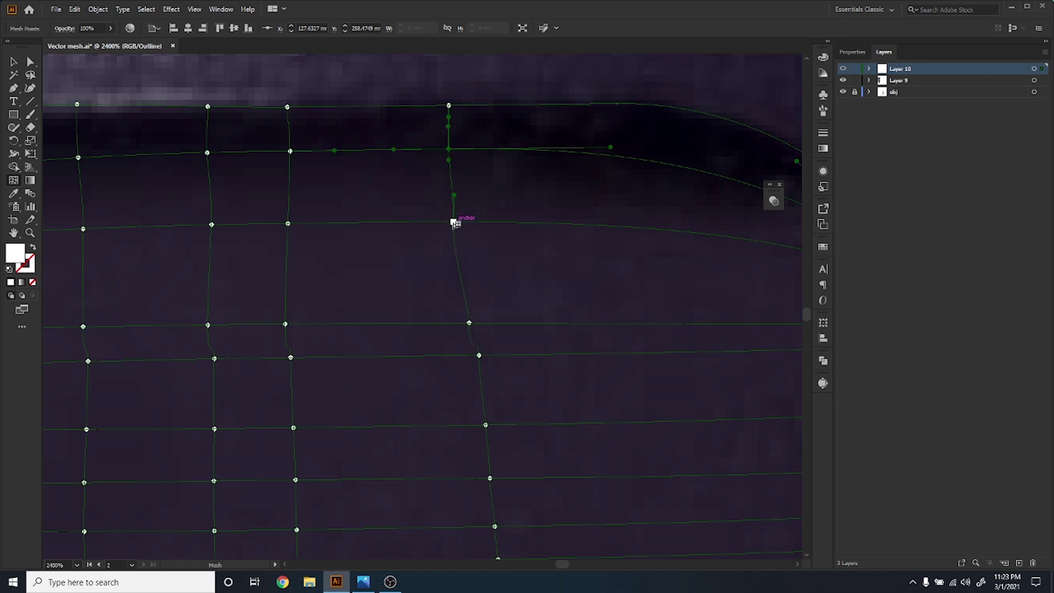
mouse_move(468, 322)
mouse_down()
mouse_move(455, 322)
mouse_move(472, 356)
mouse_move(454, 338)
mouse_up()
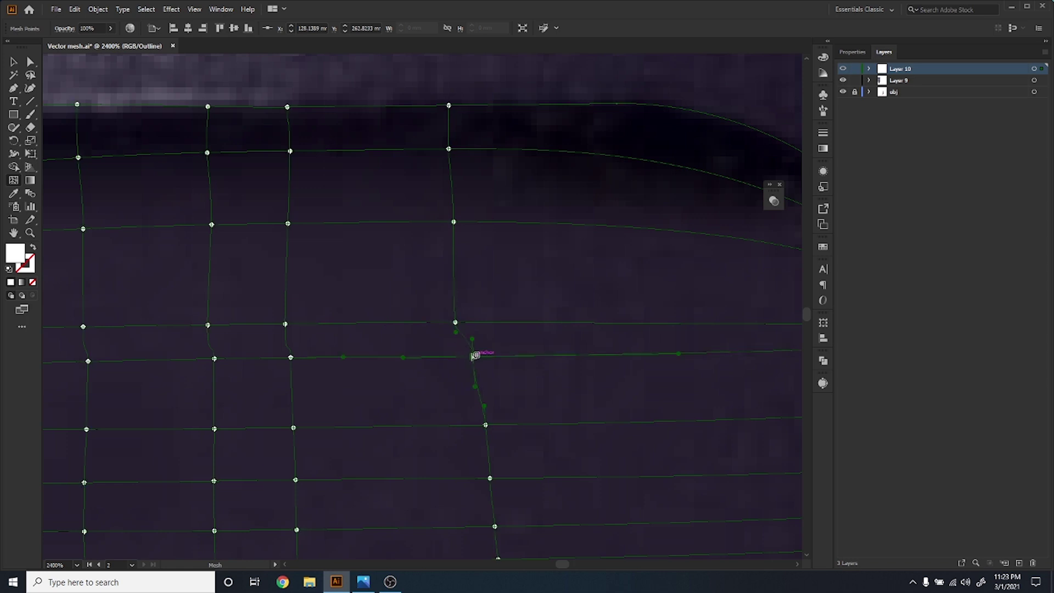
drag(472, 341, 474, 348)
drag(471, 386, 458, 356)
- Move the remaining lower points of the vertical mesh line right of centre into alignment down to the bottom edge
drag(527, 381, 555, 266)
drag(514, 308, 488, 307)
drag(545, 393, 506, 252)
drag(537, 297, 509, 298)
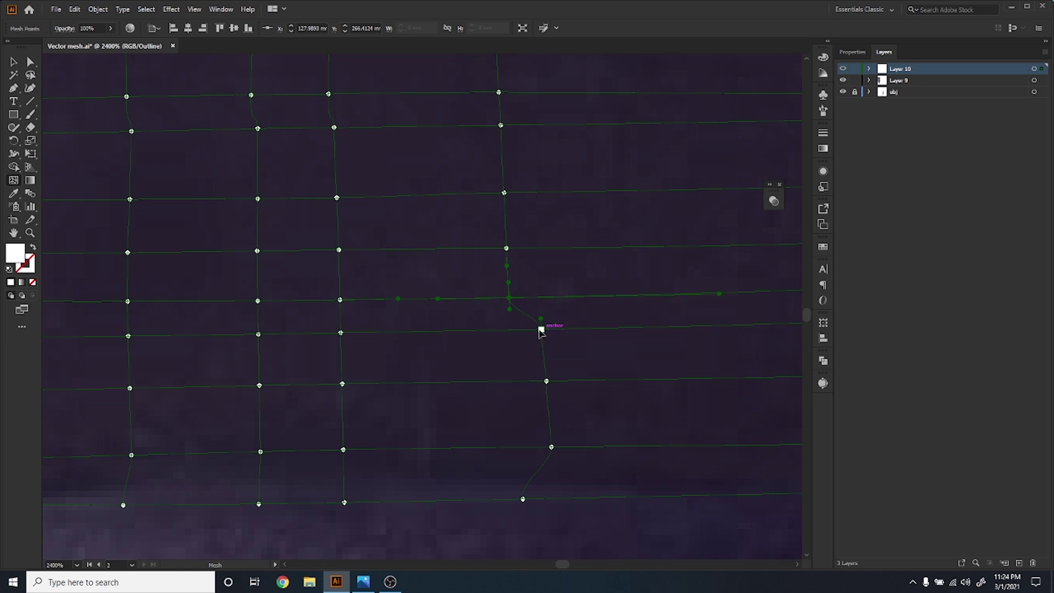
drag(541, 330, 510, 329)
drag(546, 379, 512, 380)
drag(551, 444, 516, 444)
scroll(497, 446, down, 4)
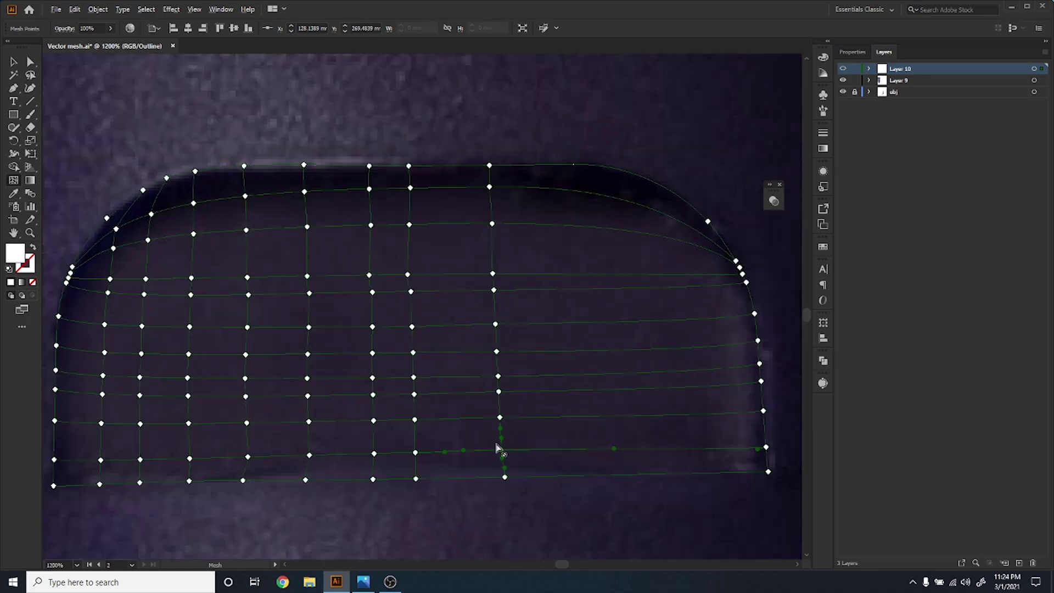
- Add a vertical mesh line where the right rounded corner begins and align its third point beneath the upper ones
click(541, 334)
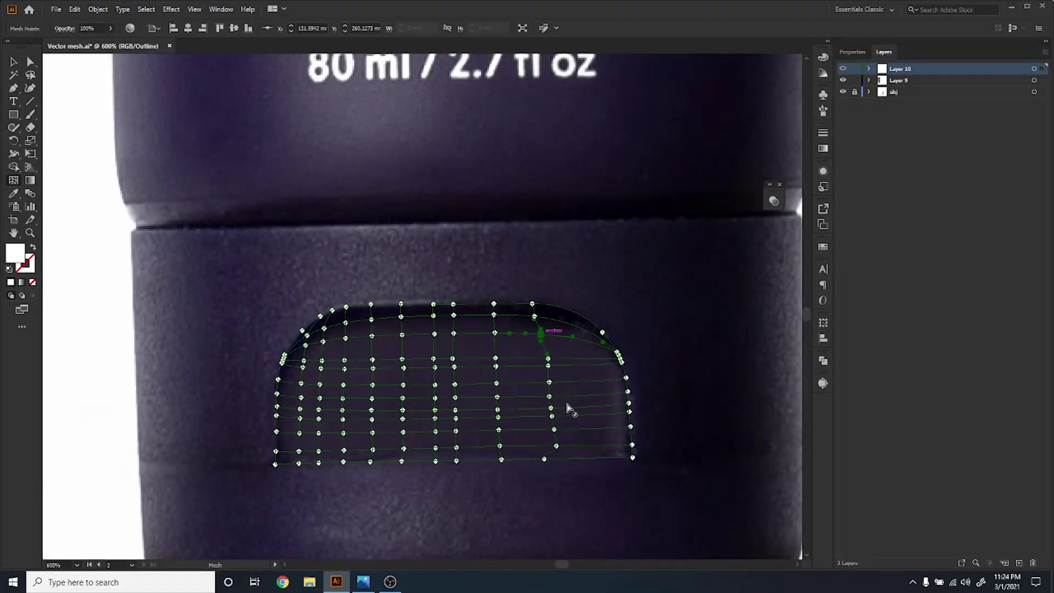
scroll(519, 363, up, 2)
scroll(548, 278, up, 1)
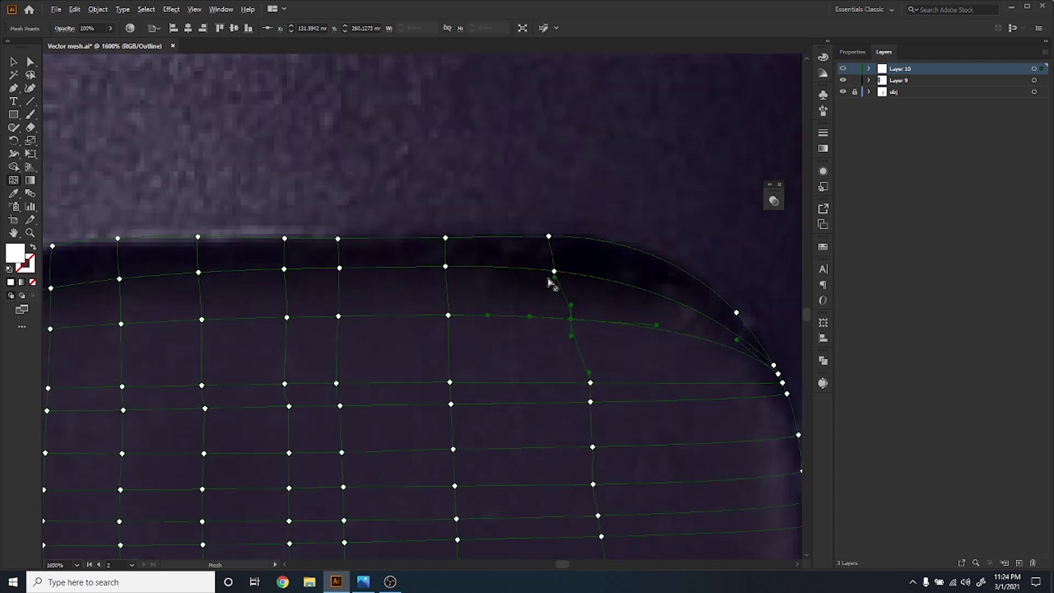
drag(569, 319, 553, 321)
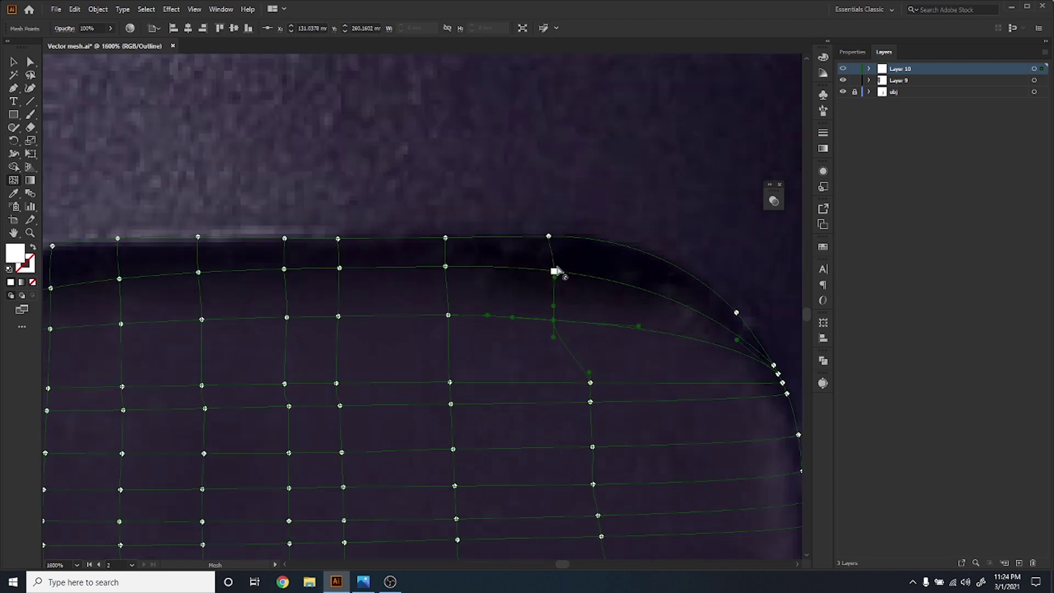
click(554, 271)
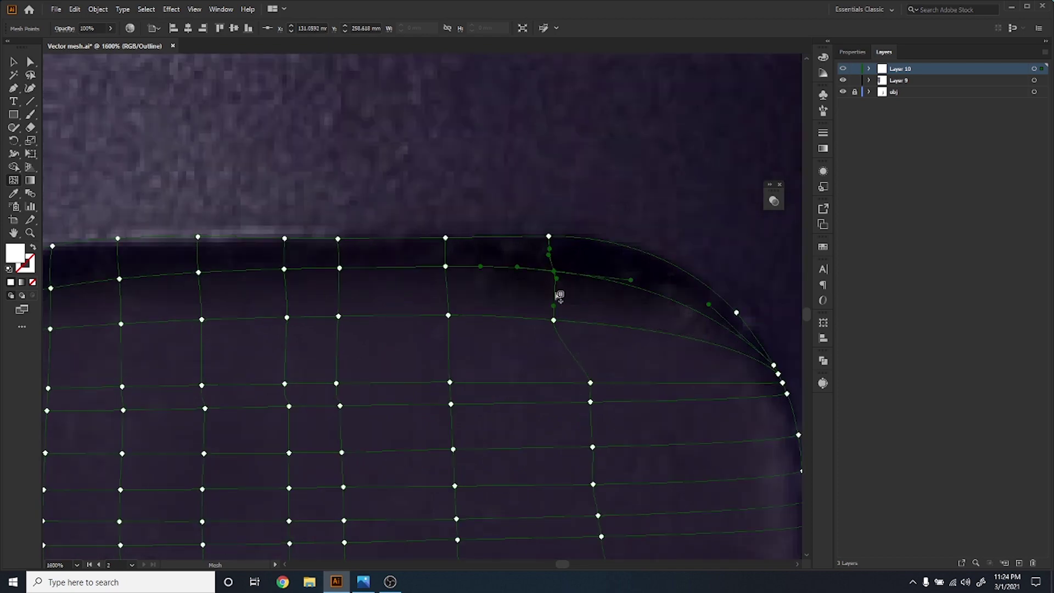
- Align the middle and lower points of the vertical mesh line near the right corner with the Direct Selection tool
click(590, 383)
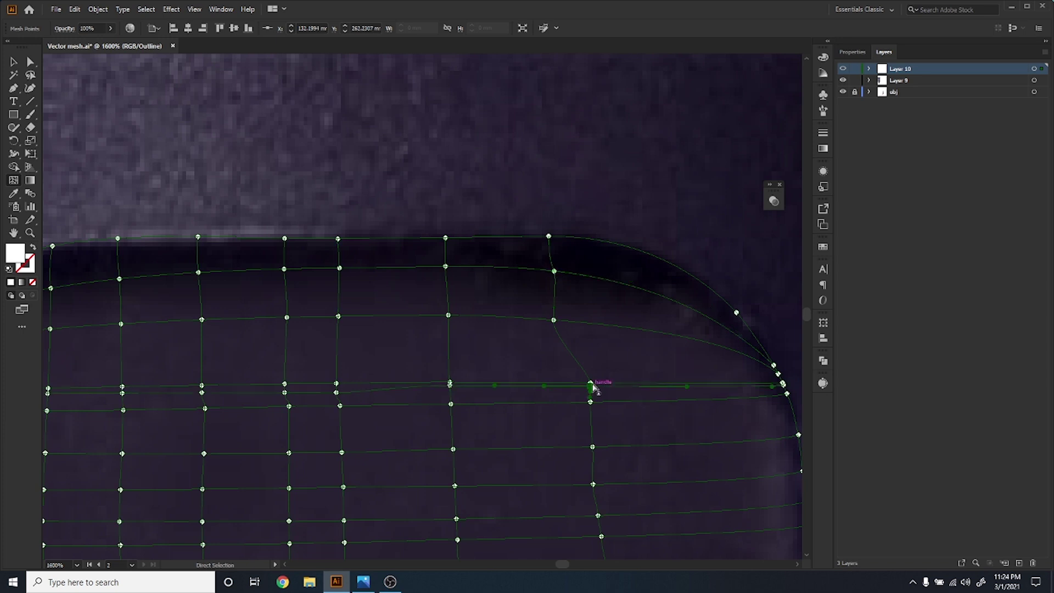
drag(592, 386, 562, 279)
key(space)
drag(597, 325, 567, 328)
key(ctrl+z)
drag(598, 361, 572, 419)
drag(613, 448, 576, 451)
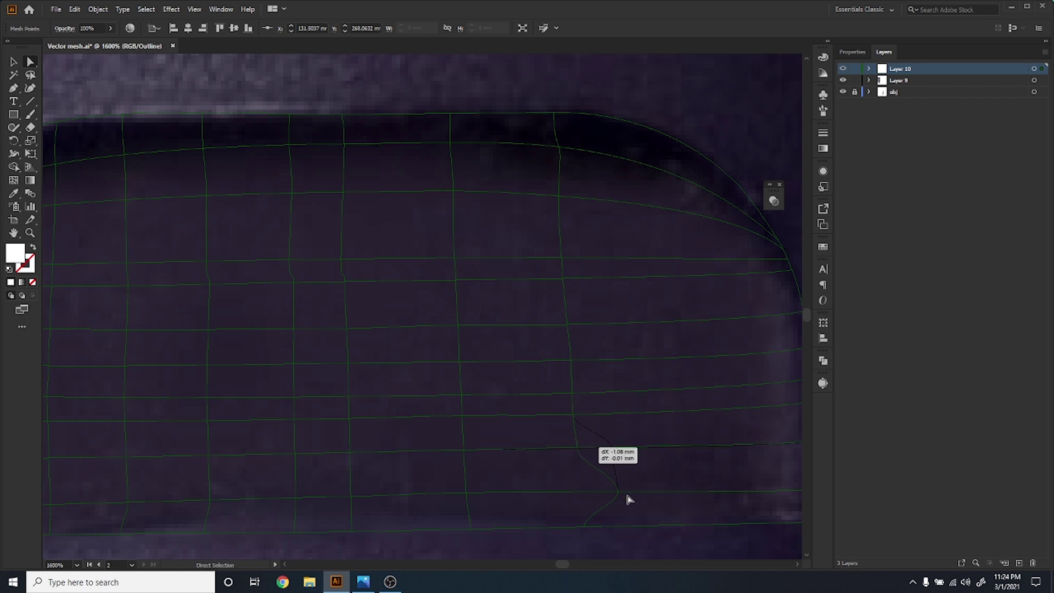
drag(617, 491, 589, 492)
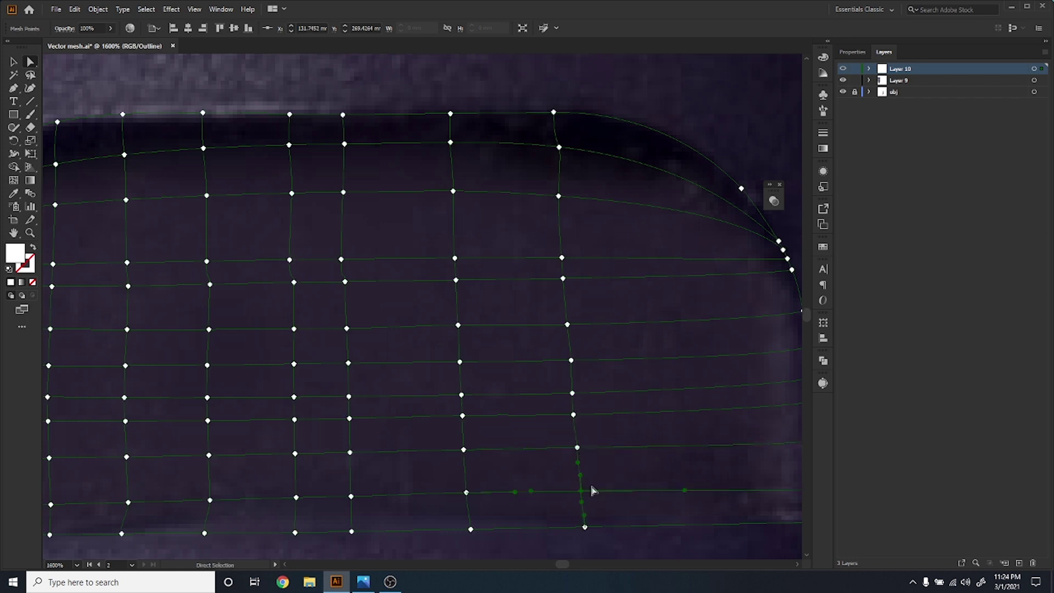
- Add a vertical mesh line between the last one and the recess's right edge, and align its bottom point and third and fourth points
click(14, 180)
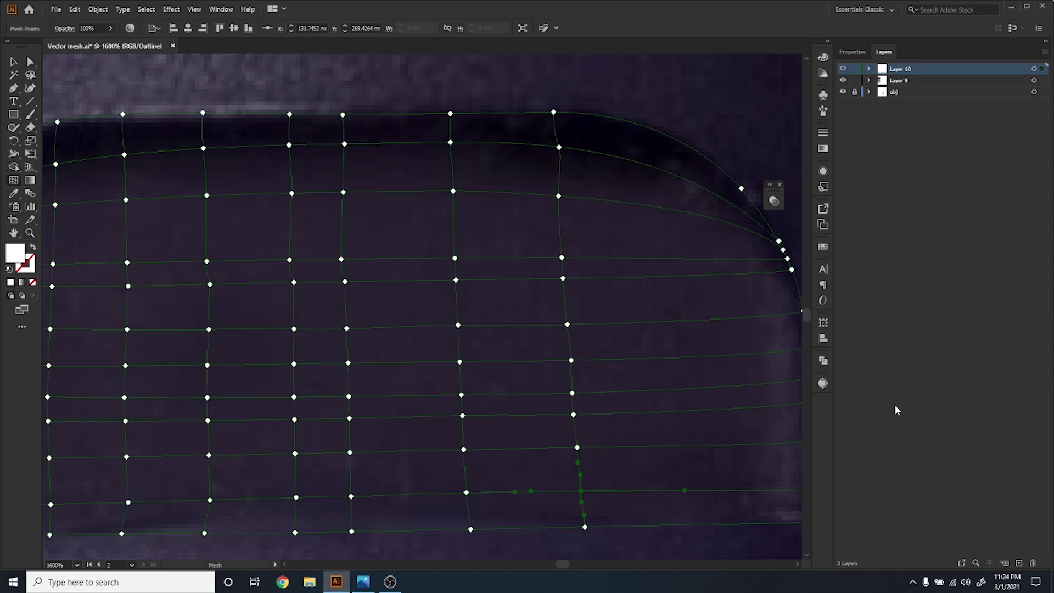
click(691, 321)
drag(685, 526, 716, 525)
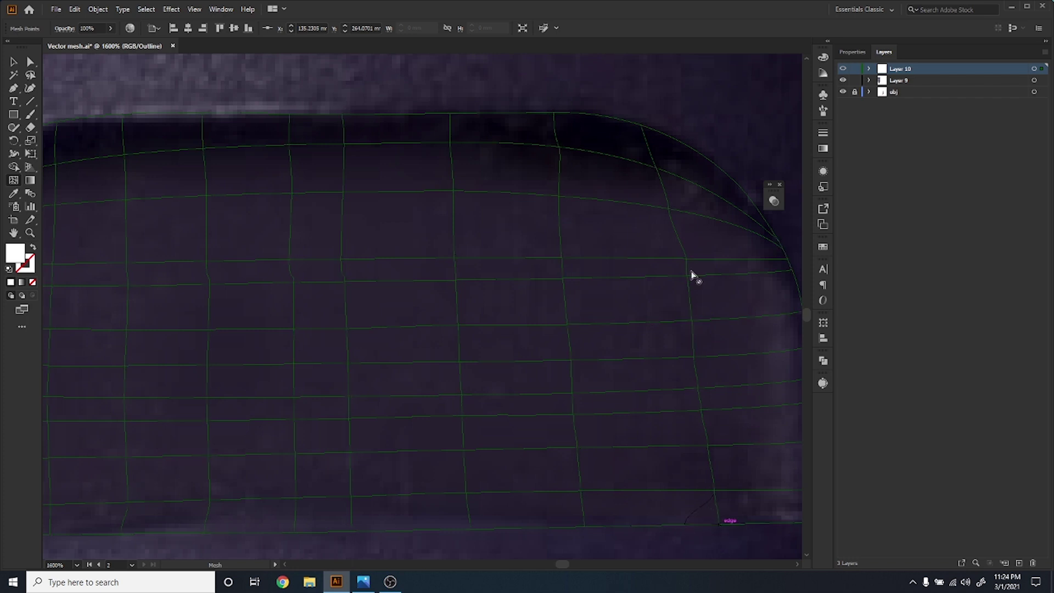
drag(686, 258, 681, 257)
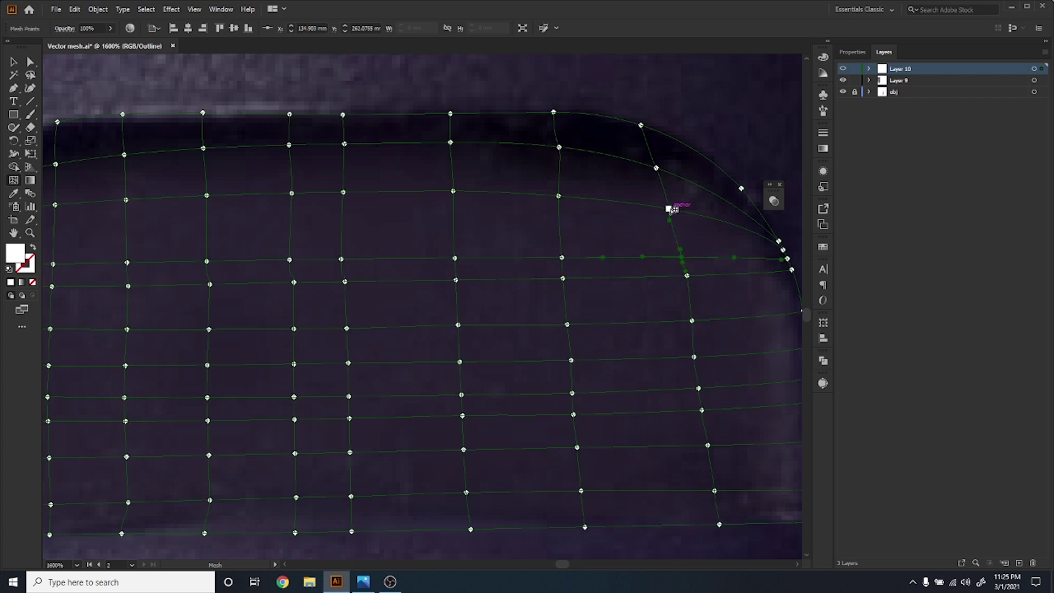
click(669, 209)
drag(670, 221, 672, 222)
- Add four more vertical mesh lines: one close to the right edge and three in the wide gaps toward the recess's centre
click(712, 195)
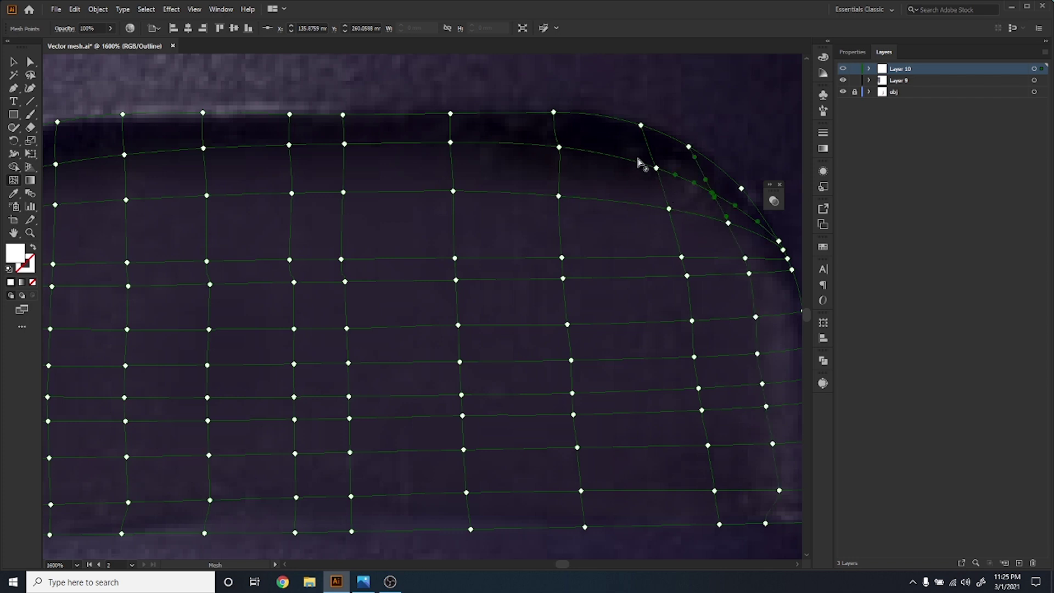
click(612, 157)
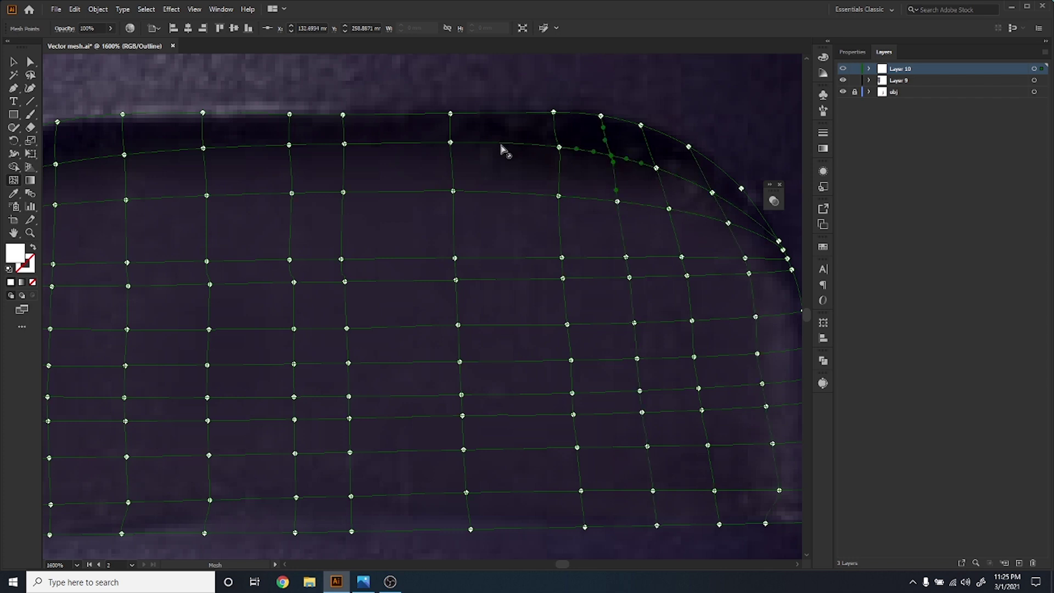
click(501, 143)
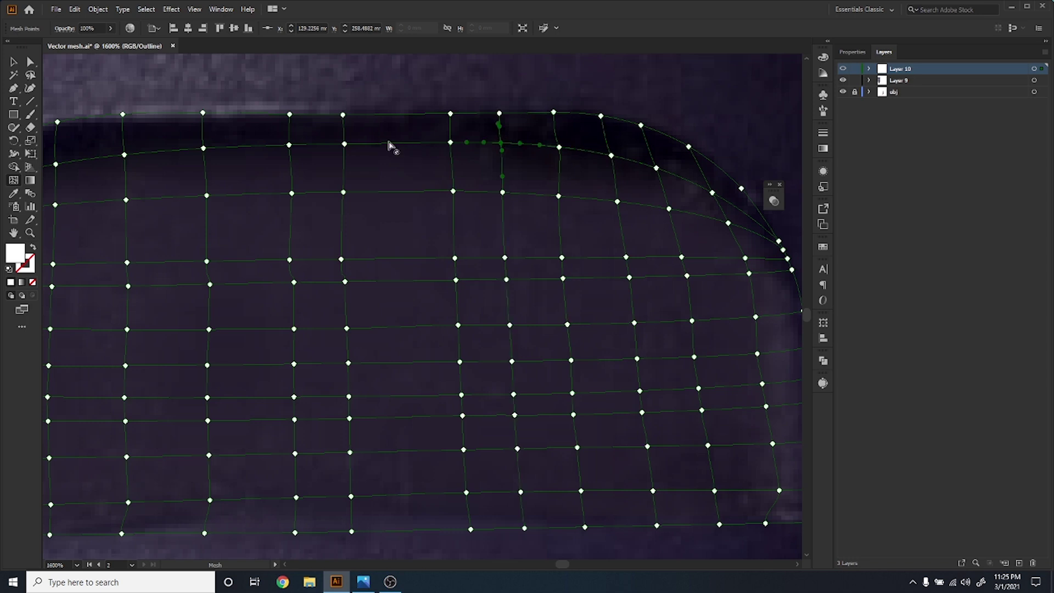
click(392, 143)
scroll(591, 253, down, 2)
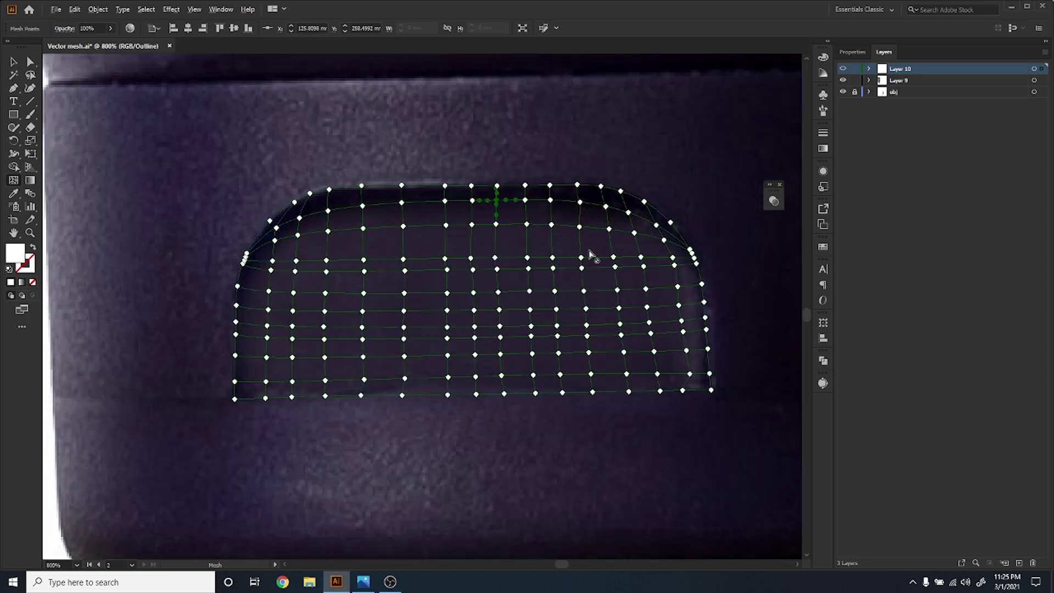
- Move the bottom point of the vertical mesh line nearest the right edge outward so it lines up beneath the points above
key(a)
click(494, 420)
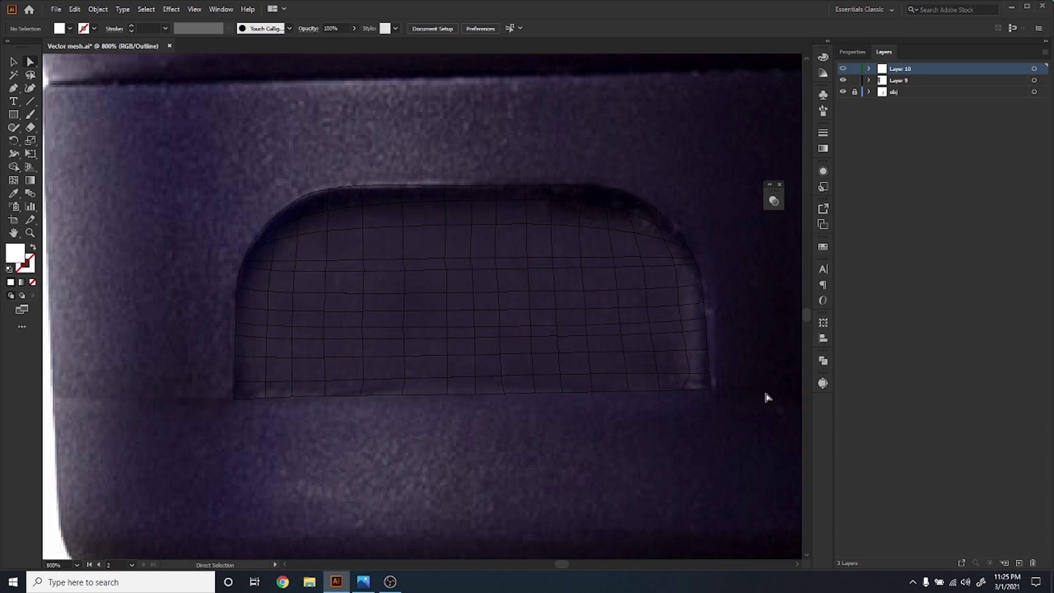
scroll(700, 384, up, 4)
click(635, 418)
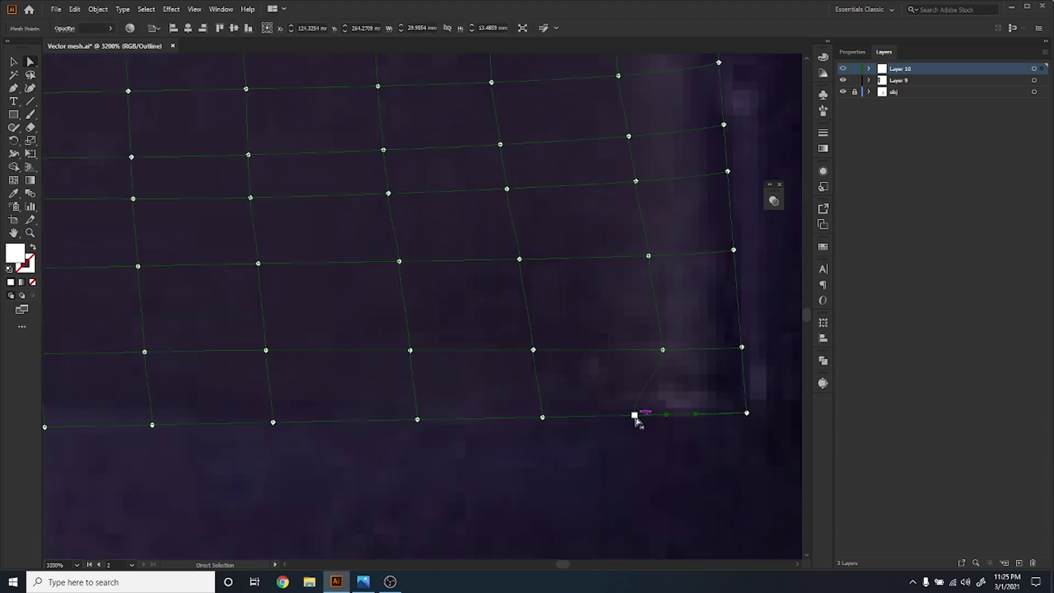
drag(636, 420, 672, 415)
scroll(675, 432, down, 4)
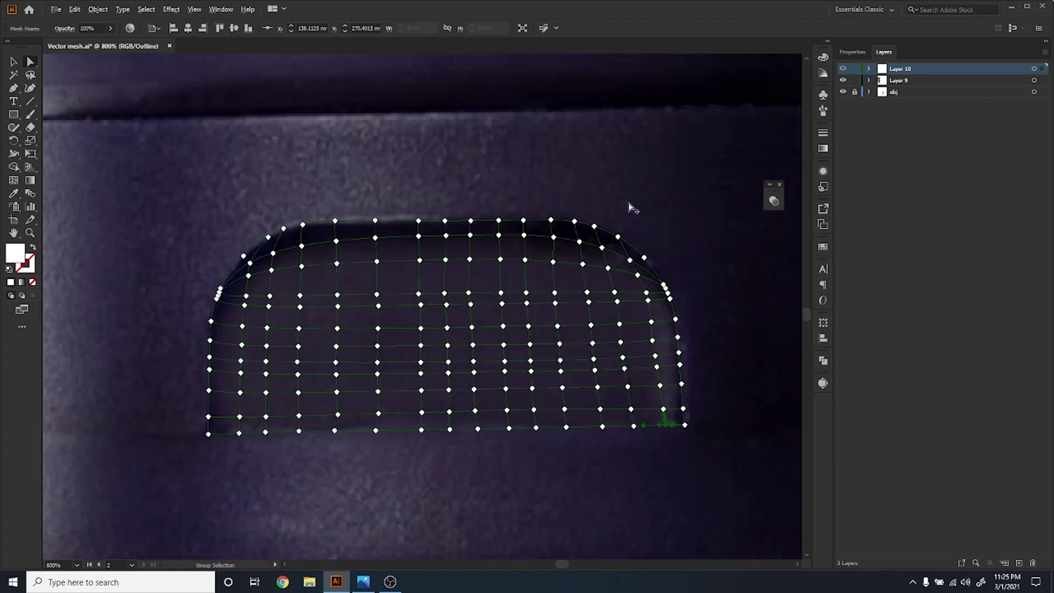
scroll(631, 206, up, 3)
drag(667, 445, 643, 285)
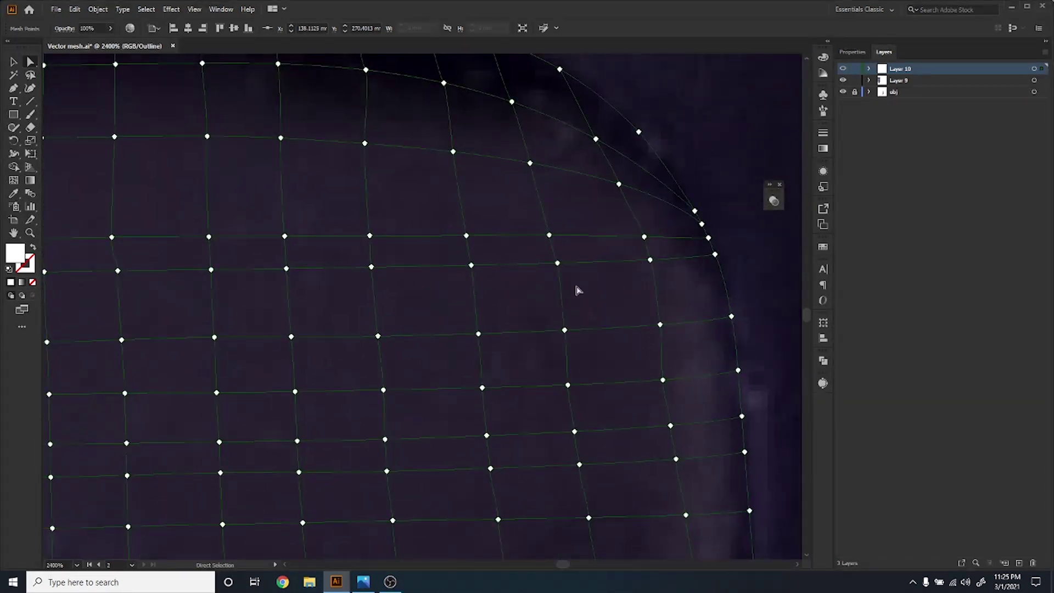
scroll(571, 283, up, 1)
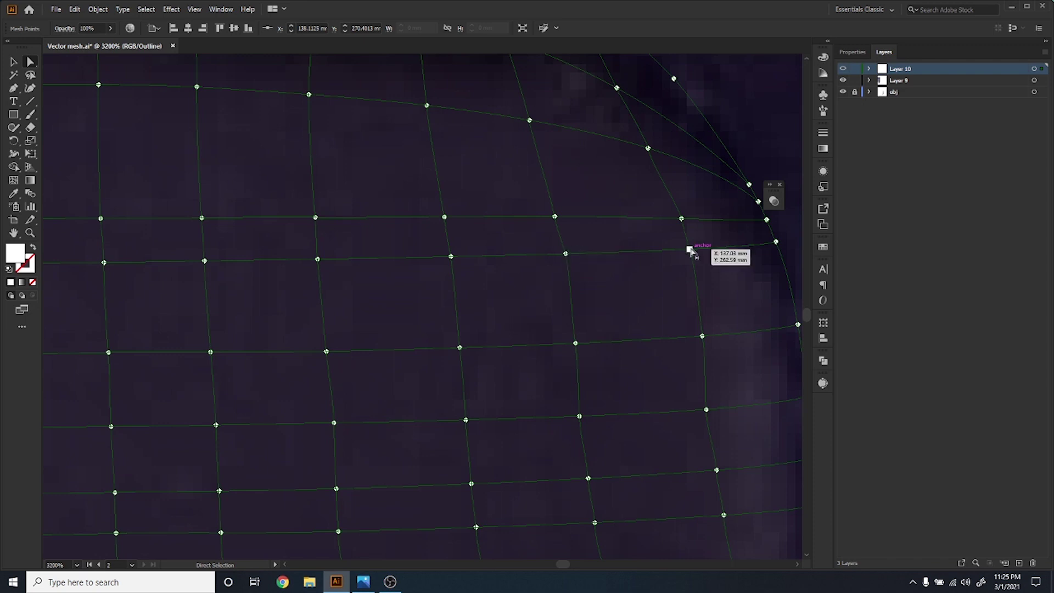
scroll(669, 274, down, 3)
scroll(668, 274, down, 1)
click(686, 287)
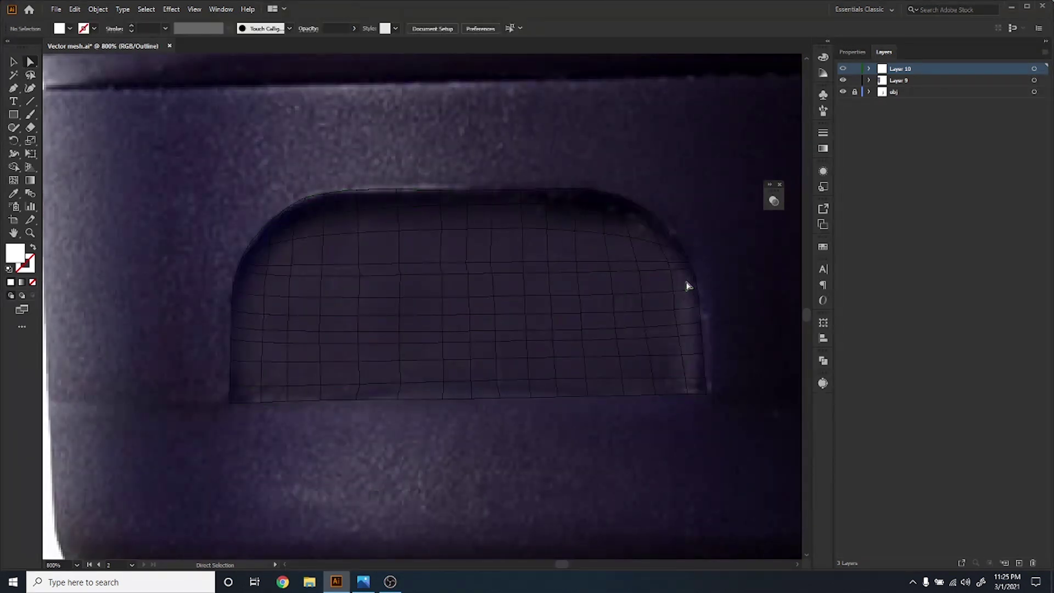
- Colour the recess mesh's bottom-left corner point with the Eyedropper from the reference photo and check it in Layer 10's preview before returning to outline
drag(182, 167, 736, 458)
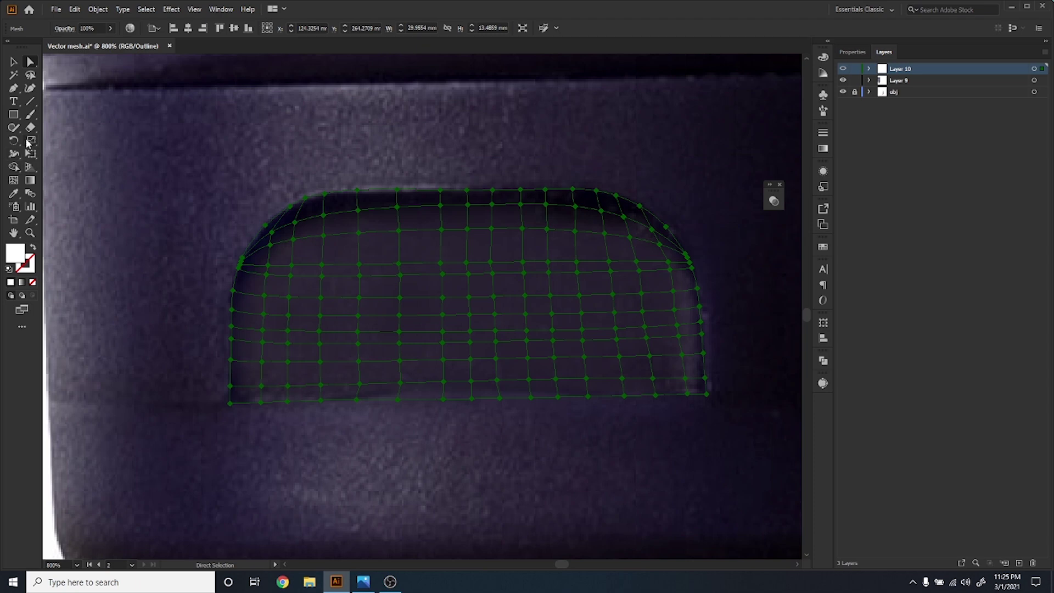
click(14, 196)
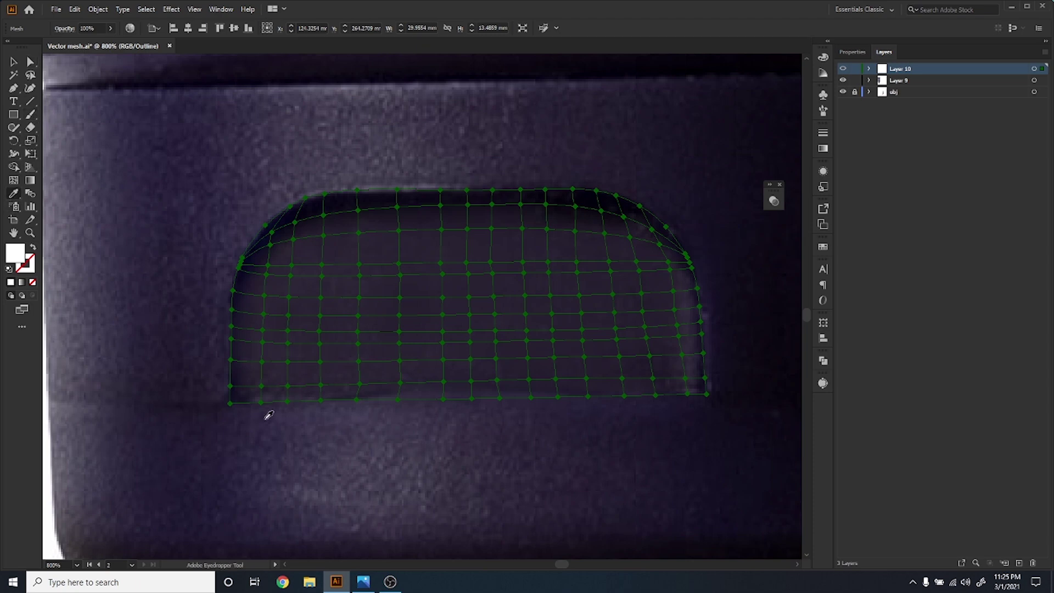
key(ctrl)
click(230, 405)
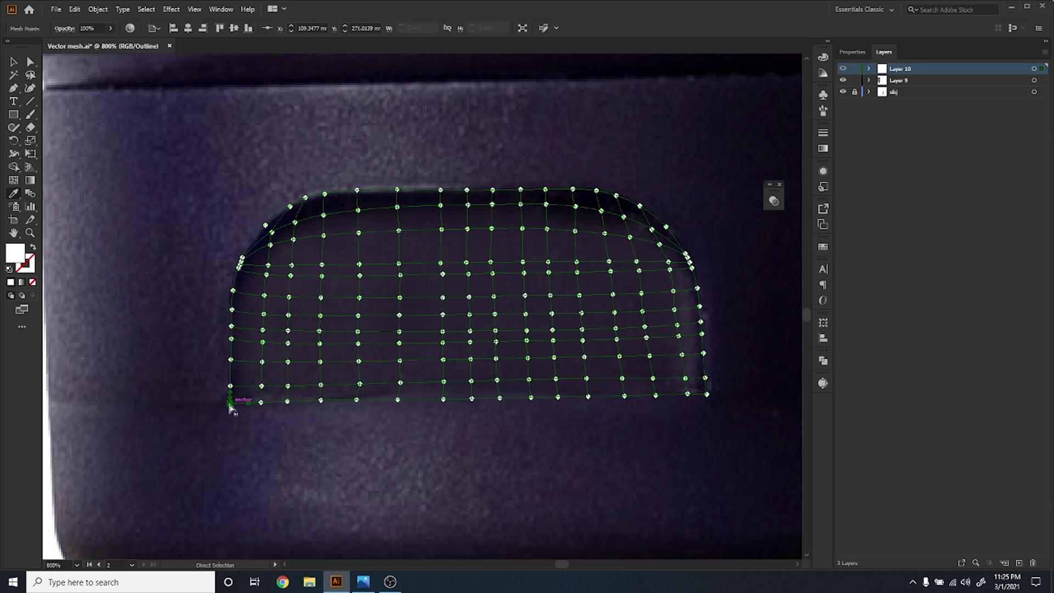
key(i)
scroll(218, 410, up, 4)
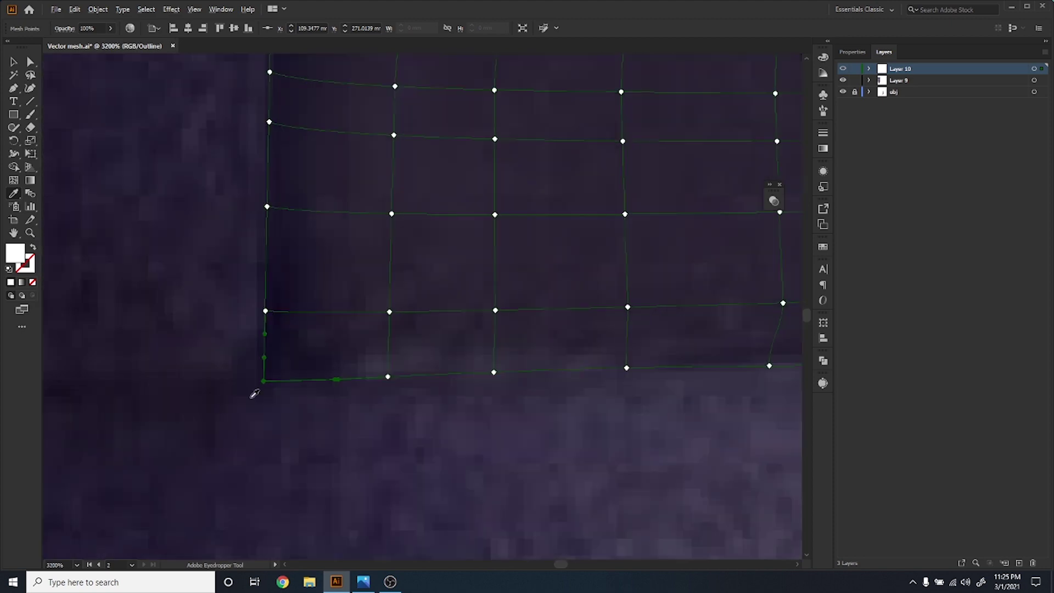
click(271, 371)
ctrl+click(842, 69)
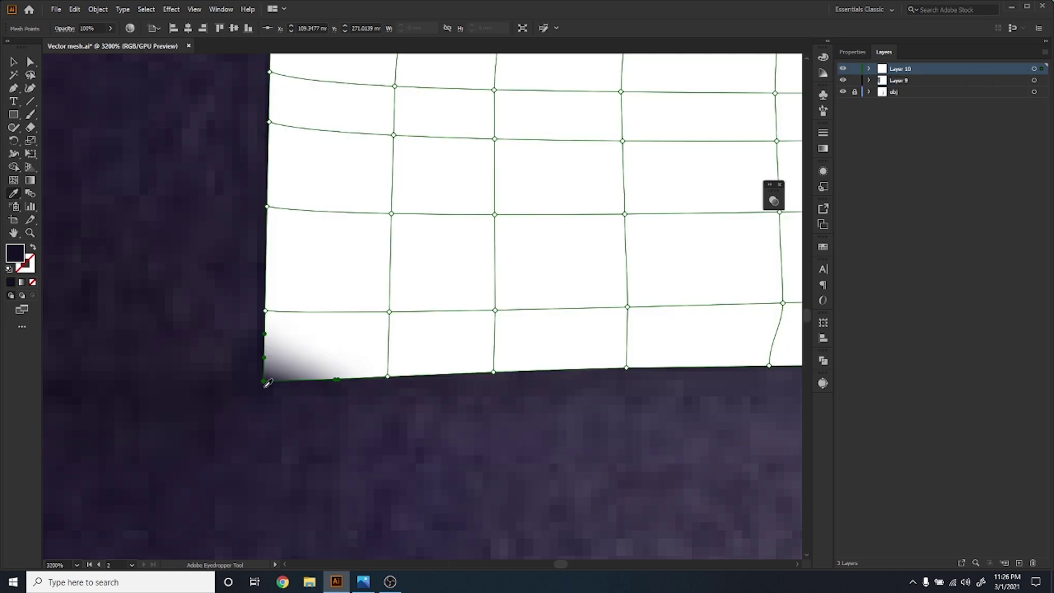
ctrl+click(842, 68)
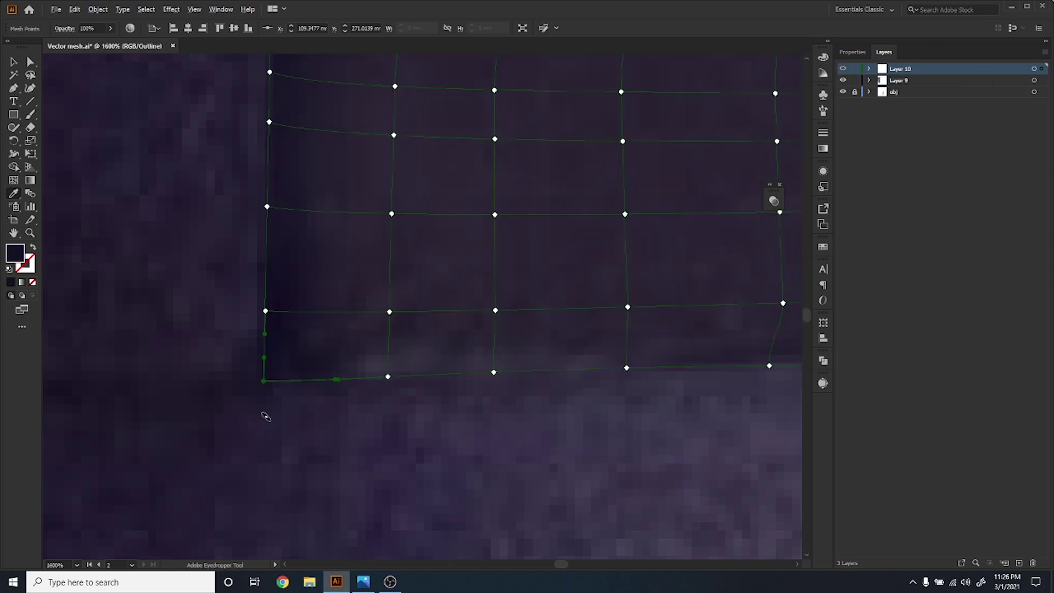
- Colour the four bottom-edge mesh points right of the bottom-left corner with tones sampled from the photo just above the edge
scroll(265, 417, down, 3)
drag(473, 424, 397, 439)
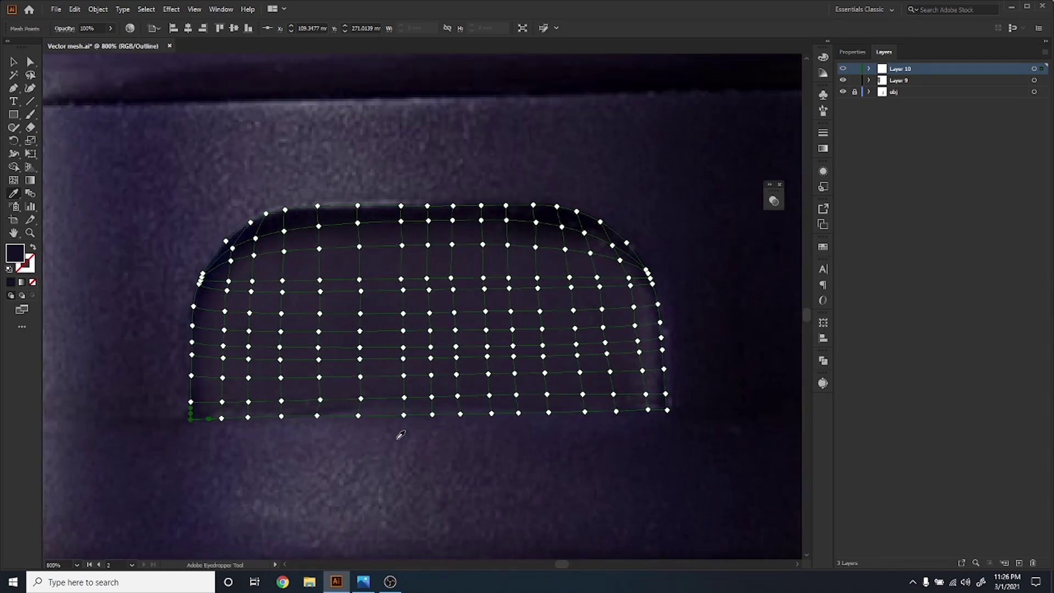
scroll(165, 422, up, 1)
scroll(283, 432, up, 1)
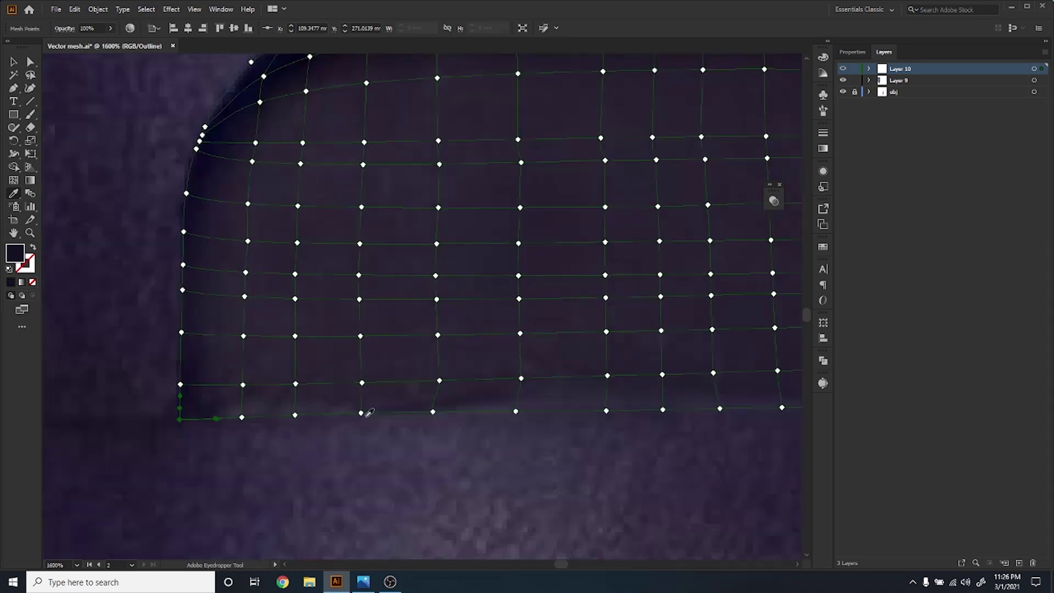
drag(477, 446, 370, 437)
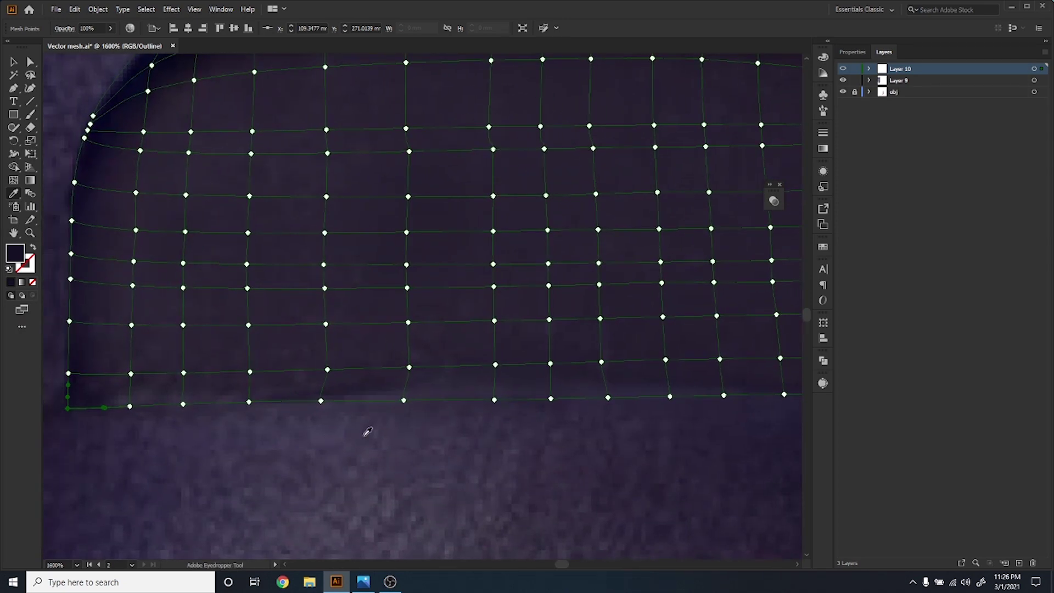
ctrl+click(130, 406)
click(141, 396)
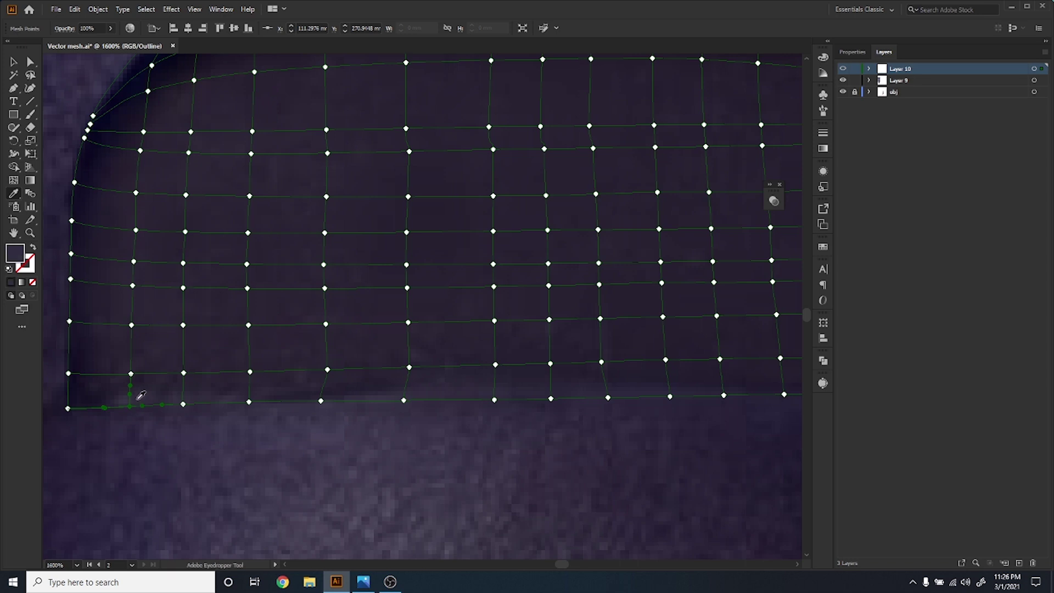
ctrl+click(183, 404)
click(191, 395)
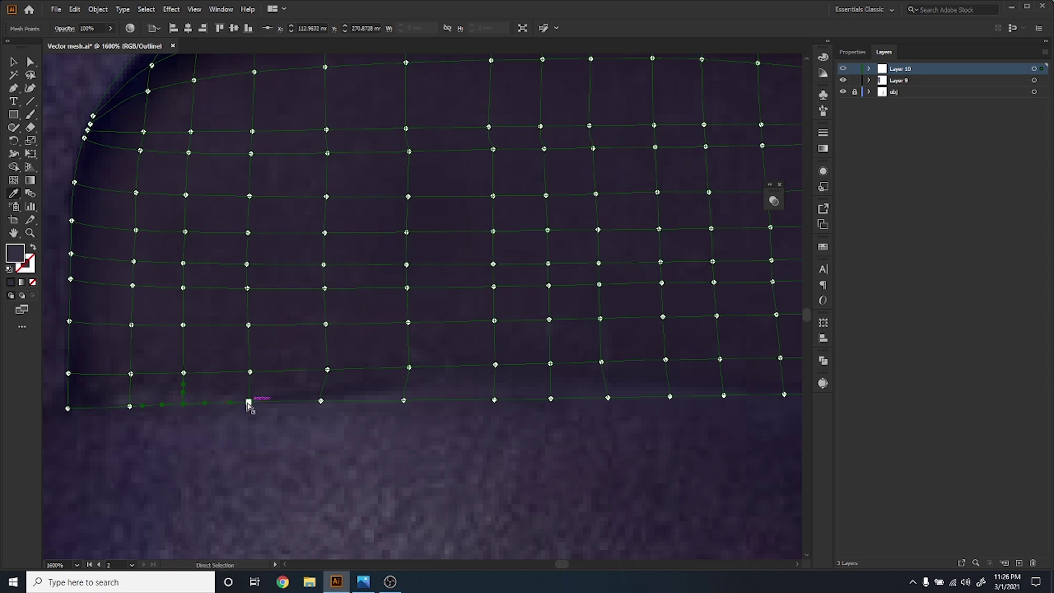
ctrl+click(249, 402)
click(260, 393)
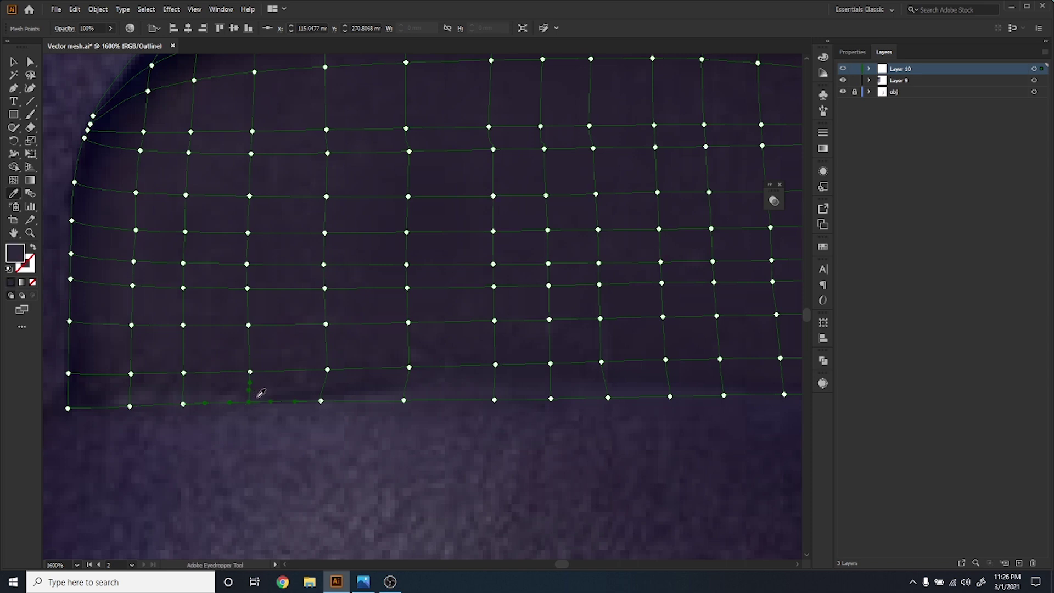
ctrl+click(321, 401)
click(327, 395)
- Apply sampled photo colours to the next six mesh points along the middle of the recess's bottom edge
ctrl+click(404, 402)
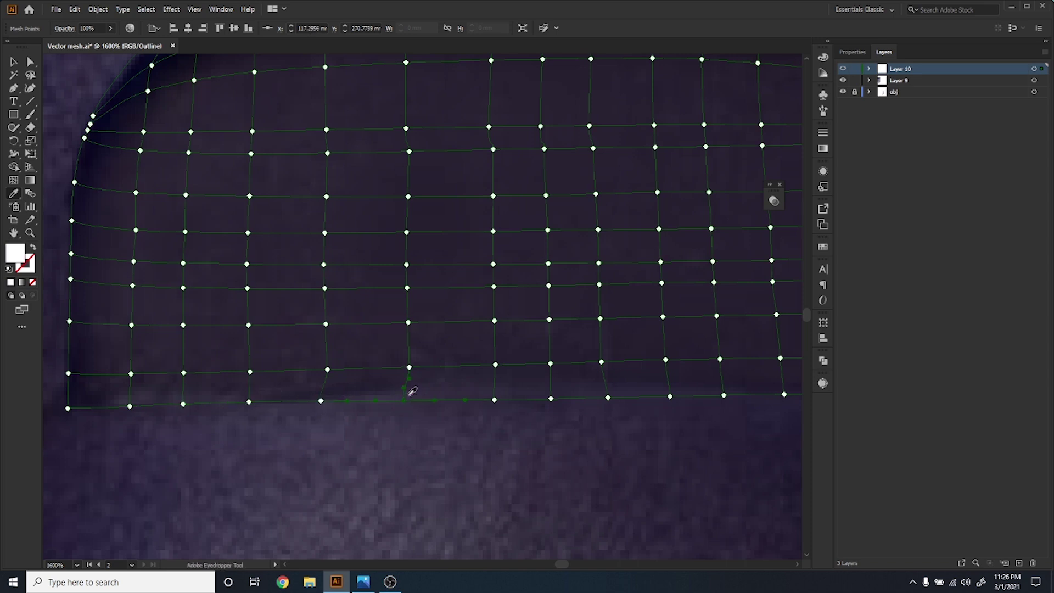
click(409, 393)
ctrl+click(494, 400)
click(499, 395)
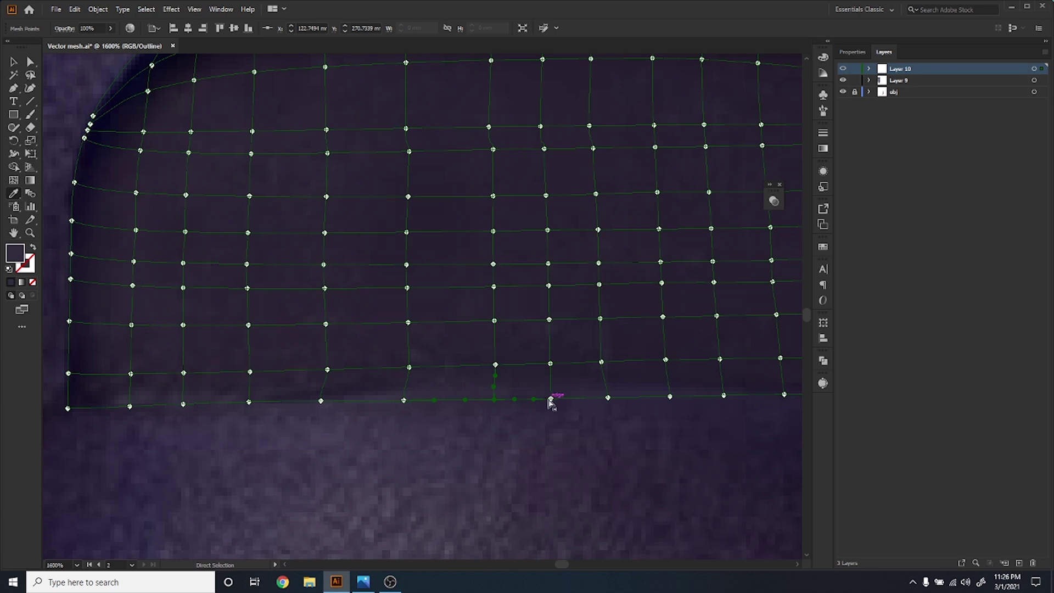
ctrl+click(551, 399)
click(572, 391)
ctrl+click(610, 398)
click(616, 392)
ctrl+click(670, 398)
click(686, 391)
ctrl+click(723, 395)
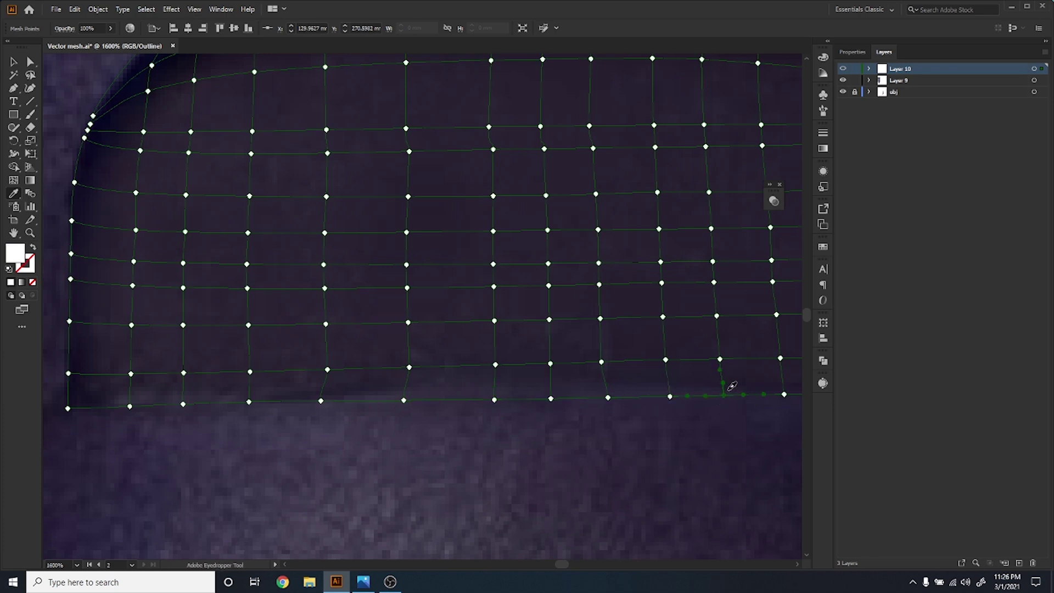
click(725, 387)
- Colour the last five bottom-edge mesh points up to the bottom-right corner with tones sampled from the reference photo
drag(717, 406, 335, 392)
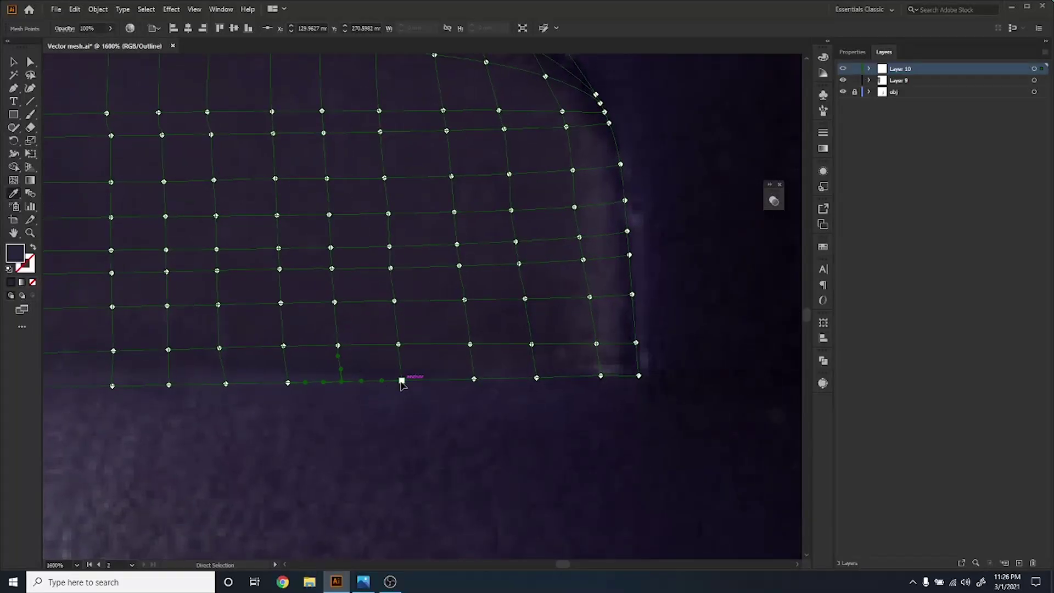
ctrl+click(402, 381)
click(483, 390)
ctrl+click(475, 380)
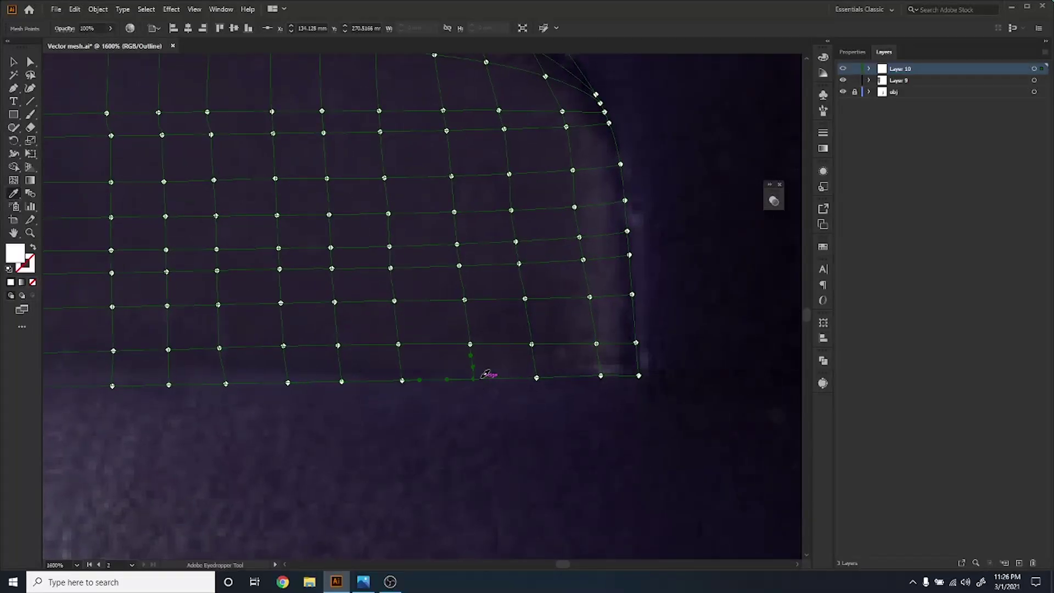
click(533, 386)
ctrl+click(538, 379)
click(540, 380)
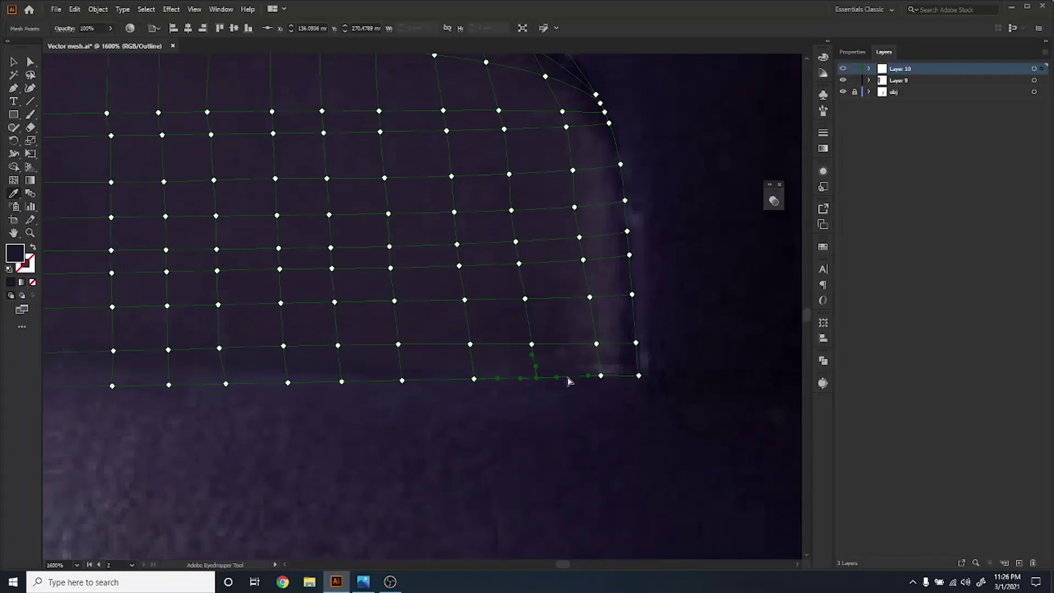
ctrl+click(601, 377)
click(603, 378)
ctrl+click(639, 377)
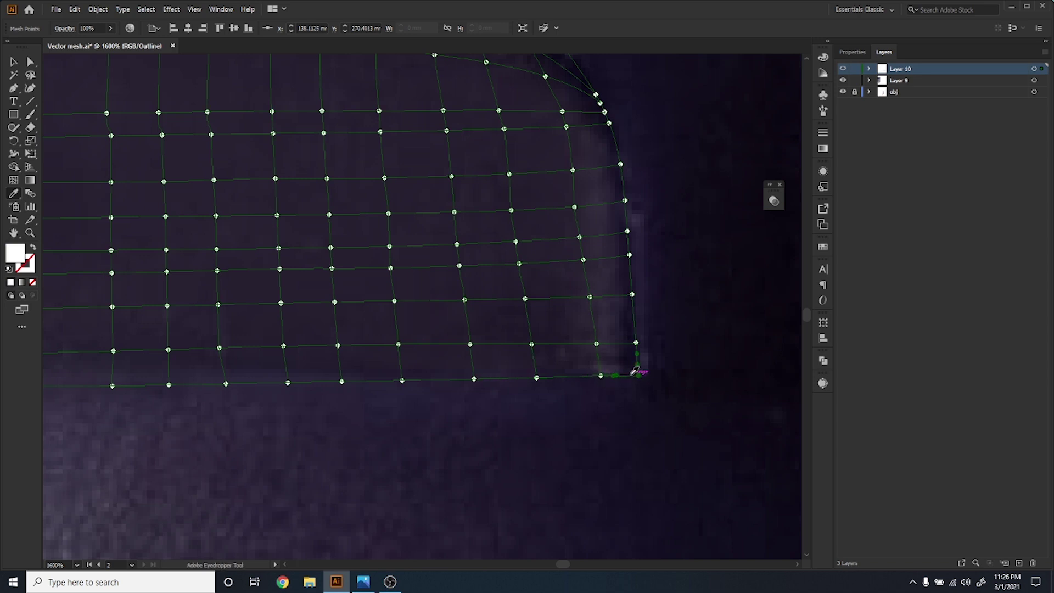
click(634, 350)
- Colour the four rightmost mesh points in the recess's second row from the bottom with tones sampled from the photo beside them
ctrl+click(635, 344)
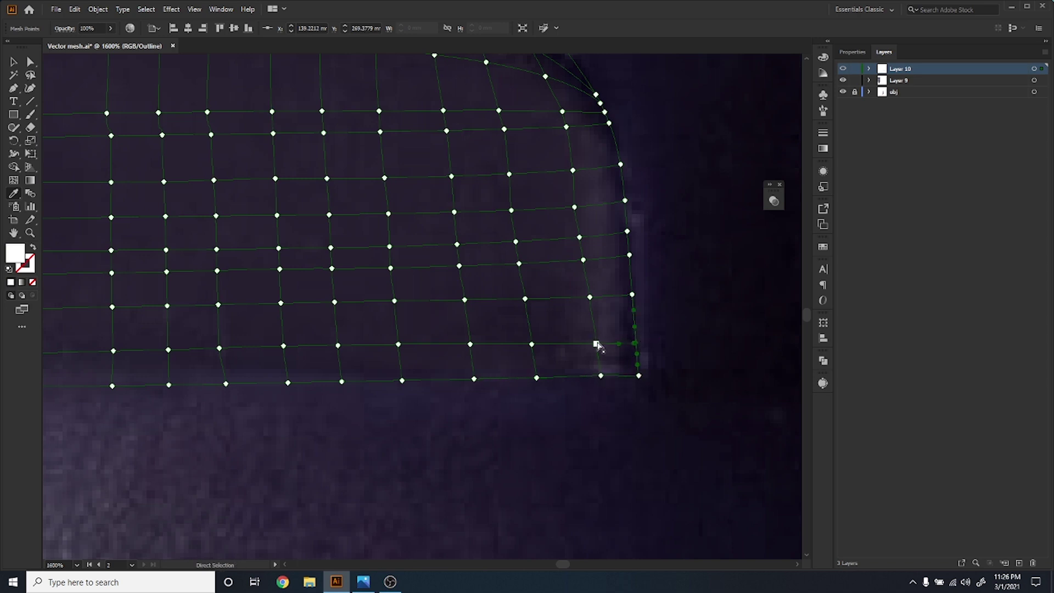
ctrl+click(597, 345)
ctrl+click(596, 345)
click(588, 339)
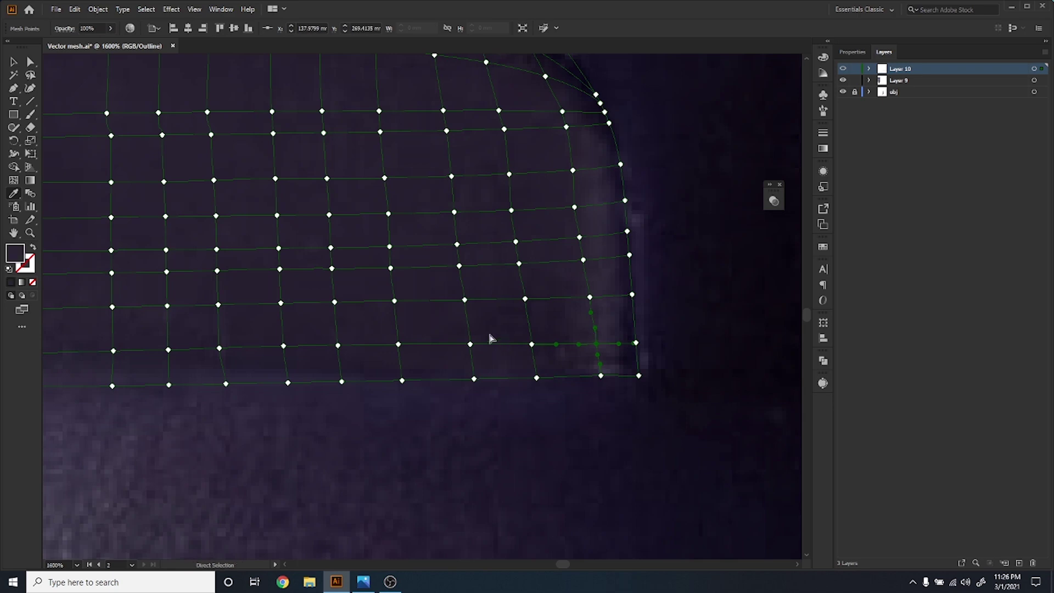
ctrl+click(532, 346)
click(532, 346)
ctrl+click(470, 346)
- Apply sampled photo colours to the next five mesh points leftward in the second row from the bottom
drag(399, 346, 612, 379)
ctrl+click(611, 379)
ctrl+click(551, 379)
ctrl+click(496, 381)
ctrl+click(432, 383)
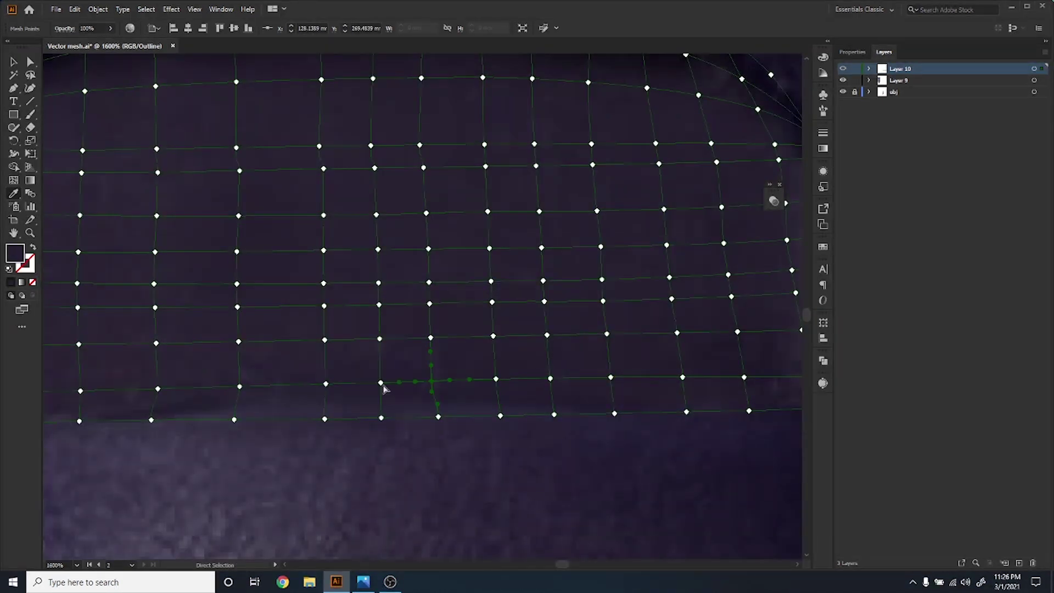
ctrl+click(383, 386)
- Colour the remaining seven points of the second row from the bottom, up to the recess's left edge, with sampled photo tones
drag(333, 386, 661, 391)
ctrl+click(654, 390)
ctrl+click(568, 391)
ctrl+click(486, 394)
ctrl+click(408, 395)
click(408, 394)
ctrl+click(342, 397)
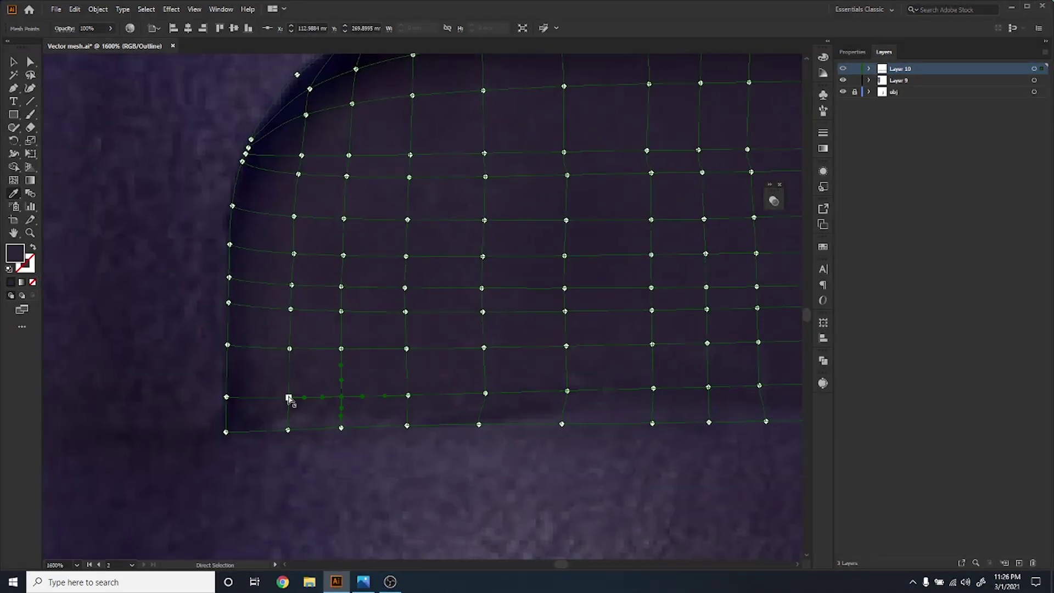
ctrl+click(289, 399)
ctrl+click(226, 398)
- Colour the six leftmost mesh points in the third row from the bottom with tones sampled from the reference photo
ctrl+click(227, 345)
ctrl+click(290, 349)
click(298, 339)
ctrl+click(342, 349)
ctrl+click(407, 349)
ctrl+click(484, 349)
ctrl+click(566, 346)
- Apply sampled photo colours to the four middle mesh points of the third row from the bottom
drag(652, 345, 399, 338)
ctrl+click(400, 338)
ctrl+click(456, 336)
ctrl+click(506, 335)
ctrl+click(569, 334)
- Colour the last six points of the third row from the bottom, up to the recess's right edge, with sampled photo tones
drag(624, 333, 396, 339)
ctrl+click(395, 338)
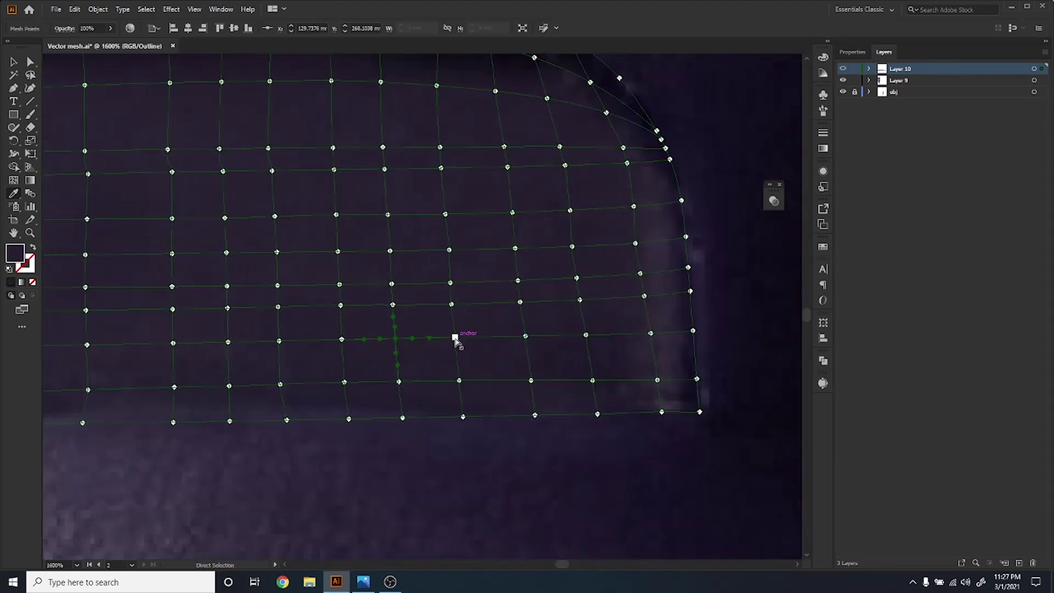
ctrl+click(455, 338)
ctrl+click(525, 335)
ctrl+click(586, 335)
ctrl+click(651, 334)
ctrl+click(693, 331)
- Switch to full-screen view and colour the eight rightmost mesh points in the fourth row from the bottom with sampled photo tones
key(Tab)
key(f)
drag(560, 403, 894, 472)
ctrl+click(991, 338)
ctrl+click(944, 343)
ctrl+click(880, 348)
ctrl+click(820, 350)
ctrl+click(752, 352)
ctrl+click(693, 352)
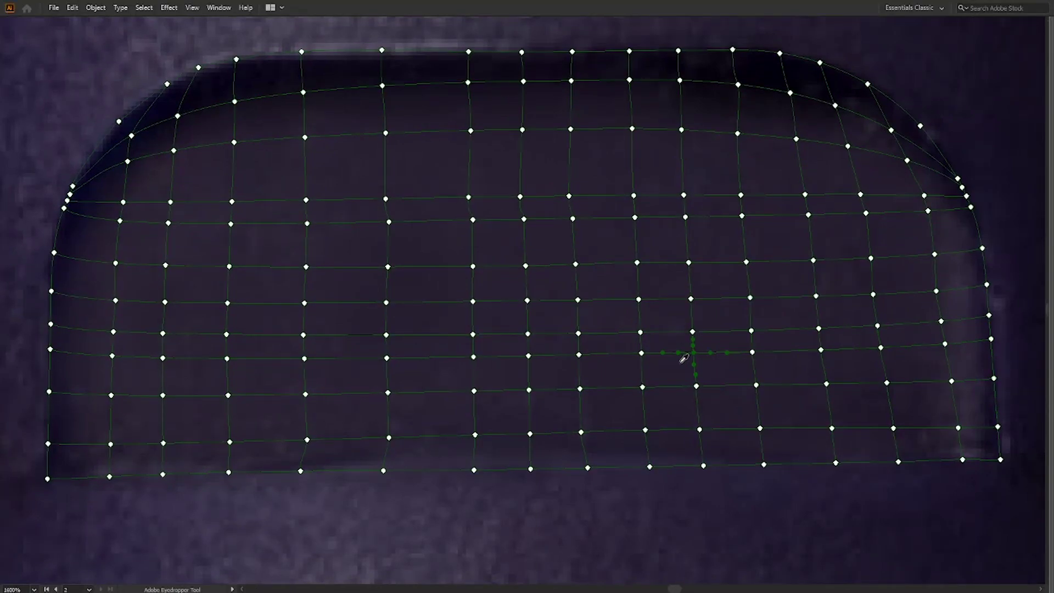
ctrl+click(641, 353)
ctrl+click(579, 354)
- Colour the eight remaining points of the fourth row from the bottom, up to the left edge, from the reference photo
ctrl+click(529, 356)
ctrl+click(474, 357)
ctrl+click(387, 358)
ctrl+click(304, 359)
ctrl+click(227, 358)
ctrl+click(162, 358)
ctrl+click(112, 356)
ctrl+click(50, 349)
- Apply sampled photo colours to the eight leftmost mesh points in the fifth row from the bottom
ctrl+click(51, 324)
ctrl+click(113, 331)
ctrl+click(162, 333)
ctrl+click(226, 335)
ctrl+click(303, 335)
ctrl+click(386, 335)
ctrl+click(473, 334)
ctrl+click(528, 334)
- Colour the right half of the fifth row from the bottom, up to the recess's right edge, with sampled photo tones
ctrl+click(578, 333)
ctrl+click(640, 332)
ctrl+click(693, 332)
click(699, 338)
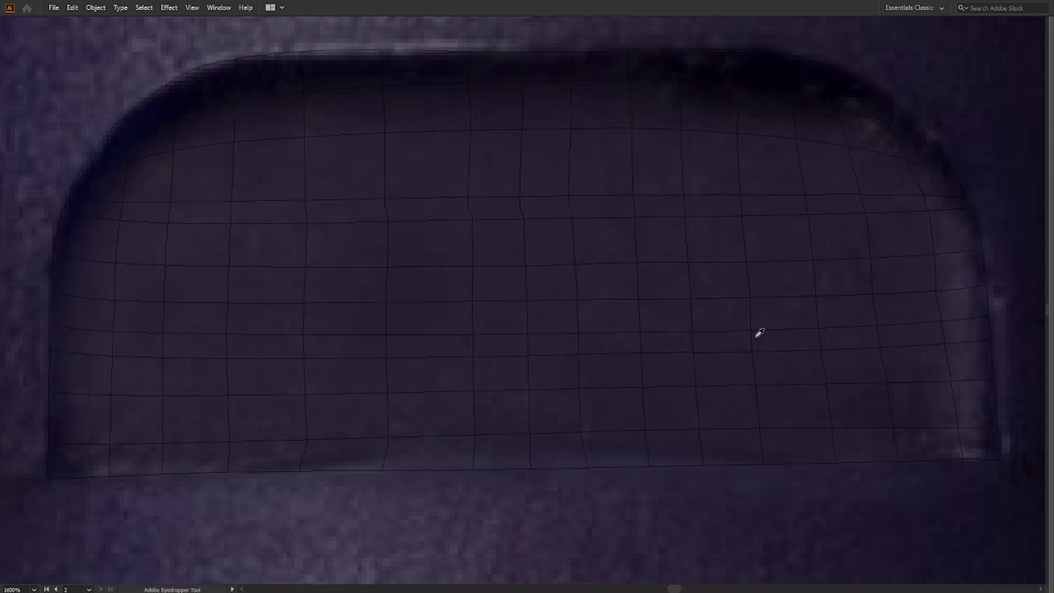
ctrl+click(819, 328)
ctrl+click(877, 326)
ctrl+click(941, 321)
ctrl+click(989, 315)
- Colour the mesh points in the right half of the sixth row from the bottom with tones sampled from the photo
ctrl+click(986, 284)
ctrl+click(935, 291)
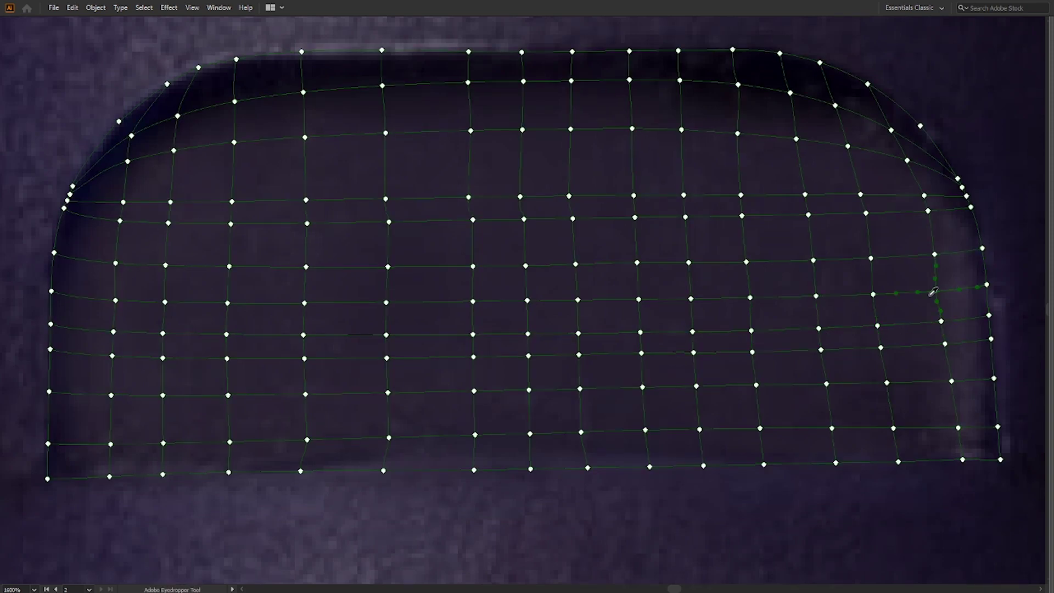
ctrl+click(873, 294)
ctrl+click(691, 299)
ctrl+click(639, 299)
ctrl+click(578, 300)
ctrl+click(527, 300)
- Apply sampled photo colours to the mesh points in the left half of the sixth row from the bottom
ctrl+click(473, 301)
ctrl+click(385, 302)
ctrl+click(304, 303)
ctrl+click(228, 303)
ctrl+click(165, 302)
ctrl+click(115, 300)
- Colour the mesh points across the seventh row from the bottom, through to the right edge, with sampled photo tones
ctrl+click(229, 267)
ctrl+click(306, 267)
ctrl+click(388, 266)
ctrl+click(473, 267)
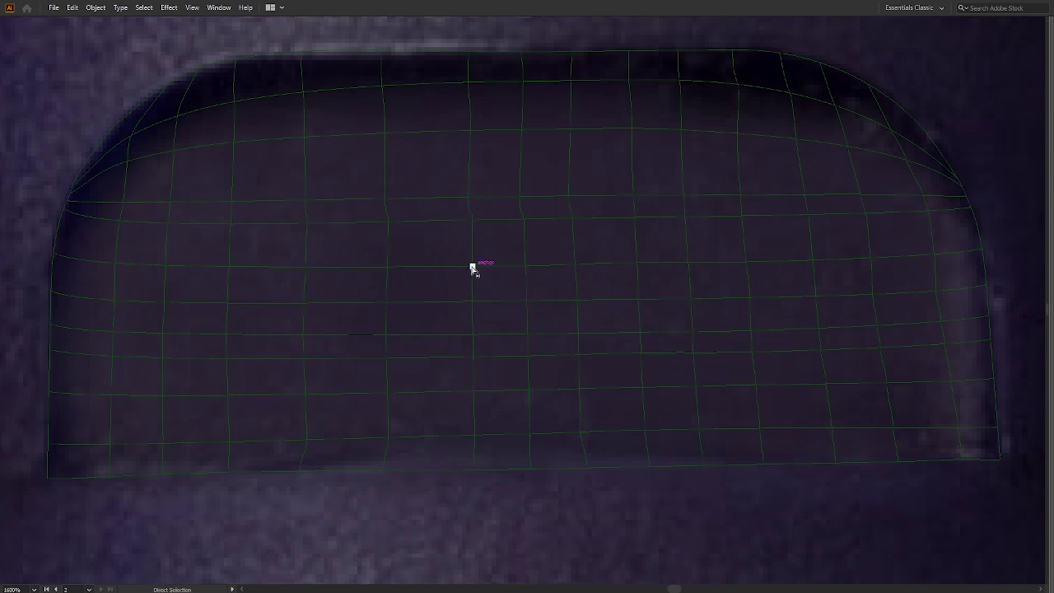
ctrl+click(525, 265)
ctrl+click(576, 265)
ctrl+click(637, 263)
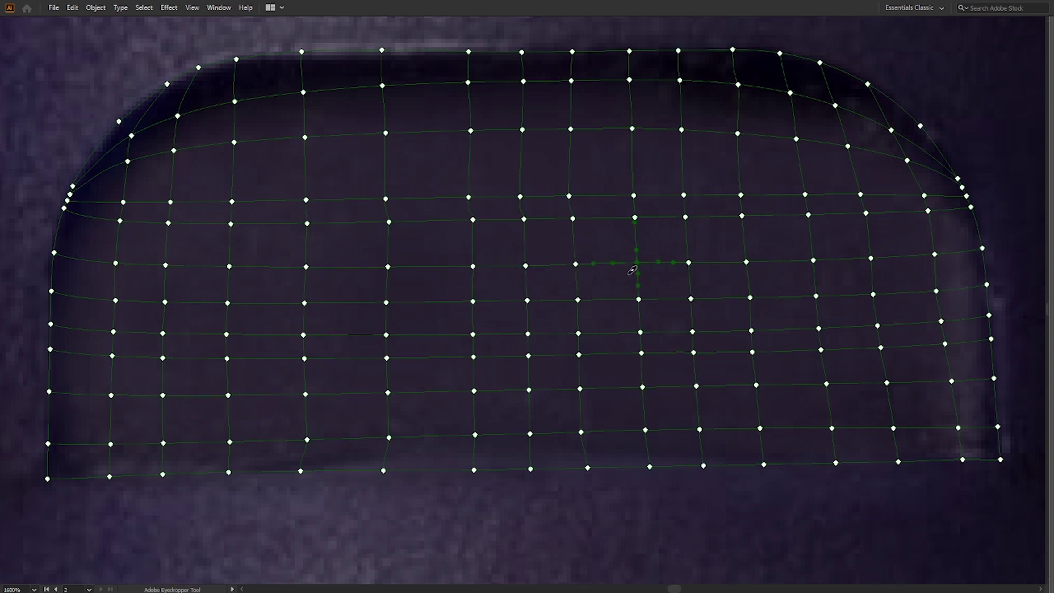
ctrl+click(935, 254)
ctrl+click(983, 248)
- Colour the eight rightmost mesh points in the eighth row from the bottom with tones sampled from the reference photo
ctrl+click(970, 207)
ctrl+click(928, 211)
ctrl+click(866, 213)
ctrl+click(809, 214)
ctrl+click(741, 215)
ctrl+click(685, 217)
ctrl+click(634, 218)
ctrl+click(572, 218)
- Colour the eight remaining points of the eighth row from the bottom, up to the left edge, with sampled photo tones
ctrl+click(524, 219)
ctrl+click(473, 220)
ctrl+click(388, 221)
ctrl+click(307, 224)
ctrl+click(230, 224)
ctrl+click(168, 223)
ctrl+click(120, 221)
ctrl+click(64, 208)
- Apply sampled photo colours to the eight leftmost mesh points in the ninth row from the bottom
ctrl+click(67, 200)
ctrl+click(123, 202)
ctrl+click(170, 202)
ctrl+click(231, 202)
ctrl+click(306, 200)
ctrl+click(385, 198)
ctrl+click(468, 197)
ctrl+click(520, 197)
- Colour the eight remaining points of the ninth row from the bottom, up to the recess's right edge, from the photo
ctrl+click(568, 196)
ctrl+click(634, 195)
ctrl+click(684, 195)
ctrl+click(741, 194)
ctrl+click(806, 194)
ctrl+click(861, 194)
ctrl+click(925, 195)
ctrl+click(966, 196)
- Colour the eight rightmost mesh points in the third row from the top with tones sampled from the photo
ctrl+click(962, 187)
ctrl+click(907, 161)
ctrl+click(848, 146)
ctrl+click(796, 139)
ctrl+click(738, 133)
ctrl+click(681, 130)
ctrl+click(632, 128)
ctrl+click(571, 129)
- Apply sampled photo colours to the eight remaining points of the third row from the top, ending at the left edge
ctrl+click(522, 129)
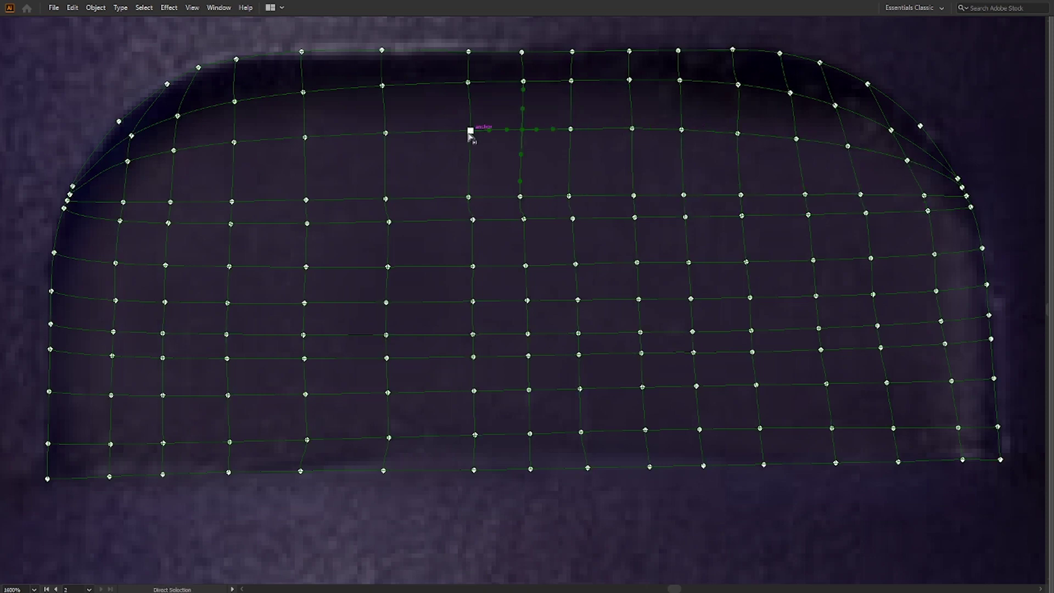
ctrl+click(471, 130)
ctrl+click(385, 132)
ctrl+click(305, 137)
ctrl+click(234, 142)
ctrl+click(174, 151)
ctrl+click(128, 161)
ctrl+click(69, 195)
- Apply sampled photo colours to the six leftmost mesh points in the second row from the top
ctrl+click(73, 186)
ctrl+click(132, 136)
ctrl+click(177, 115)
ctrl+click(235, 102)
ctrl+click(303, 93)
ctrl+click(382, 86)
ctrl+click(303, 93)
ctrl+click(235, 102)
ctrl+click(177, 116)
ctrl+click(131, 135)
ctrl+click(73, 186)
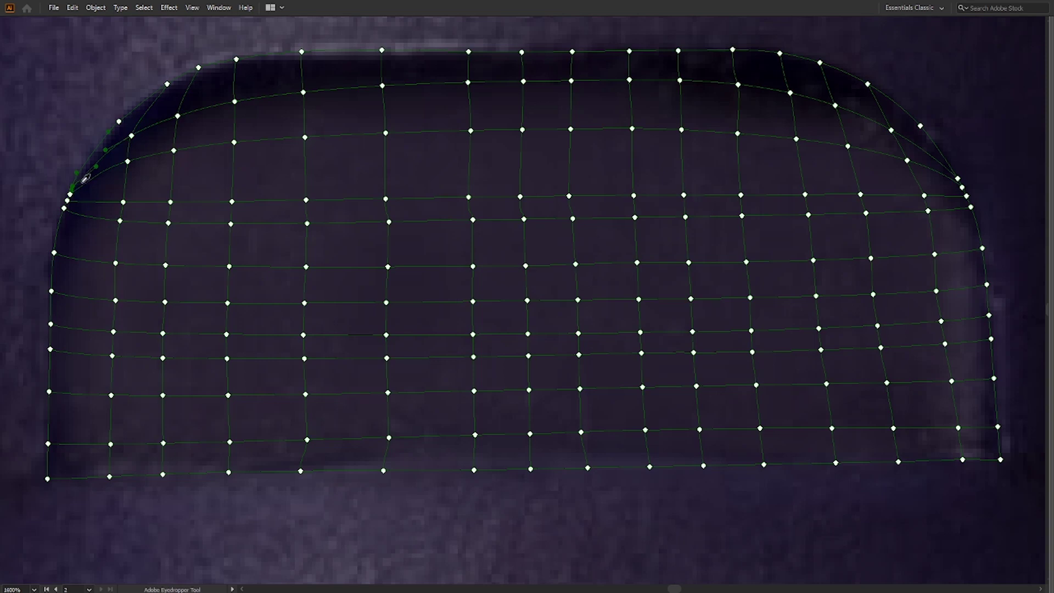
- Colour the rest of the second row from the top, through to the recess's right edge, with tones sampled from the photo
ctrl+click(382, 86)
ctrl+click(468, 83)
ctrl+click(523, 82)
ctrl+click(571, 80)
ctrl+click(630, 80)
ctrl+click(680, 80)
ctrl+click(738, 84)
ctrl+click(790, 93)
ctrl+click(835, 105)
ctrl+click(892, 130)
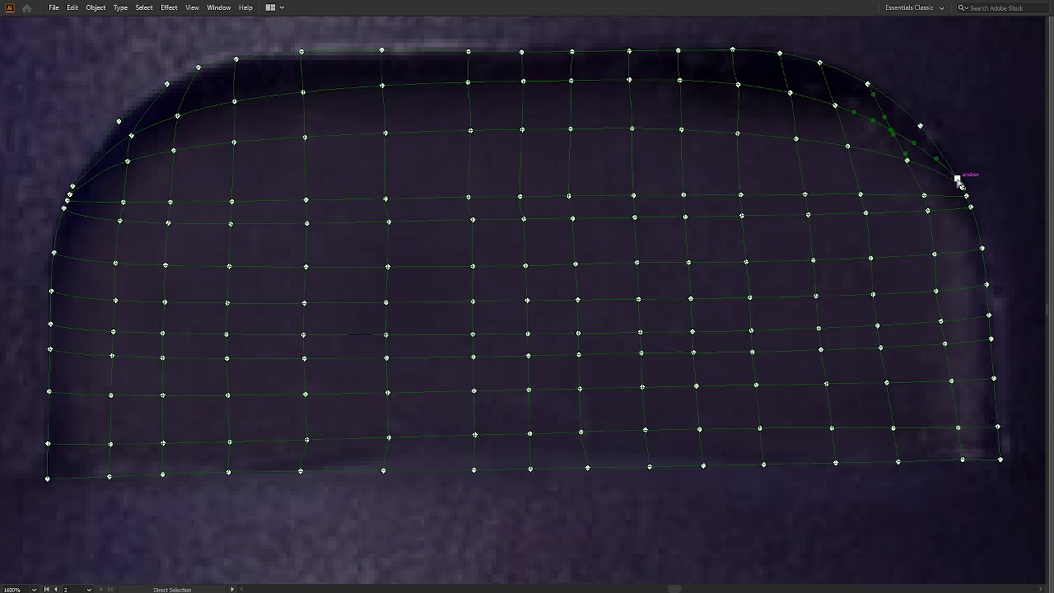
ctrl+click(957, 179)
- Give the eight rightmost mesh points of the recess's top edge the photo colours beneath them
ctrl+click(921, 125)
ctrl+click(867, 84)
ctrl+click(819, 63)
ctrl+click(779, 53)
ctrl+click(732, 50)
ctrl+click(678, 51)
ctrl+click(629, 51)
ctrl+click(572, 52)
- Colour the eight remaining top-edge points from the photo, ending at the recess's upper-left curve
ctrl+click(521, 52)
ctrl+click(469, 52)
ctrl+click(381, 51)
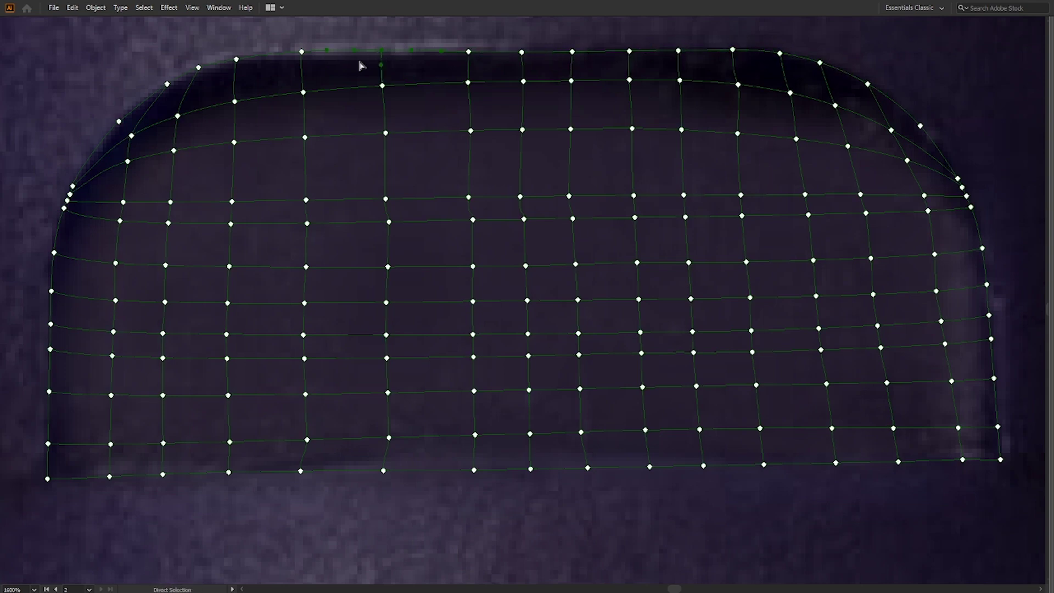
ctrl+click(302, 52)
ctrl+click(236, 59)
ctrl+click(198, 67)
ctrl+click(167, 85)
ctrl+click(119, 121)
- Replace the white on the two lowest mesh points of the recess's right edge with sampled photo colours, and preview the filled mesh
key(Tab)
ctrl+click(845, 66)
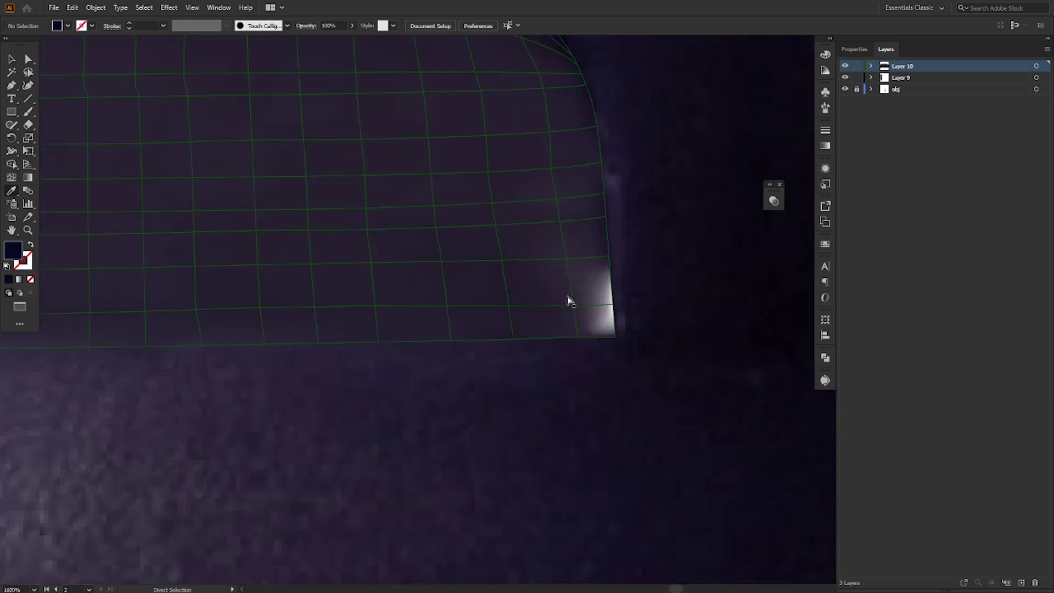
ctrl+click(846, 66)
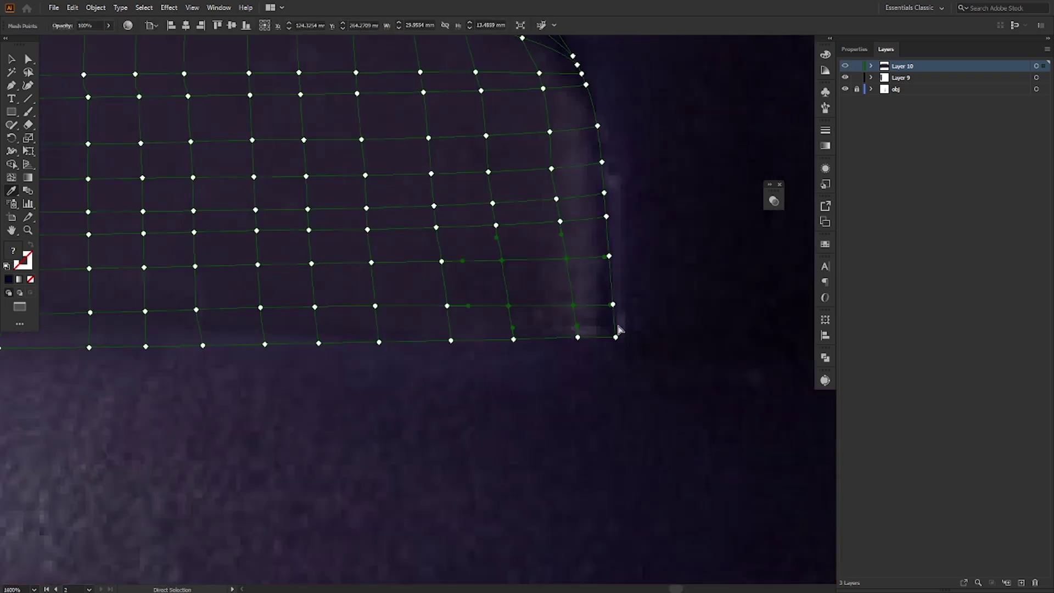
scroll(610, 329, up, 2)
ctrl+click(628, 277)
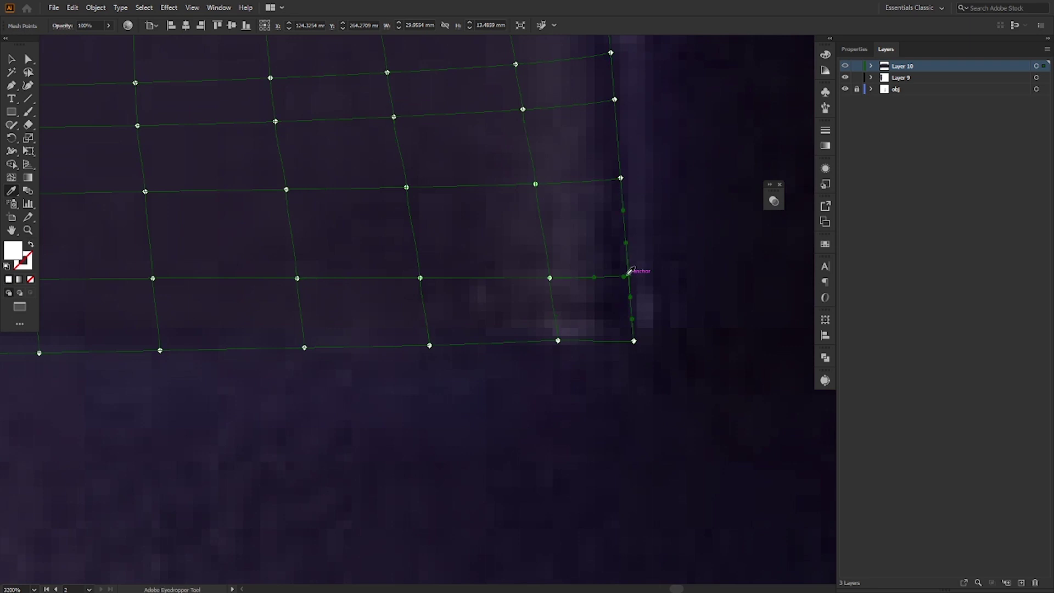
click(628, 278)
ctrl+click(634, 342)
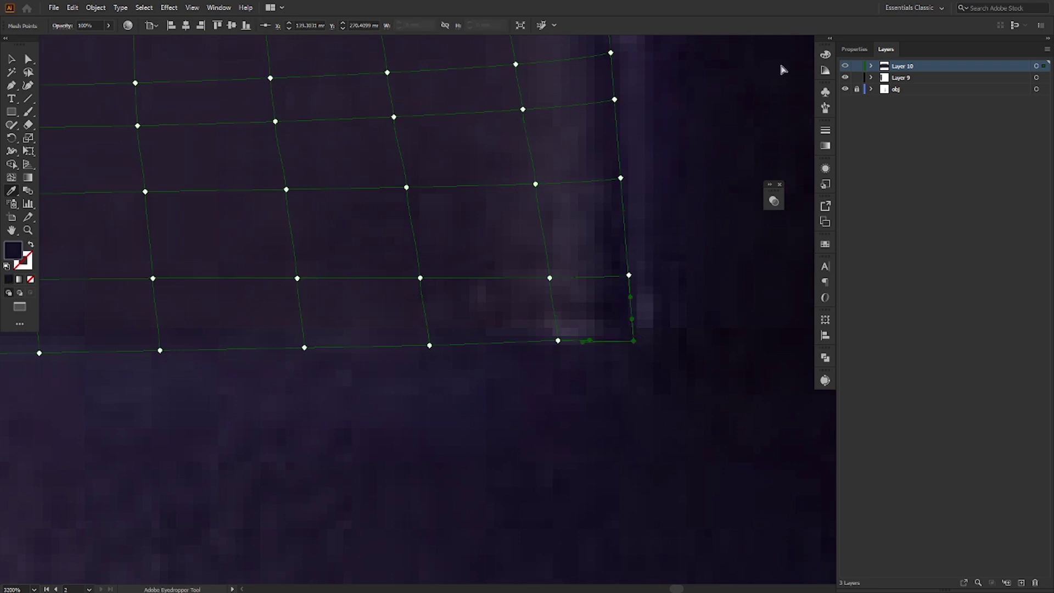
ctrl+click(845, 66)
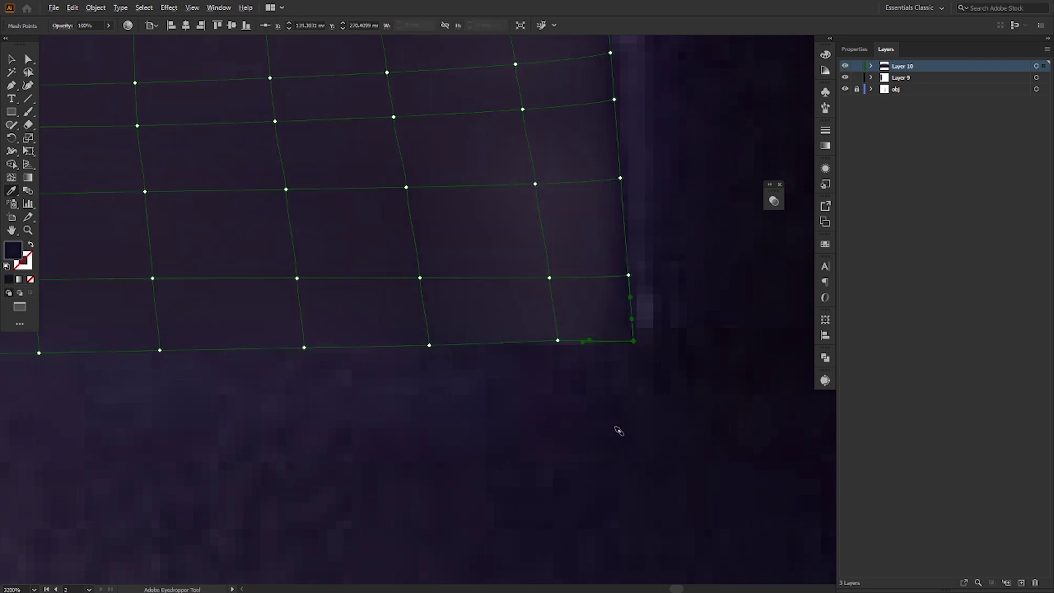
scroll(617, 428, down, 4)
ctrl+click(655, 393)
scroll(453, 468, down, 1)
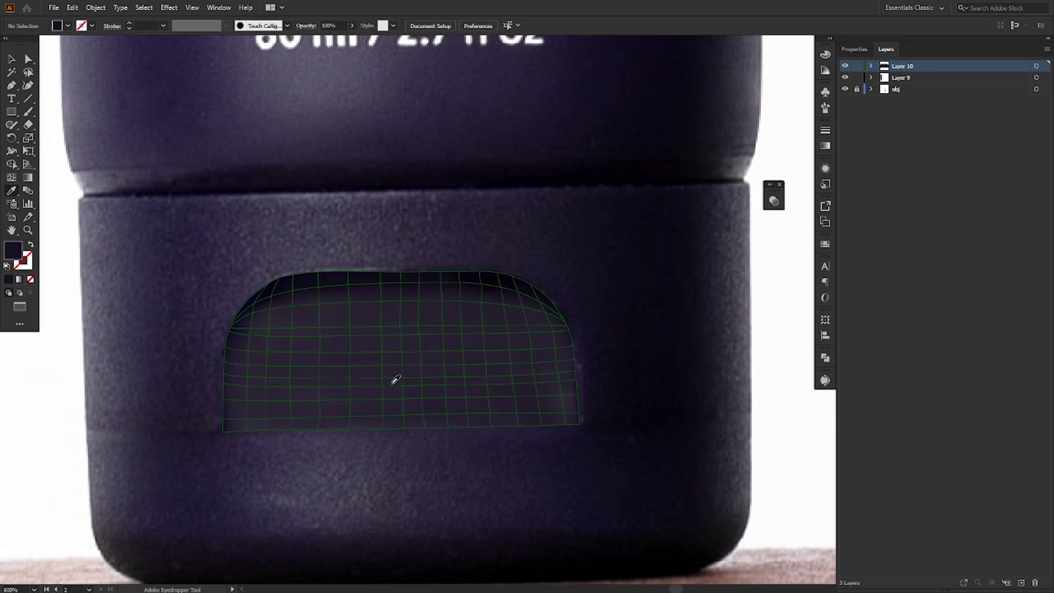
key(v)
drag(468, 408, 467, 403)
key(ctrl+z)
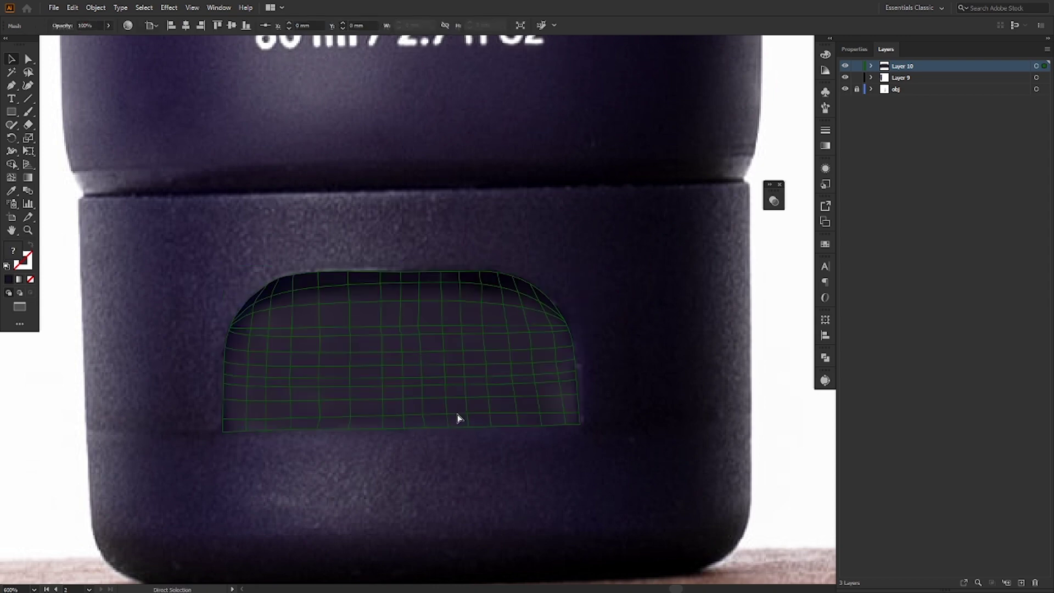
key(a)
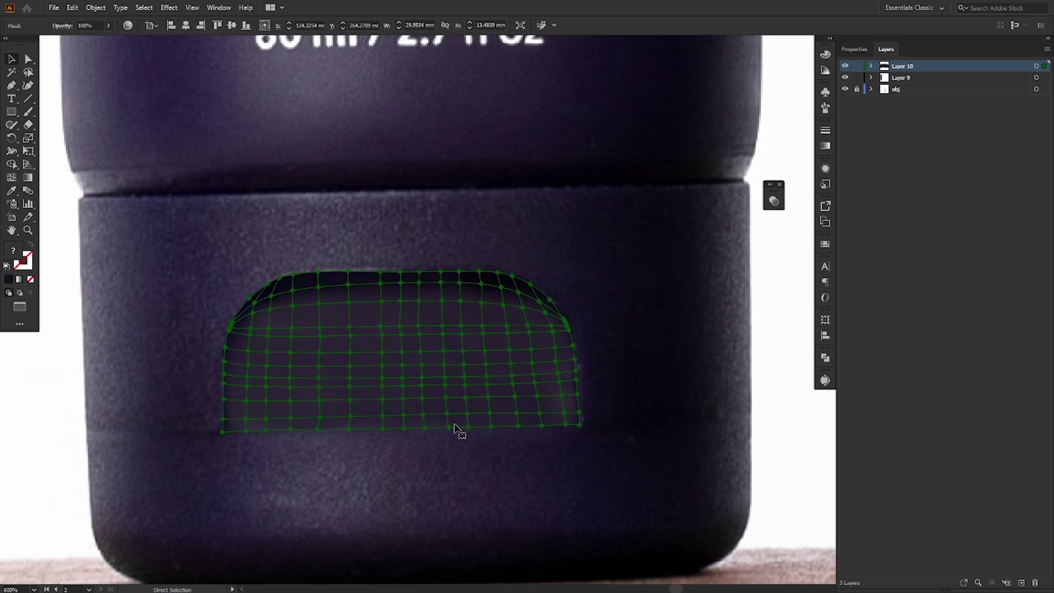
key(v)
click(448, 455)
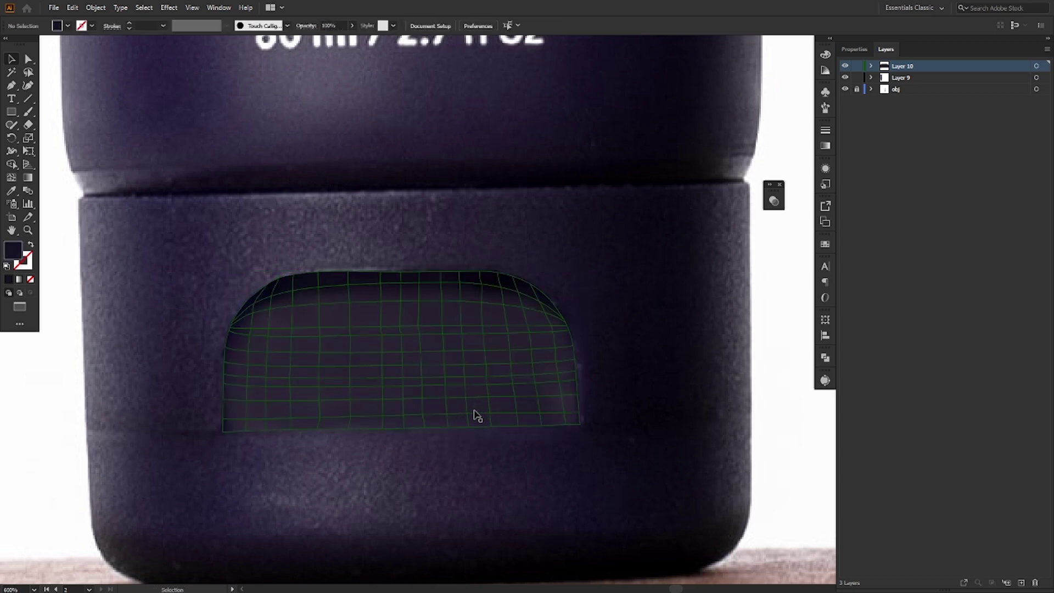
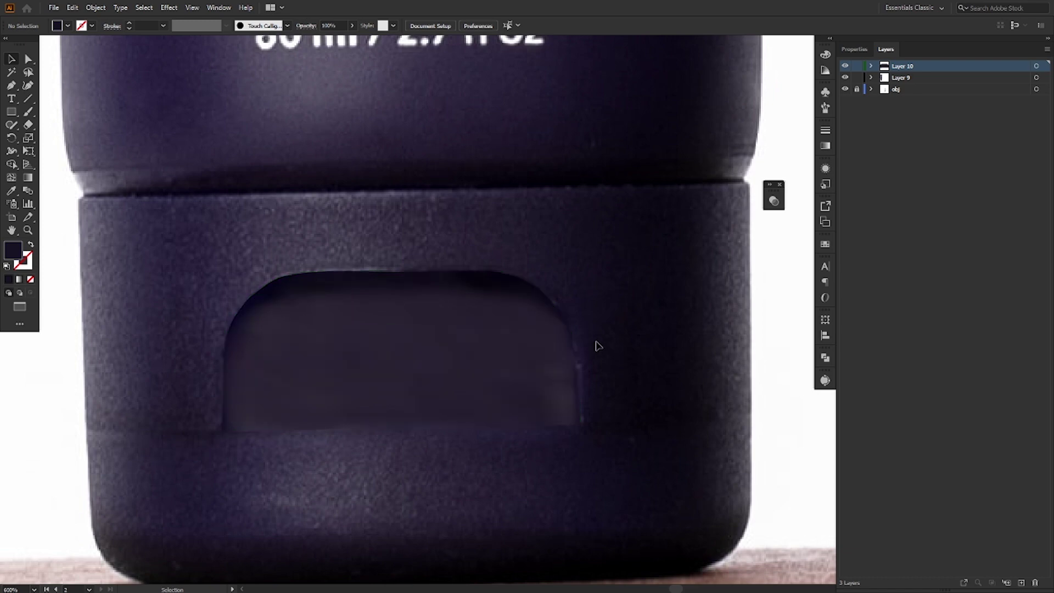
- Recolour two top-edge mesh points just right of the recess's centre with dark tones sampled from its shadow
scroll(598, 346, down, 2)
scroll(510, 318, up, 5)
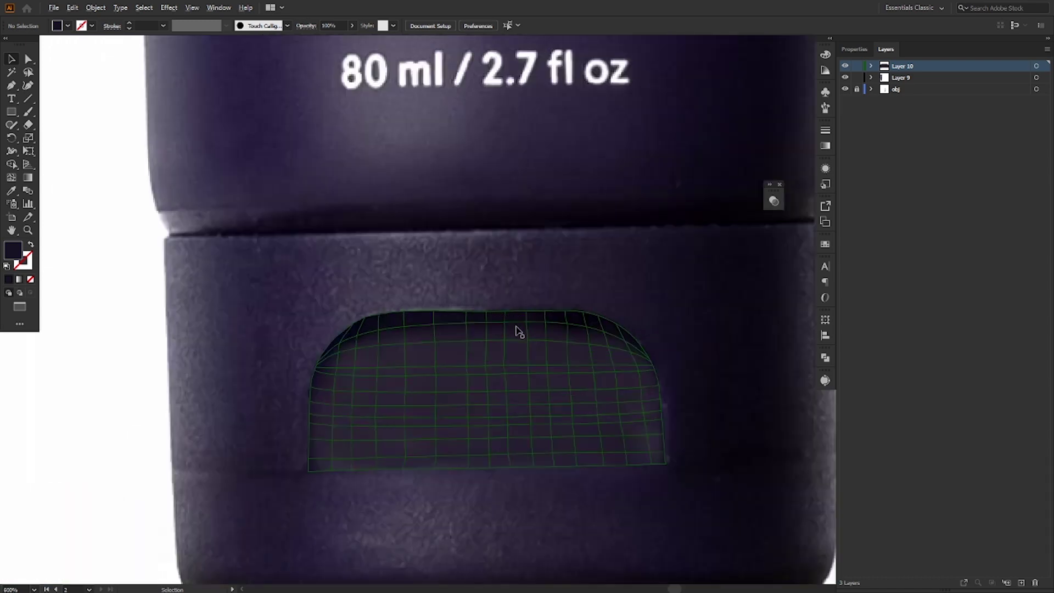
click(548, 351)
key(a)
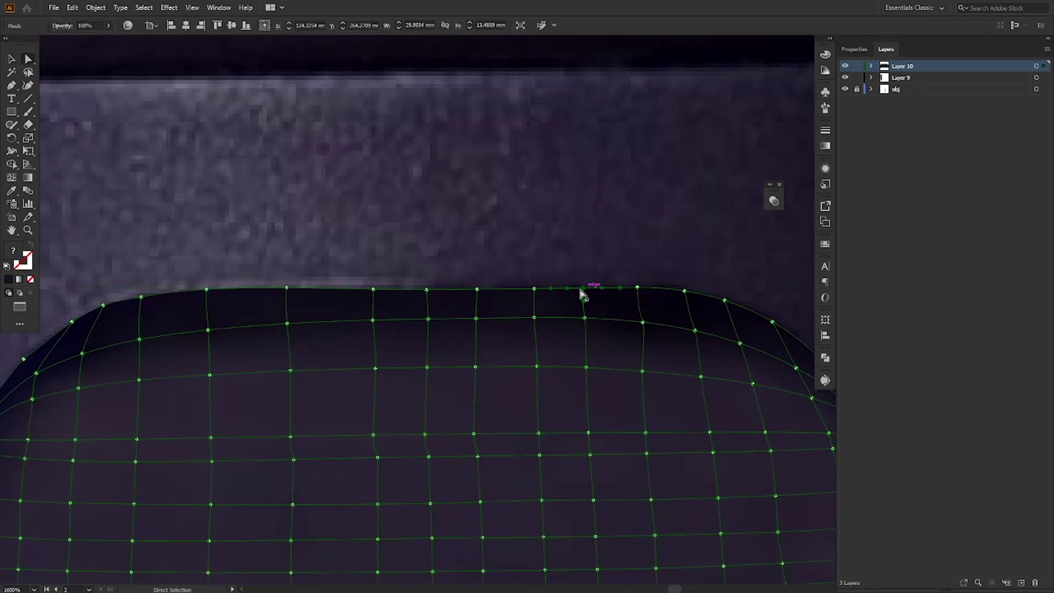
click(581, 291)
key(i)
key(a)
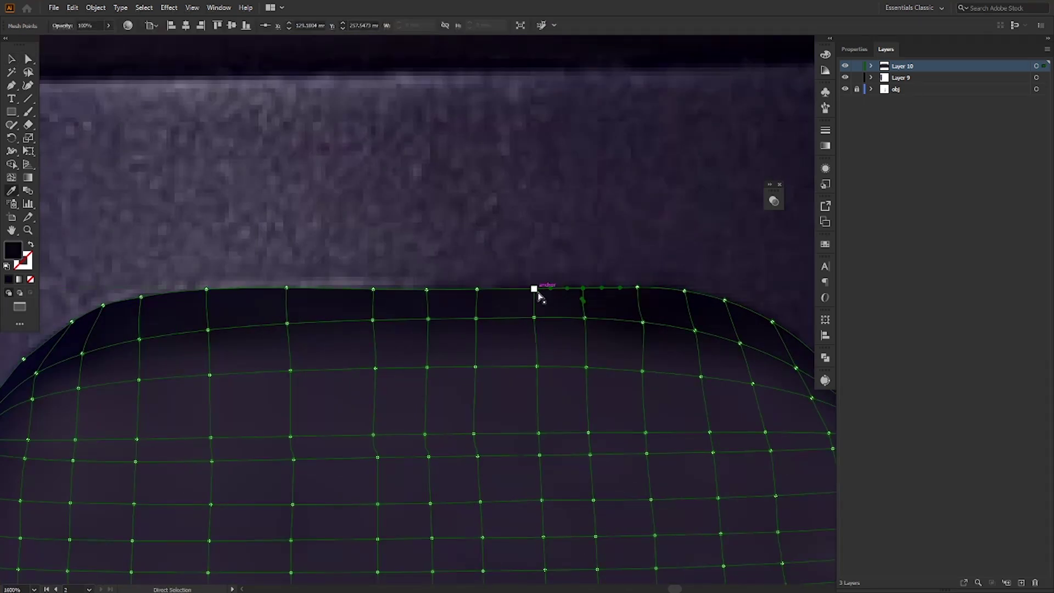
key(i)
ctrl+click(534, 289)
click(607, 308)
- Recolour top-edge mesh points from the recess's centre leftward with the shadow's dark tones, and deselect the mesh
ctrl+click(477, 289)
ctrl+click(426, 289)
click(492, 303)
ctrl+click(287, 288)
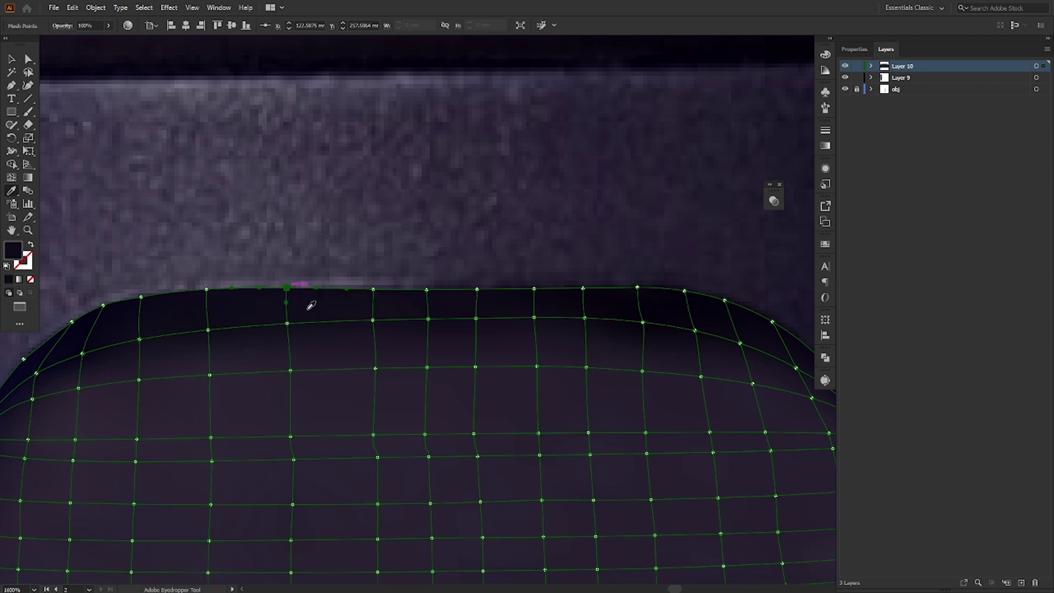
ctrl+click(207, 288)
ctrl+click(287, 279)
- Hide the obj photo layer to inspect the recess mesh on its own, and show the photo again
scroll(440, 288, down, 4)
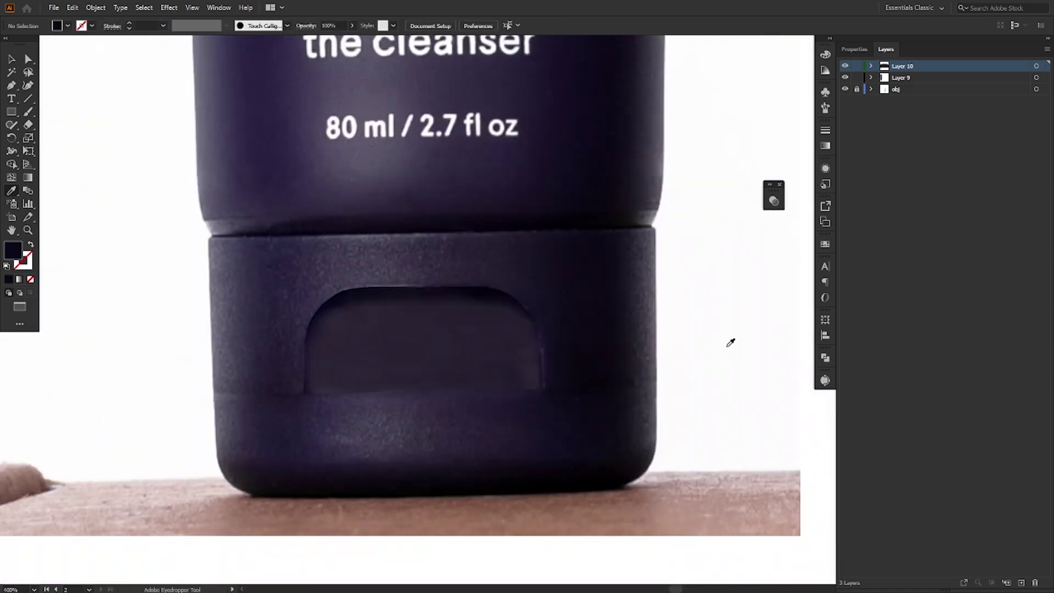
scroll(731, 342, down, 2)
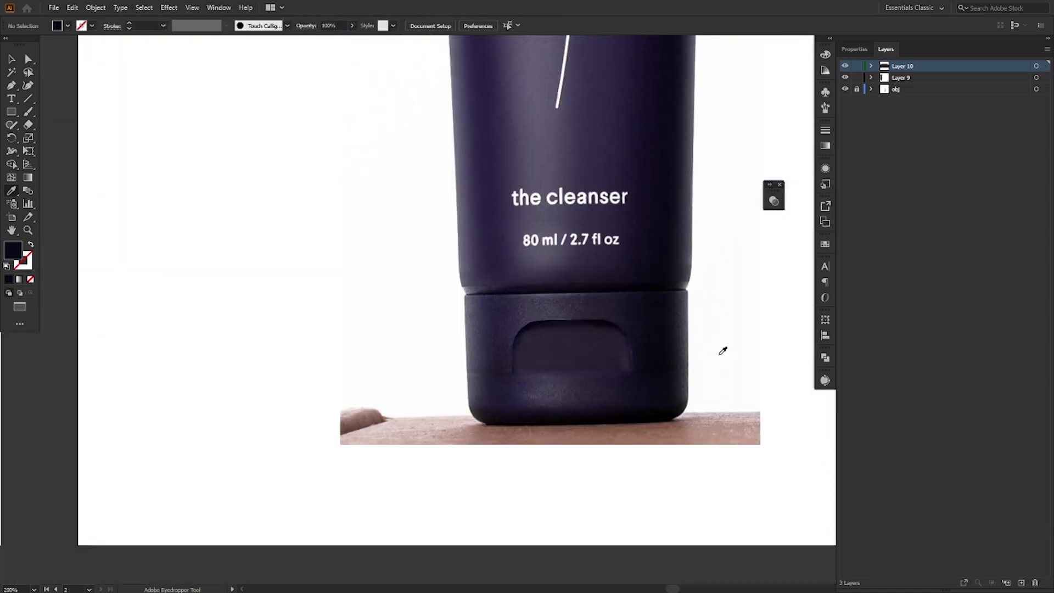
drag(711, 346, 662, 338)
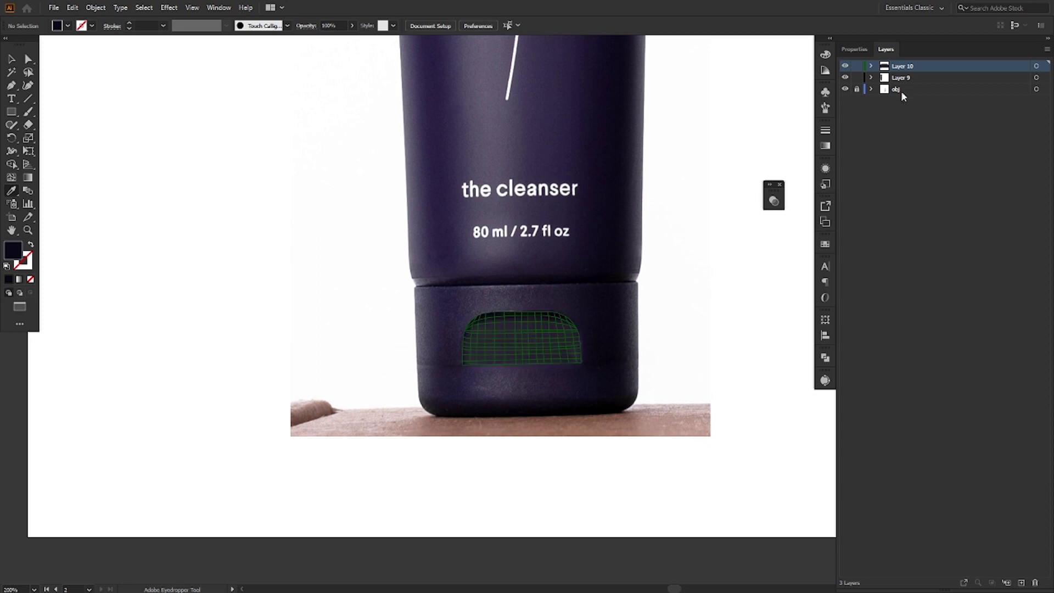
click(846, 89)
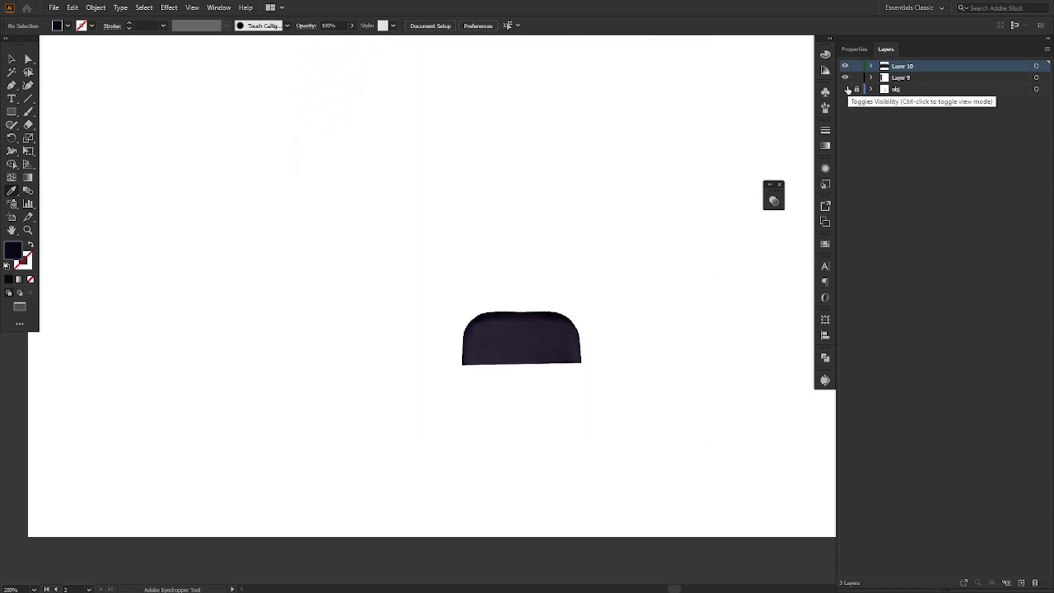
scroll(566, 386, down, 3)
scroll(566, 383, up, 1)
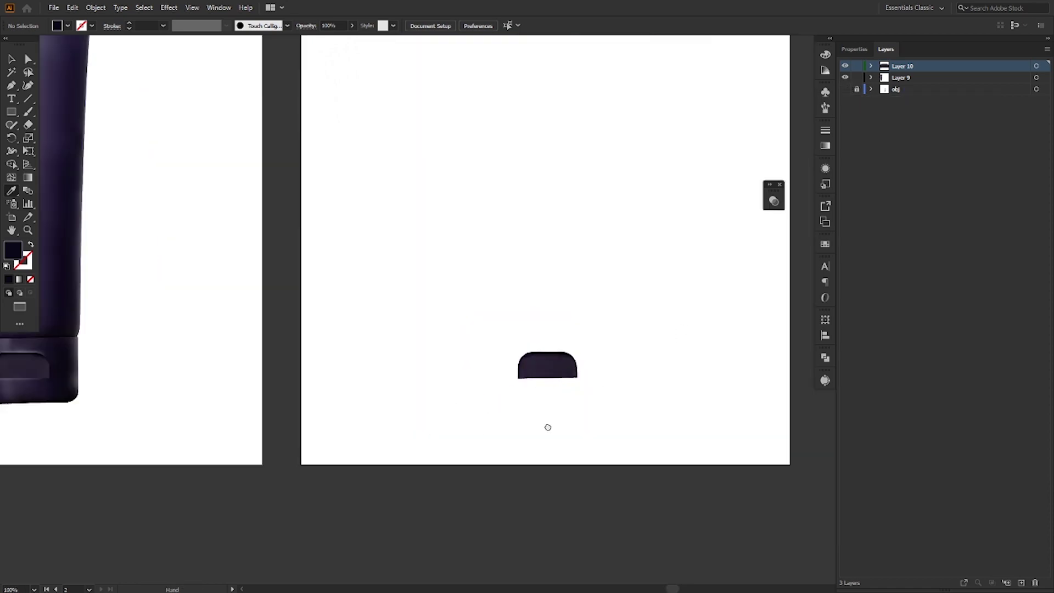
drag(548, 427, 347, 404)
scroll(607, 407, up, 1)
click(845, 90)
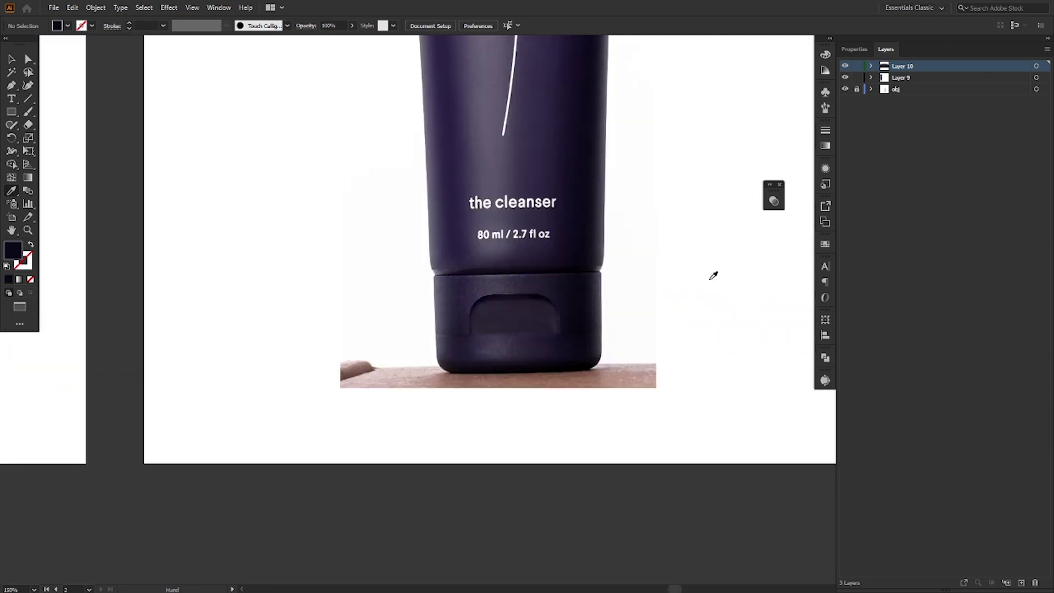
scroll(503, 330, up, 4)
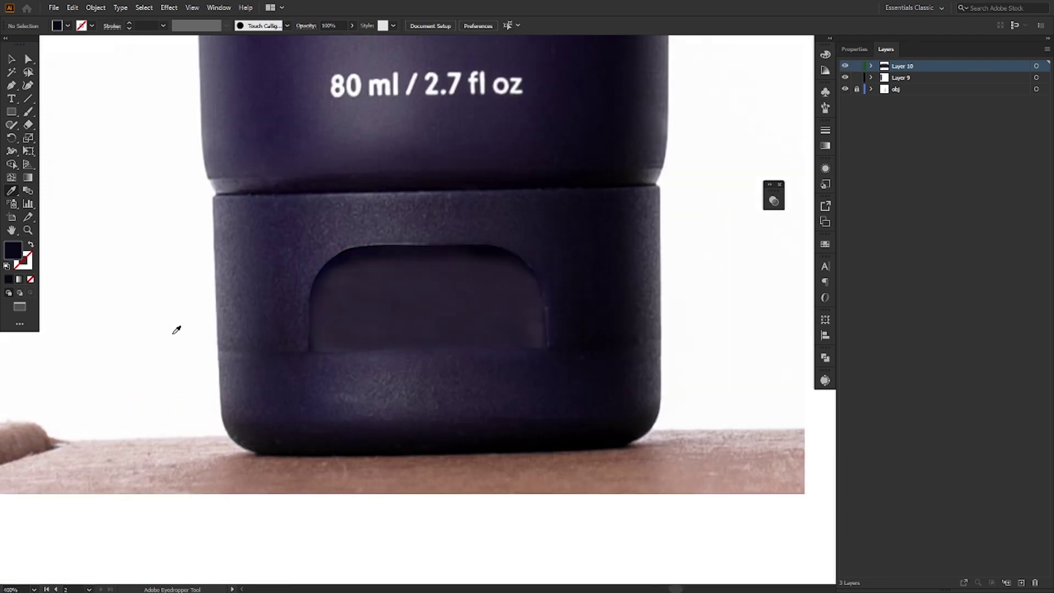
- Hide Layer 10 and draw a rectangle about 57 by 31 mm over the cap on a new layer, displayed as outlines
click(846, 66)
click(1022, 583)
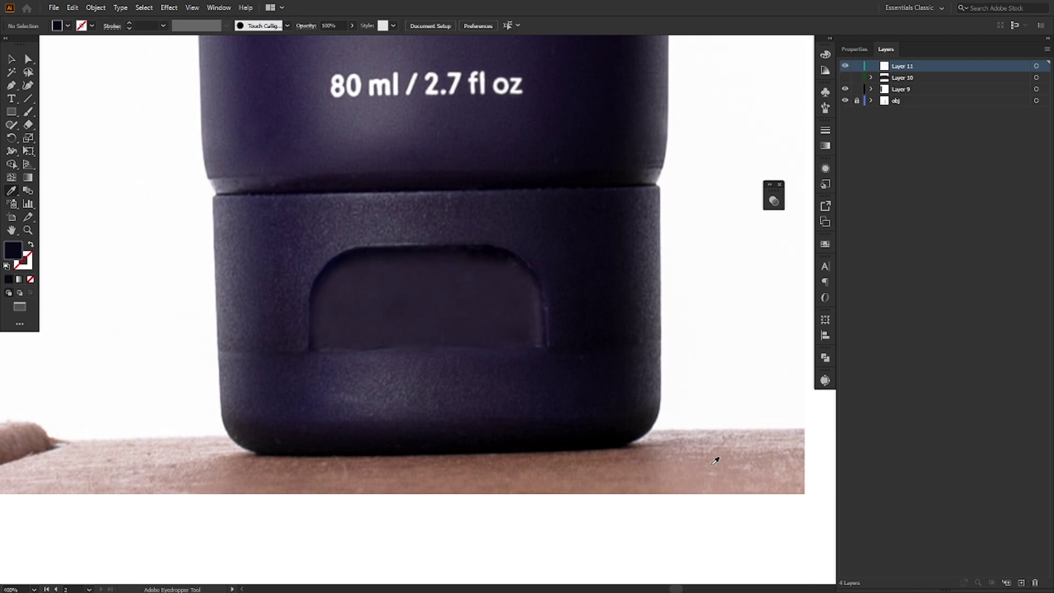
click(11, 111)
drag(212, 196, 666, 444)
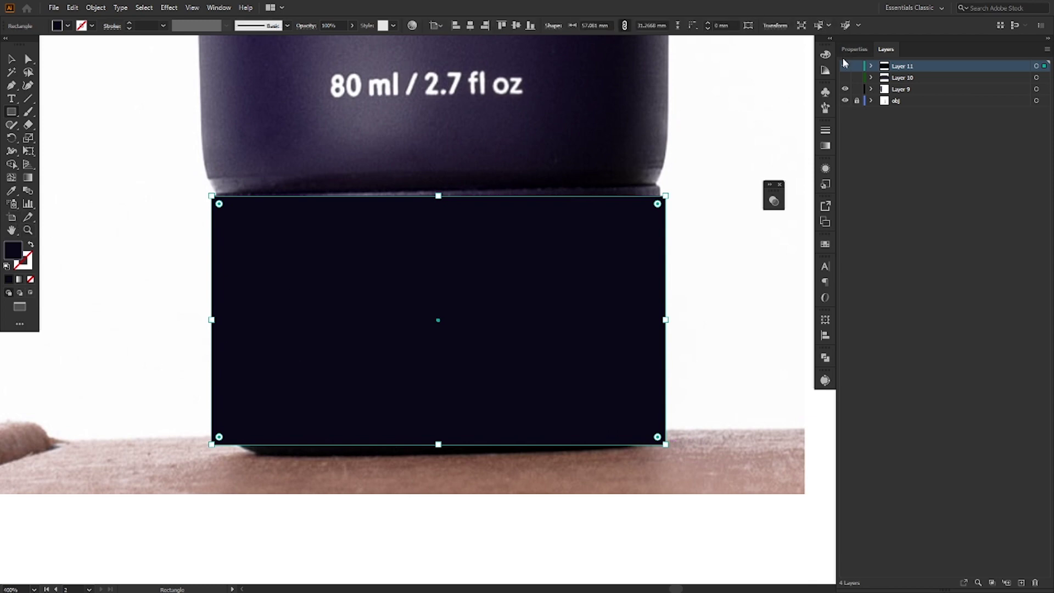
ctrl+click(846, 66)
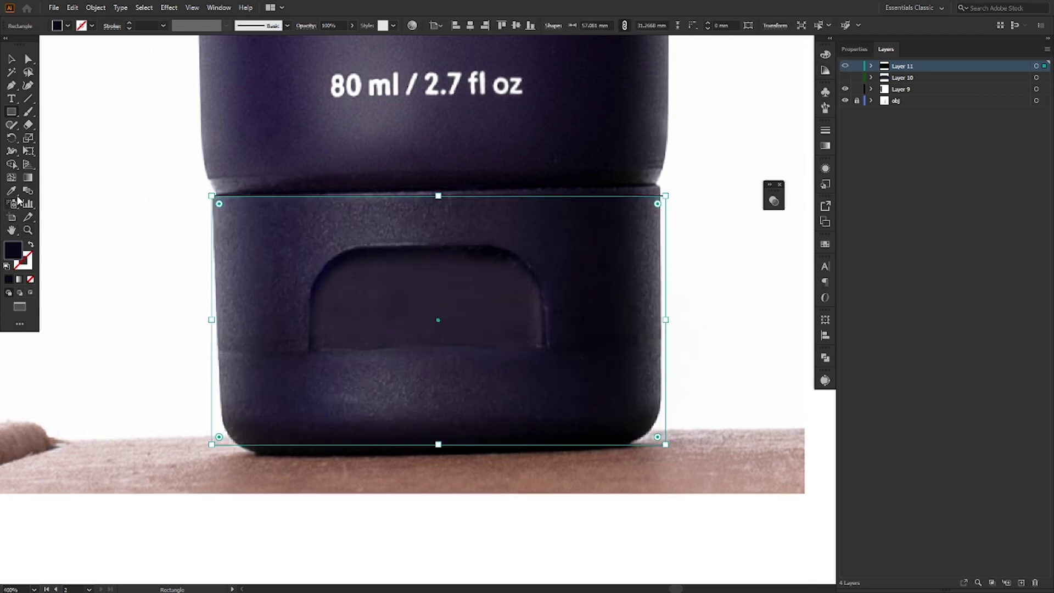
- Use the Mesh tool to move the rectangle's upper-left corner onto the cap's upper-left corner
click(11, 179)
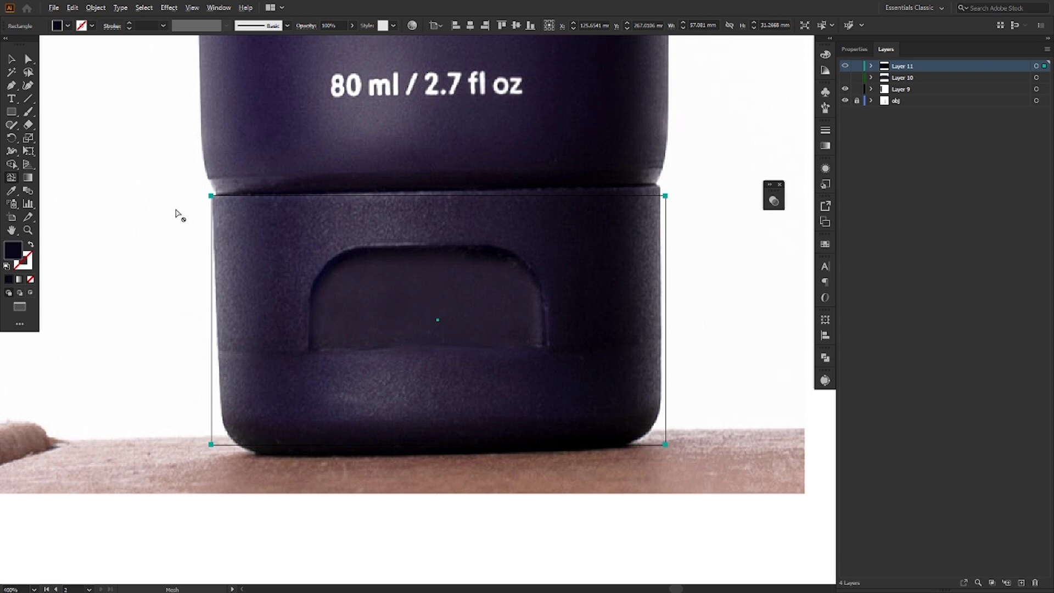
scroll(217, 204, up, 5)
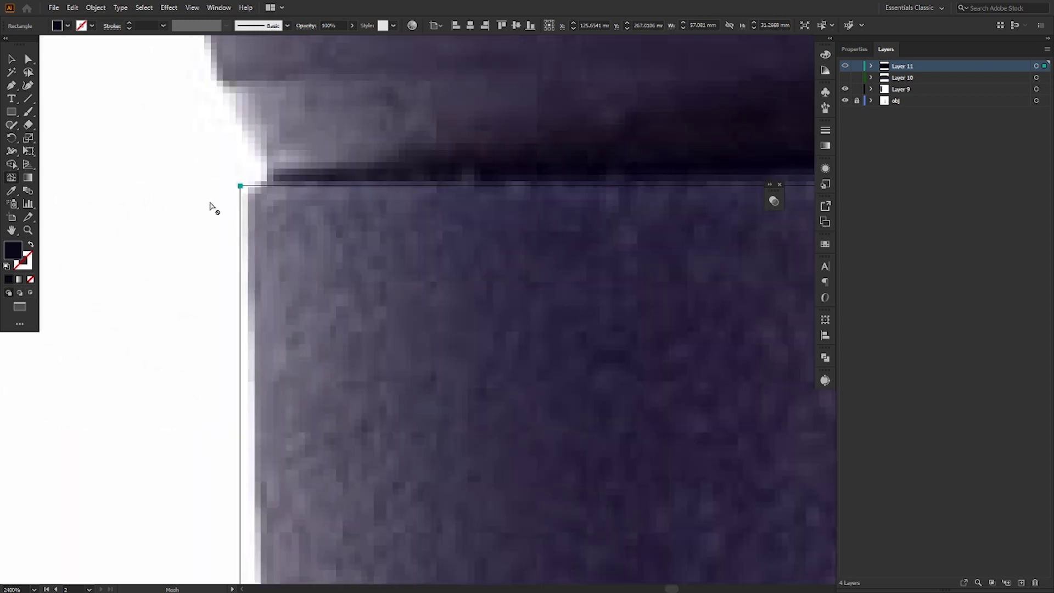
click(240, 187)
scroll(224, 190, up, 2)
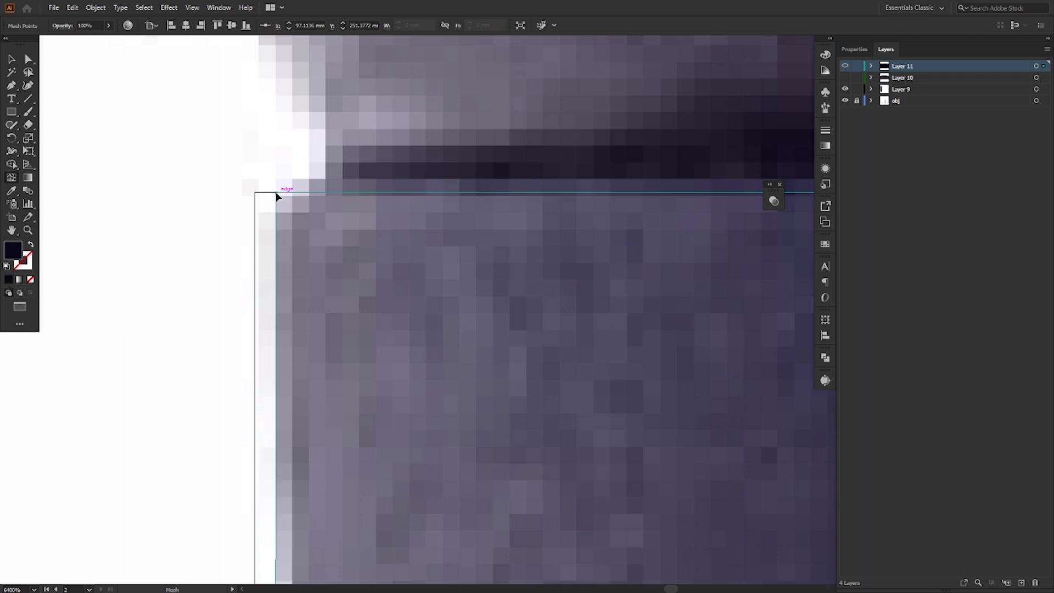
scroll(252, 202, down, 9)
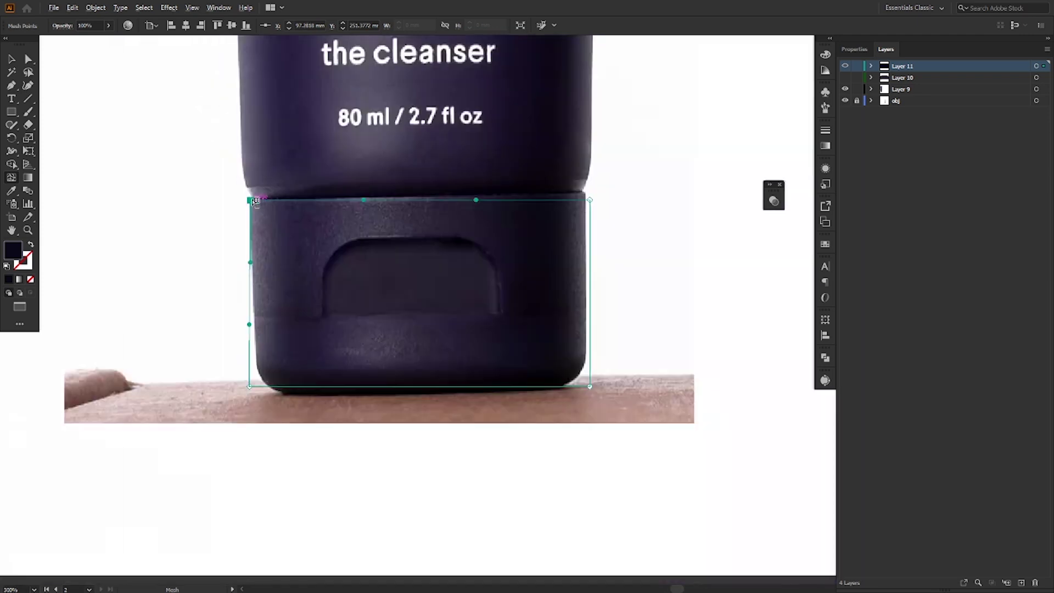
- Bend the rectangle's top edge upward along the cap's rim and move its upper-right corner onto the cap's upper-right corner
scroll(309, 183, up, 2)
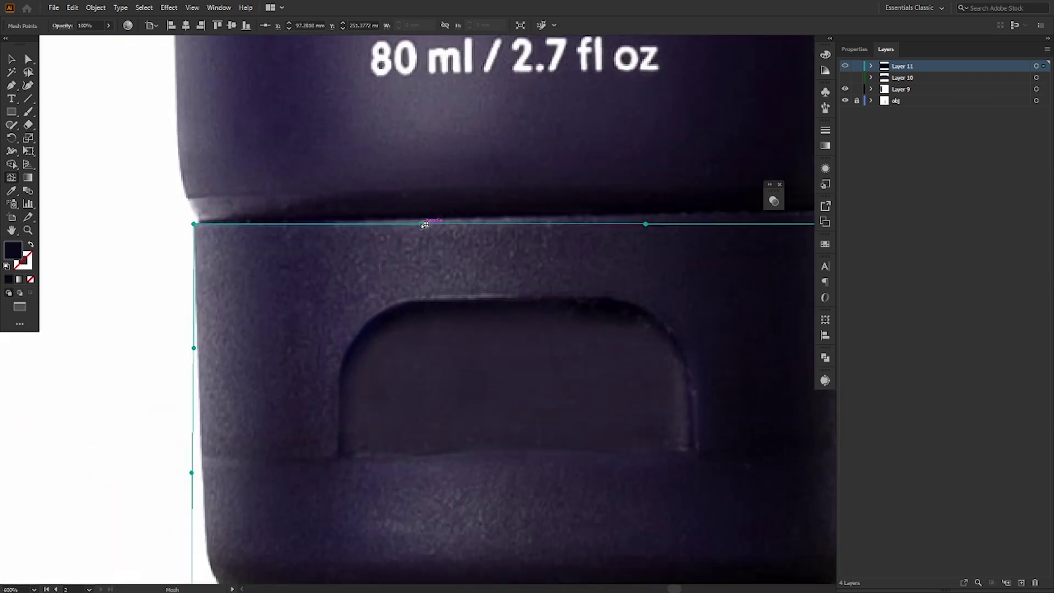
drag(422, 224, 413, 213)
key(space)
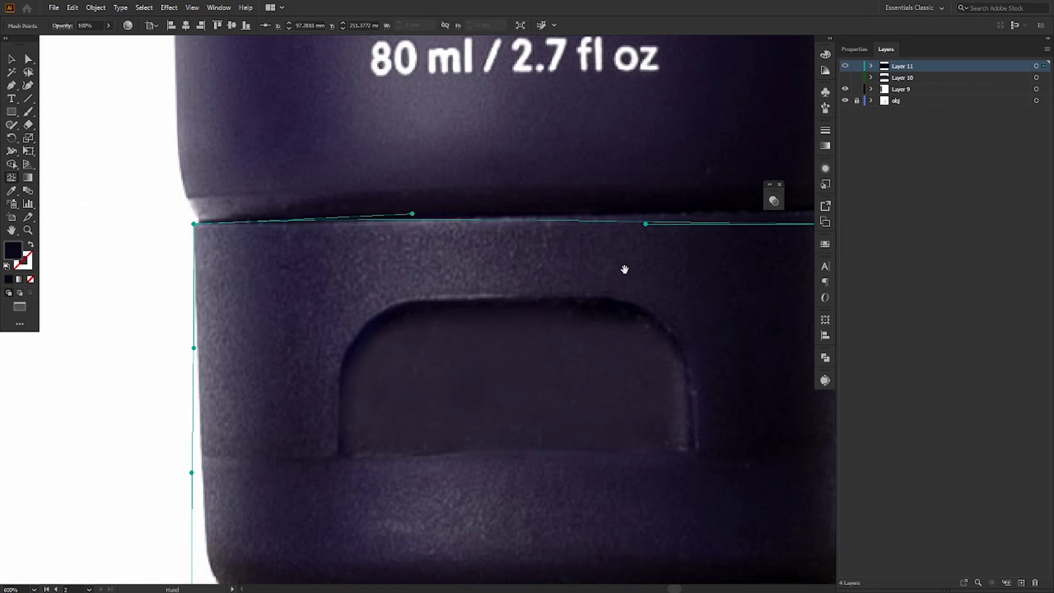
drag(624, 270, 358, 271)
drag(607, 225, 599, 214)
- Move the cap outline's lower-right corner slightly inward and up, closer to the cap's side
key(space)
drag(601, 508, 631, 358)
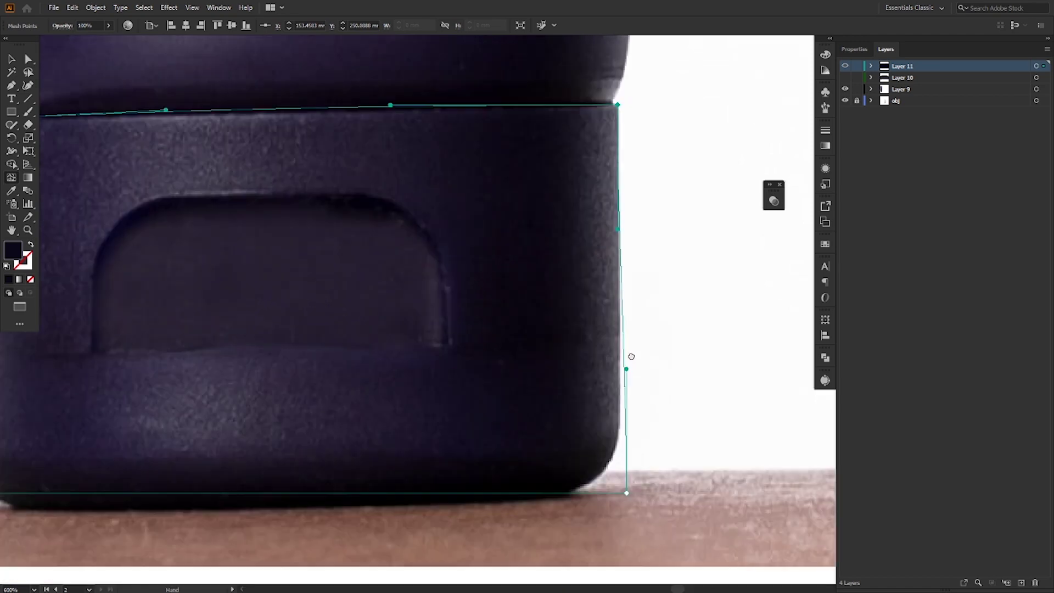
drag(635, 449, 629, 446)
key(space)
drag(375, 441, 608, 421)
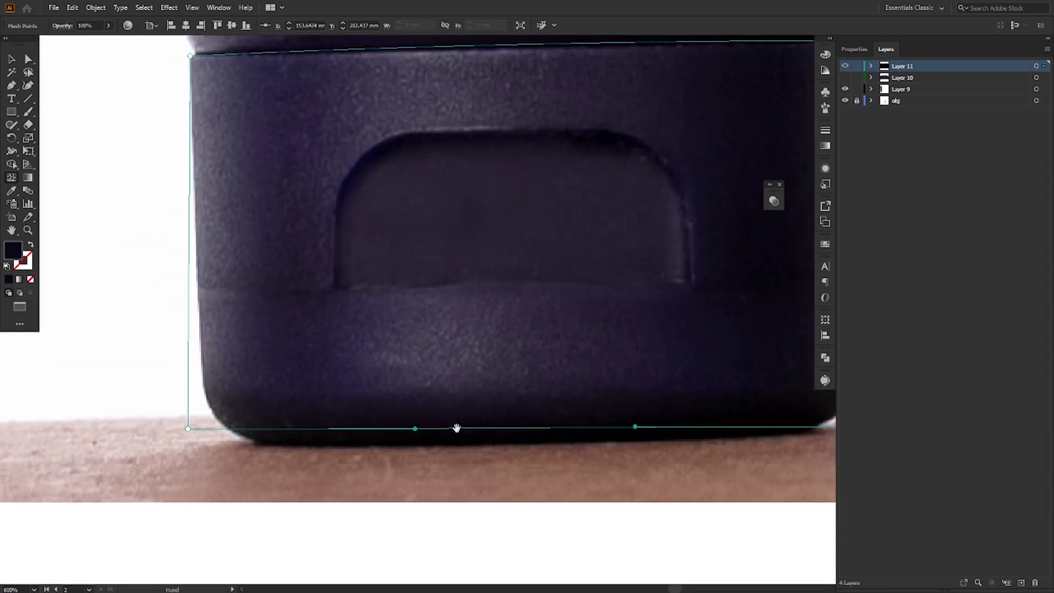
- Move the mesh rectangle's lower-left corner point onto the lower-left extent of the cap
drag(193, 431, 202, 446)
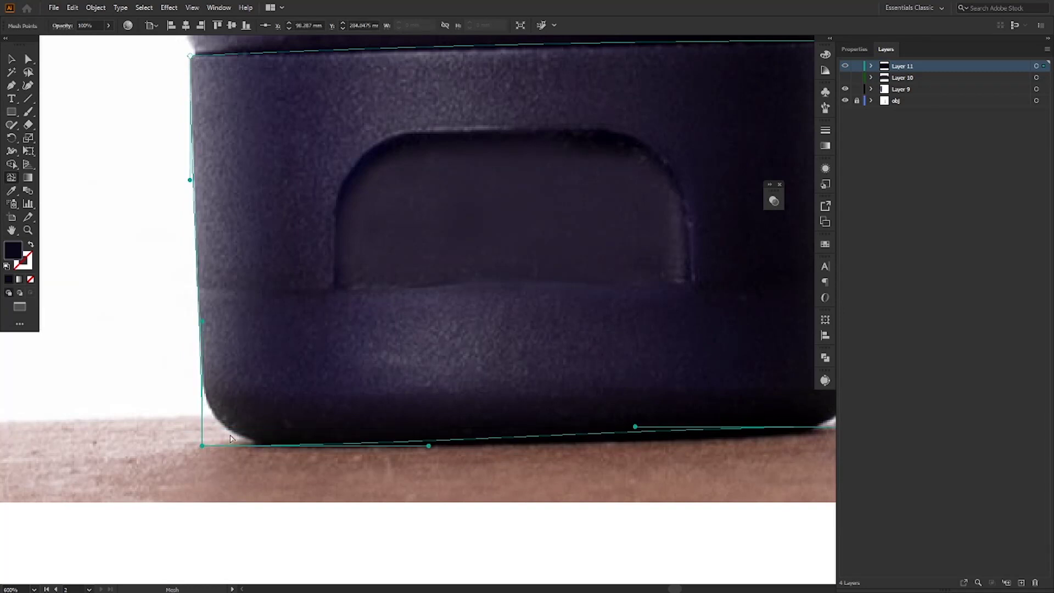
key(a)
click(155, 376)
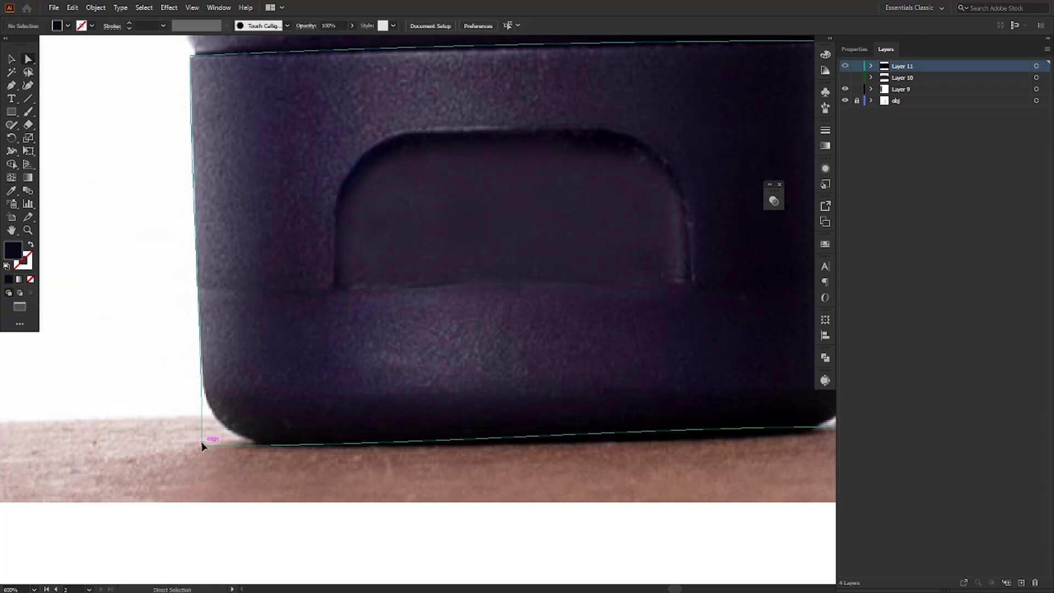
click(202, 446)
click(202, 446)
scroll(225, 416, down, 2)
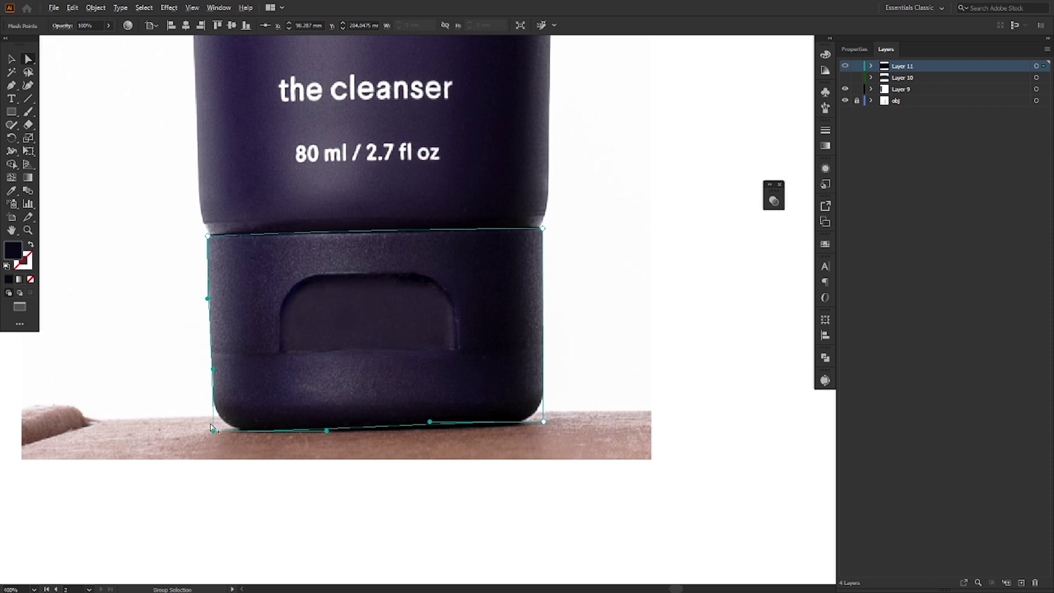
scroll(212, 428, up, 6)
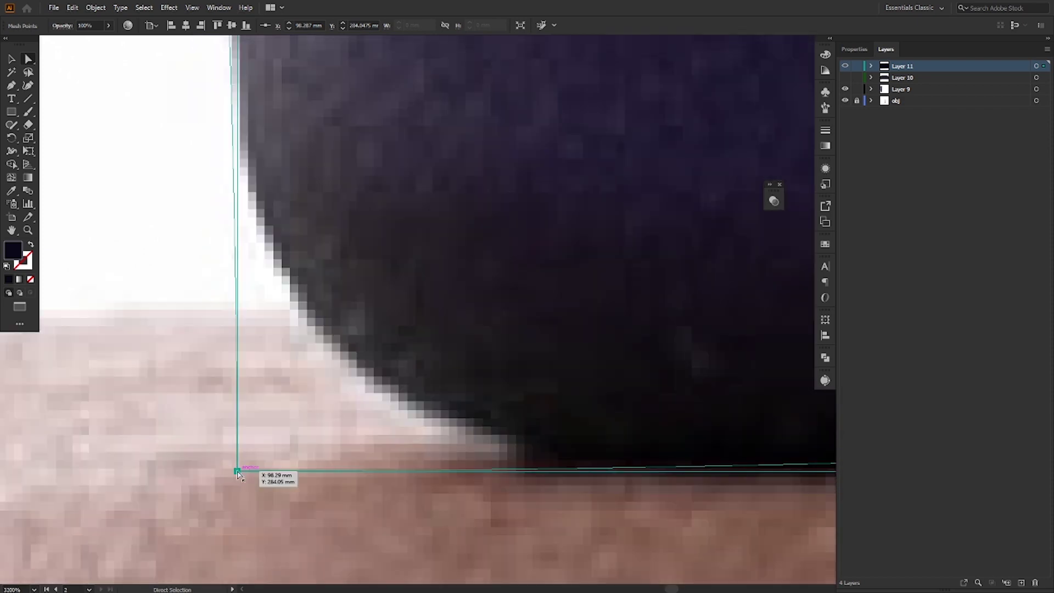
- Try to curve the mesh outline around the cap's rounded lower-left corner by moving its corner point and handles
drag(238, 474, 341, 356)
key(ctrl+z)
drag(240, 473, 731, 560)
key(p)
key(a)
key(space)
drag(215, 172, 340, 347)
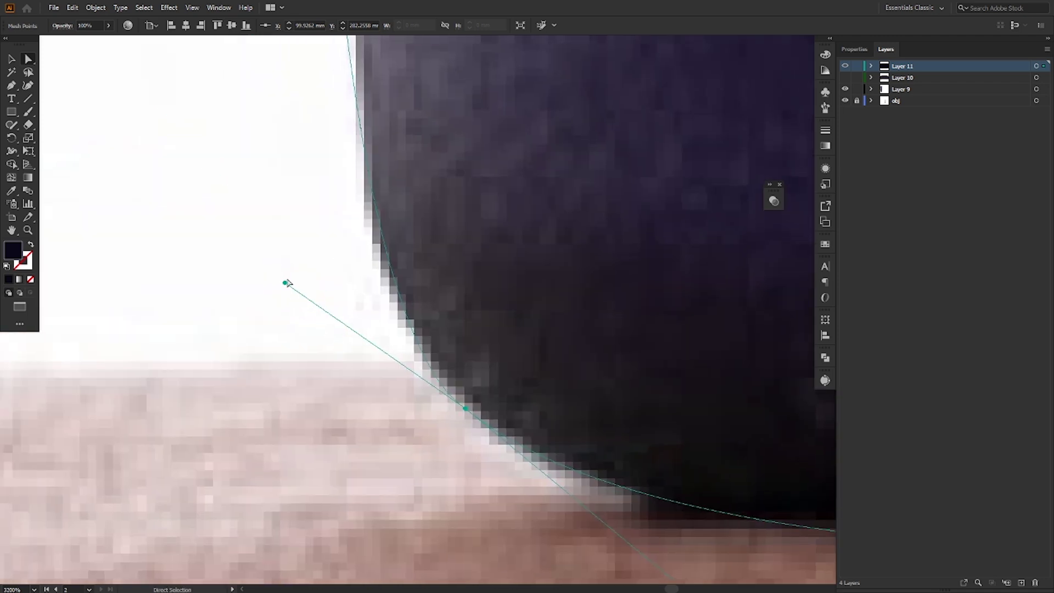
drag(285, 284, 238, 226)
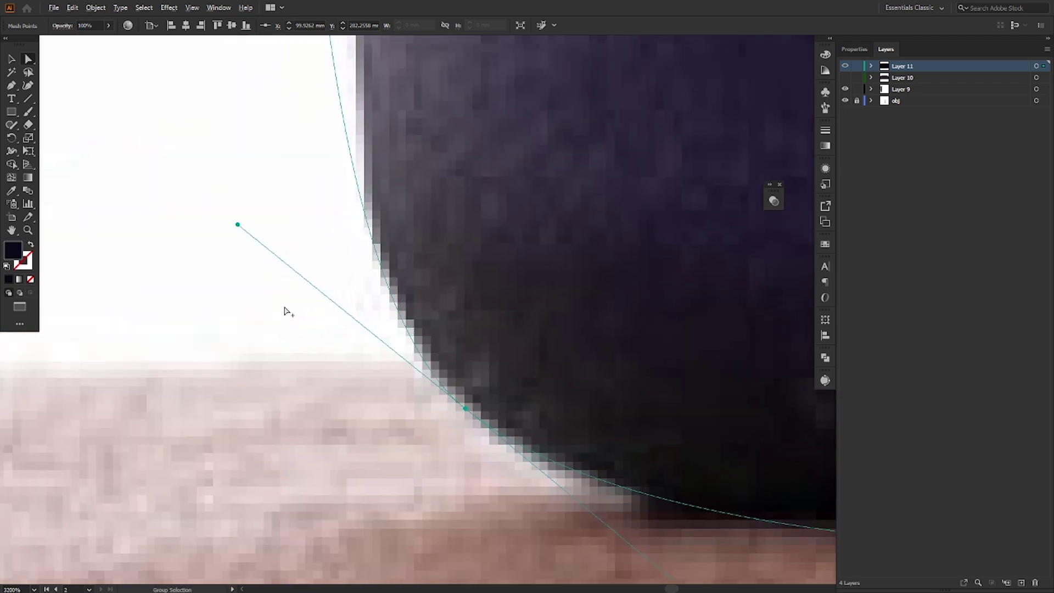
- Undo the changes made to the mesh outline's lower-left corner
scroll(285, 308, down, 3)
scroll(285, 311, down, 5)
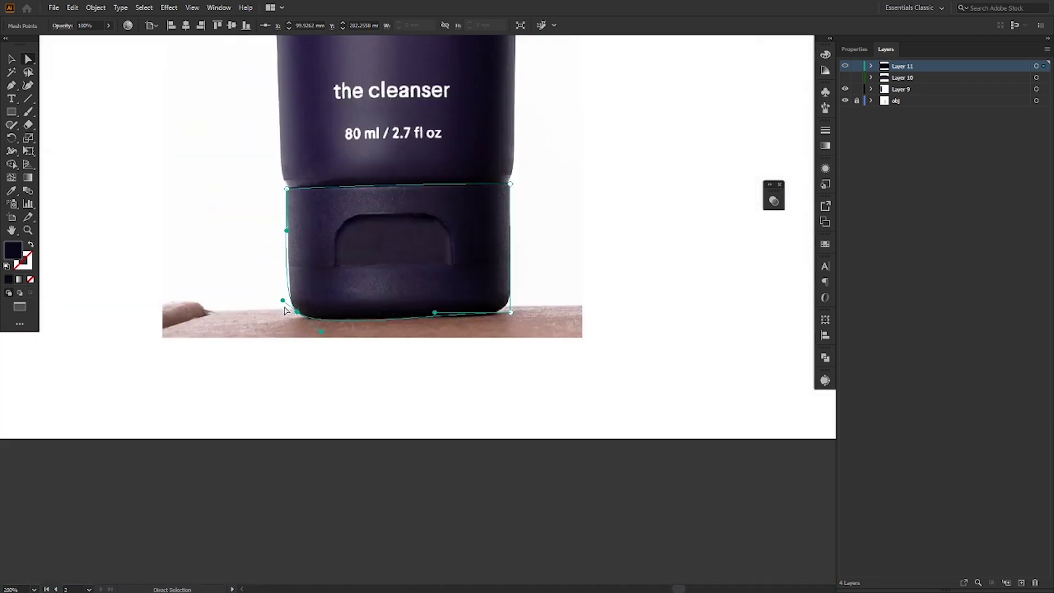
click(285, 312)
key(Delete)
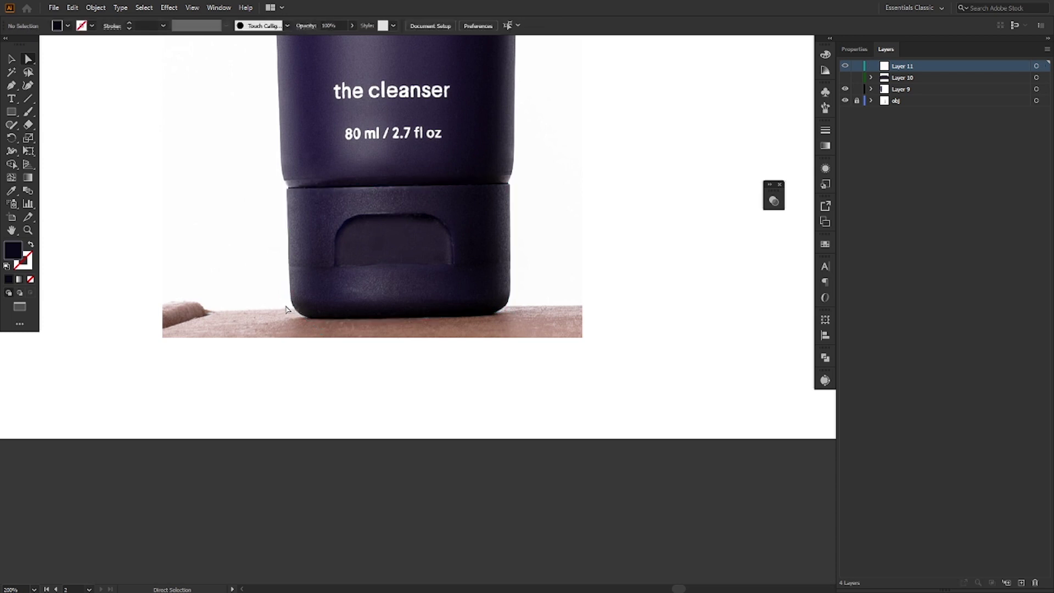
key(ctrl+z)
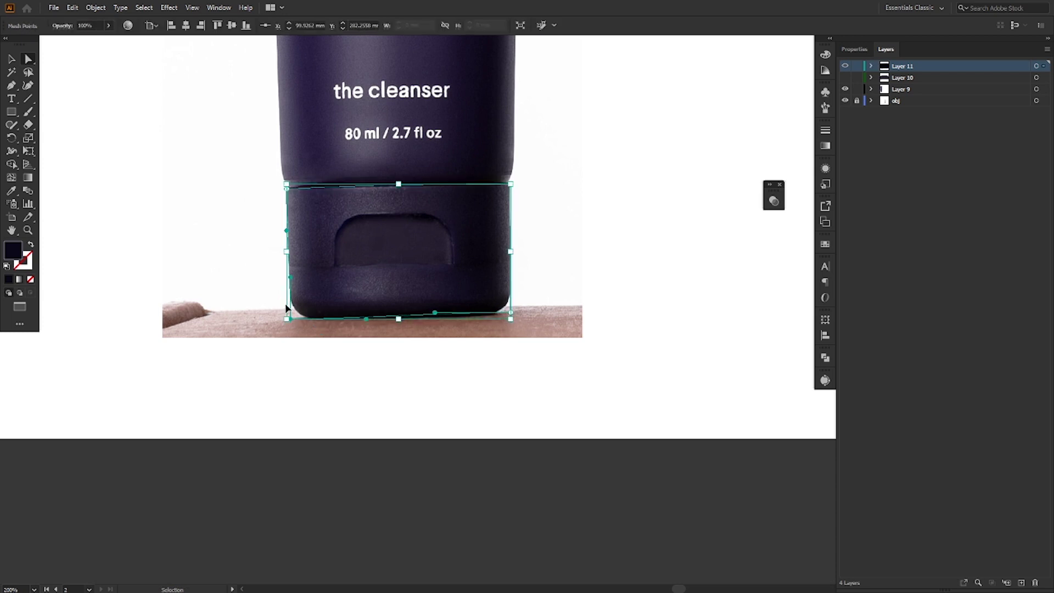
key(ctrl+z)
key(ctrl+z)
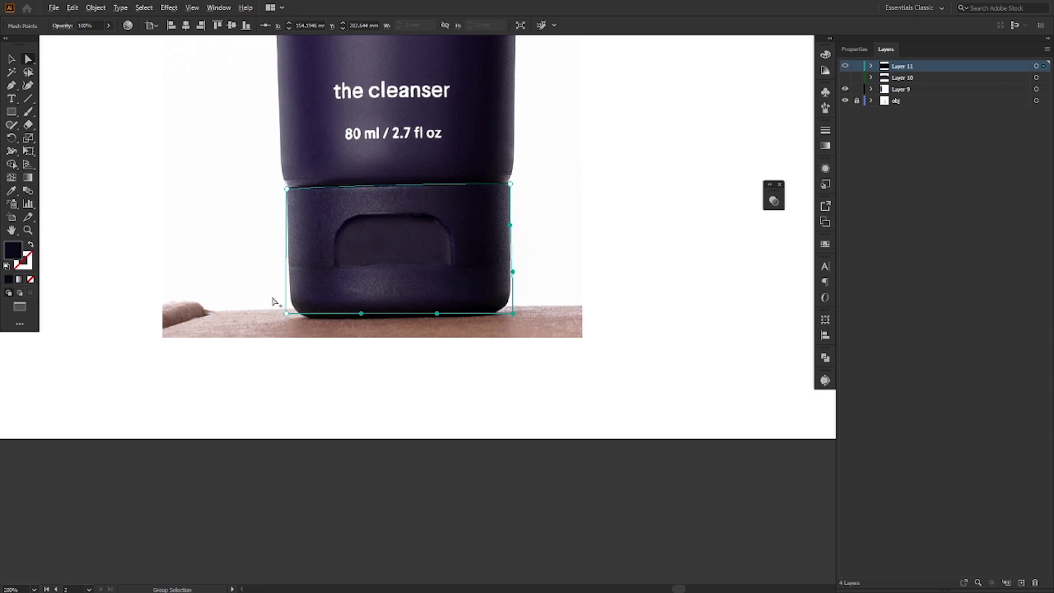
- Try again to place the mesh outline's lower-left corner against the cap, and undo the move
scroll(274, 302, up, 3)
scroll(311, 339, up, 4)
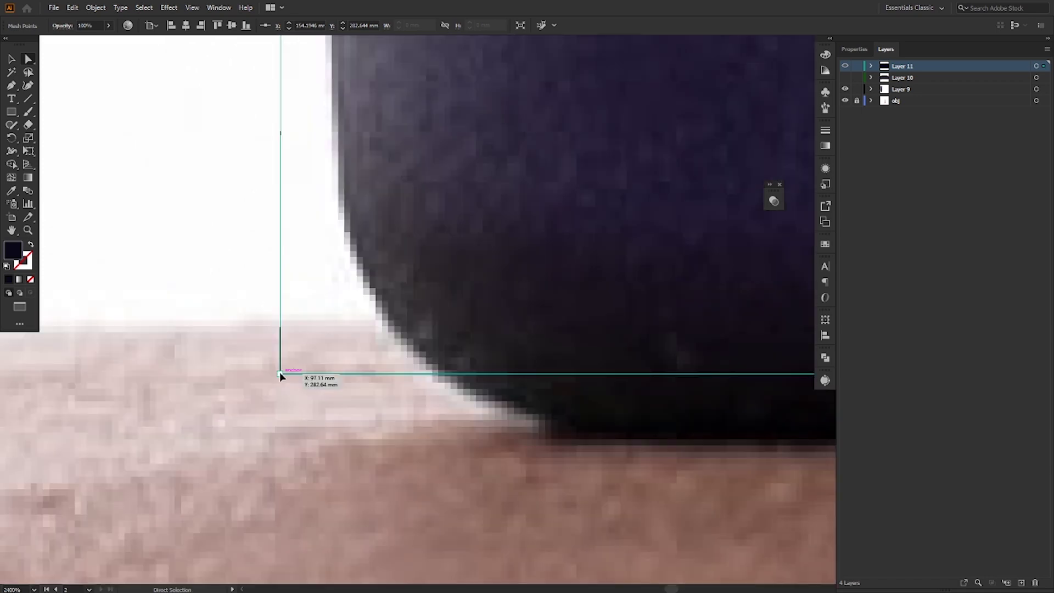
drag(282, 372, 344, 437)
scroll(198, 385, down, 4)
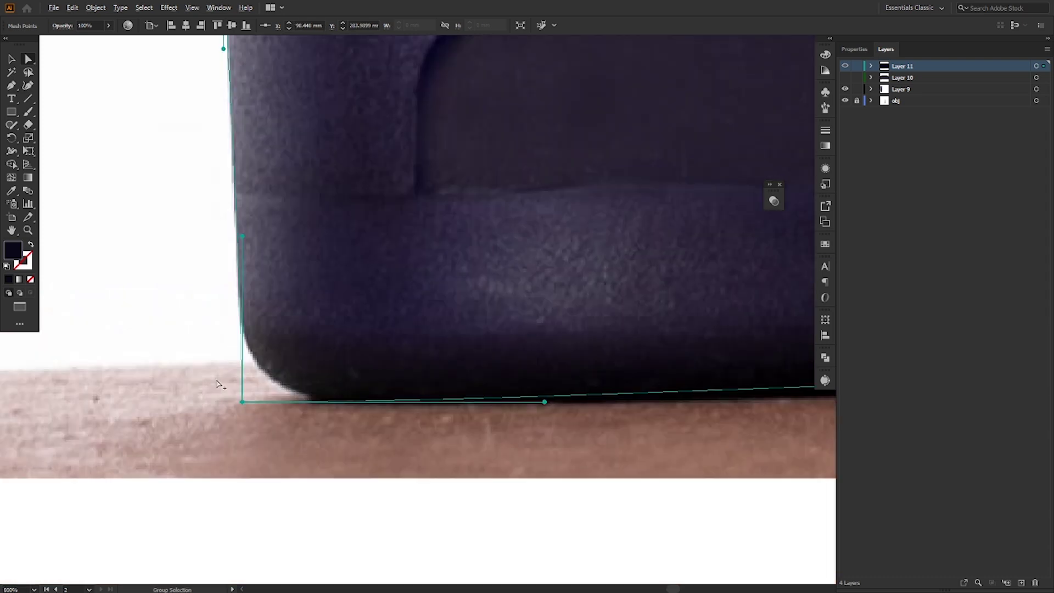
key(ctrl+z)
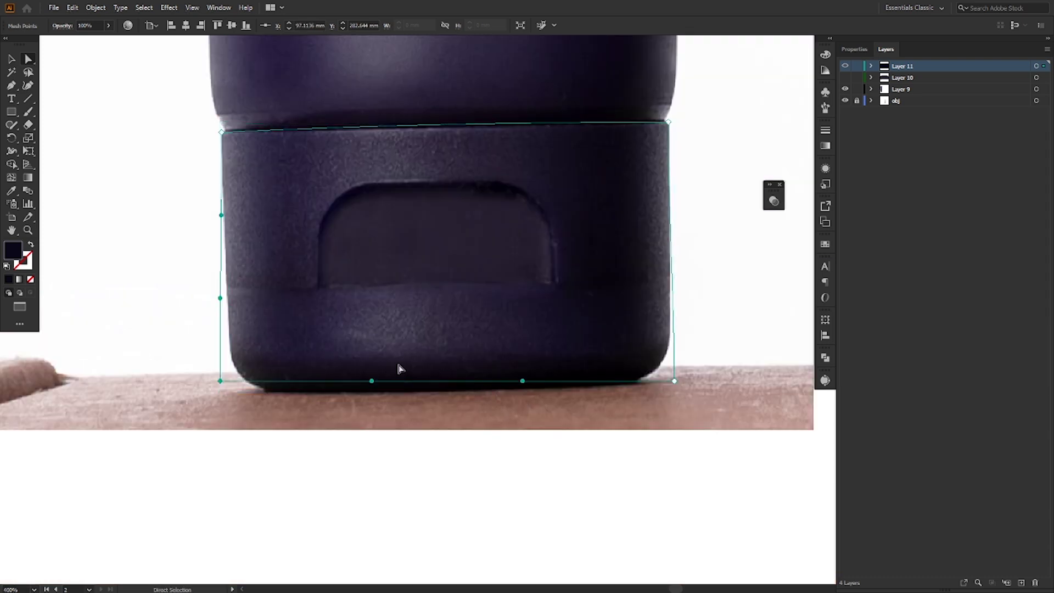
- Select the whole mesh rectangle over the cap and delete it from Layer 11
click(94, 168)
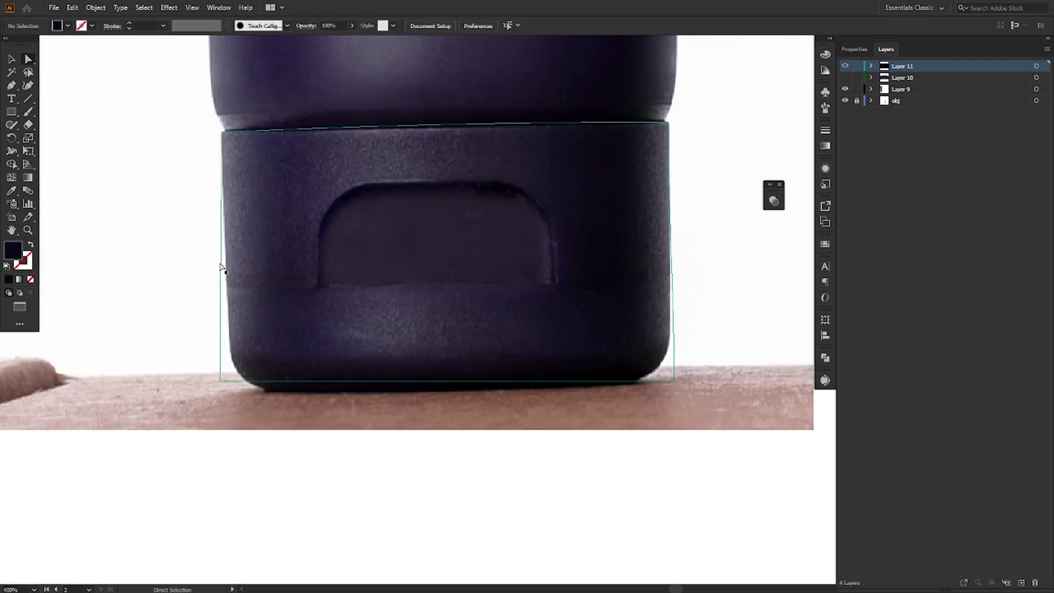
click(221, 266)
click(105, 181)
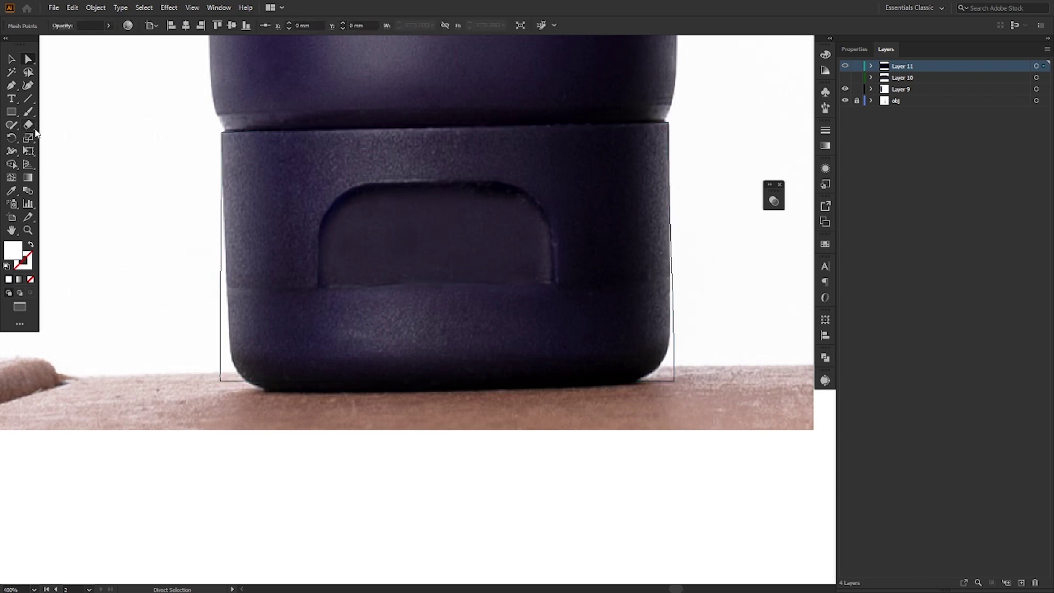
key(v)
click(220, 338)
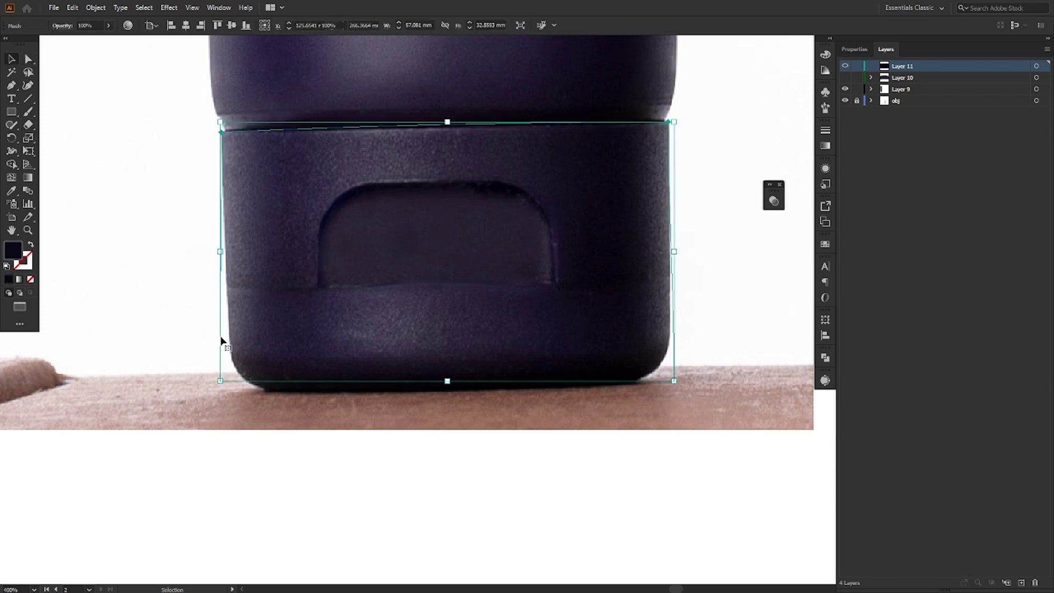
key(Delete)
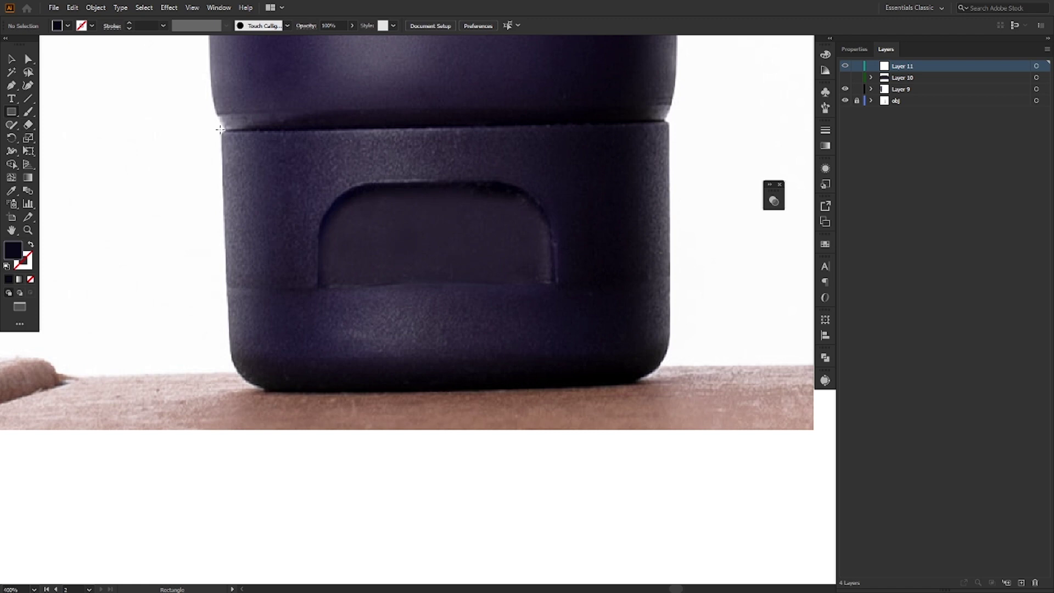
- Draw a rectangle about 56.5 by 34.1 mm over the cap and raise its upper-right corner to the cap's rim
drag(220, 129, 669, 400)
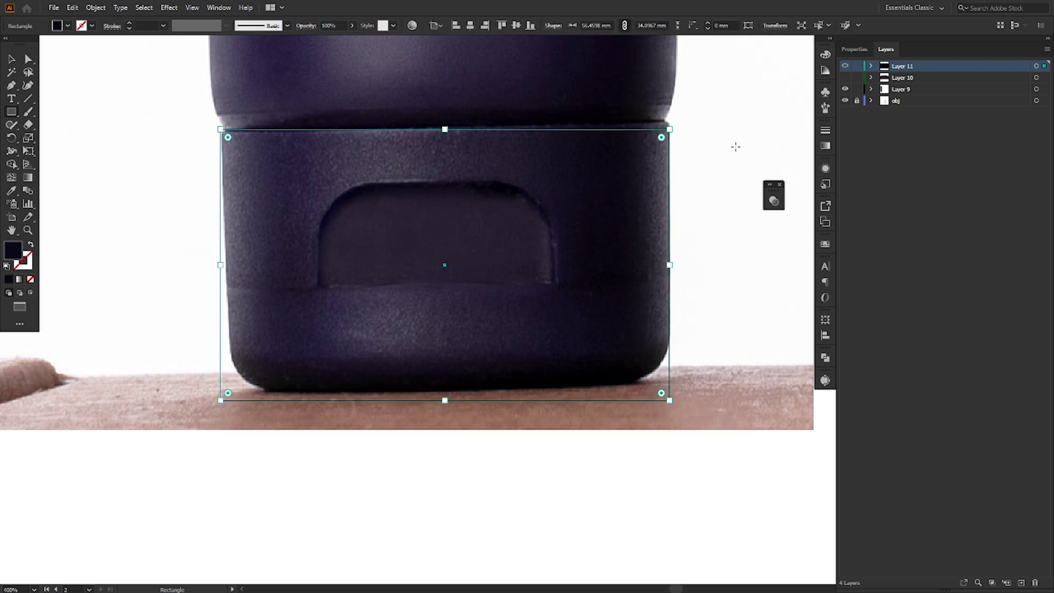
scroll(680, 128, up, 6)
key(a)
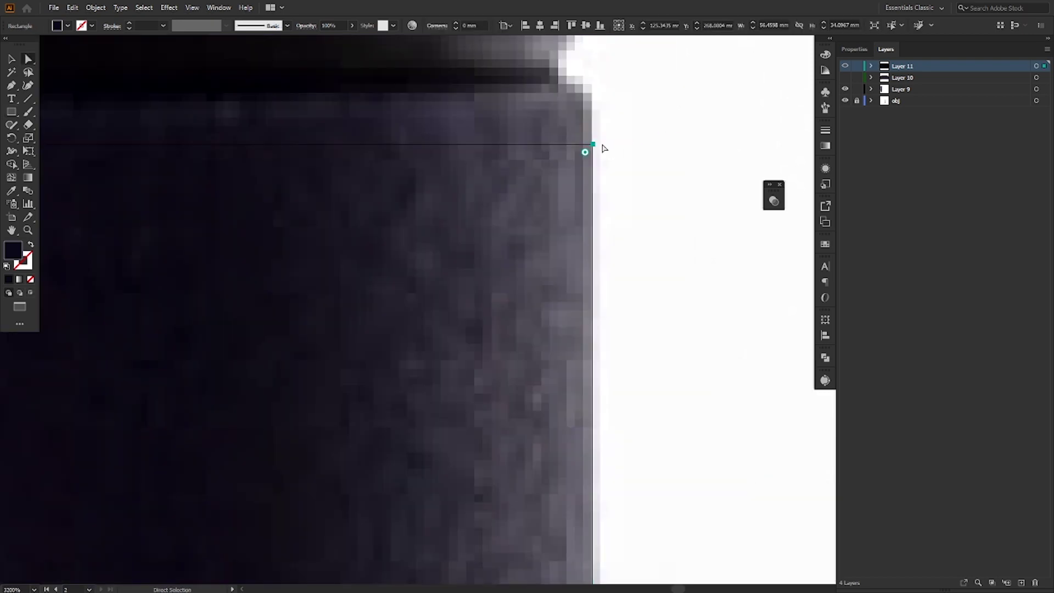
drag(593, 147, 594, 86)
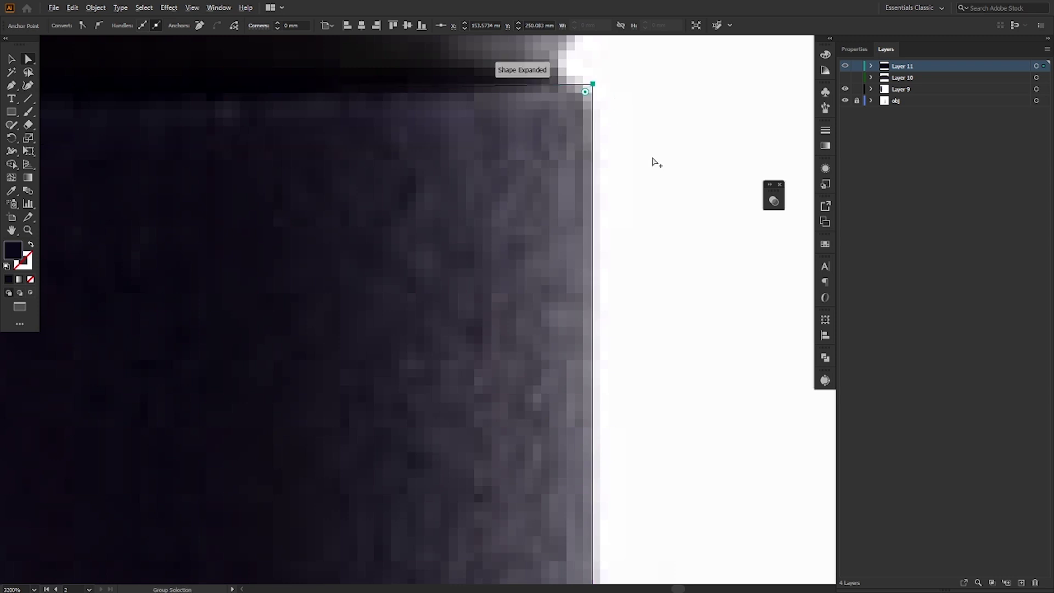
- Move the rectangle's upper-left and lower-left corner points onto the matching corners of the cap
scroll(655, 162, down, 5)
drag(283, 242, 812, 352)
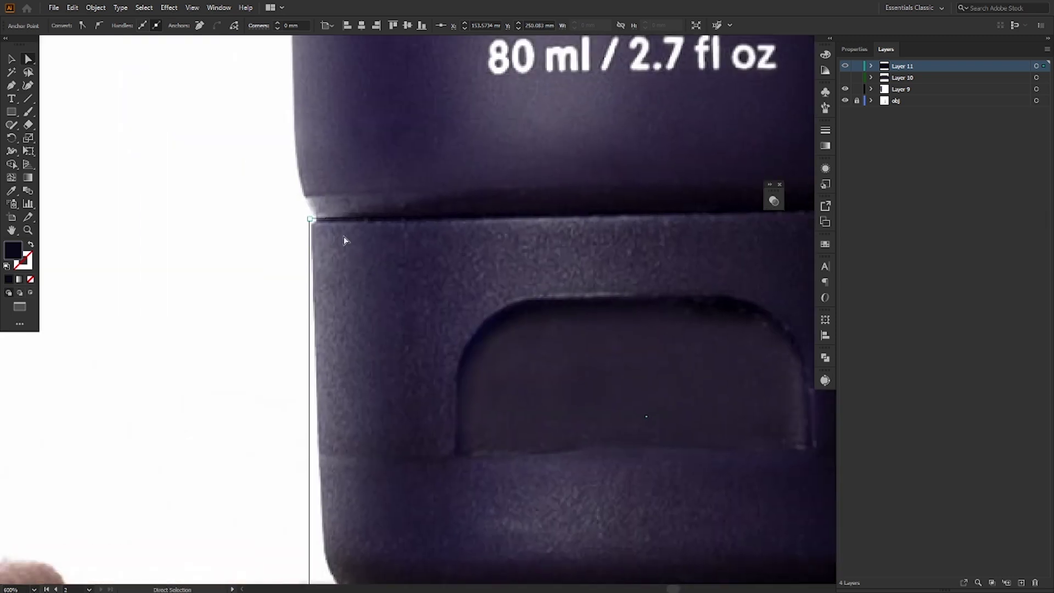
scroll(306, 215, up, 5)
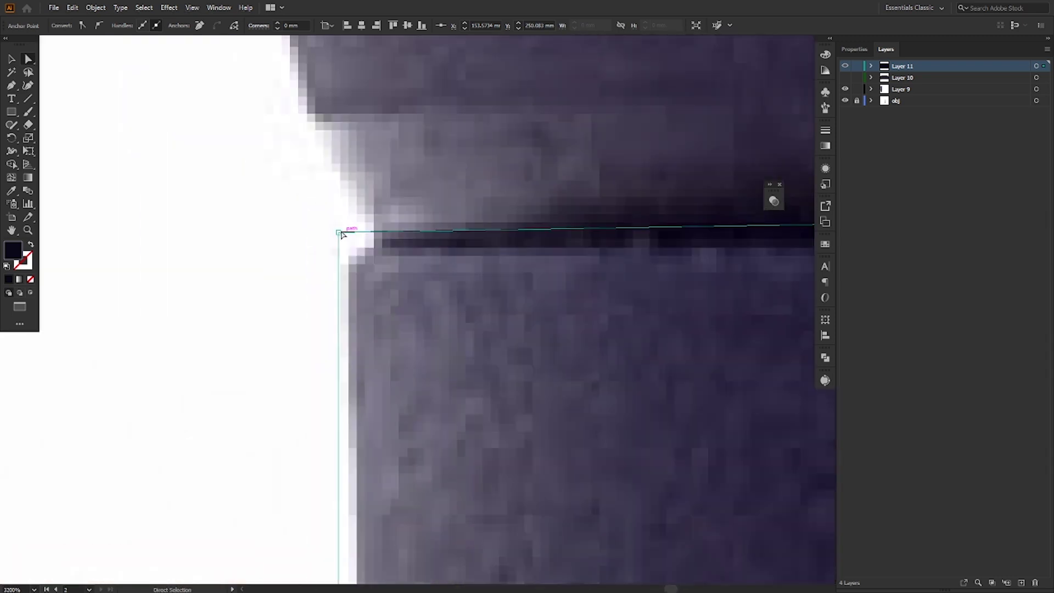
drag(346, 232, 349, 241)
scroll(315, 228, down, 4)
drag(384, 329, 327, 9)
scroll(261, 406, up, 1)
drag(259, 405, 291, 374)
scroll(188, 376, down, 3)
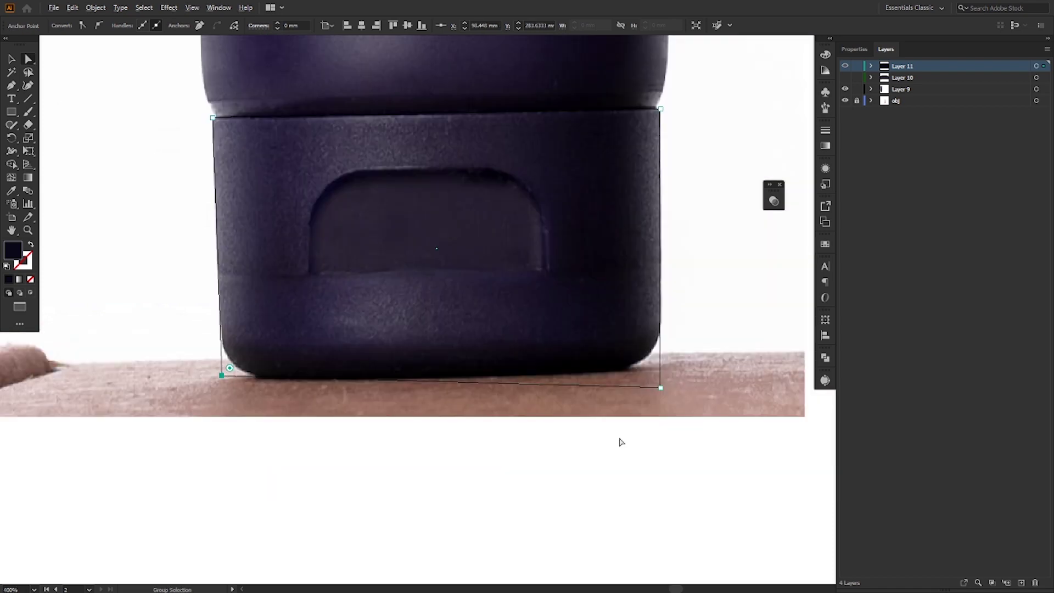
- Fit the rectangle's lower-right corner to the cap and round it with a radius of about 5.9 mm
scroll(648, 383, up, 3)
drag(690, 379, 559, 270)
scroll(691, 313, down, 2)
- Round the outline's lower-left corner with a radius of about 5.3 mm to follow the cap
drag(226, 366, 695, 432)
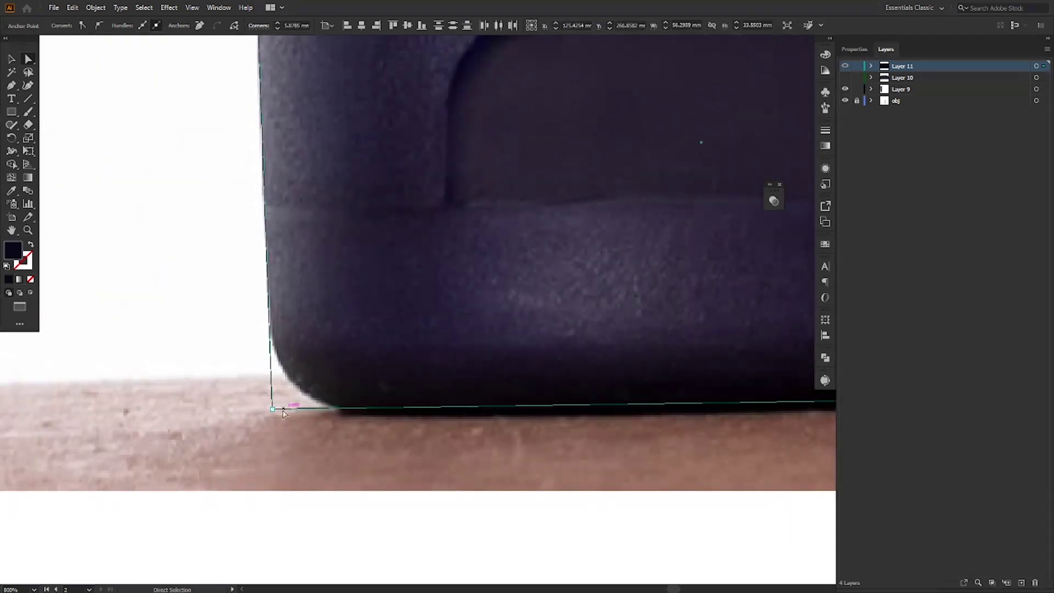
click(272, 409)
drag(295, 384, 359, 331)
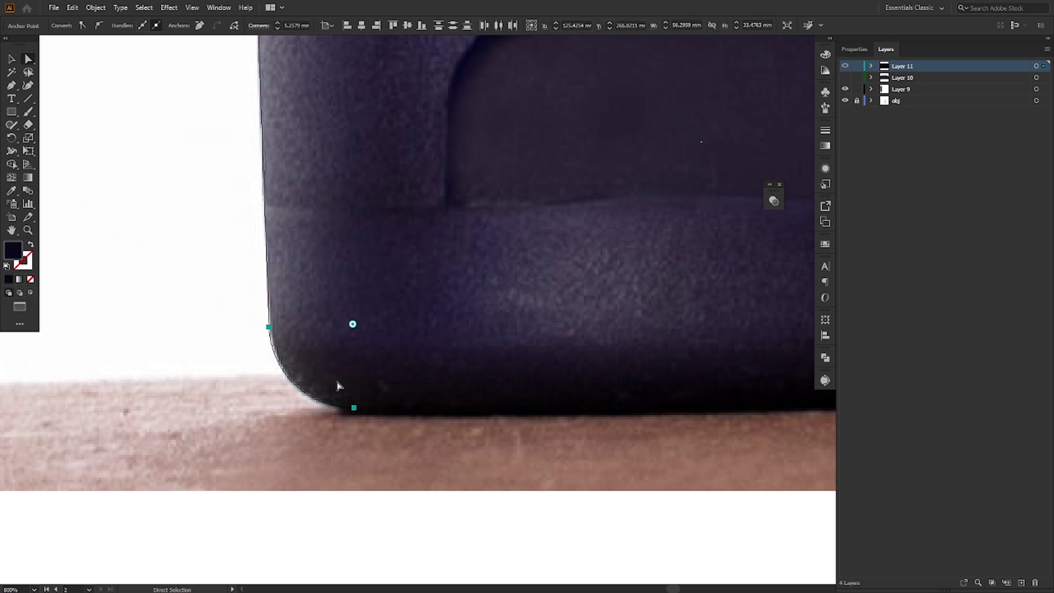
- Round the cap outline's upper-left corner slightly, with a radius of about 0.54 mm
scroll(273, 383, down, 2)
drag(315, 136, 328, 242)
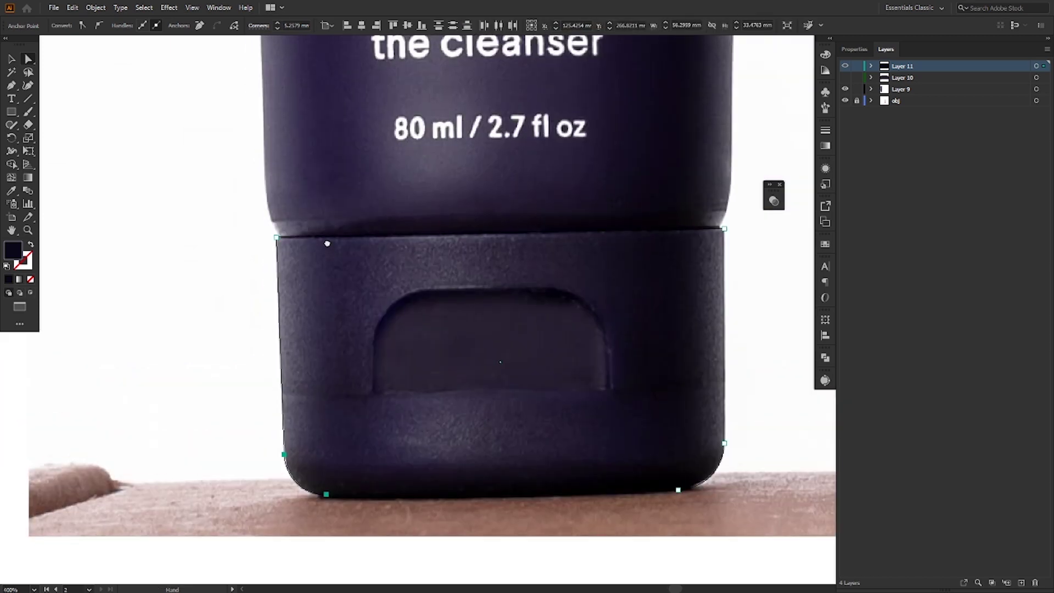
scroll(272, 241, up, 5)
scroll(289, 243, up, 2)
click(286, 237)
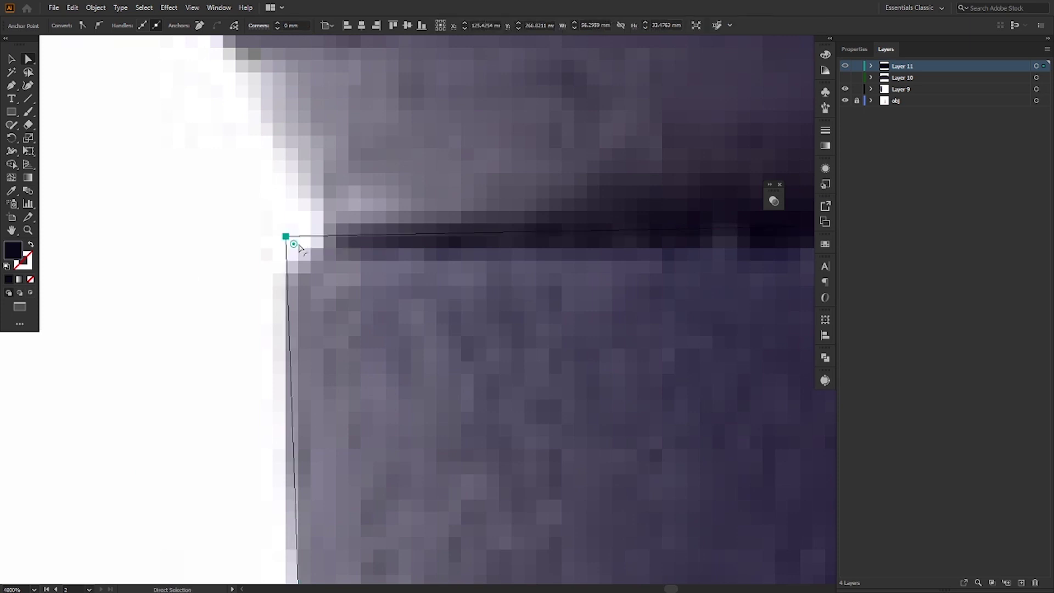
drag(293, 244, 339, 287)
- Round the cap outline's upper-right corner slightly, with a radius of about 0.34 mm
scroll(247, 267, down, 4)
drag(653, 305, 233, 365)
drag(648, 362, 135, 397)
scroll(699, 338, up, 3)
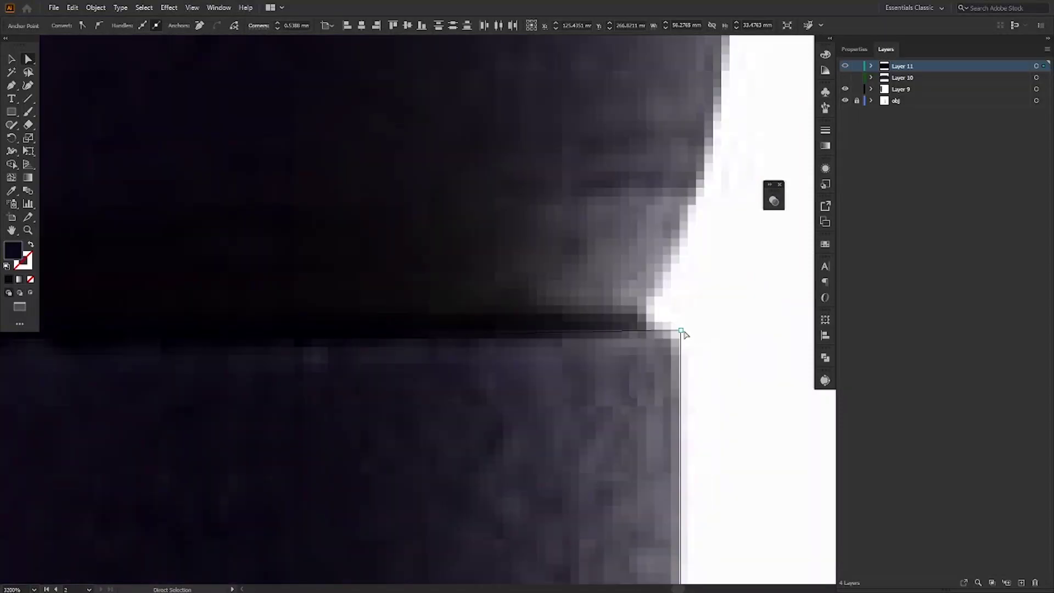
click(681, 331)
drag(673, 339, 658, 352)
scroll(708, 302, down, 3)
scroll(715, 322, down, 2)
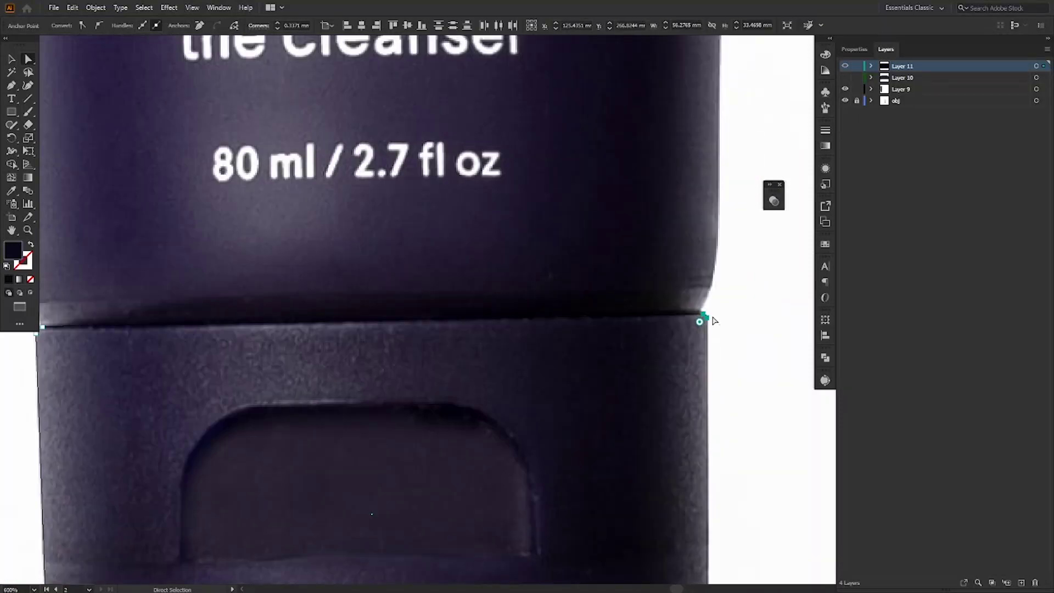
scroll(714, 321, down, 1)
drag(712, 506, 705, 399)
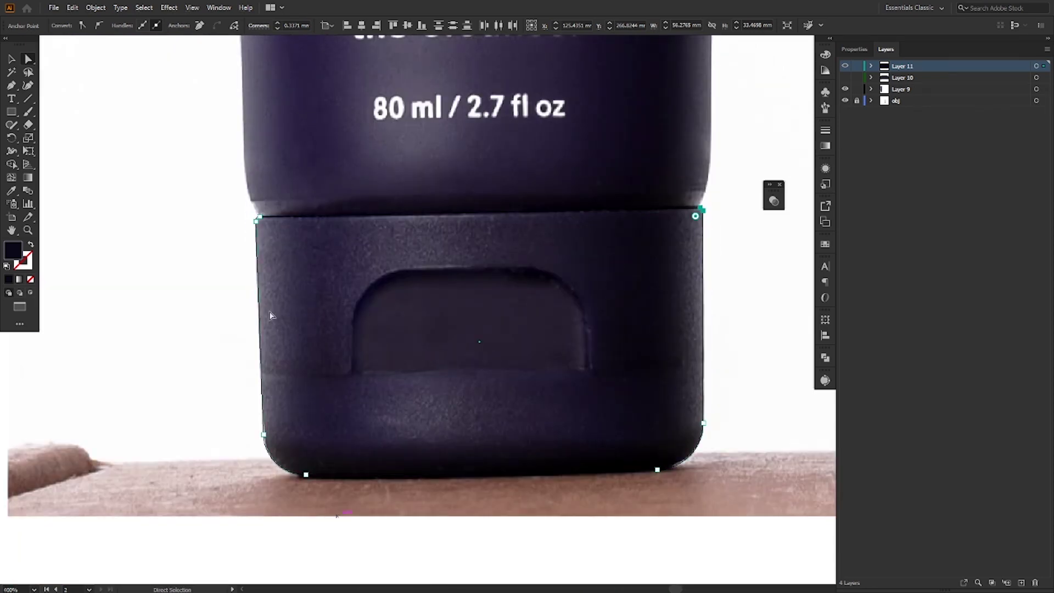
- Try to add a mesh point at the bottom anchor of the outline's rounded lower-left corner, and undo it
click(11, 178)
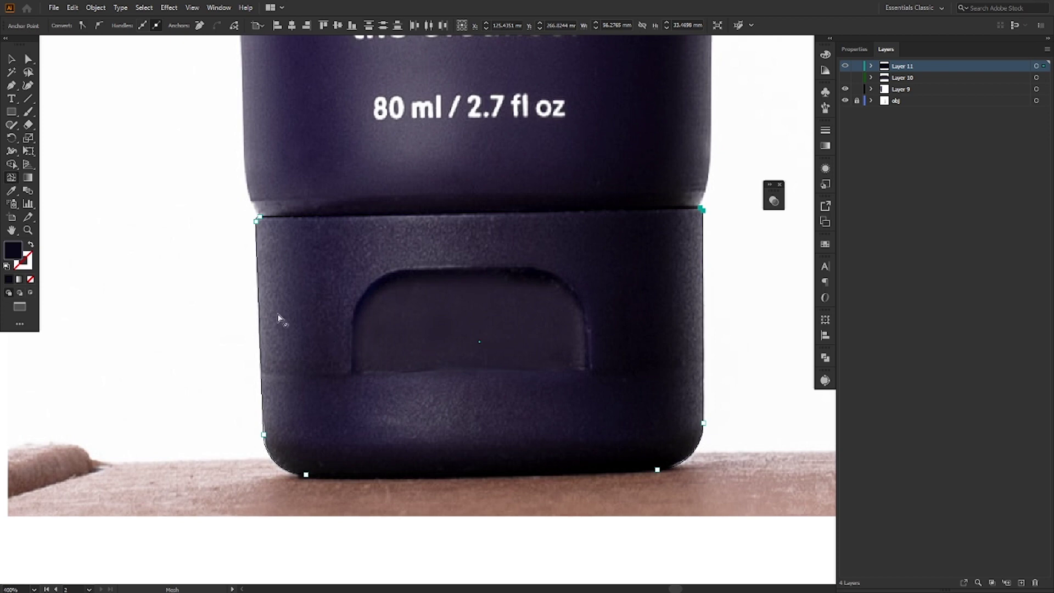
click(306, 474)
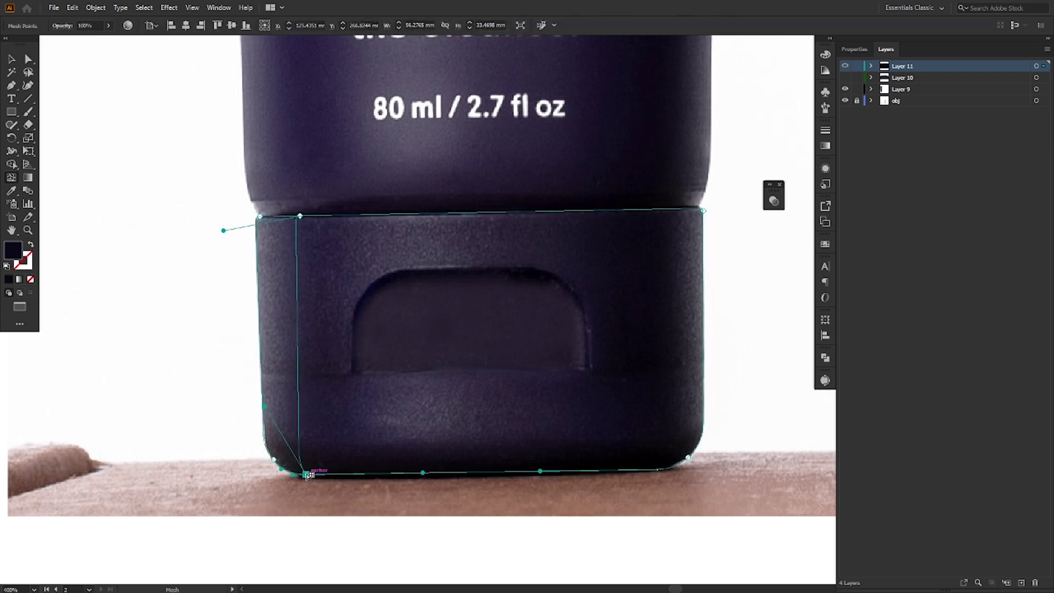
key(ctrl+z)
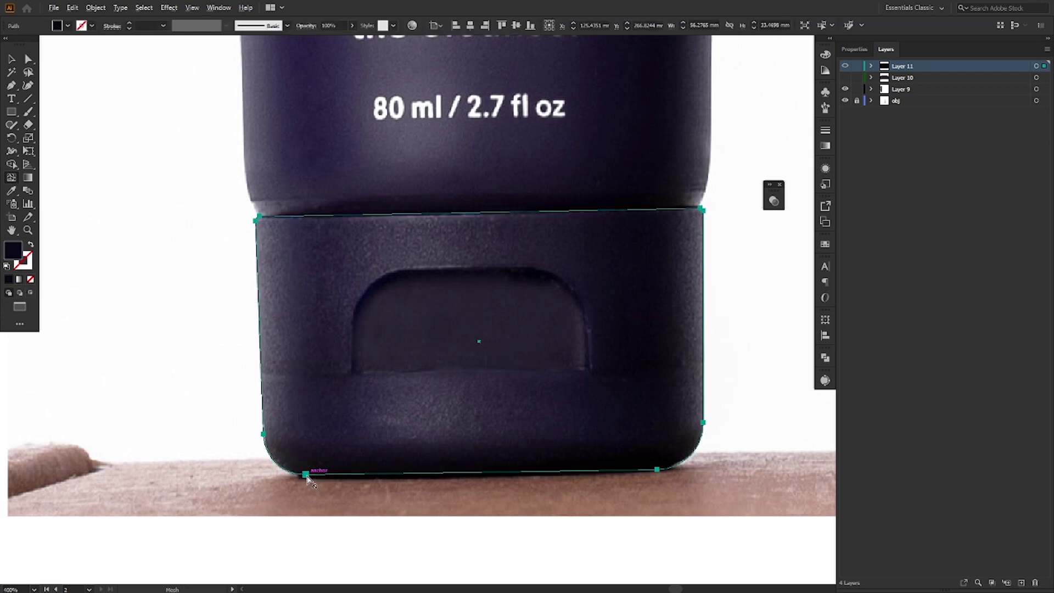
- Turn the cap outline into a mesh with a horizontal line across mid-height, placed from the right edge
scroll(307, 475, up, 2)
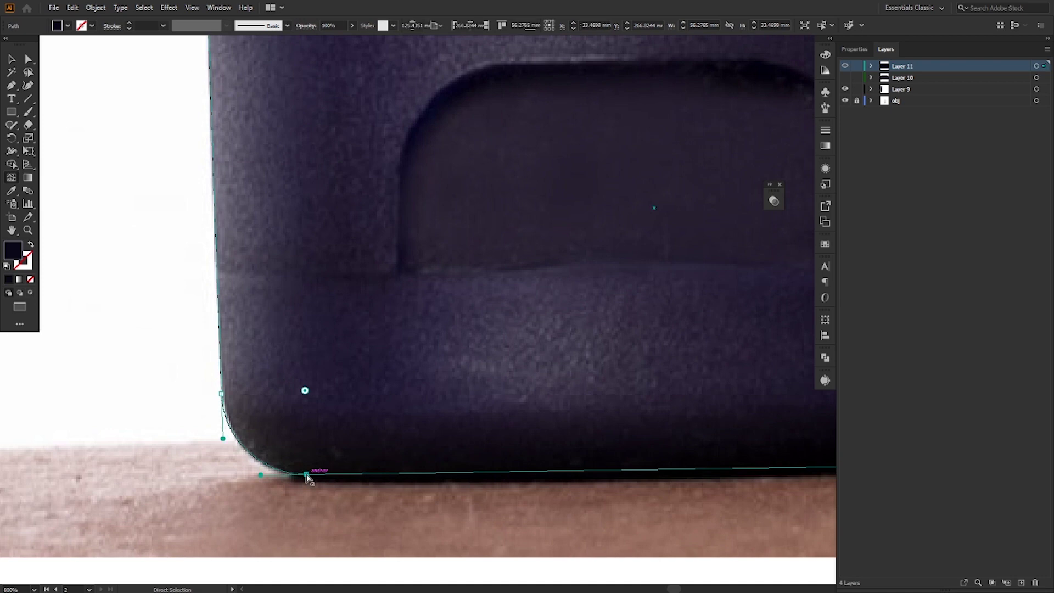
ctrl+click(306, 475)
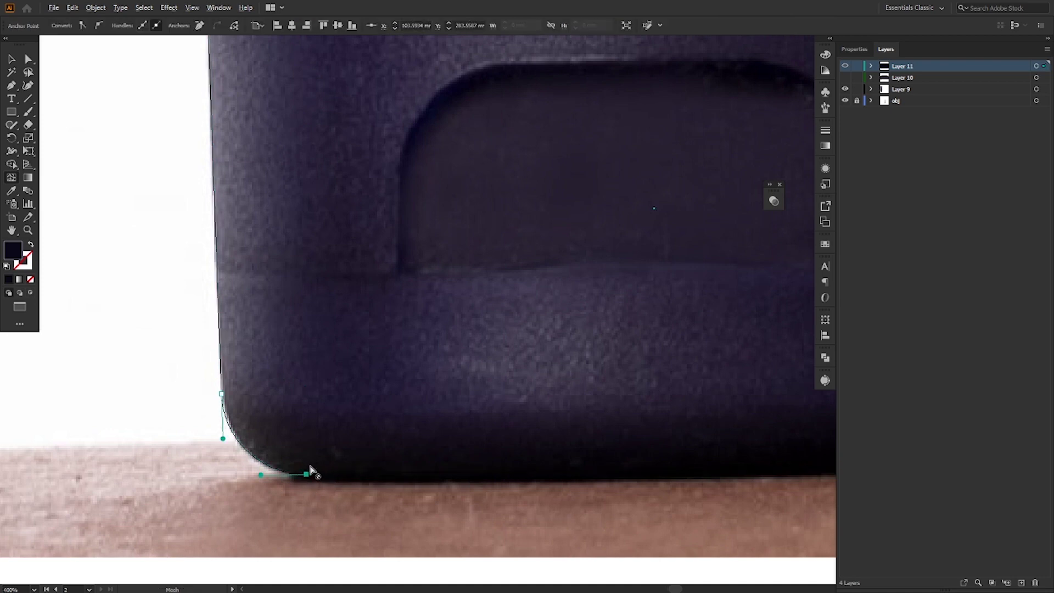
scroll(308, 471, down, 3)
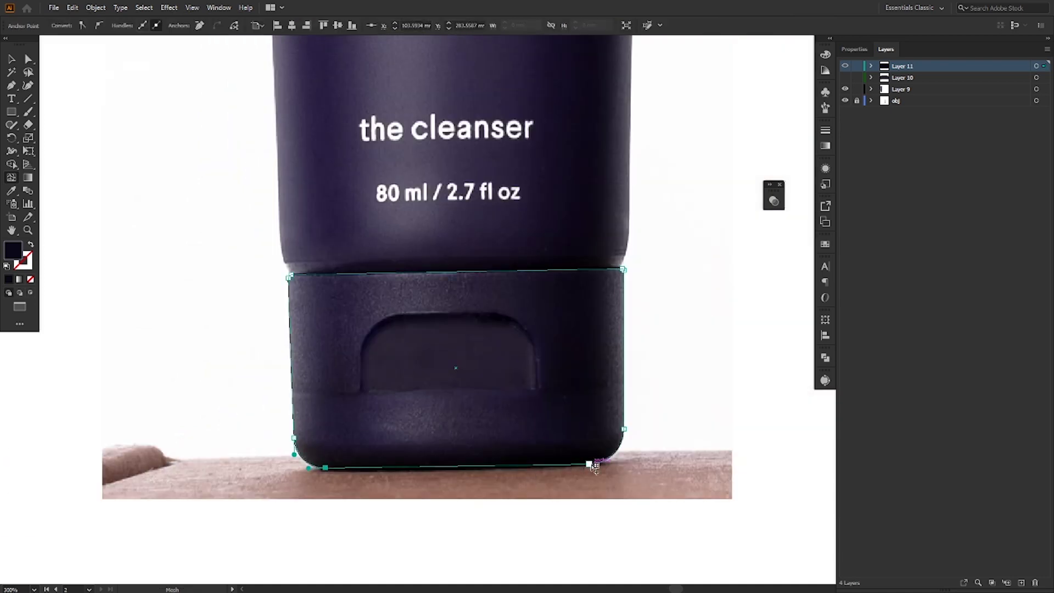
click(625, 359)
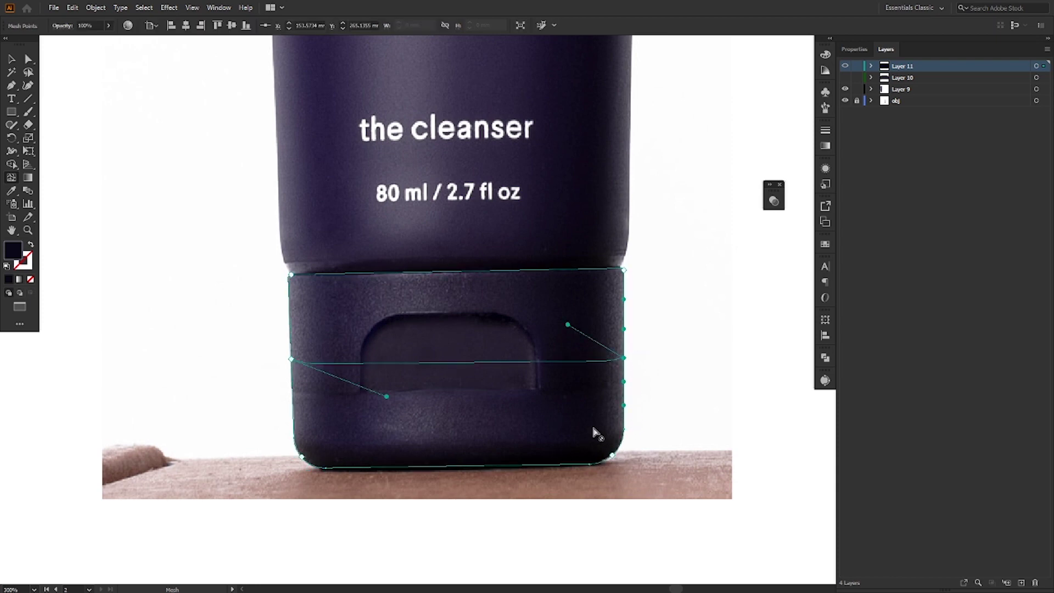
- Adjust the handles along the cap mesh's bottom edge so it bulges slightly downward to follow the photo
scroll(412, 497, up, 2)
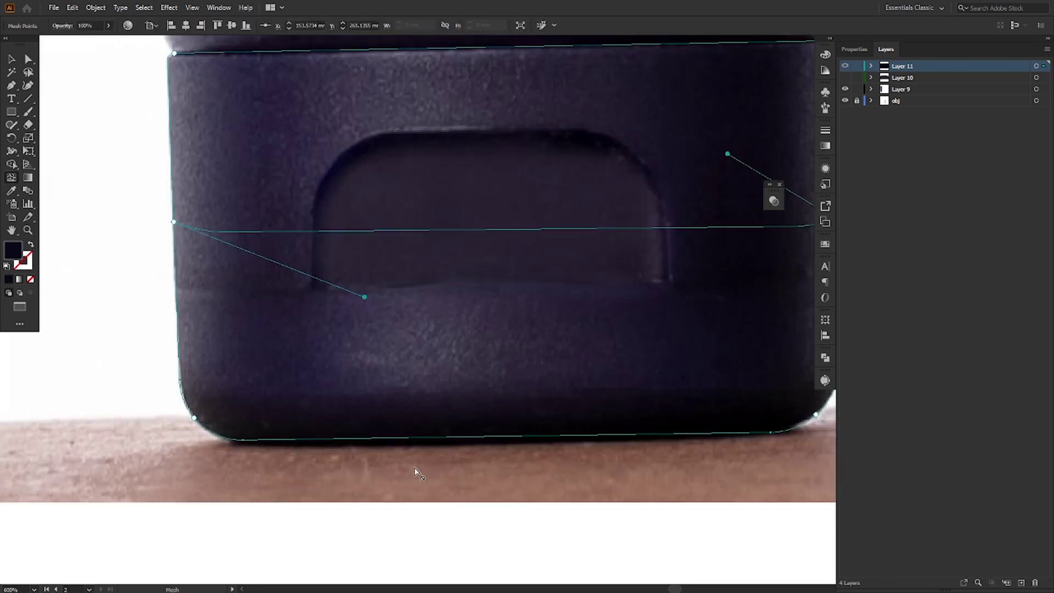
click(243, 439)
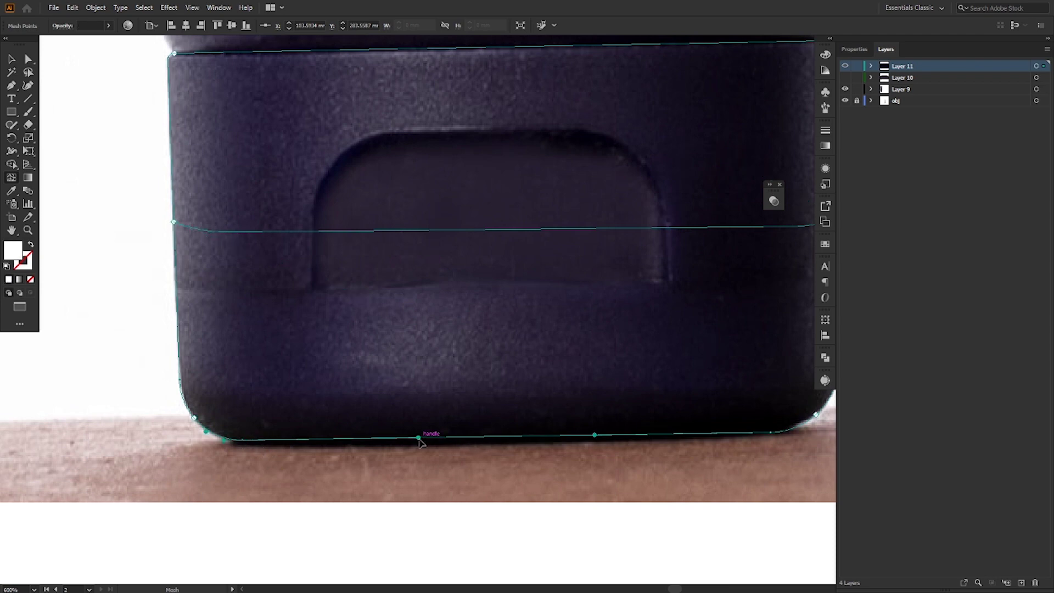
drag(420, 442, 420, 449)
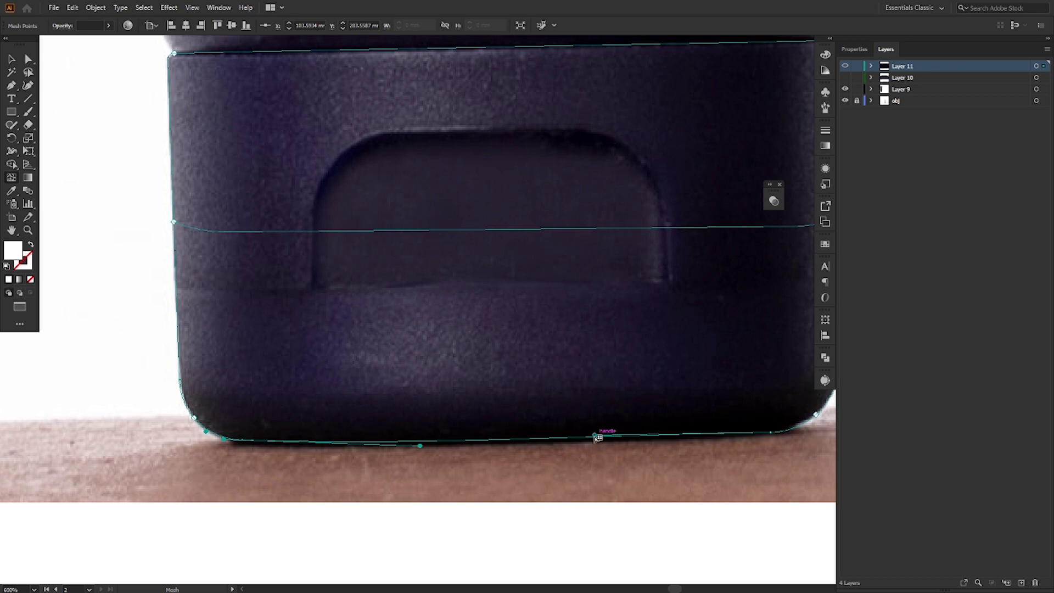
drag(595, 436, 595, 442)
- Try to smooth the horizontal mesh line by repositioning its left and right end handles, and undo the last handle change
drag(679, 406, 631, 509)
click(124, 339)
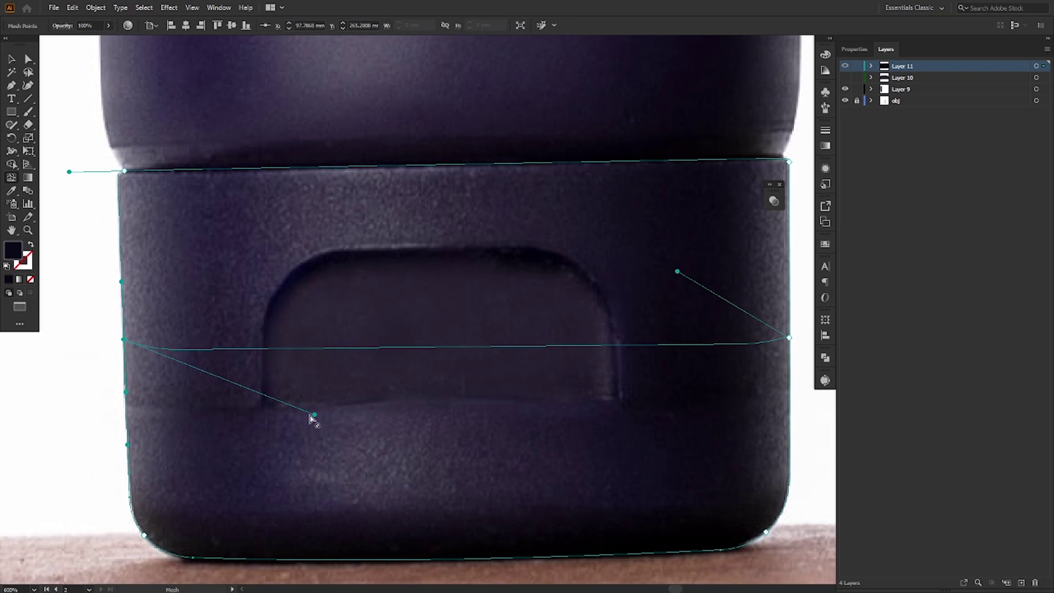
drag(313, 416, 335, 398)
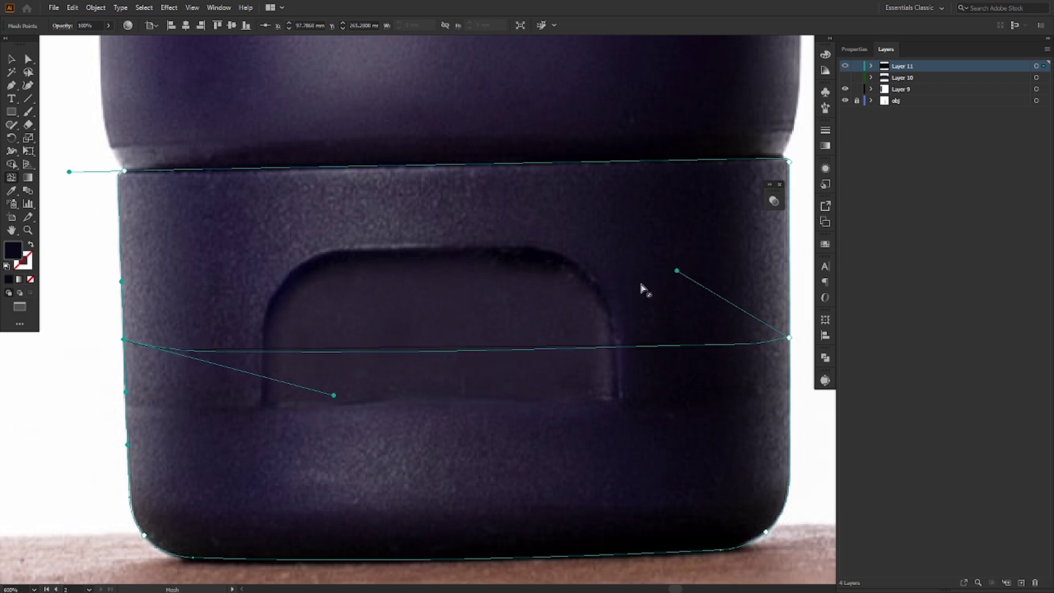
drag(677, 272, 664, 398)
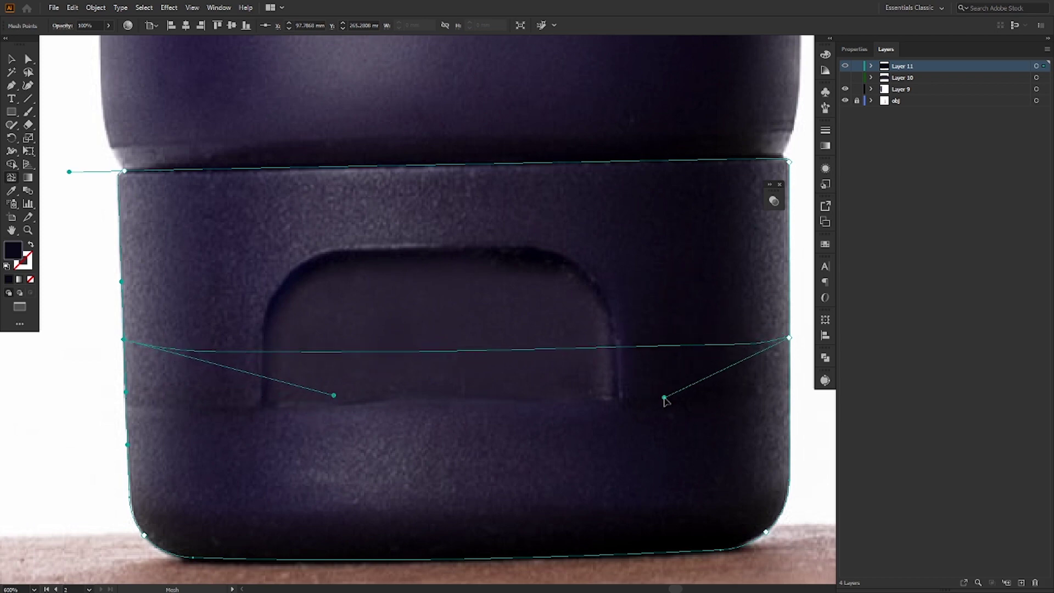
click(790, 337)
drag(663, 395, 754, 459)
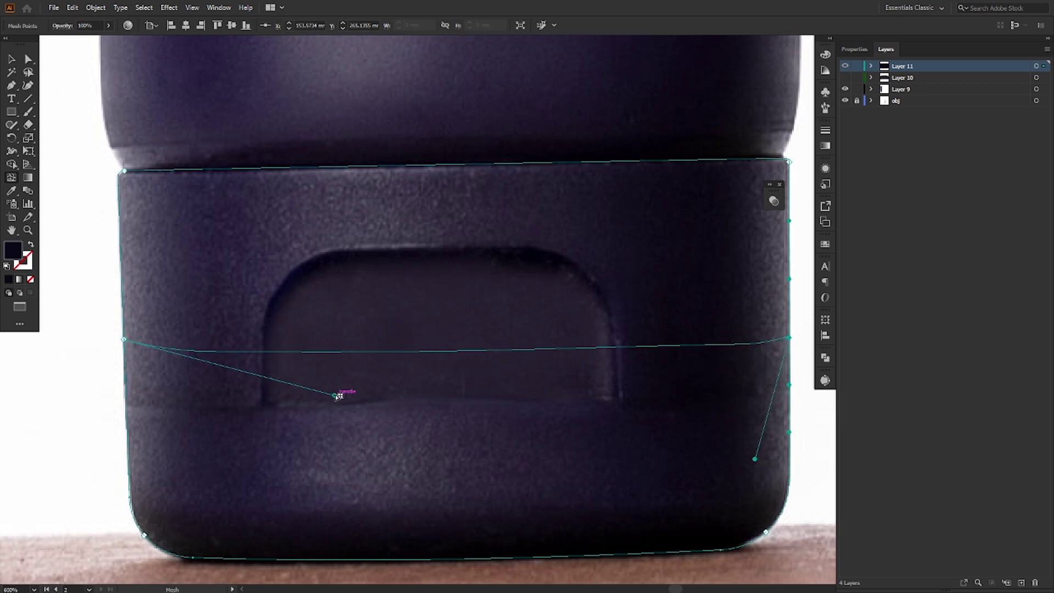
drag(334, 396, 306, 405)
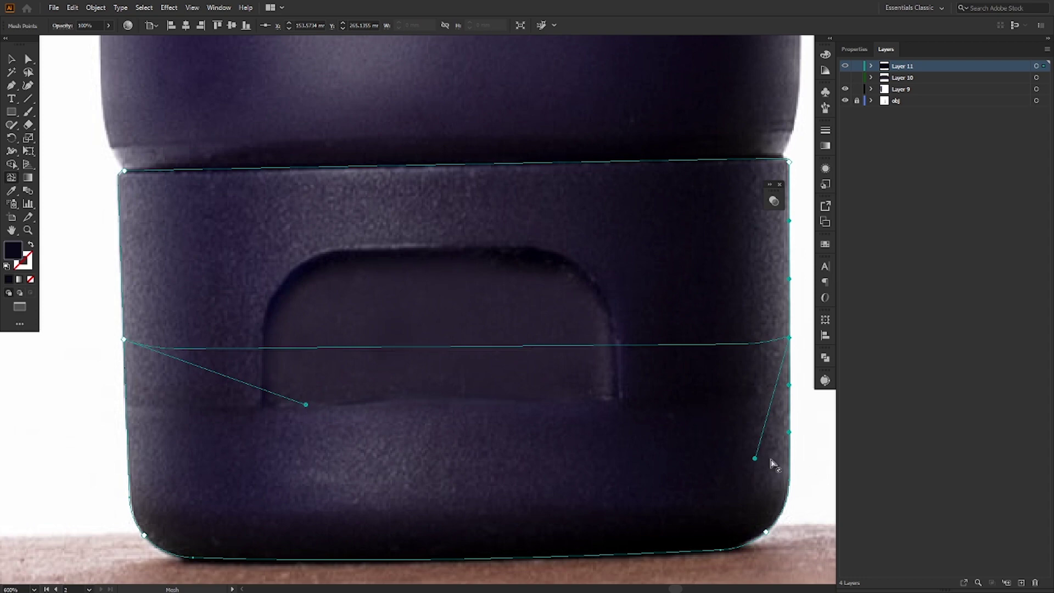
drag(758, 460, 751, 384)
drag(305, 405, 339, 393)
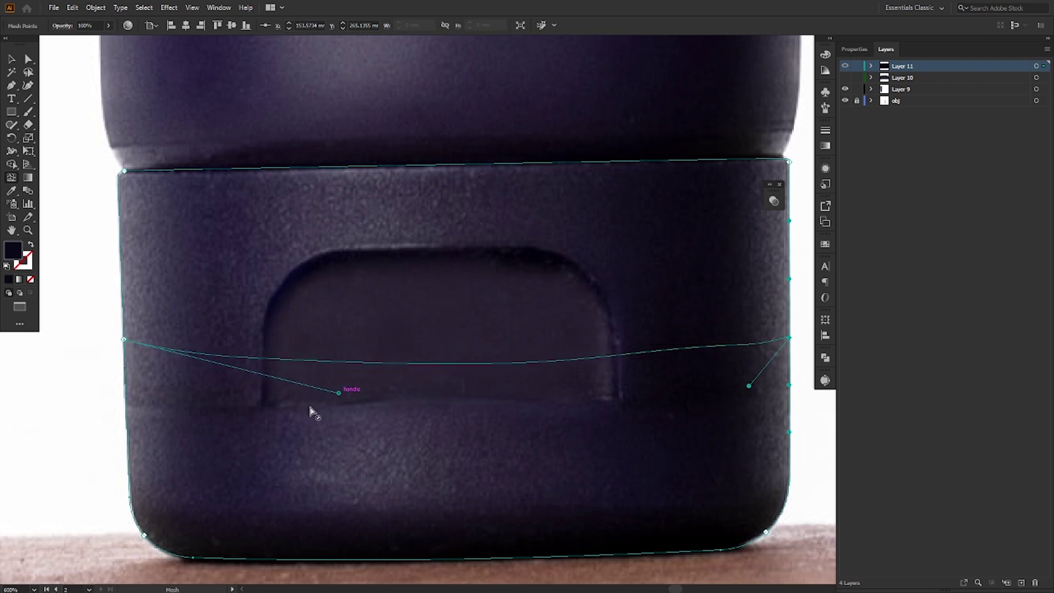
key(ctrl+z)
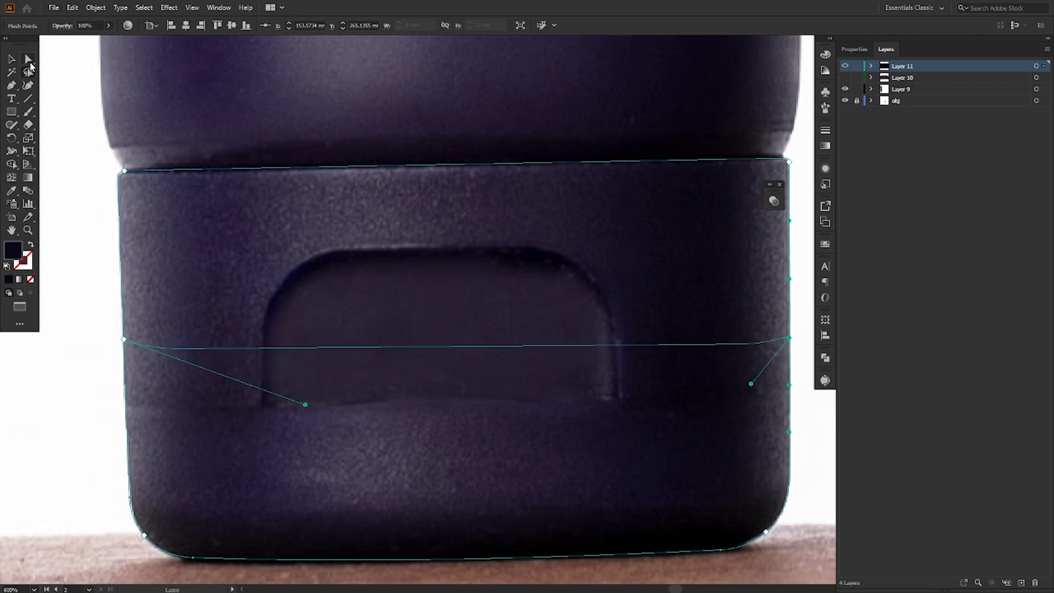
- Delete the mesh point at the left end of the horizontal line to remove that line from the cap
click(29, 61)
click(124, 341)
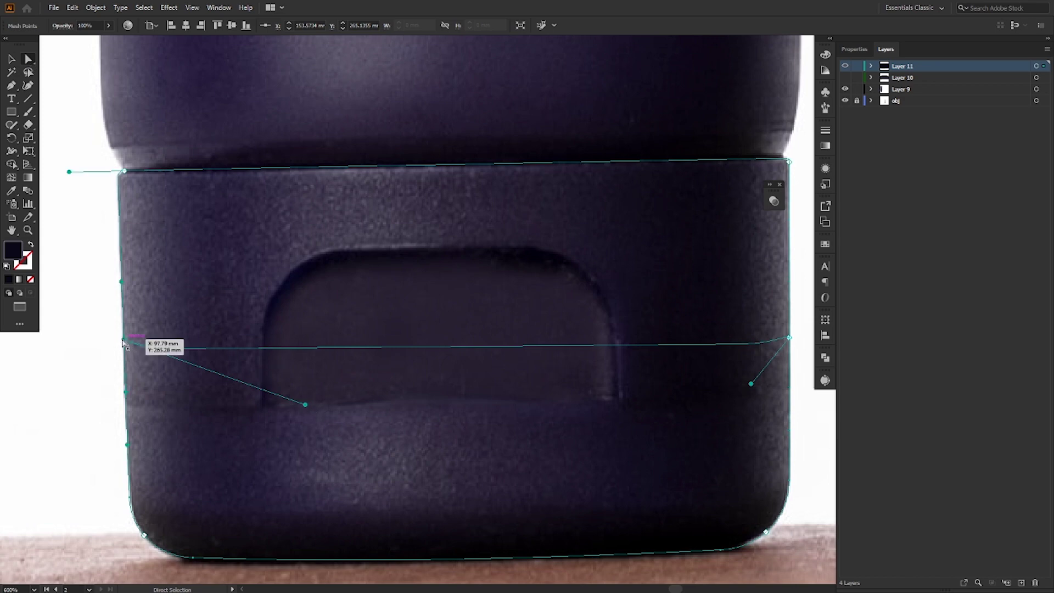
key(Delete)
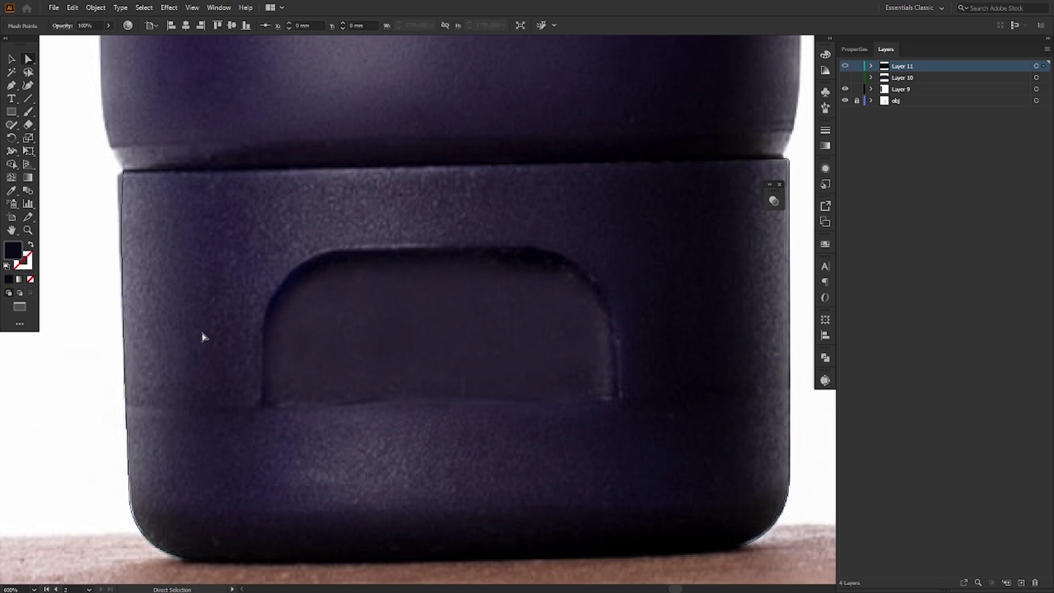
- Add a vertical mesh line through the cap's middle from its top edge, shifting the top point slightly left and lengthening its downward handle
click(124, 338)
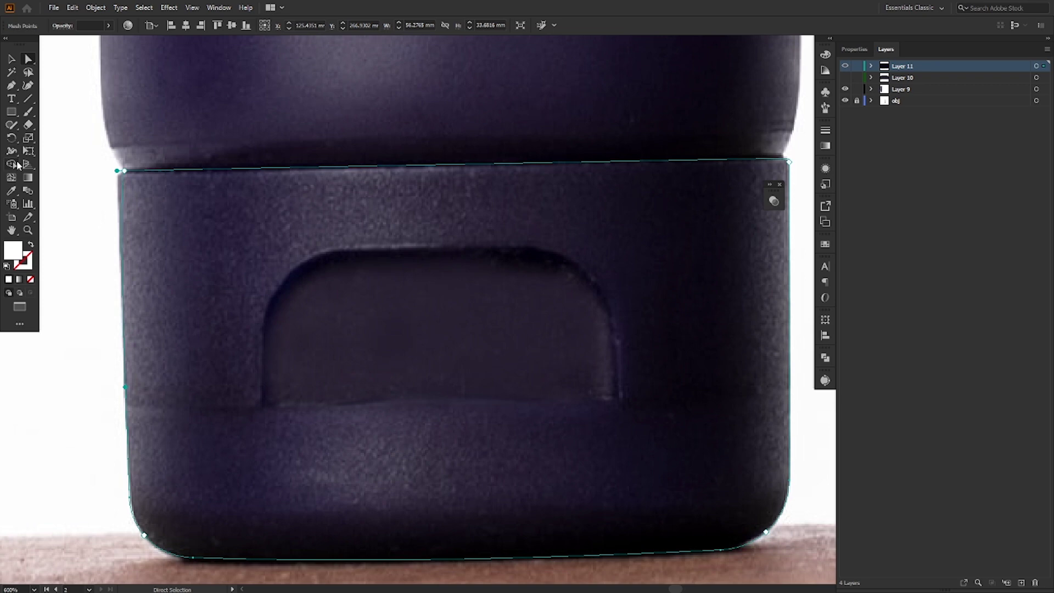
click(11, 179)
click(450, 165)
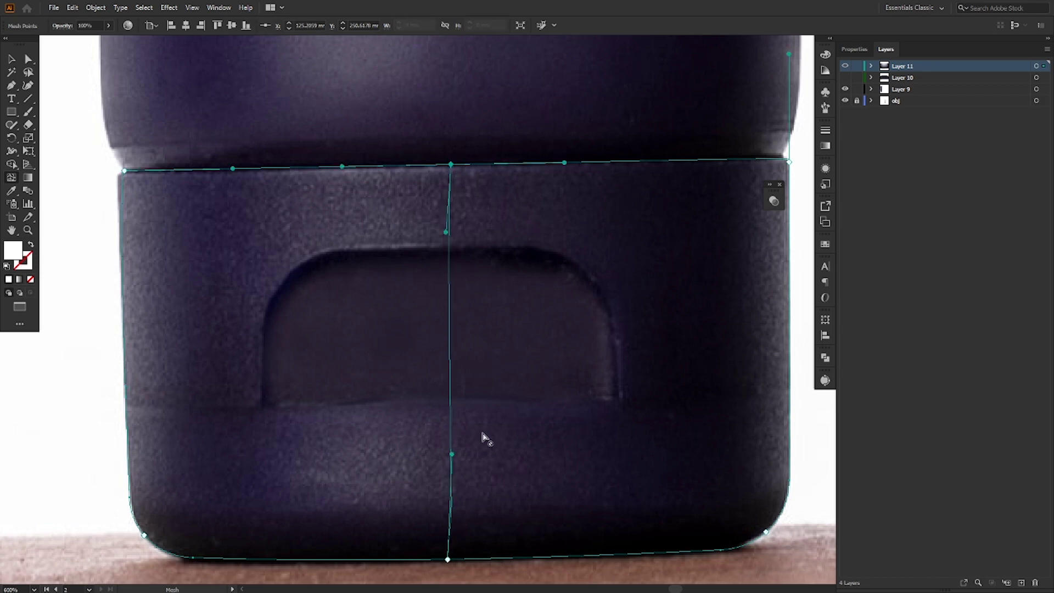
drag(450, 165, 442, 165)
drag(437, 232, 438, 239)
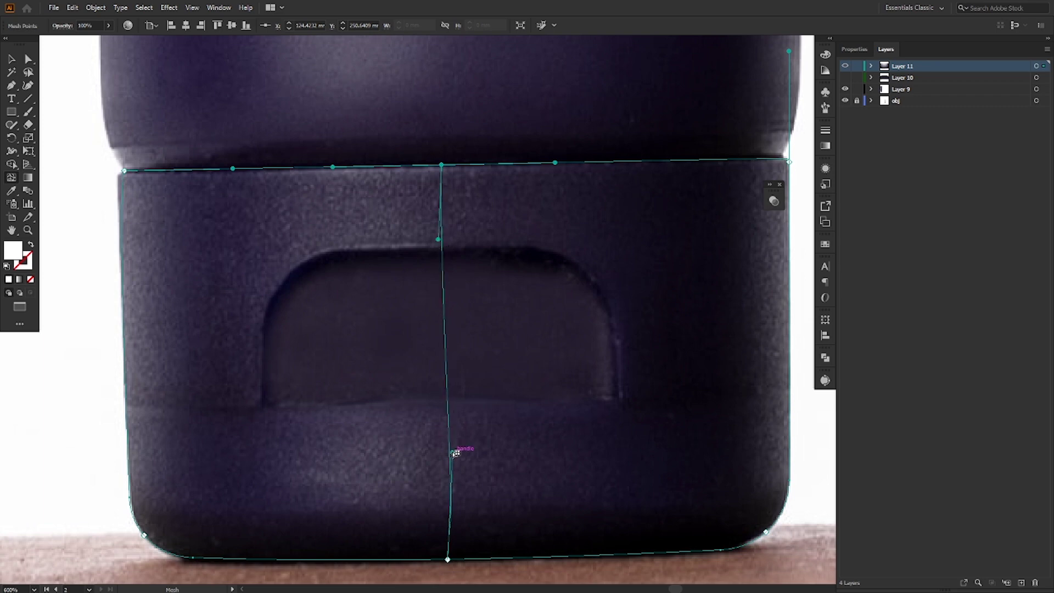
- Reshape the vertical line's bottom mesh point, shortening its two edge handles and turning its upward handle in line with the line
drag(452, 452, 424, 528)
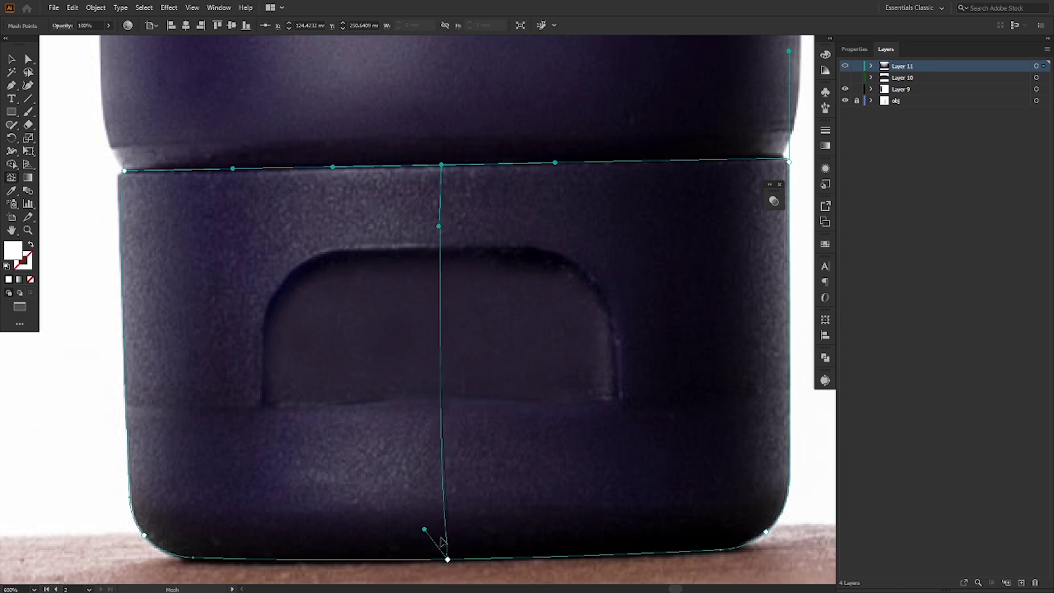
click(448, 559)
scroll(444, 570, up, 2)
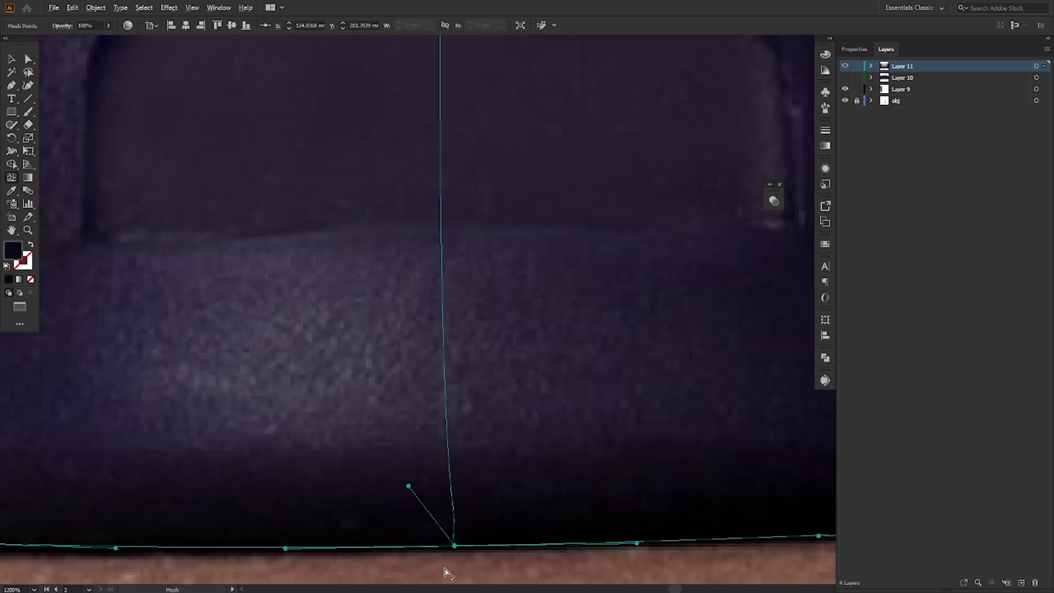
drag(637, 543, 605, 543)
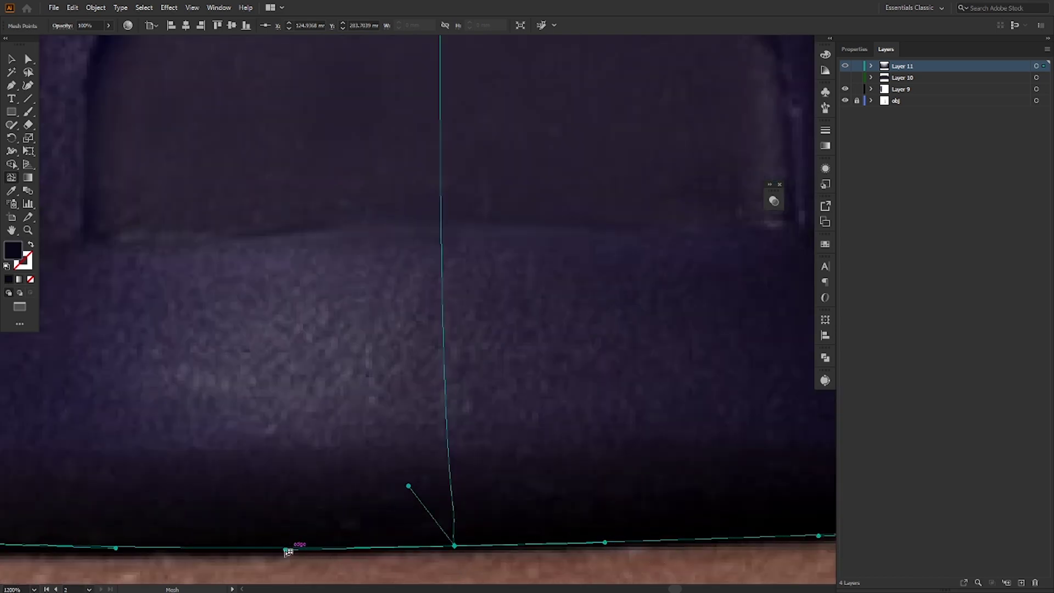
drag(286, 549, 301, 548)
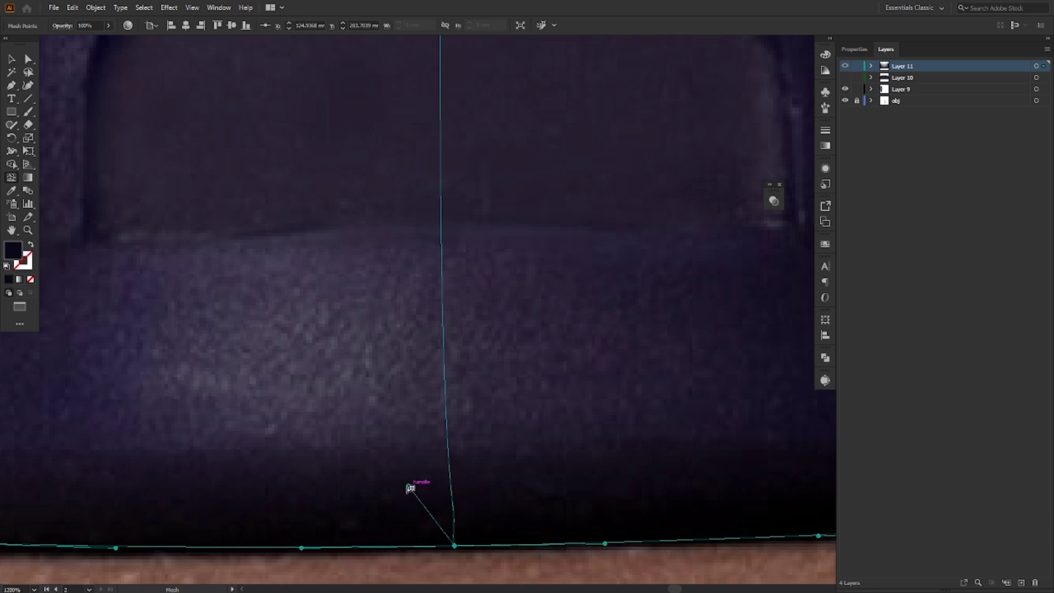
drag(410, 488, 456, 527)
- Shorten the vertical line's top handle, then shift its bottom point slightly left and straighten that point's upward handle
drag(462, 247, 460, 527)
drag(441, 165, 415, 252)
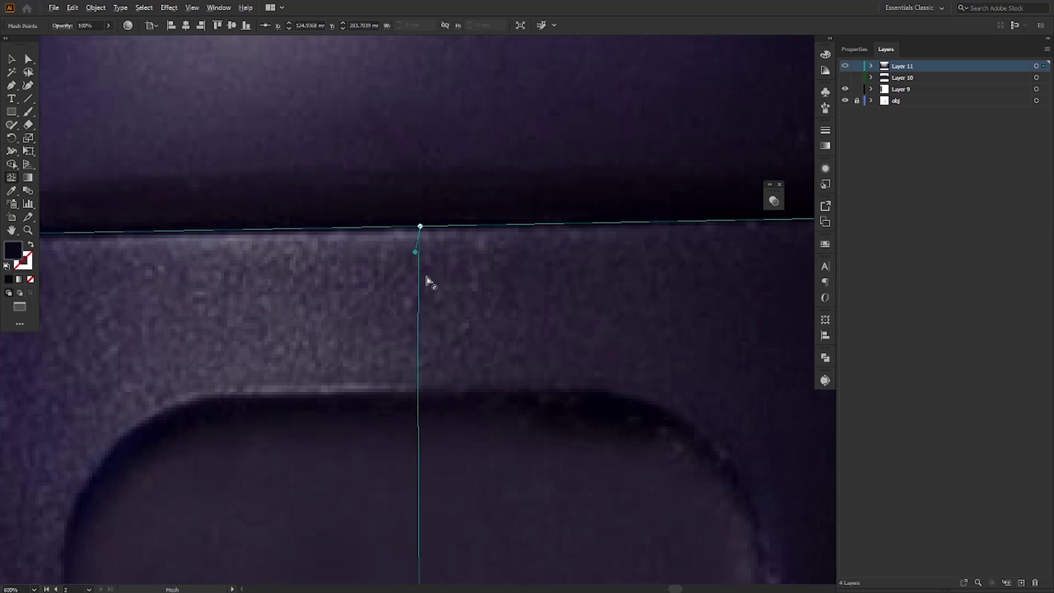
scroll(429, 288, down, 4)
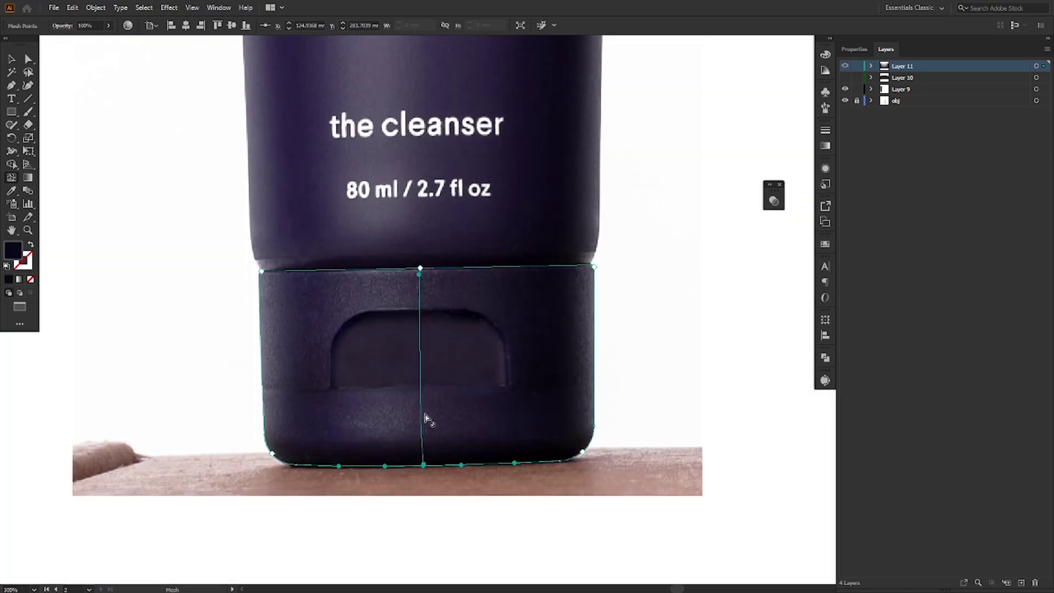
scroll(428, 465, up, 4)
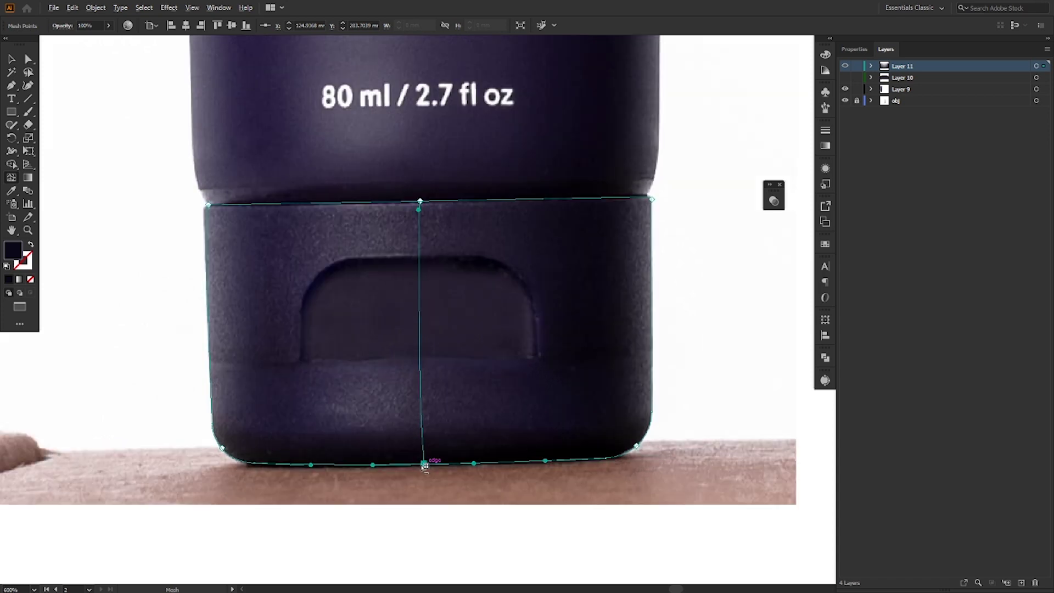
drag(428, 460, 418, 460)
drag(417, 413, 416, 403)
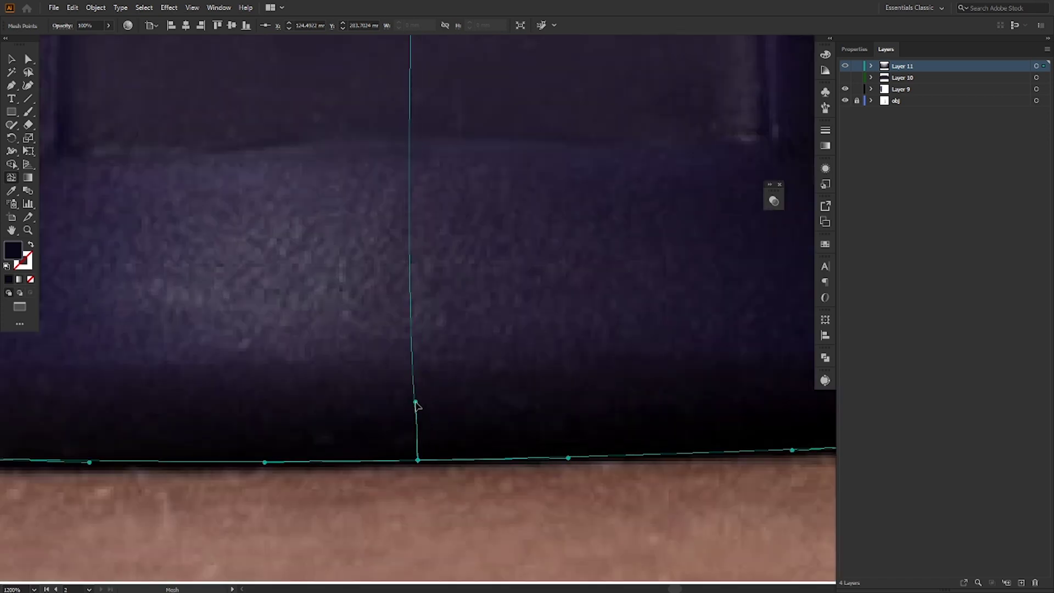
- Fine-tune the vertical mesh line's top and bottom handles to straighten it through the cap's centre
scroll(438, 443, down, 3)
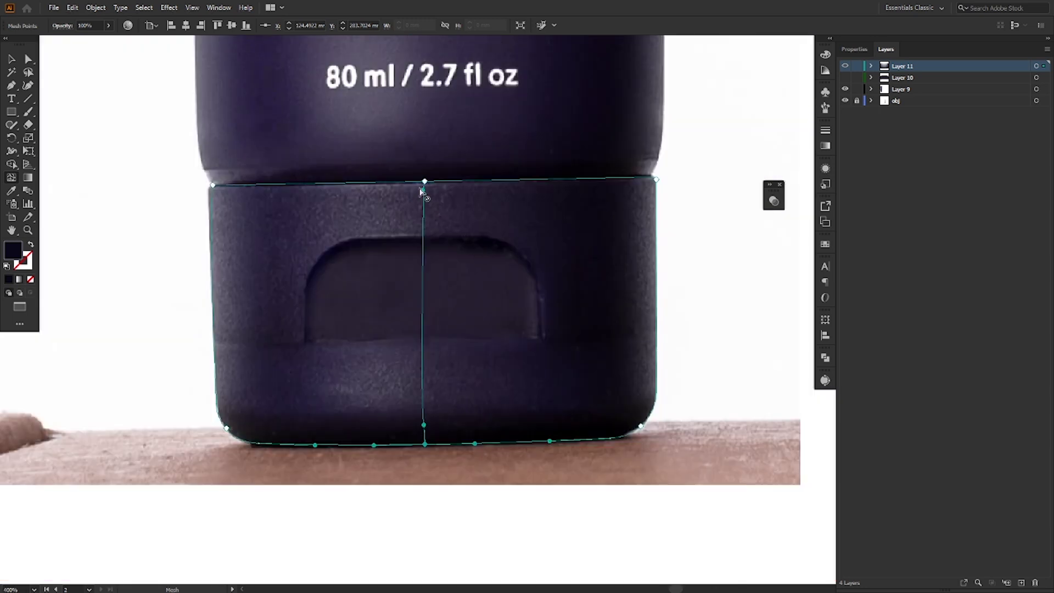
mouse_move(423, 190)
mouse_down()
mouse_move(442, 487)
mouse_move(436, 532)
mouse_move(422, 149)
mouse_move(423, 199)
mouse_up()
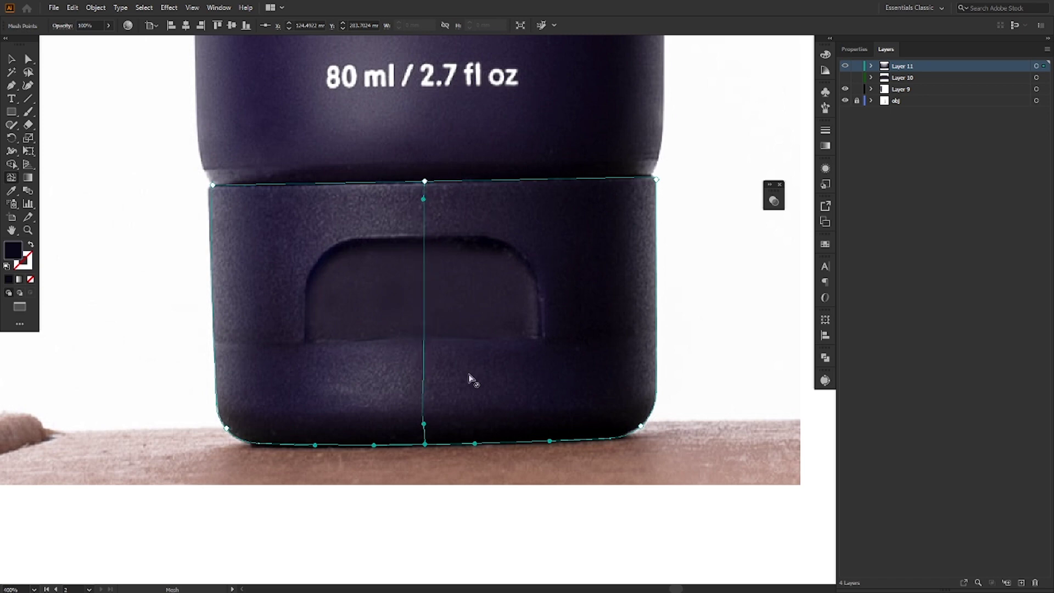
scroll(422, 422, up, 4)
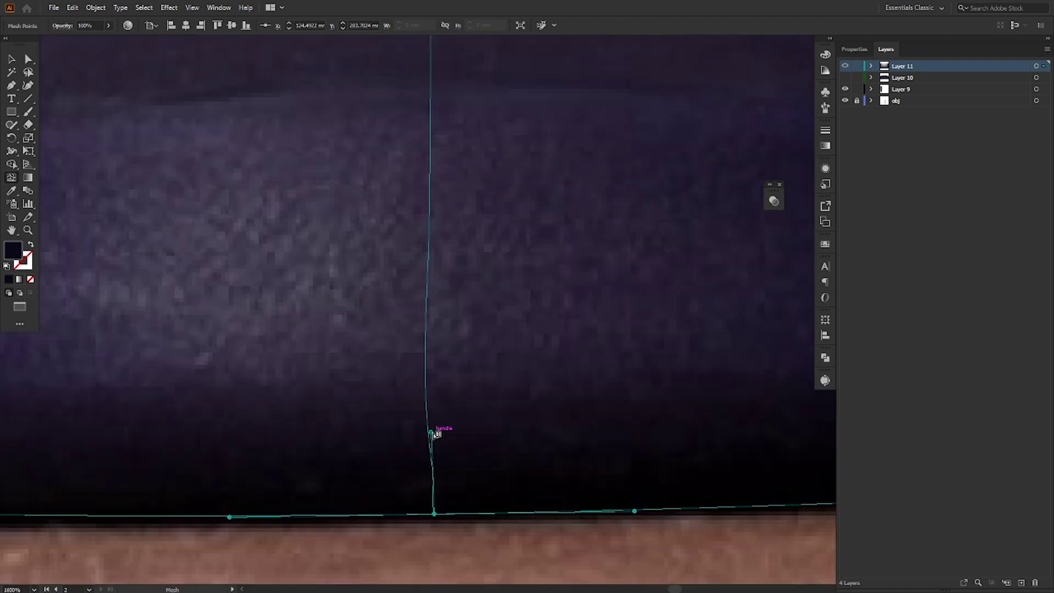
drag(432, 434, 420, 446)
- Add a horizontal mesh line through the thumb recess from the cap's right edge and shorten its right end handle
scroll(453, 448, down, 5)
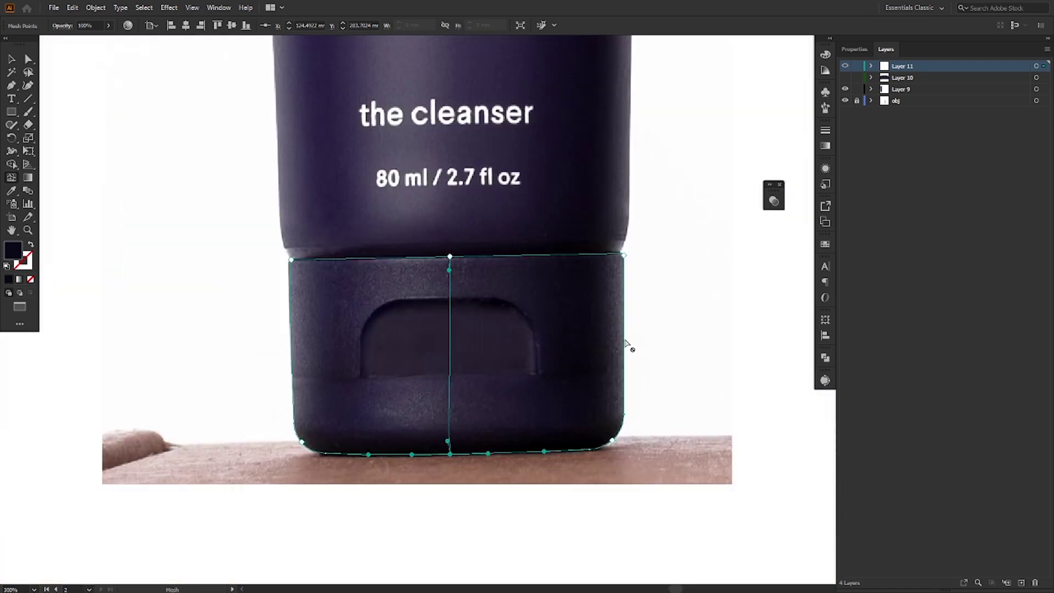
click(626, 341)
scroll(617, 356, up, 2)
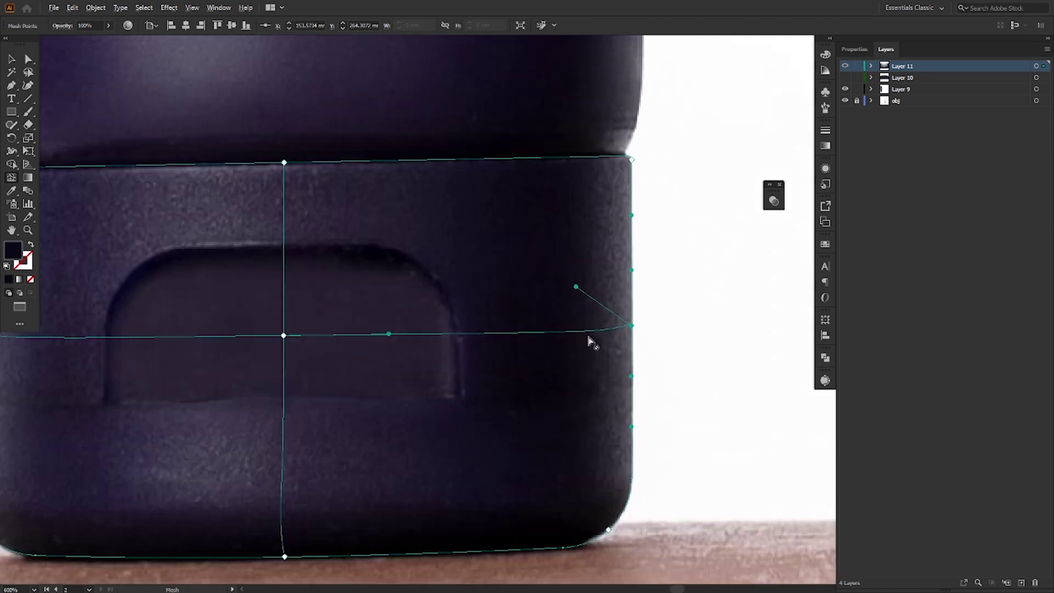
drag(577, 286, 594, 312)
- Add a horizontal mesh line along the thumb recess's bottom edge from the cap's right edge and shorten its right-half handles
drag(299, 375, 518, 383)
scroll(227, 347, down, 1)
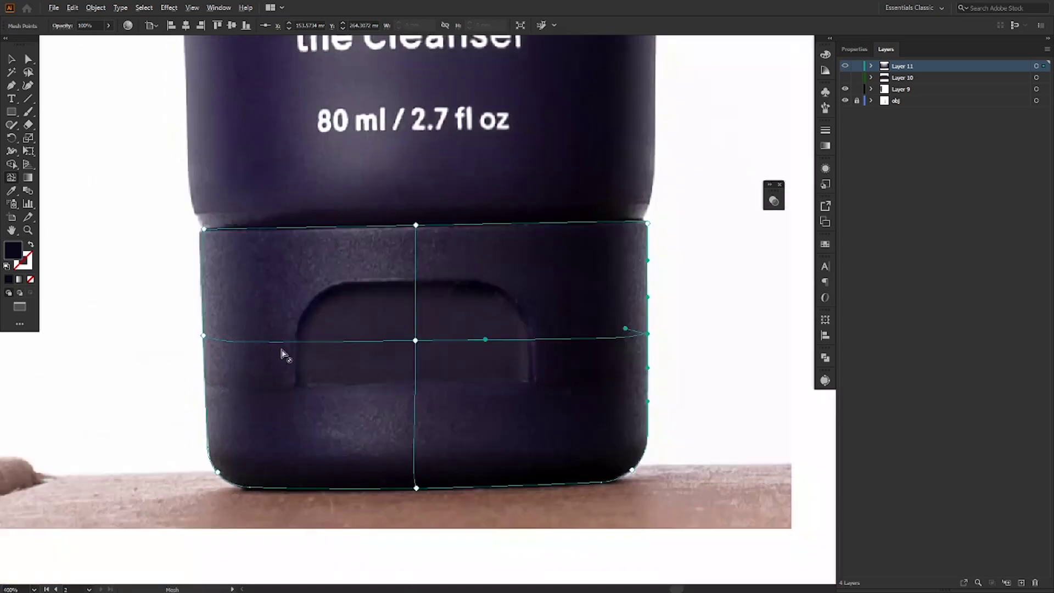
click(648, 383)
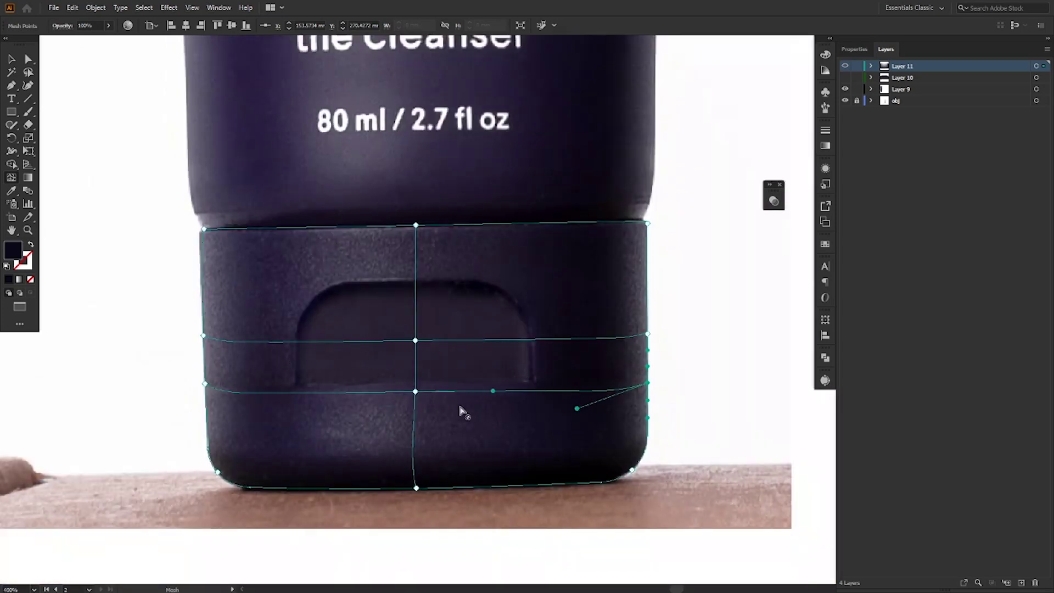
drag(578, 409, 608, 404)
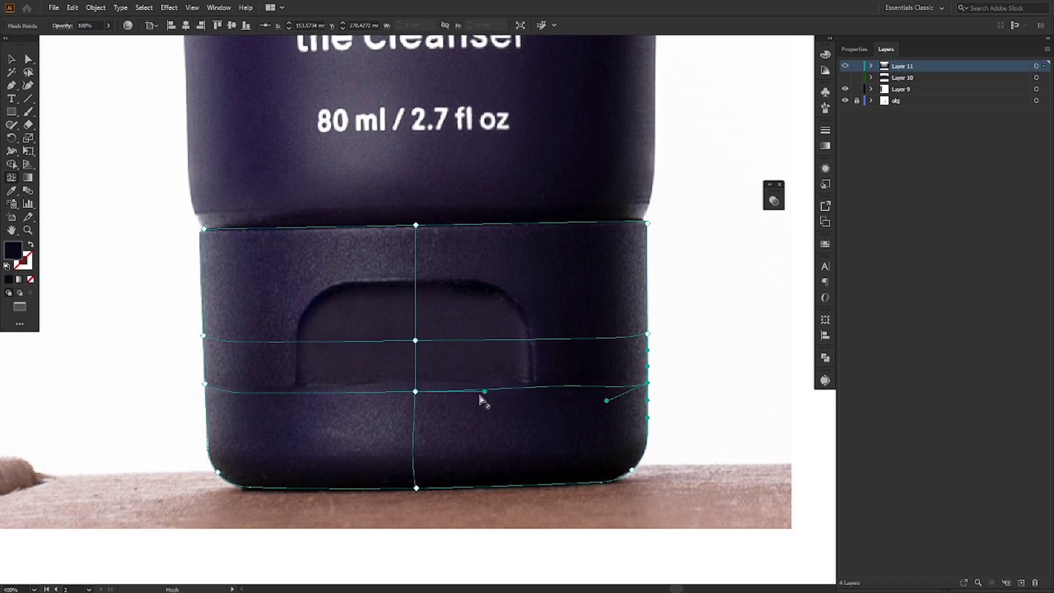
drag(486, 392, 440, 395)
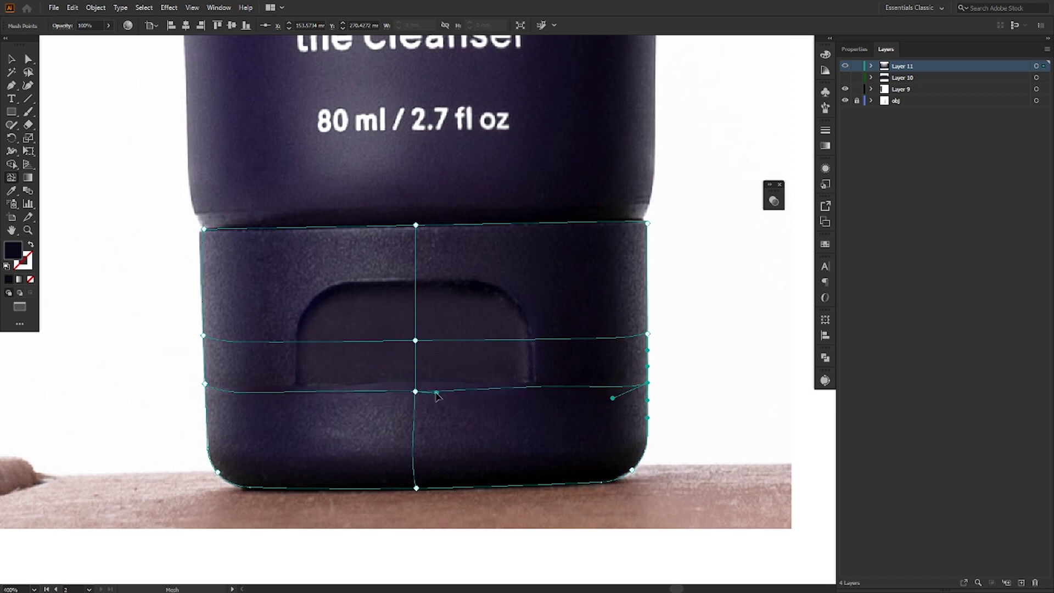
drag(613, 399, 481, 402)
- Add a horizontal mesh line below the thumb recess from the cap's left edge and shorten its left end handle to flatten that half
scroll(219, 399, up, 1)
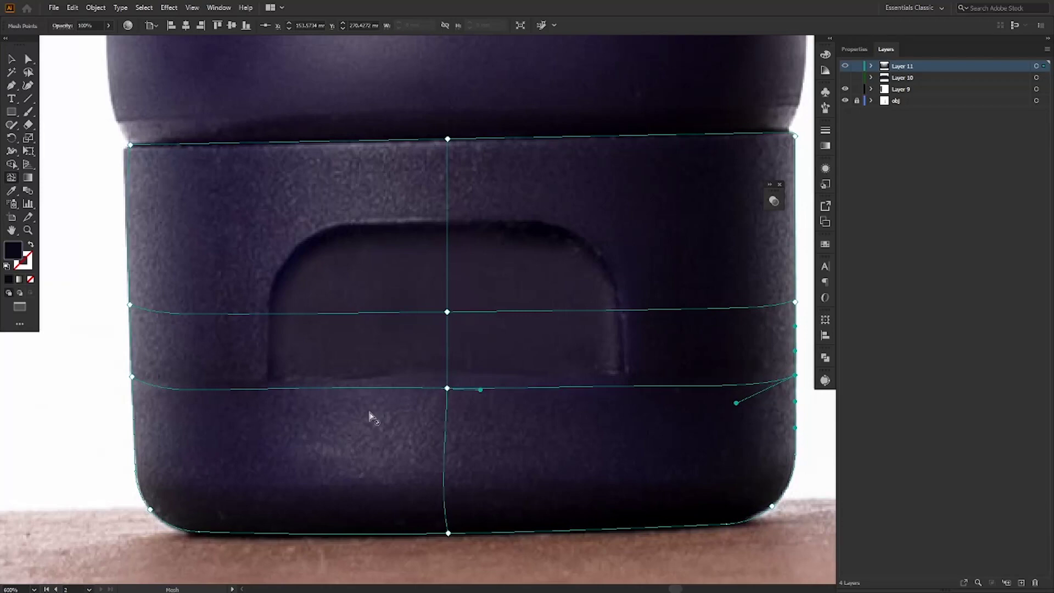
click(137, 443)
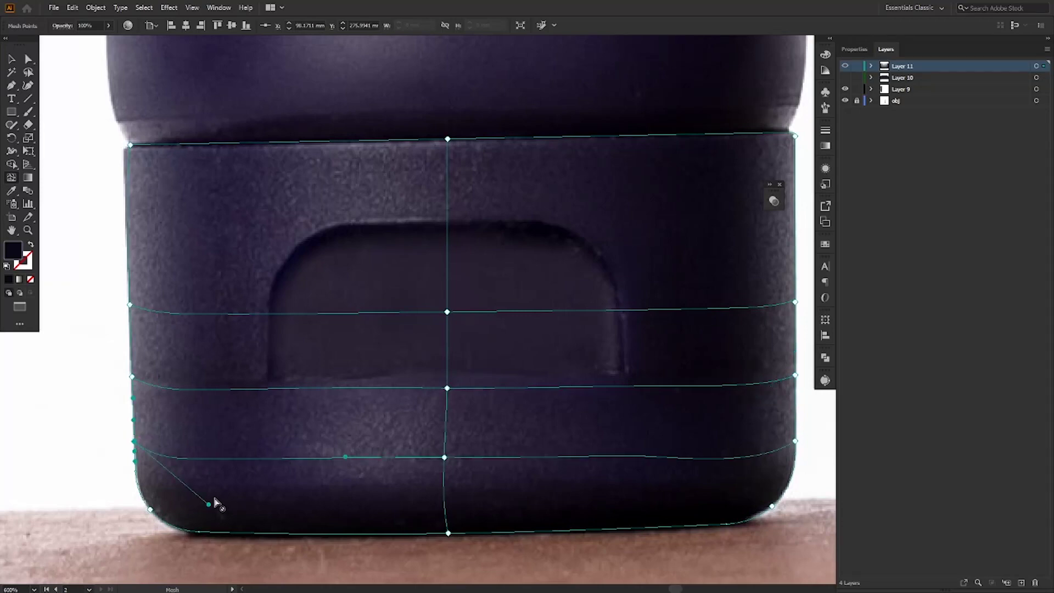
drag(212, 506, 155, 485)
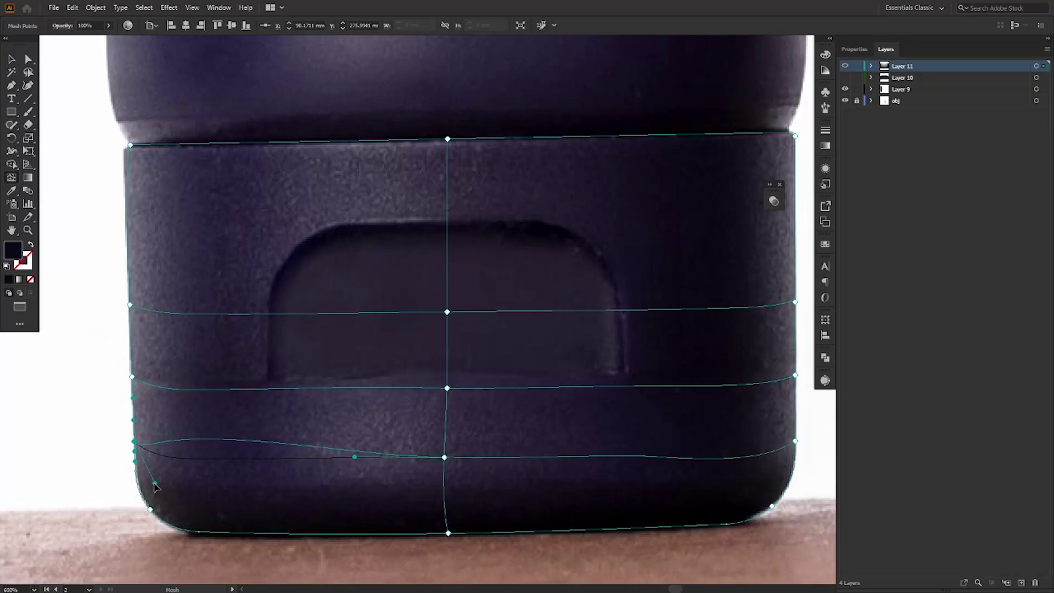
drag(355, 458, 348, 460)
drag(155, 483, 178, 464)
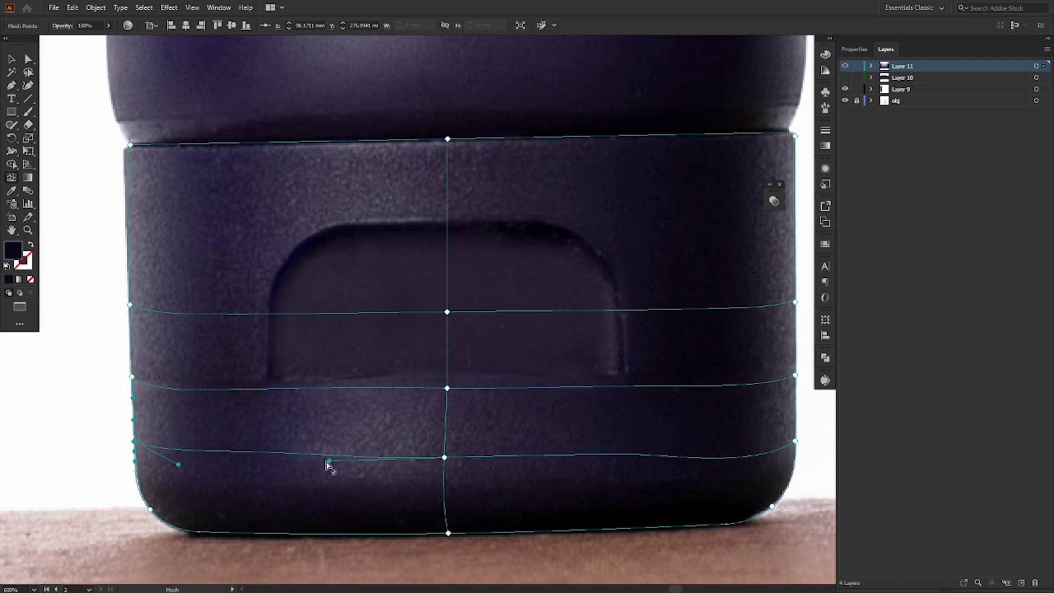
drag(332, 461, 358, 459)
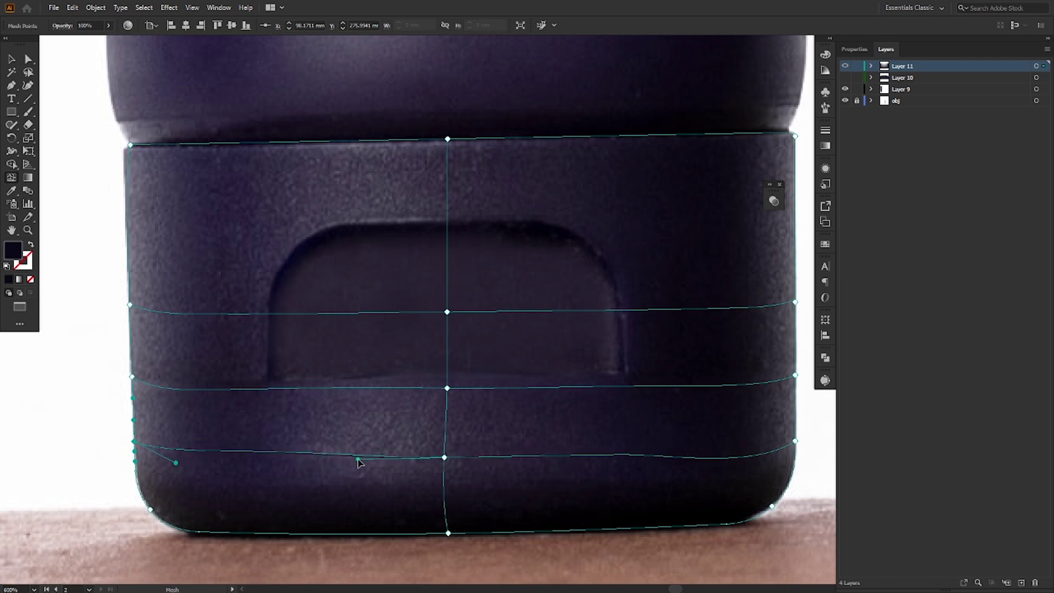
- Try to level the lowest line's right half by extending its right end handle inward and shortening the centre point's right handle
click(796, 441)
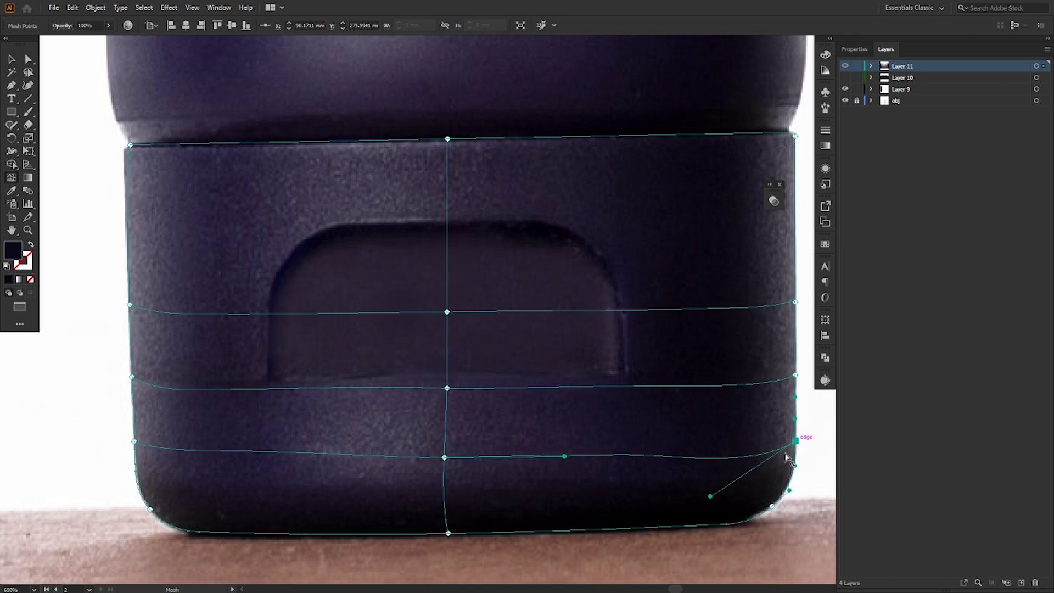
drag(712, 497, 698, 473)
key(a)
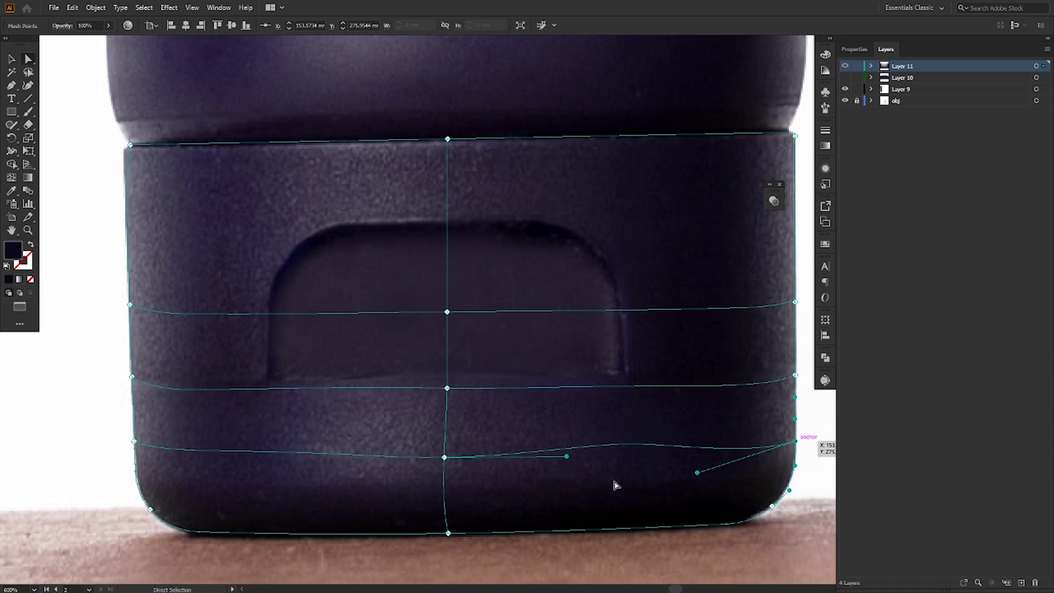
click(568, 457)
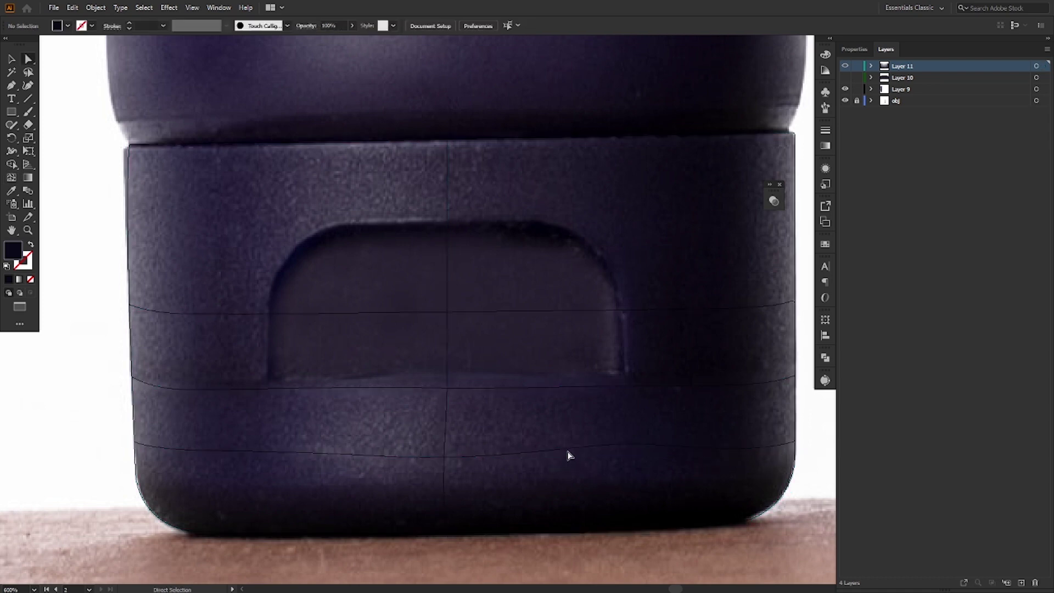
click(571, 454)
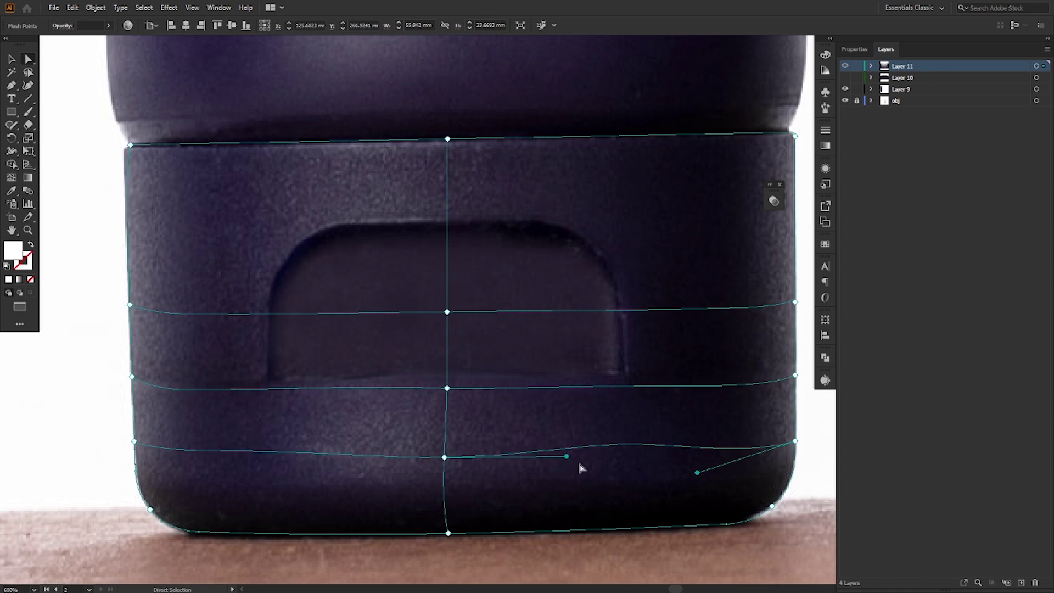
drag(567, 457, 512, 457)
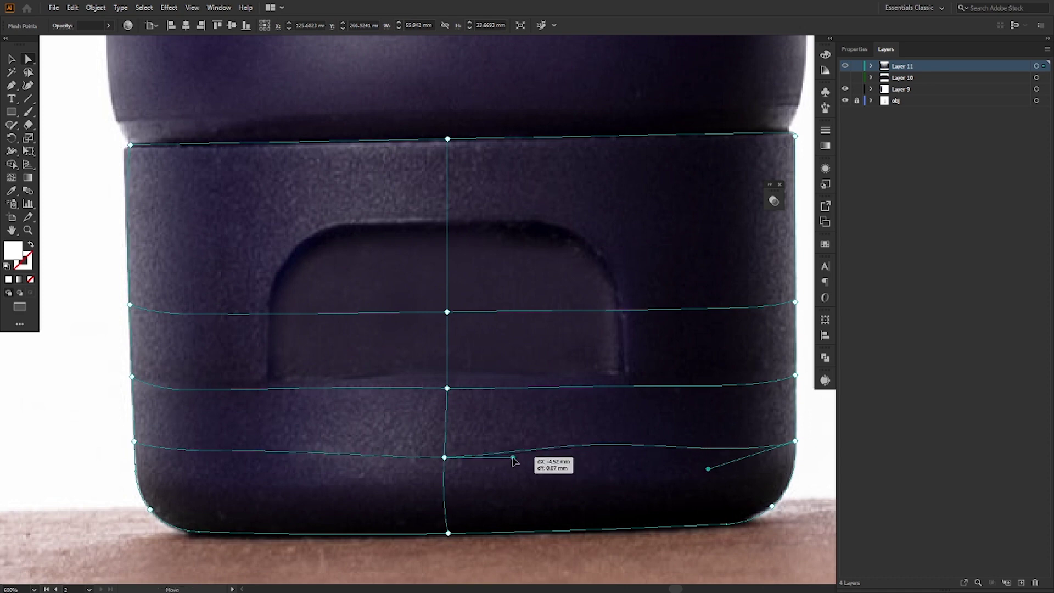
drag(709, 471, 626, 475)
drag(548, 461, 522, 463)
- Shorten the lowest line's right end handle to sit close to the cap's edge and adjust the opposing handle at the centre
click(445, 458)
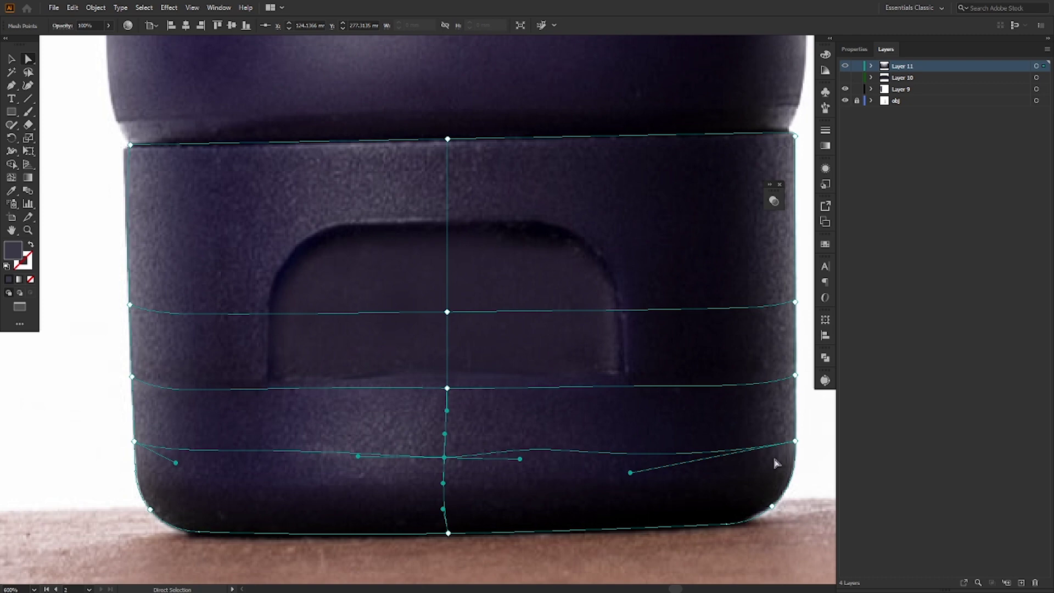
click(796, 441)
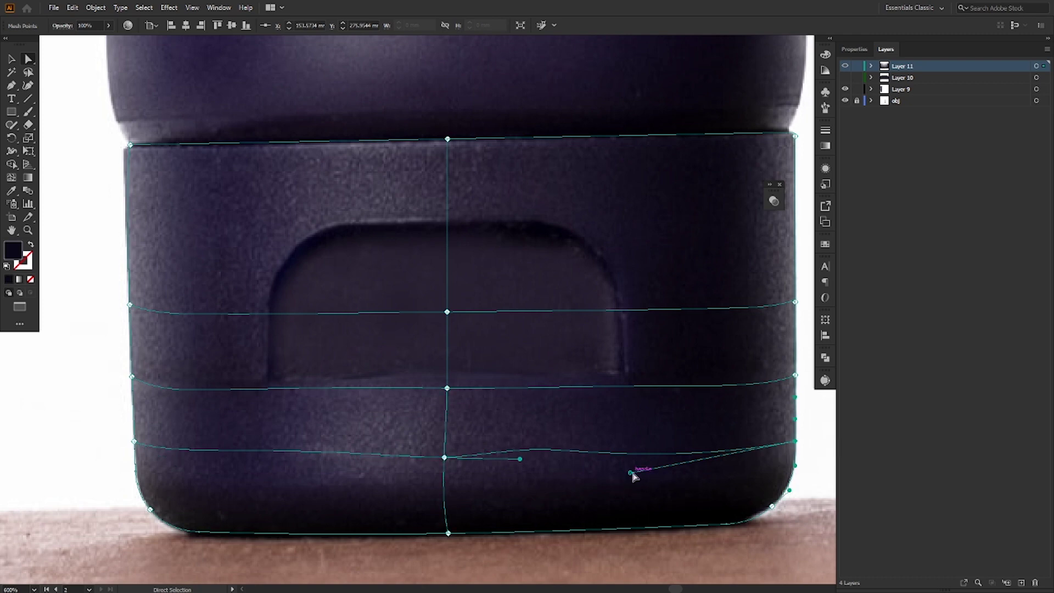
drag(643, 473, 633, 473)
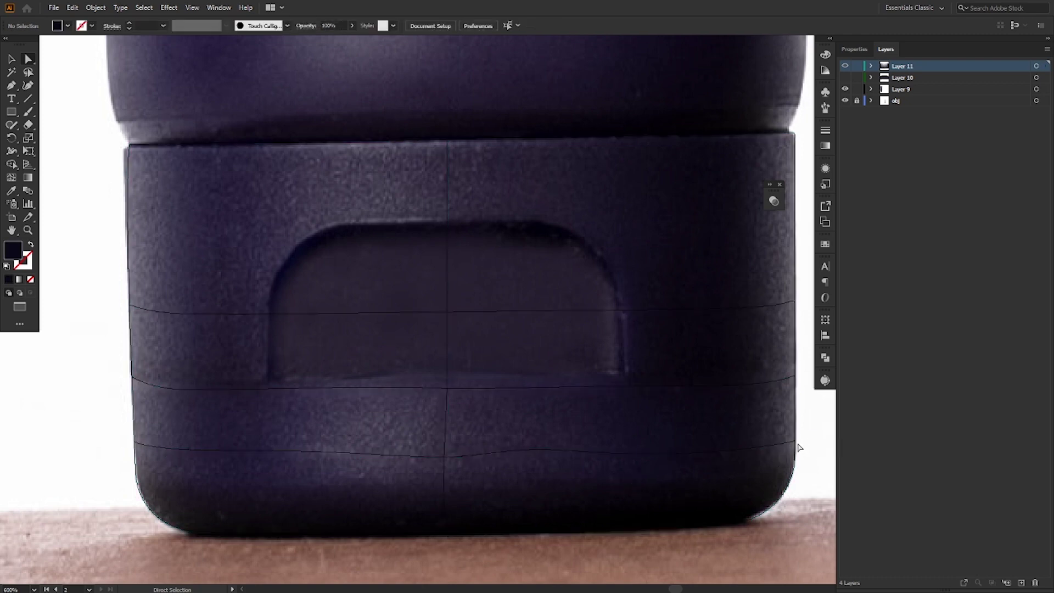
click(797, 443)
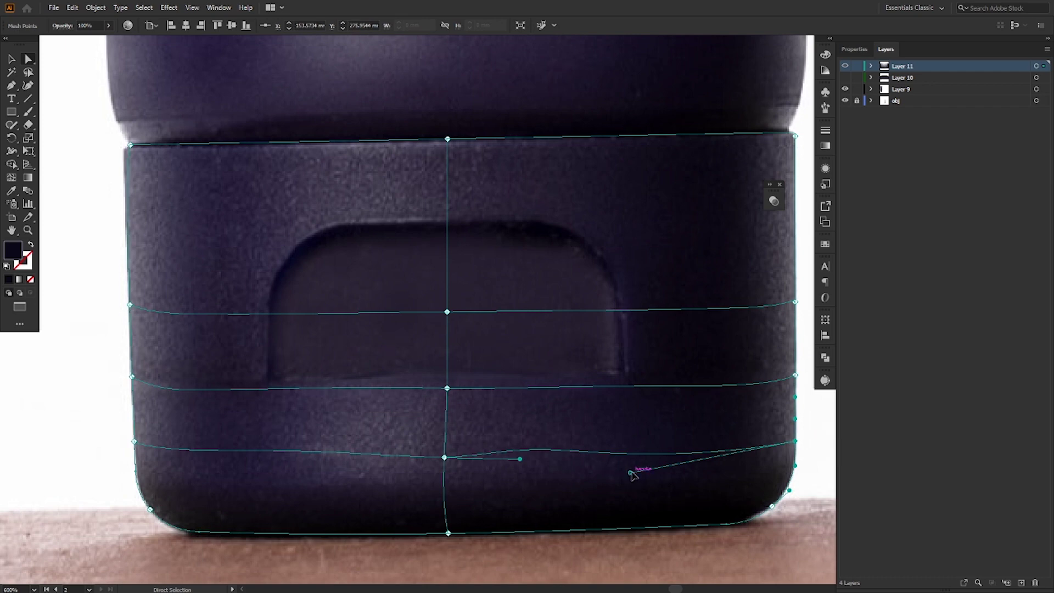
drag(632, 474, 786, 455)
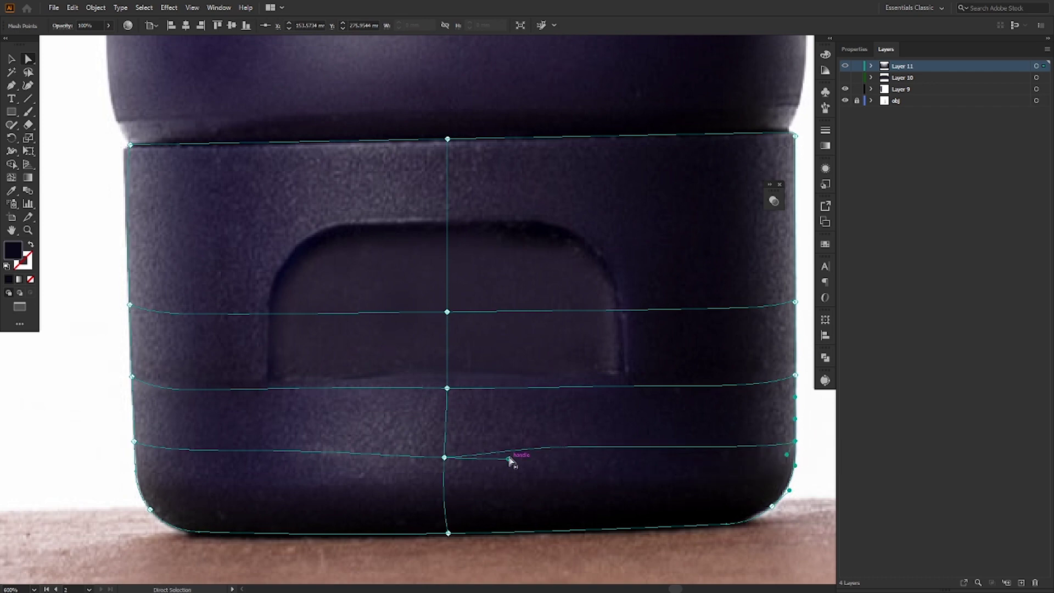
drag(509, 458, 522, 460)
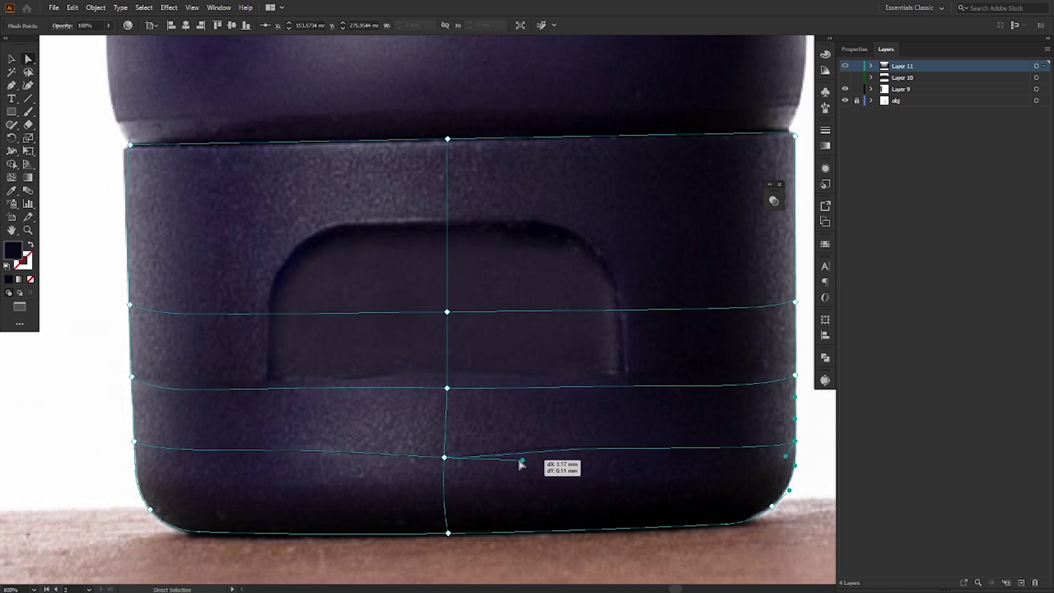
- Lengthen the right handle of the lowest line's centre mesh point to smooth its right half
click(445, 457)
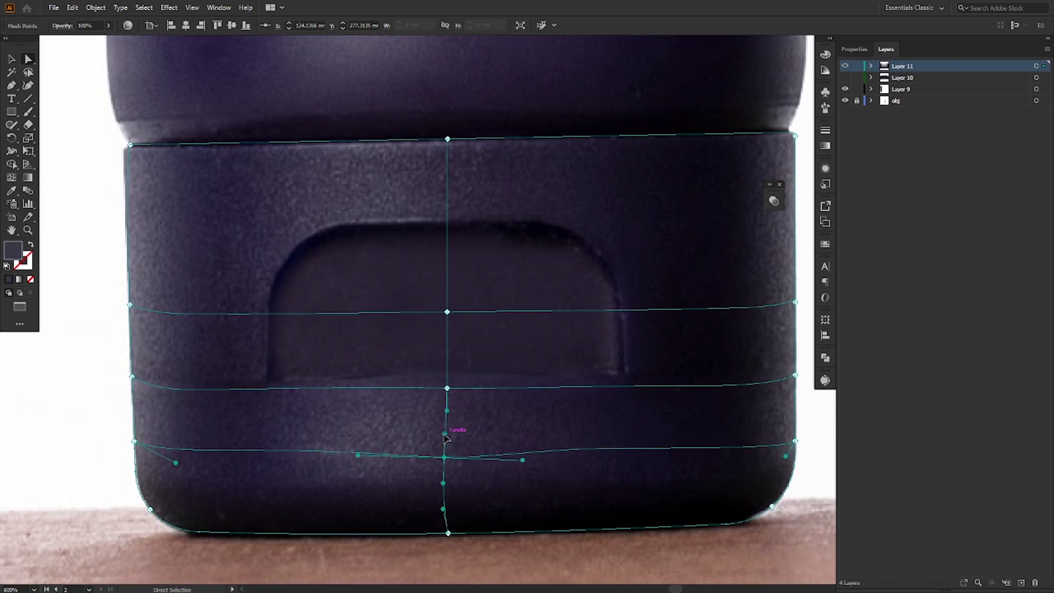
drag(445, 434, 444, 434)
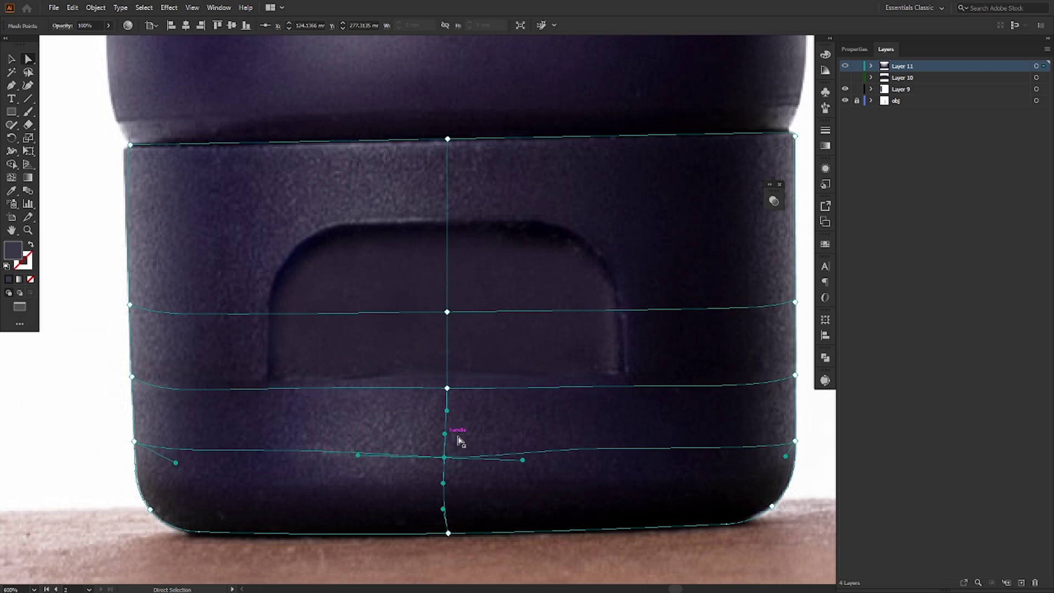
click(523, 461)
click(480, 456)
click(446, 458)
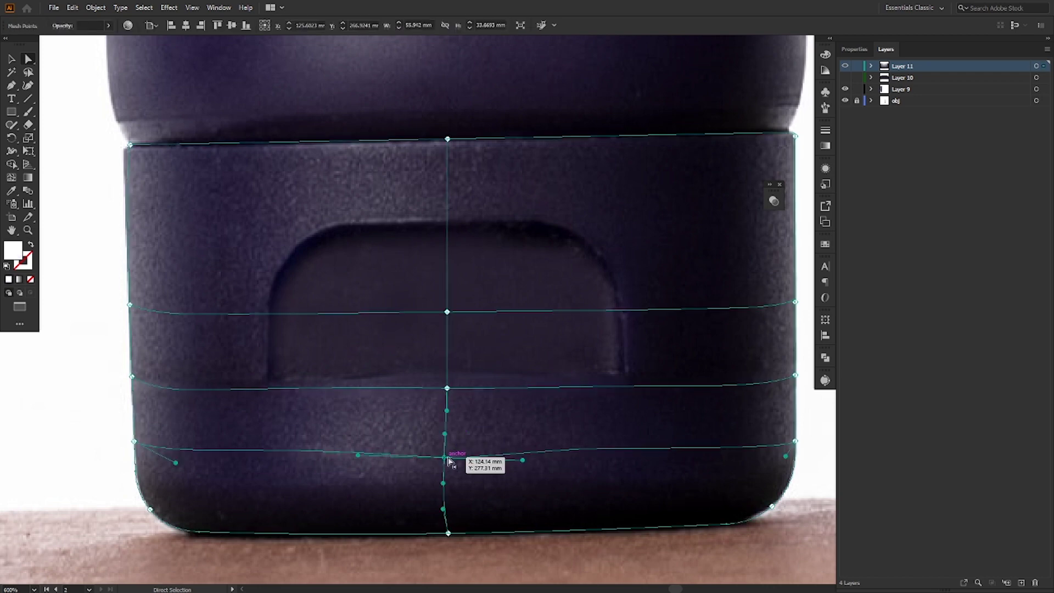
drag(522, 464, 541, 462)
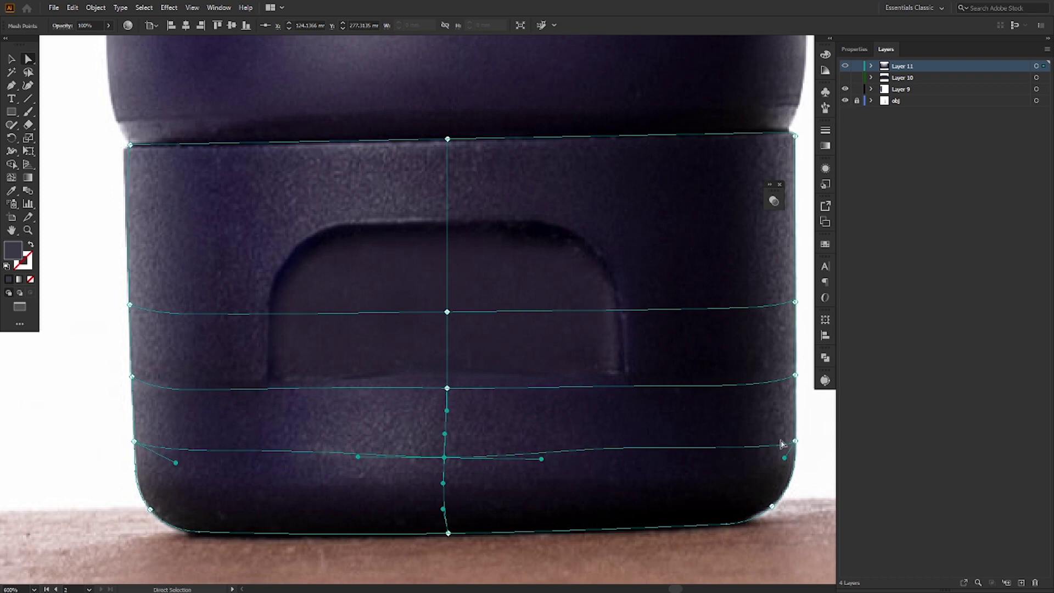
click(795, 441)
mouse_move(795, 420)
mouse_down()
mouse_move(782, 421)
mouse_move(791, 418)
mouse_up()
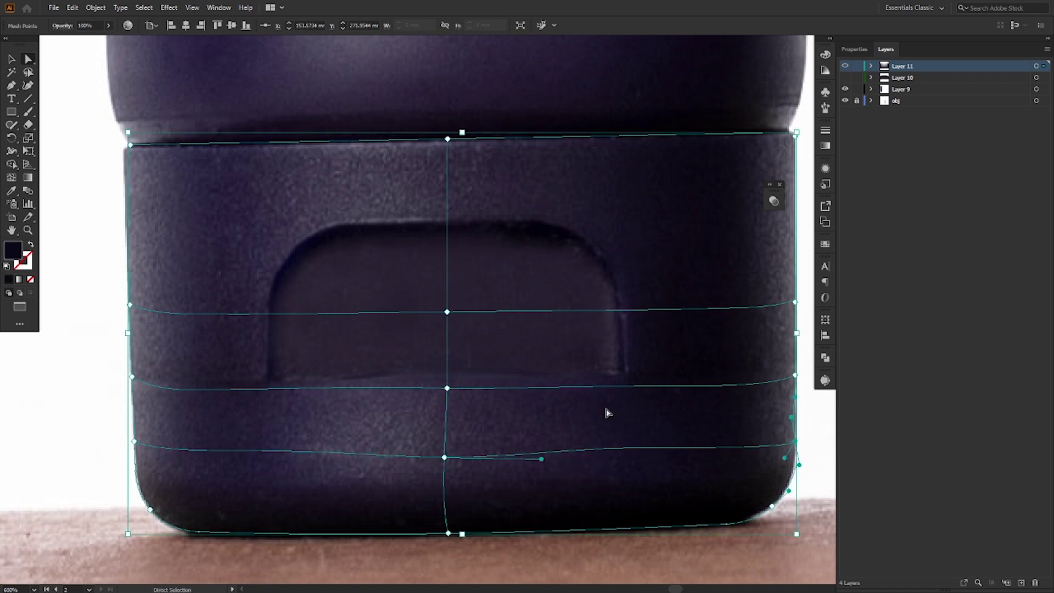
key(ctrl+z)
- Shift the centre points of the two lower horizontal lines slightly right and straighten the vertical line's bottom handle
mouse_move(444, 459)
mouse_down()
mouse_move(458, 462)
mouse_move(448, 461)
mouse_up()
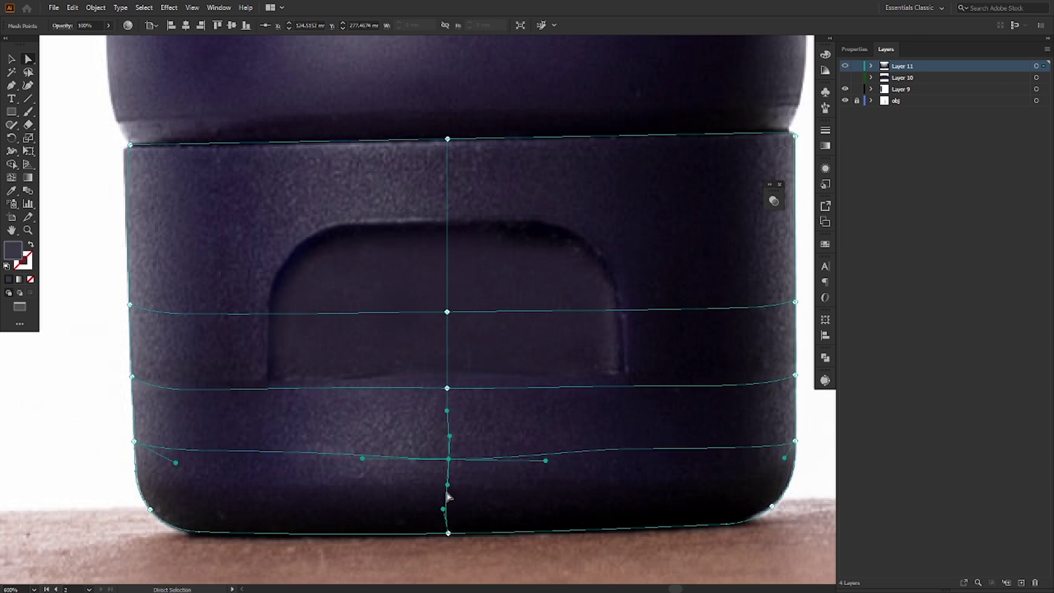
drag(448, 511, 453, 506)
drag(447, 388, 449, 389)
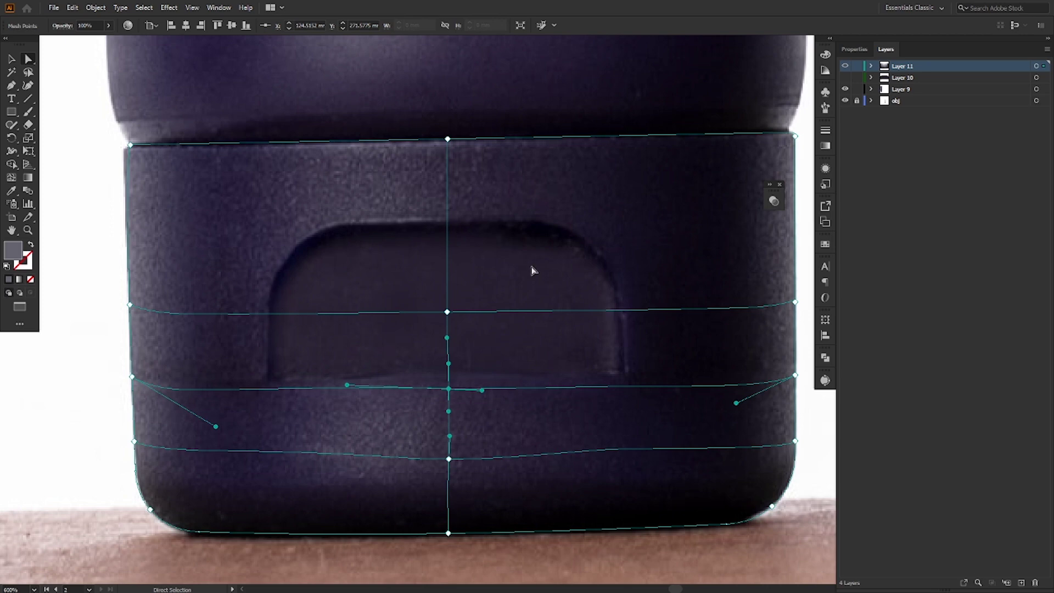
- Add a horizontal mesh line along the thumb recess's top edge and adjust its right-half handles until that half runs nearly level
click(11, 178)
ctrl+click(448, 155)
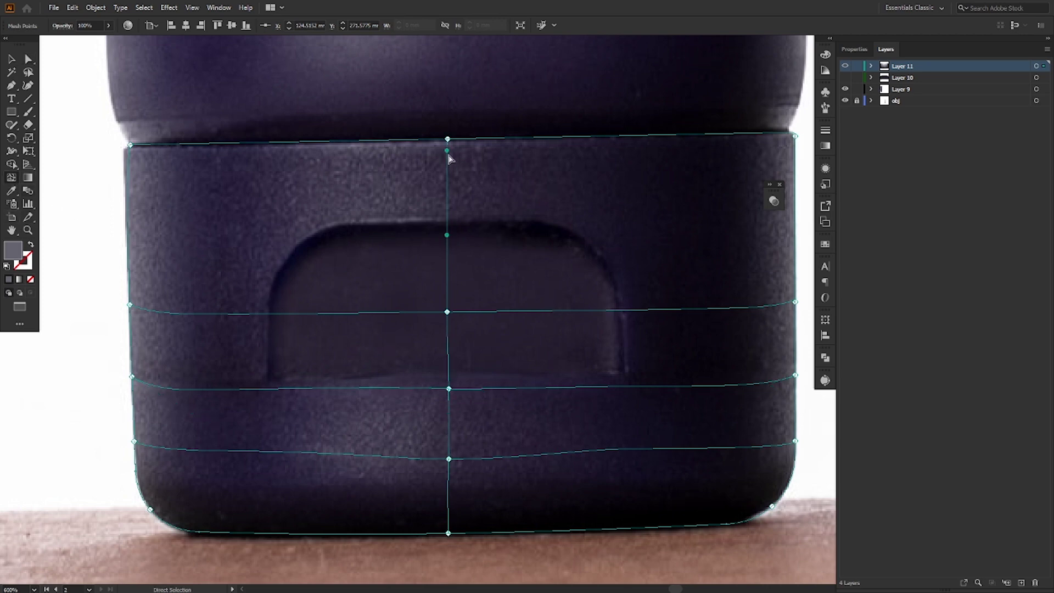
ctrl+click(448, 138)
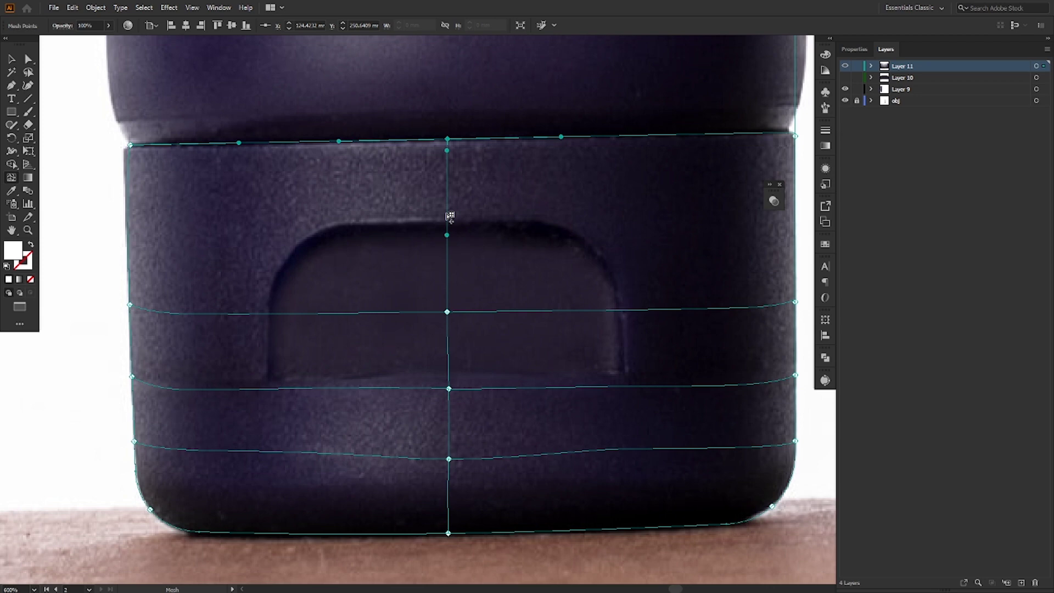
click(448, 217)
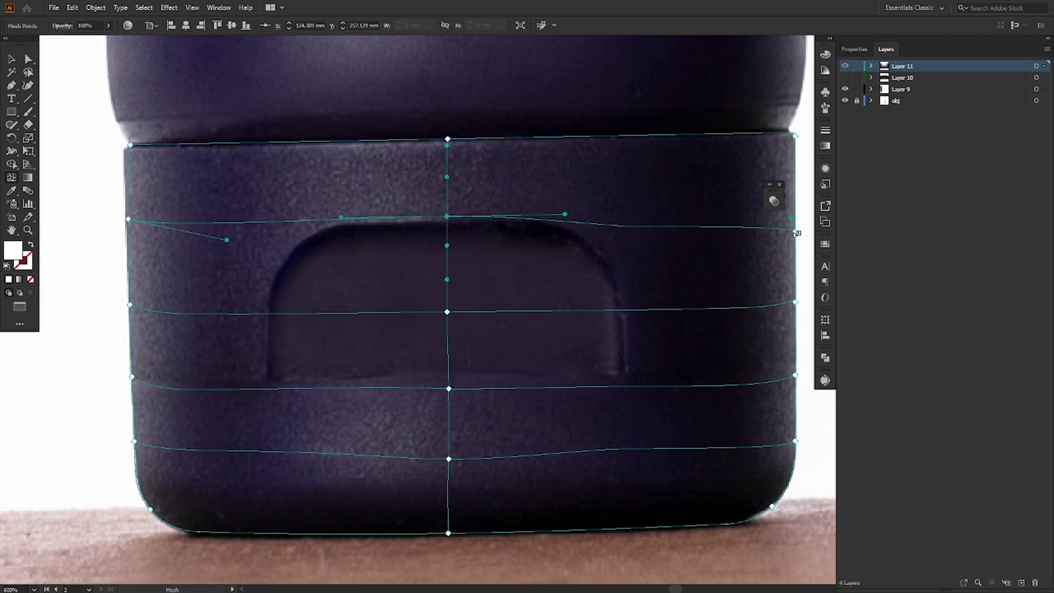
mouse_move(797, 230)
mouse_down()
mouse_move(796, 220)
mouse_move(780, 220)
mouse_up()
mouse_move(590, 215)
mouse_down()
mouse_move(546, 216)
mouse_move(656, 205)
mouse_move(609, 219)
mouse_up()
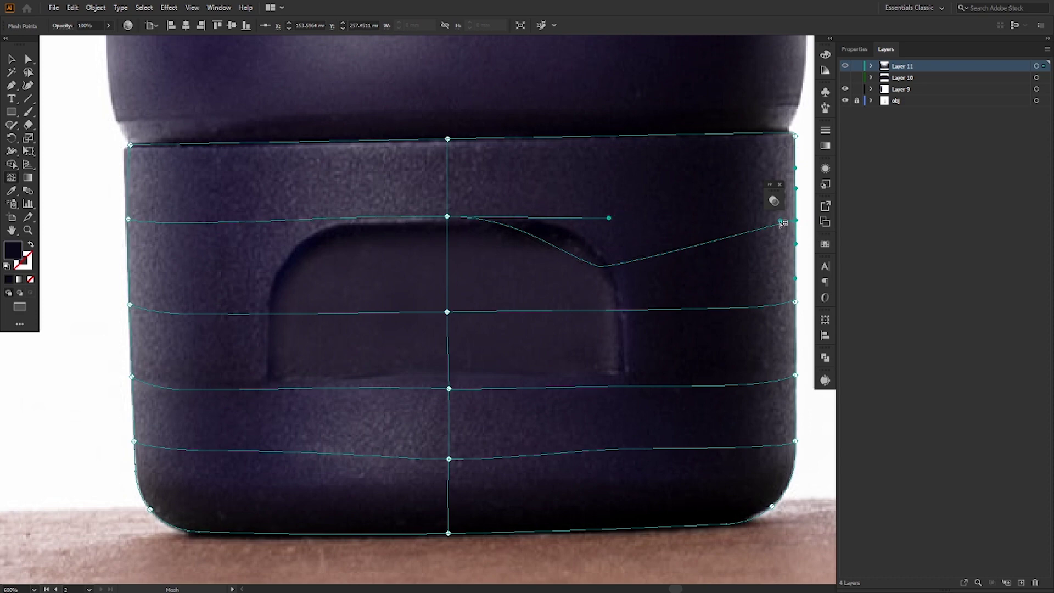
mouse_move(780, 221)
mouse_down()
mouse_move(694, 226)
mouse_move(799, 218)
mouse_move(787, 202)
mouse_up()
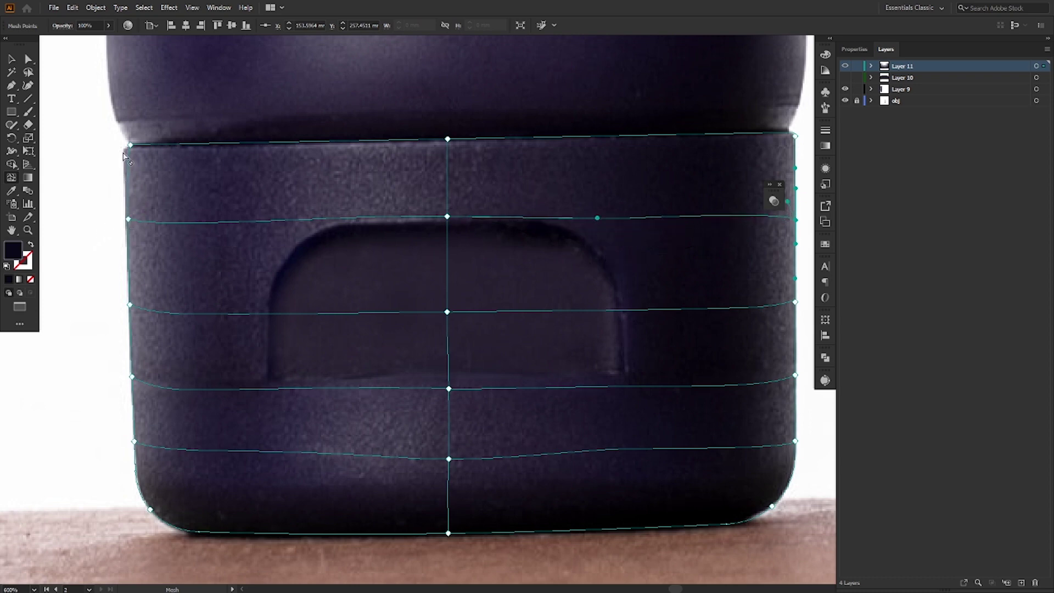
- Add a horizontal mesh line just below the cap body's top edge and pull its left end point out to the cap's outline
scroll(116, 154, up, 2)
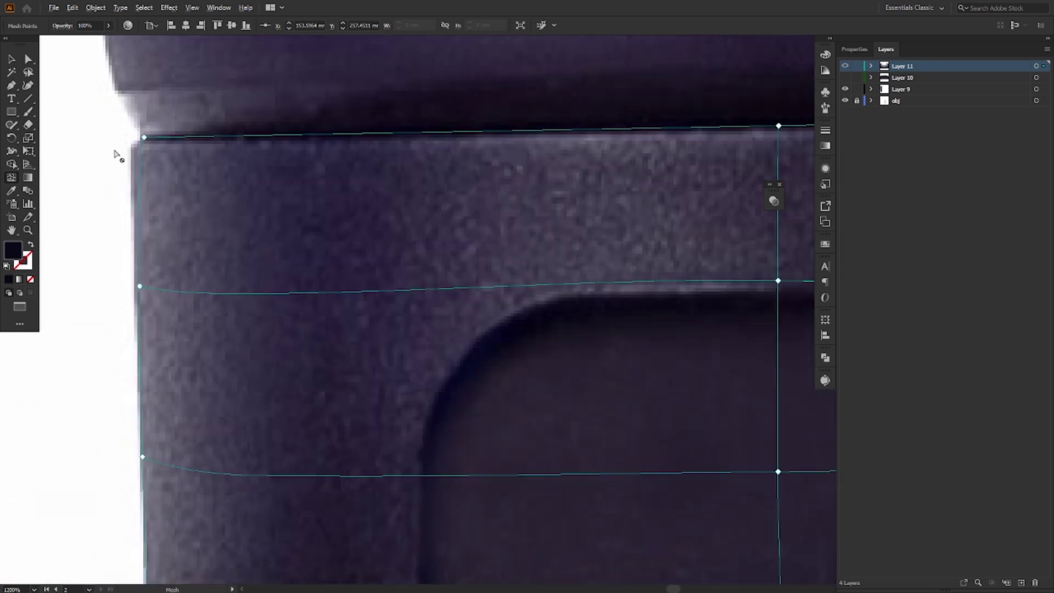
click(142, 159)
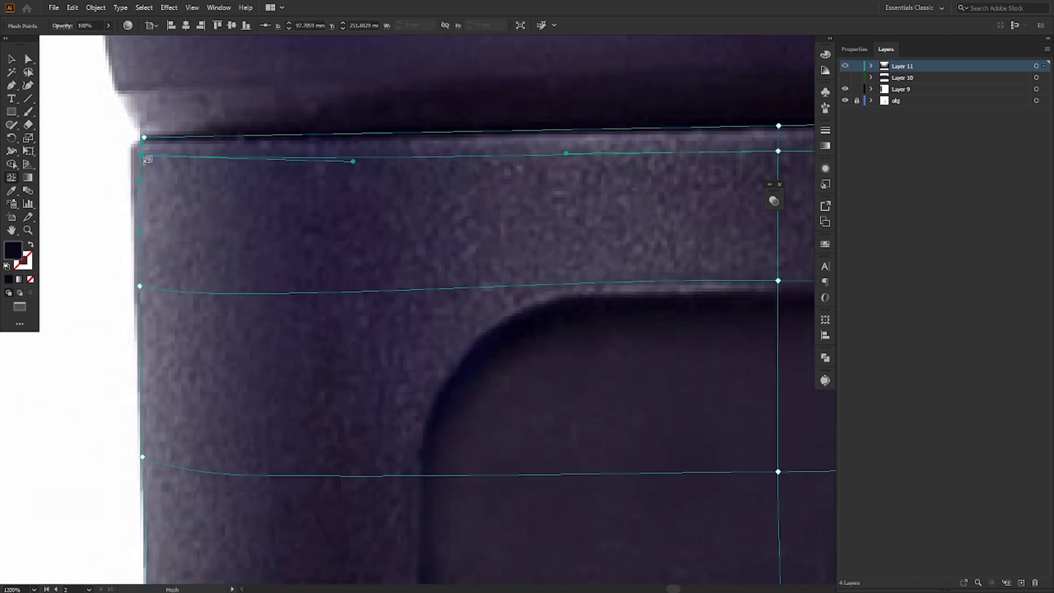
drag(143, 155, 130, 157)
- Raise the new top line's right end point closer to the cap's upper right corner
drag(538, 196, 125, 242)
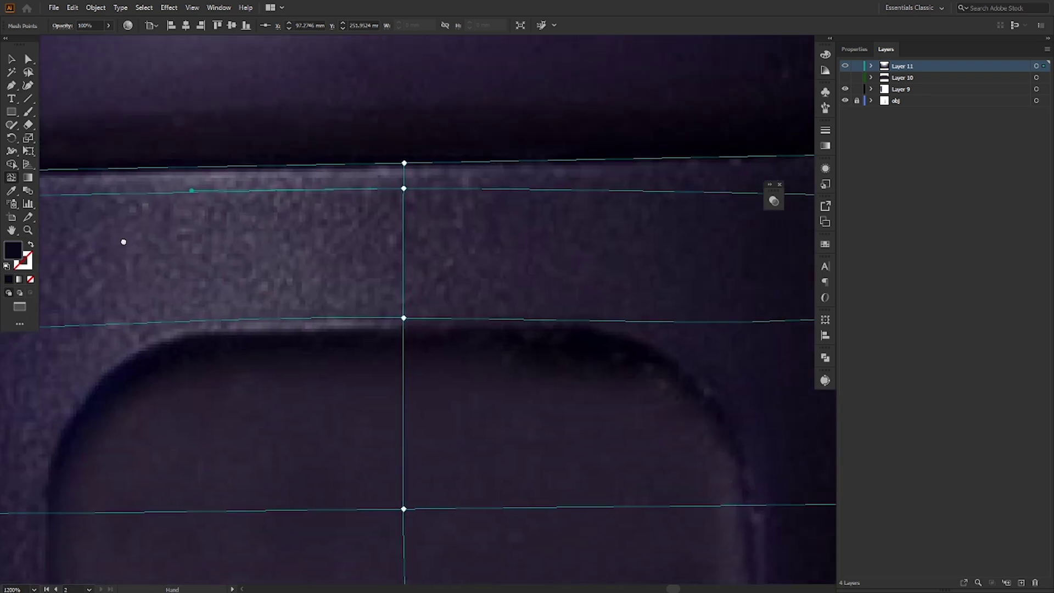
drag(497, 256, 236, 313)
drag(619, 293, 412, 285)
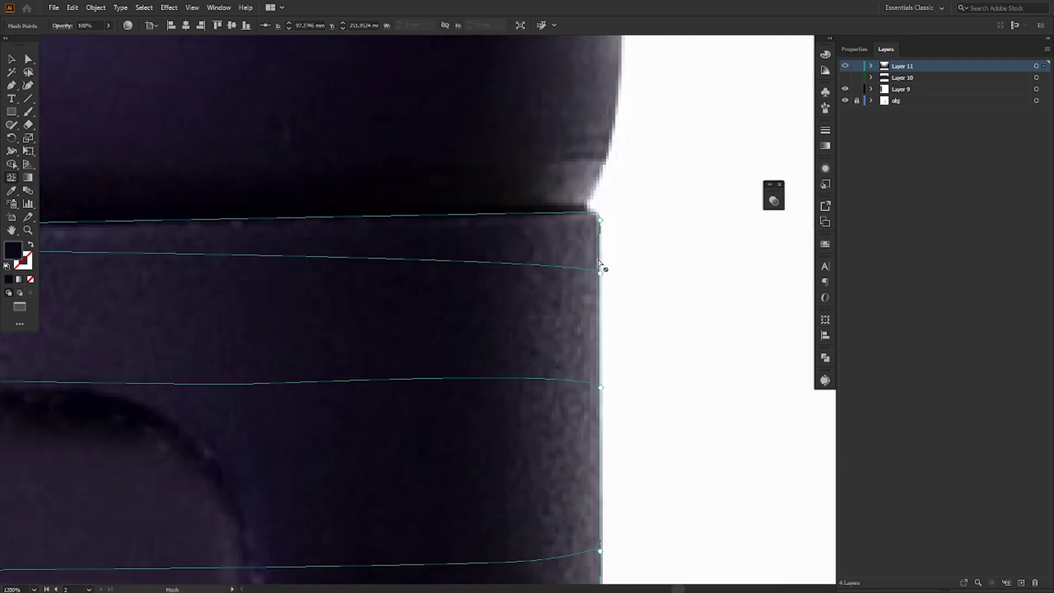
drag(601, 273, 600, 244)
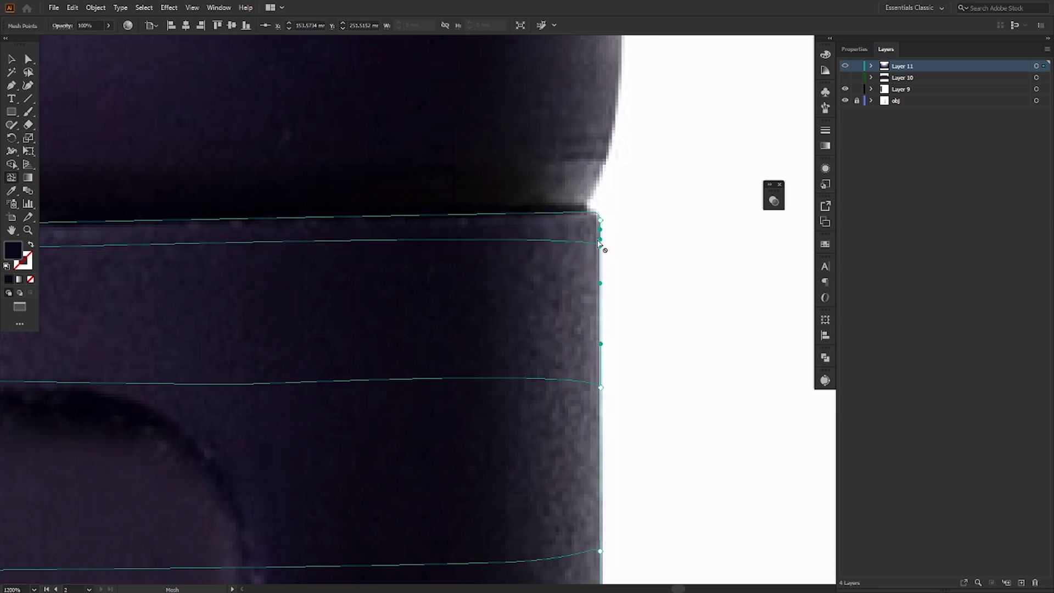
scroll(594, 239, up, 3)
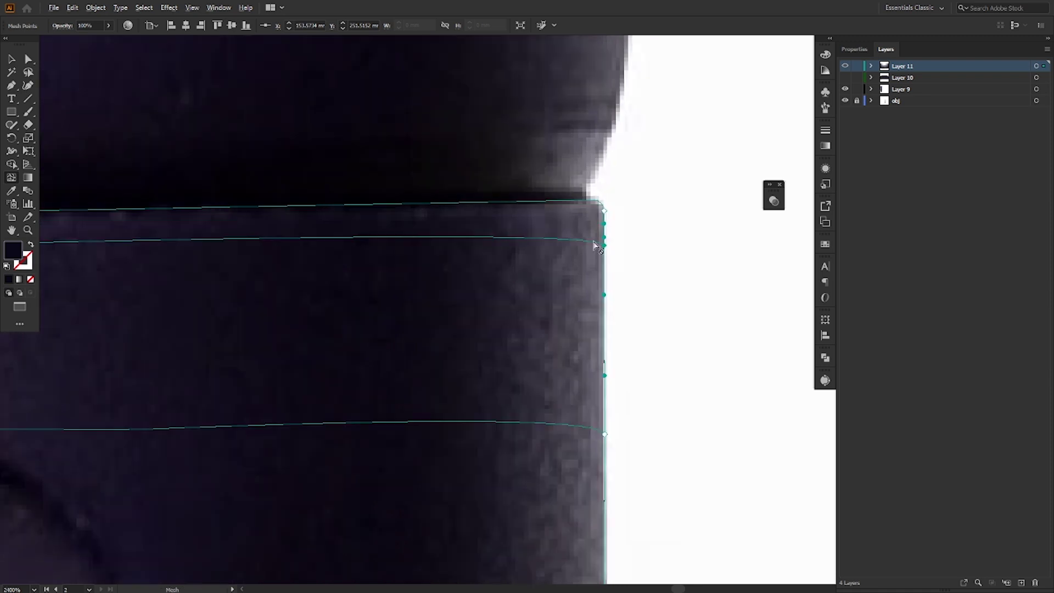
scroll(610, 272, up, 2)
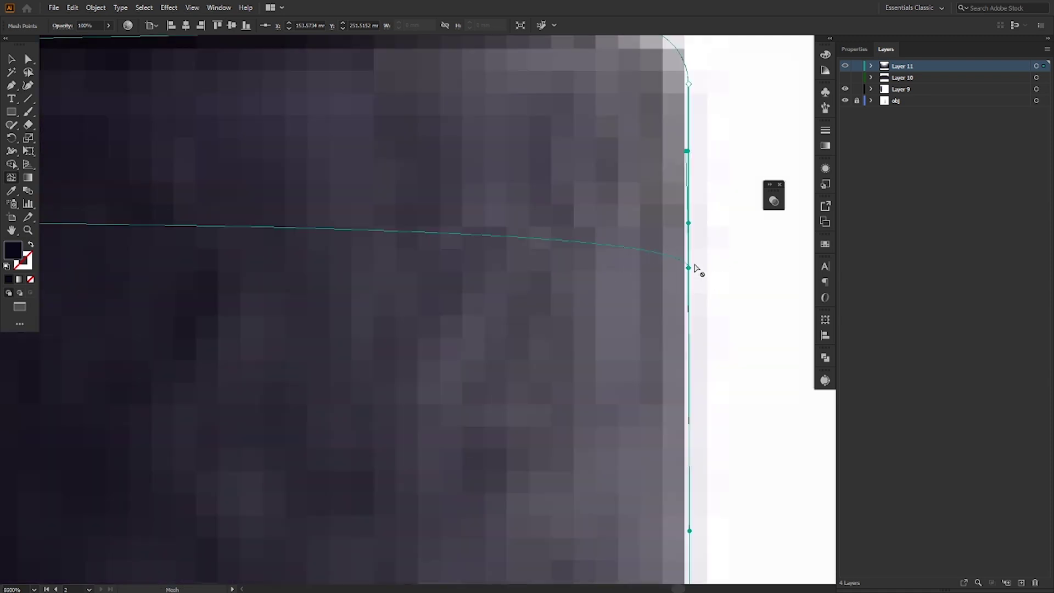
- Lower the centre point and left end point of the new top line slightly so it follows the cap's upper rim
key(a)
scroll(684, 289, down, 7)
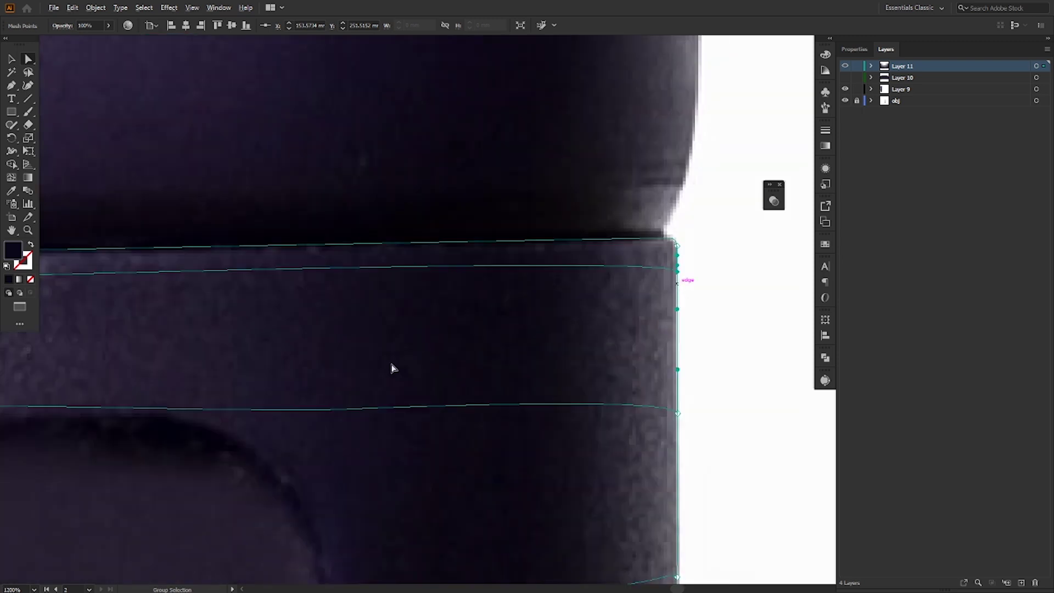
drag(223, 377, 372, 350)
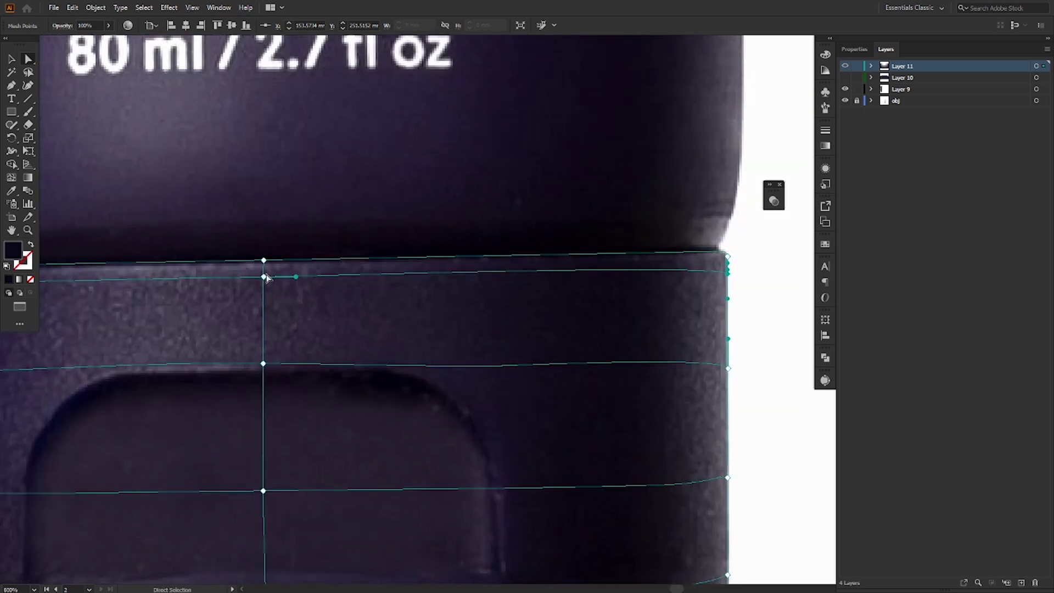
drag(263, 276, 262, 283)
scroll(313, 316, down, 2)
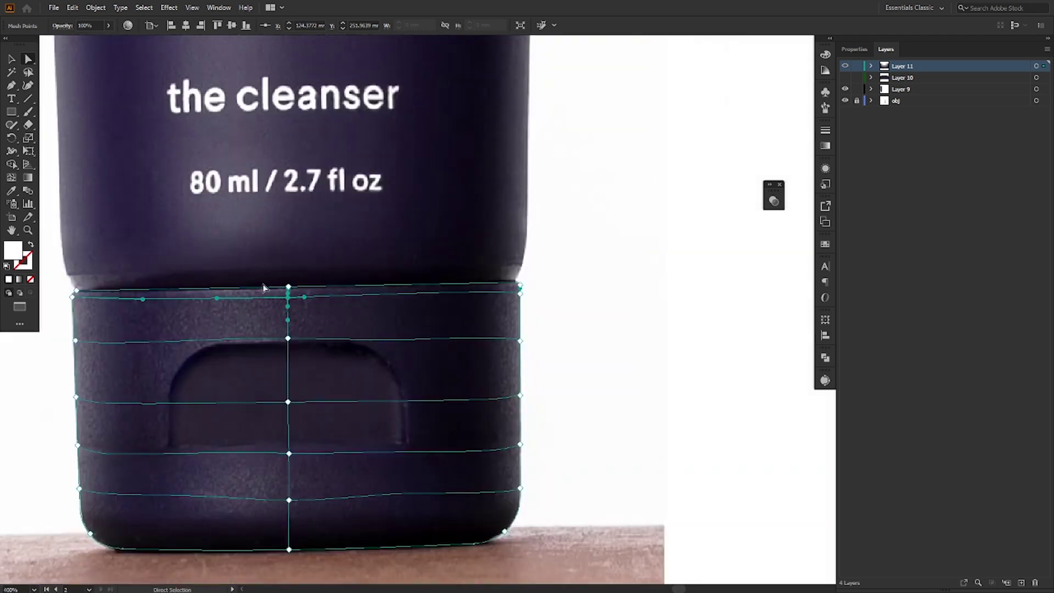
scroll(69, 299, up, 2)
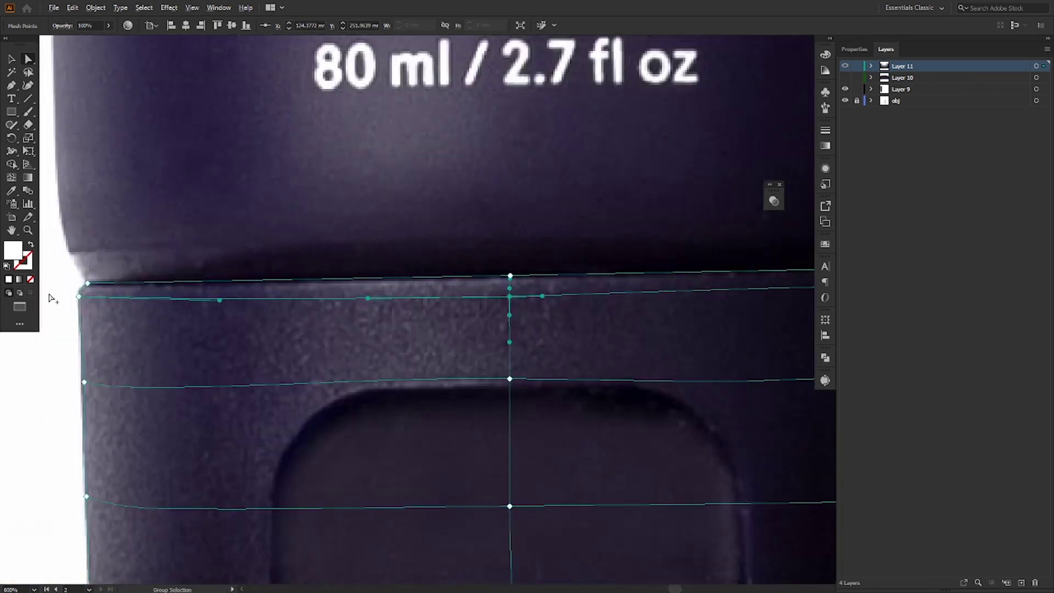
scroll(51, 298, up, 2)
drag(112, 316, 112, 326)
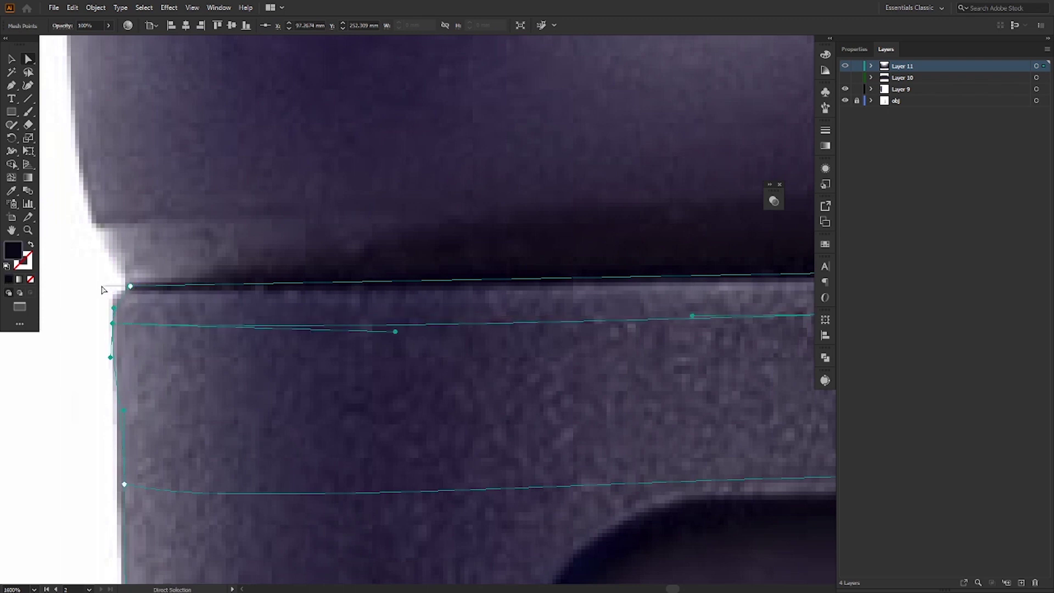
click(103, 289)
click(130, 286)
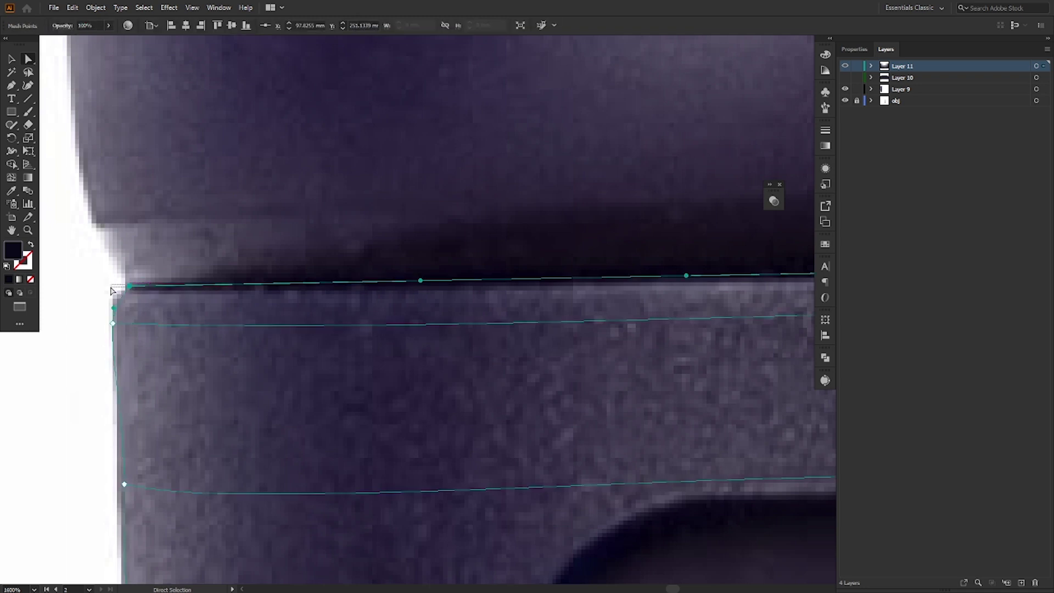
drag(111, 288, 88, 288)
scroll(89, 288, up, 1)
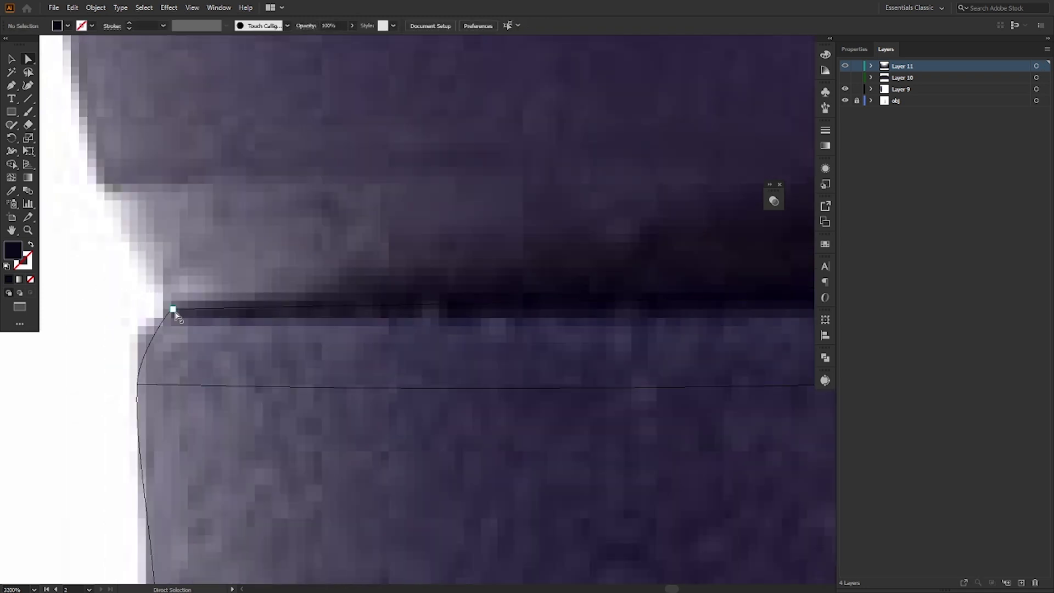
mouse_move(174, 311)
mouse_down()
mouse_move(142, 314)
mouse_move(157, 311)
mouse_up()
key(ctrl+z)
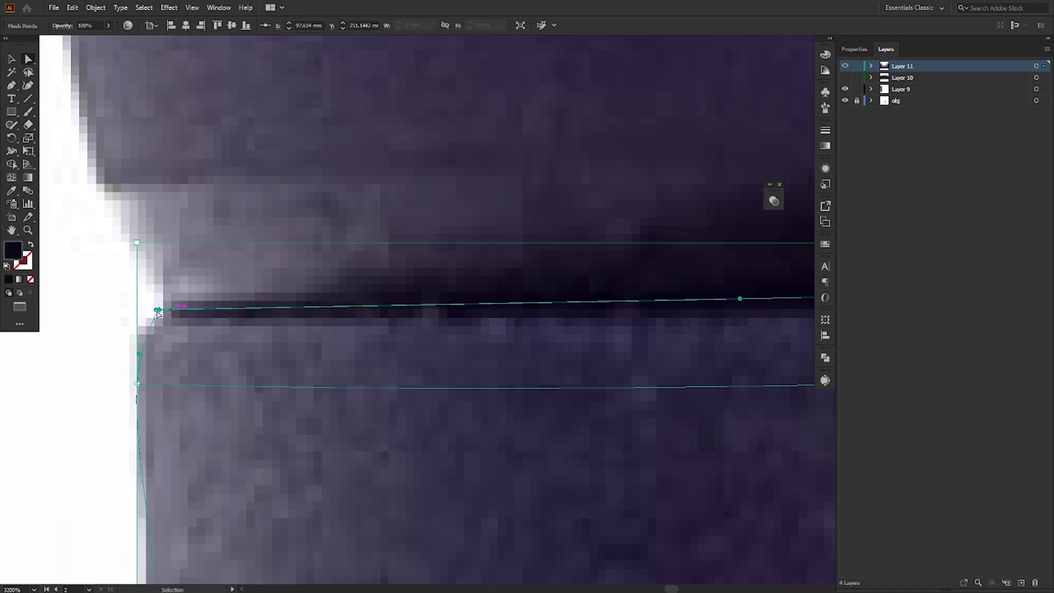
key(ctrl+z)
- Extend the upper left corner point's outer handle horizontally outward to round the mesh corner along the cap's outline
scroll(144, 315, up, 1)
scroll(185, 312, up, 1)
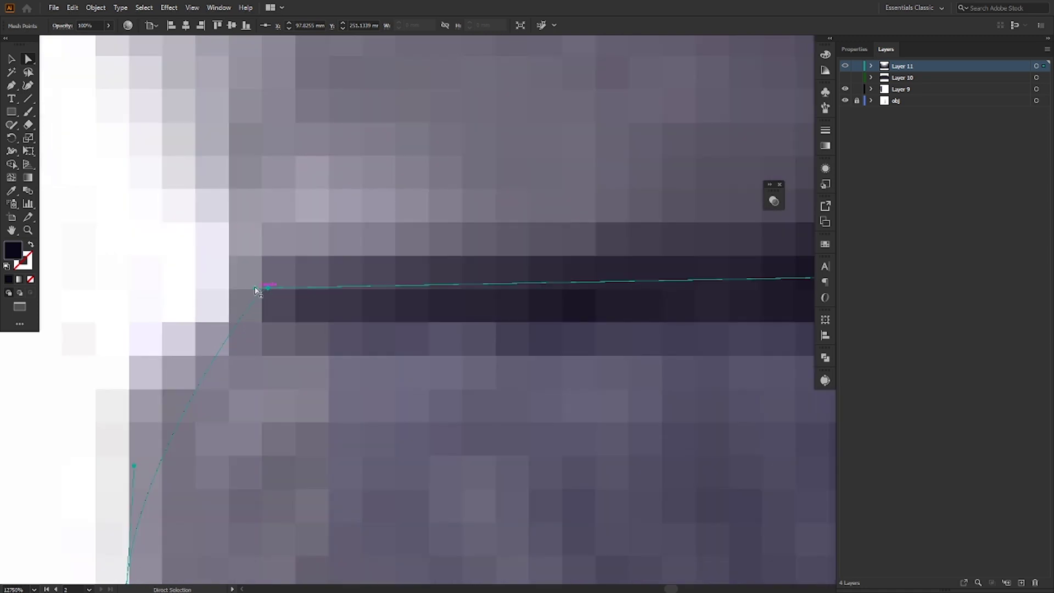
drag(256, 287, 130, 297)
scroll(165, 316, down, 3)
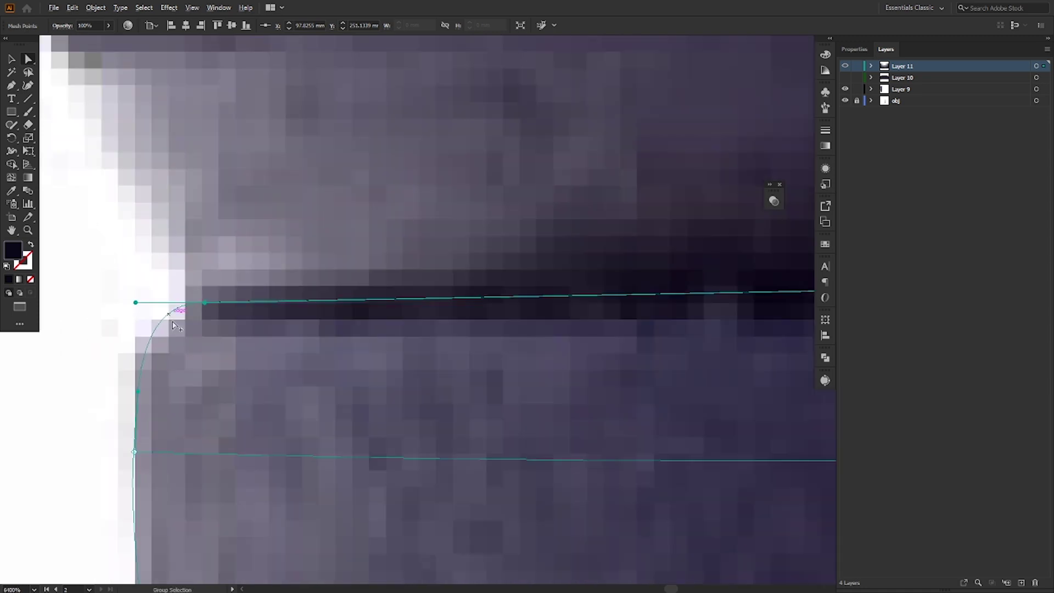
scroll(188, 467, down, 2)
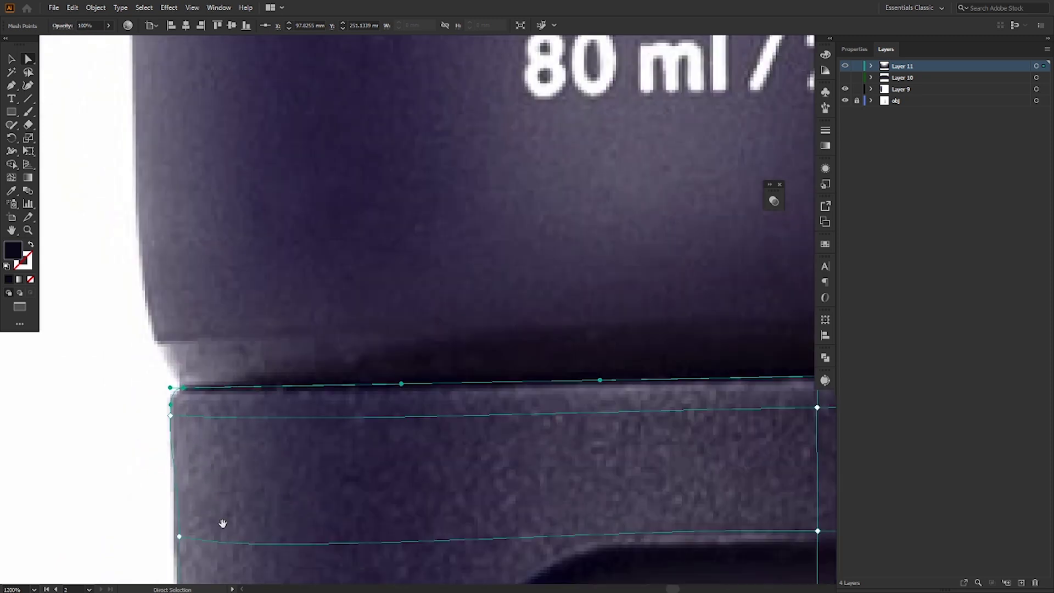
- Move the recess-top line's left end point onto the cap's outline and align the neighbouring vertical handles to straighten the left edge
drag(223, 522, 252, 430)
scroll(205, 449, up, 2)
mouse_move(193, 451)
mouse_down()
mouse_move(200, 443)
mouse_move(189, 446)
mouse_up()
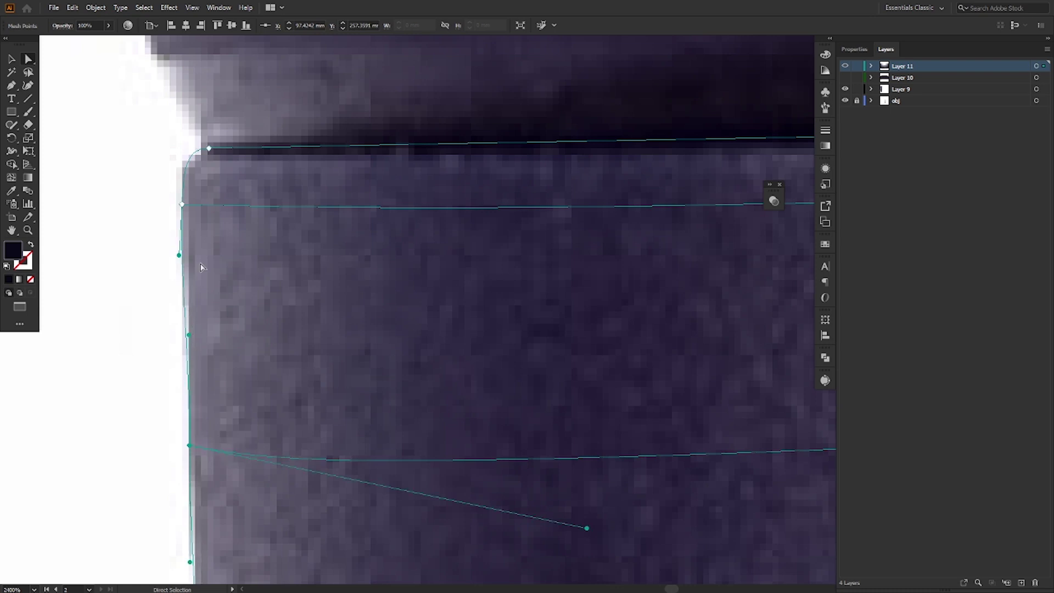
drag(180, 259, 187, 259)
scroll(198, 277, down, 3)
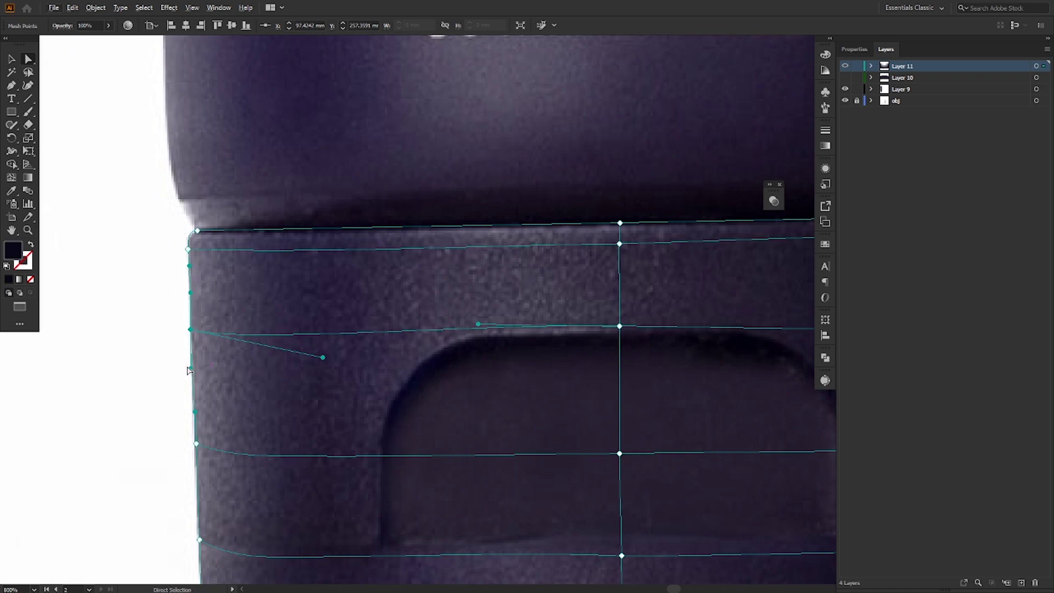
drag(191, 370, 193, 368)
- Shorten the recess-top line's left end handle and lower the opposing handle near the centre to smooth its left half
scroll(259, 352, down, 2)
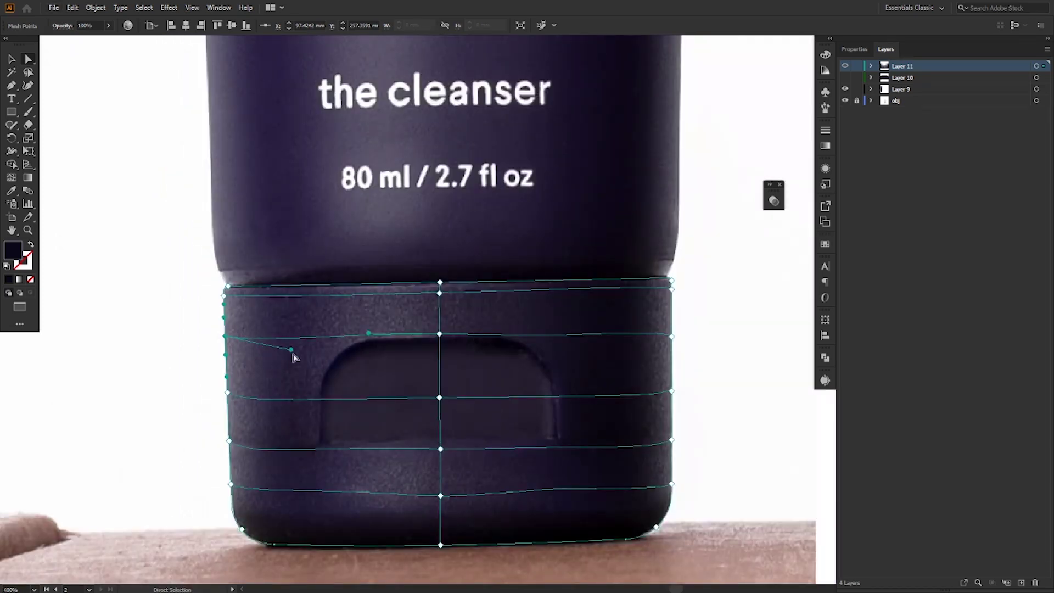
drag(291, 355, 251, 364)
drag(376, 333, 376, 337)
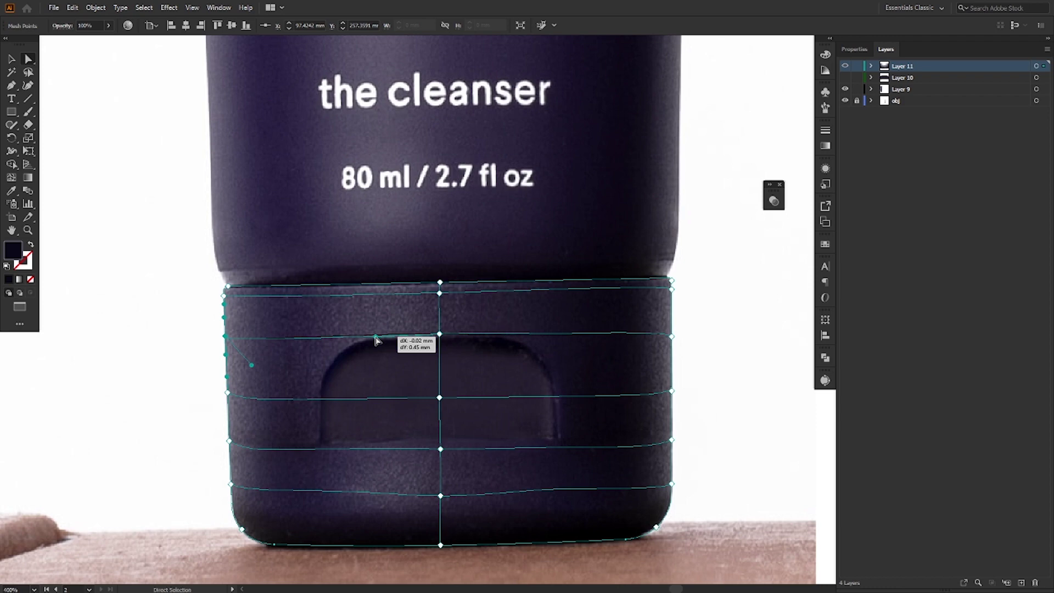
- Raise the recess-top line's right end point slightly and shorten the centre point's right handle to smooth that half
click(671, 334)
drag(668, 324, 669, 326)
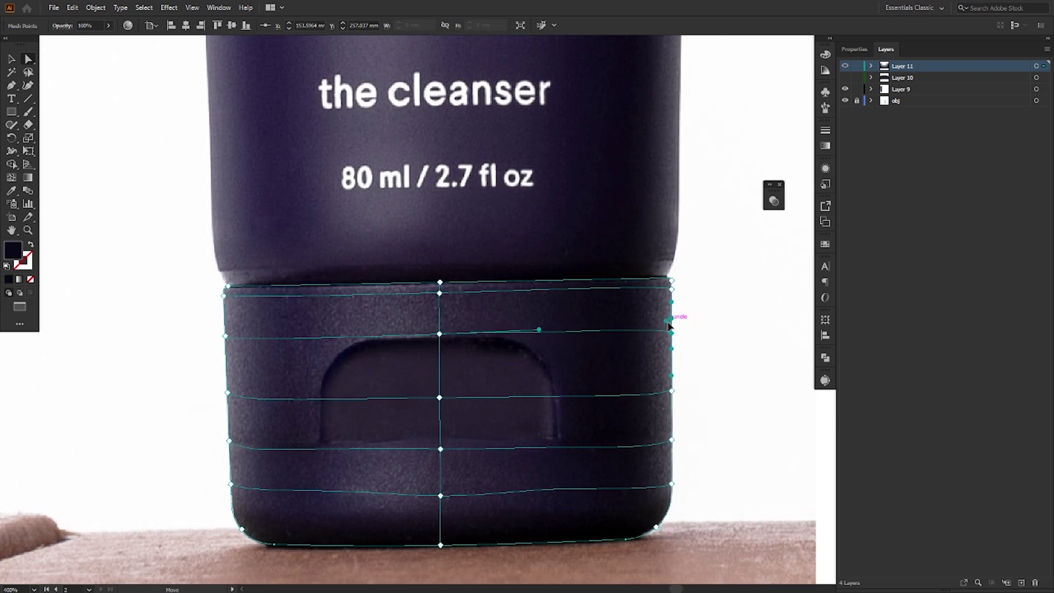
drag(540, 330, 481, 333)
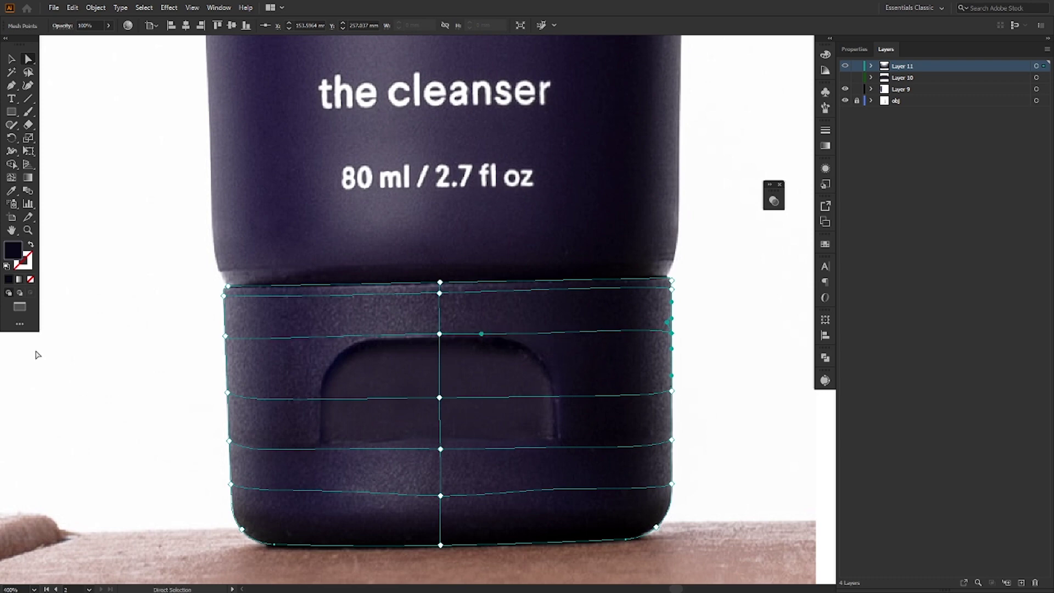
- Add three horizontal mesh lines: through the recess's upper part, between the two lower lines and just above the cap's base
click(13, 179)
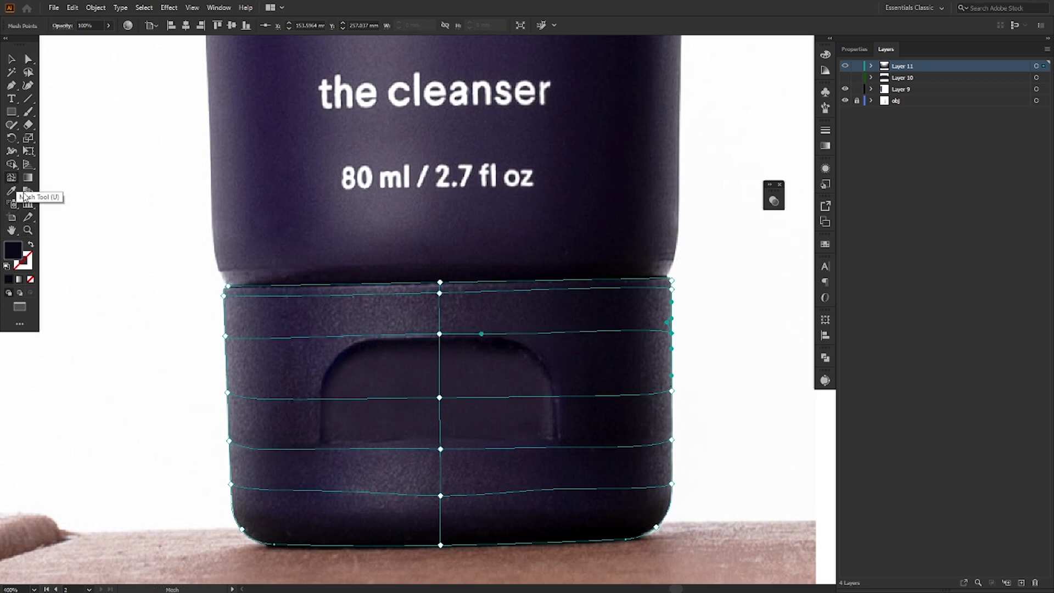
click(440, 368)
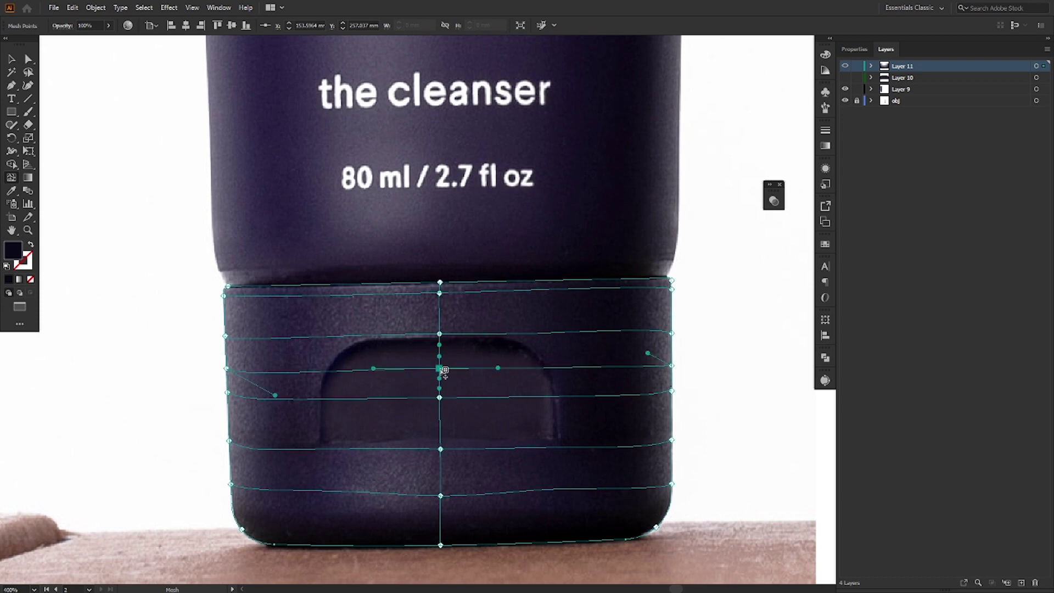
click(440, 477)
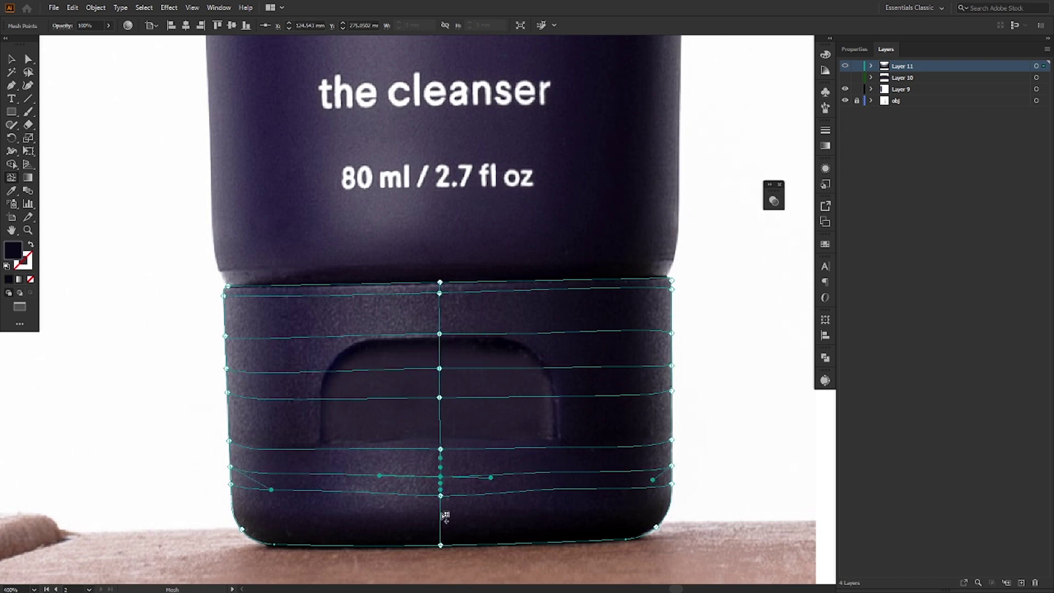
click(441, 523)
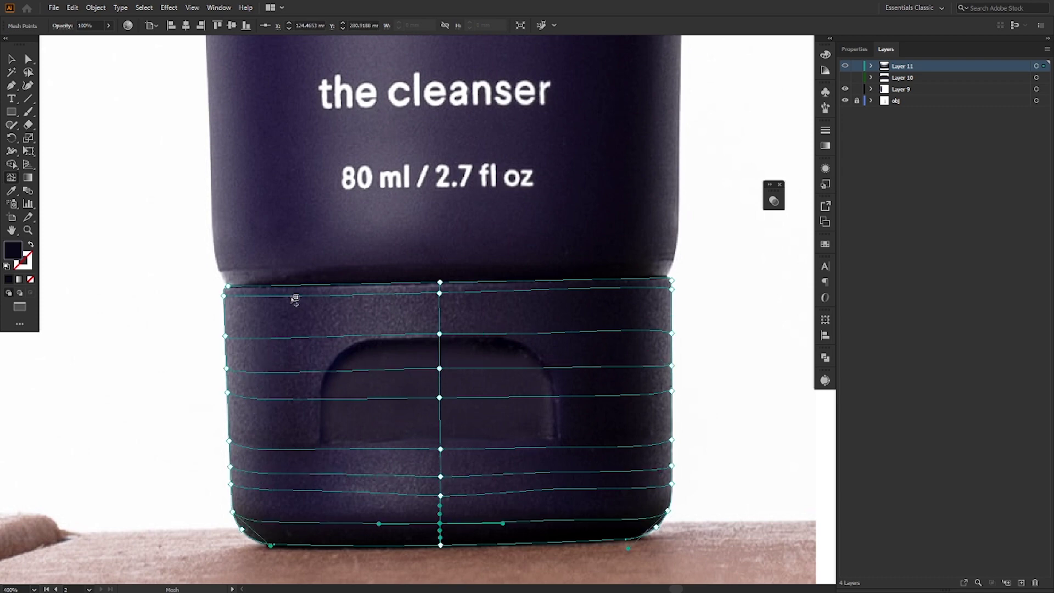
- Add a vertical mesh line left of the thumb recess and shift its mesh points sideways into a straight column
click(307, 285)
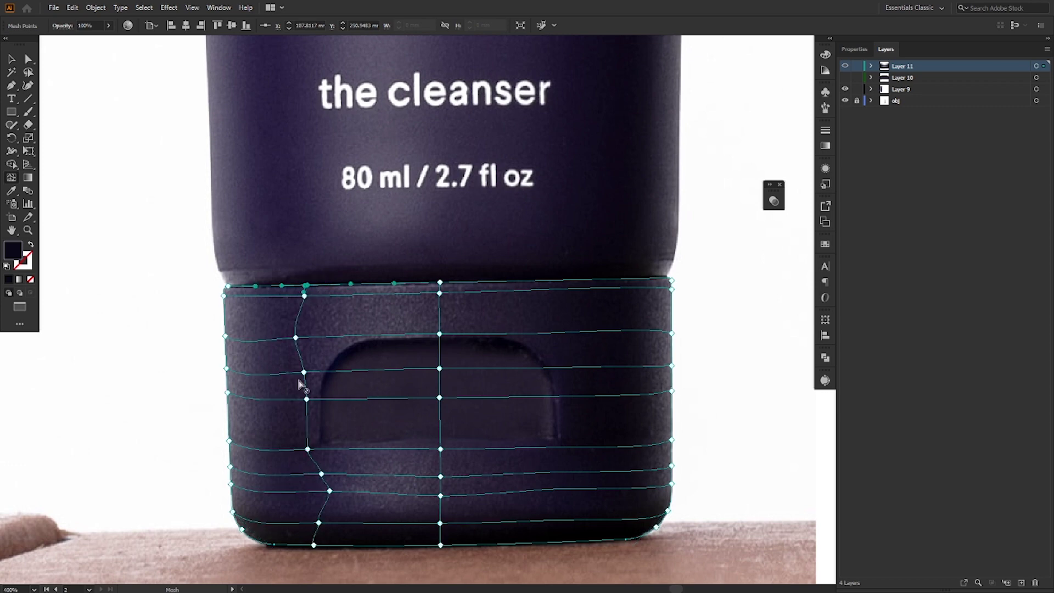
scroll(286, 398, up, 1)
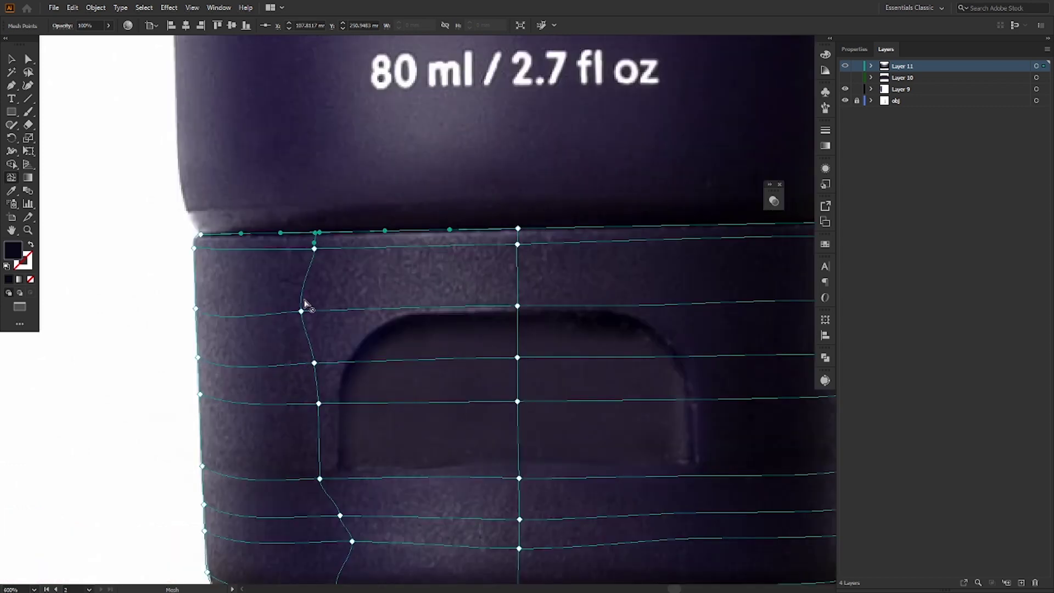
drag(302, 312, 317, 315)
click(319, 360)
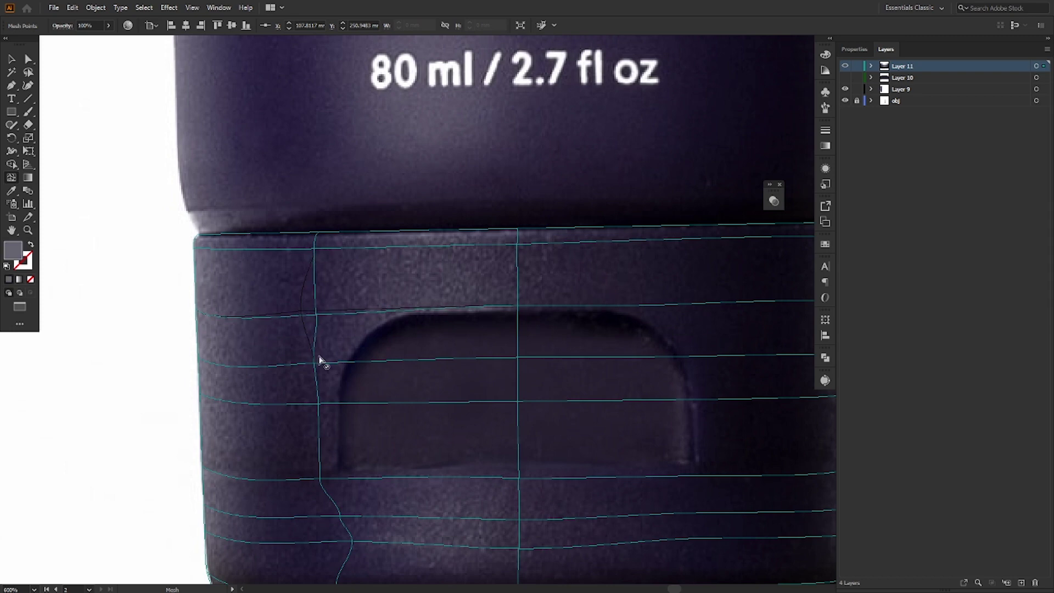
drag(314, 363, 318, 364)
drag(333, 493, 363, 385)
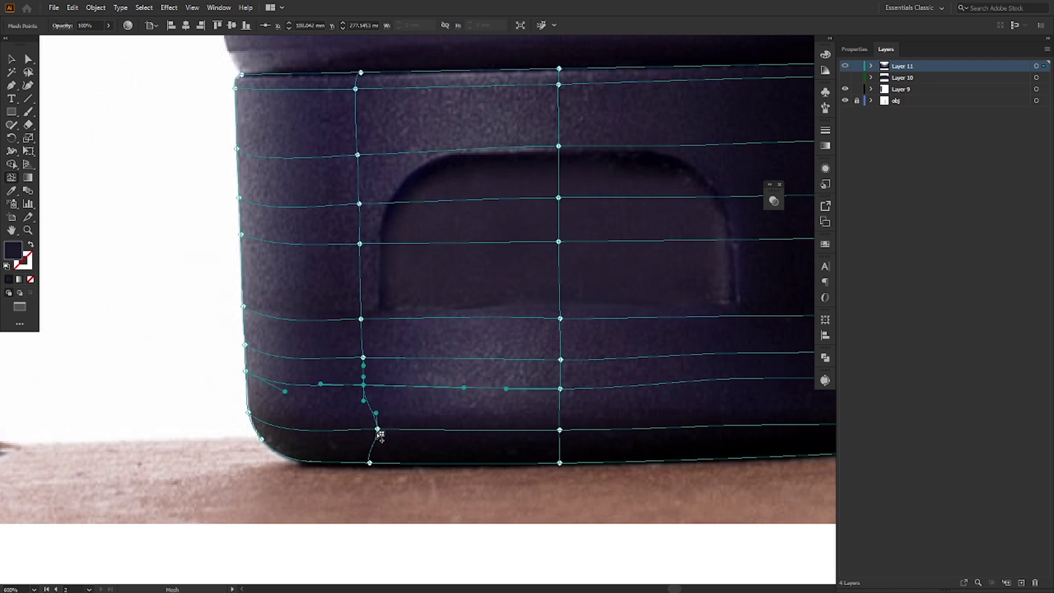
- Align the lower mesh point of the column before the recess, and add two vertical mesh lines between it and the left edge
drag(378, 431, 364, 428)
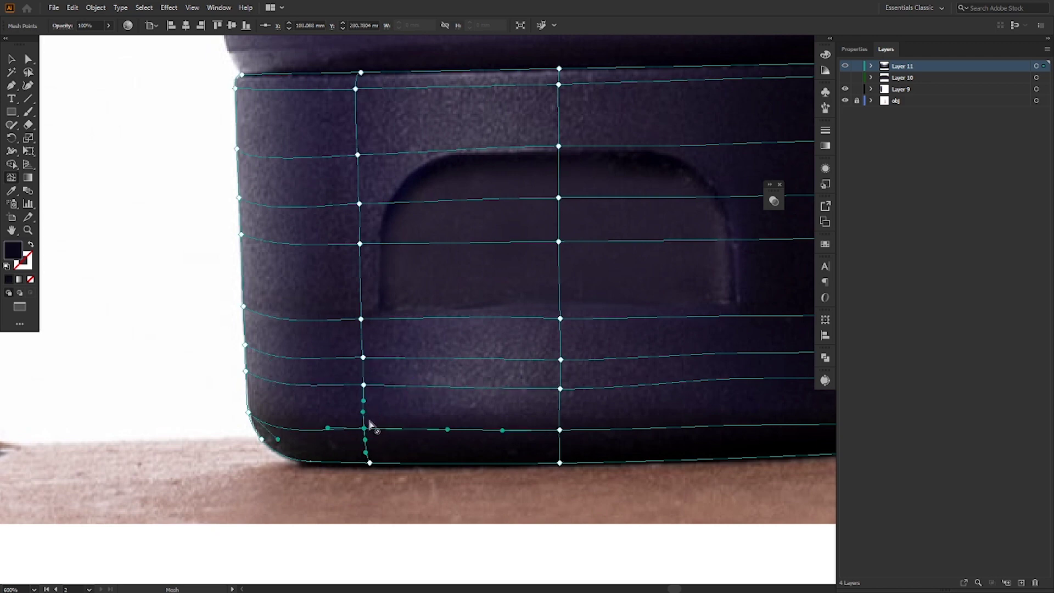
click(298, 386)
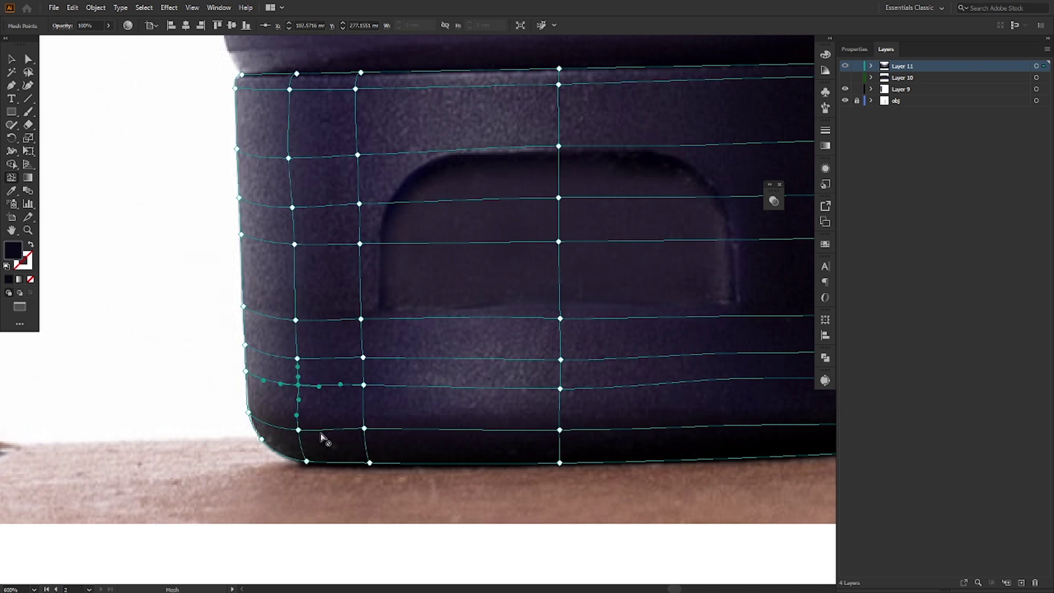
click(268, 316)
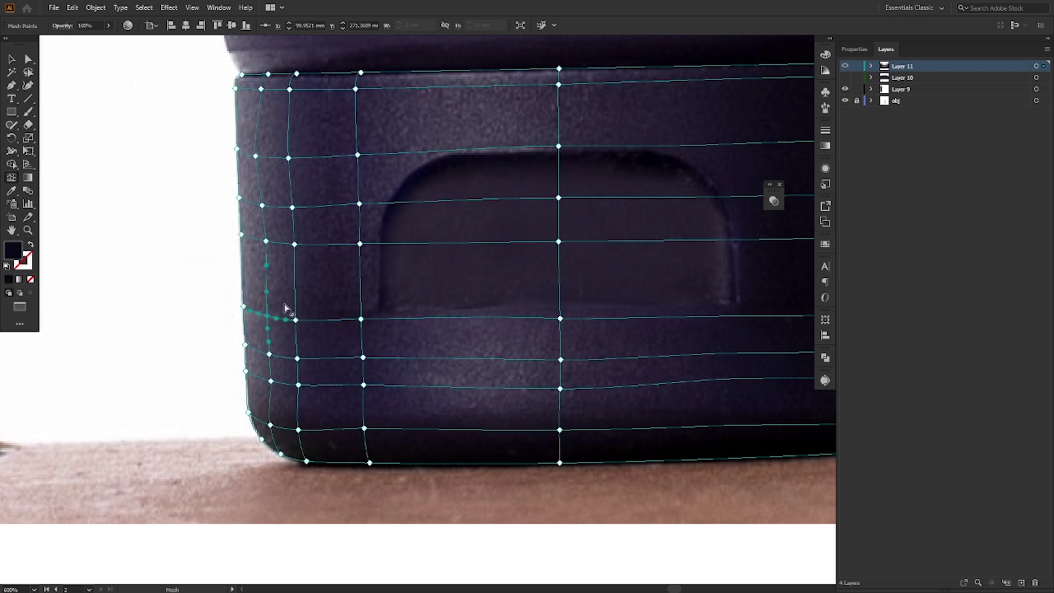
- Straighten the vertical mesh line nearest the left edge and add a horizontal mesh line across the lower half of the recess
drag(256, 157, 262, 157)
drag(264, 82, 264, 84)
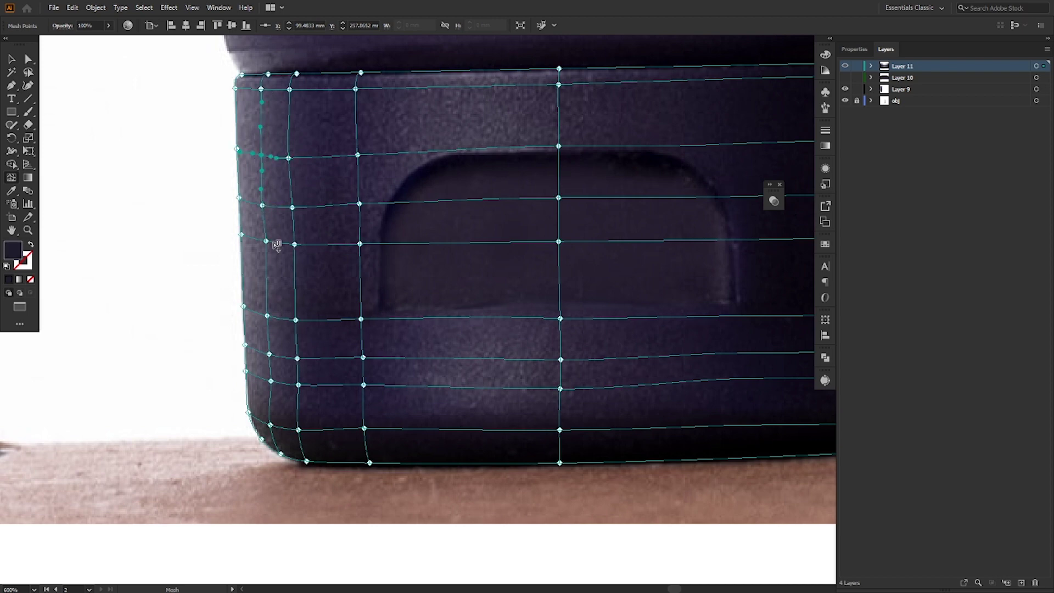
drag(266, 241, 262, 240)
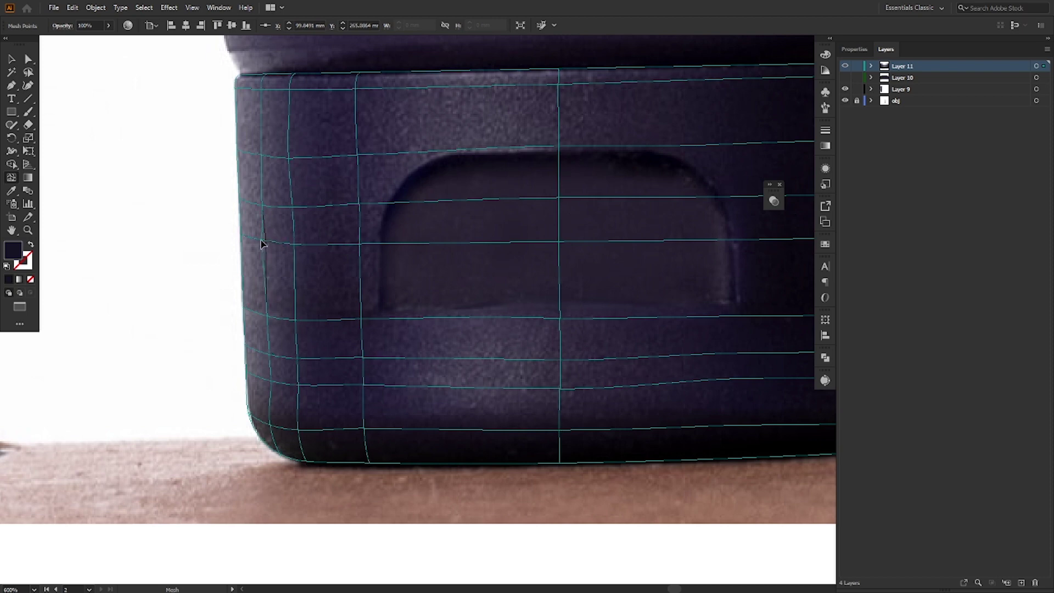
click(242, 269)
- Add a vertical mesh line through the dark band between the left edge and the recess, and shift its points to follow the shading
drag(647, 290, 530, 295)
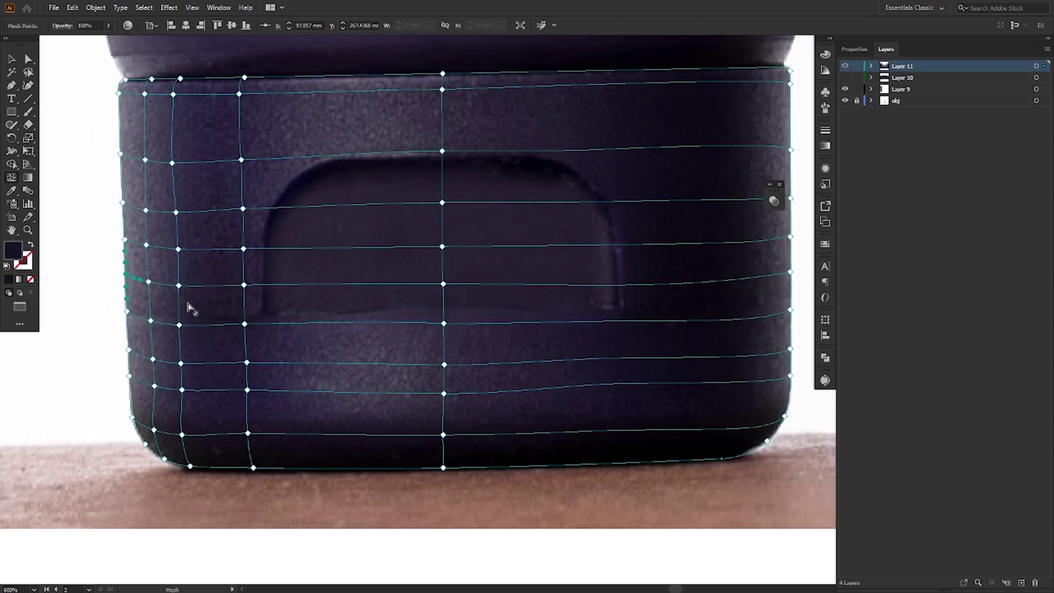
click(214, 286)
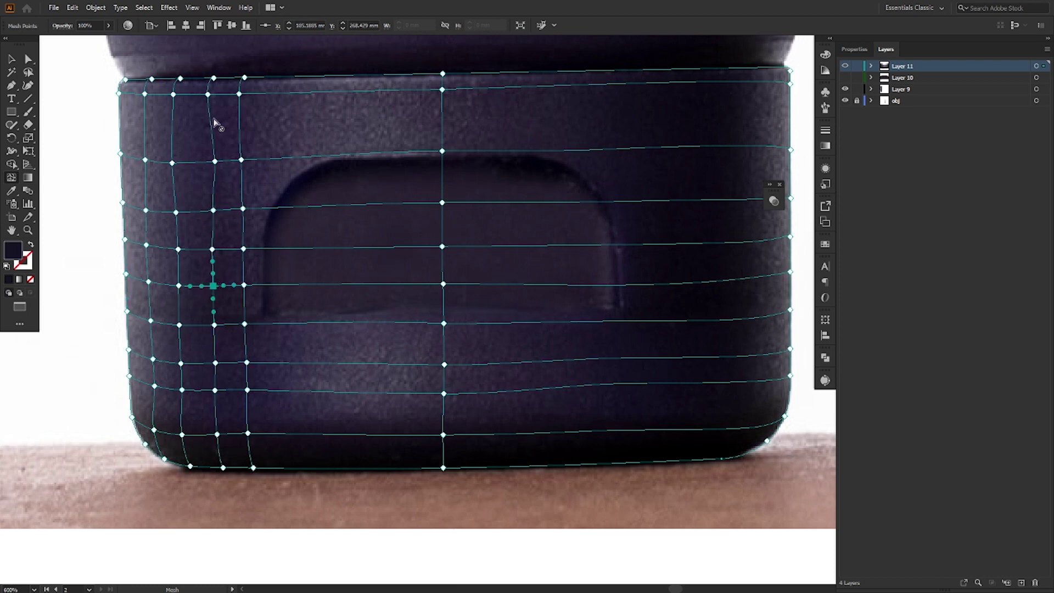
drag(215, 161, 206, 163)
drag(213, 210, 208, 210)
drag(215, 248, 209, 326)
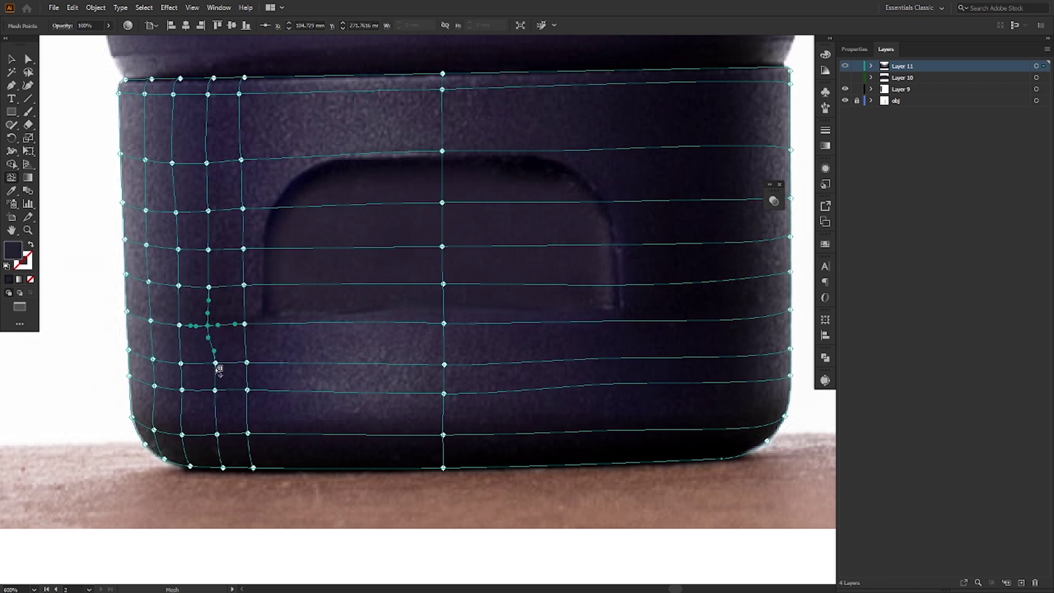
drag(215, 363, 211, 392)
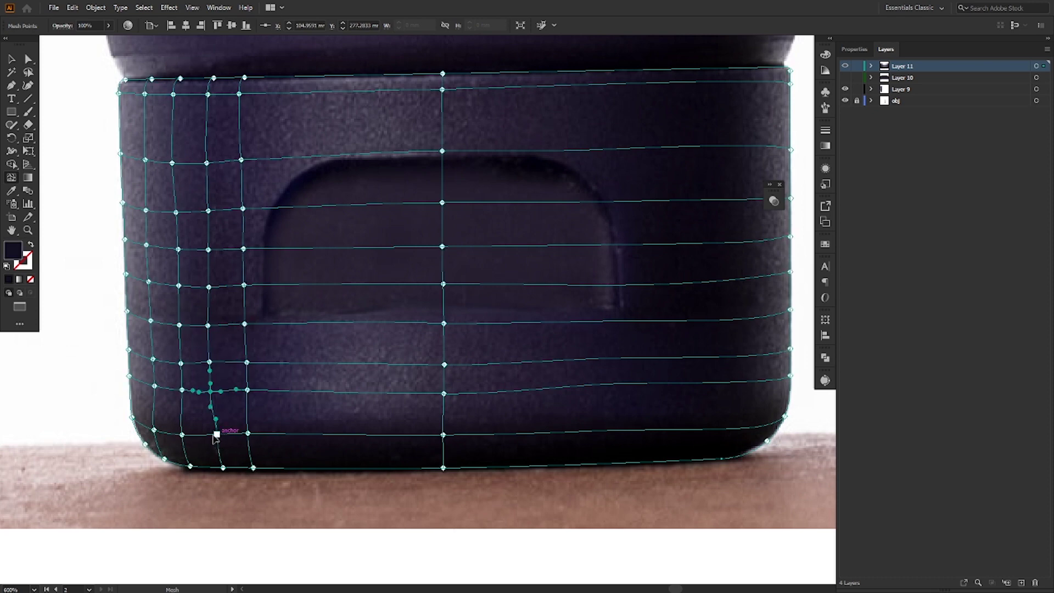
drag(217, 435, 213, 437)
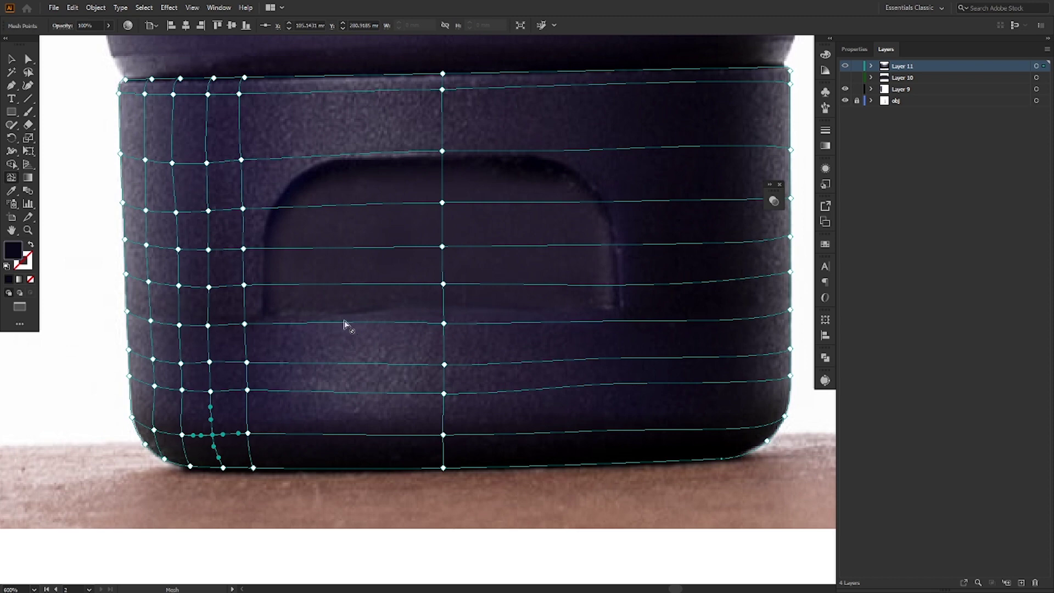
- Add two vertical mesh lines through the left part of the recess and straighten their lower points
drag(340, 325, 339, 363)
drag(346, 435, 340, 435)
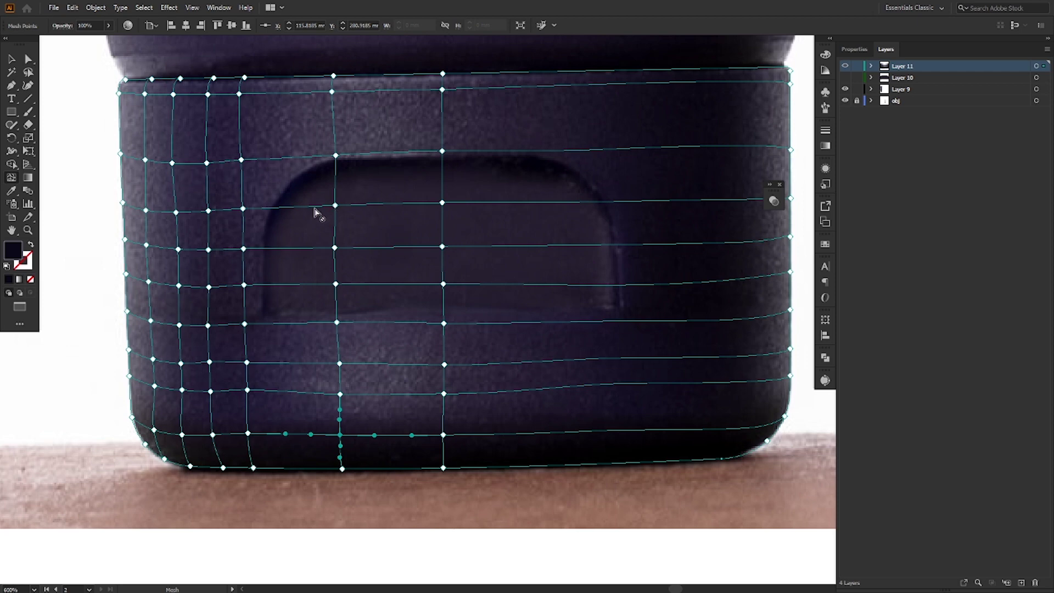
click(289, 207)
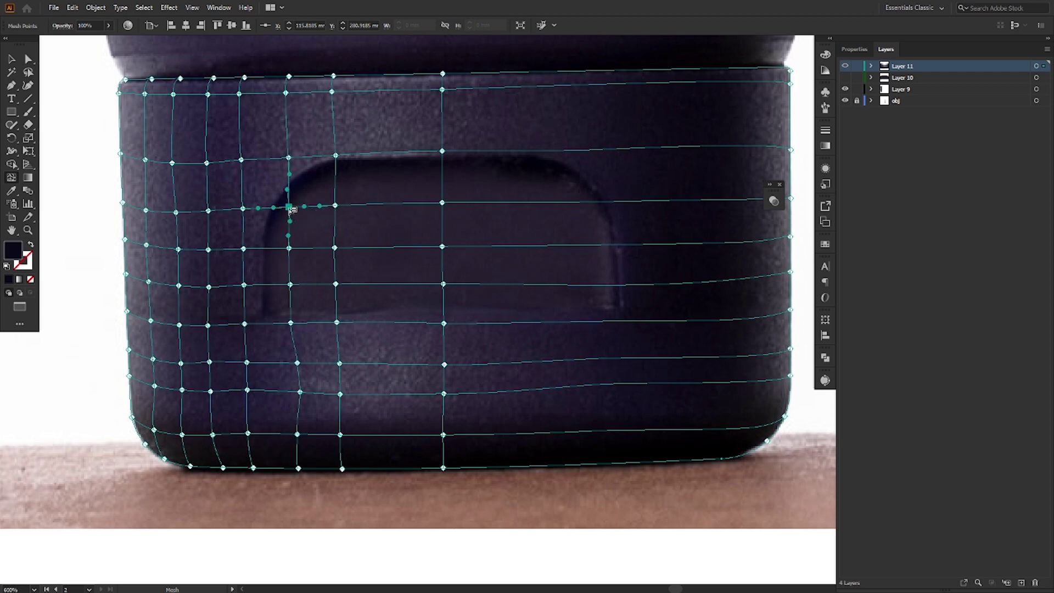
drag(299, 393, 292, 363)
drag(297, 434, 292, 435)
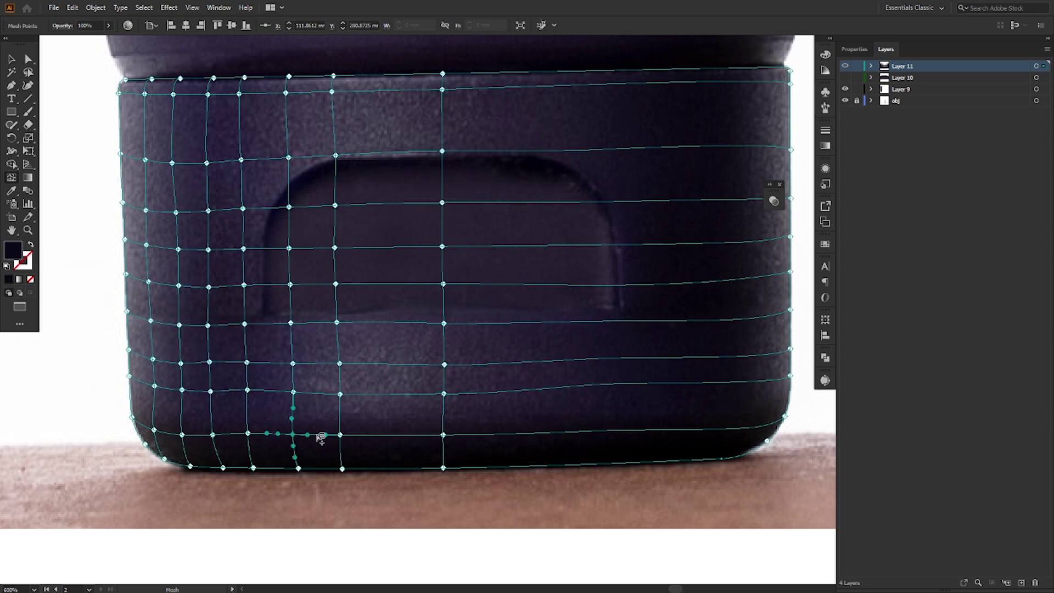
- Add four more vertical mesh lines from the recess's left side wall to its centre, keeping the area beyond the centre line undivided
click(318, 434)
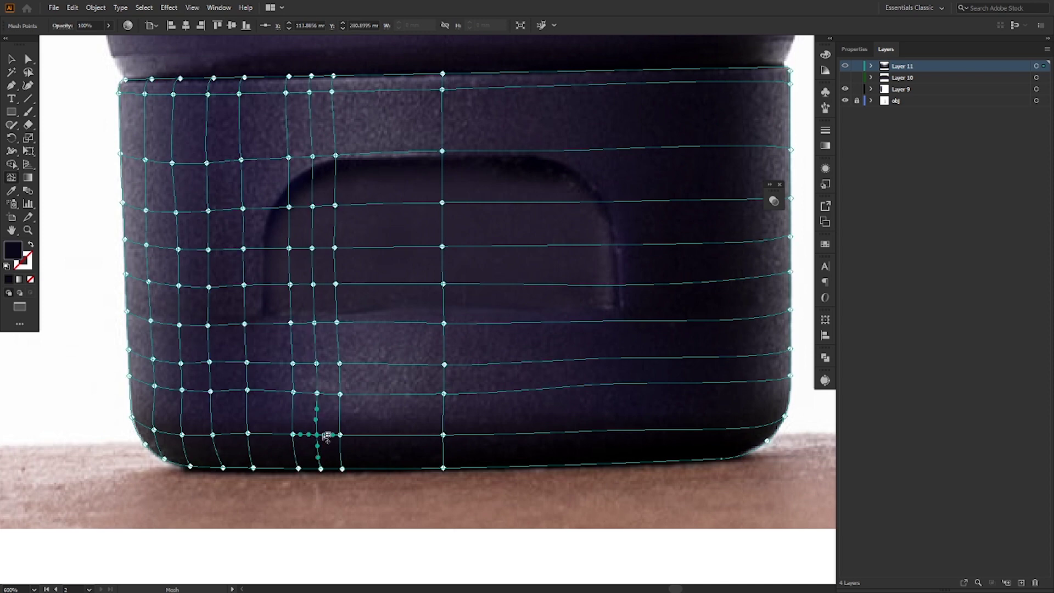
click(268, 284)
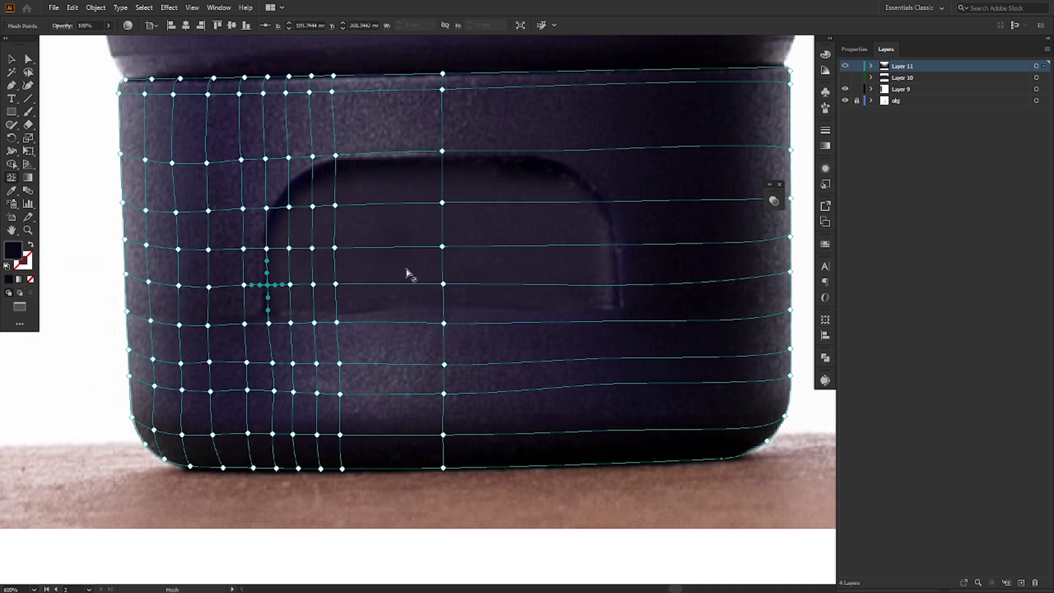
click(400, 284)
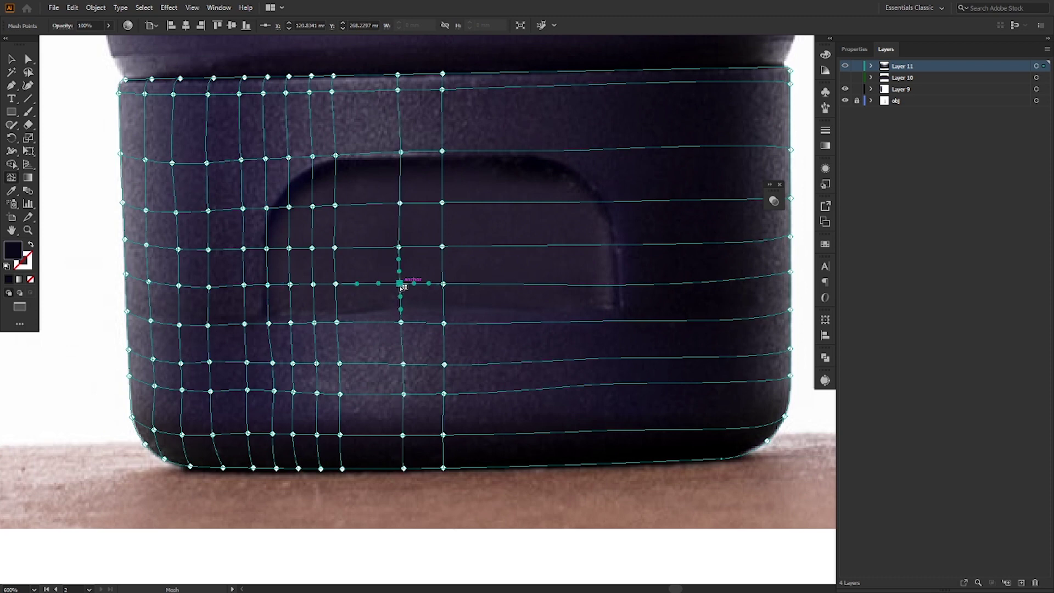
click(365, 285)
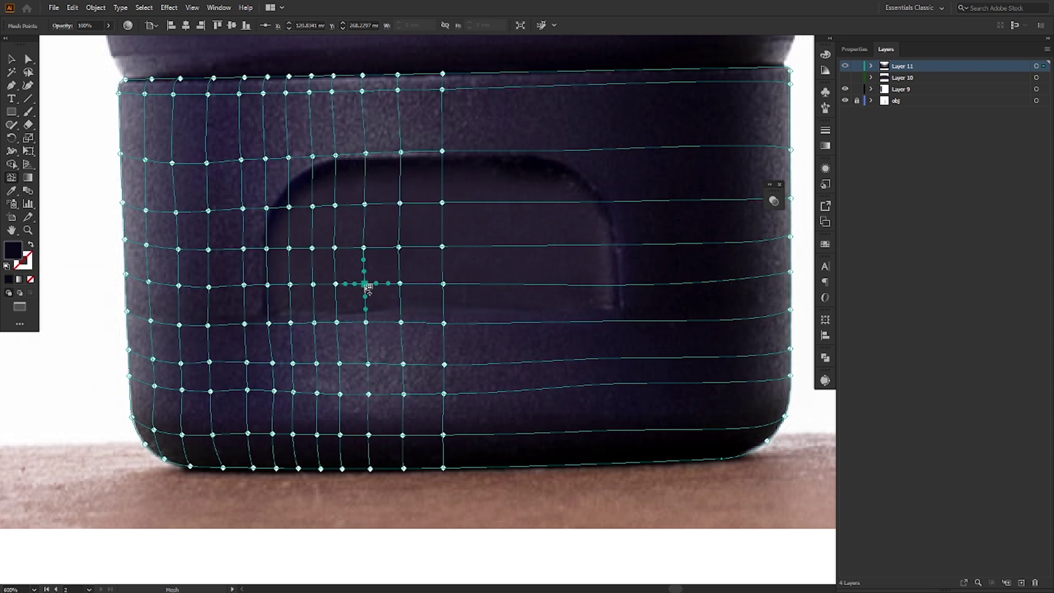
click(492, 285)
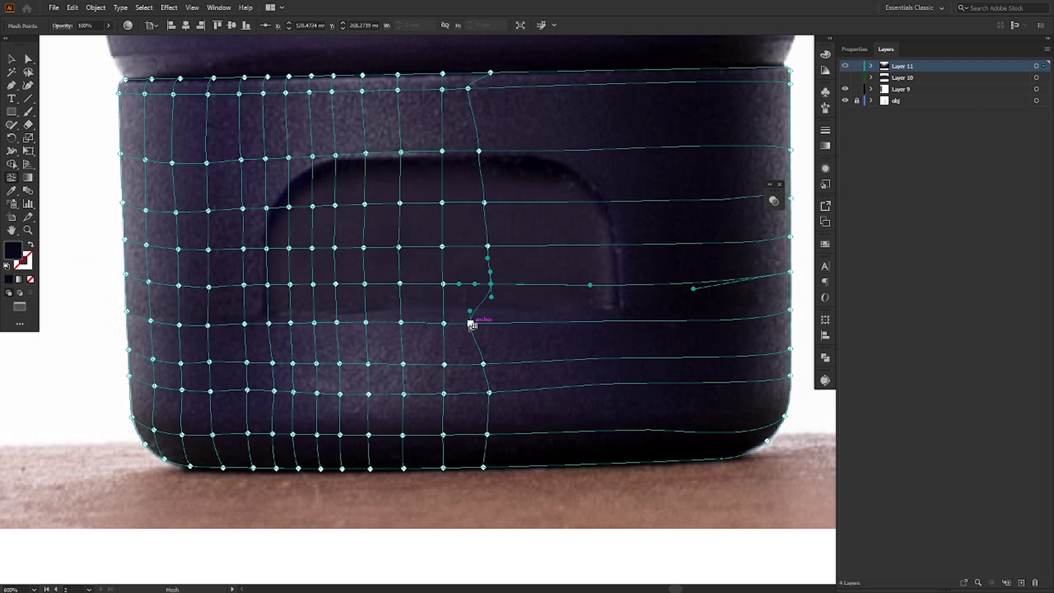
key(ctrl+z)
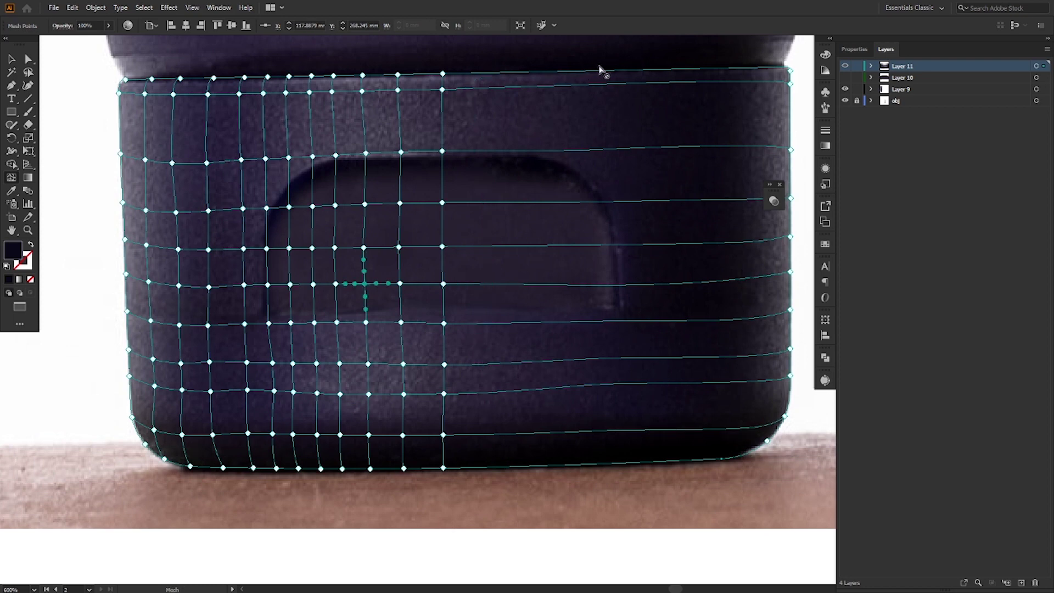
- Add a vertical mesh line along the recess's right side and move its points to follow the side wall down to the base
click(633, 74)
drag(643, 83, 615, 71)
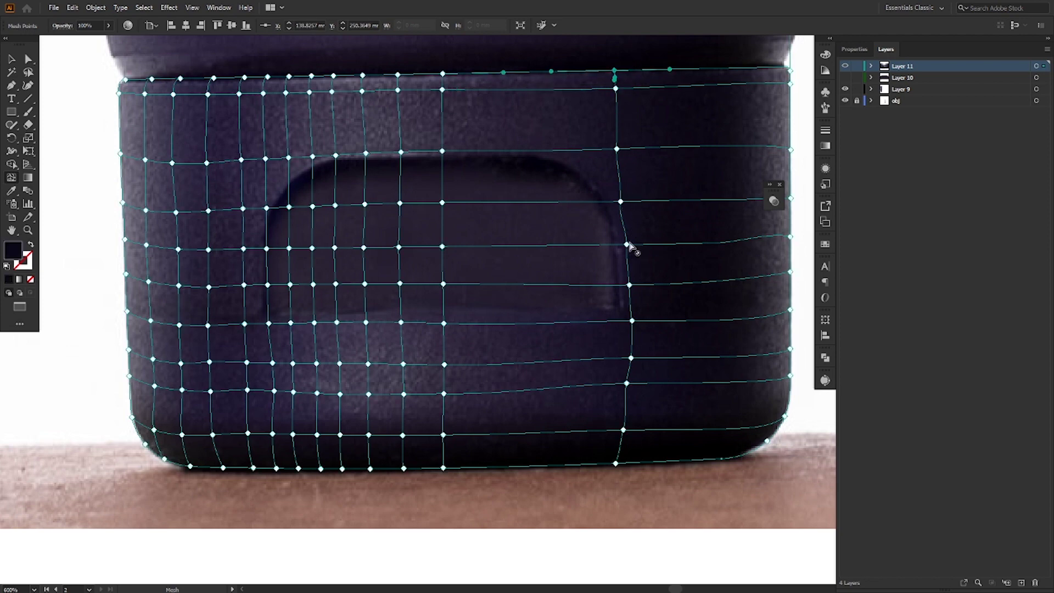
drag(626, 245, 623, 245)
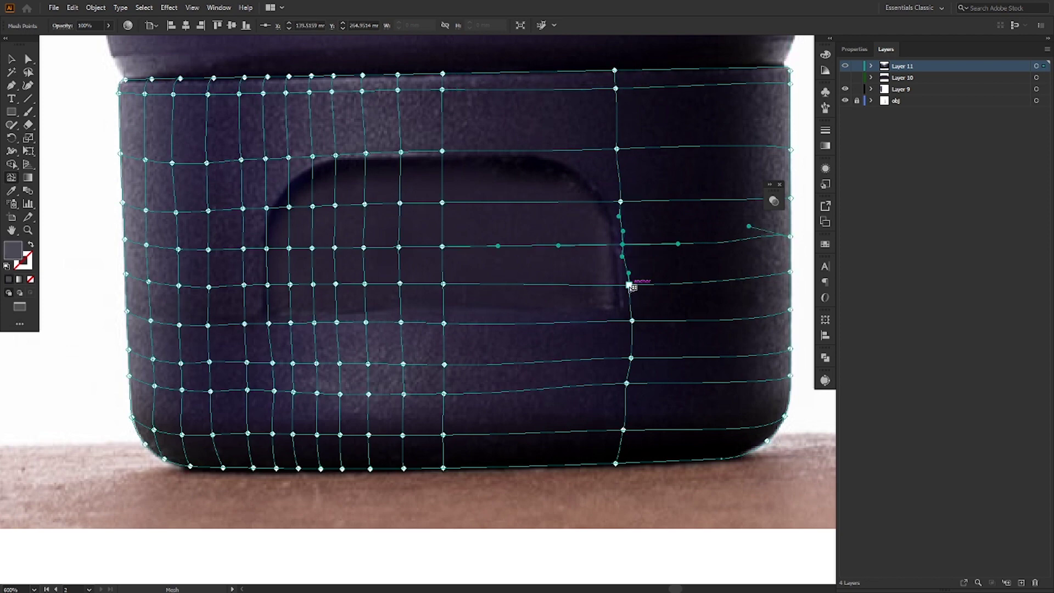
drag(629, 285, 628, 322)
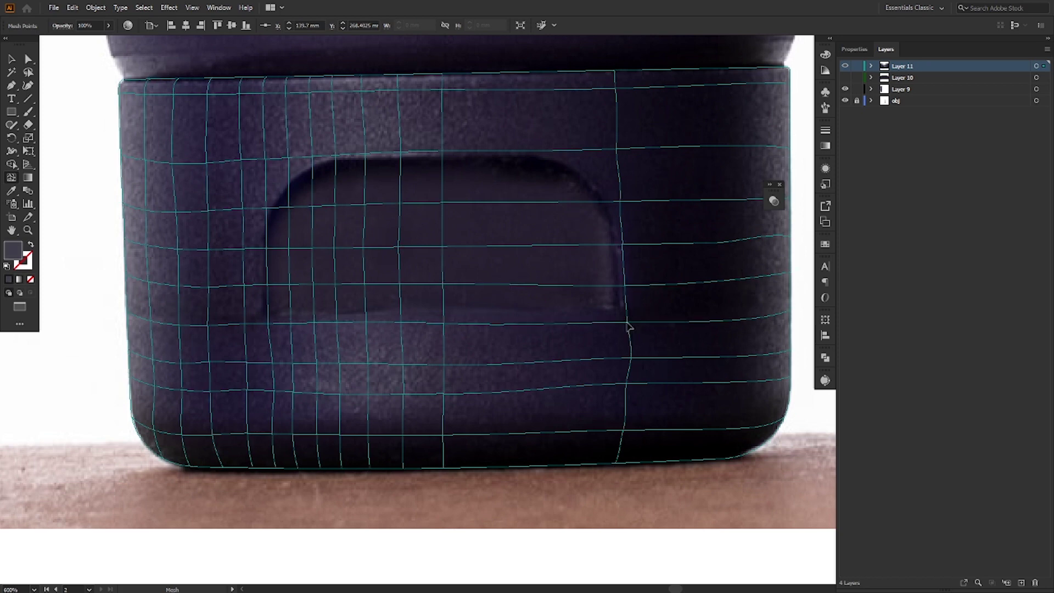
drag(634, 362, 625, 358)
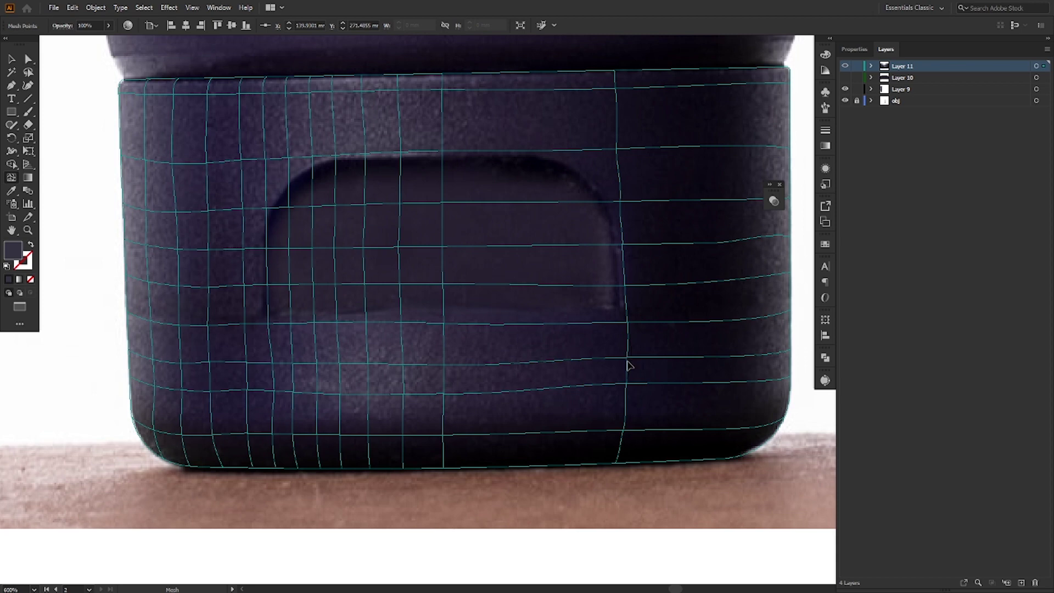
click(627, 383)
drag(628, 383, 626, 391)
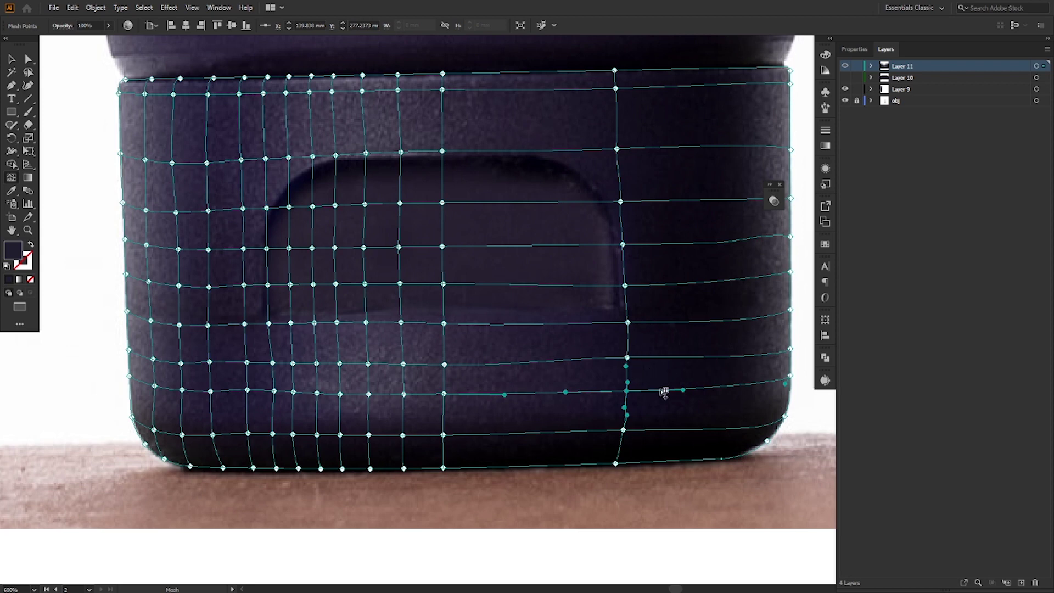
- Add a vertical mesh line between the recess and the right edge of the body, and straighten its points and handles
click(702, 392)
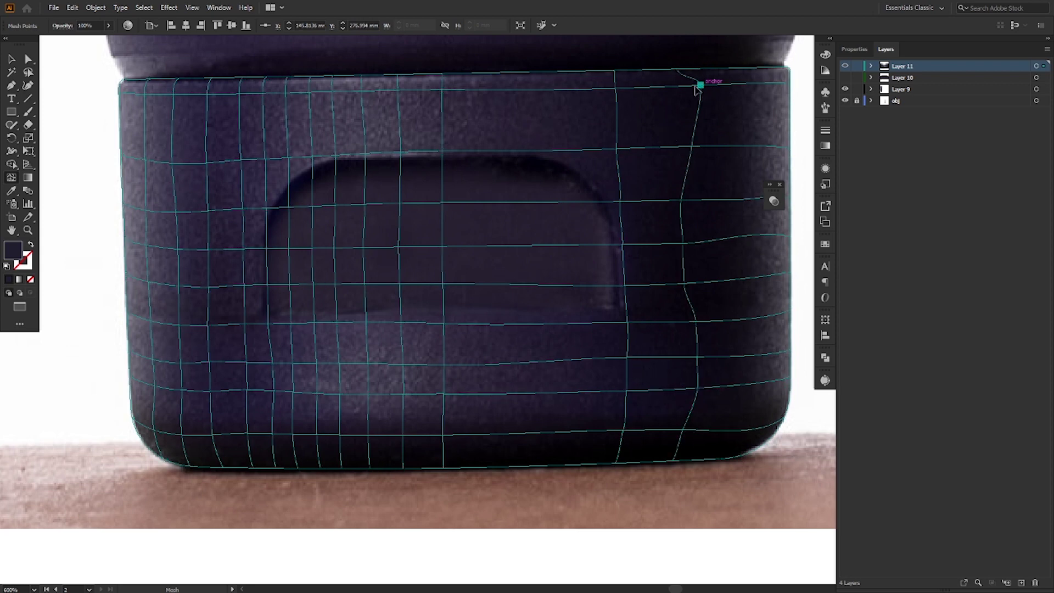
drag(695, 86, 679, 86)
drag(691, 146, 678, 123)
drag(686, 184, 681, 185)
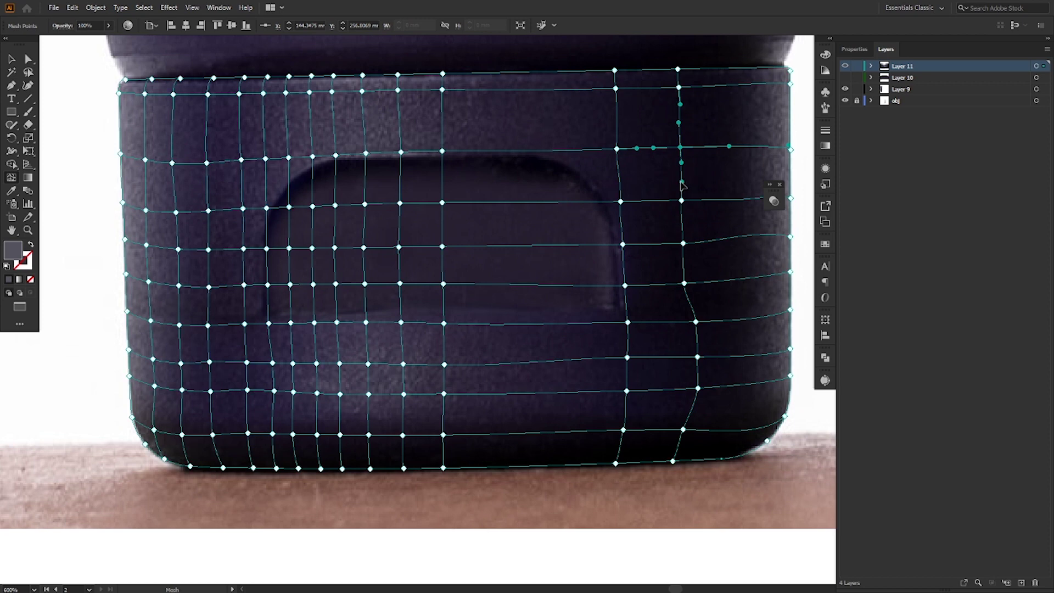
drag(696, 323, 688, 322)
drag(699, 357, 685, 421)
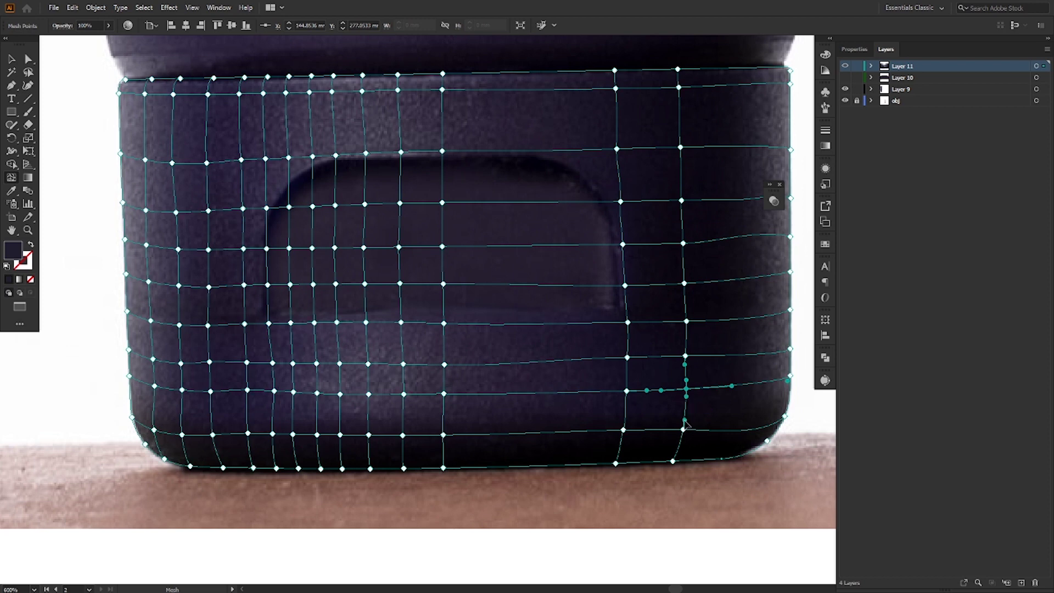
- Add a vertical mesh line where the dark right side begins to lighten, and align its points into a smooth column
click(742, 432)
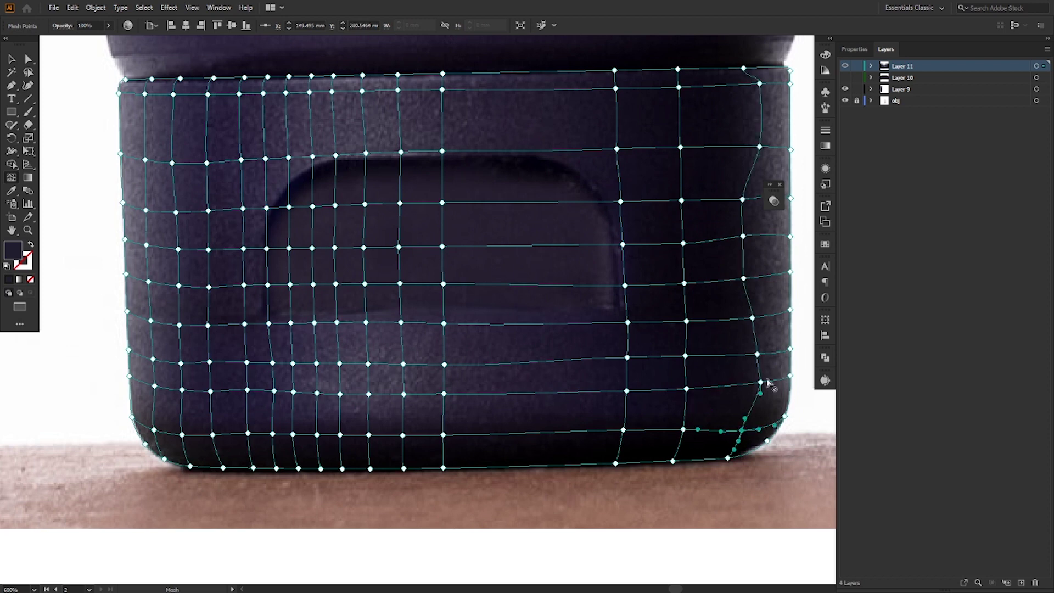
drag(760, 383, 745, 356)
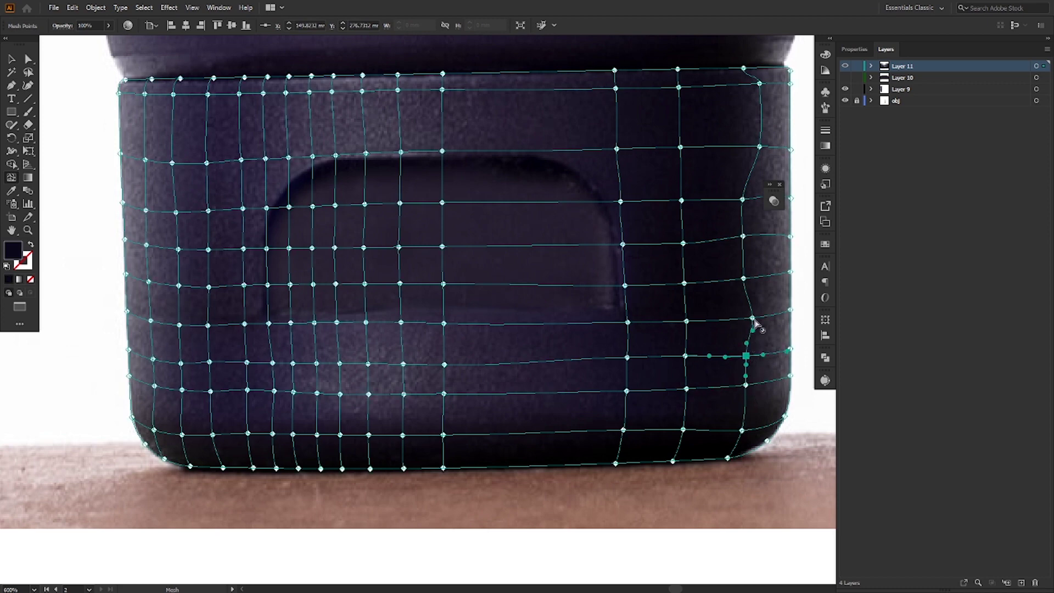
drag(752, 319, 746, 320)
drag(759, 146, 746, 147)
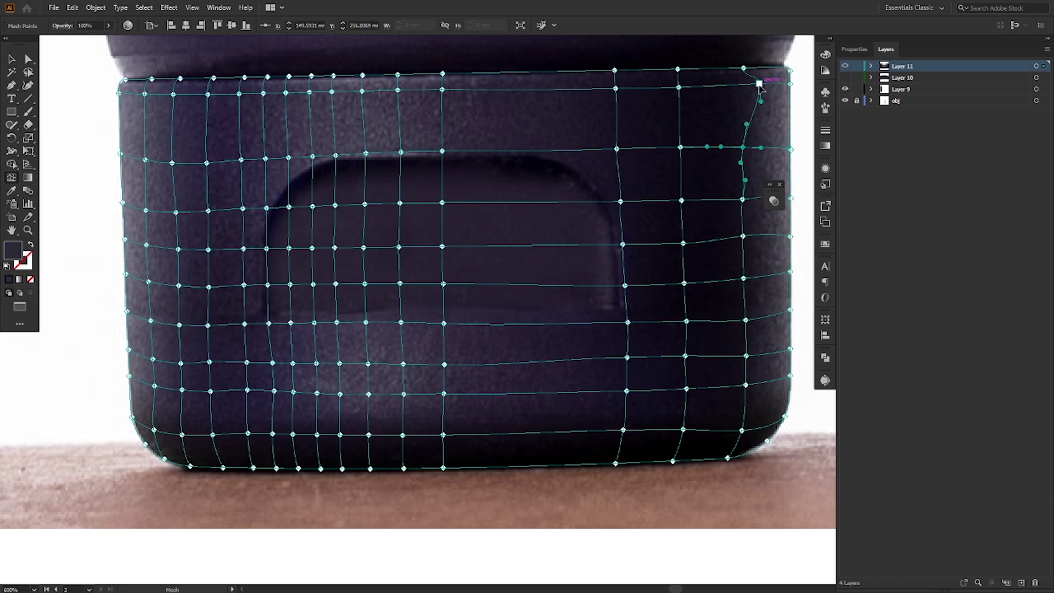
drag(759, 83, 742, 86)
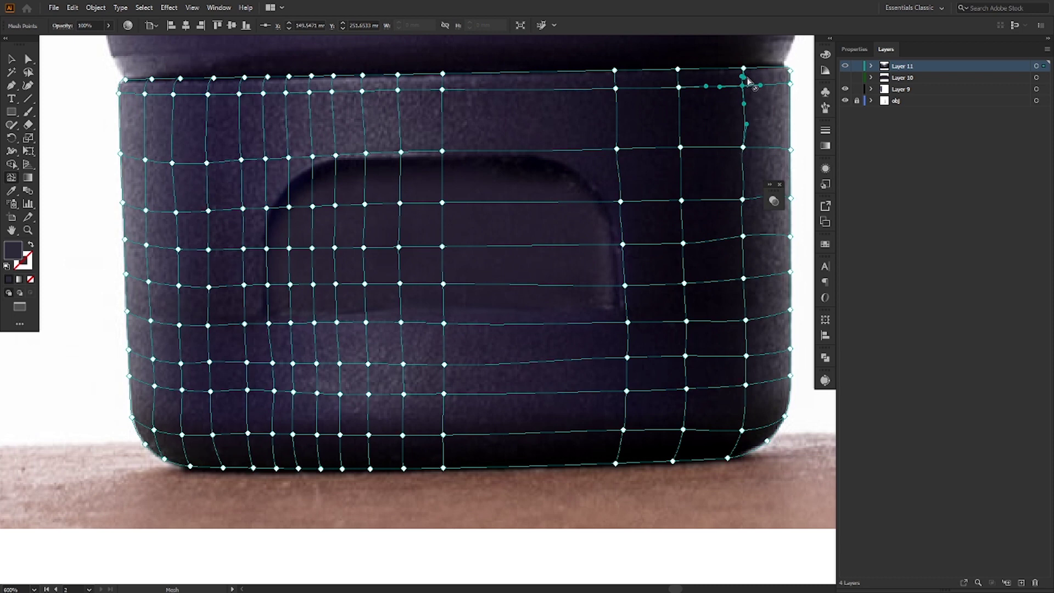
drag(744, 68, 743, 68)
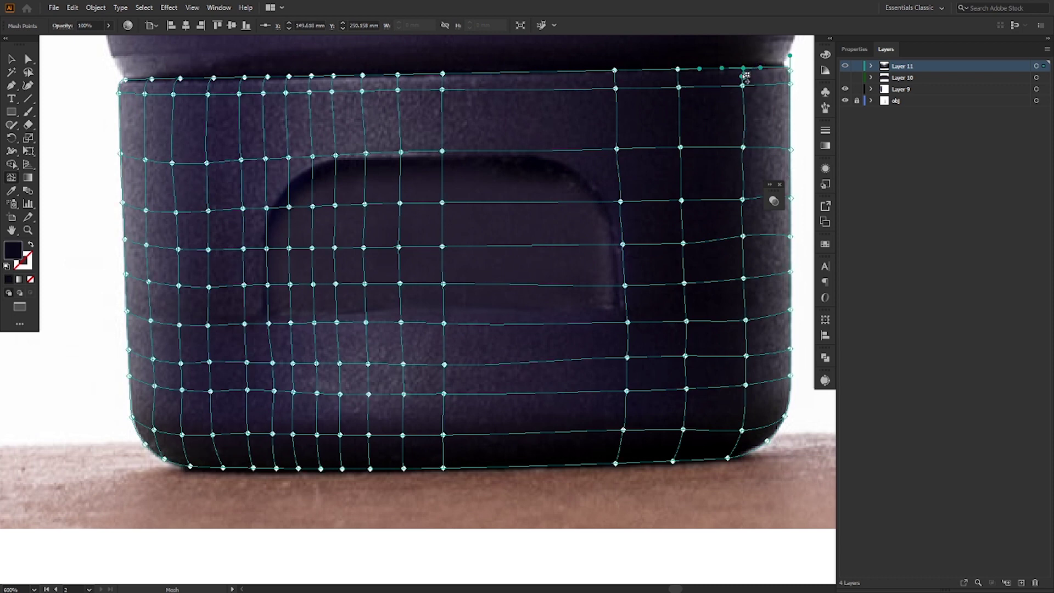
- Add a vertical mesh line close to the body's right edge and bring its upper points into a straight column
click(777, 380)
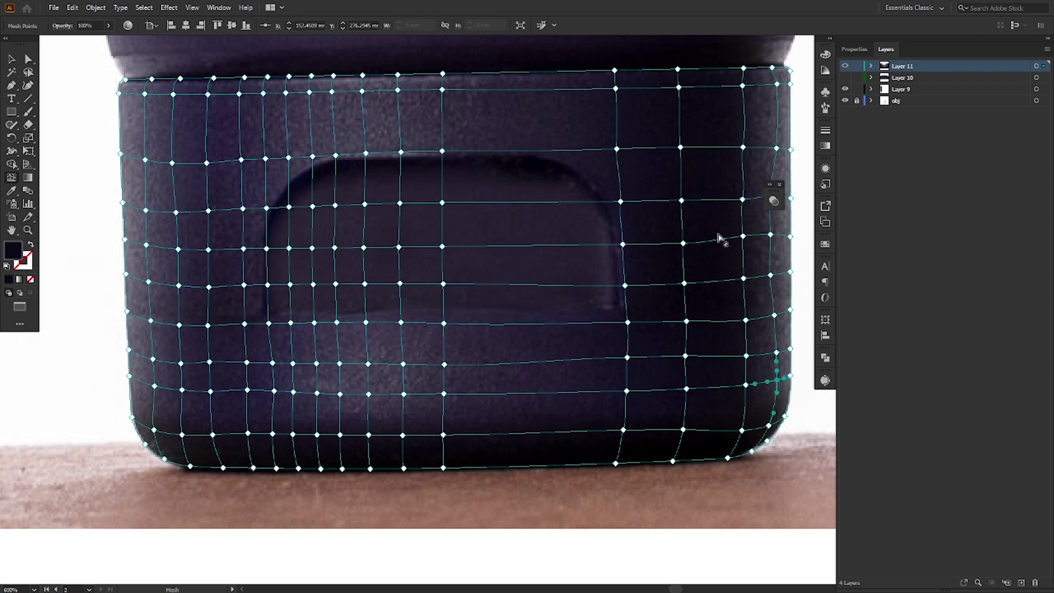
drag(700, 231, 466, 266)
scroll(521, 203, up, 2)
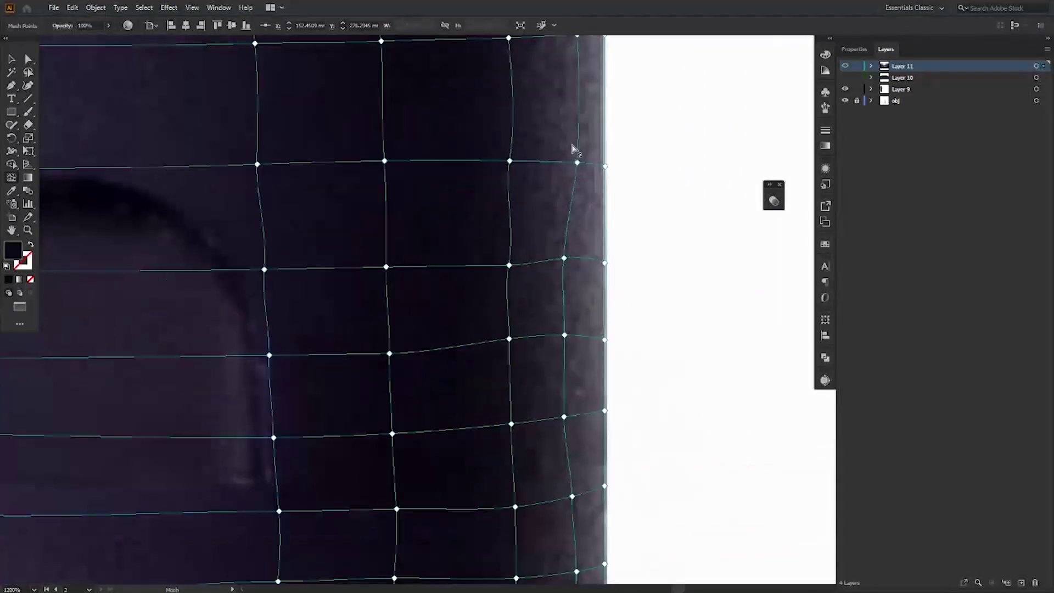
drag(577, 163, 581, 235)
click(579, 138)
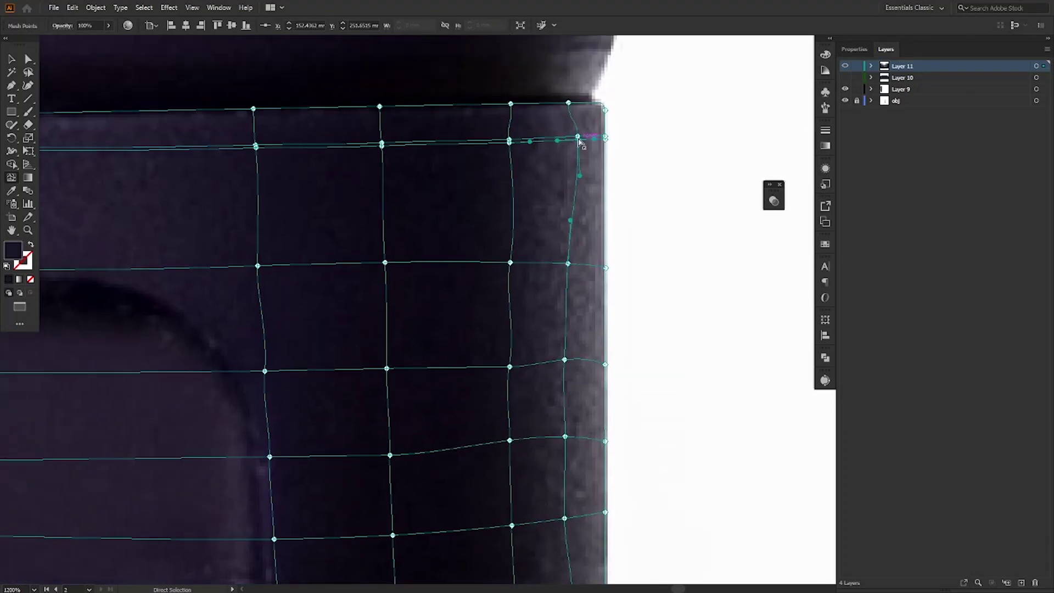
key(ctrl+z)
drag(578, 136, 569, 137)
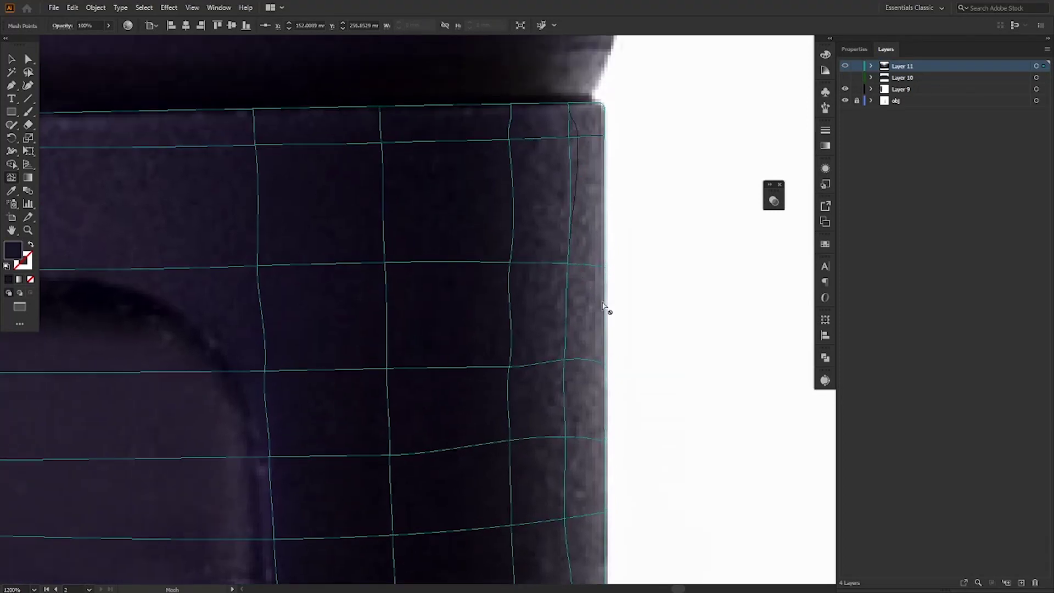
- Straighten the lower points of the vertical mesh line nearest the right edge, down towards the rounded base corner
drag(601, 331, 611, 97)
click(581, 367)
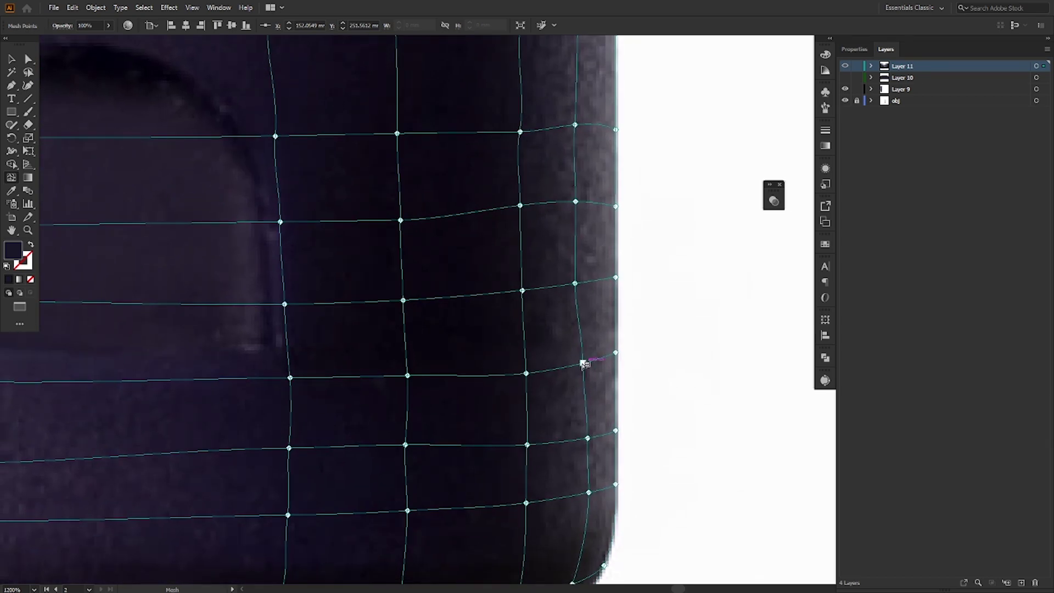
drag(582, 365, 576, 365)
drag(586, 440, 610, 337)
scroll(658, 431, down, 2)
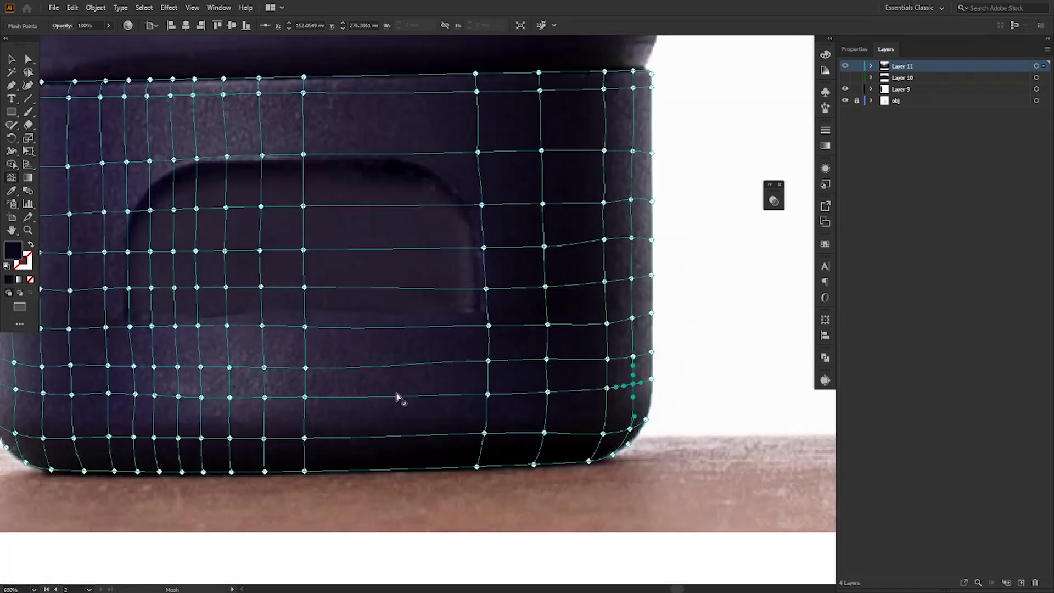
- Add a vertical mesh line between the recess's centre and its right side wall, and align its points from top to base
click(377, 398)
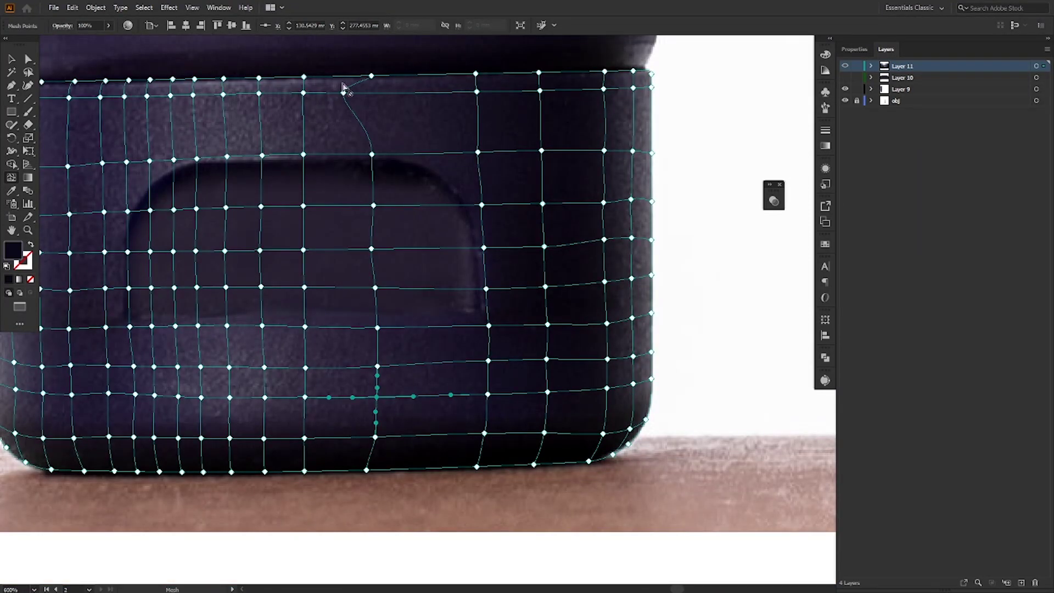
drag(344, 94, 371, 94)
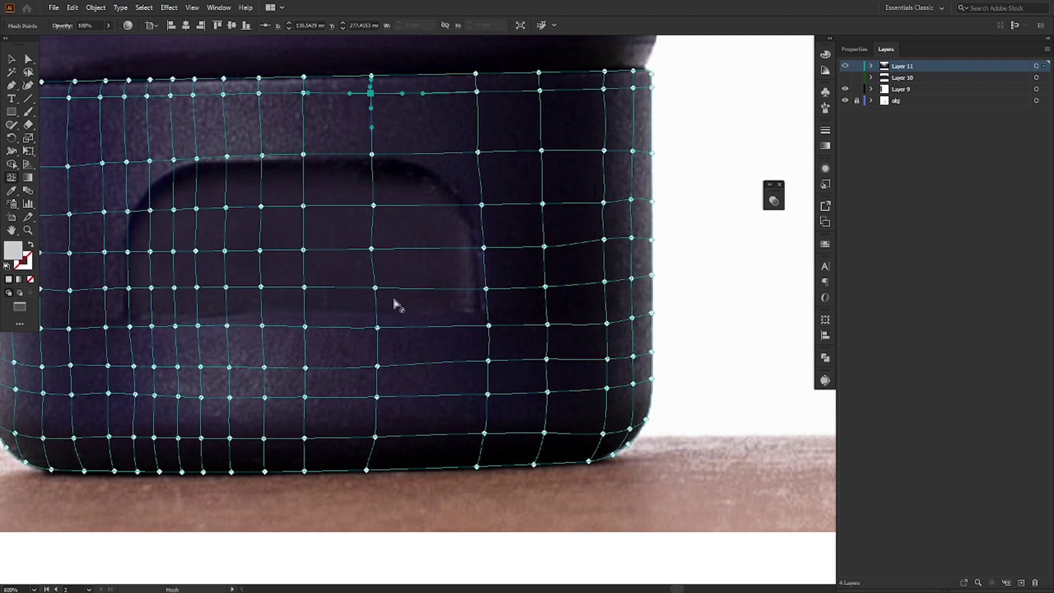
drag(372, 249, 375, 250)
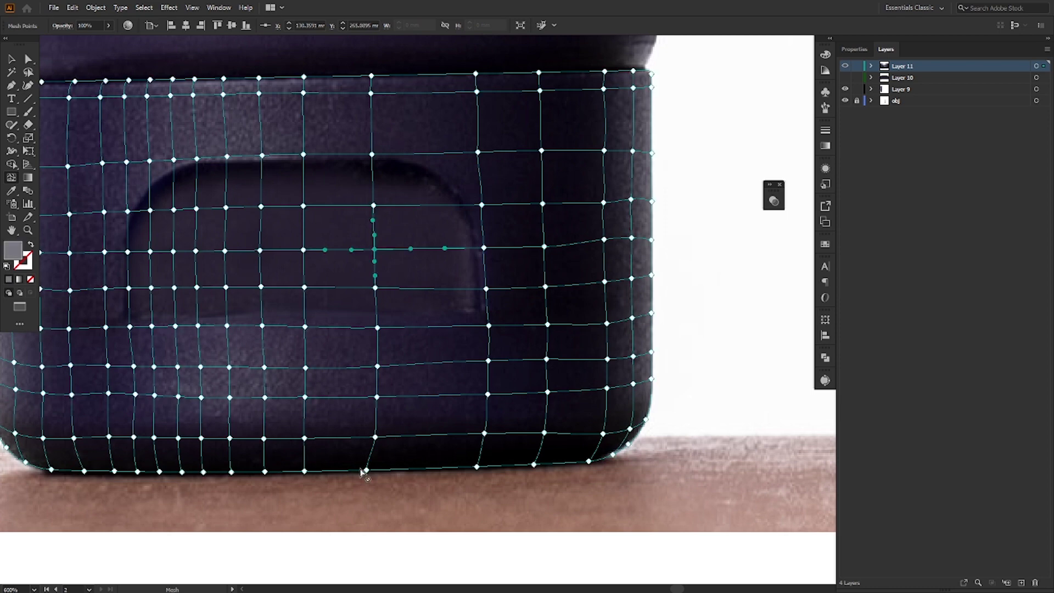
drag(367, 470, 374, 470)
- Add two vertical mesh lines towards the recess's right wall and one just beyond its centre line, aligning their points near the top
click(424, 436)
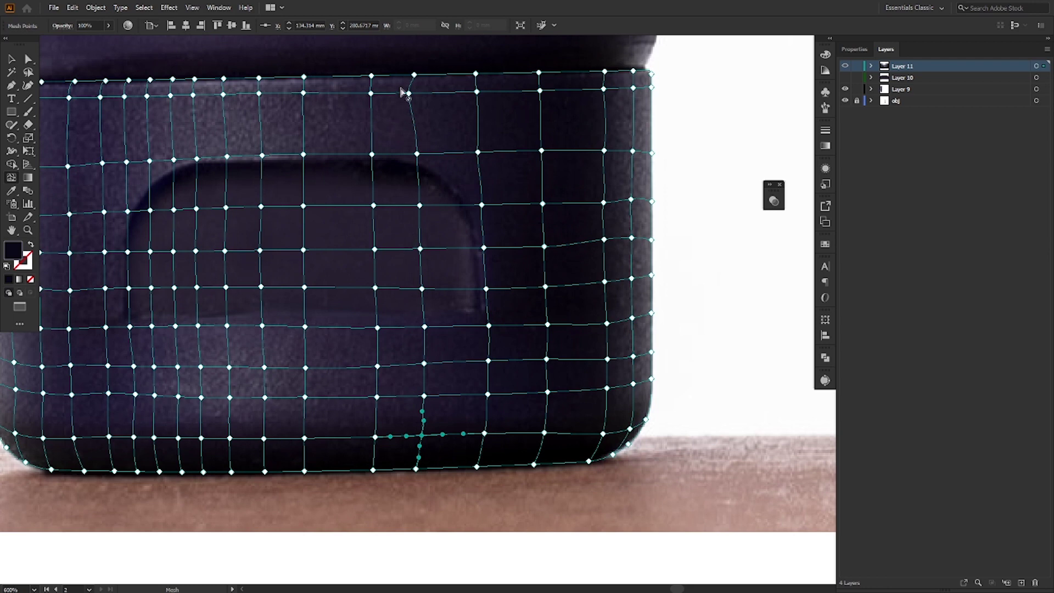
drag(411, 92, 415, 92)
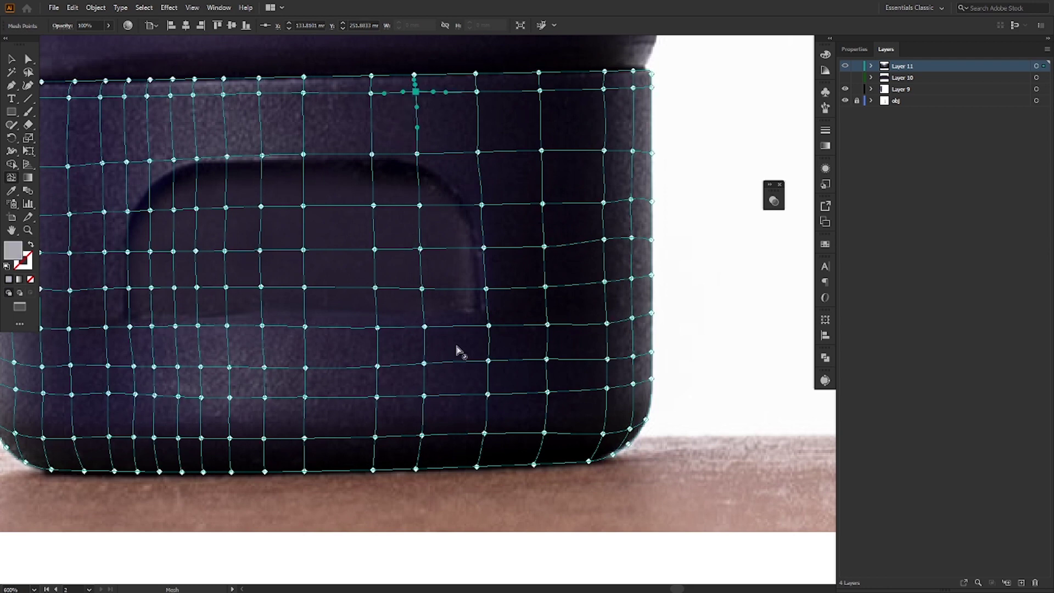
click(454, 362)
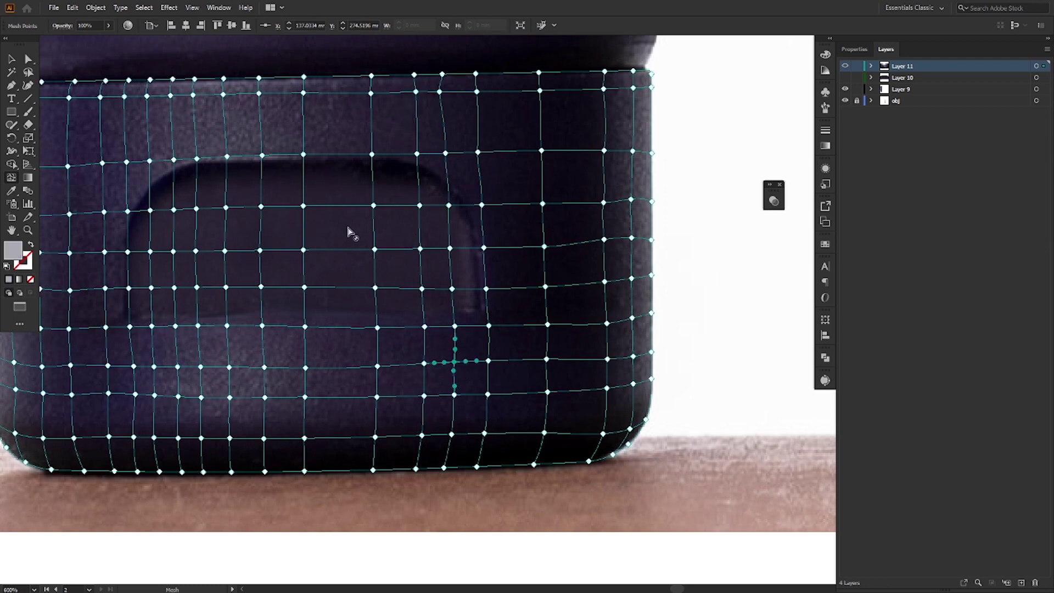
drag(439, 91, 445, 93)
click(335, 155)
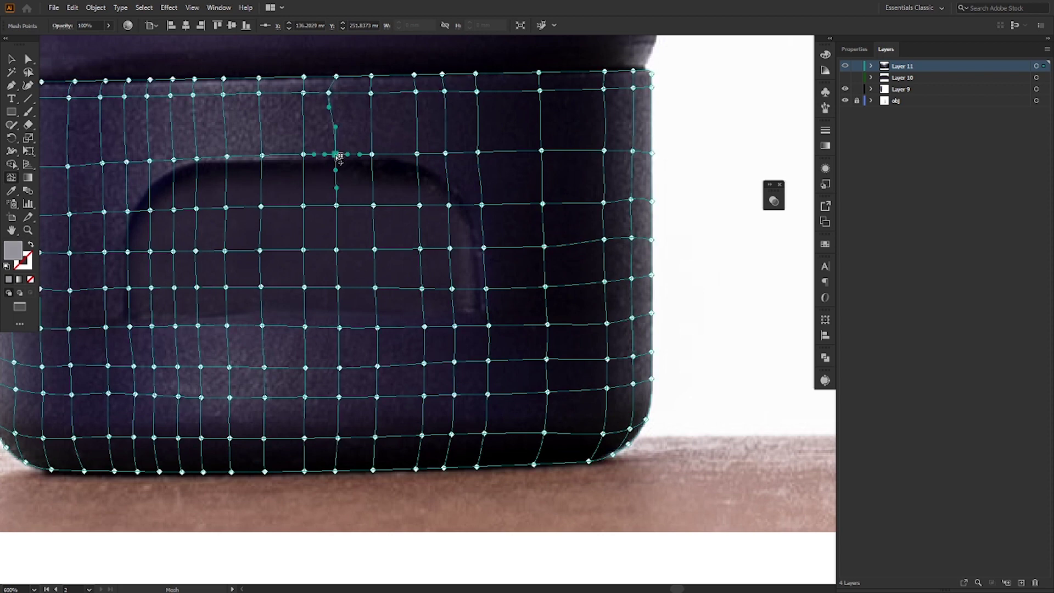
drag(328, 93, 336, 94)
- Add a horizontal mesh line just below the body's top edge, spanning its full width
drag(241, 154, 387, 293)
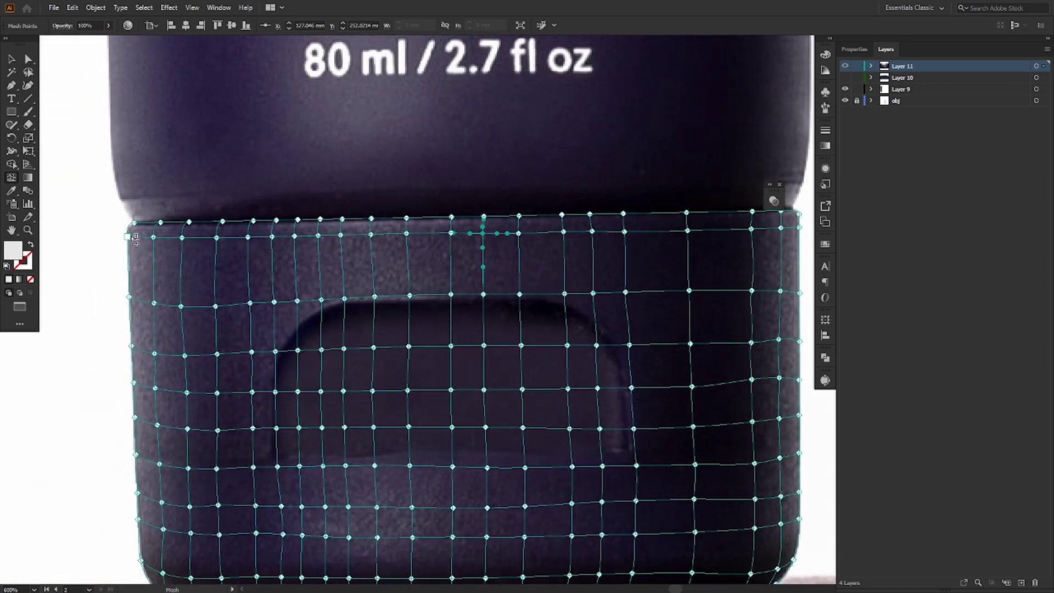
click(132, 230)
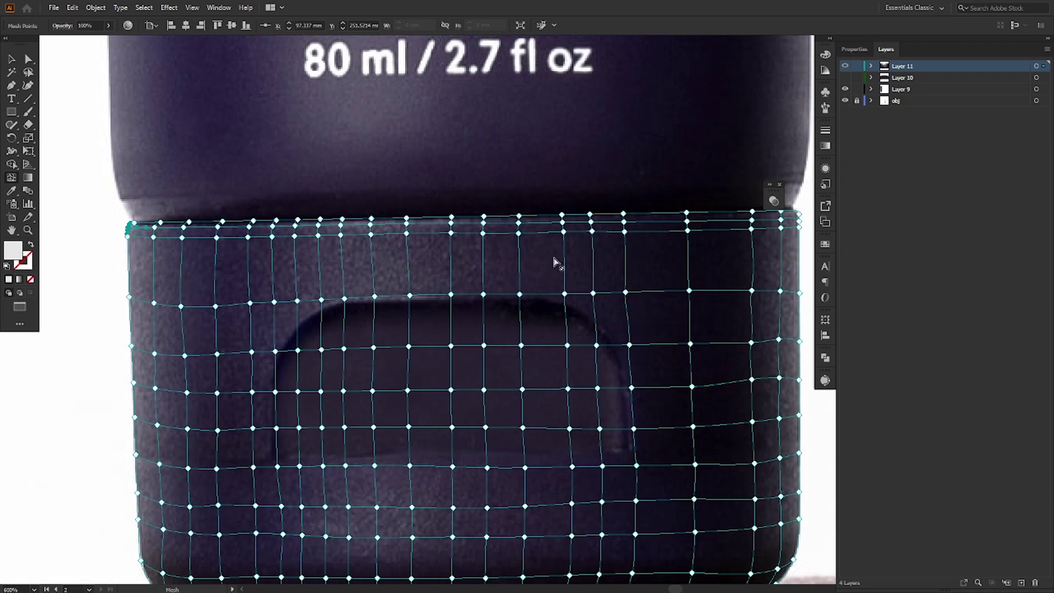
drag(658, 348, 606, 304)
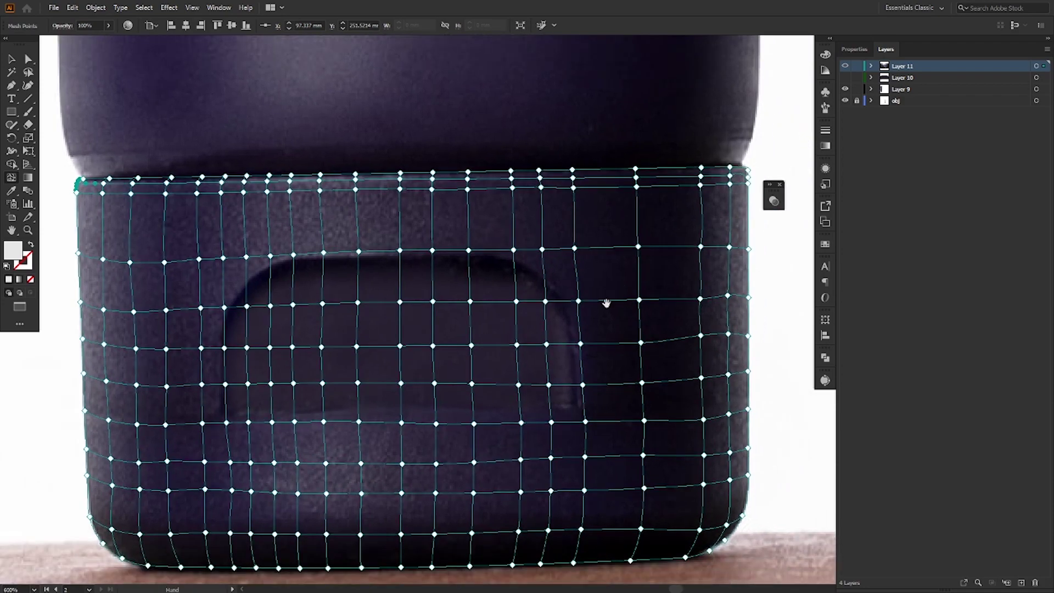
scroll(444, 291, down, 2)
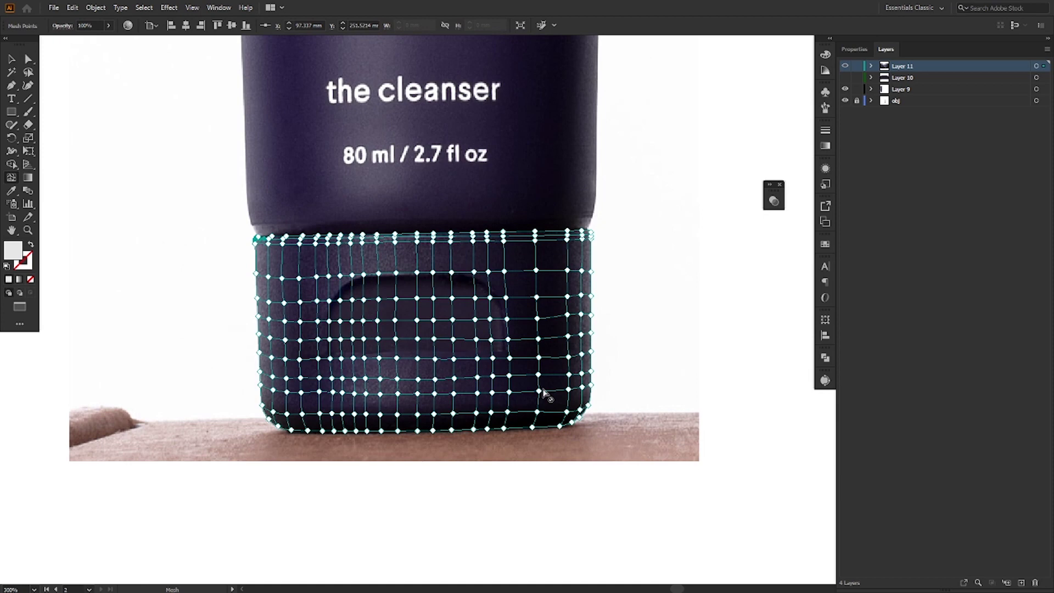
- Deselect the mesh and check its coverage against the full reference photo with the photo hidden and shown
key(v)
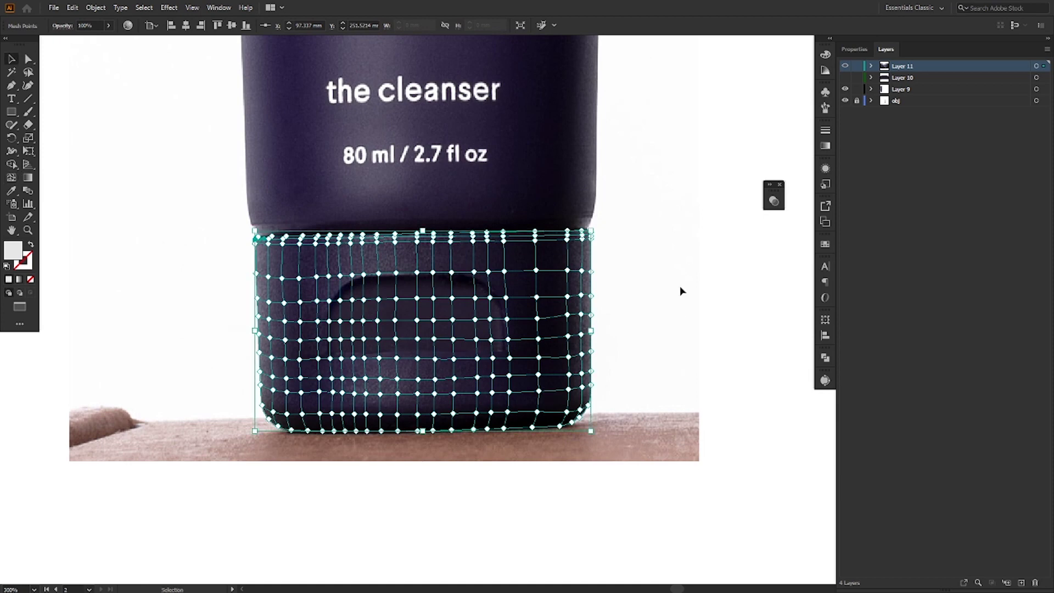
click(680, 286)
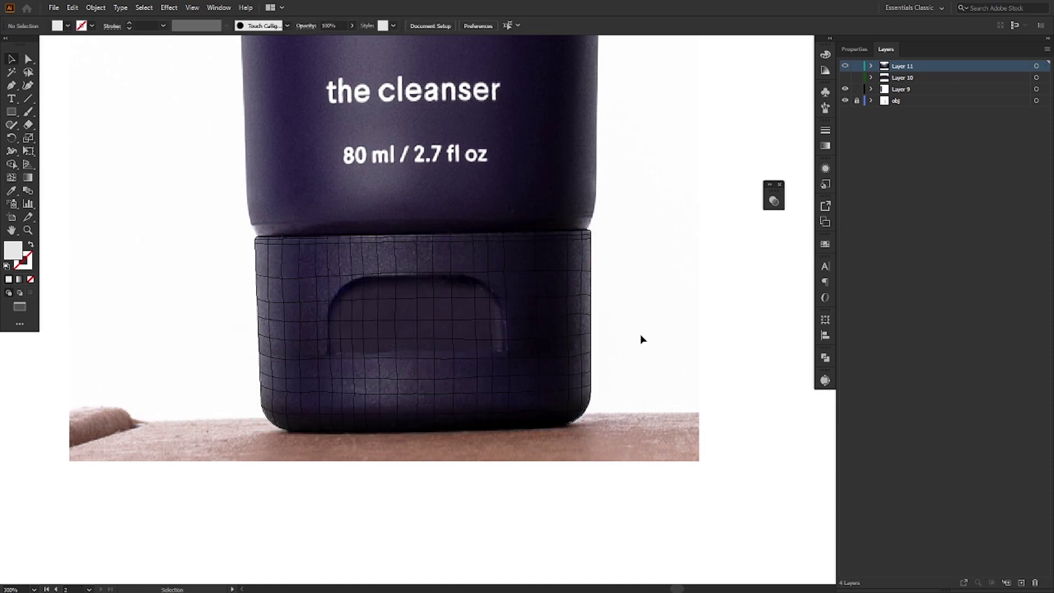
click(846, 101)
click(846, 101)
scroll(507, 307, down, 3)
drag(541, 111, 519, 309)
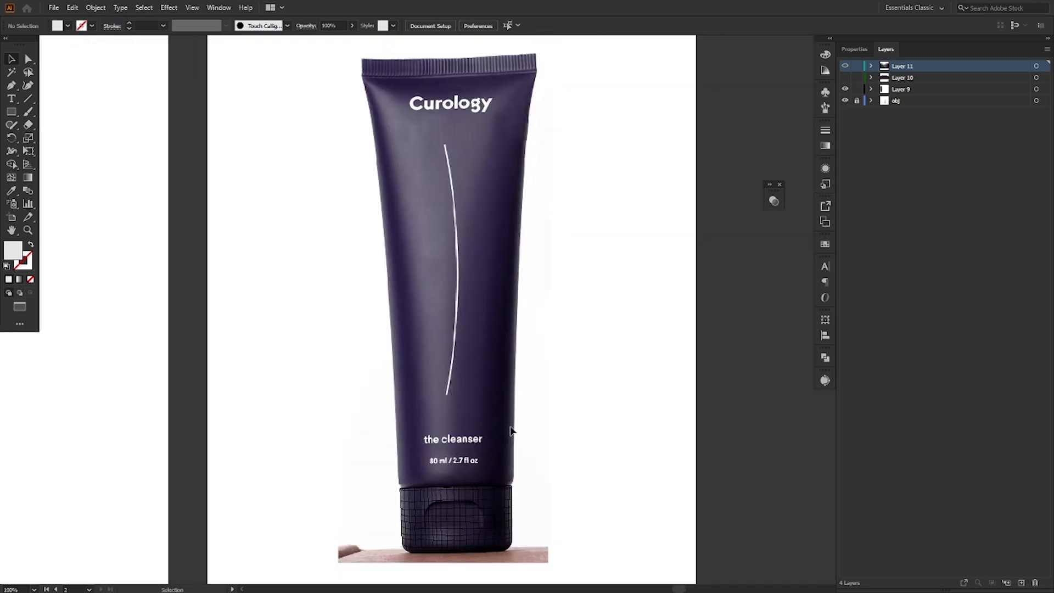
scroll(477, 558, up, 4)
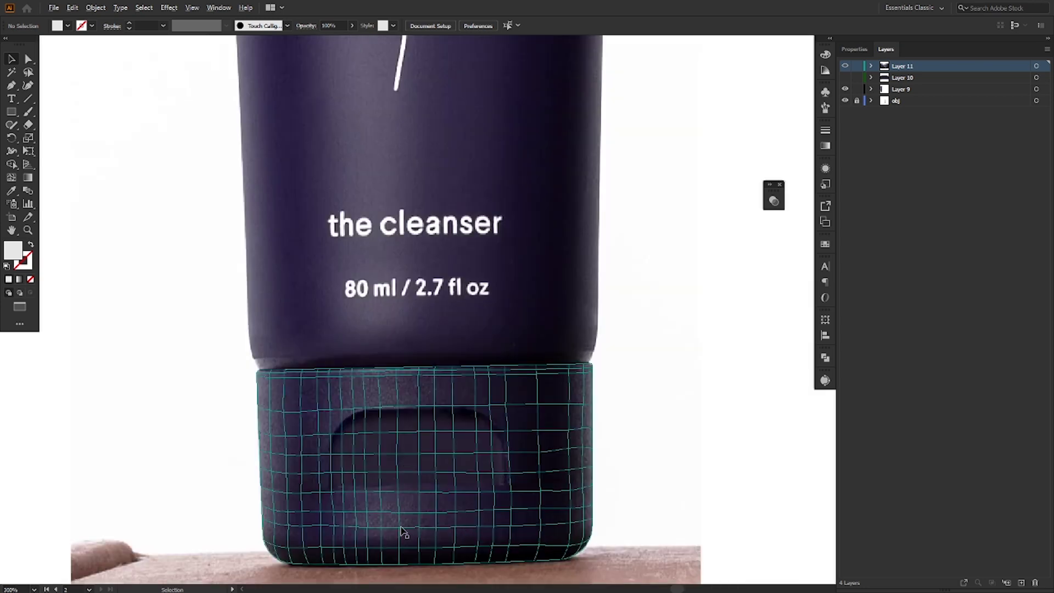
- Colour the mesh points along the lower-left base edge with the Eyedropper, sampling each from the reference photo beside it
key(a)
key(i)
scroll(234, 515, up, 4)
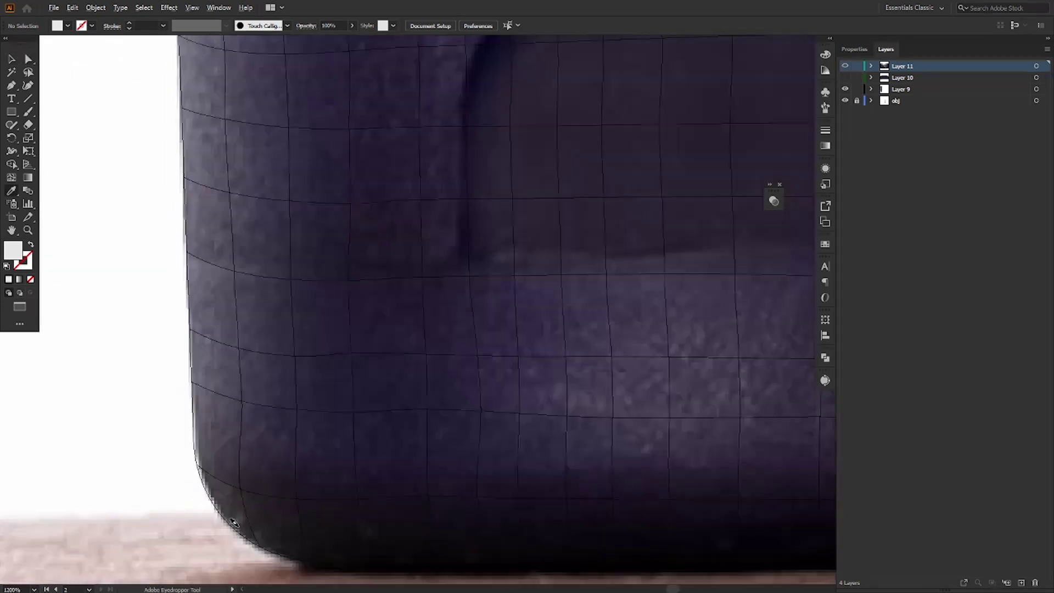
ctrl+click(313, 477)
key(f)
scroll(313, 478, down, 2)
scroll(438, 466, down, 1)
drag(515, 443, 495, 432)
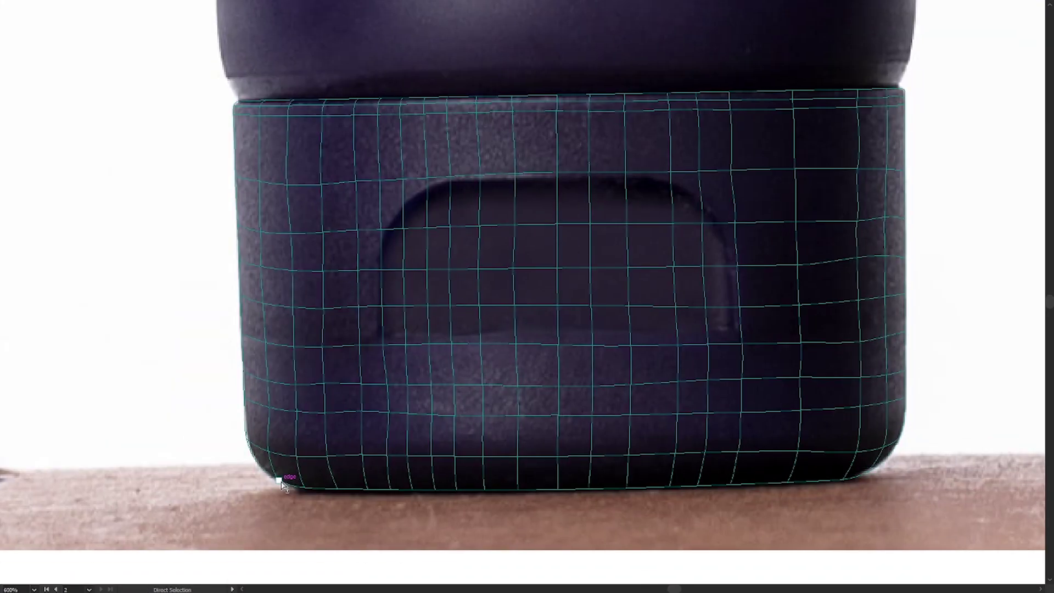
ctrl+click(282, 482)
click(285, 472)
ctrl+click(305, 487)
ctrl+click(337, 489)
ctrl+click(368, 490)
ctrl+click(391, 490)
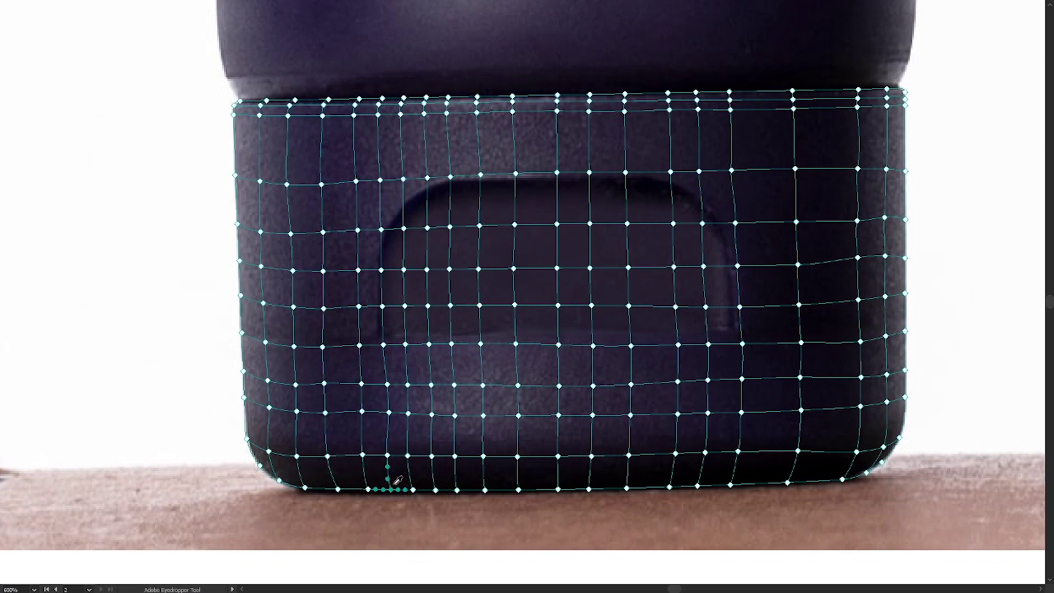
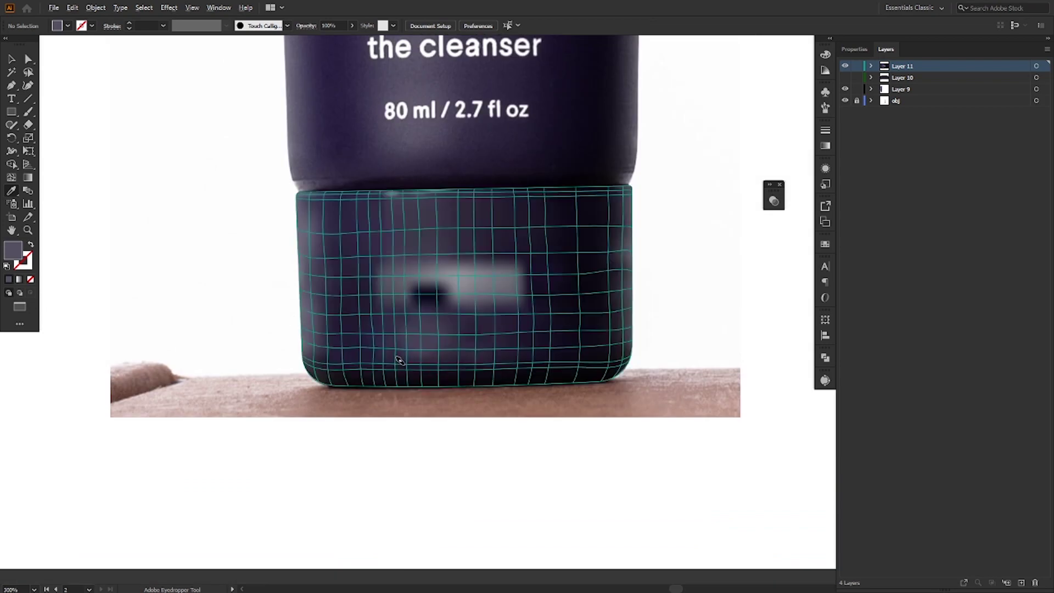
- Recolour the bright mesh point on the body's top edge with the dark tone sampled from the photo
ctrl+click(451, 321)
ctrl+click(846, 66)
click(351, 321)
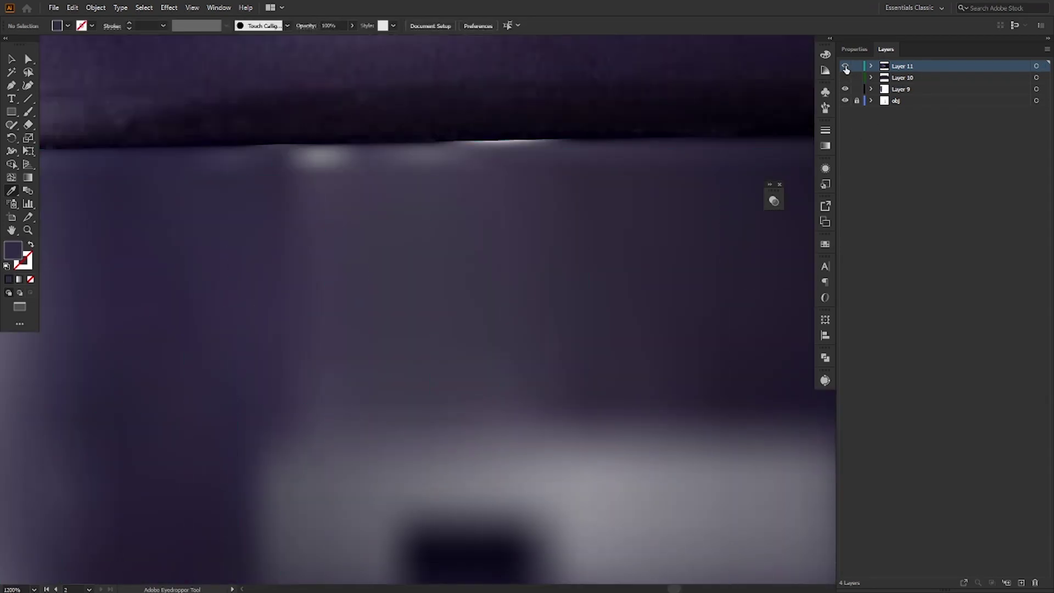
ctrl+click(846, 66)
ctrl+click(497, 141)
click(495, 137)
ctrl+click(846, 67)
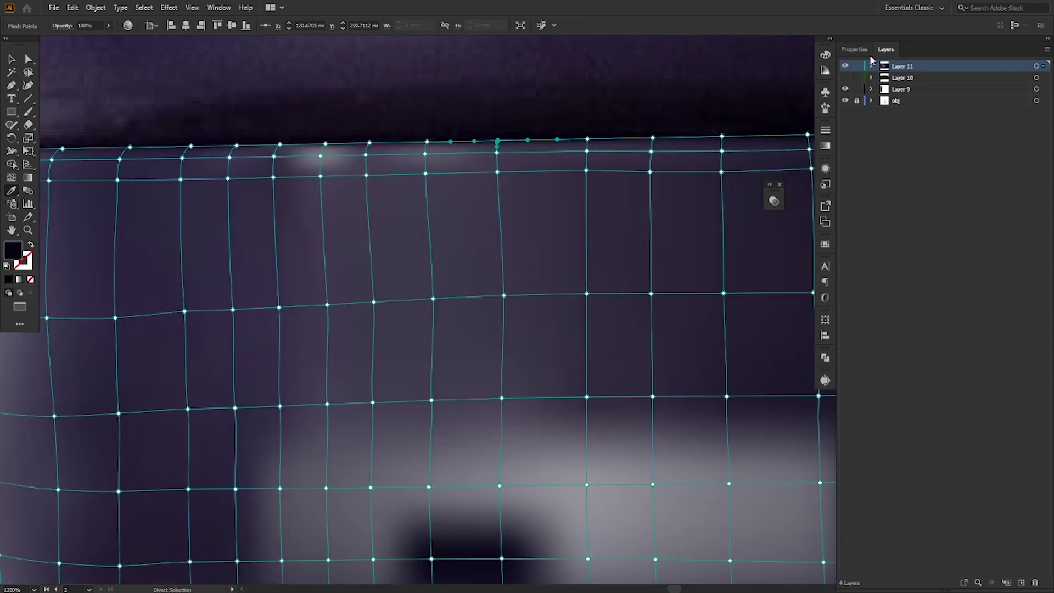
ctrl+click(845, 66)
- Recolour the light mesh points in the row just below the top edge with colours sampled from the photo
ctrl+click(321, 156)
click(323, 156)
ctrl+click(366, 155)
click(368, 154)
ctrl+click(425, 154)
click(427, 153)
ctrl+click(326, 144)
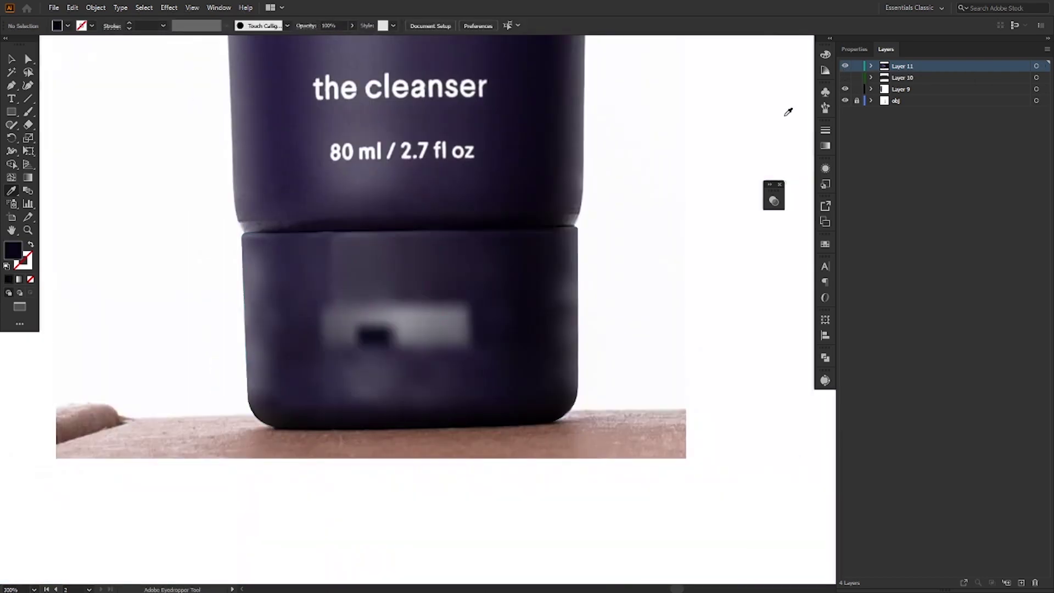
- Move Layer 11 below Layer 10, show the recess artwork over the body, and compare it with the photo hidden and shown
drag(915, 67, 865, 78)
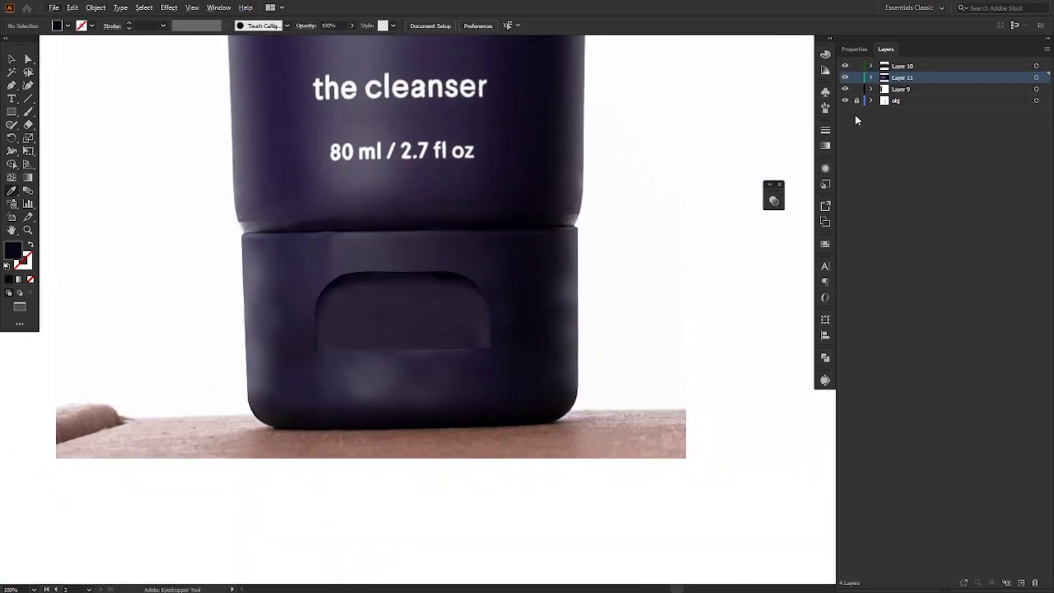
click(845, 101)
click(845, 101)
- Hide Layer 10 and recolour the mesh point midway down the body's right edge with a colour sampled from the photo
scroll(576, 329, up, 2)
click(846, 66)
click(845, 67)
click(845, 66)
click(845, 78)
click(846, 78)
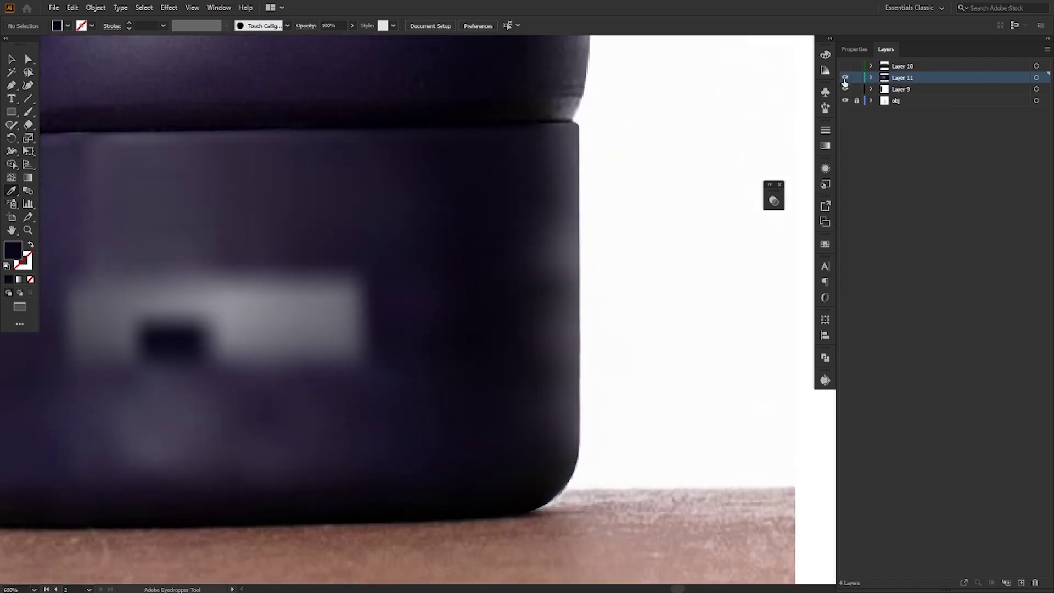
click(576, 294)
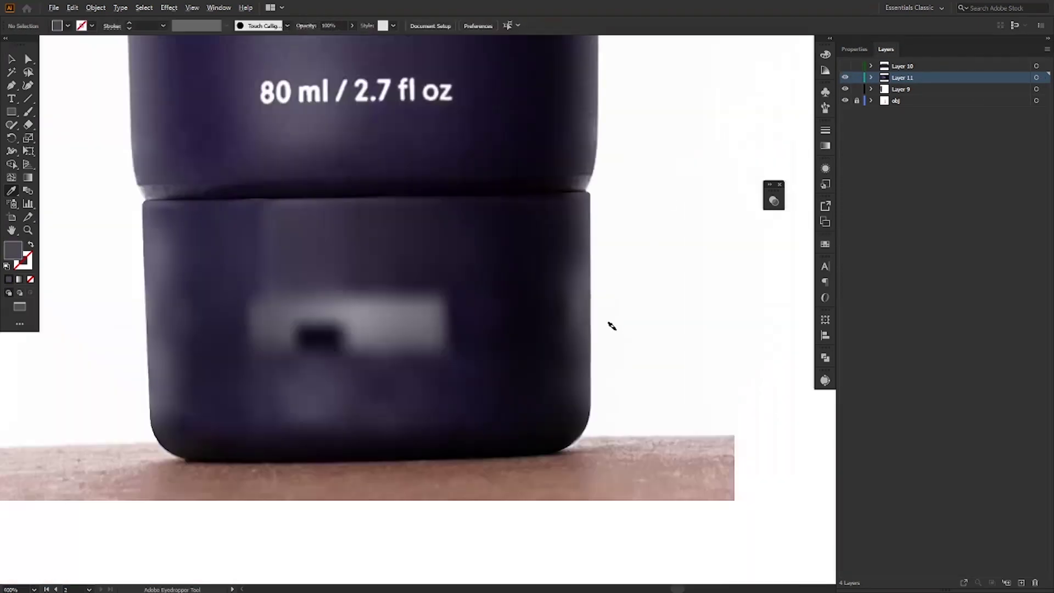
scroll(612, 325, down, 1)
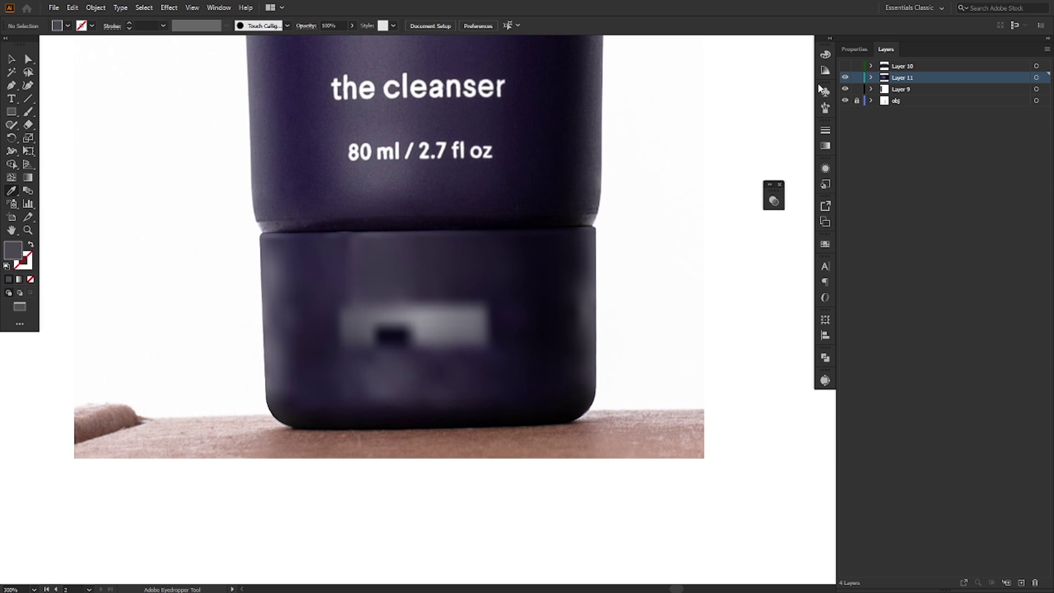
- Check the body with Layer 10 shown and hidden, and set Layer 11 to outline view to reveal the photo beneath
click(845, 66)
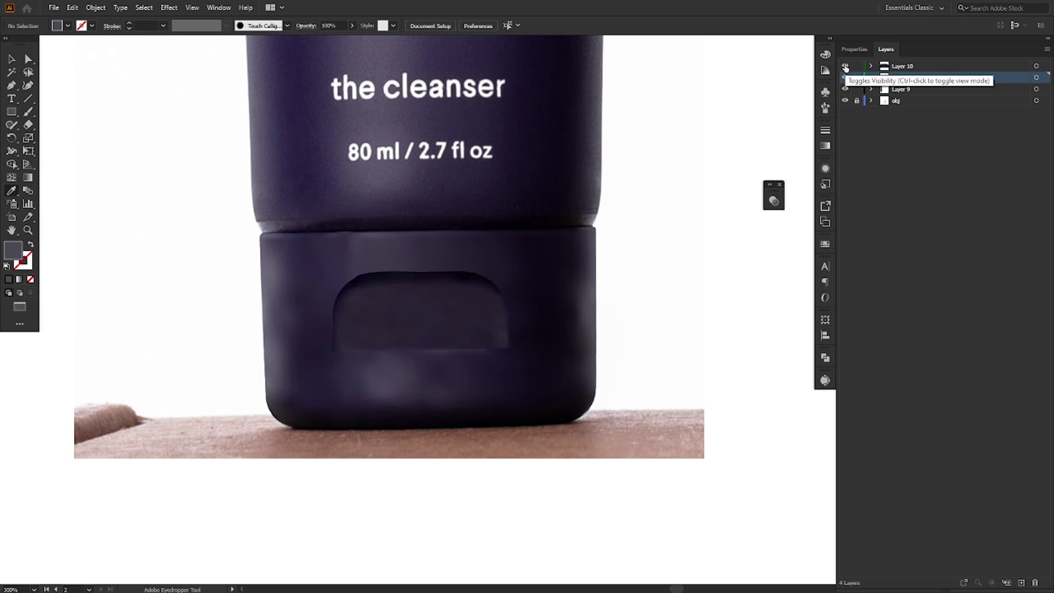
click(845, 67)
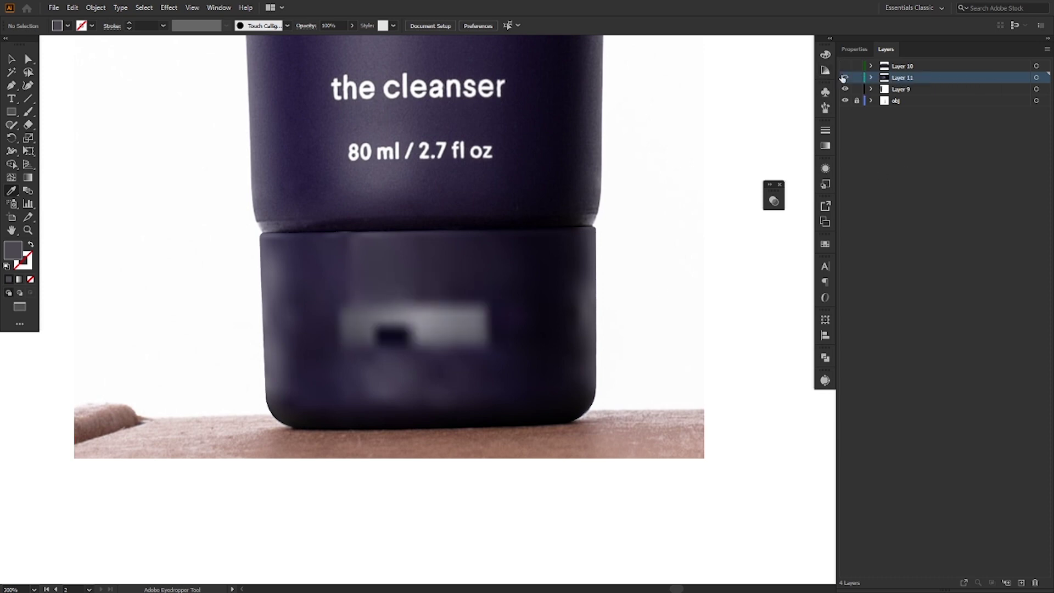
ctrl+click(845, 78)
scroll(385, 355, up, 1)
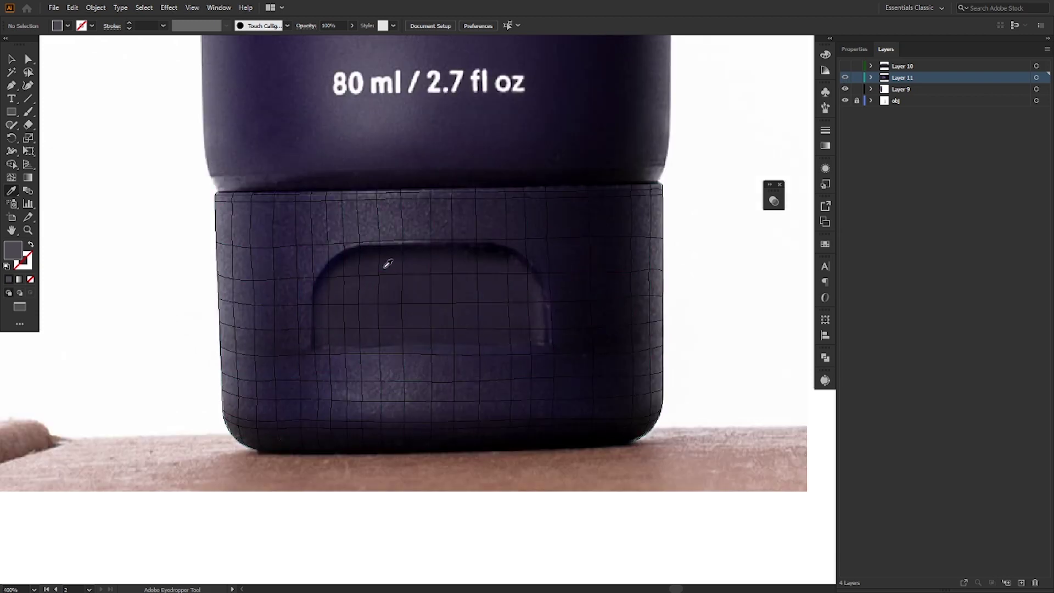
- Try white on the mesh point at the recess's upper-left curve and show Layer 10 over it
scroll(306, 263, up, 1)
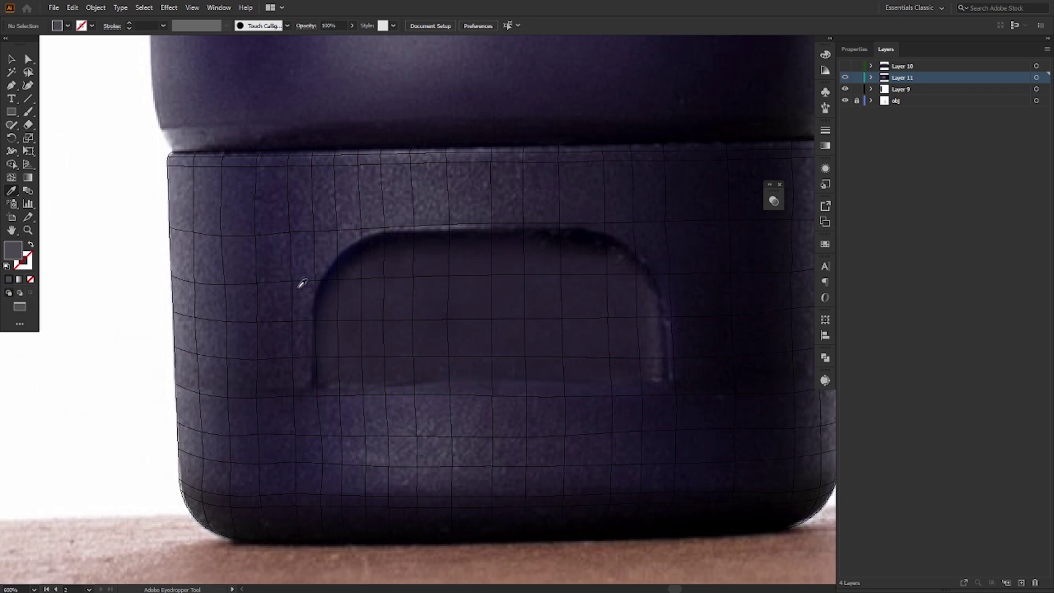
ctrl+click(337, 279)
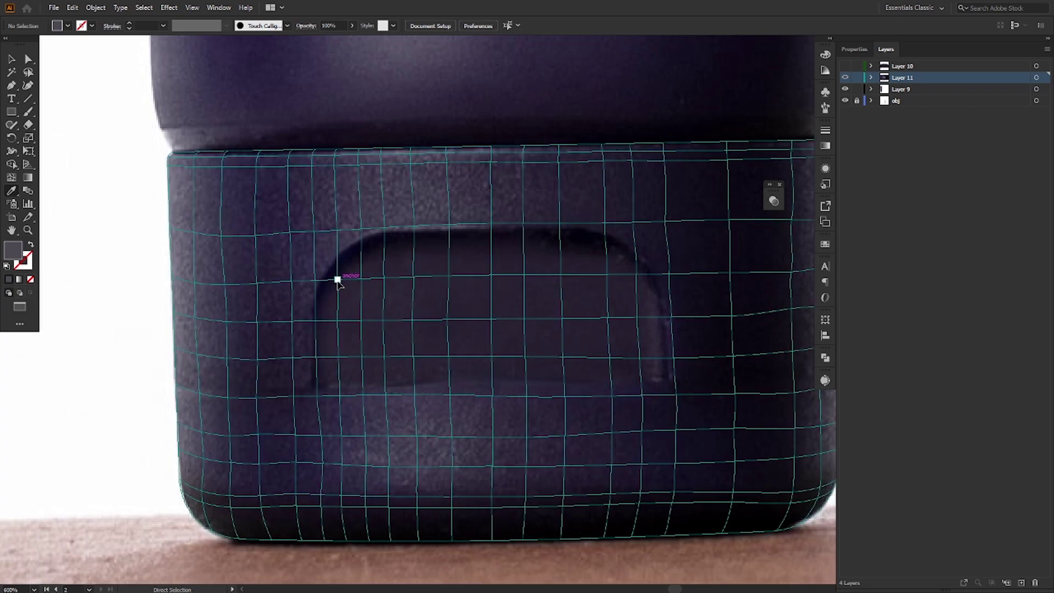
double_click(15, 249)
drag(524, 197, 505, 178)
click(786, 197)
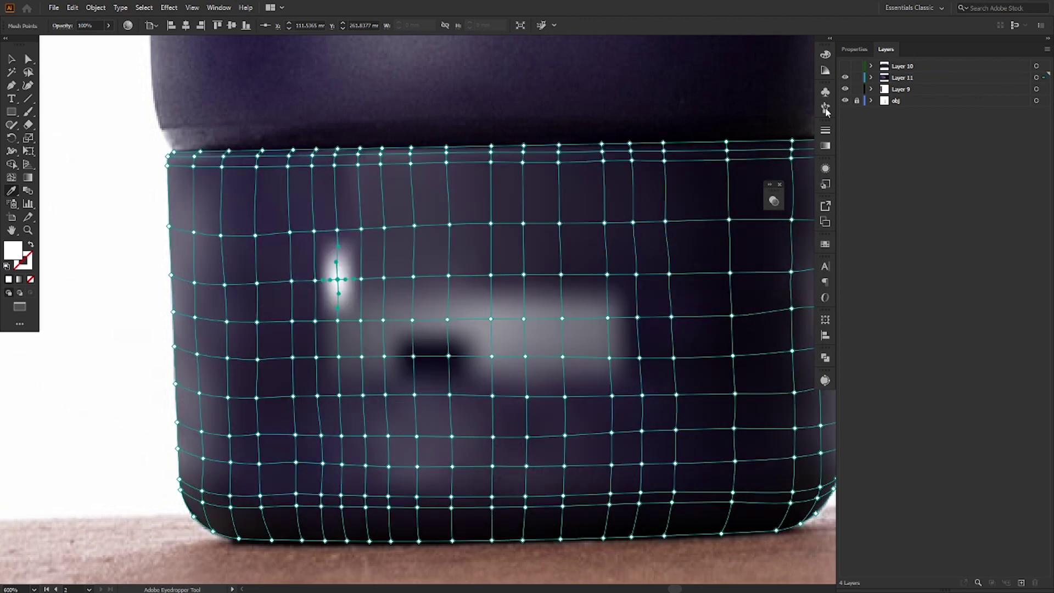
click(846, 67)
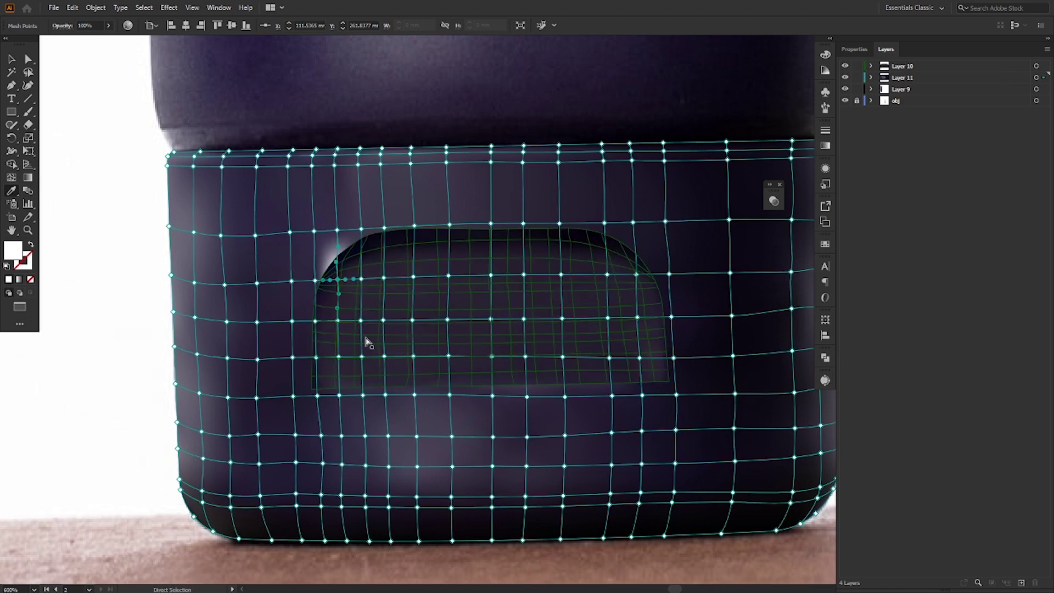
- Recolour that mesh point with a dark purple sampled from the photo, with Layer 11 in preview and Layer 10 shown
key(ctrl+z)
ctrl+click(845, 77)
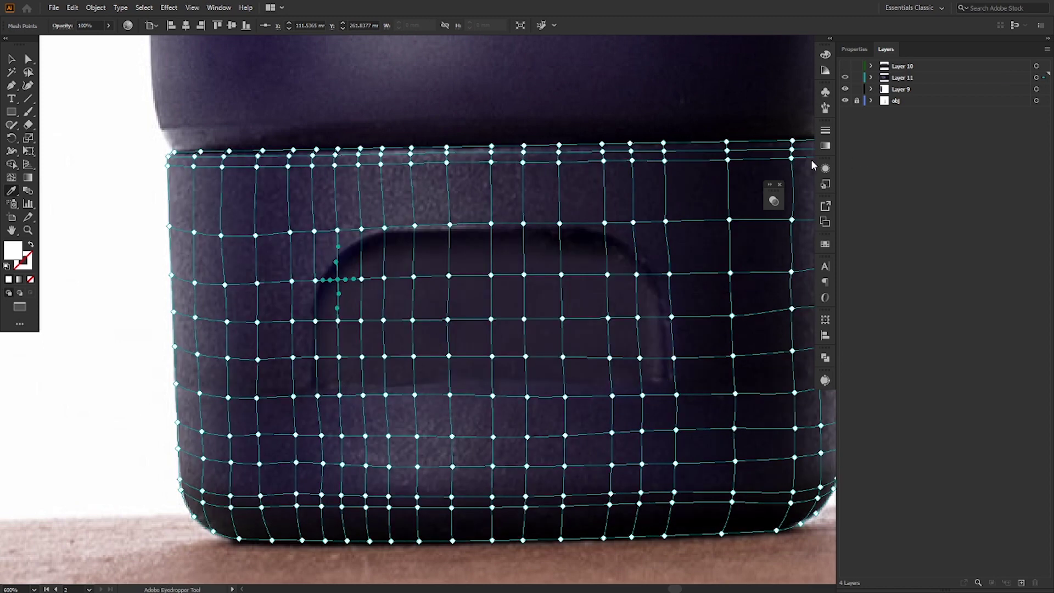
ctrl+click(670, 275)
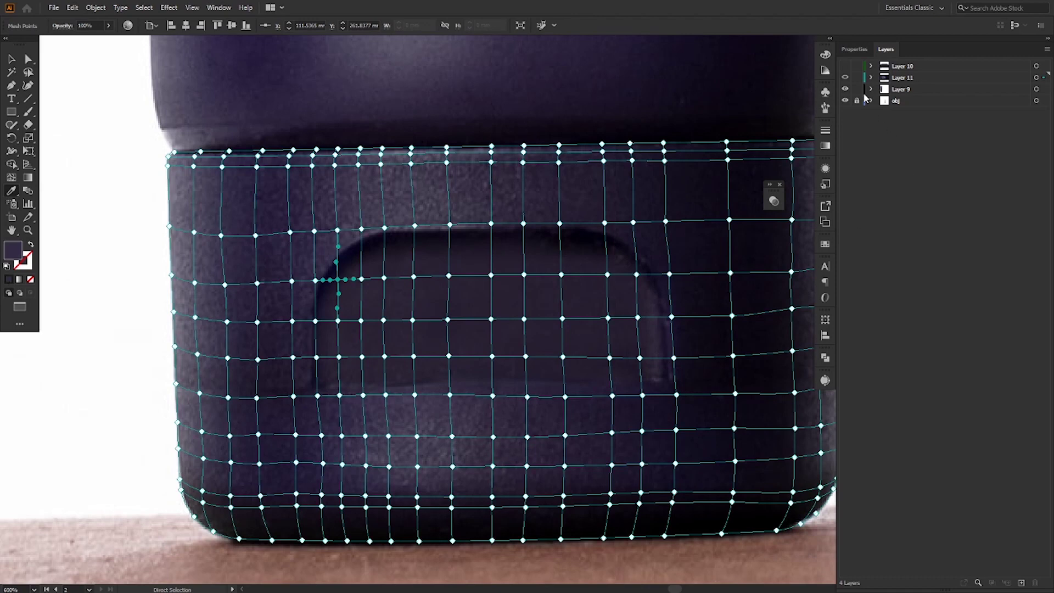
ctrl+click(846, 79)
ctrl+click(847, 67)
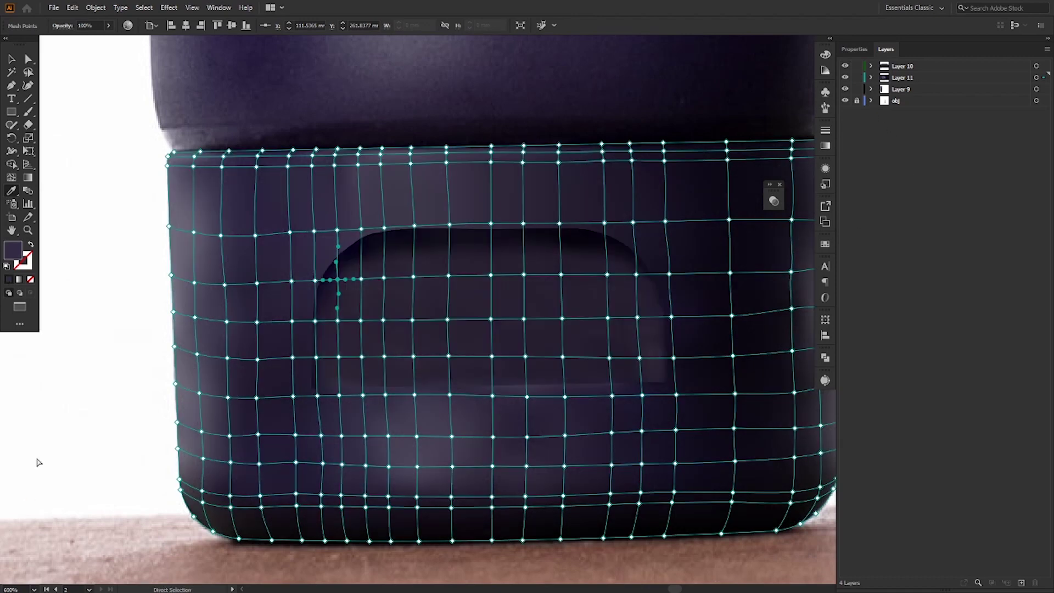
- Deselect the mesh and compare the vector tube and its cap with the reference photo
ctrl+click(76, 419)
scroll(75, 416, down, 3)
drag(133, 457, 569, 437)
scroll(556, 433, down, 2)
drag(340, 531, 345, 527)
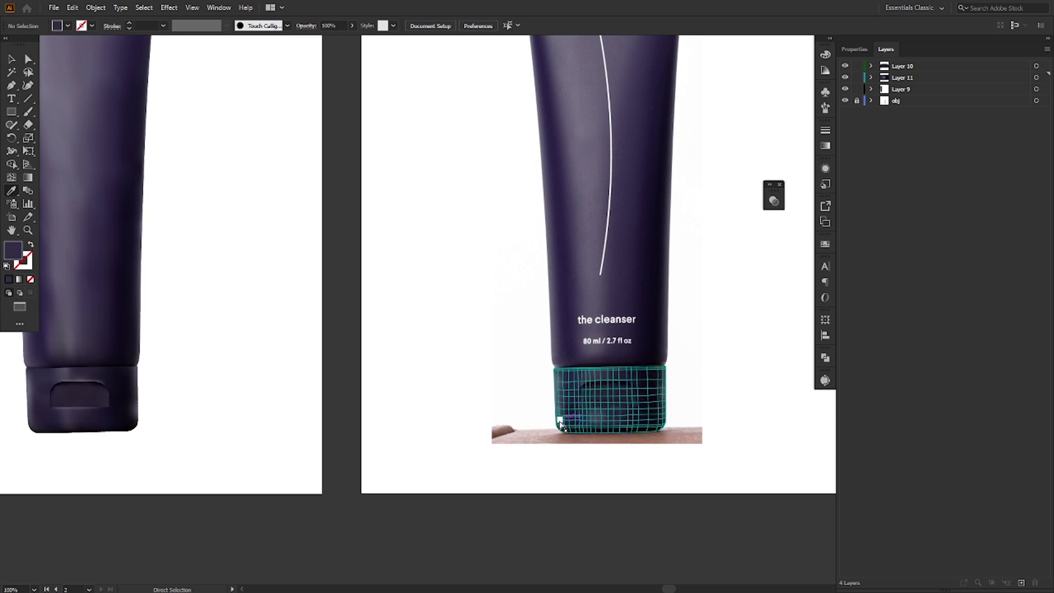
scroll(569, 451, up, 2)
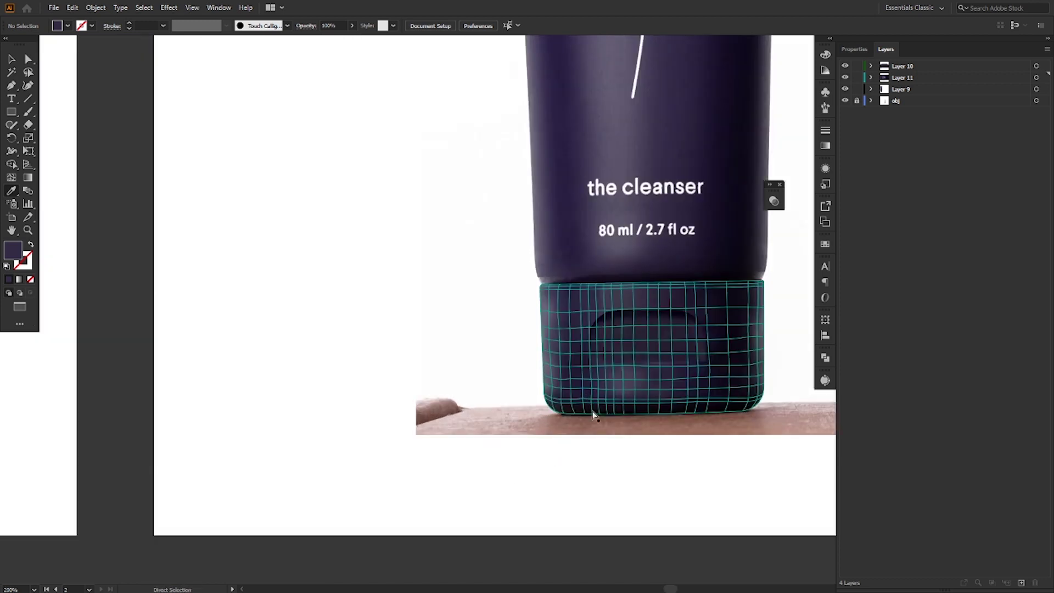
scroll(747, 336, left, 2)
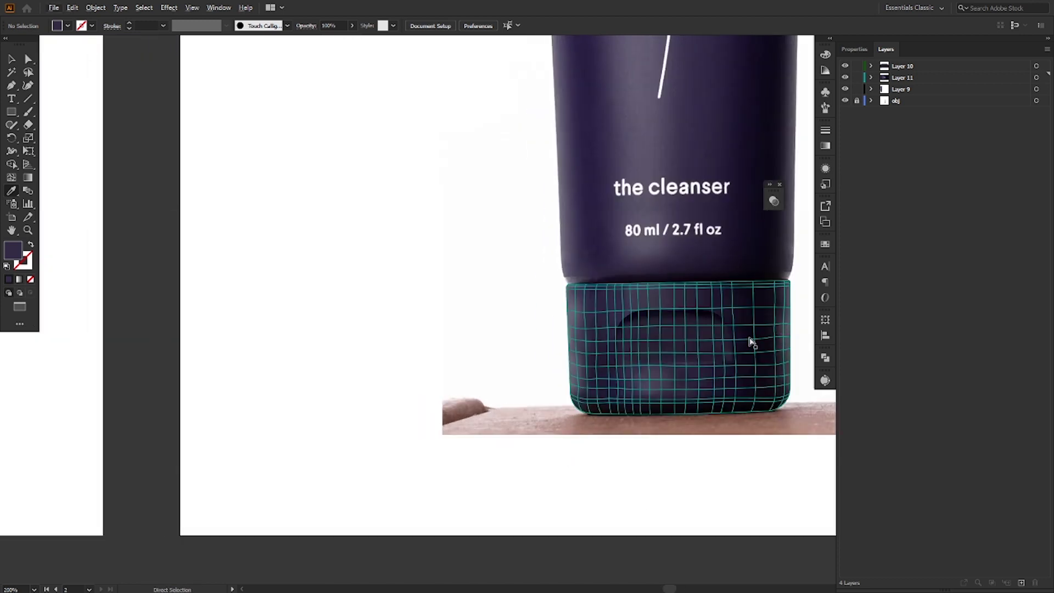
scroll(603, 504, down, 3)
drag(332, 515, 431, 488)
scroll(360, 412, up, 4)
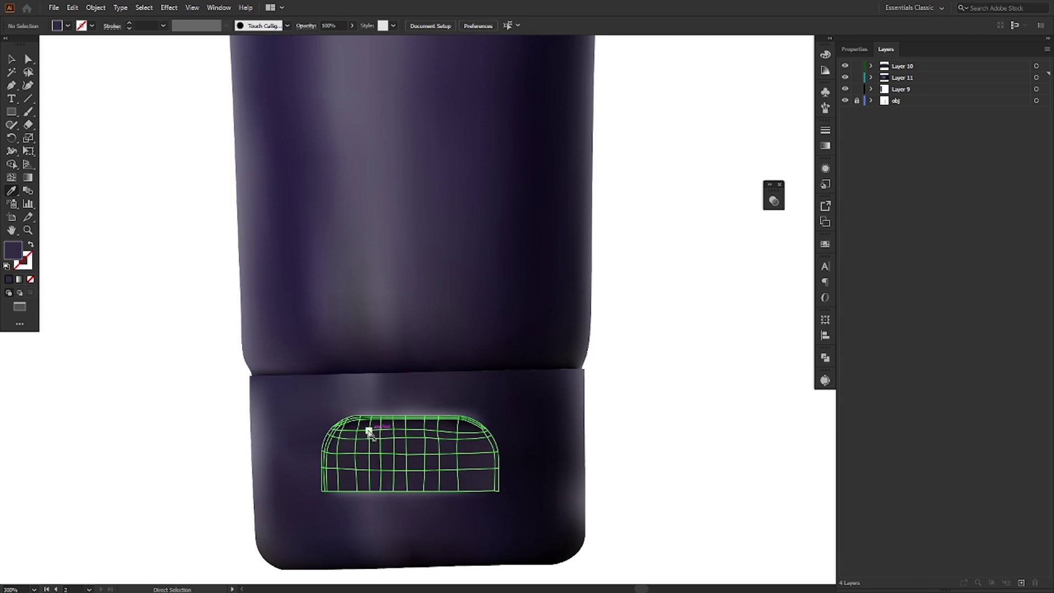
scroll(209, 484, down, 4)
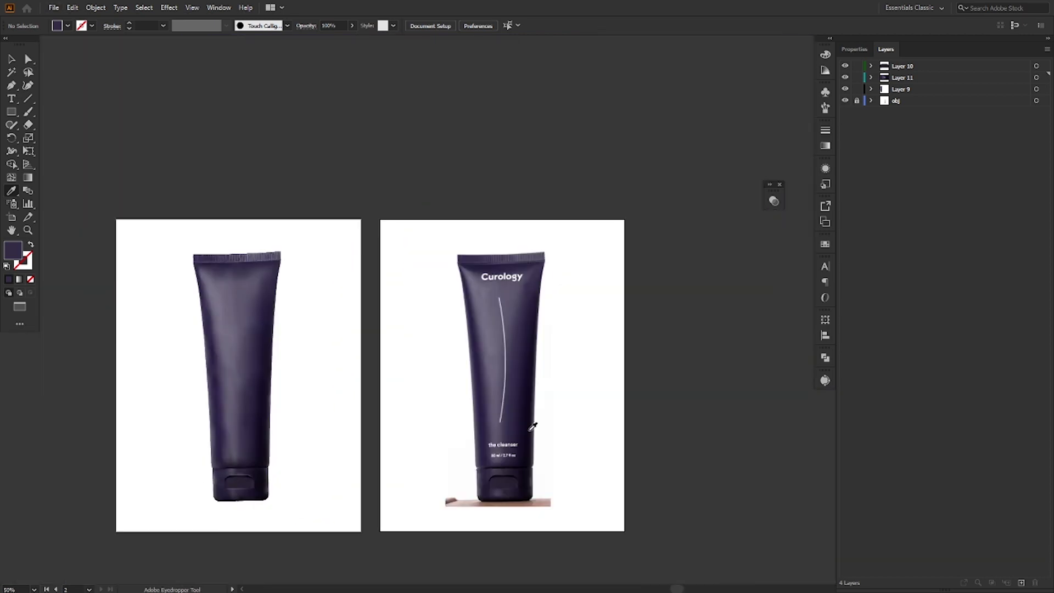
scroll(517, 486, up, 3)
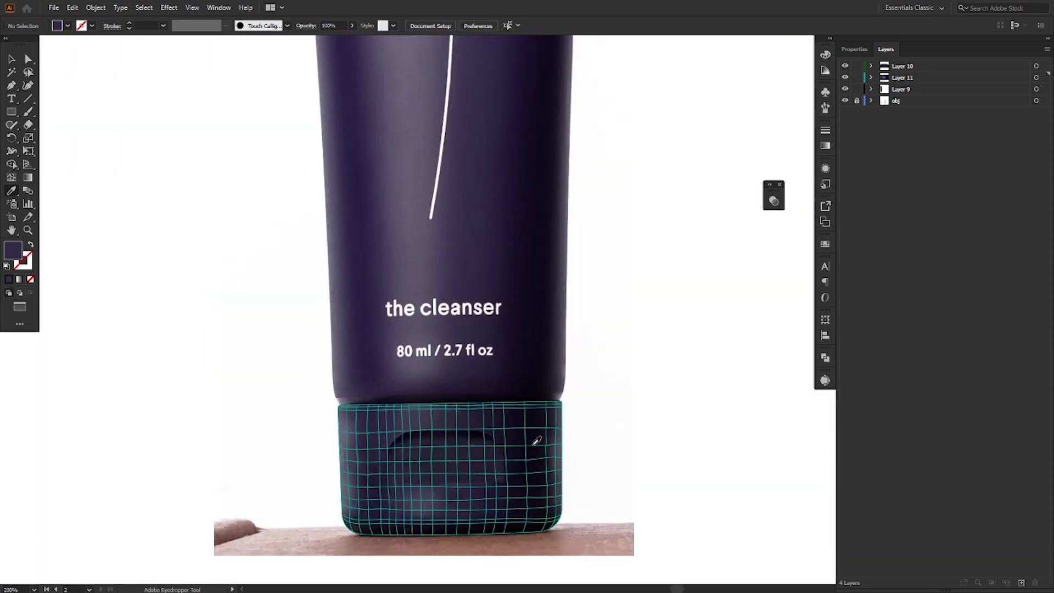
scroll(610, 432, down, 2)
scroll(630, 331, up, 3)
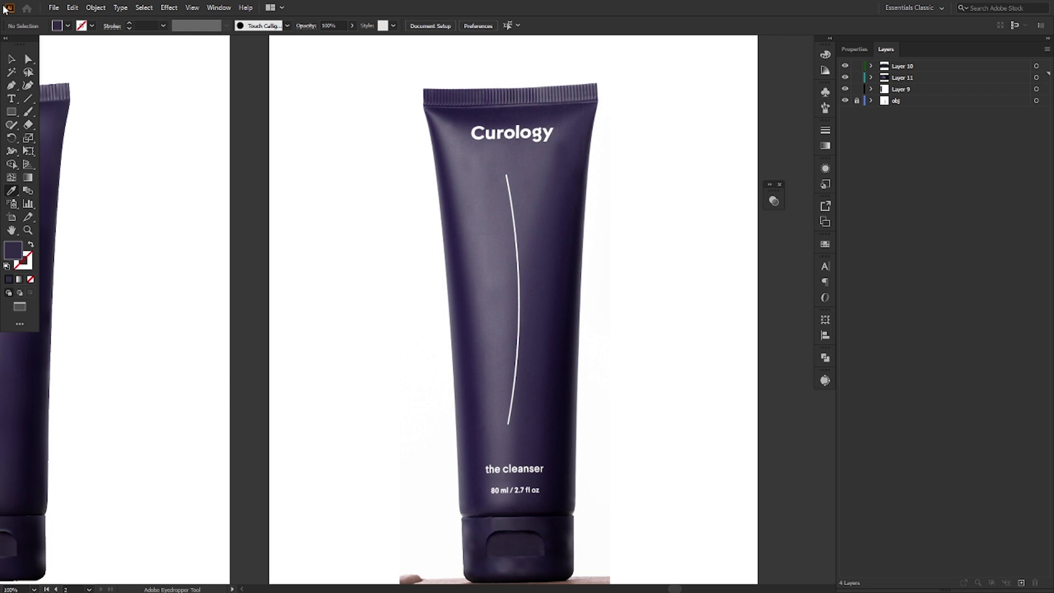
- Draw a rectangle about 86 by 206 mm over the photo's tube body and move it to a new layer above Layer 11
click(10, 112)
drag(423, 106, 594, 515)
scroll(542, 532, up, 3)
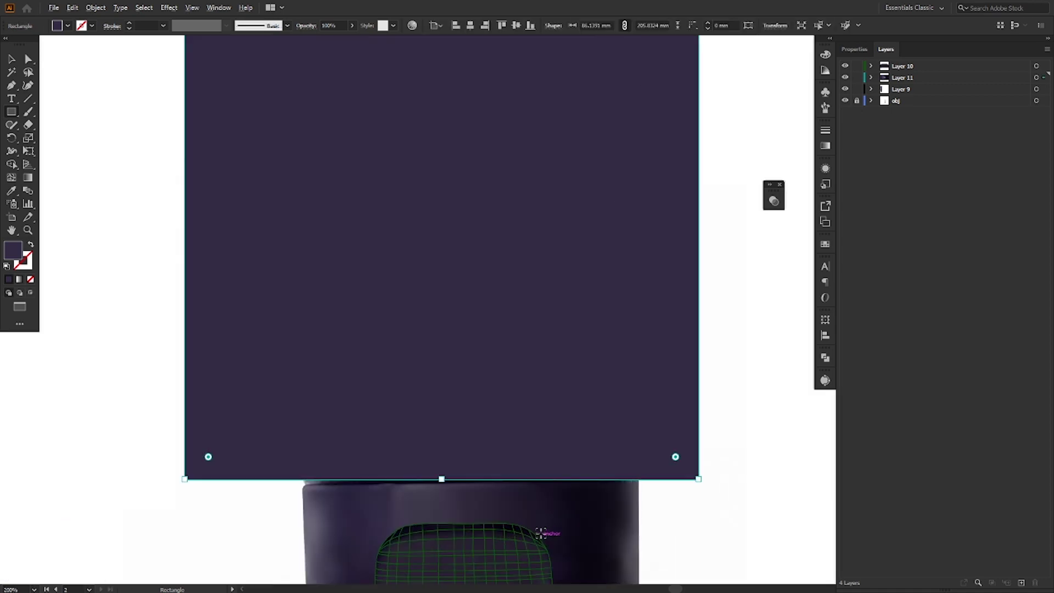
click(1021, 582)
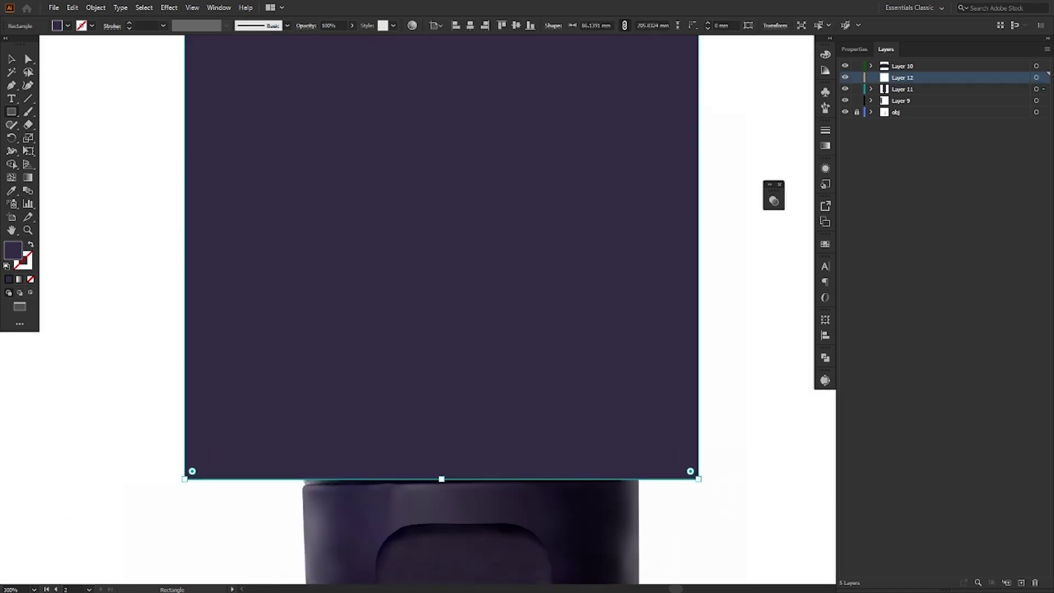
drag(1044, 88, 1043, 77)
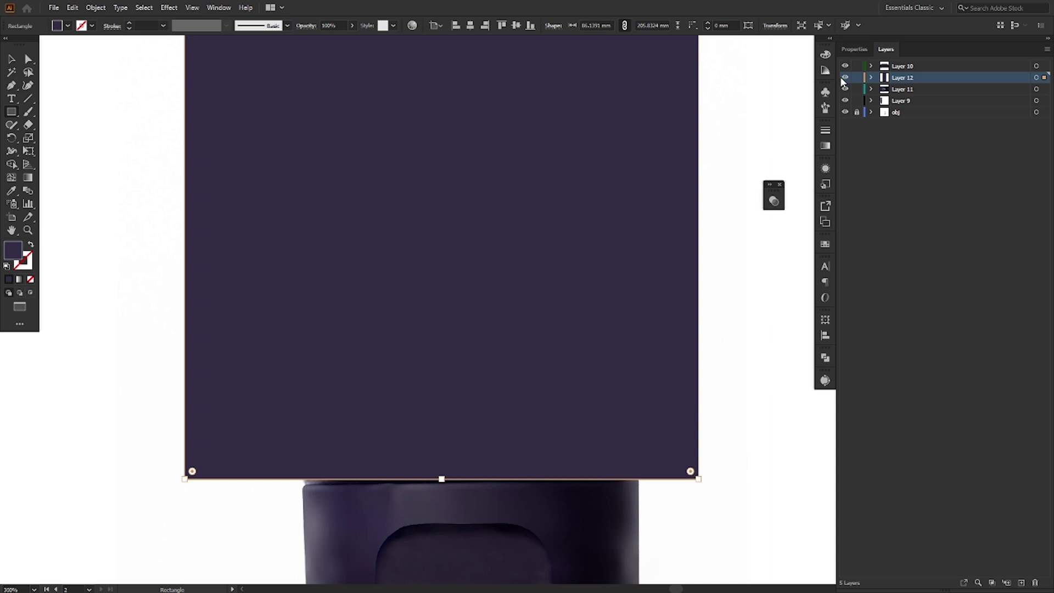
- With the rectangle in outline view and Layer 11 hidden, move its bottom corners to the ends of the seam above the cap
ctrl+click(844, 78)
scroll(269, 504, up, 2)
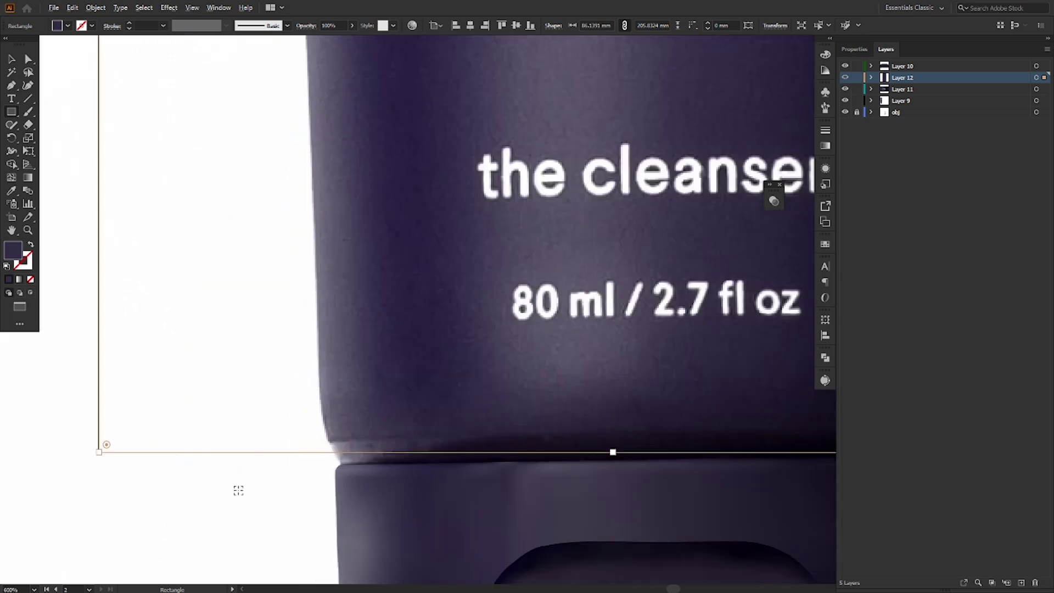
click(845, 89)
key(a)
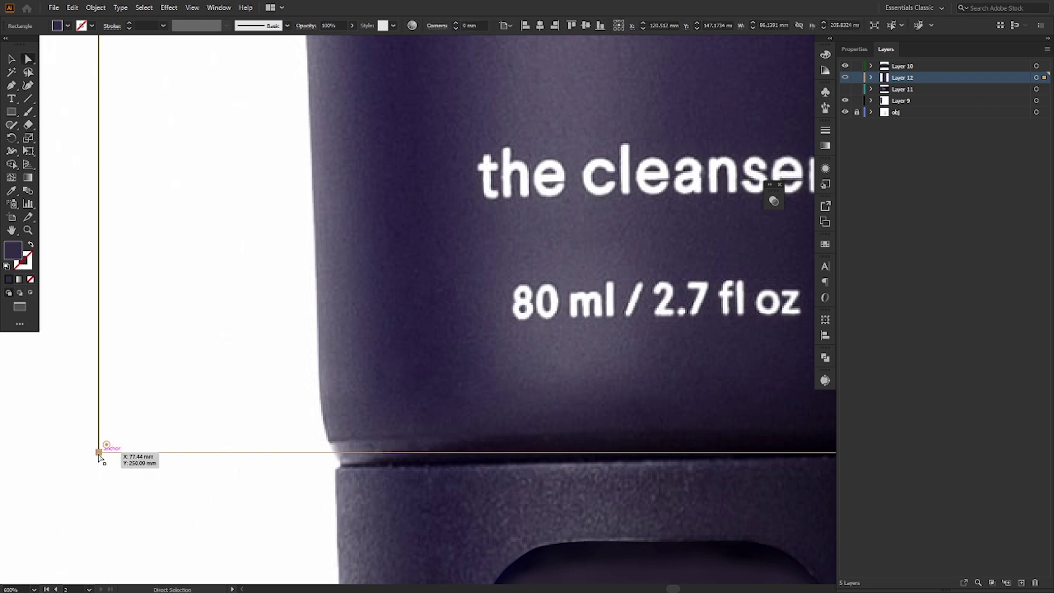
drag(100, 452, 340, 471)
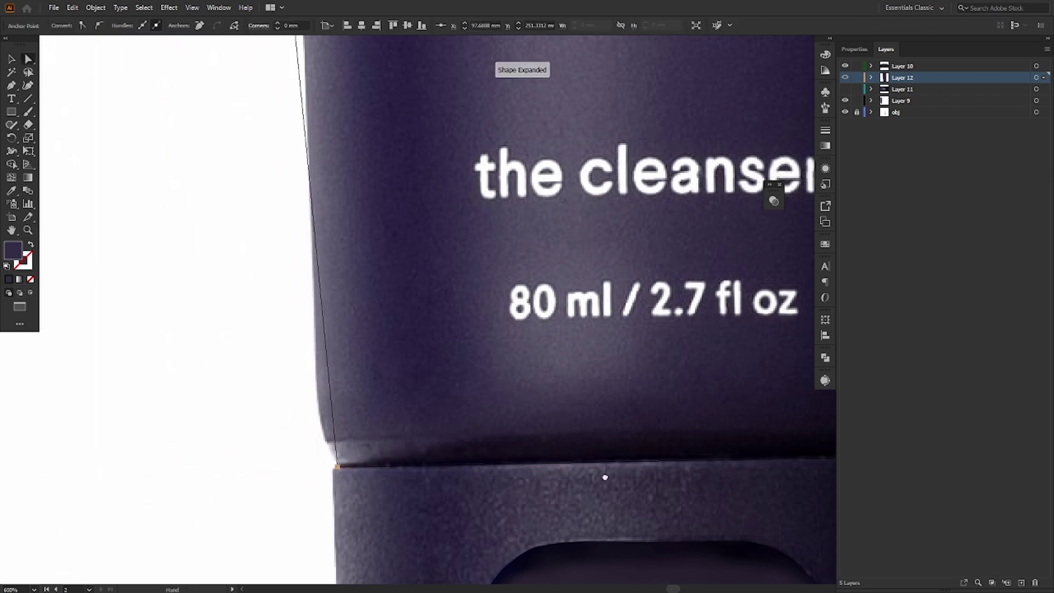
drag(680, 476, 175, 472)
scroll(516, 440, up, 2)
drag(724, 461, 485, 464)
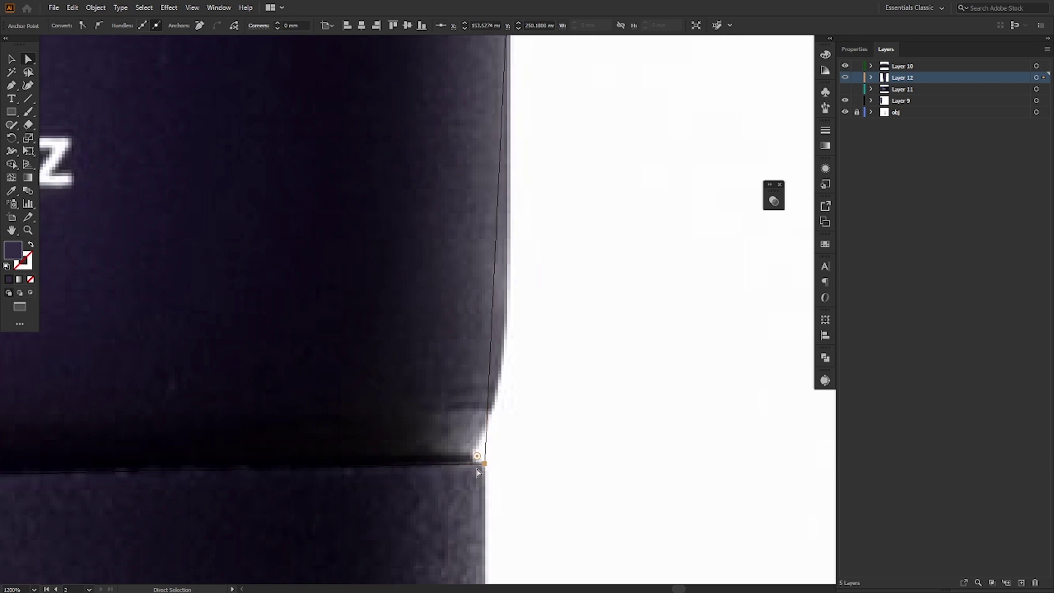
- Move the rectangle's top corners to the tube's edges at the base of the crimped seal
scroll(558, 469, down, 3)
drag(554, 134, 491, 467)
drag(505, 132, 502, 384)
drag(520, 176, 502, 507)
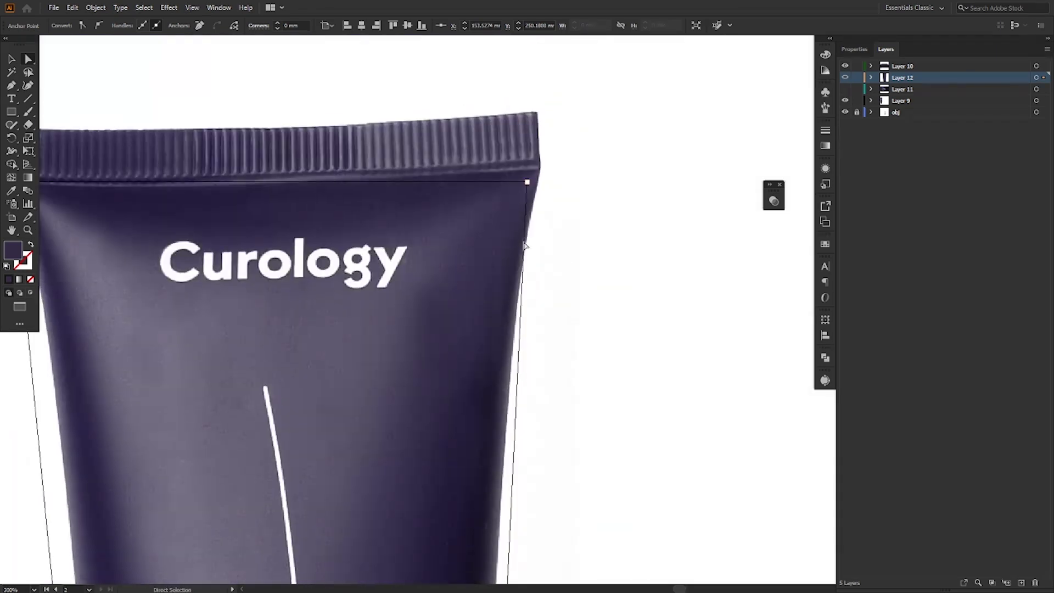
scroll(534, 163, up, 2)
click(522, 201)
drag(522, 202, 558, 180)
scroll(566, 194, down, 3)
scroll(183, 190, up, 3)
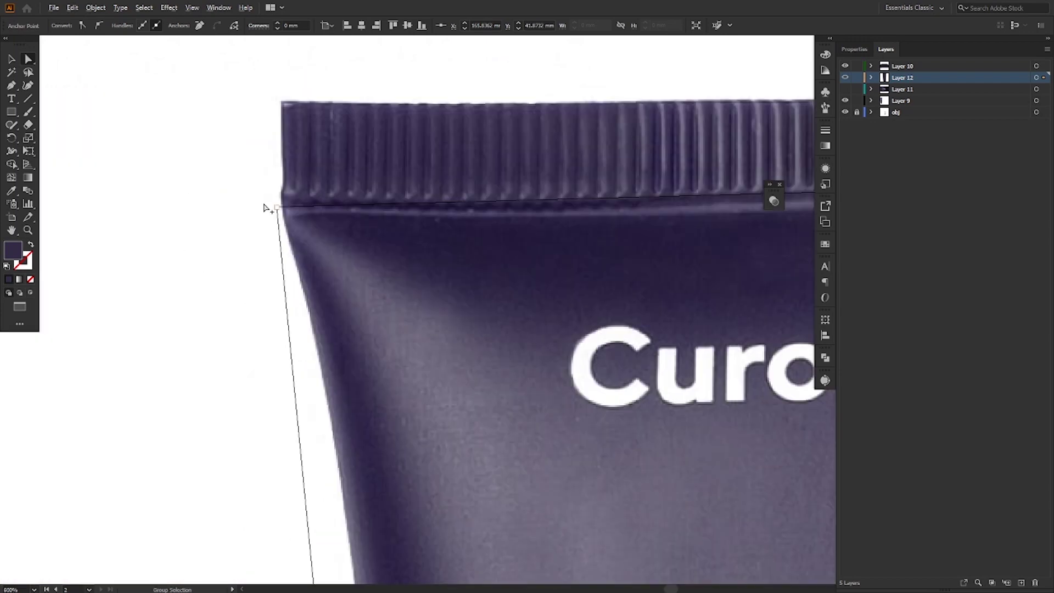
scroll(239, 199, up, 2)
drag(317, 215, 325, 206)
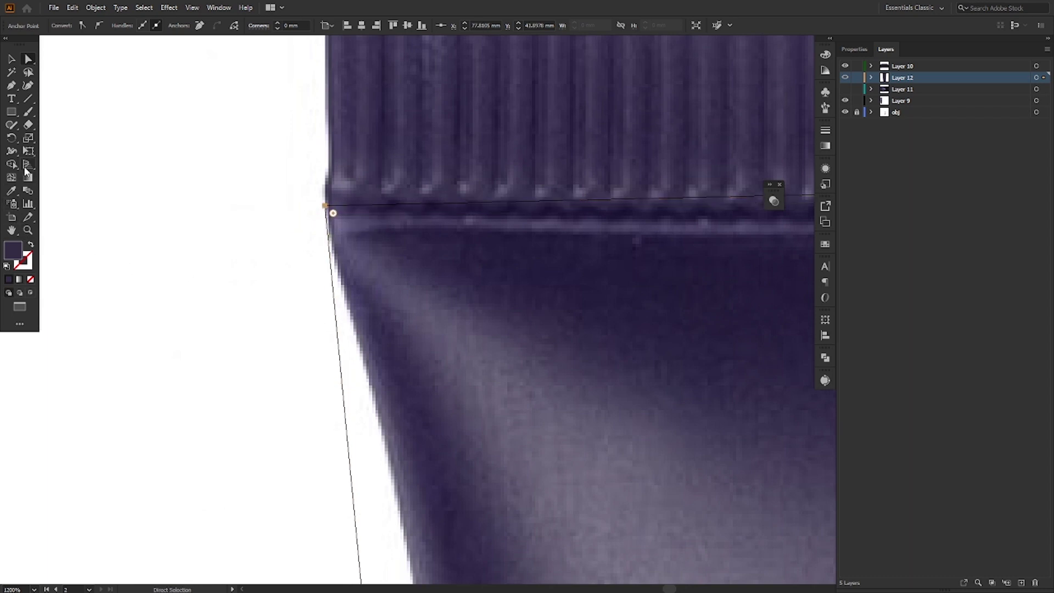
- Convert the fitted body outline into a gradient mesh by adding a mesh point at its top-left corner
click(11, 179)
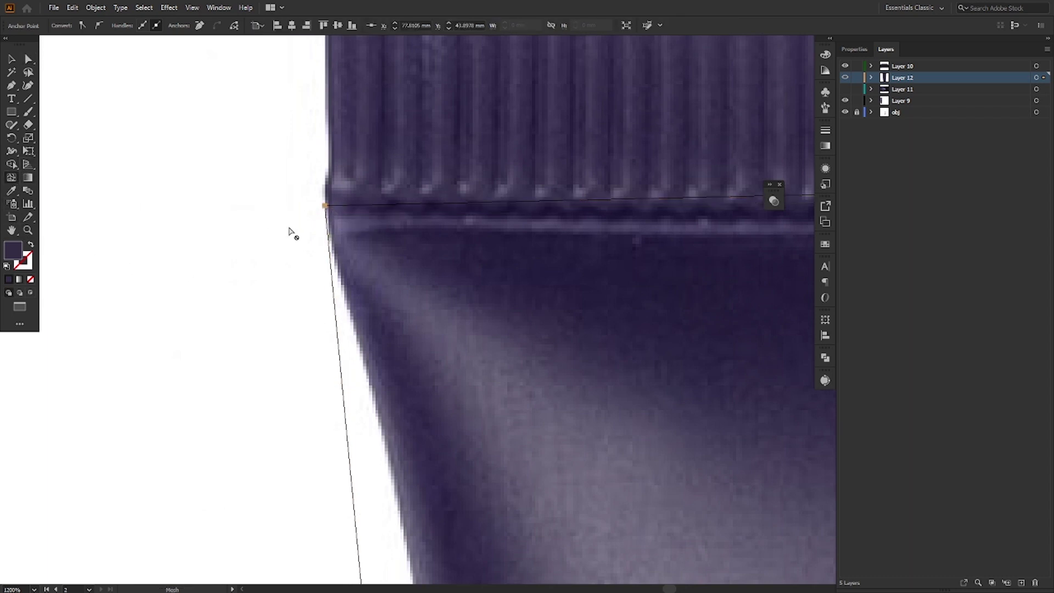
click(327, 207)
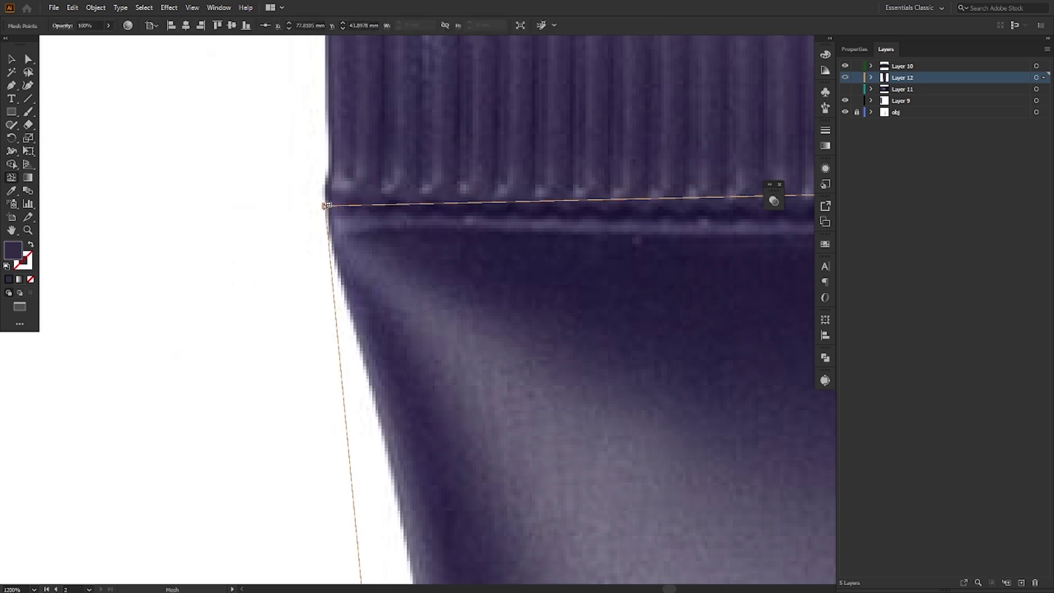
key(a)
- Shorten and angle the bottom-left mesh point's upward handle to shape the body's left edge just above the cap
scroll(328, 284, down, 5)
drag(382, 498, 377, 257)
scroll(331, 466, up, 1)
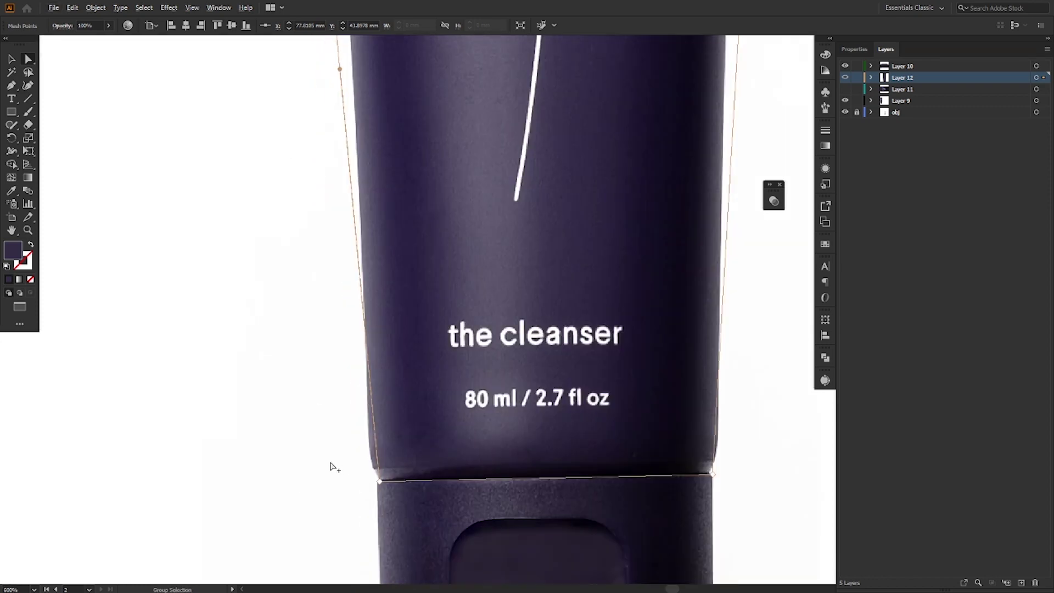
click(429, 498)
scroll(429, 520, down, 2)
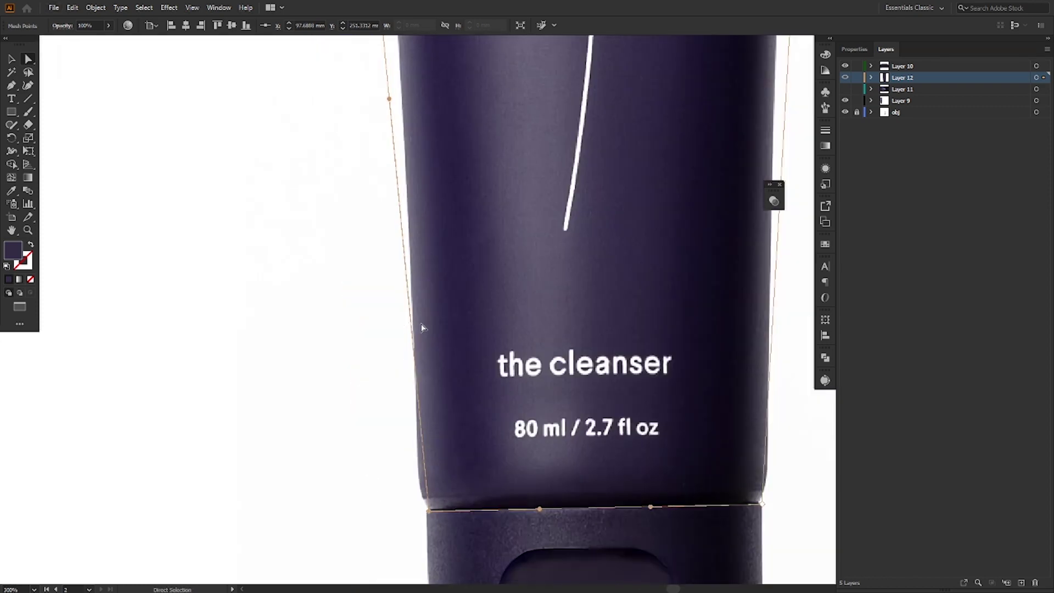
drag(389, 98, 296, 396)
scroll(422, 512, up, 5)
drag(472, 515, 473, 519)
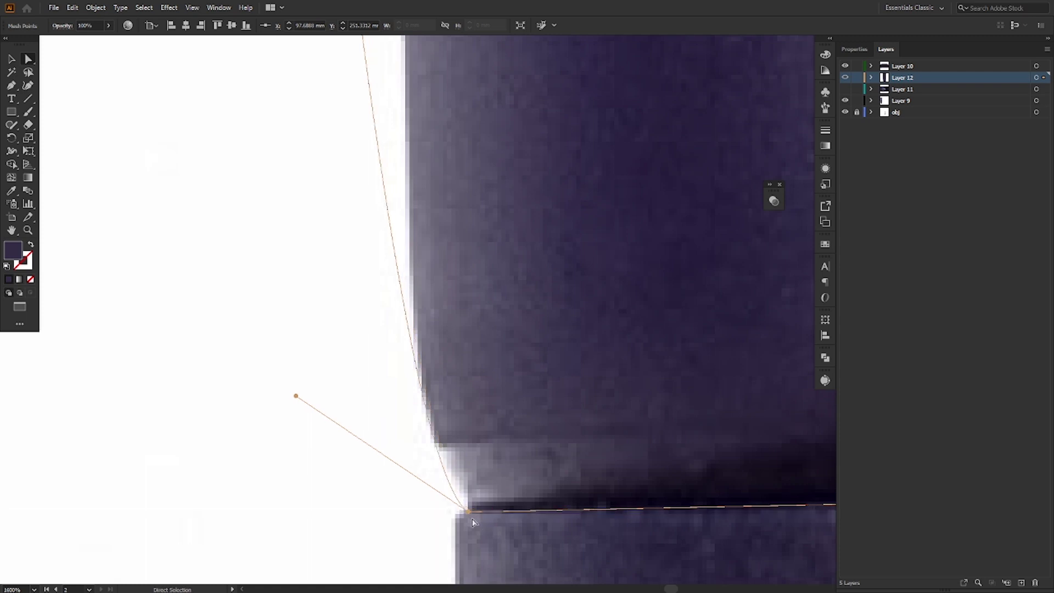
drag(296, 395, 435, 323)
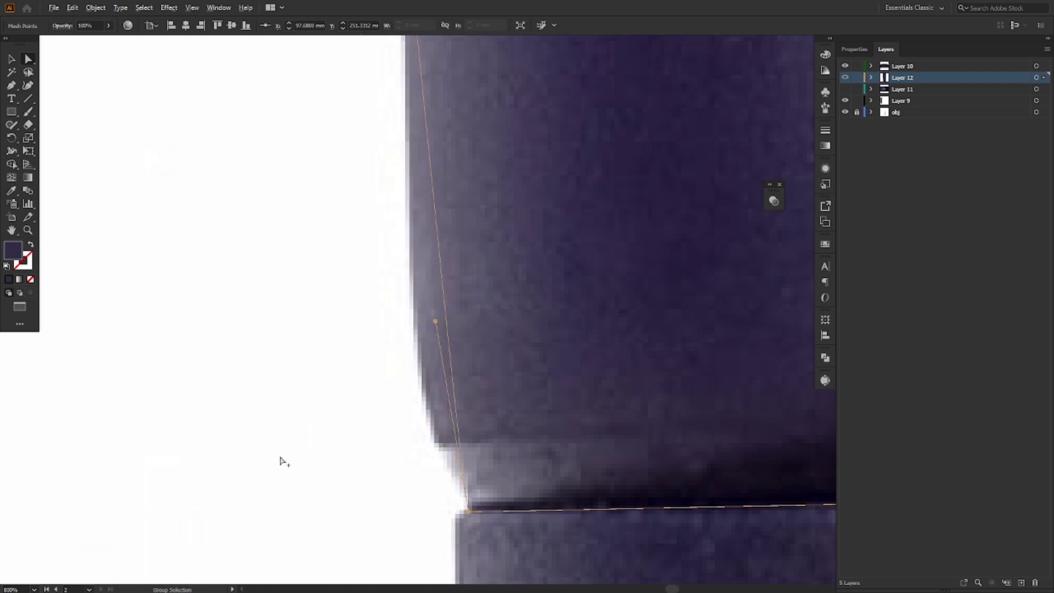
- Shorten the bottom-right mesh point's upward handle and angle it inward to curve the body's right edge above the cap
scroll(283, 461, down, 1)
drag(705, 486, 96, 513)
scroll(95, 513, down, 1)
scroll(466, 514, up, 3)
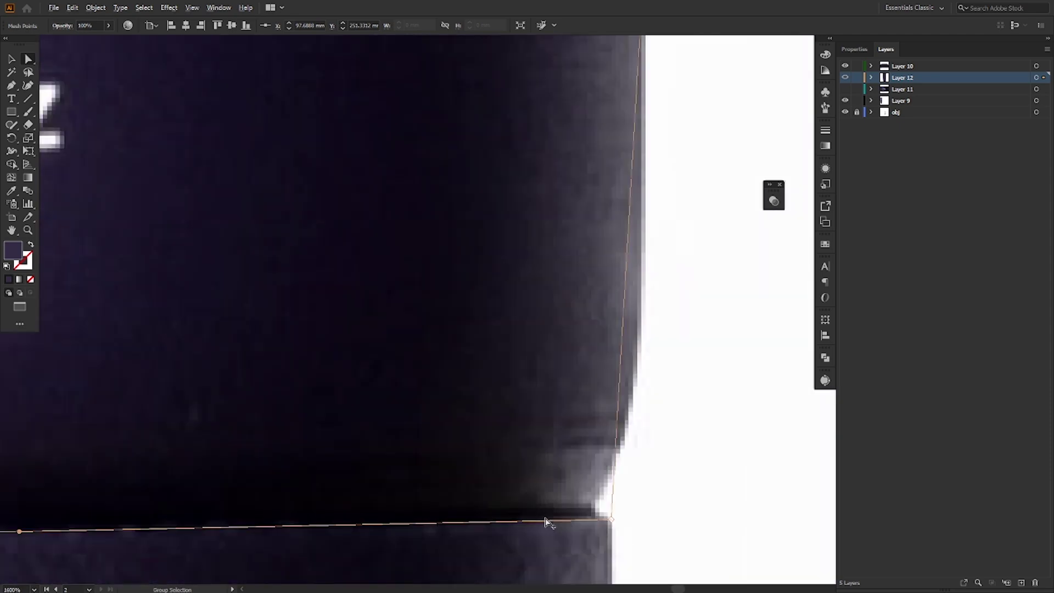
click(612, 520)
scroll(600, 398, down, 3)
drag(614, 229, 562, 339)
scroll(592, 268, down, 1)
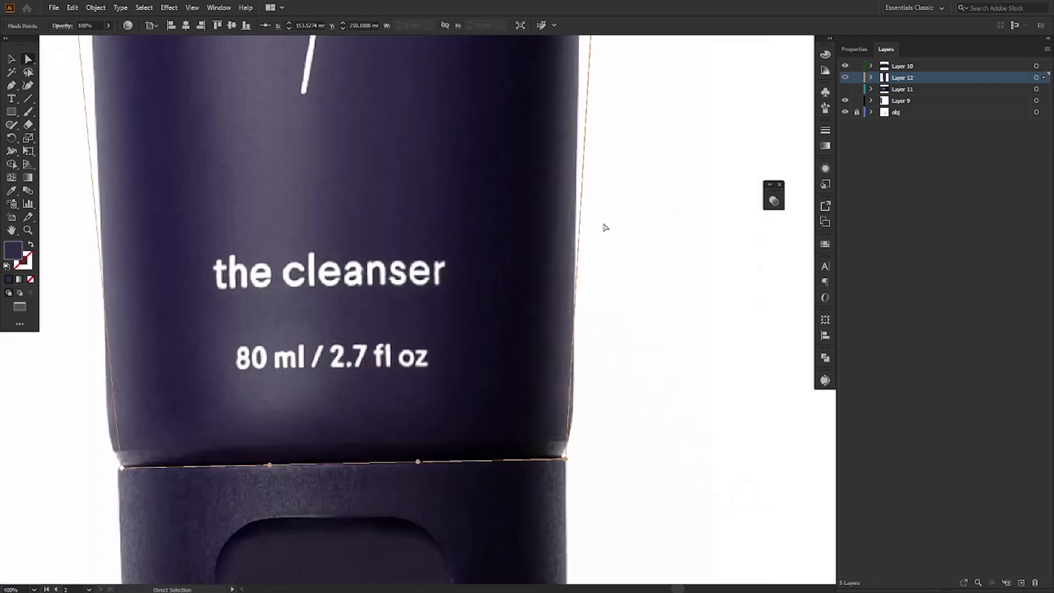
drag(624, 178, 604, 278)
scroll(605, 278, down, 1)
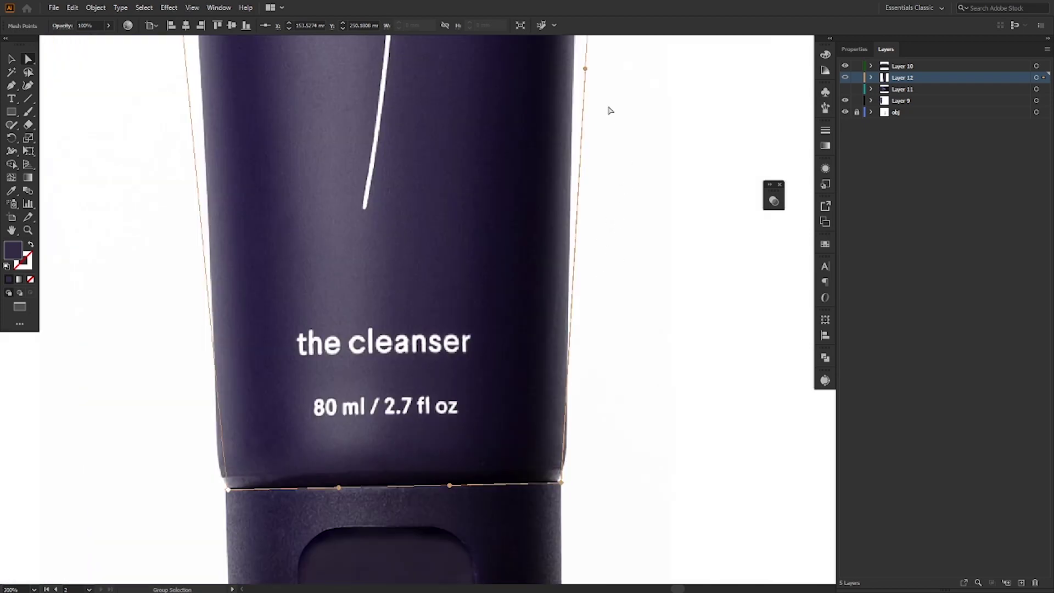
drag(585, 70, 481, 439)
scroll(577, 471, down, 1)
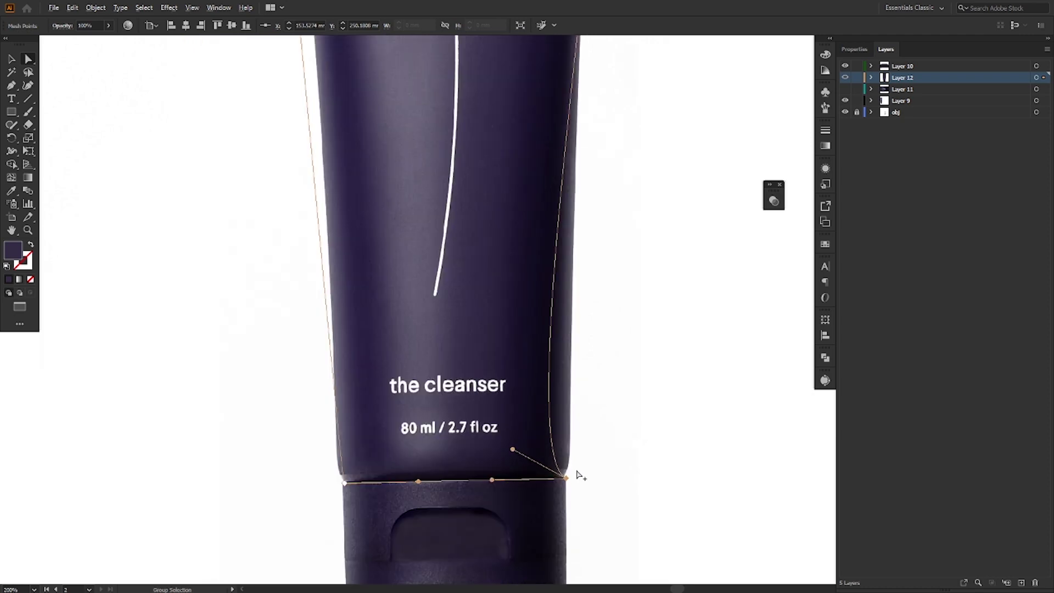
- Pull the top-right mesh point's downward handle in close to its corner
drag(570, 236, 466, 468)
scroll(543, 384, up, 5)
drag(536, 394, 545, 134)
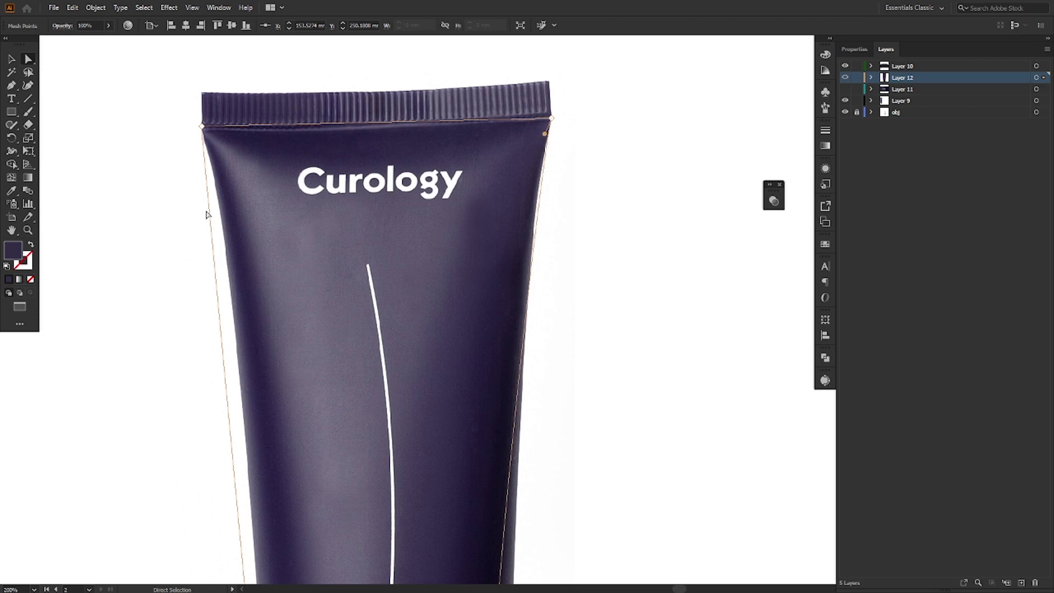
- Pull the vertical handles of the body mesh's top-left, bottom-left and bottom-right points in close to their corners
click(202, 127)
drag(229, 402, 213, 148)
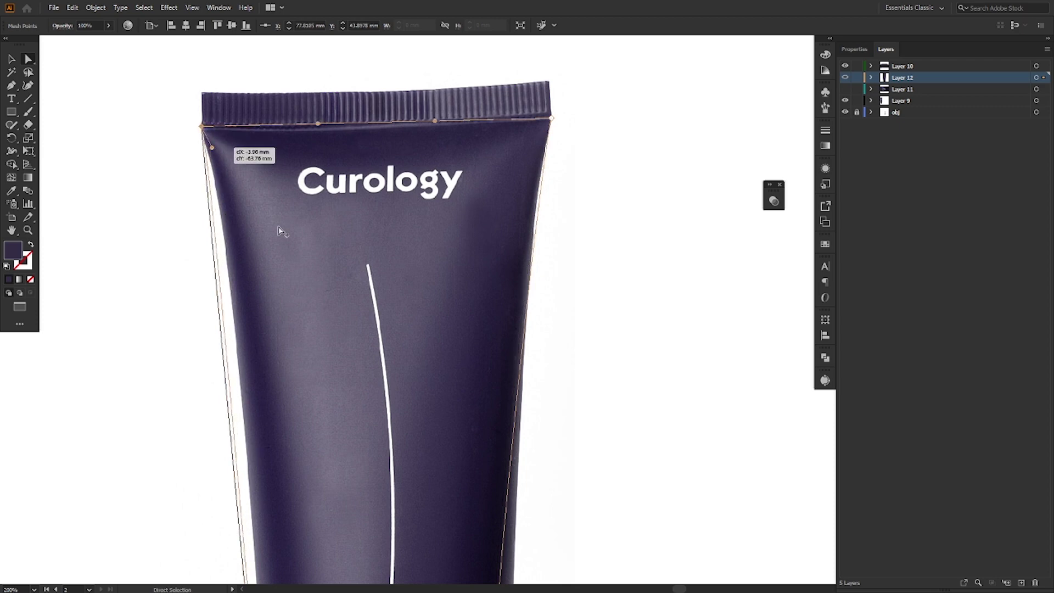
scroll(307, 274, down, 1)
scroll(378, 408, down, 5)
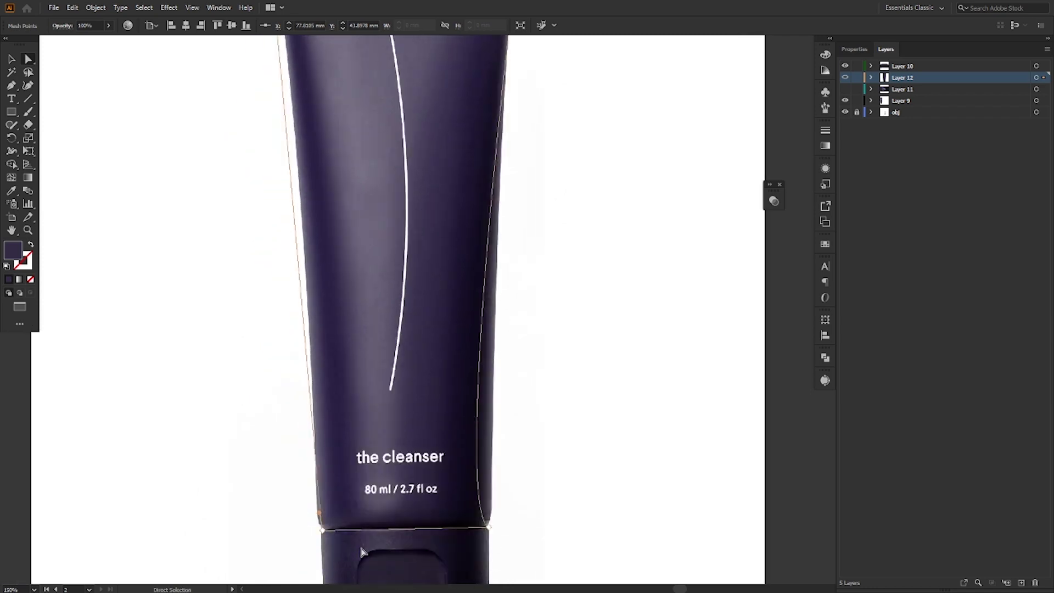
scroll(388, 543, up, 1)
scroll(448, 529, up, 1)
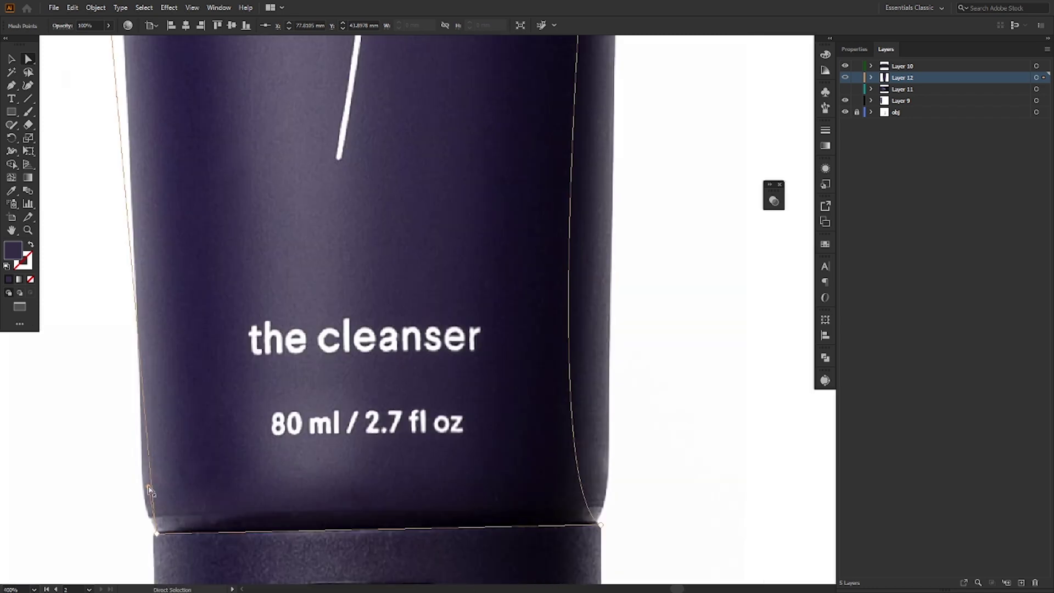
scroll(156, 547, up, 1)
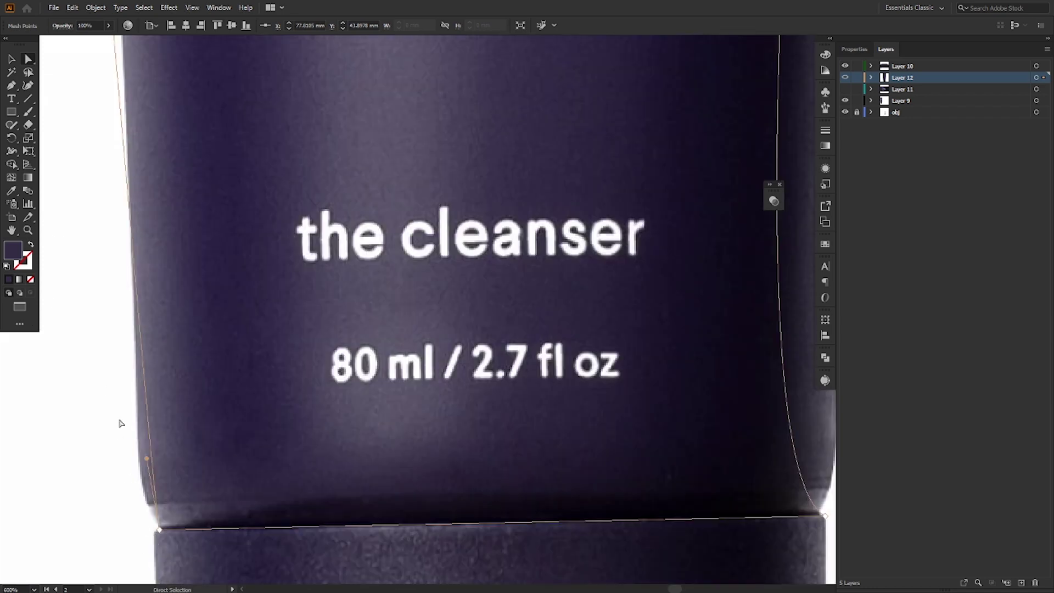
drag(146, 459, 155, 517)
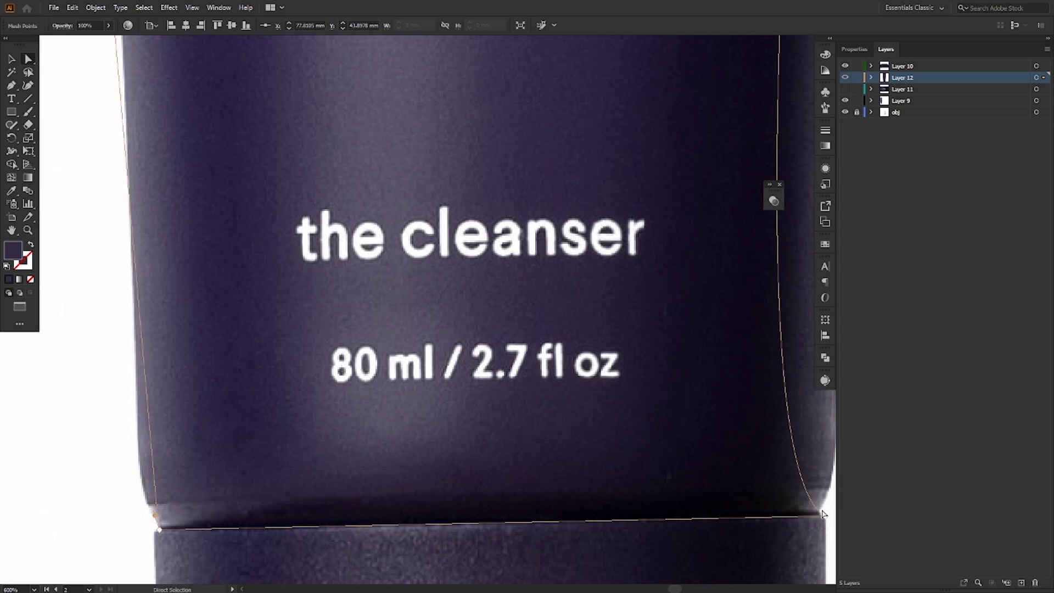
click(824, 516)
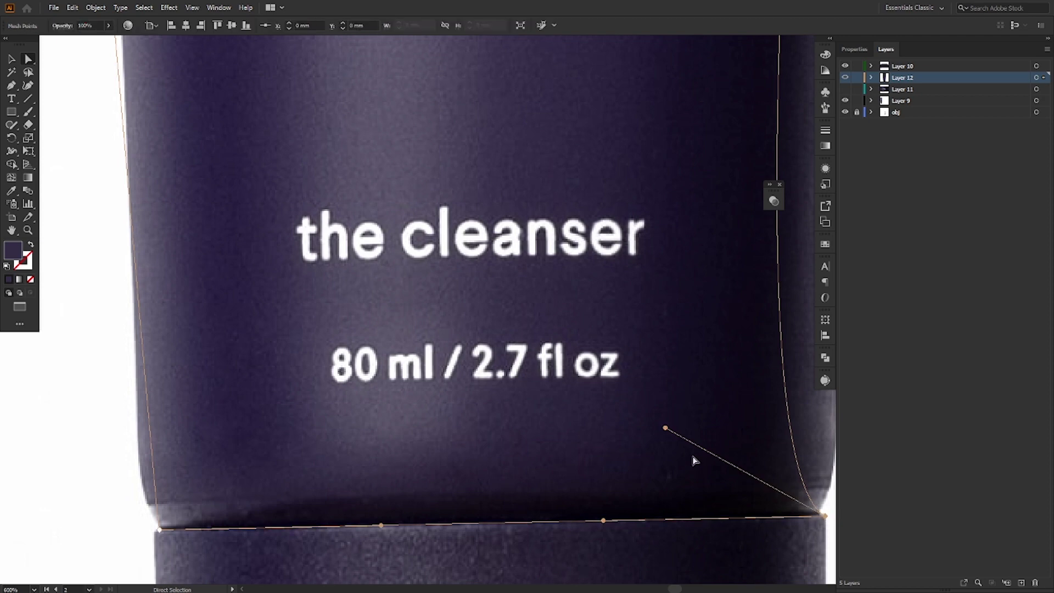
drag(668, 432, 774, 515)
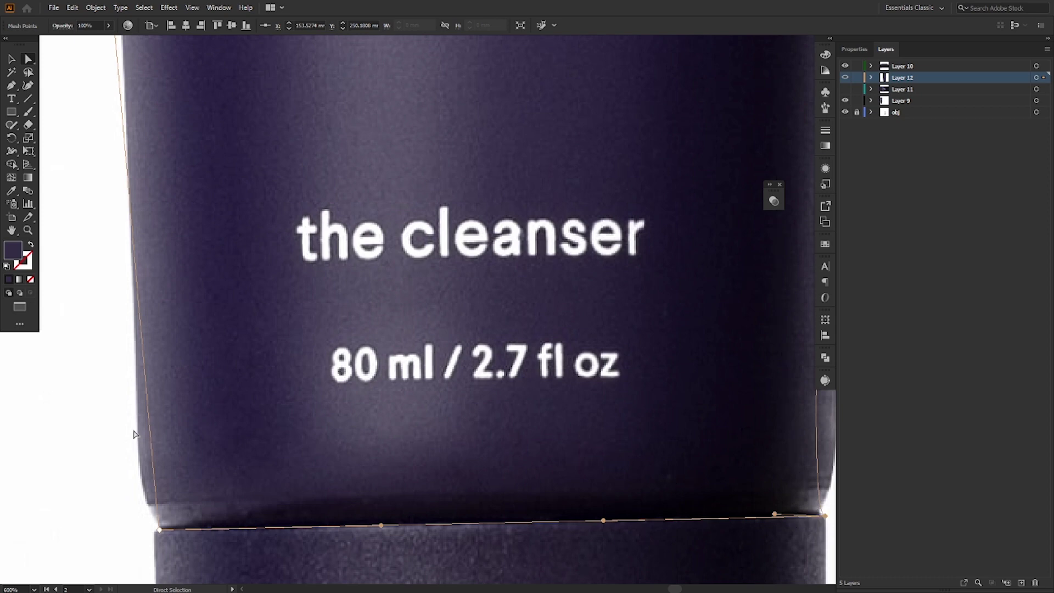
- Add a horizontal mesh row just above the cap seam and move its left and right end points onto the tube's edges
click(11, 177)
click(157, 498)
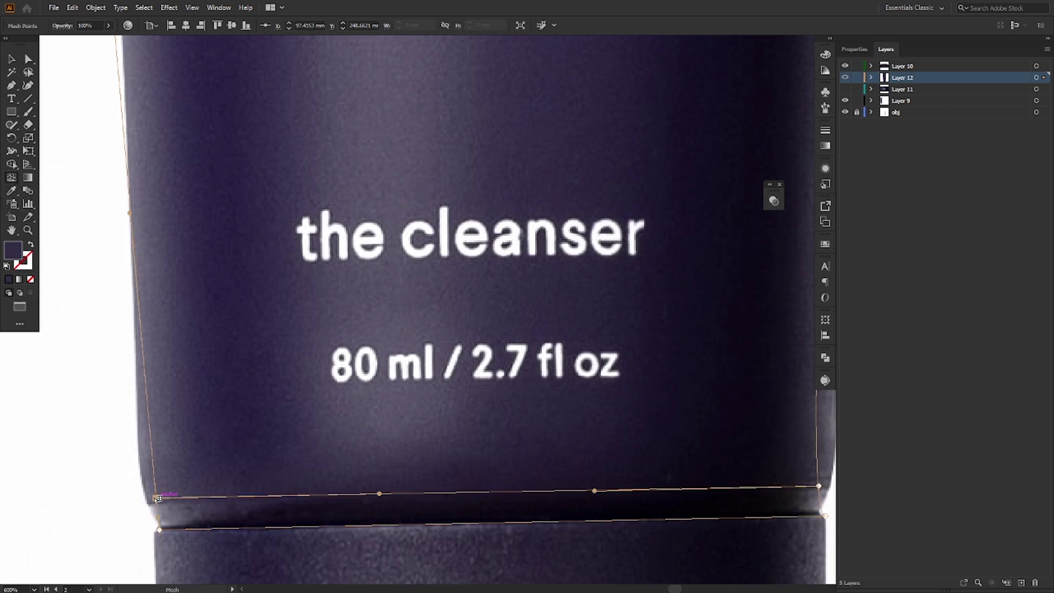
drag(155, 498, 147, 503)
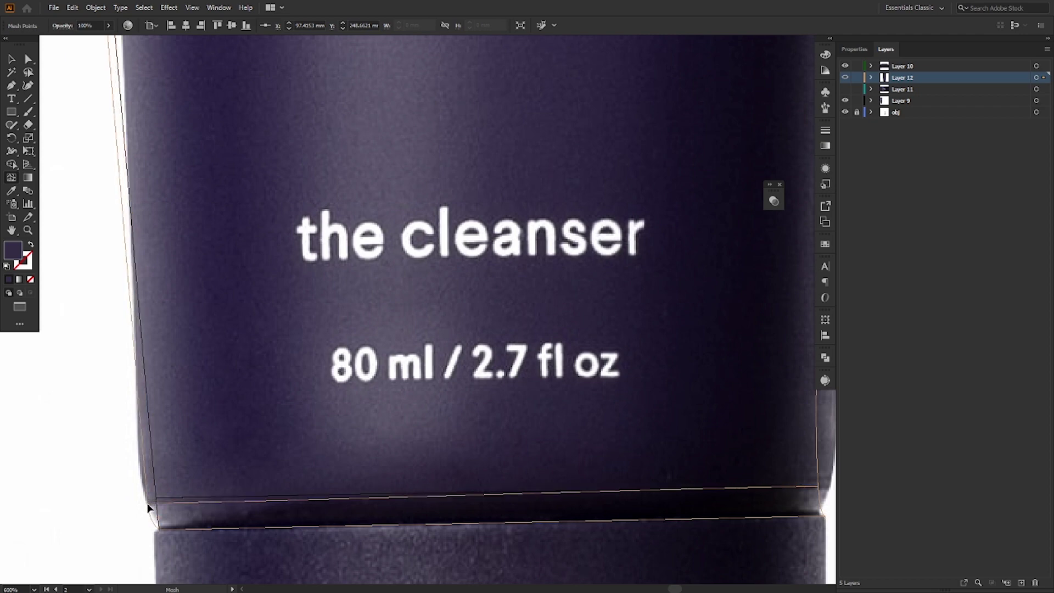
drag(686, 503, 508, 468)
drag(640, 454, 638, 478)
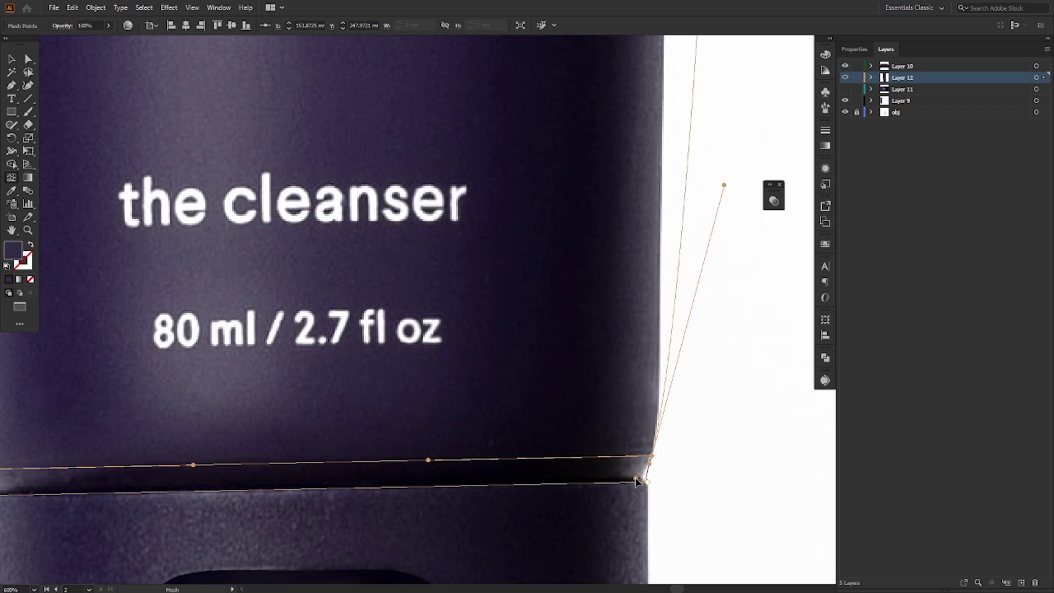
- Adjust the handles between the two lowest left mesh points so the short edge curves in towards the cap seam
scroll(637, 430, down, 2)
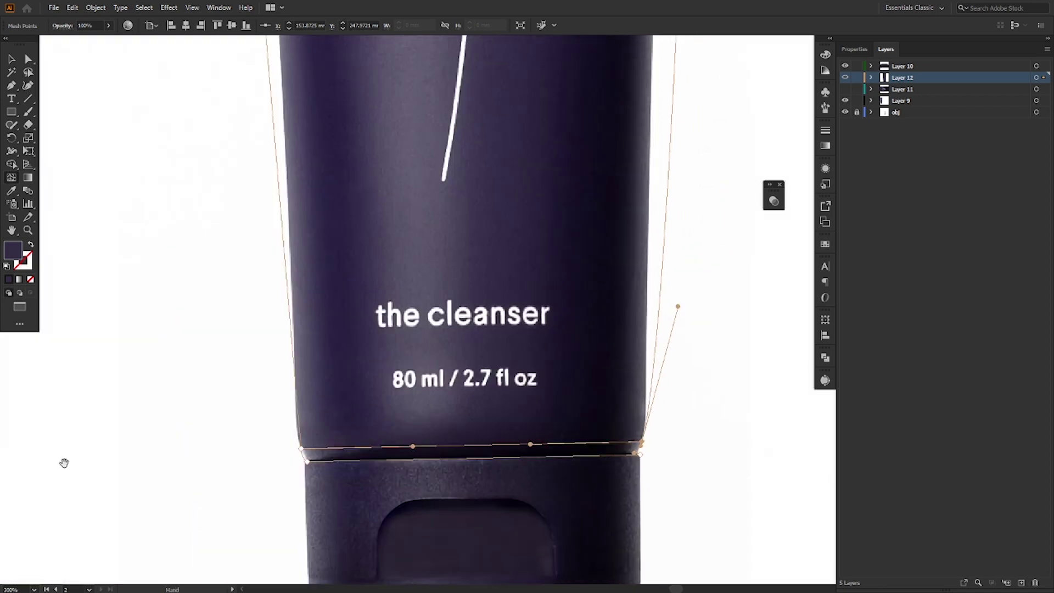
scroll(306, 463, up, 5)
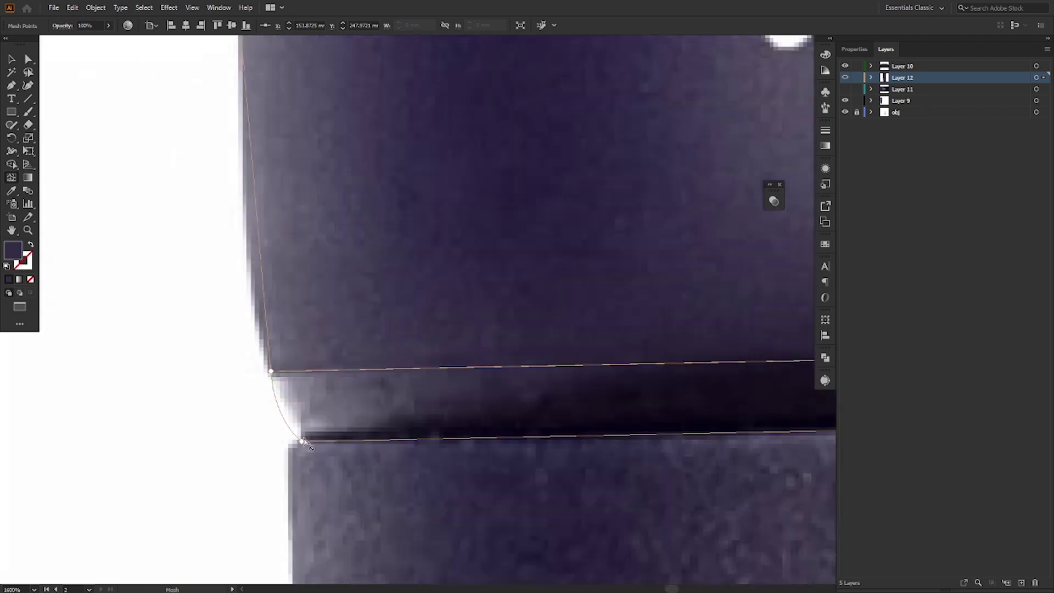
click(301, 441)
drag(300, 438, 294, 322)
key(ctrl+z)
scroll(294, 444, up, 4)
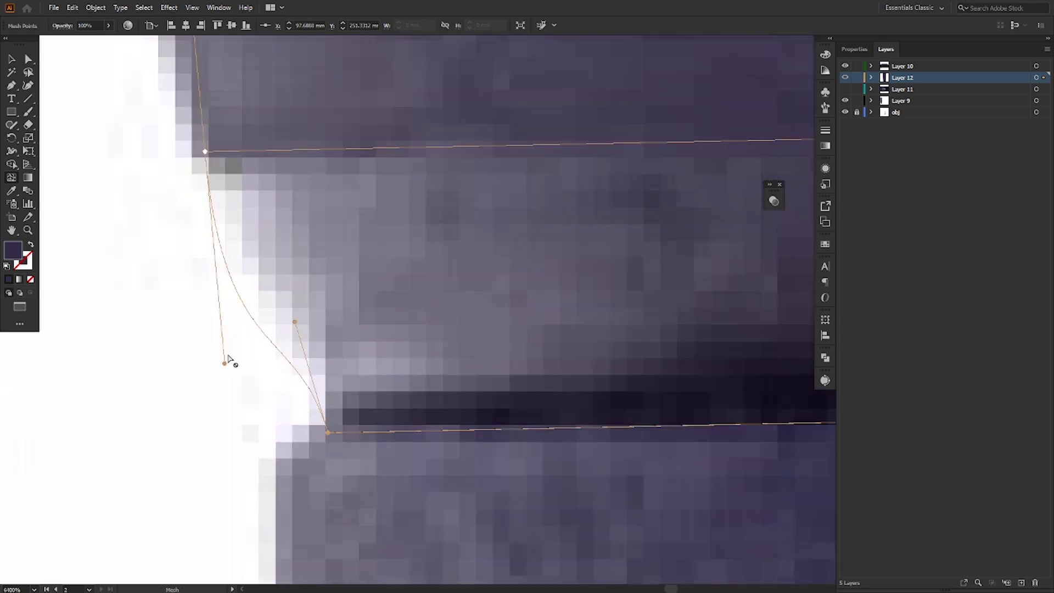
drag(225, 364, 230, 362)
scroll(276, 404, down, 5)
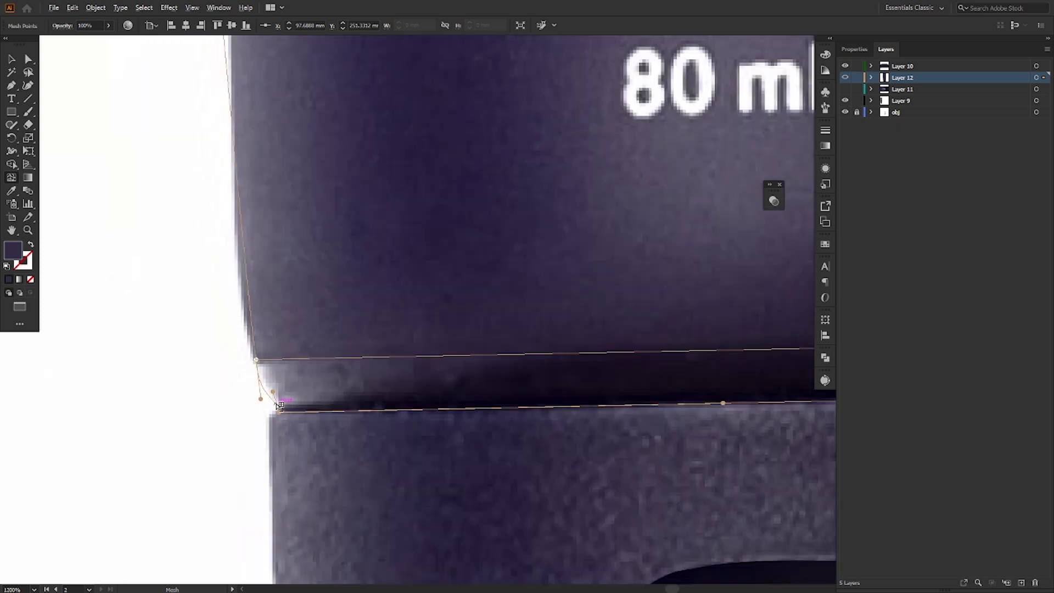
- Shorten the upward handle of the lower row's left end point, angle it outward, and refit the short edge below it
click(258, 363)
scroll(239, 329, down, 4)
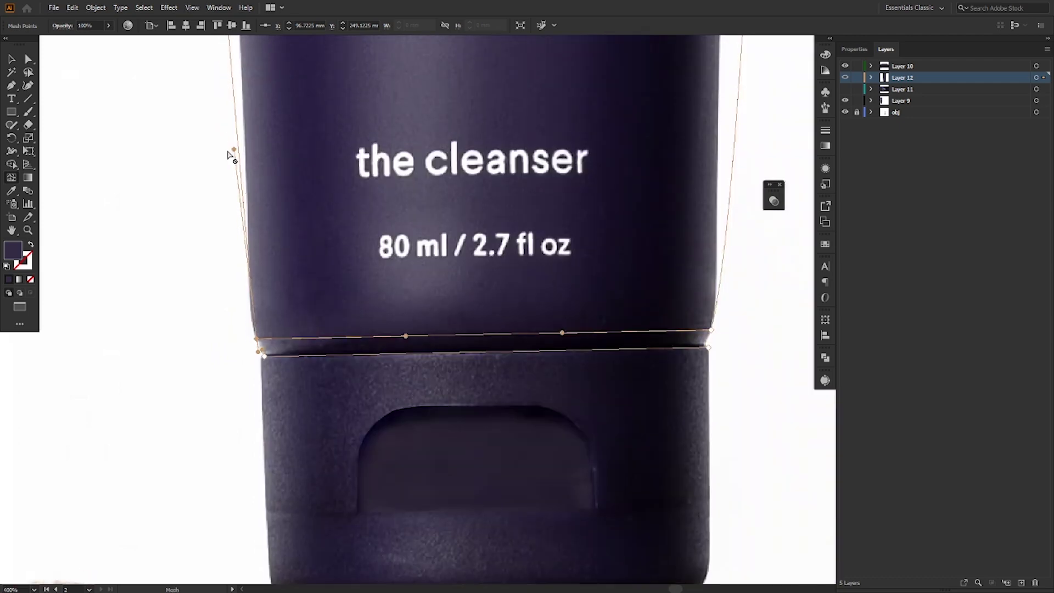
drag(237, 149, 236, 282)
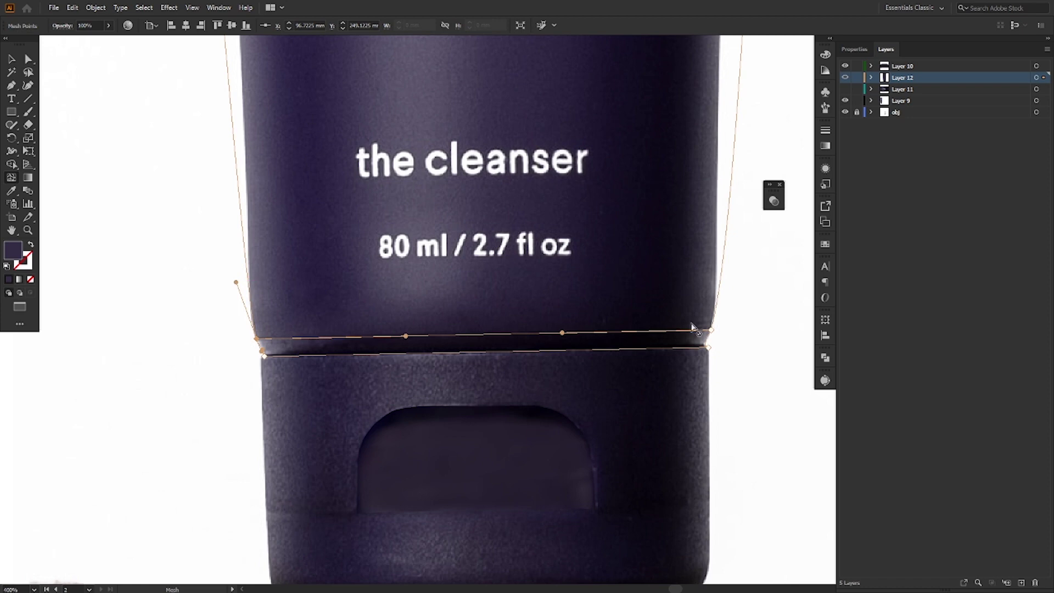
scroll(241, 320, up, 3)
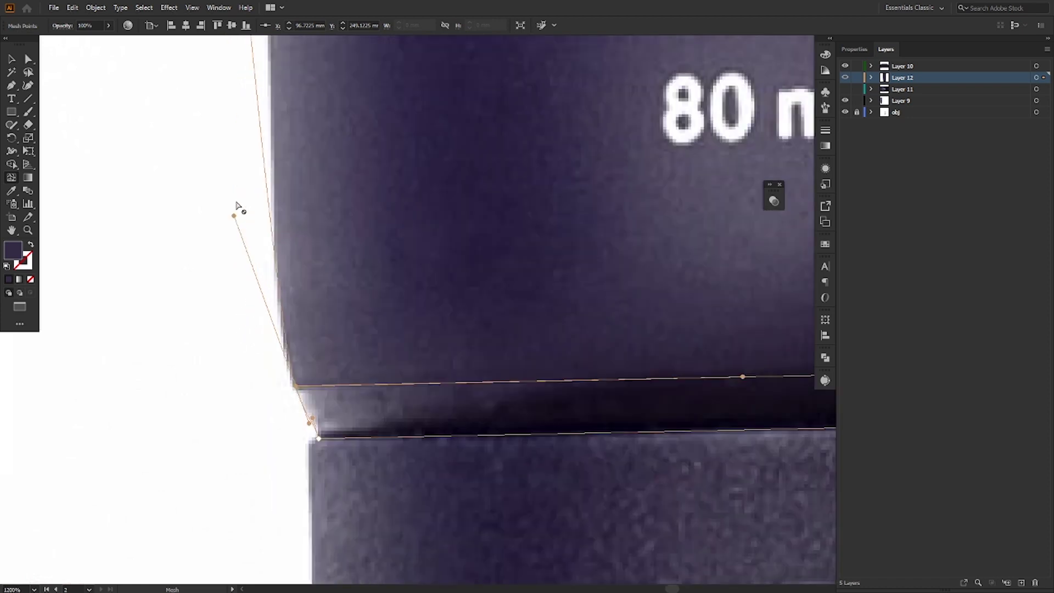
drag(236, 217, 247, 326)
drag(319, 418, 306, 405)
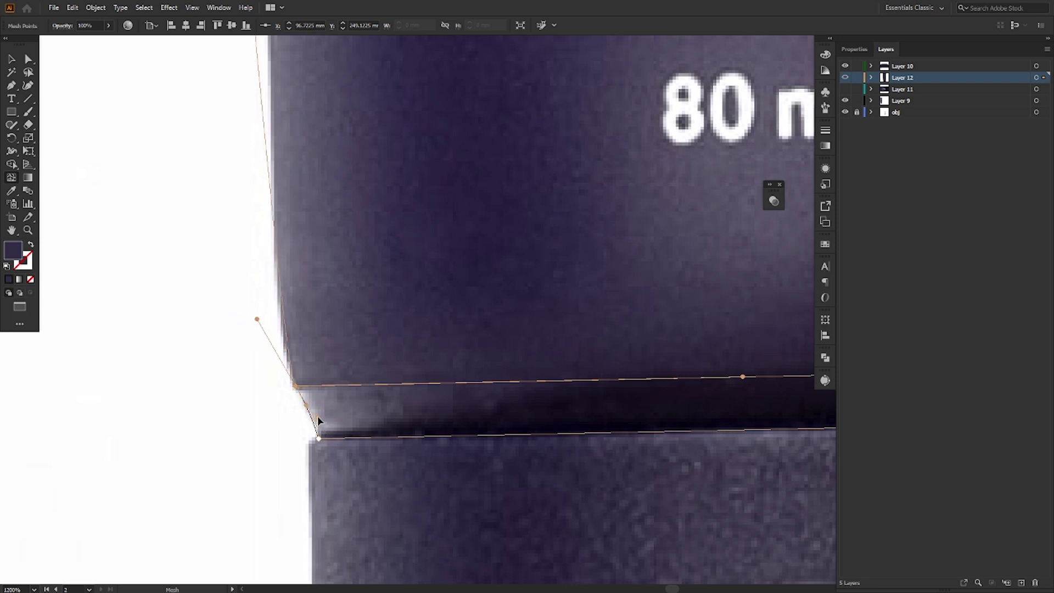
drag(257, 319, 224, 321)
- Nudge the lower row's right end point onto the tube's edge and pull its upward handle in close, angled slightly outward
scroll(213, 337, down, 1)
scroll(708, 391, down, 2)
drag(783, 448, 159, 500)
scroll(298, 427, up, 1)
scroll(298, 427, up, 2)
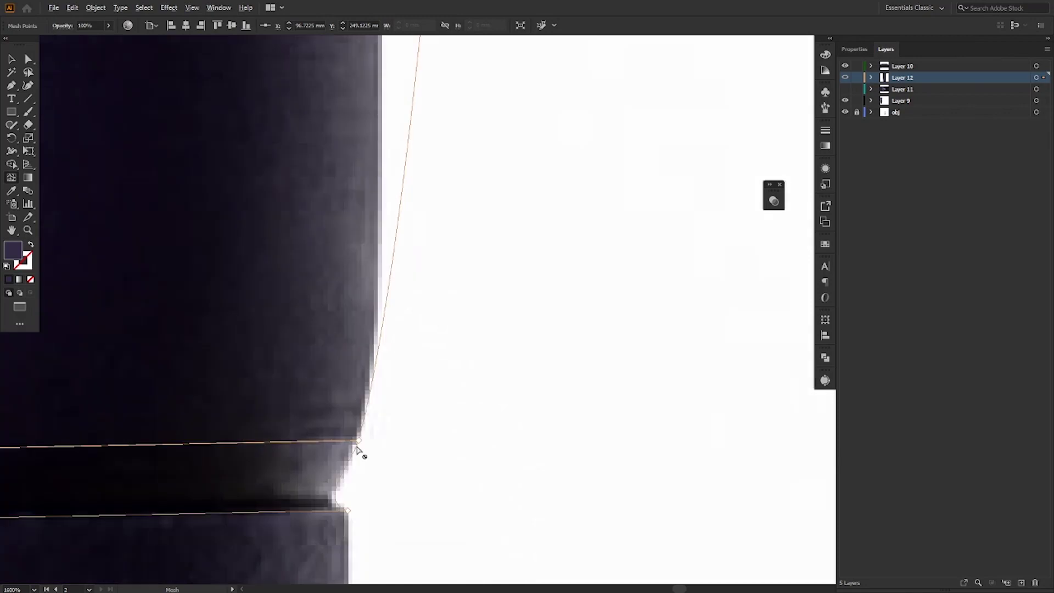
click(381, 447)
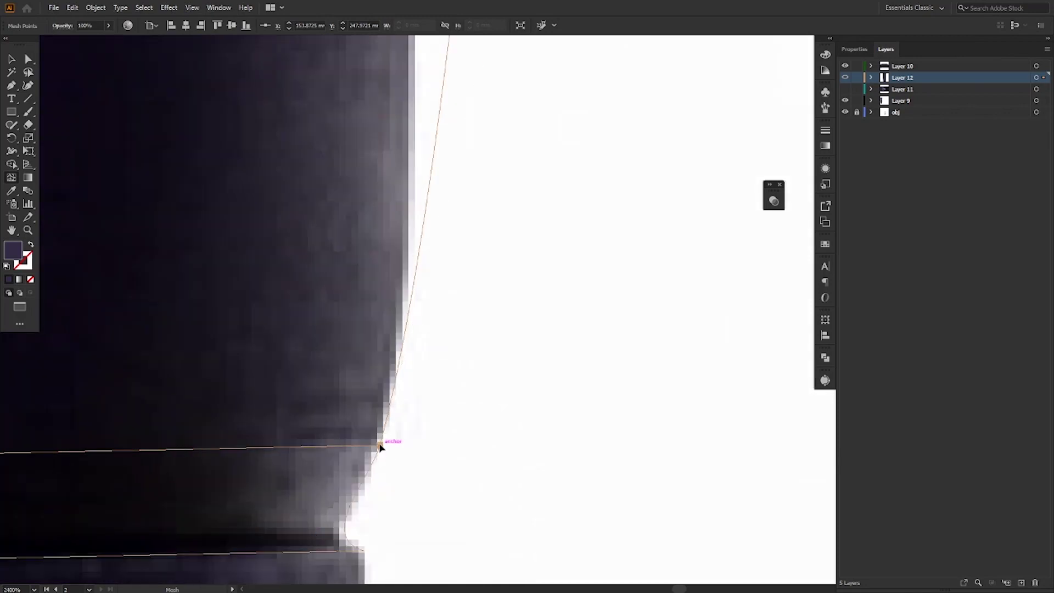
drag(378, 444, 377, 444)
scroll(394, 456, down, 1)
scroll(461, 308, down, 3)
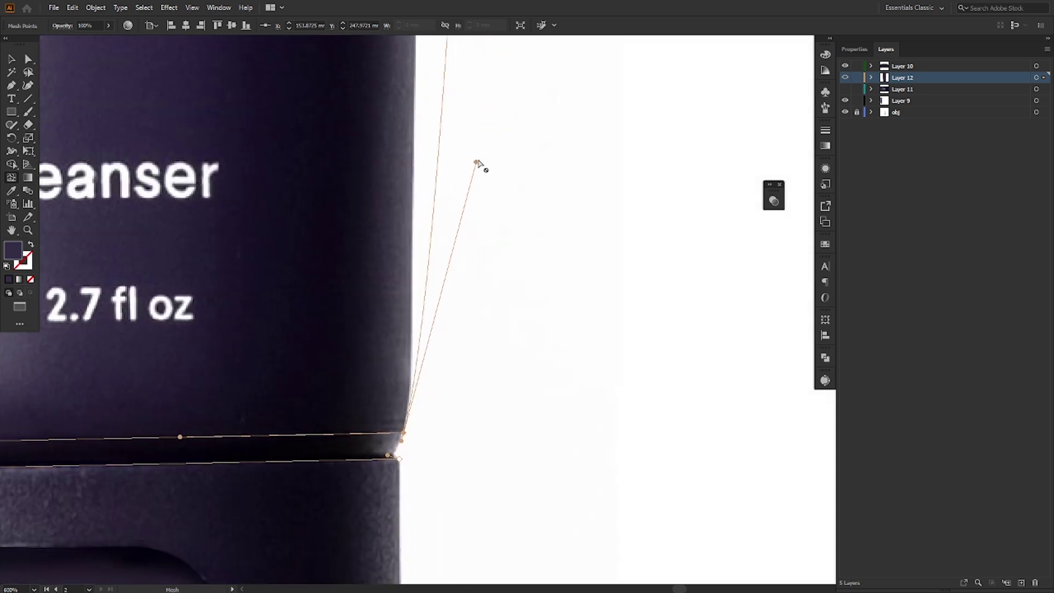
drag(477, 163, 420, 406)
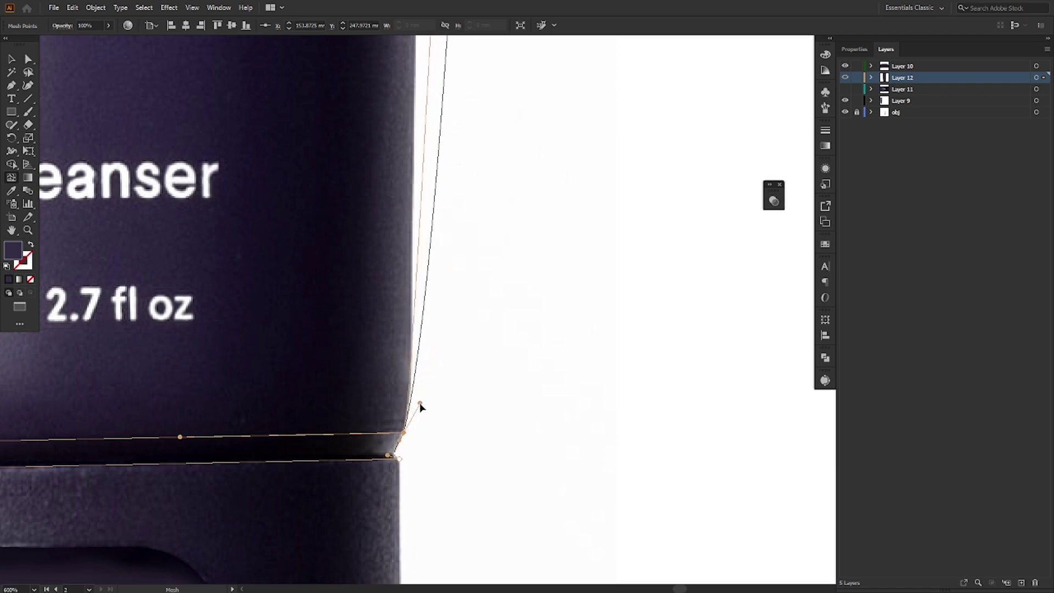
scroll(447, 433, down, 1)
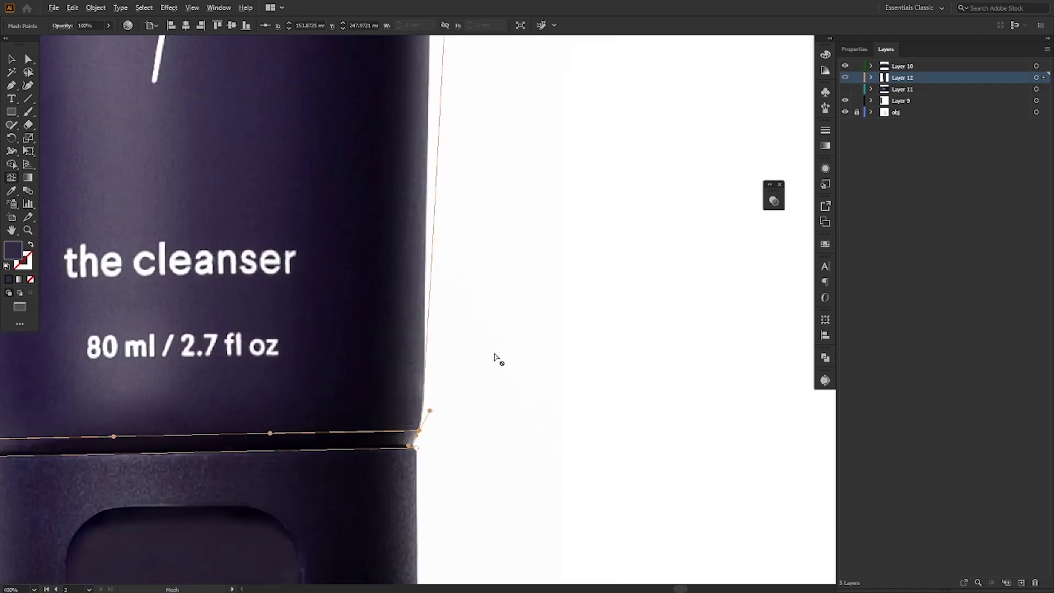
- Add a horizontal mesh row across the body near the white line's lower end and move its right end point onto the tube's edge
scroll(500, 357, down, 3)
click(480, 202)
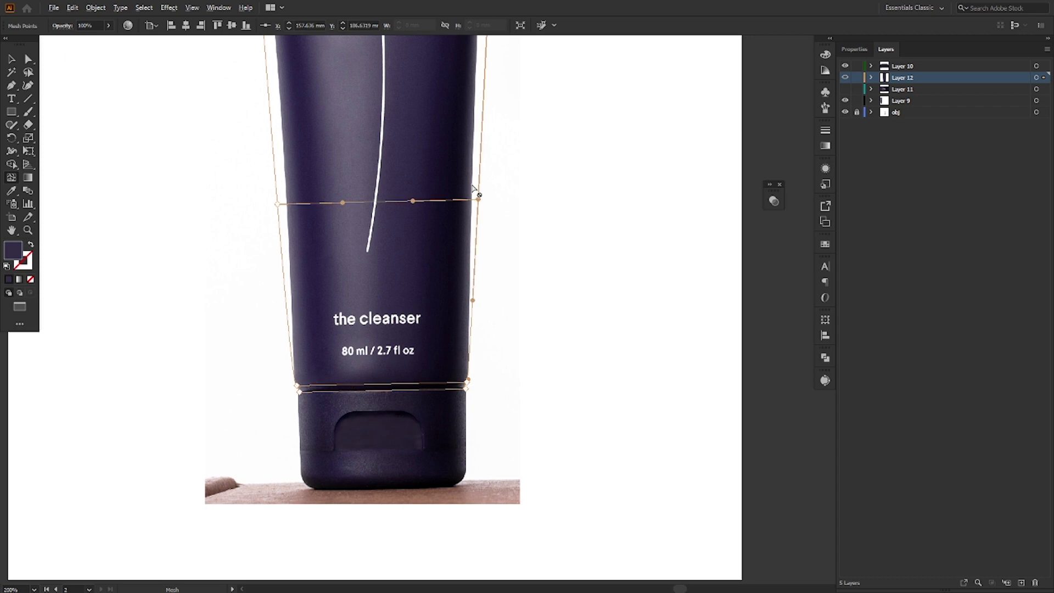
scroll(479, 195, up, 3)
click(470, 271)
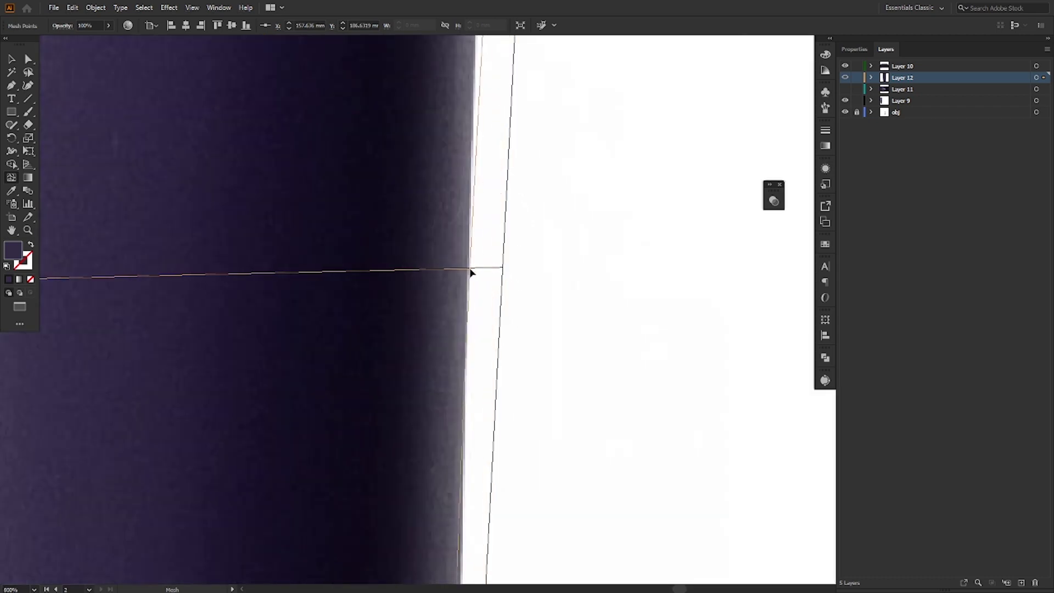
drag(471, 269, 469, 269)
- Move the new row's left end point onto the tube's left edge and shorten its downward handle along that edge
scroll(516, 287, down, 4)
scroll(188, 284, up, 1)
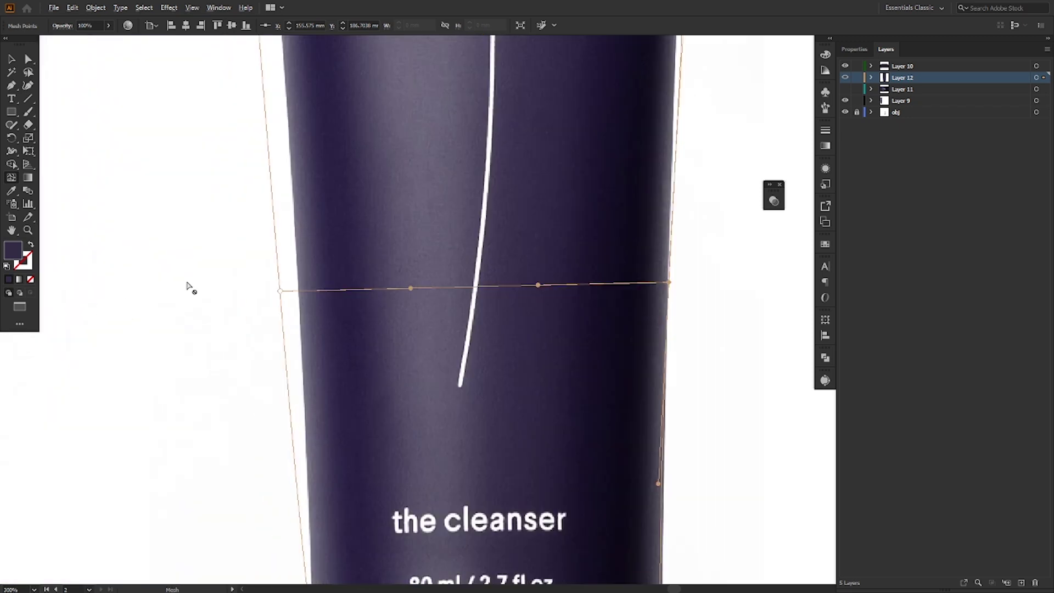
scroll(318, 299, up, 2)
drag(331, 278, 339, 284)
scroll(348, 329, down, 1)
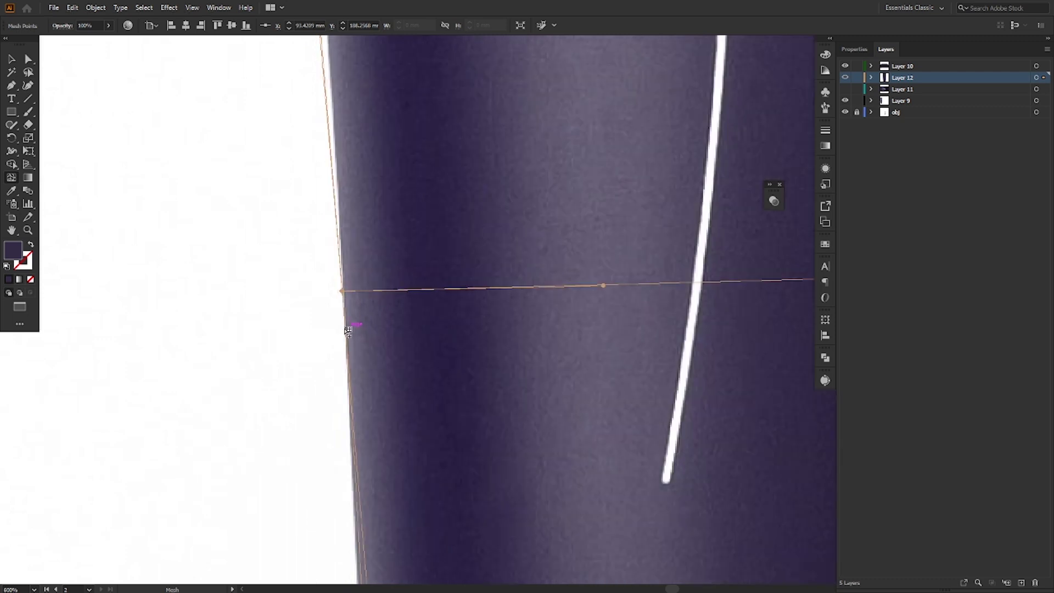
scroll(376, 353, down, 4)
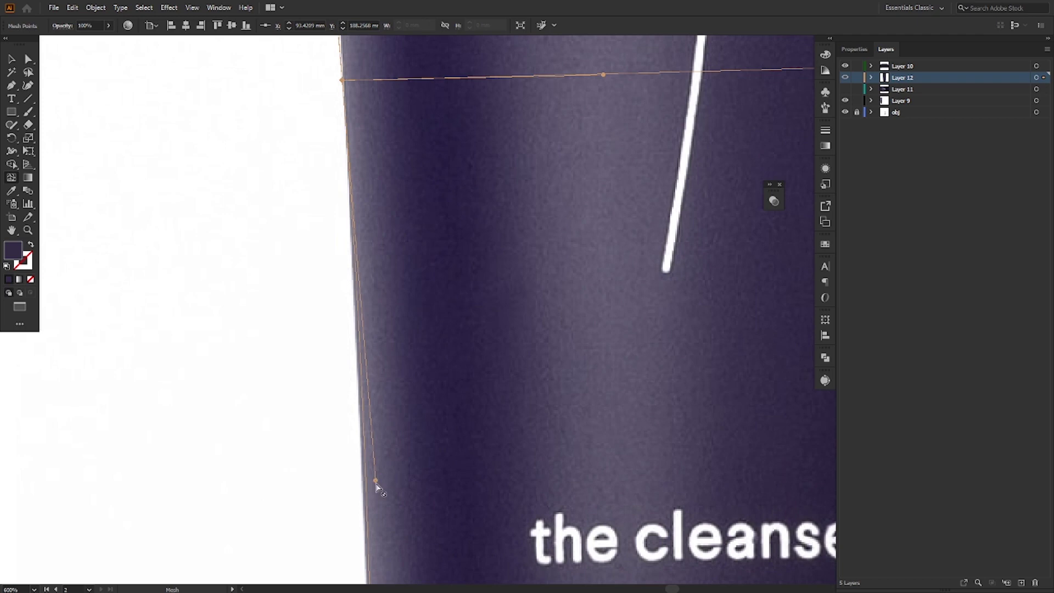
drag(376, 481, 357, 293)
- Fit the body's right edge between the middle row and the row above the cap by adjusting the handles at both end points
scroll(266, 355, down, 2)
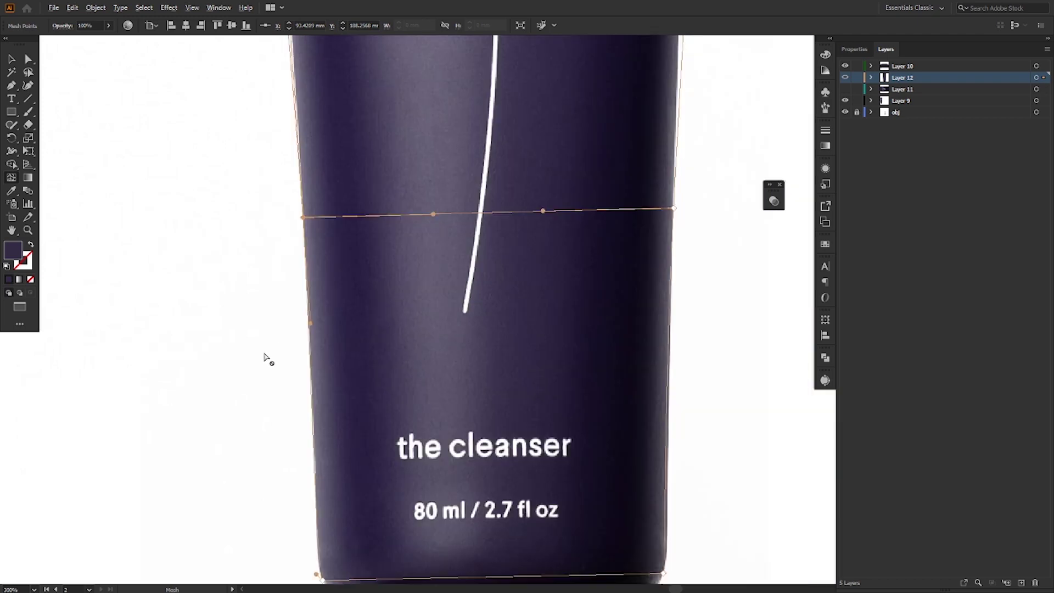
click(674, 209)
drag(664, 410, 671, 299)
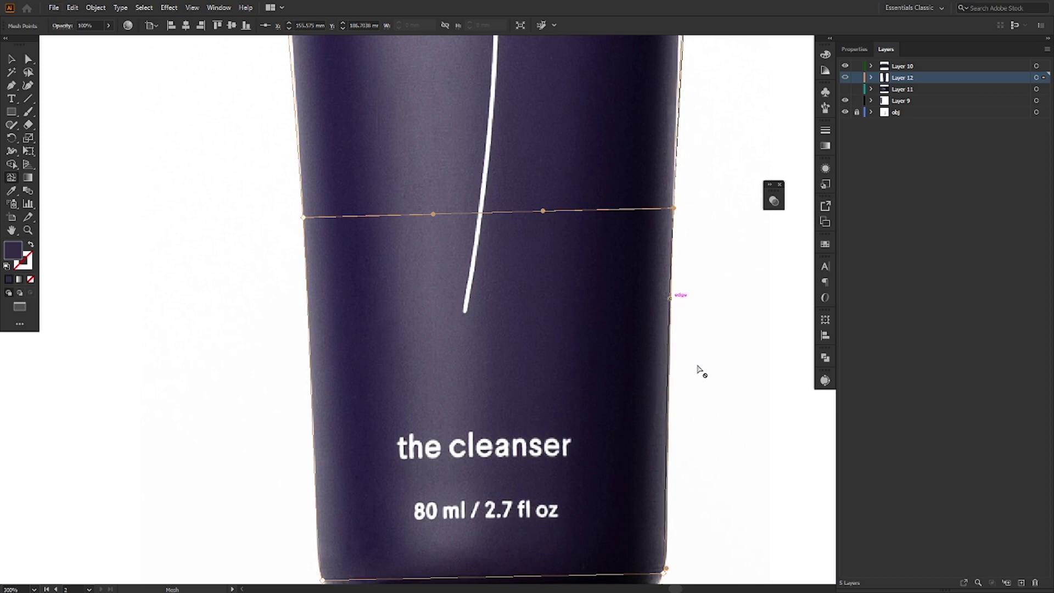
drag(687, 204, 670, 124)
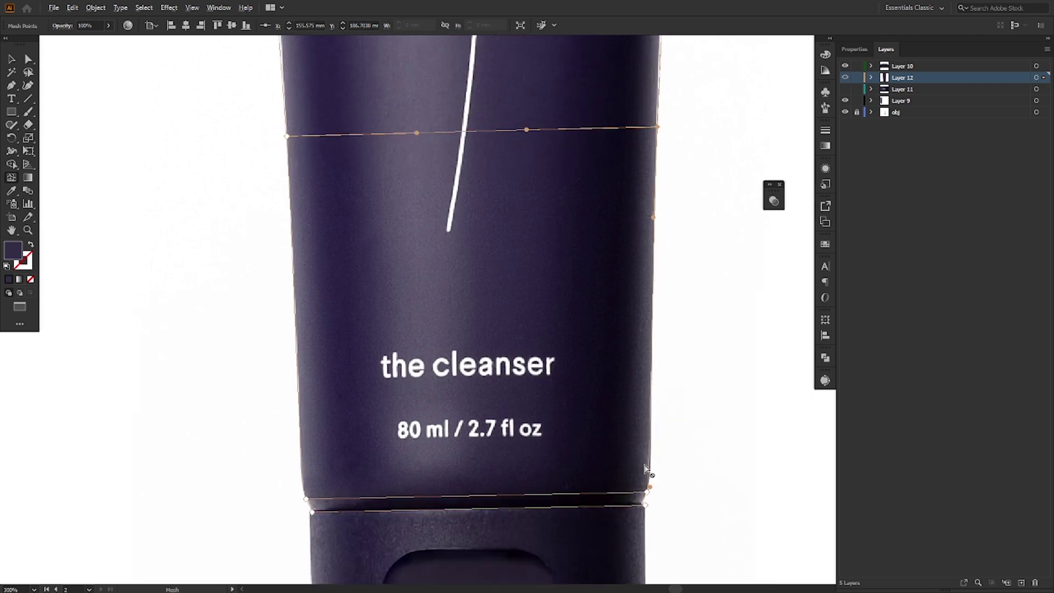
scroll(647, 482, up, 3)
drag(666, 521, 681, 478)
scroll(675, 488, down, 3)
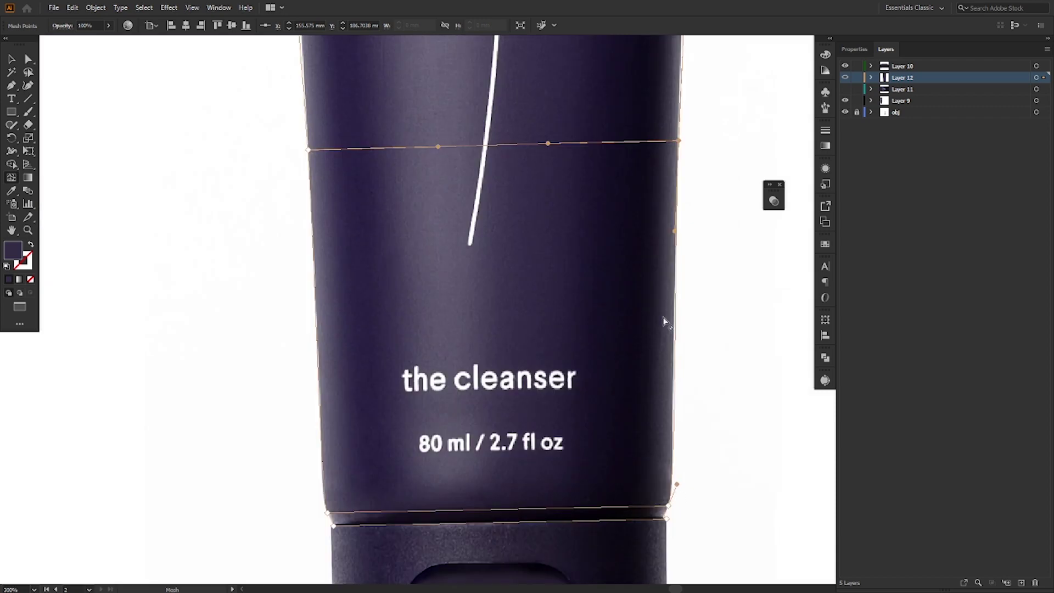
drag(677, 229, 671, 269)
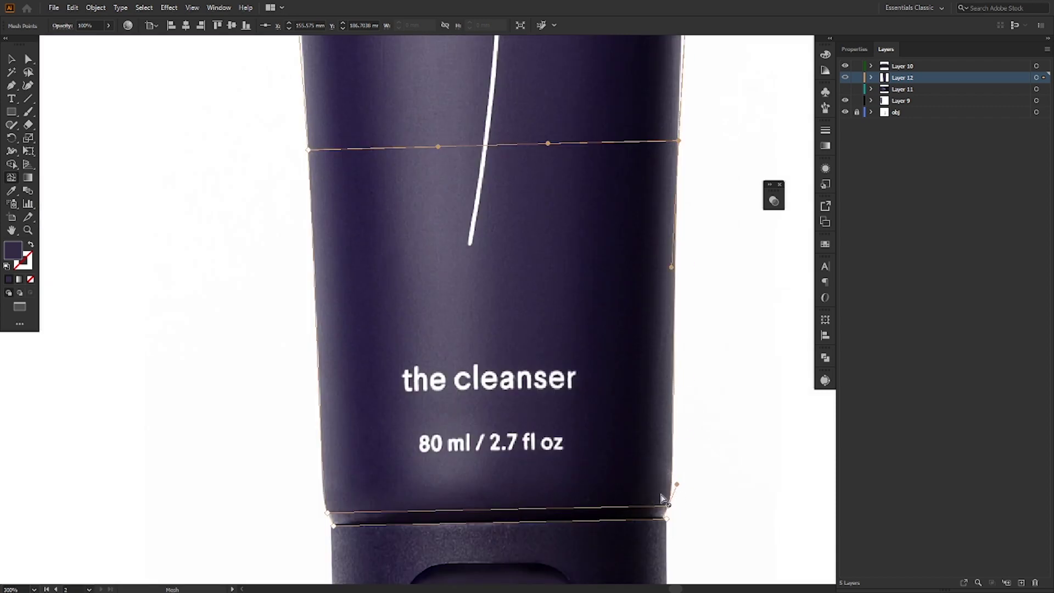
- Pull the upward handle of the middle row's right end point in close and readjust its downward handle along the edge
drag(621, 190, 528, 592)
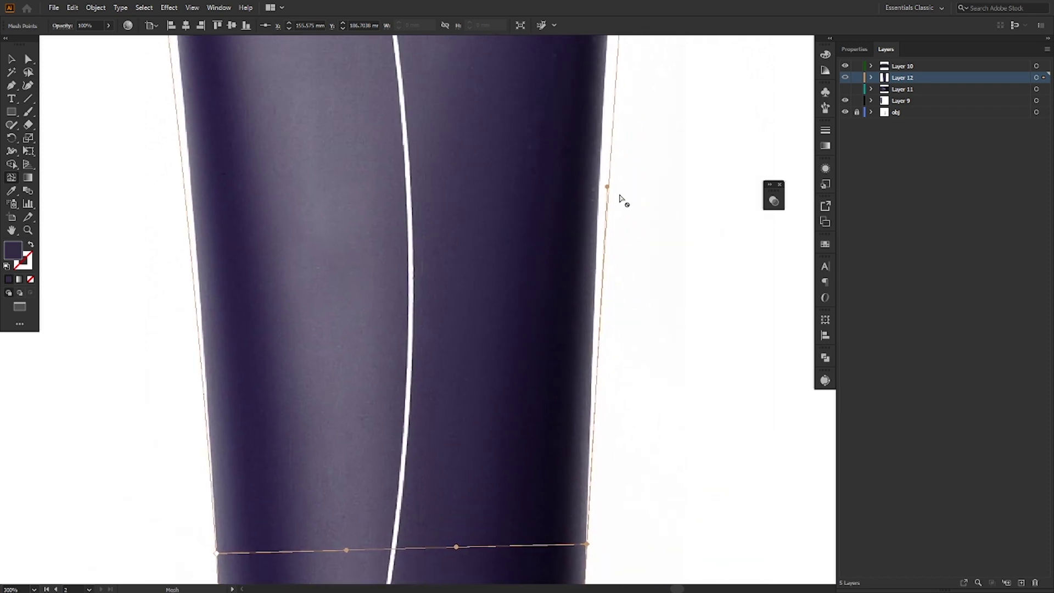
drag(608, 188, 588, 538)
drag(611, 545, 615, 298)
drag(582, 425, 583, 441)
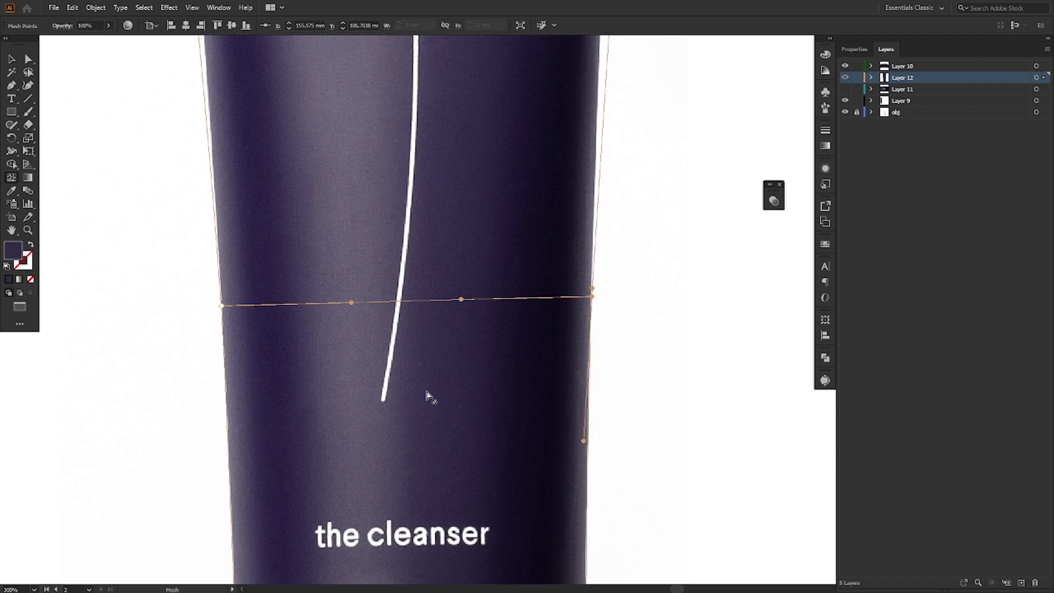
- Add a horizontal mesh row across the body at the white line's midpoint and slide its left end point down the edge to level it
drag(237, 350, 300, 522)
click(278, 497)
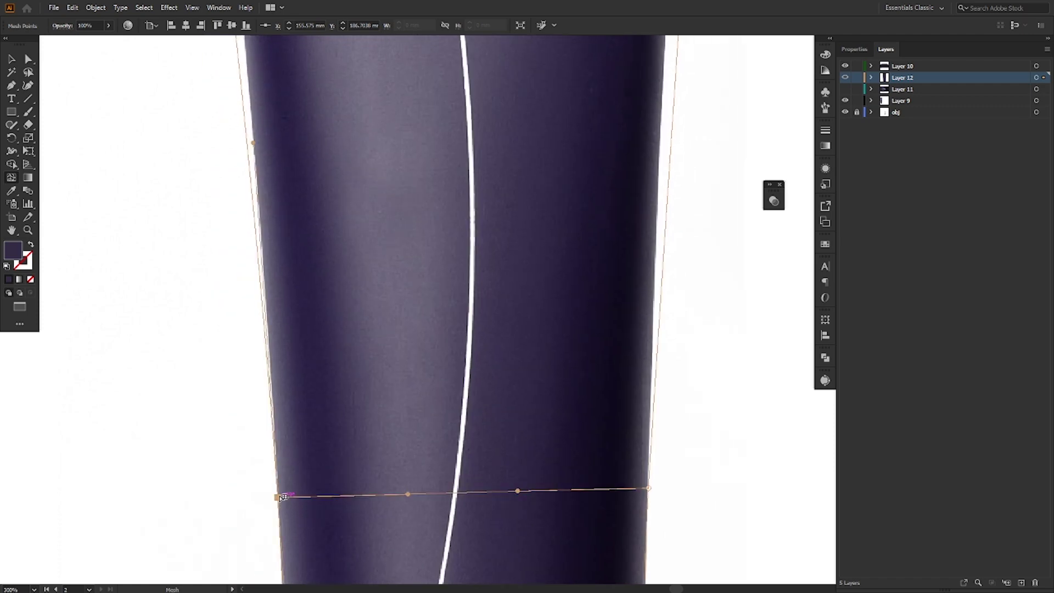
scroll(284, 497, down, 1)
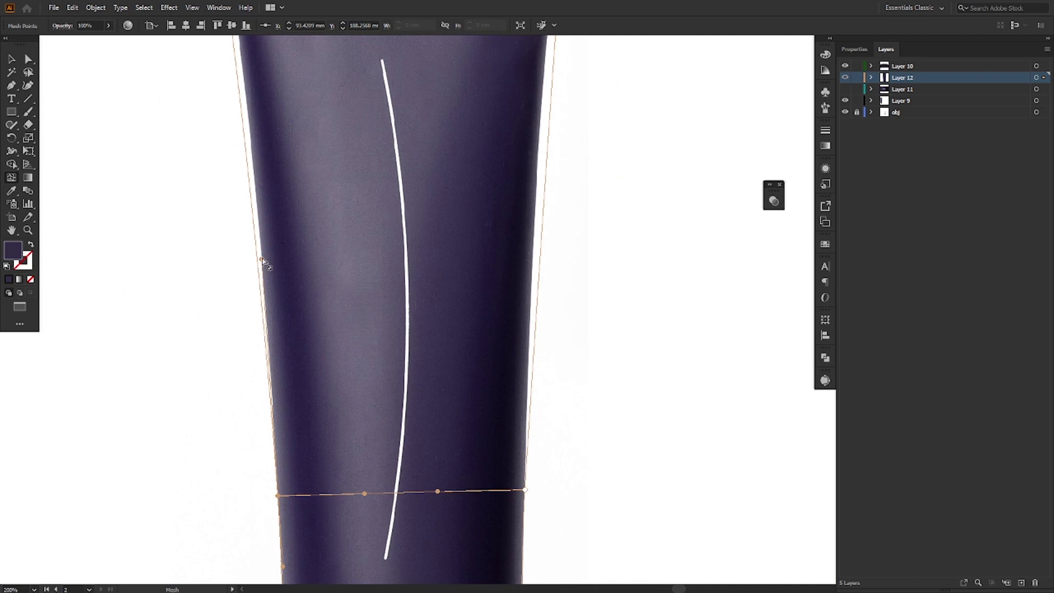
click(539, 266)
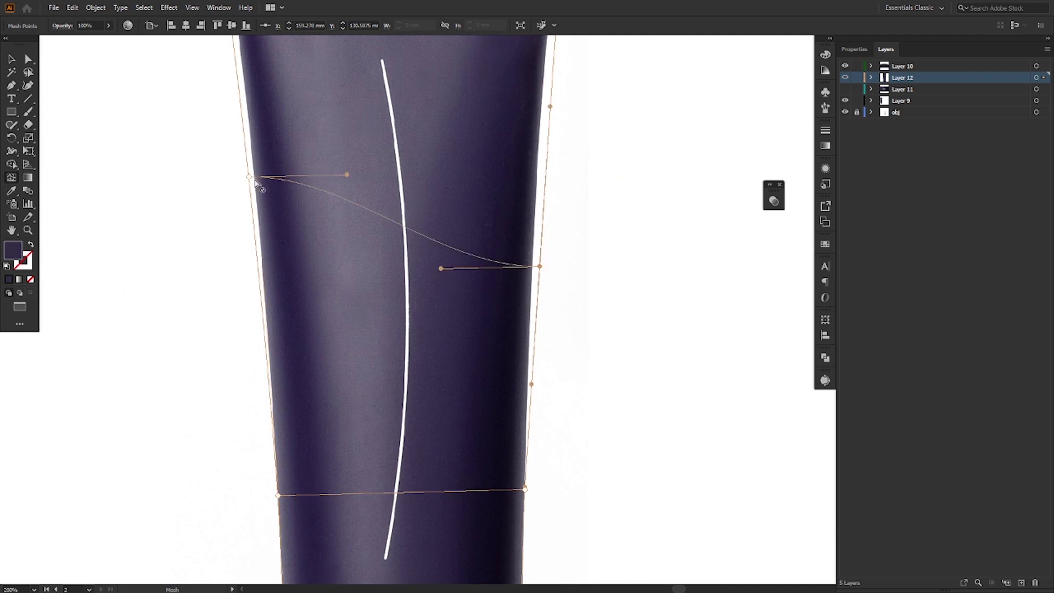
drag(249, 177, 263, 282)
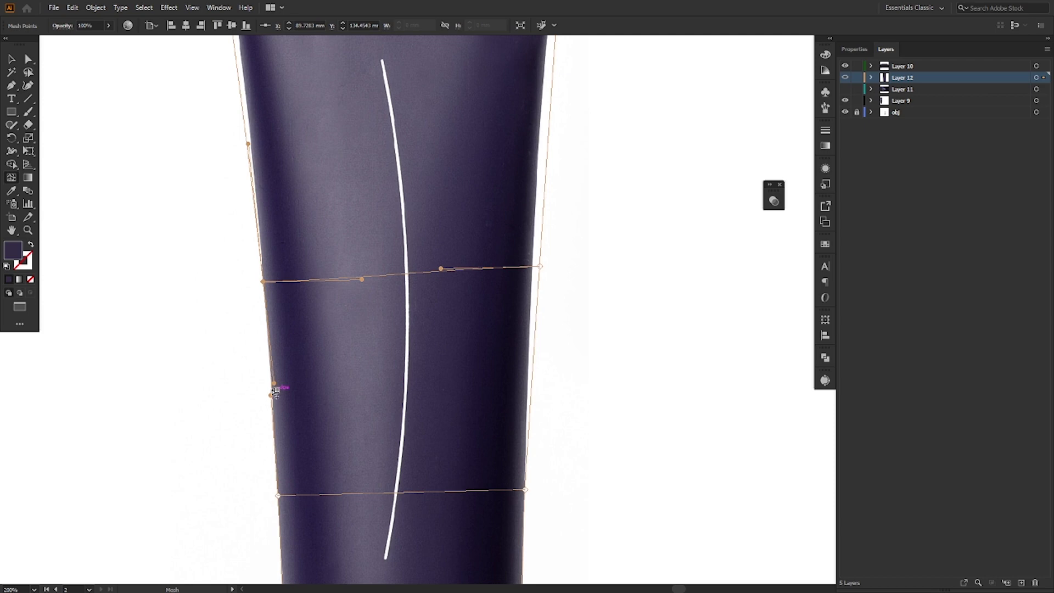
- Move the new row's right end point in onto the tube's edge and shorten its downward handle to follow that edge
drag(539, 266, 532, 269)
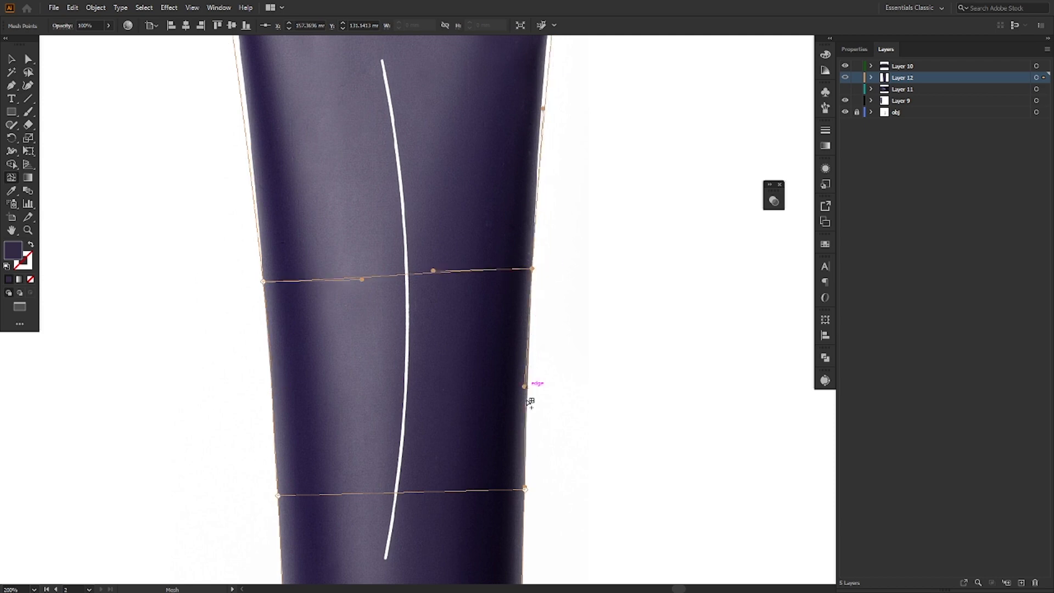
drag(526, 386, 528, 359)
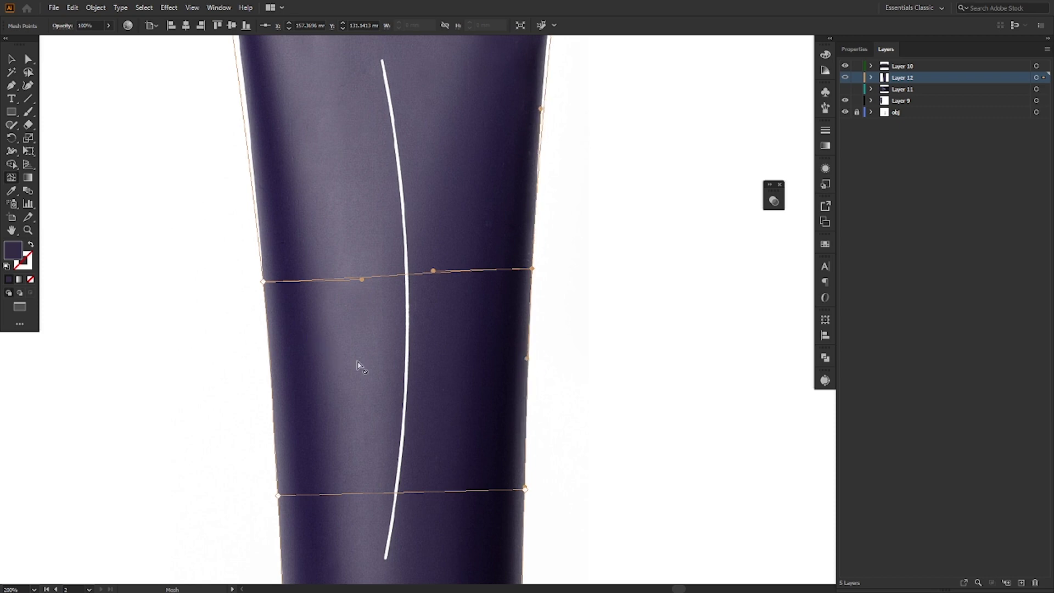
drag(532, 269, 532, 274)
scroll(437, 353, up, 4)
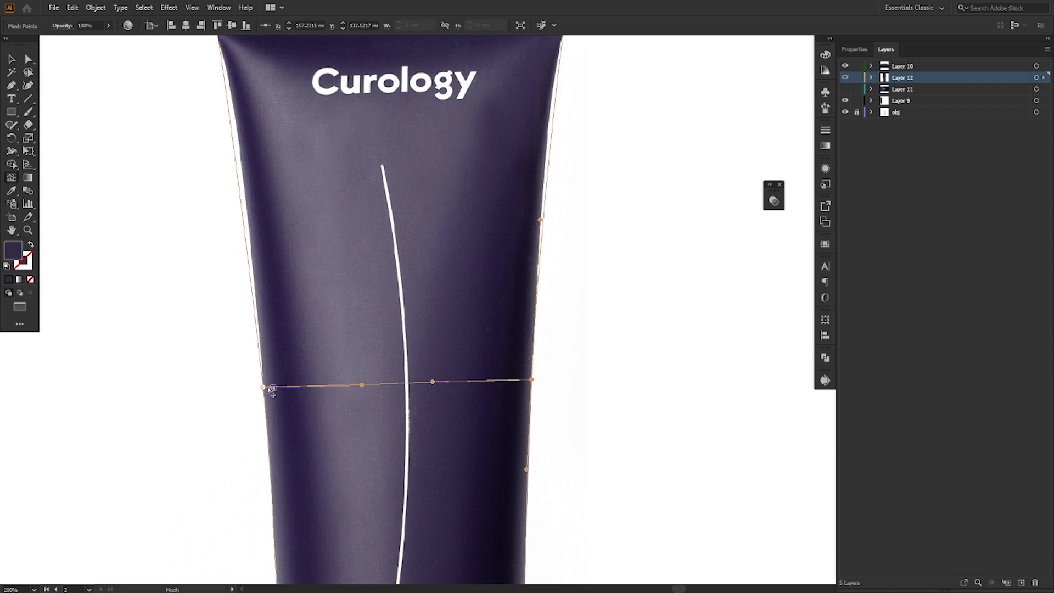
click(263, 387)
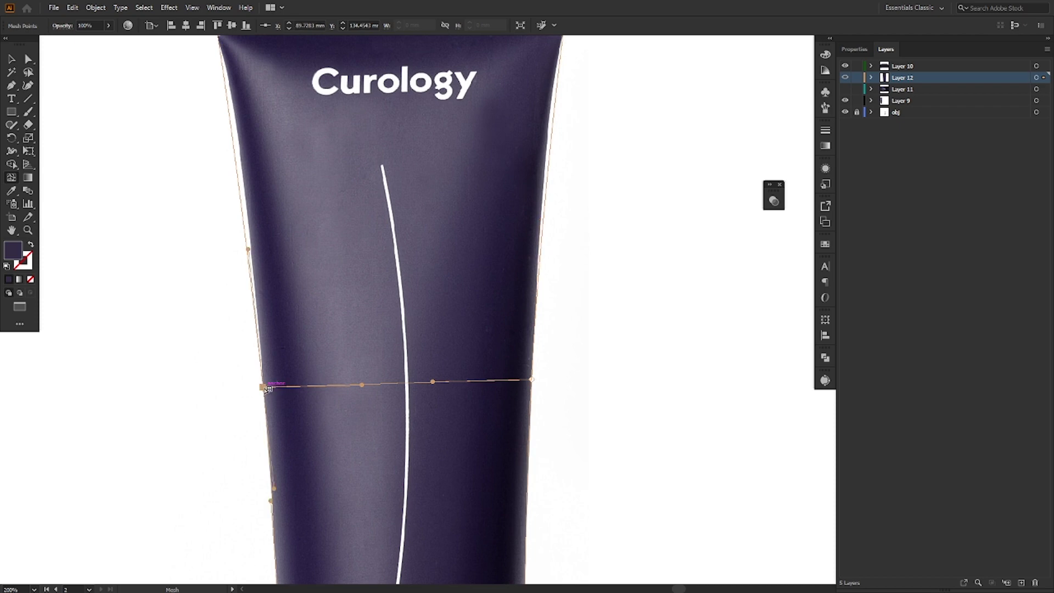
- Add a mesh row across the upper end of the white line and move both its end points in onto the tube's edges
click(547, 196)
drag(548, 198, 541, 208)
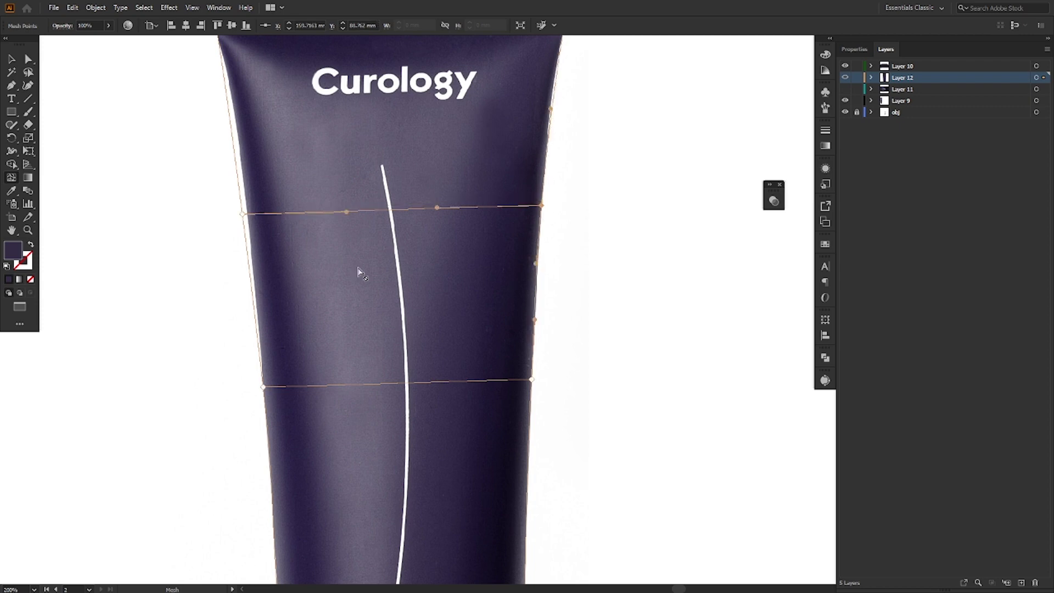
drag(242, 213, 247, 211)
- Add a mesh row just below the Curology lettering and move its left end point onto the tube's edge
drag(338, 149, 311, 279)
click(526, 235)
scroll(526, 235, up, 4)
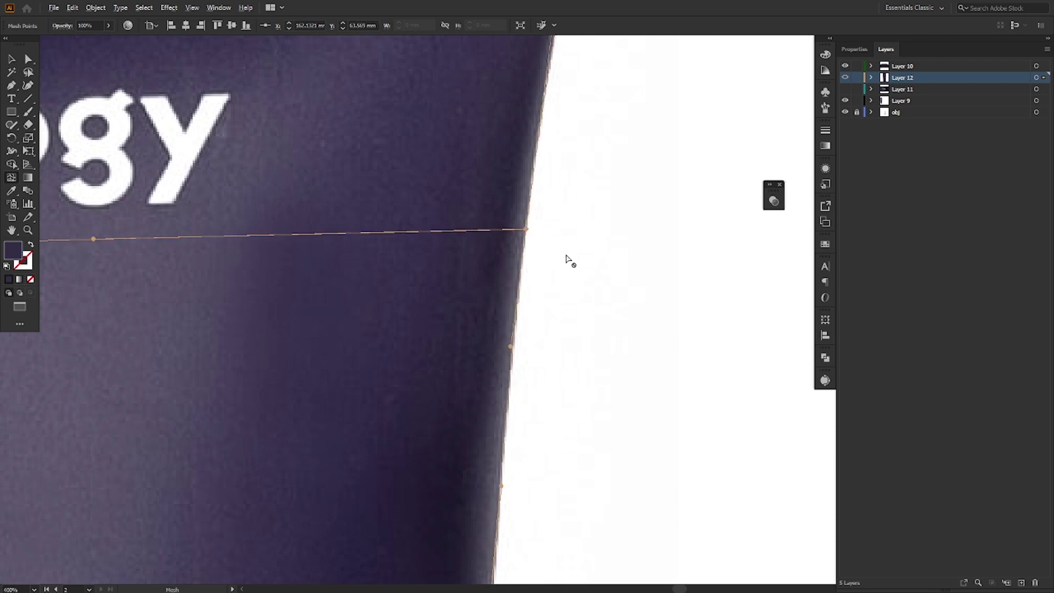
scroll(566, 253, down, 3)
scroll(65, 264, up, 3)
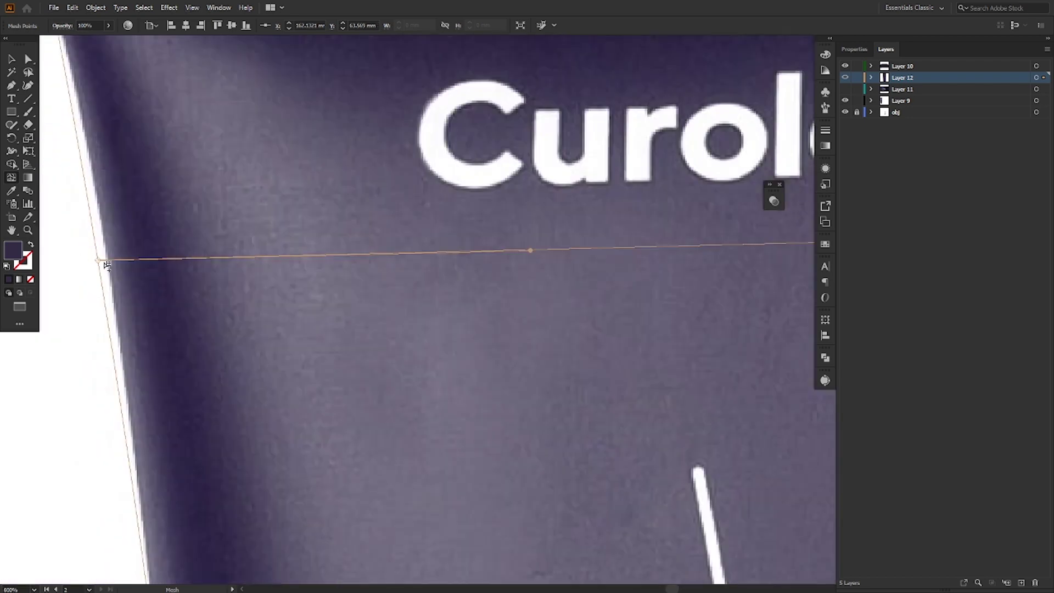
drag(104, 261, 109, 260)
scroll(160, 261, down, 2)
scroll(455, 310, down, 1)
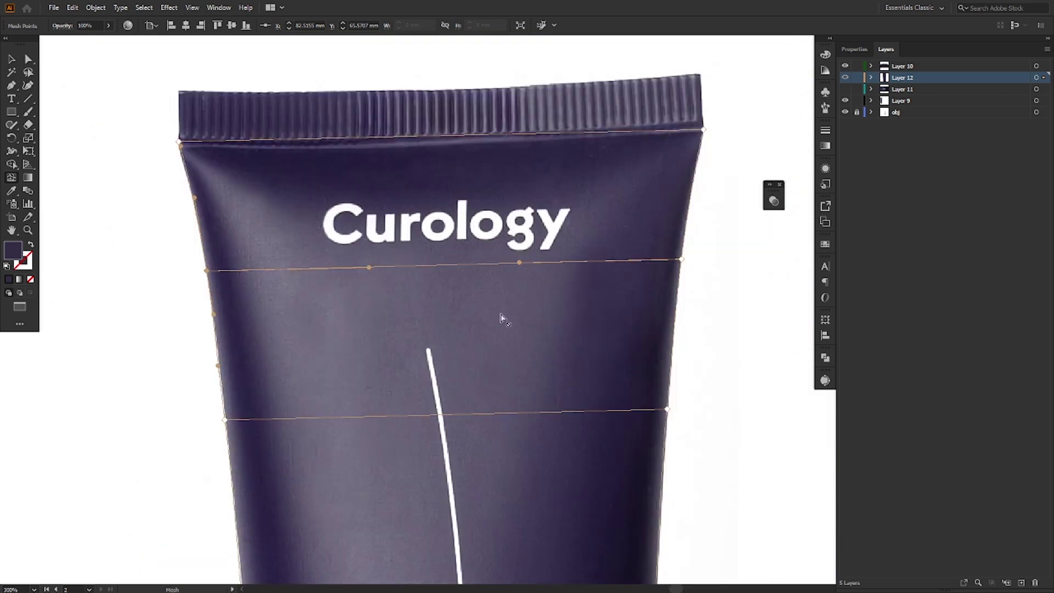
- Add a mesh row midway between the rows at the white line's upper end and midpoint, and shift its right end point along the edge
scroll(501, 319, down, 3)
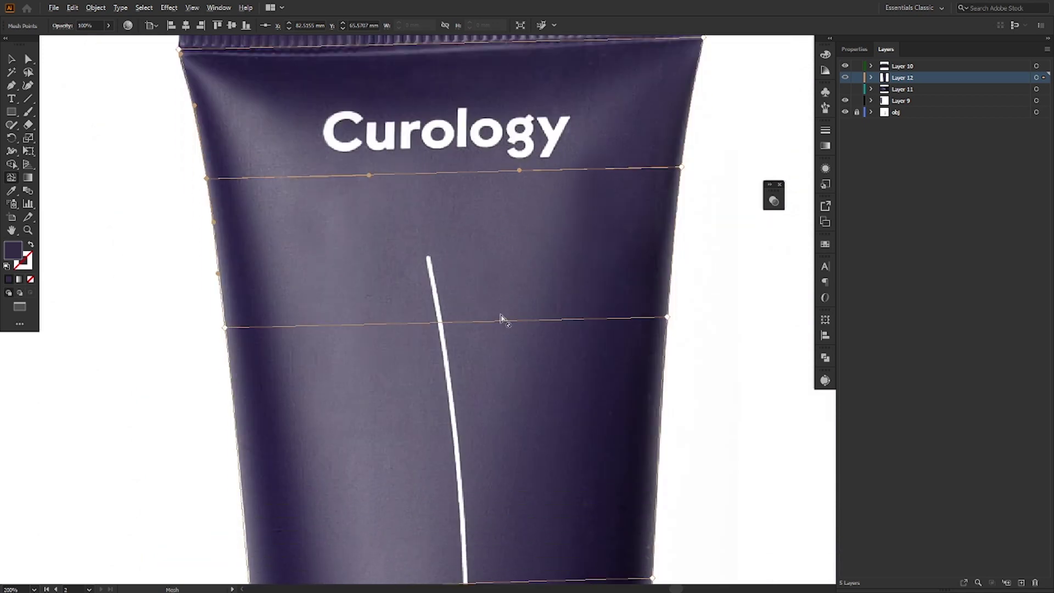
scroll(501, 318, down, 2)
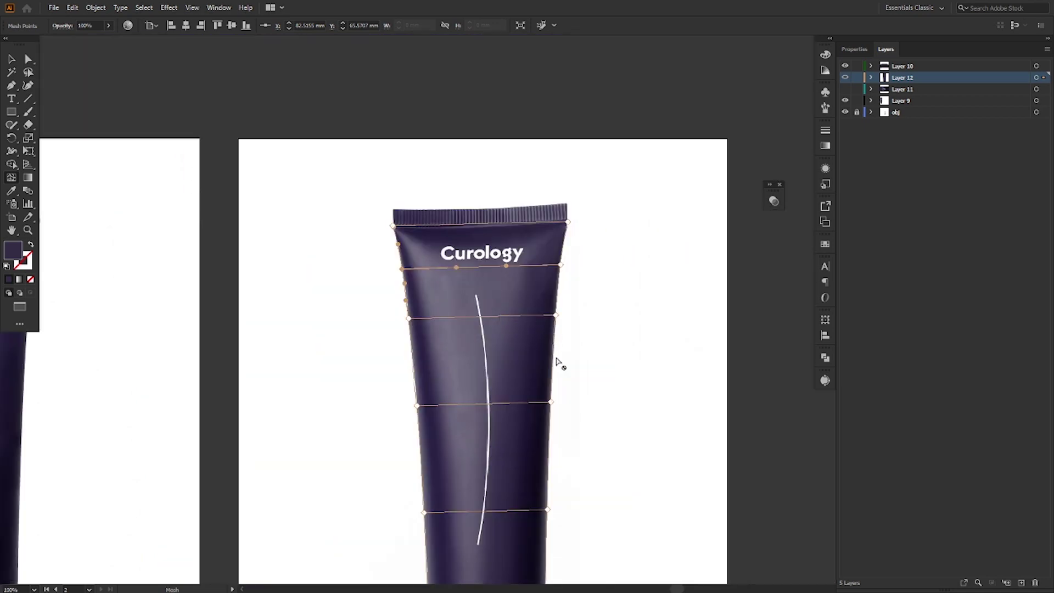
click(556, 356)
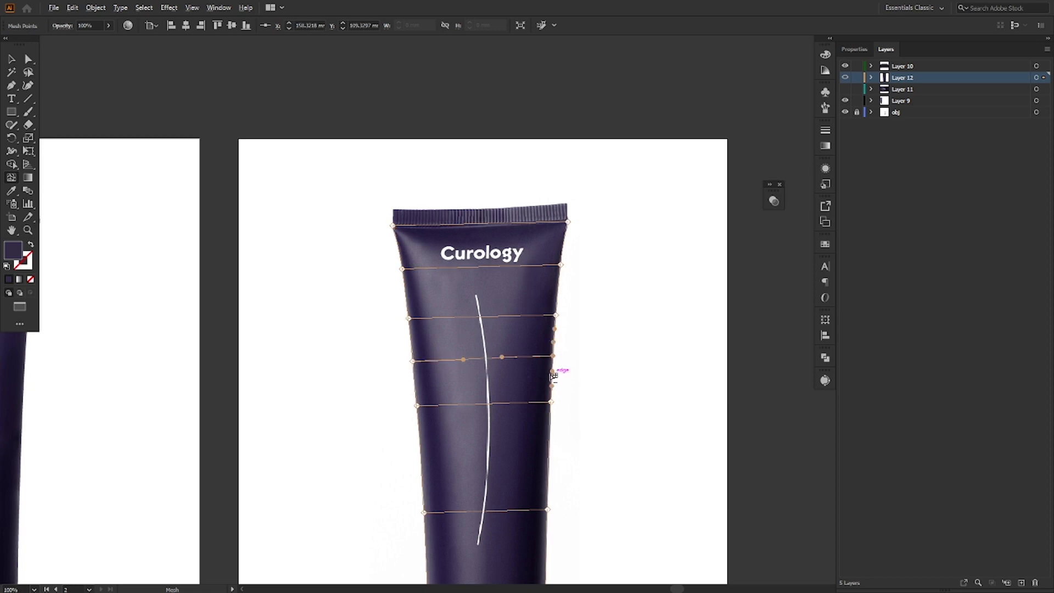
scroll(550, 373, up, 3)
mouse_move(558, 322)
mouse_down()
mouse_move(557, 332)
mouse_move(573, 326)
mouse_up()
scroll(559, 334, up, 5)
scroll(572, 326, down, 5)
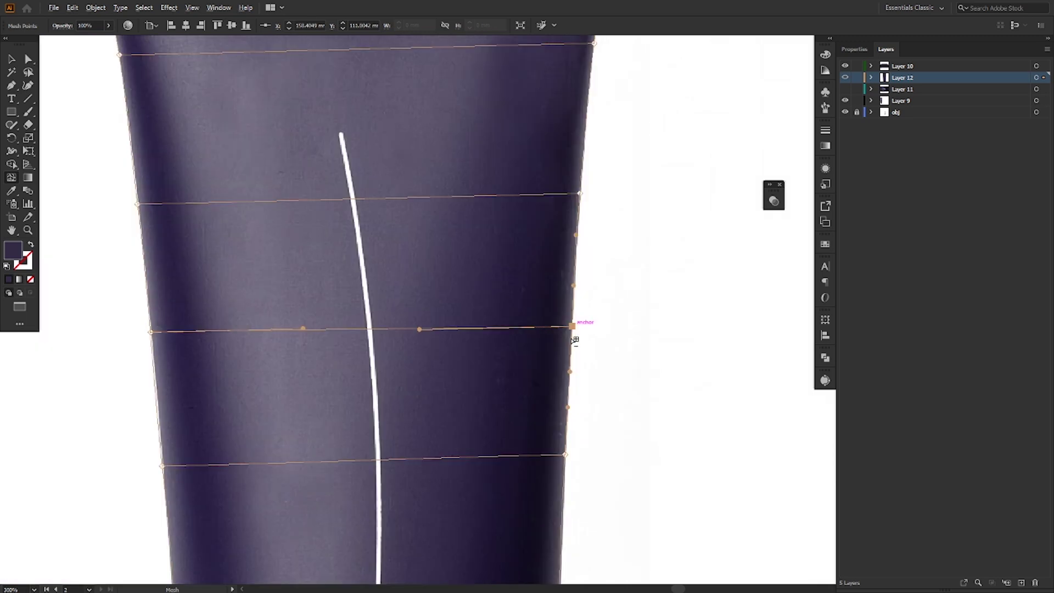
- Add two mesh rows between the white line's midpoint and the row near its lower end, levelling each by lowering its left end point
scroll(575, 340, down, 3)
click(574, 306)
scroll(513, 313, up, 3)
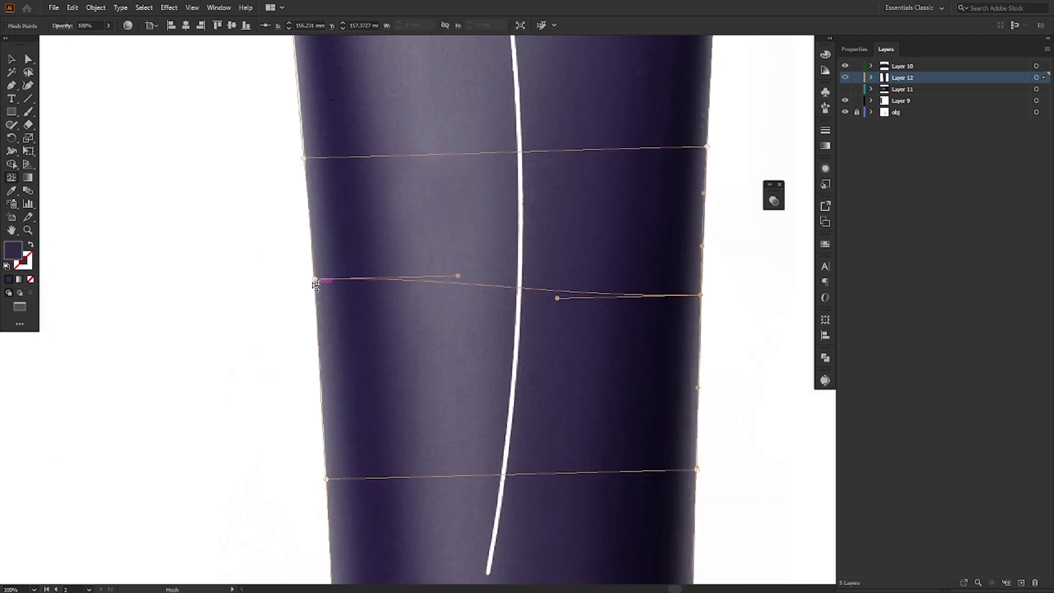
drag(315, 279, 317, 307)
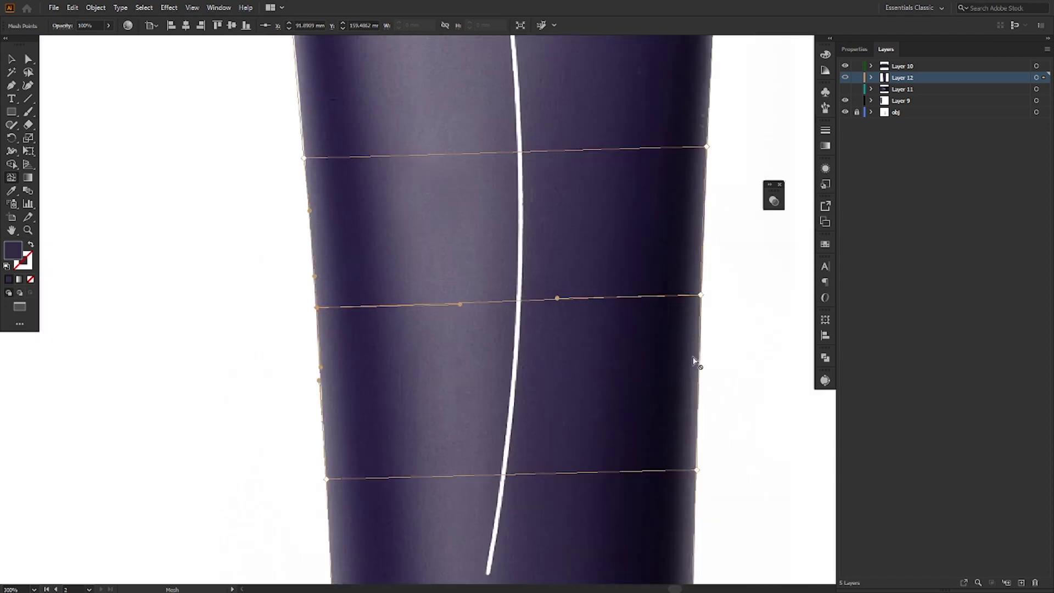
click(699, 393)
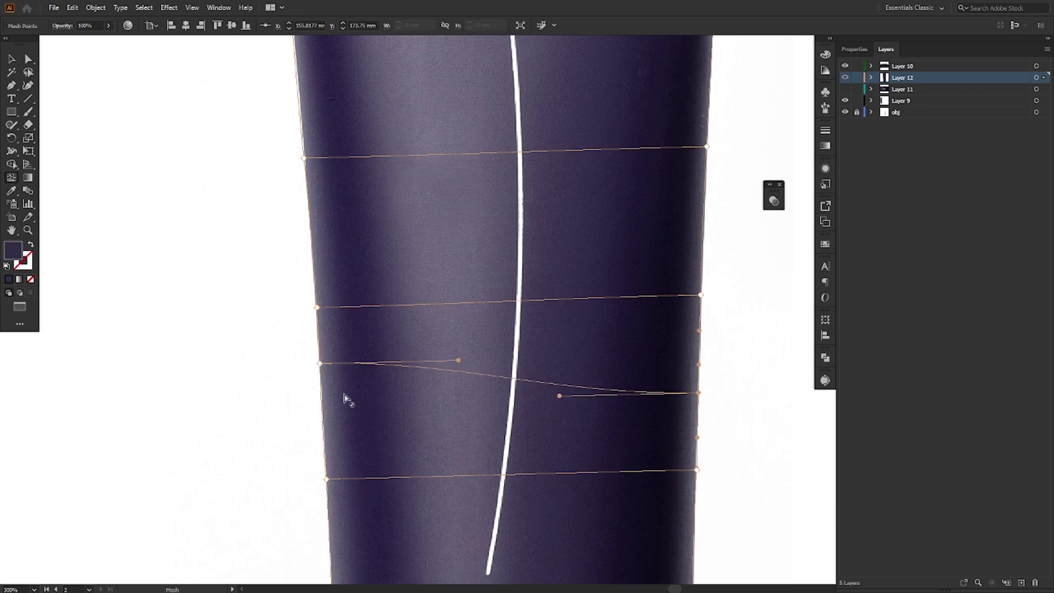
drag(323, 365, 322, 402)
- Add a mesh row just below the white line, level it at both ends, and add another row between the two lower text lines
drag(569, 510, 519, 333)
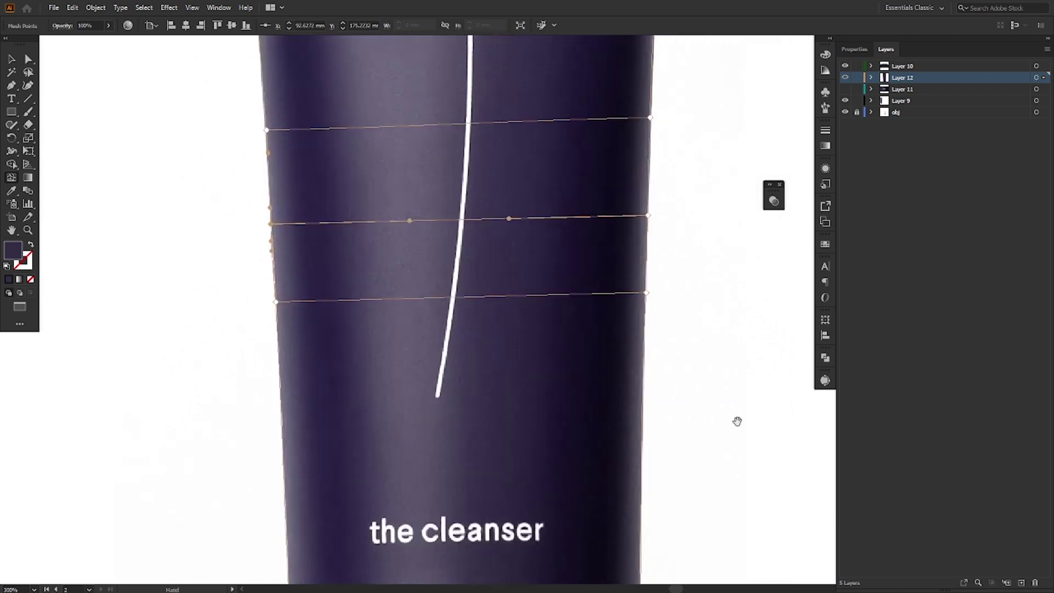
click(643, 416)
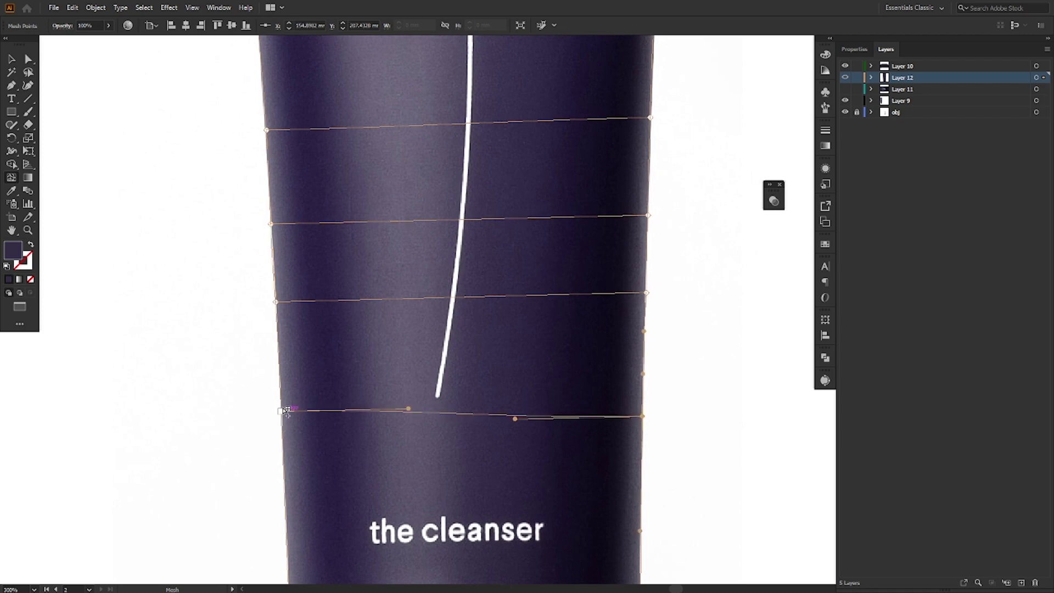
drag(284, 411, 282, 435)
scroll(541, 322, down, 5)
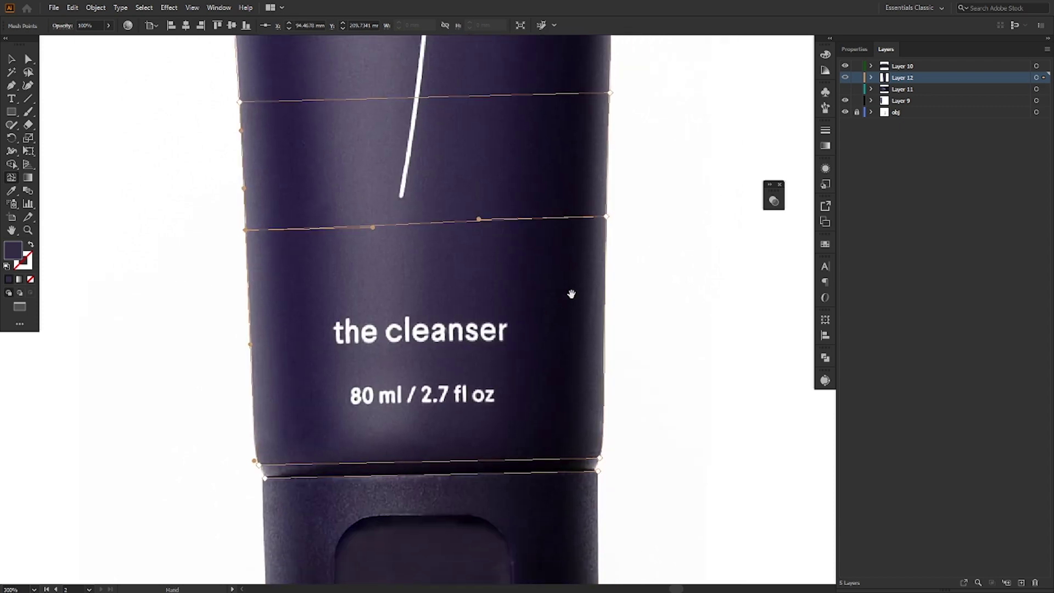
drag(608, 216, 607, 226)
click(605, 358)
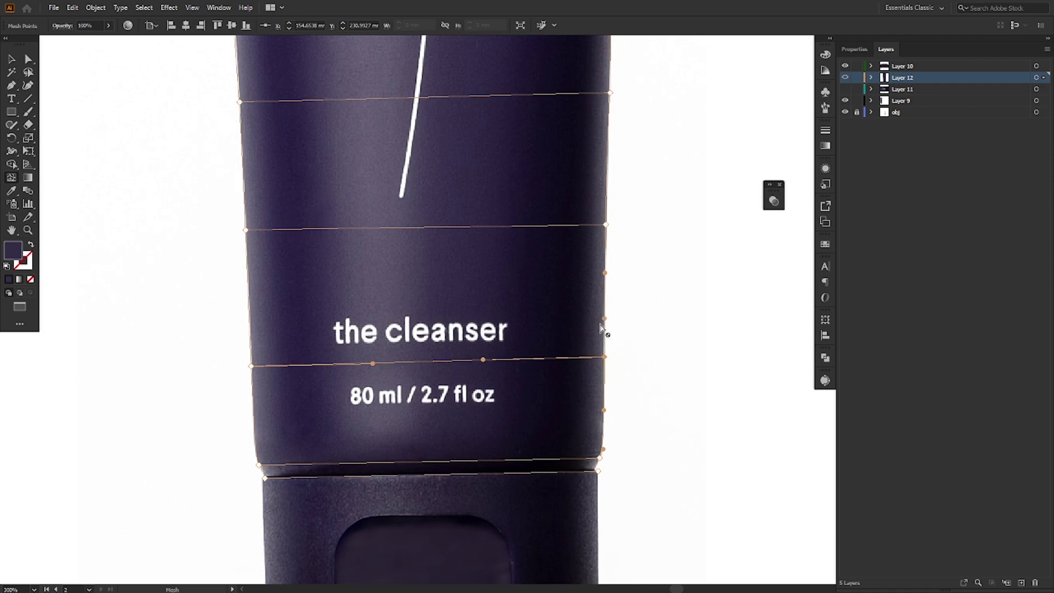
- Add a vertical mesh column down the centre of the body and one column in each half beside it
scroll(537, 380, down, 4)
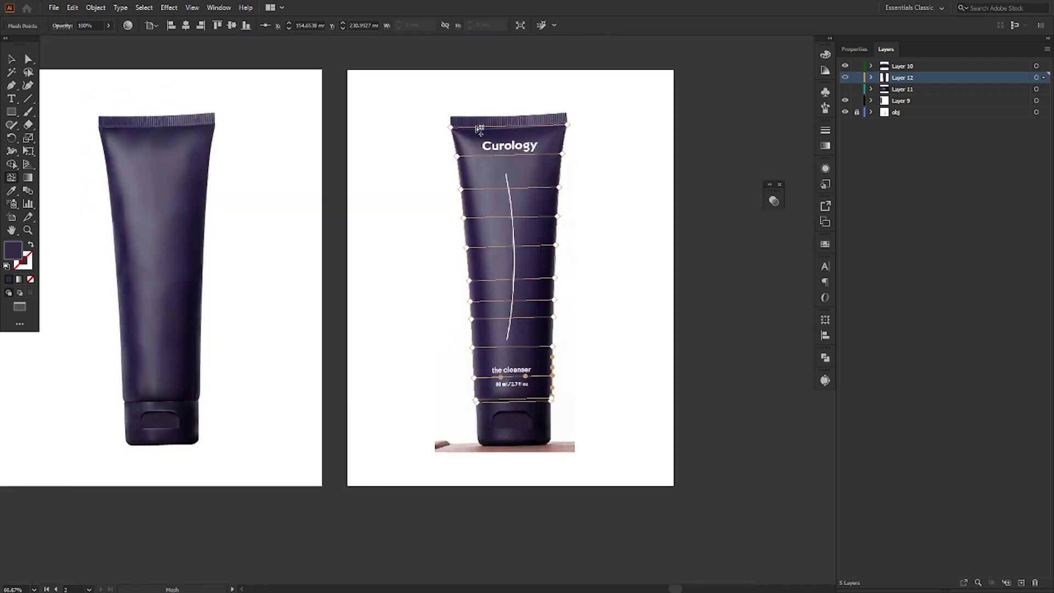
click(516, 127)
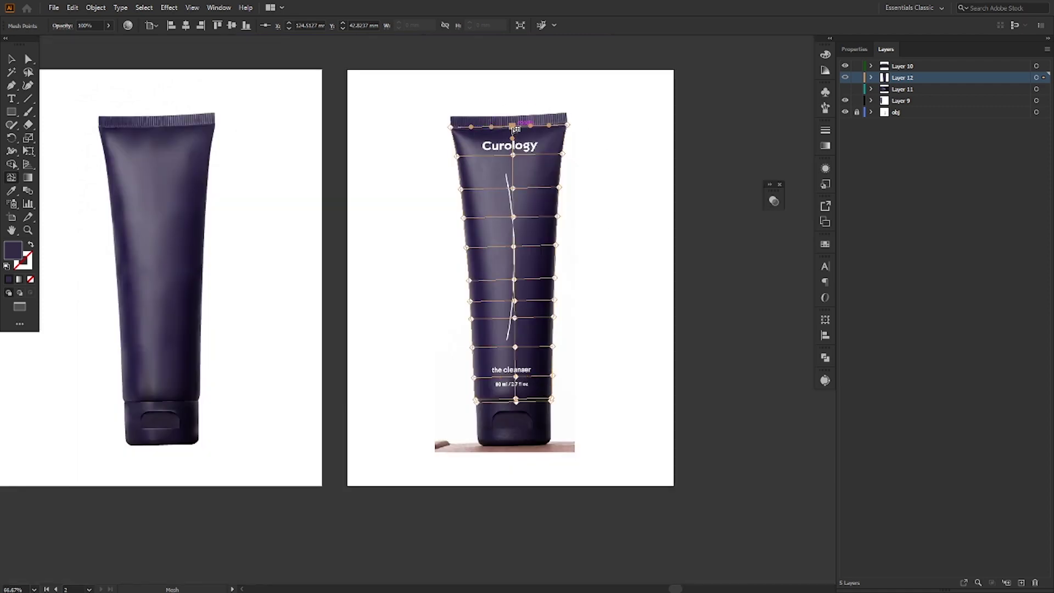
scroll(501, 112, up, 2)
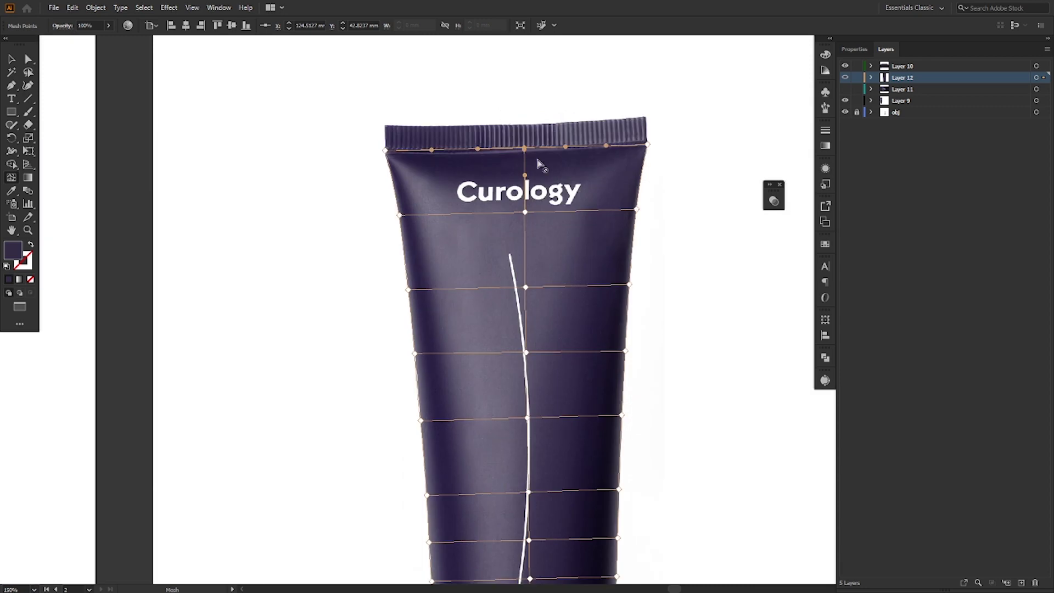
scroll(538, 217, down, 4)
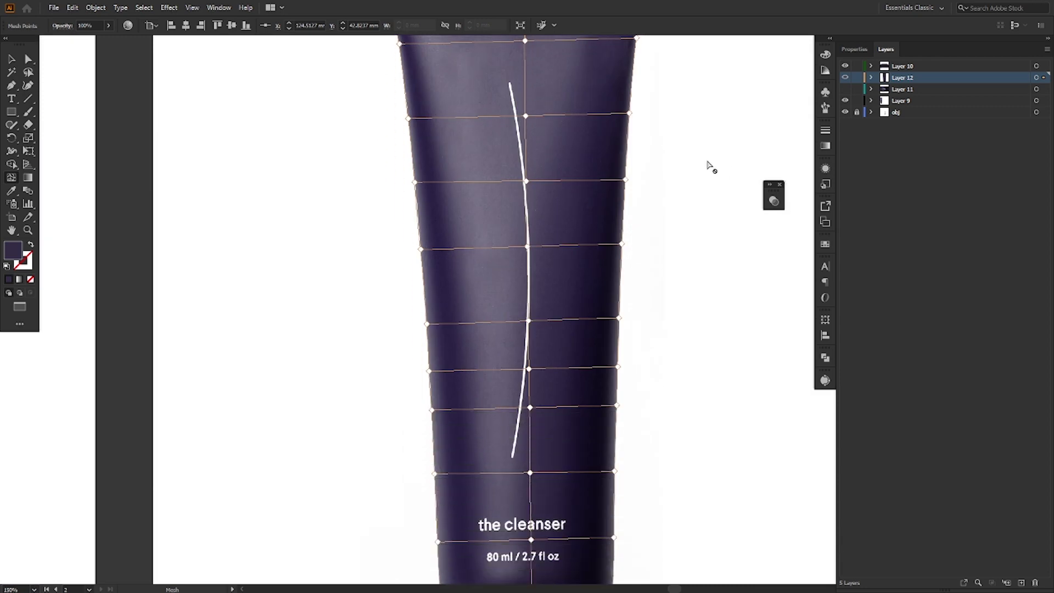
scroll(608, 301, up, 4)
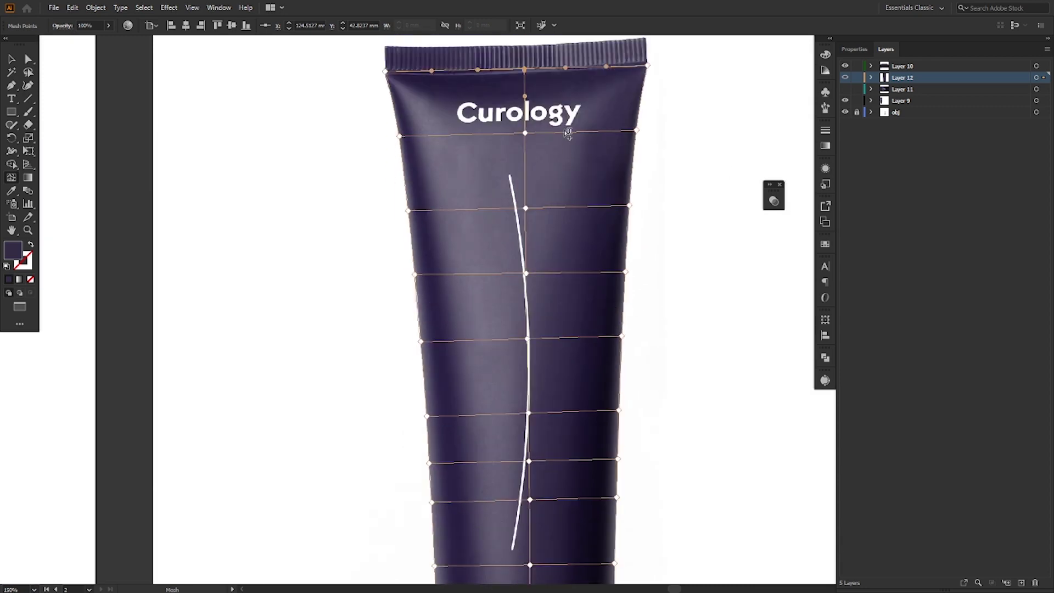
click(592, 67)
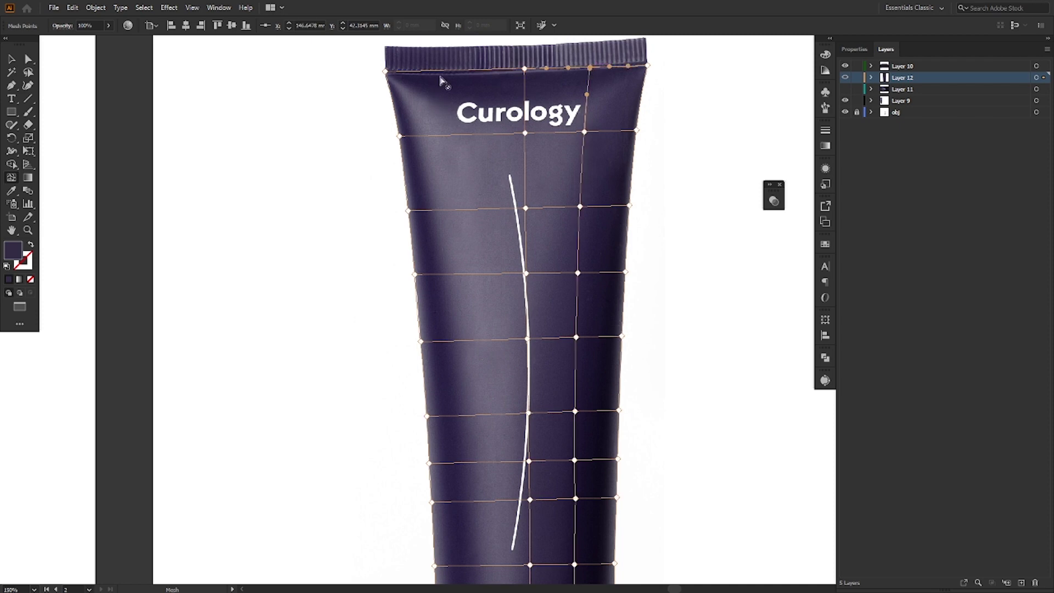
click(455, 70)
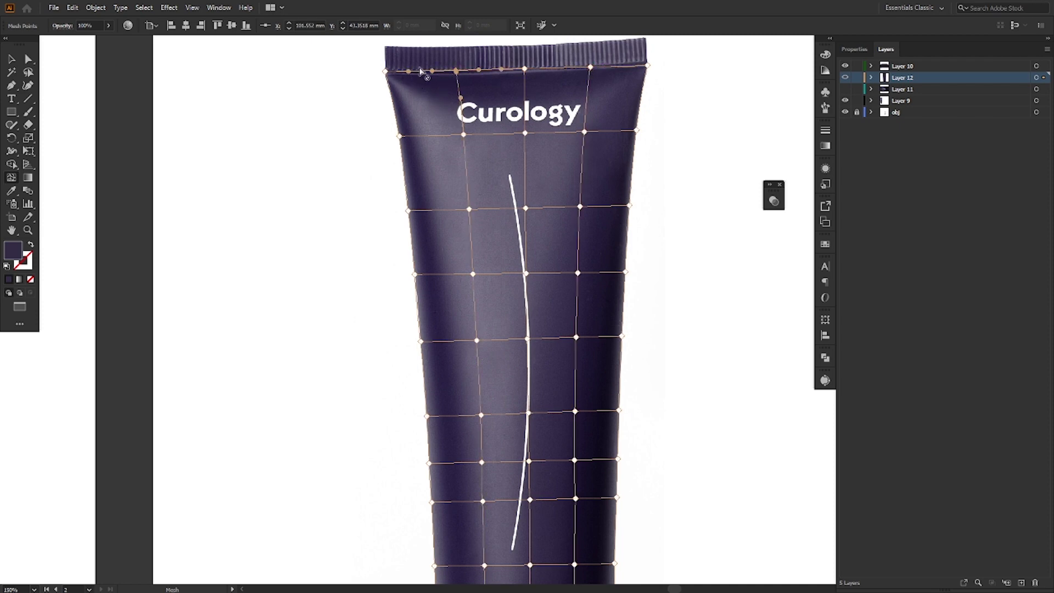
- Add four more vertical mesh columns: two between the centre and side columns, and two between the side columns and the body's edges
click(420, 72)
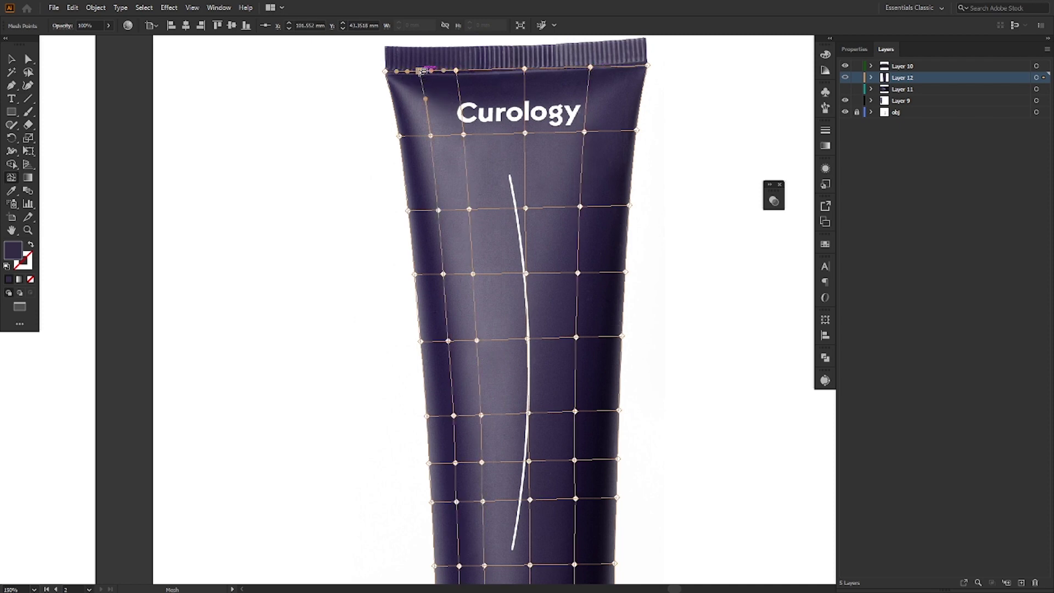
click(561, 68)
click(626, 66)
click(495, 68)
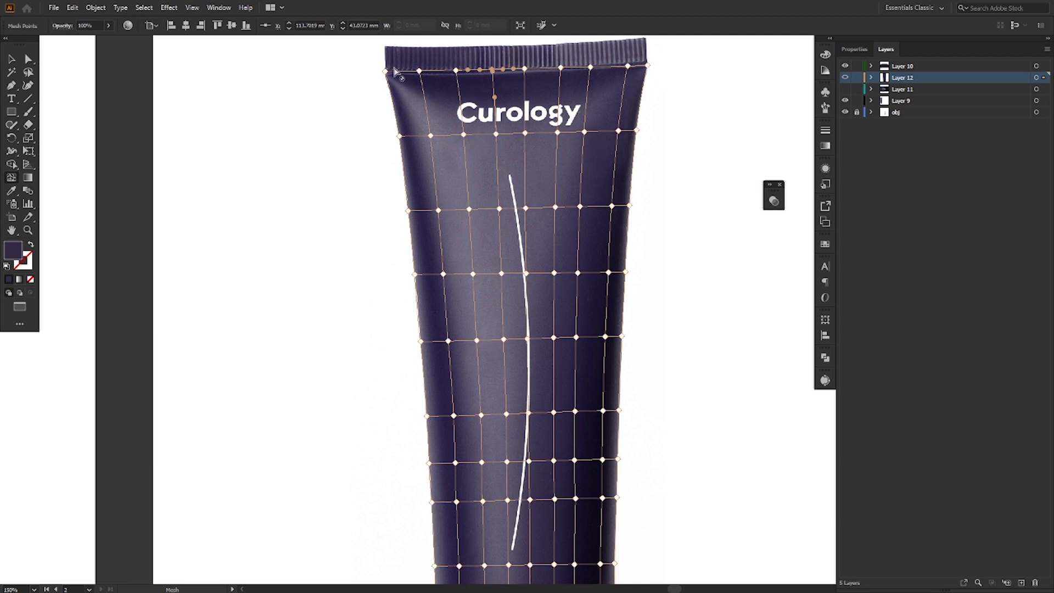
- Add a mesh row just below the crimped seal and a narrow vertical column along each of the body's side edges
click(426, 87)
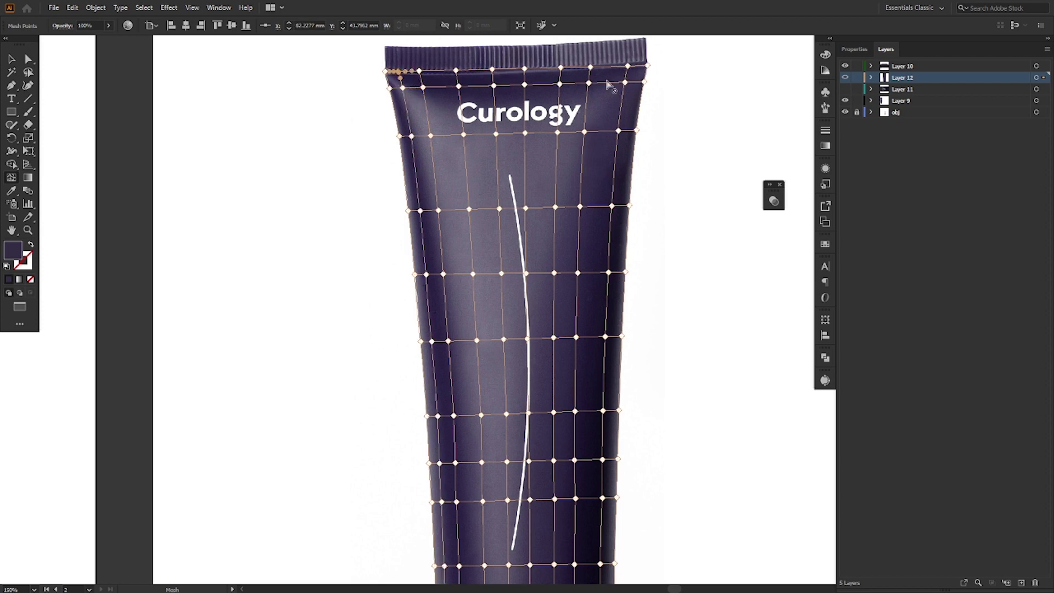
scroll(587, 222, down, 3)
scroll(588, 223, down, 3)
scroll(587, 223, up, 7)
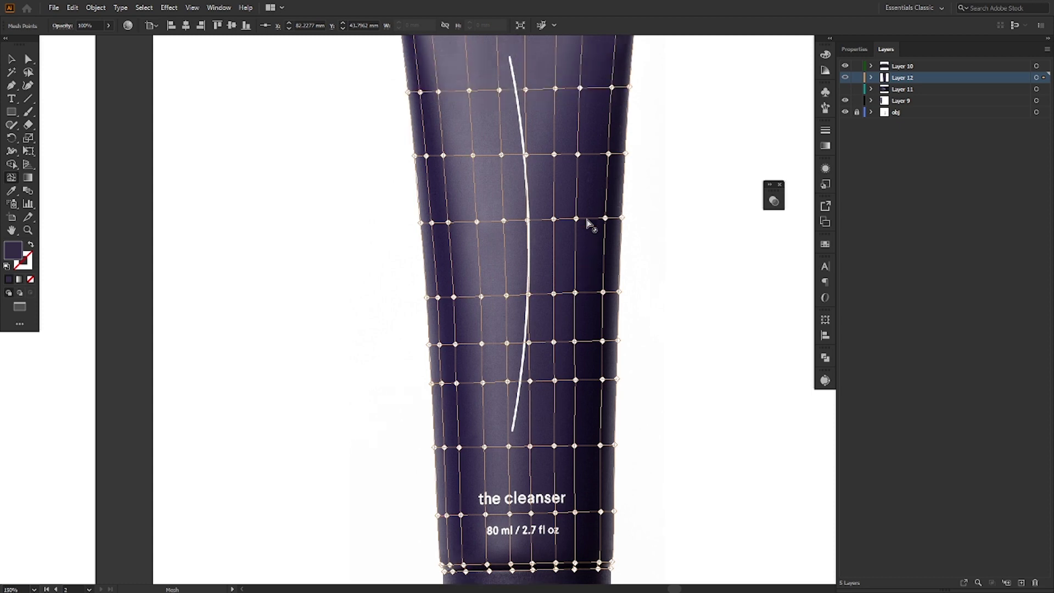
click(644, 93)
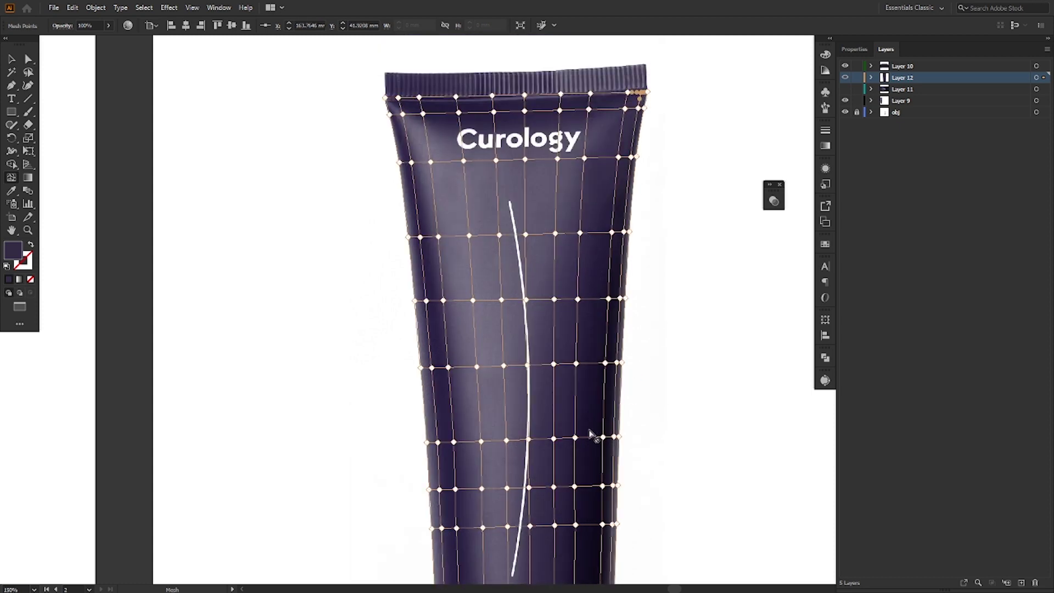
- Examine the body's mesh grid from the crimped seal down its length, leaving the mesh deselected
scroll(591, 434, down, 2)
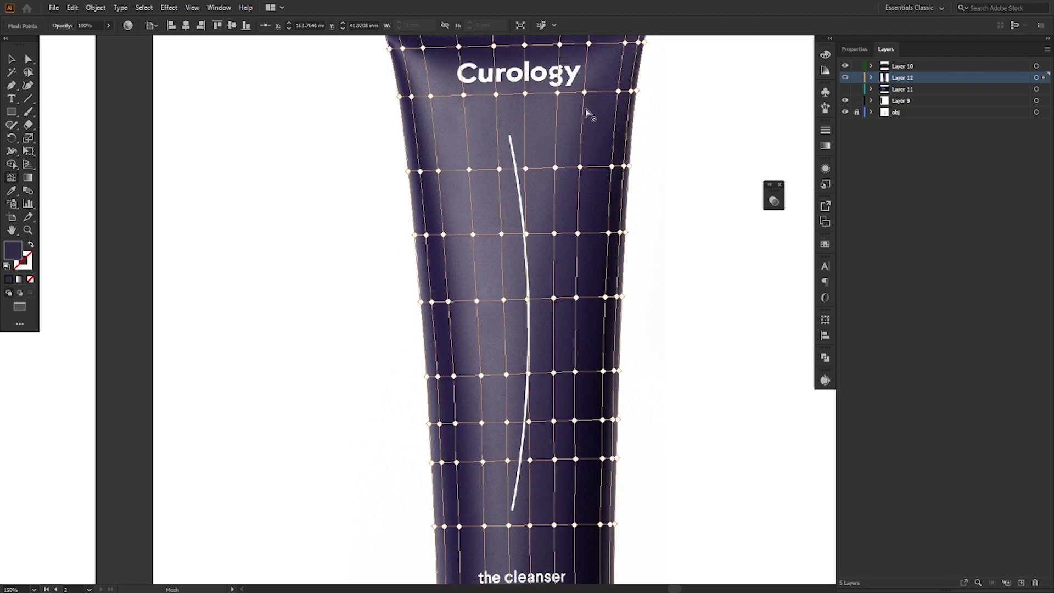
scroll(566, 412, down, 2)
scroll(564, 412, down, 1)
scroll(564, 412, up, 5)
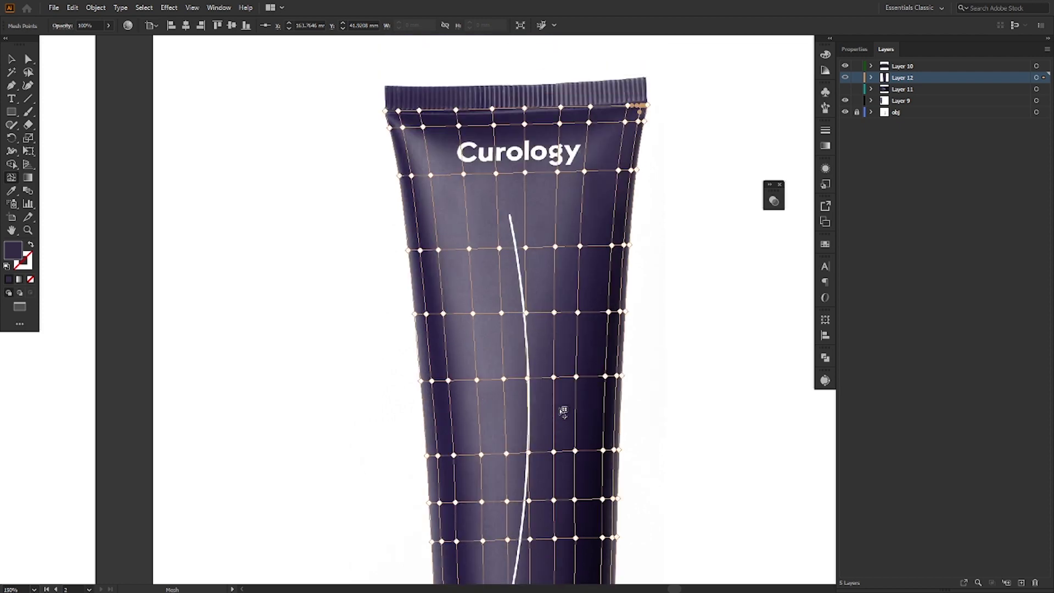
scroll(542, 378, down, 2)
ctrl+click(674, 325)
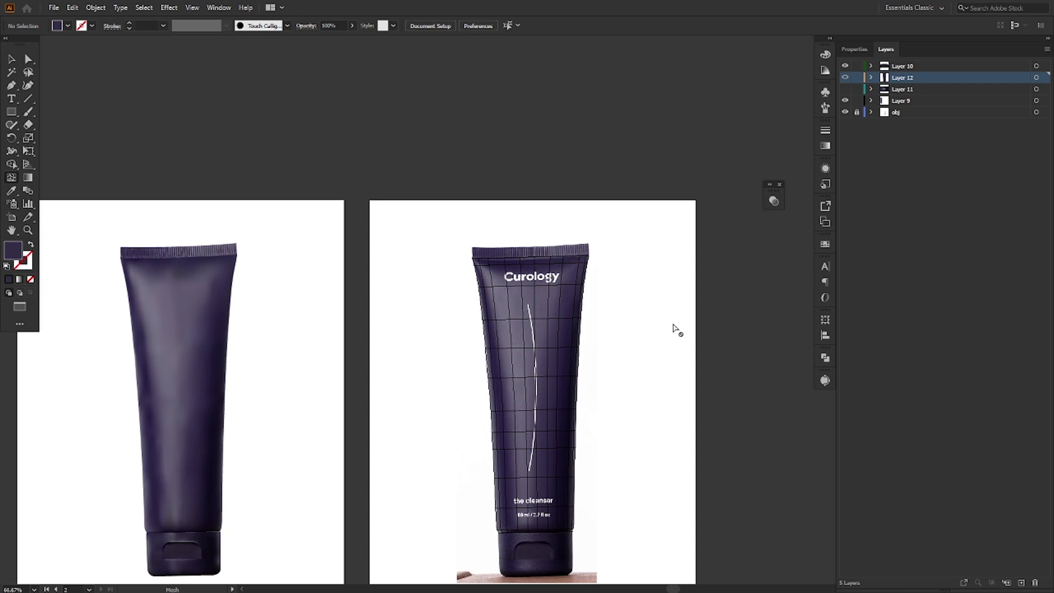
- Colour the first three mesh points at the left end of the body's bottom edge with tones sampled from the photo beside them
scroll(496, 548, up, 4)
scroll(581, 502, up, 1)
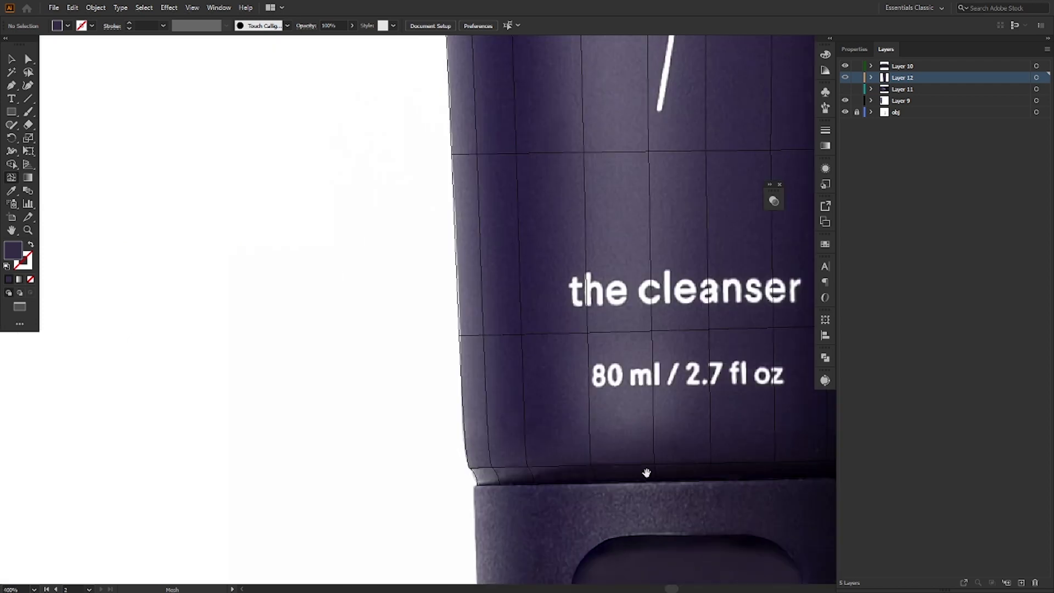
drag(647, 477, 357, 389)
click(211, 382)
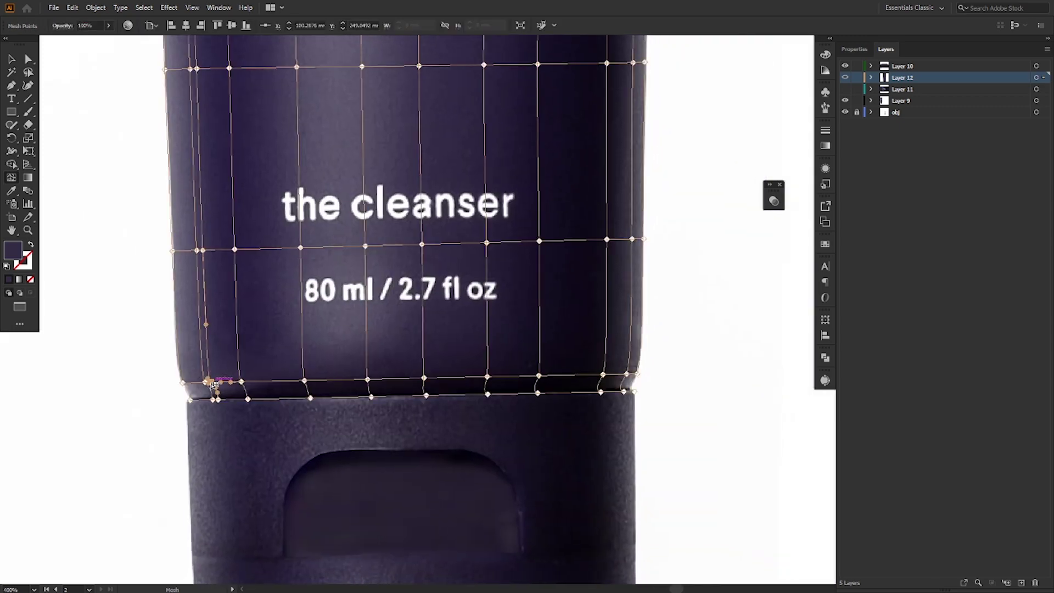
key(ctrl+z)
key(o)
key(i)
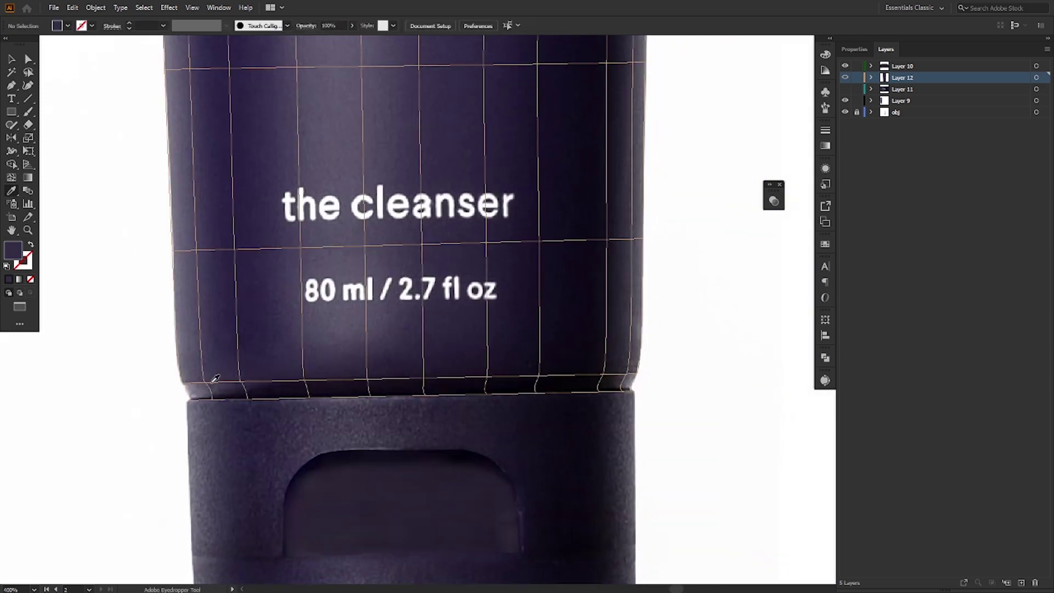
ctrl+click(190, 400)
click(197, 396)
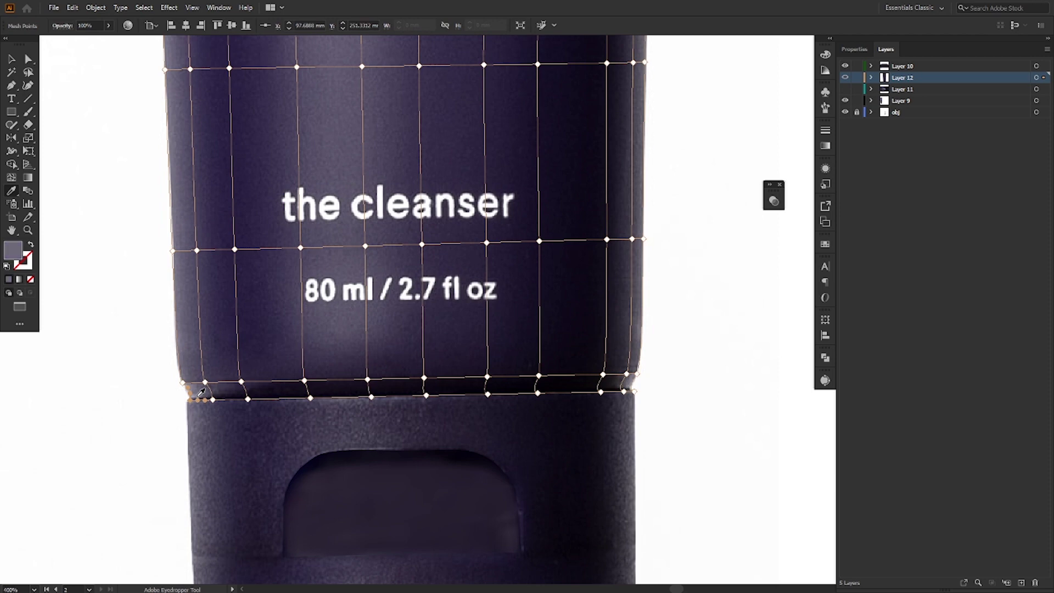
ctrl+click(212, 399)
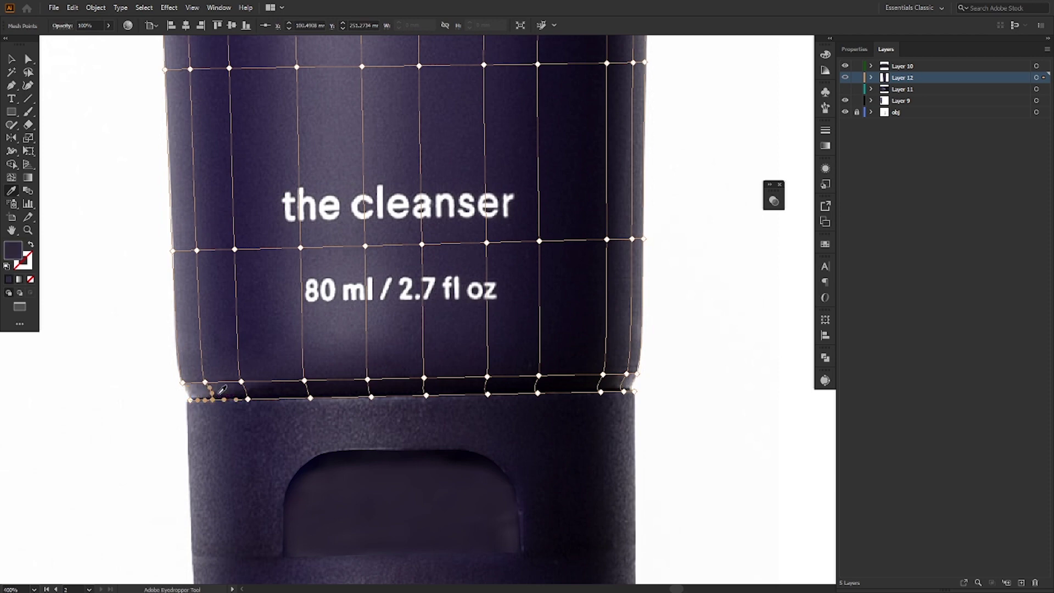
ctrl+click(249, 399)
click(250, 394)
- Colour the five middle mesh points along the body's bottom edge with photo tones sampled just above each point
ctrl+click(310, 398)
click(311, 392)
ctrl+click(371, 398)
click(374, 392)
ctrl+click(427, 396)
click(428, 391)
ctrl+click(488, 395)
click(491, 390)
ctrl+click(538, 395)
click(543, 389)
- Colour the last three mesh points at the right end of the body's bottom edge with sampled photo tones
ctrl+click(601, 393)
click(606, 388)
ctrl+click(623, 392)
click(627, 387)
click(626, 387)
ctrl+click(634, 392)
click(630, 387)
- Colour the mesh row just above the bottom edge, working inward from the body's right edge with tones sampled from the photo
ctrl+click(637, 374)
click(636, 373)
ctrl+click(626, 374)
click(626, 373)
ctrl+click(603, 375)
click(603, 375)
ctrl+click(538, 376)
click(539, 375)
ctrl+click(486, 377)
key(f)
scroll(493, 405, up, 1)
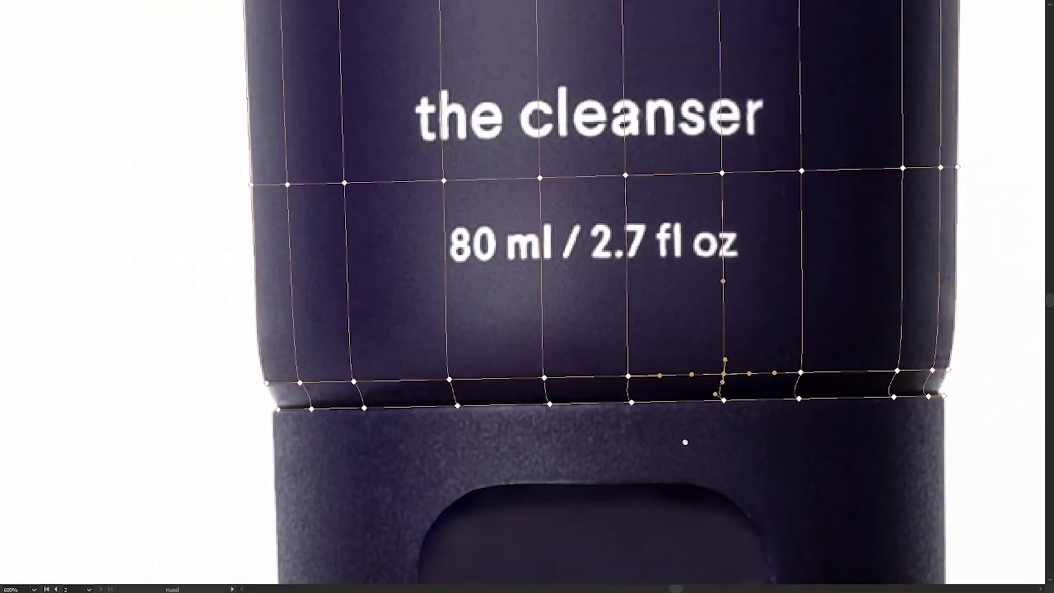
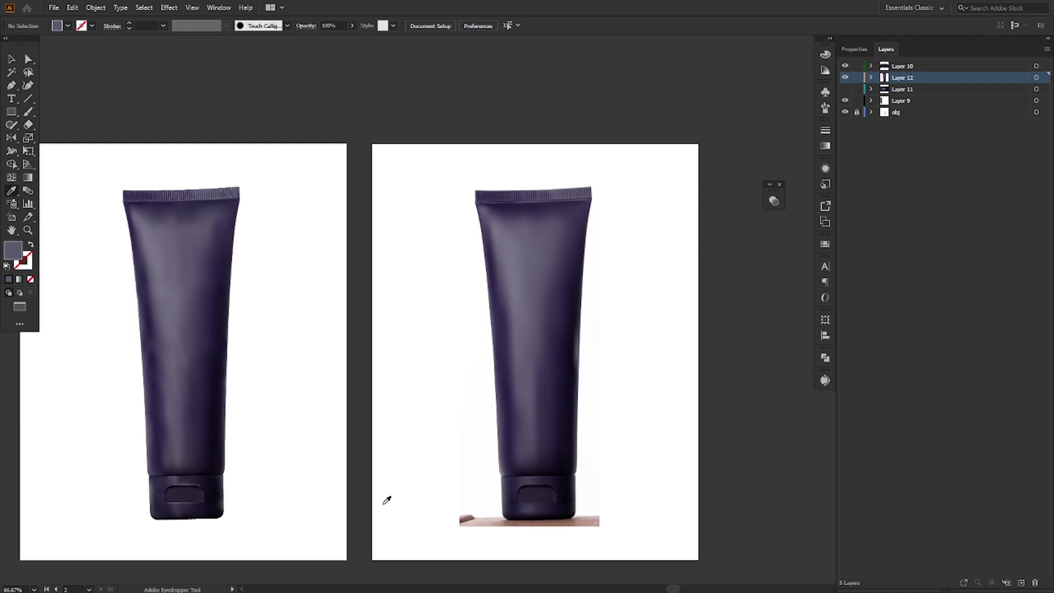
- Hide the finished body mesh on Layer 12 and create a new layer above it for the crimped seal
key(v)
scroll(558, 153, up, 2)
scroll(532, 199, up, 1)
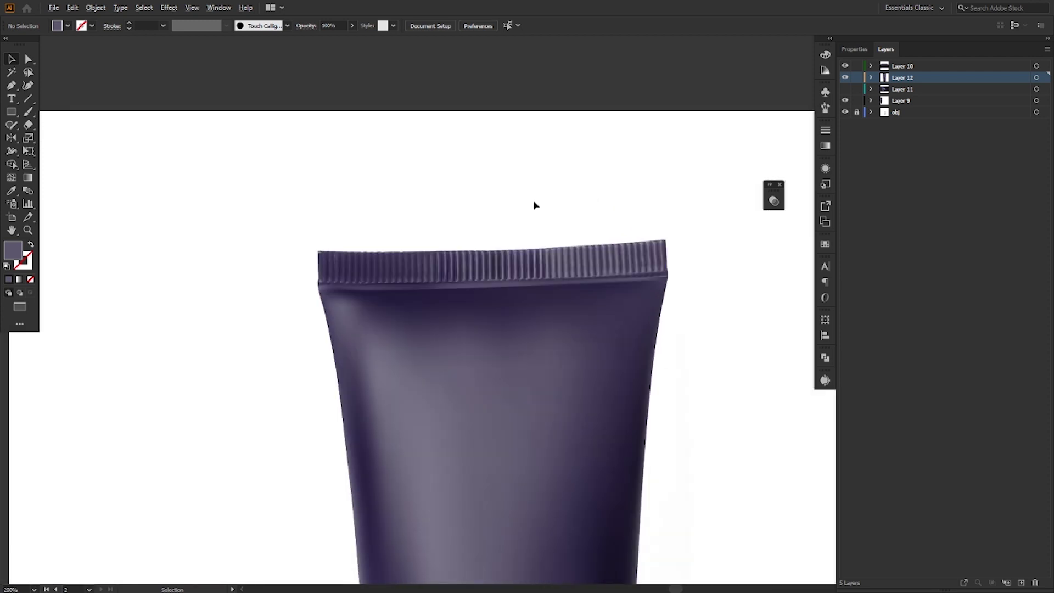
scroll(571, 219, up, 1)
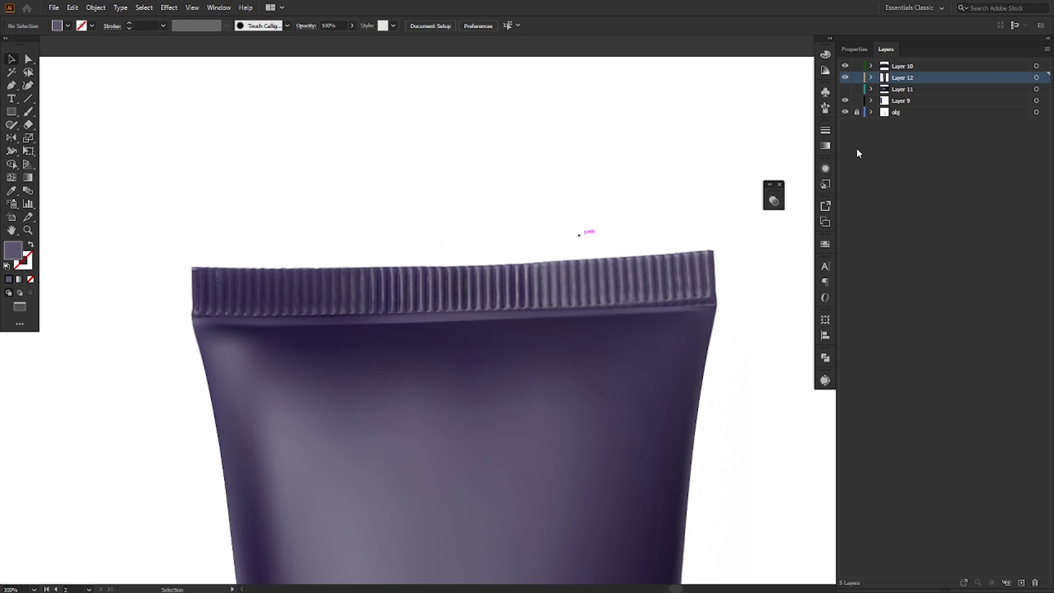
click(845, 78)
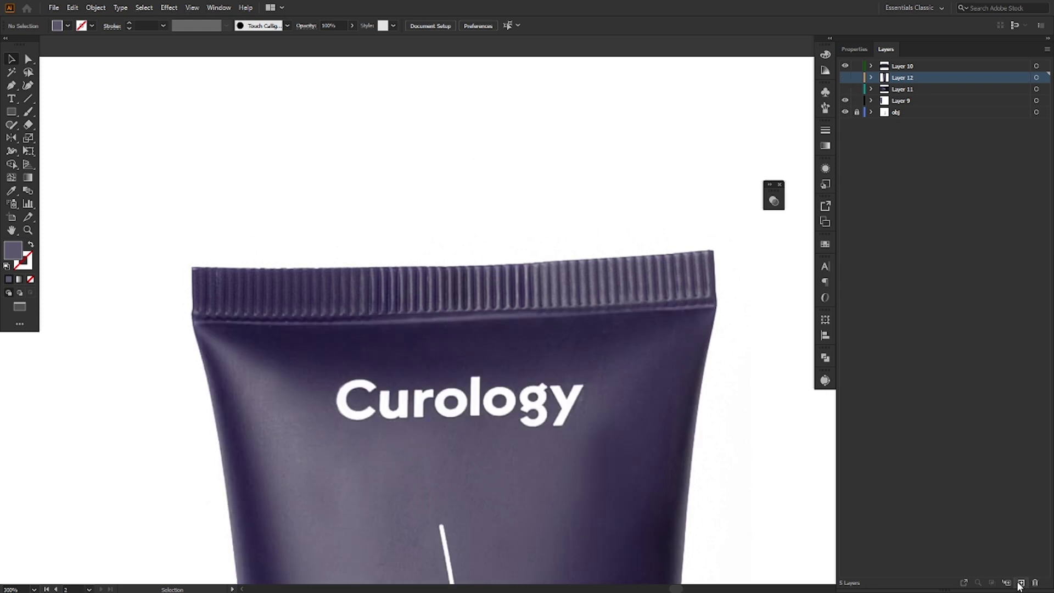
click(1020, 583)
- Draw a rectangle about 88 by 6.8 mm over the crimped seal and display its layer in outline mode
scroll(272, 315, up, 1)
drag(364, 315, 268, 336)
click(12, 112)
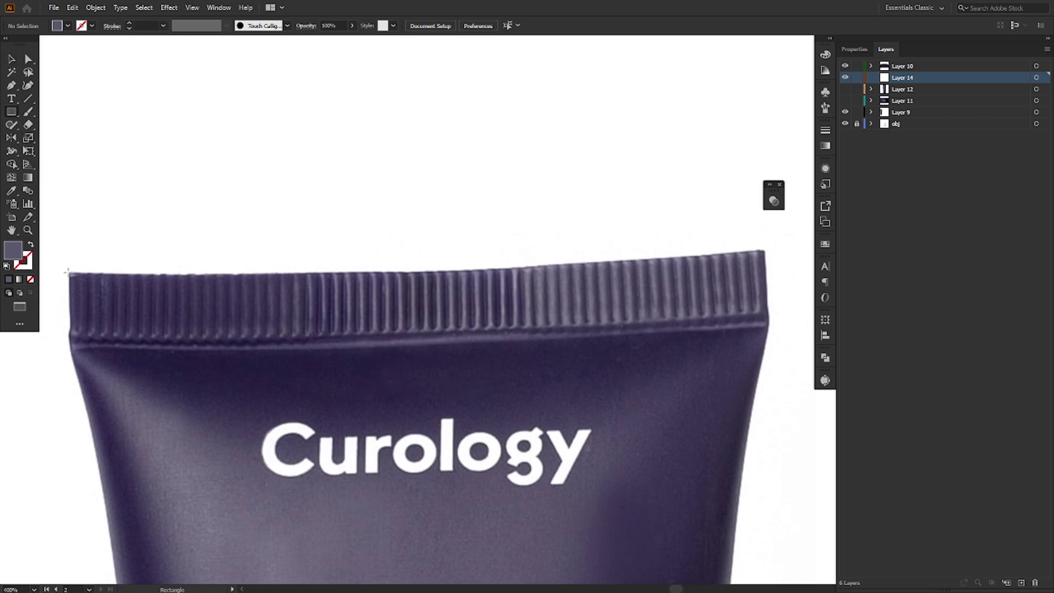
drag(68, 271, 768, 324)
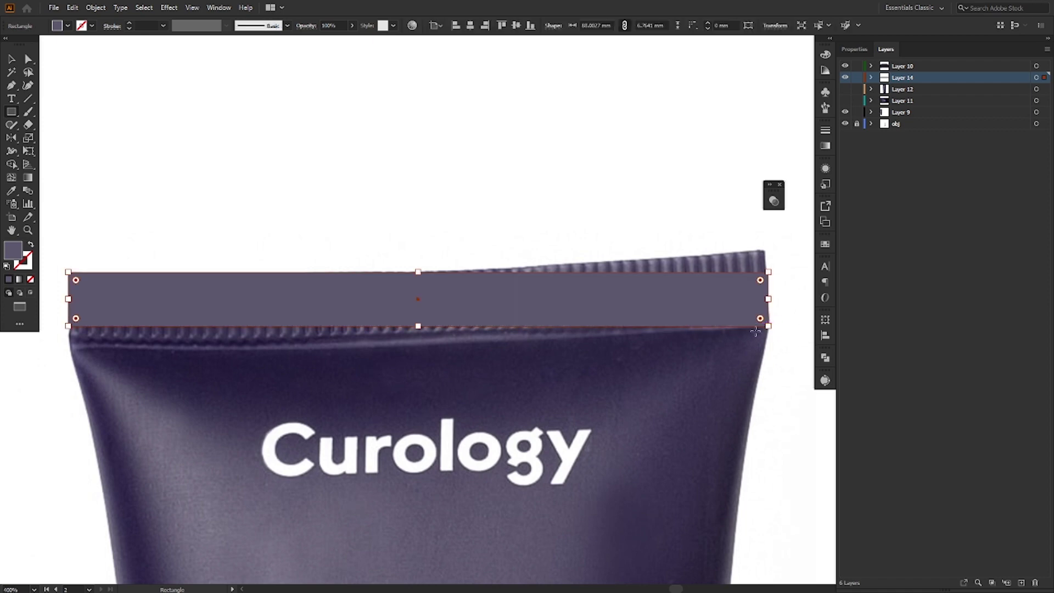
ctrl+click(845, 78)
- Fit the rectangle's two right-hand corners to the right end of the crimped seal in the photo
scroll(766, 284, up, 2)
key(a)
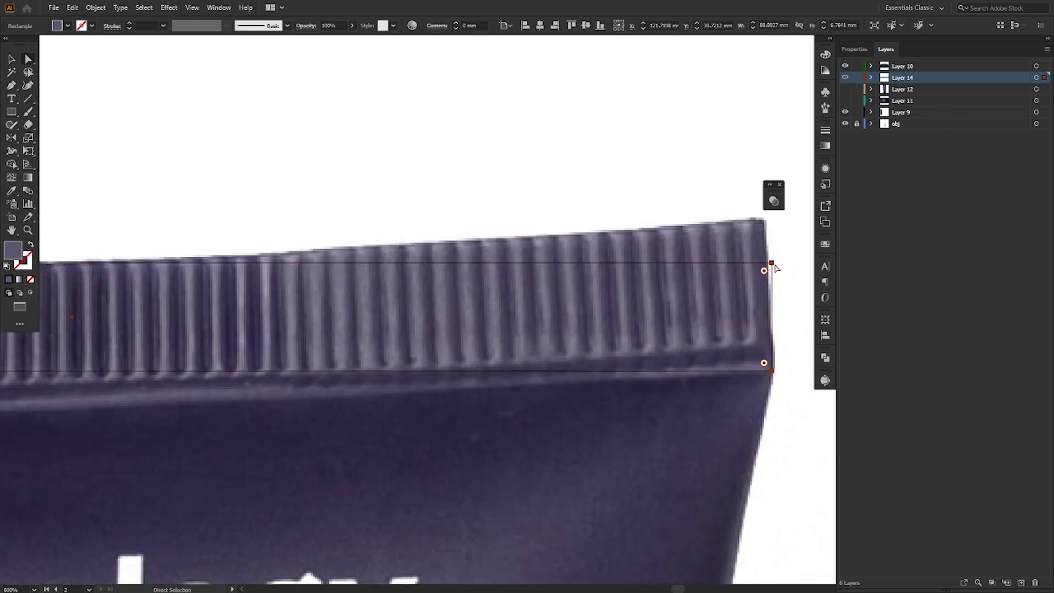
click(773, 264)
drag(772, 264, 765, 221)
drag(772, 373, 773, 364)
- Fit the rectangle's two left-hand corners to the left end of the crimped seal
key(space)
drag(287, 452, 741, 437)
drag(202, 395, 630, 381)
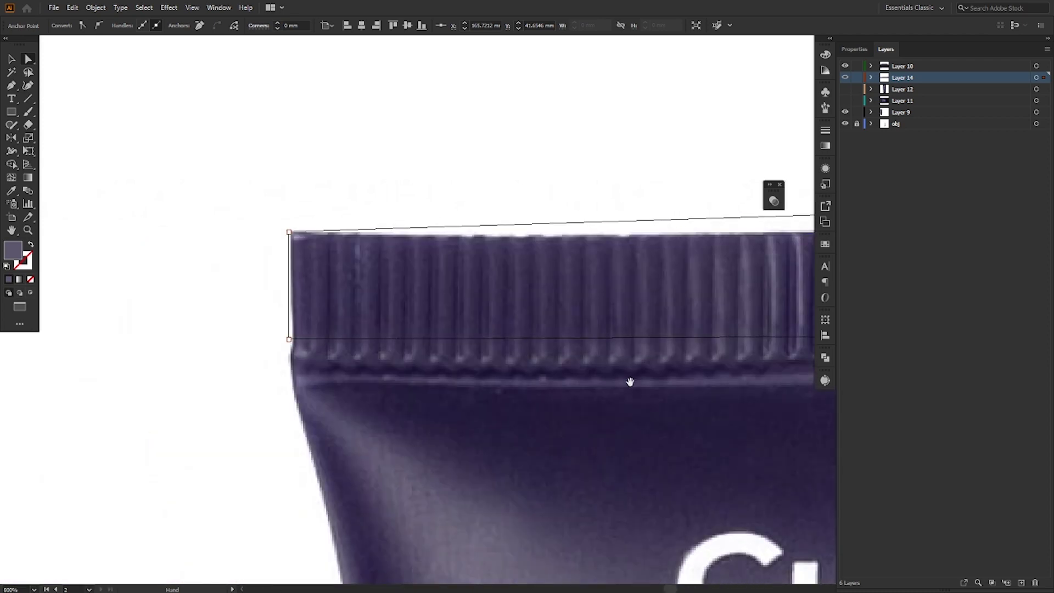
alt+scroll(277, 352, up, 2)
drag(307, 331, 315, 396)
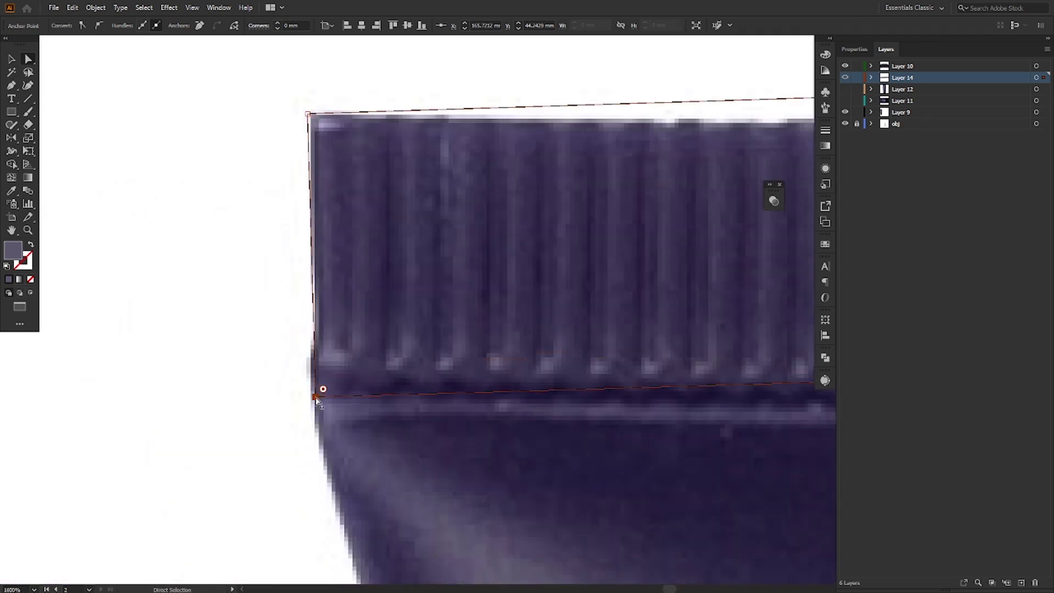
click(309, 114)
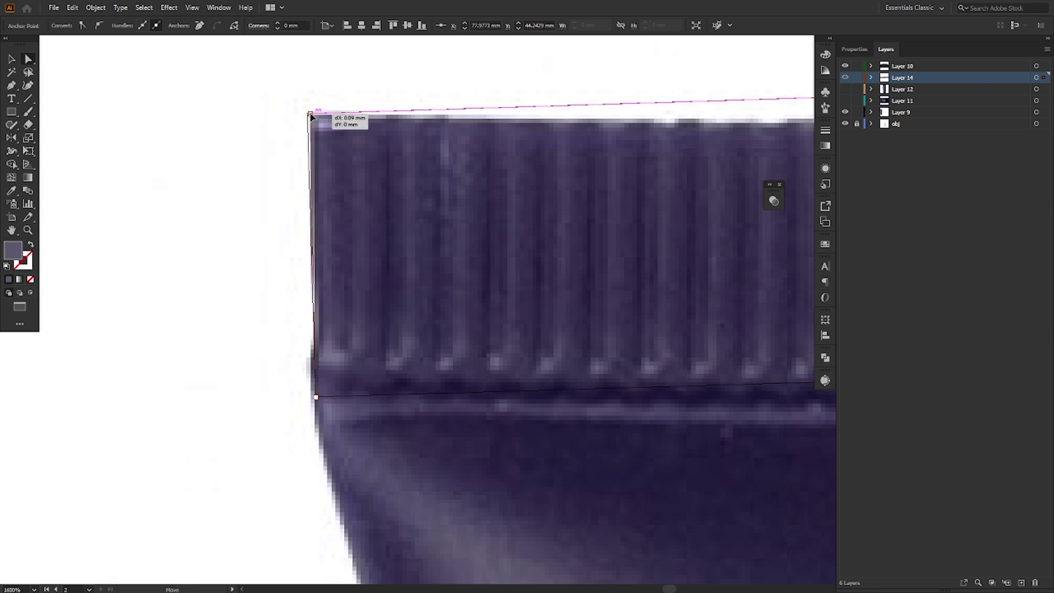
- Add a mesh row along the base of the seal's ribs and bend its left end to the photo outline
click(12, 178)
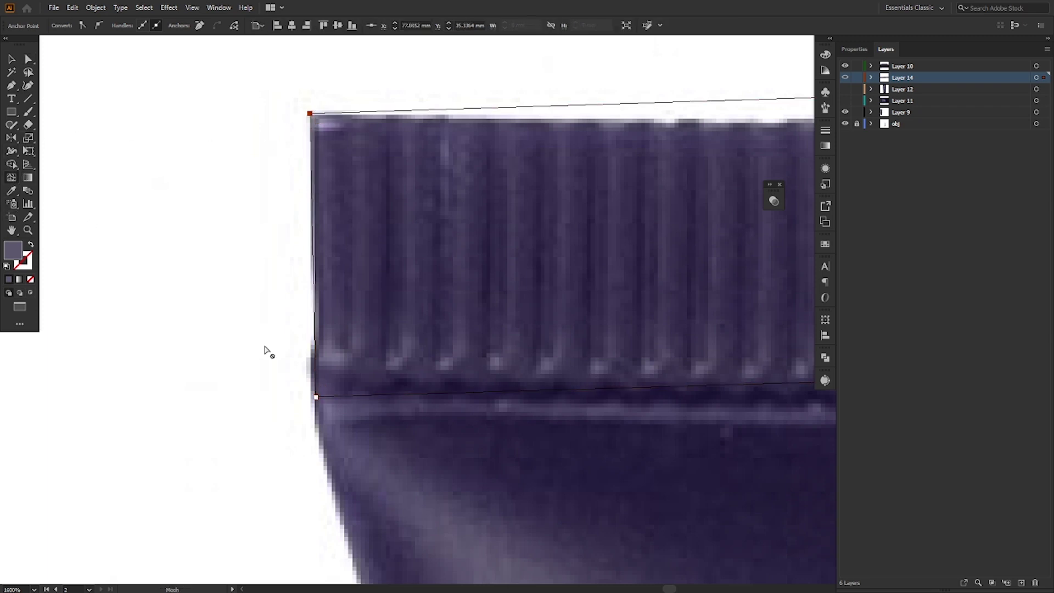
click(316, 362)
drag(316, 362, 310, 363)
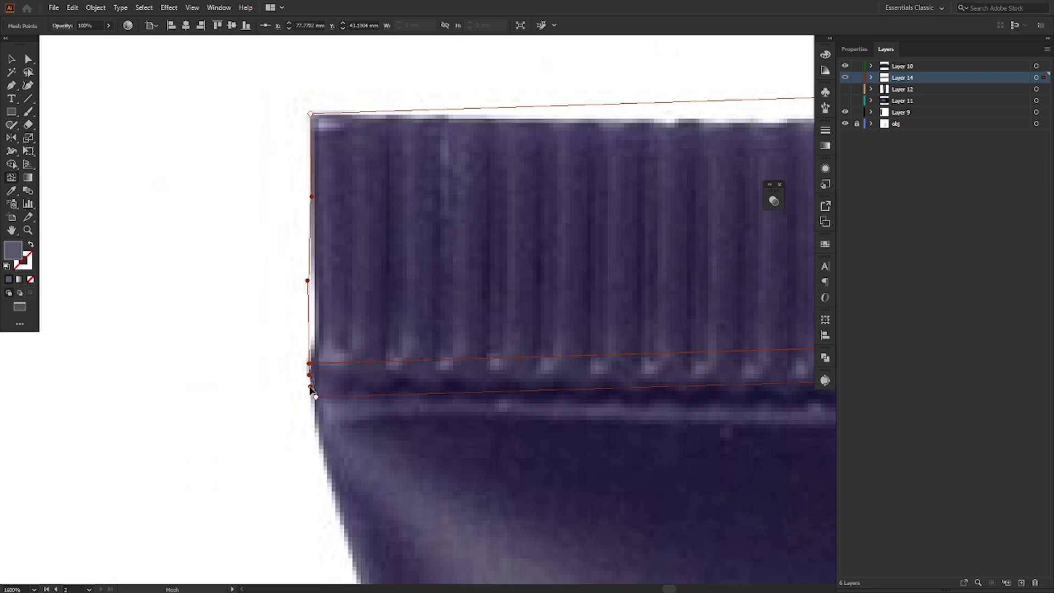
drag(307, 280, 307, 370)
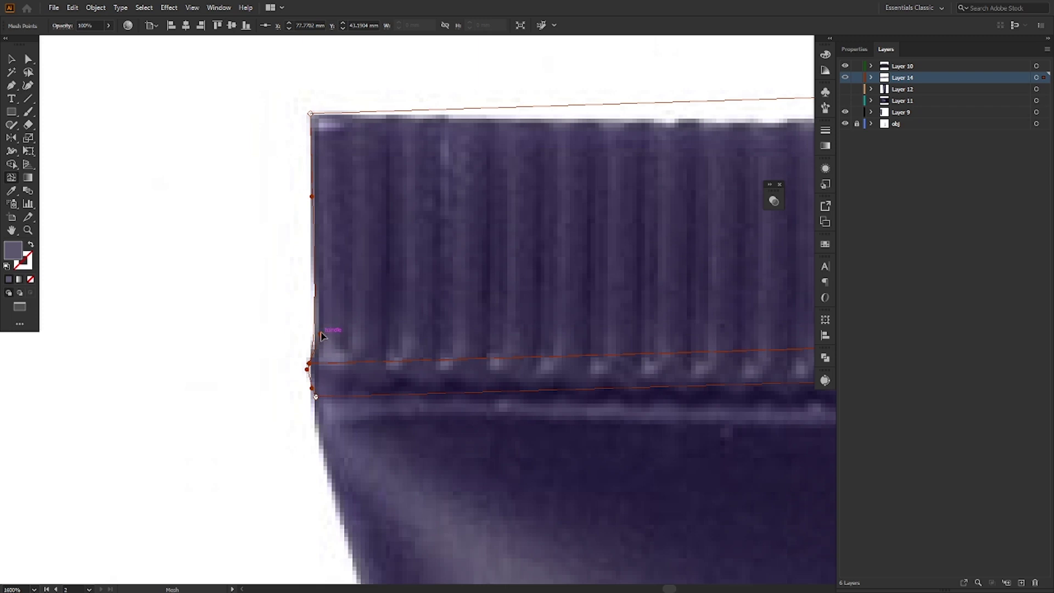
drag(321, 334, 322, 331)
- Curve the seal mesh's top edge to follow the photo by adjusting the handles of its two top corners
drag(491, 286, 320, 320)
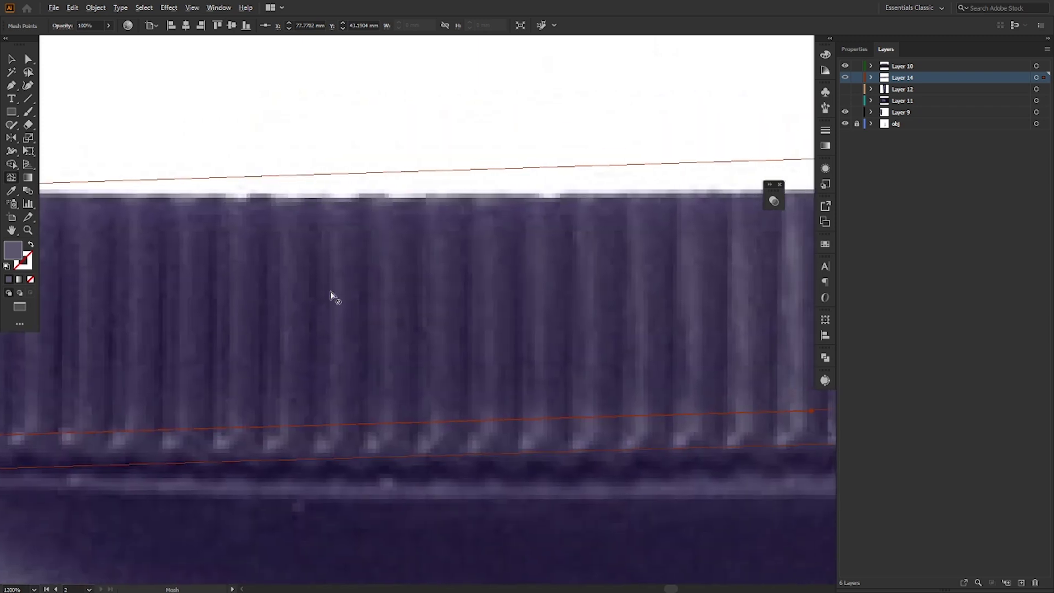
scroll(332, 296, down, 4)
drag(576, 271, 473, 262)
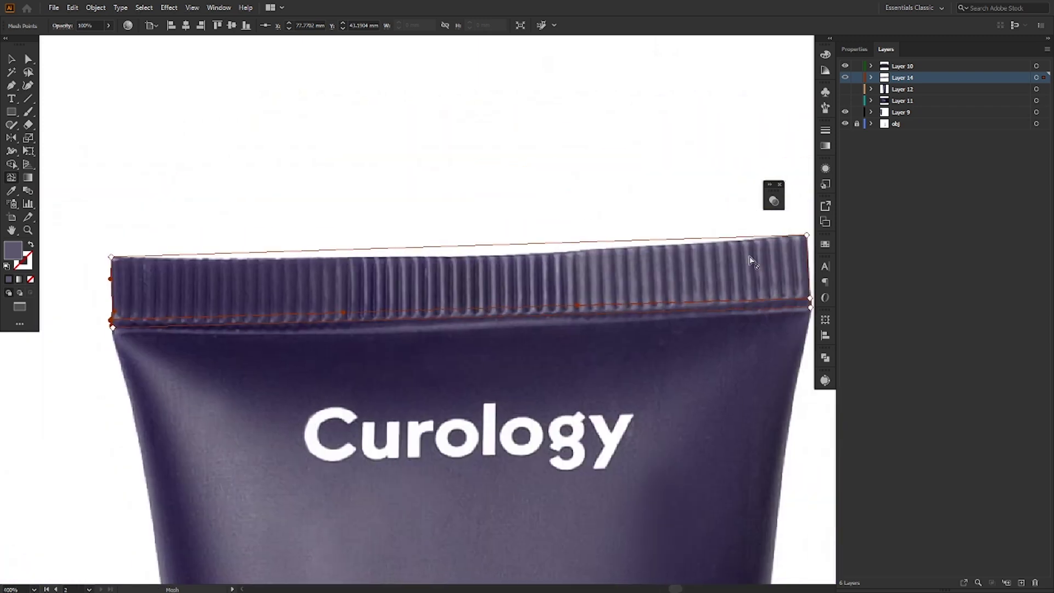
click(111, 257)
drag(342, 250, 343, 266)
click(807, 235)
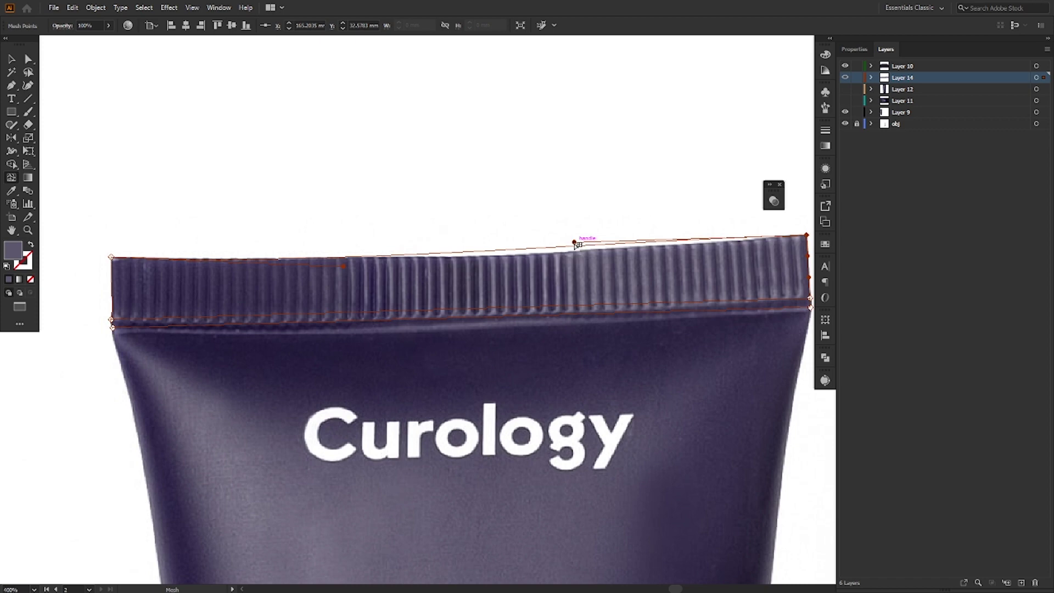
drag(575, 242, 636, 249)
- Move the right end point of the lower mesh row onto the seal's outline and adjust its upper handle to match the edge
drag(767, 280, 596, 278)
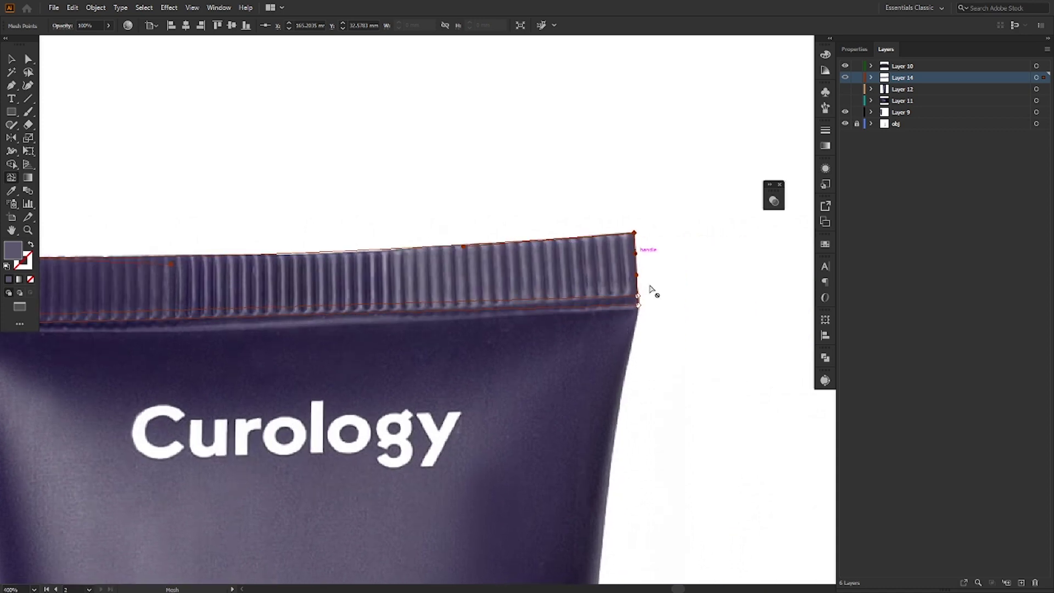
scroll(645, 289, up, 3)
scroll(630, 286, up, 1)
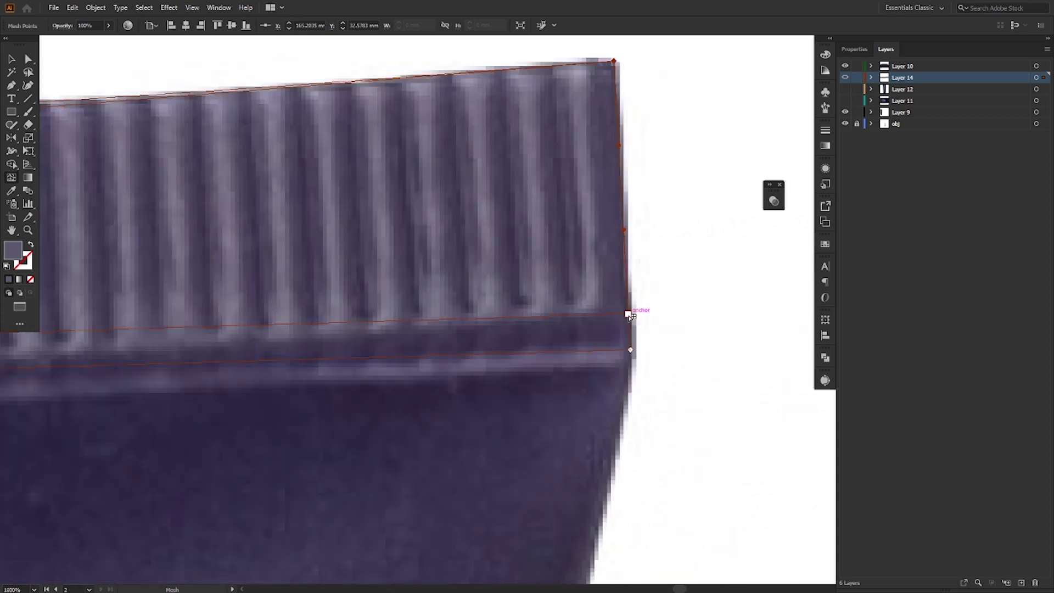
click(633, 317)
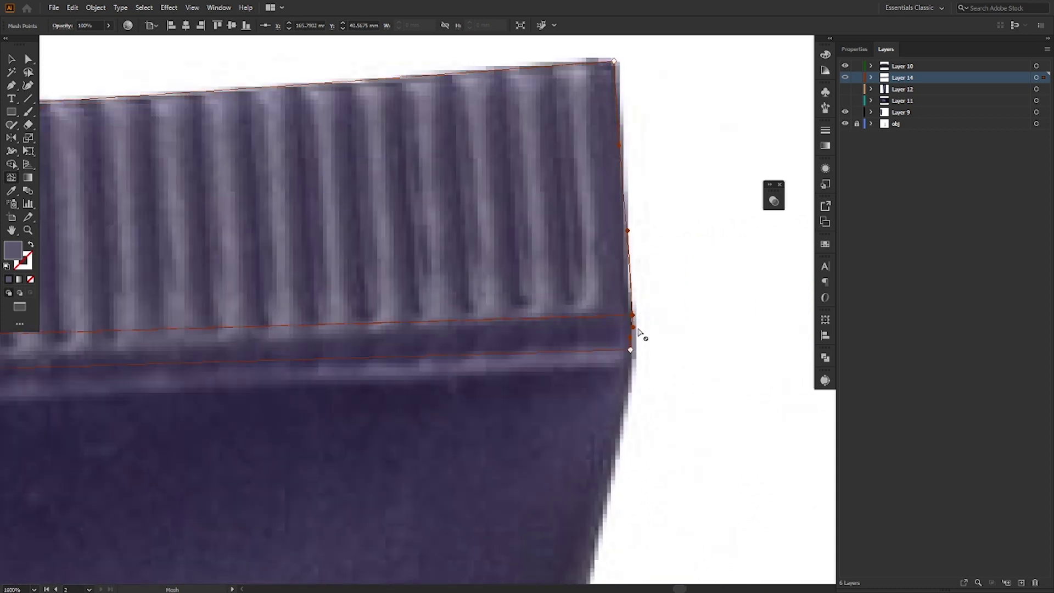
drag(630, 232, 626, 262)
- Add a vertical mesh column near the seal's middle, line up its lower points beneath it and set its top point on the seal's edge
scroll(714, 288, down, 5)
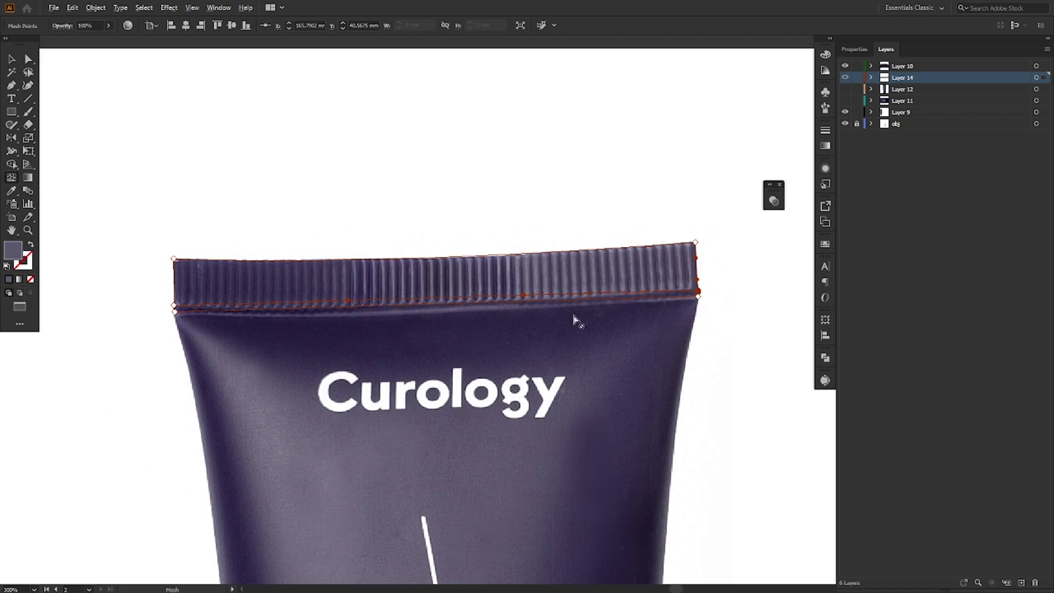
scroll(573, 269, up, 1)
click(737, 235)
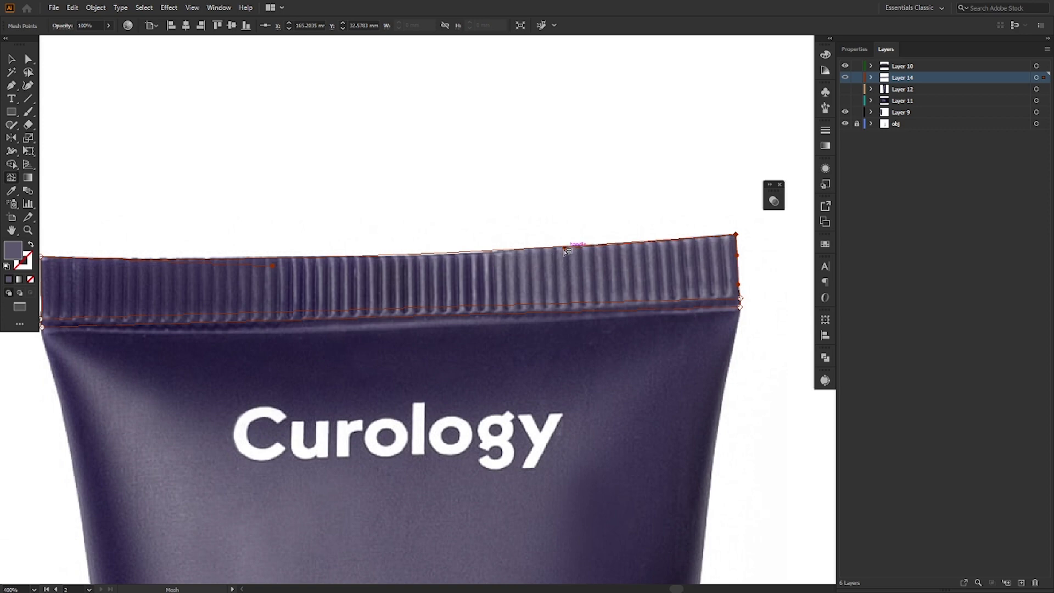
click(445, 254)
scroll(442, 267, up, 3)
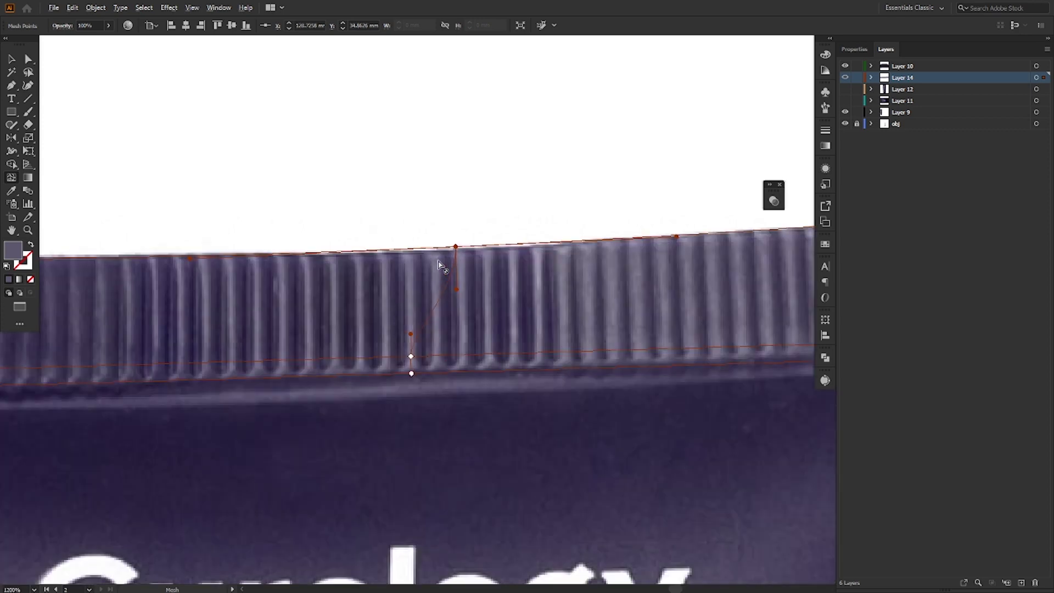
drag(432, 402, 469, 395)
drag(400, 422, 471, 422)
drag(466, 234, 465, 239)
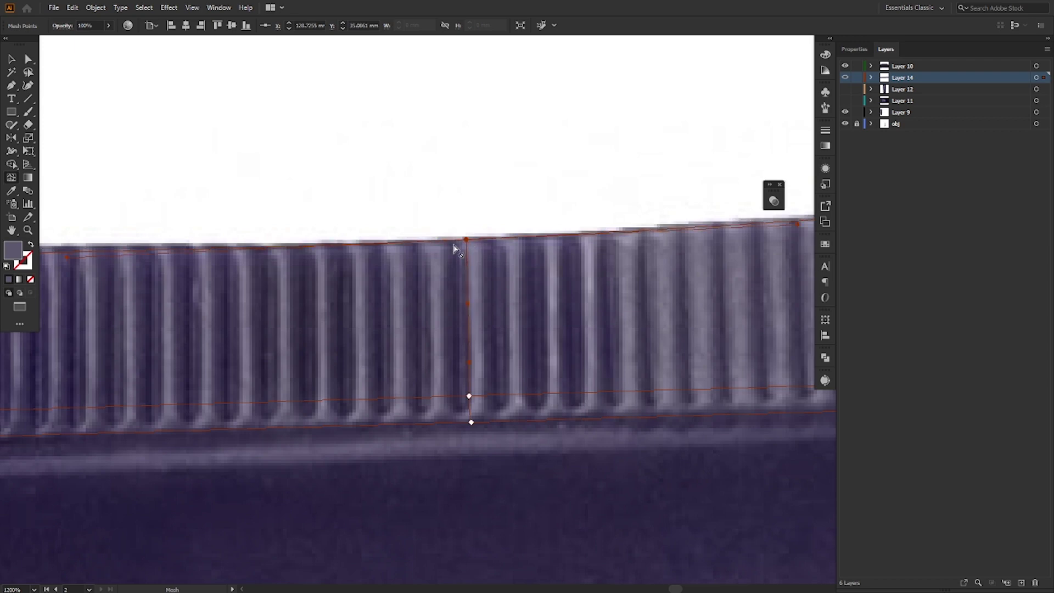
- Adjust the left handle of the new column's top point so the seal mesh's upper edge follows the photo
scroll(453, 245, down, 1)
drag(629, 241, 277, 229)
drag(202, 234, 664, 282)
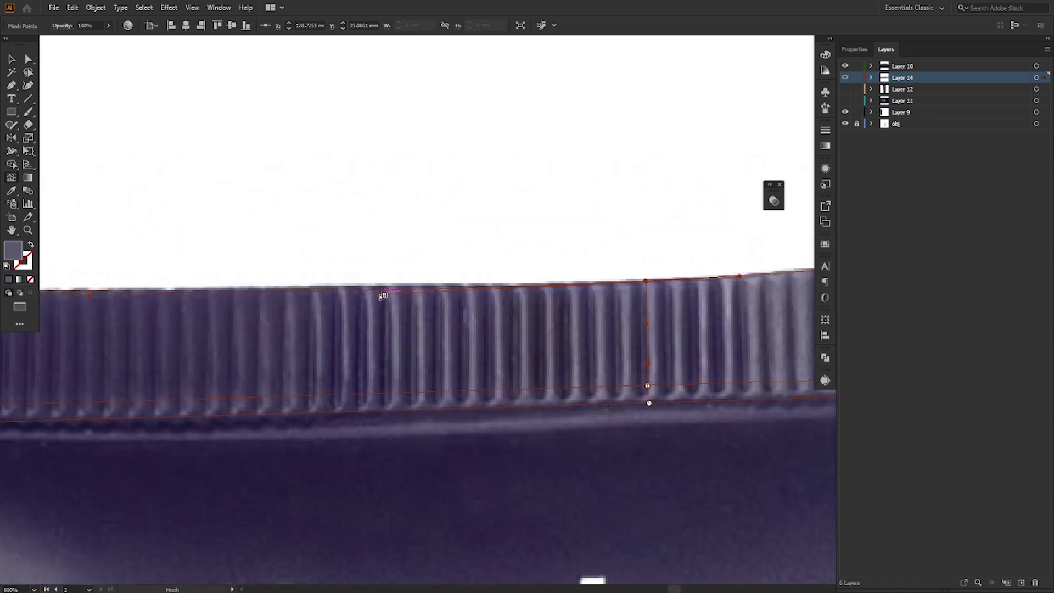
drag(383, 297, 530, 285)
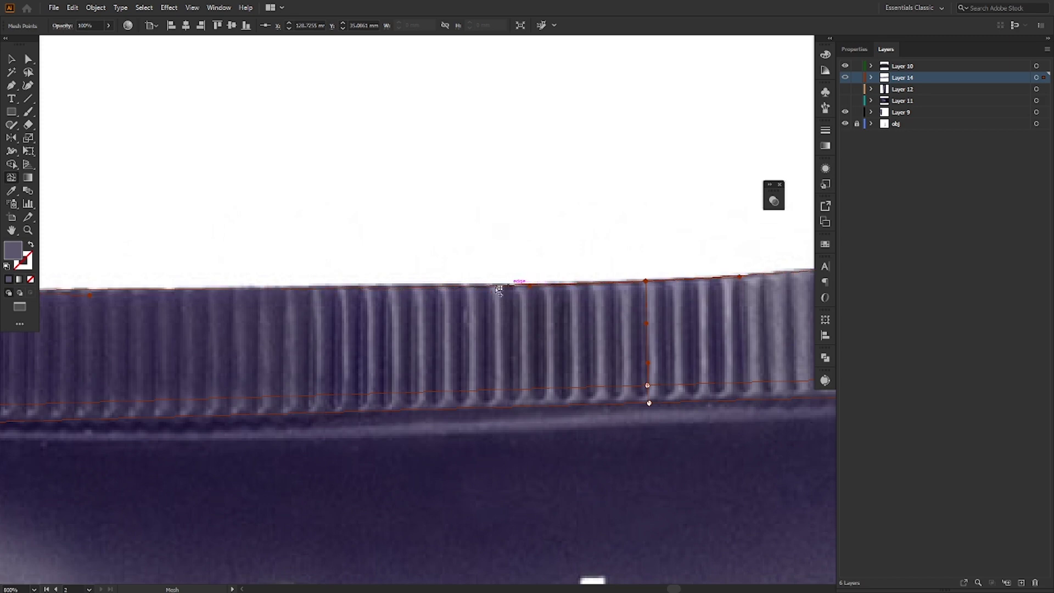
drag(169, 300, 345, 309)
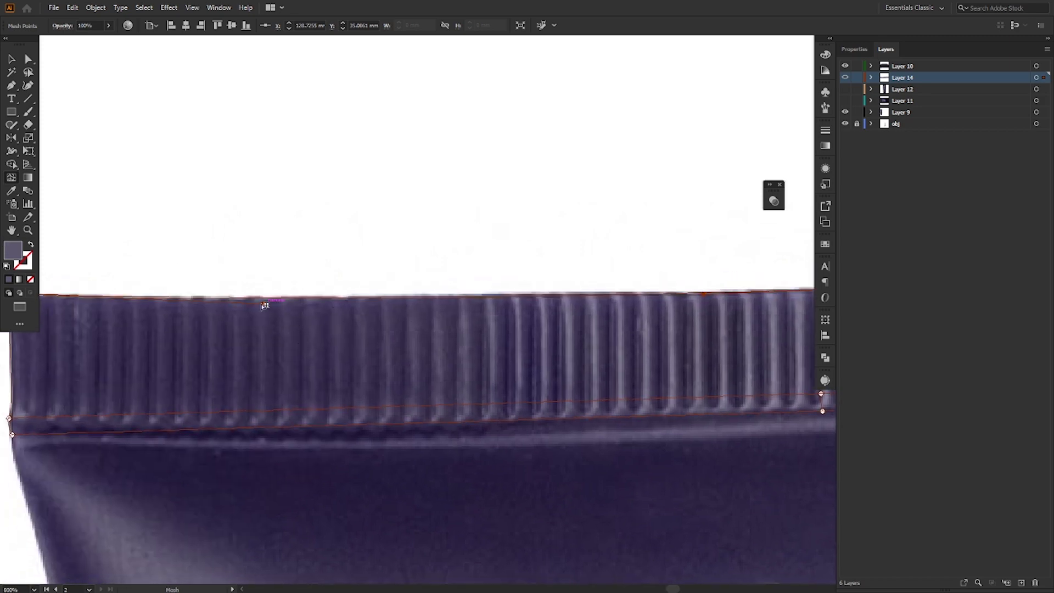
- Add a horizontal mesh row through the middle of the seal and another between its lower row and bottom edge
scroll(313, 314, down, 2)
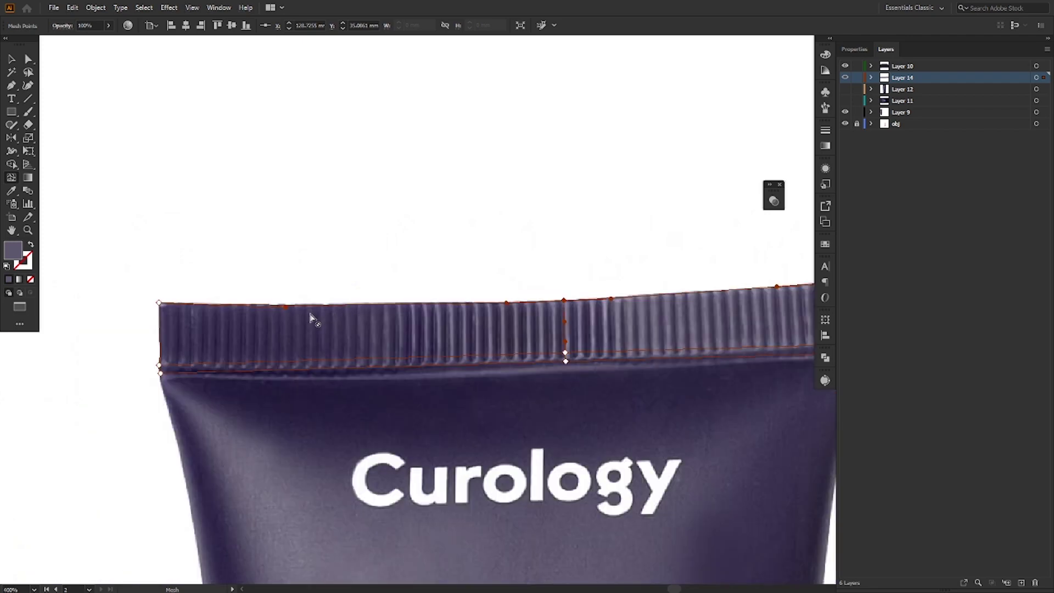
click(565, 328)
drag(607, 336, 507, 343)
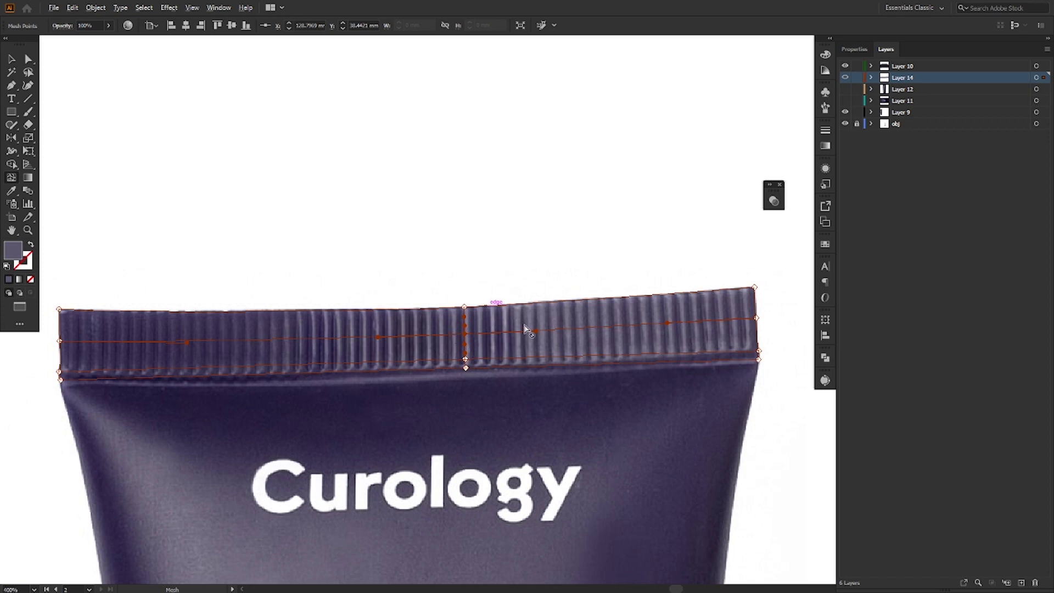
scroll(490, 314, up, 1)
scroll(490, 313, down, 2)
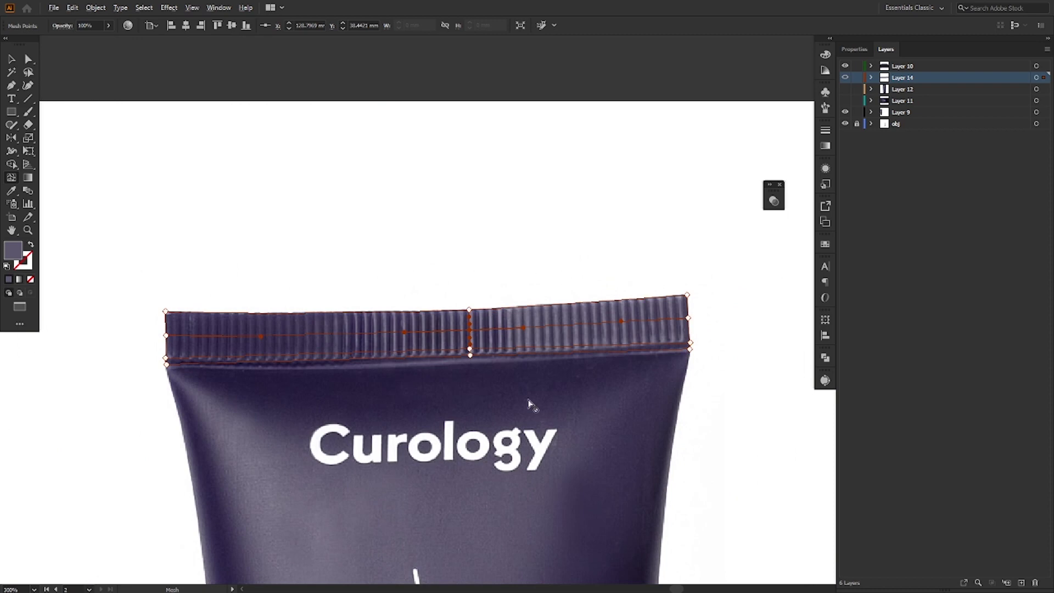
scroll(501, 383, up, 2)
scroll(468, 358, up, 2)
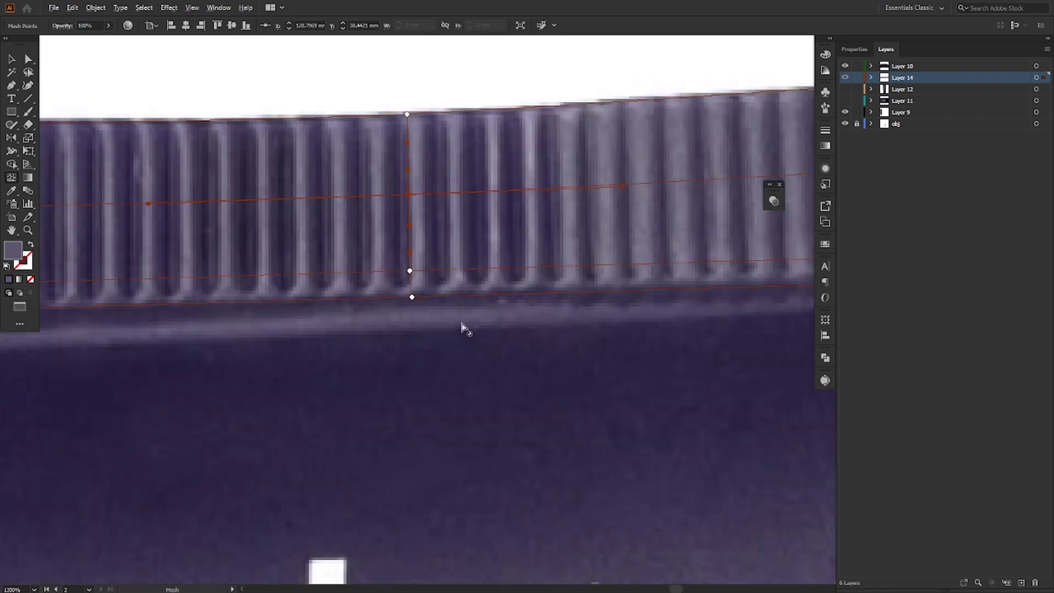
click(410, 284)
scroll(448, 321, down, 2)
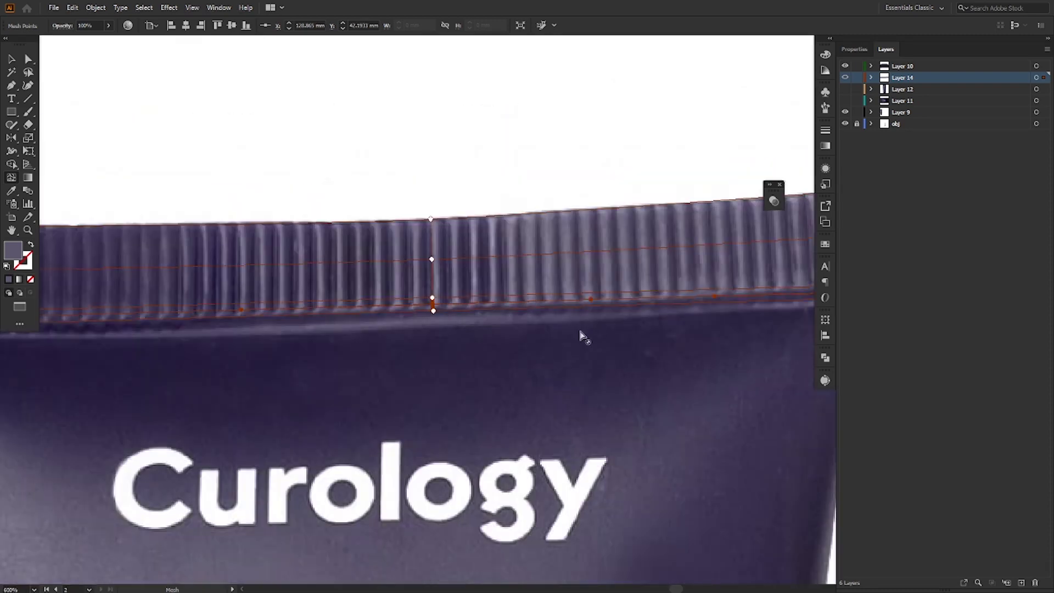
- Add two vertical mesh columns close to the seal's left edge and line up their points with that edge
drag(250, 376, 502, 360)
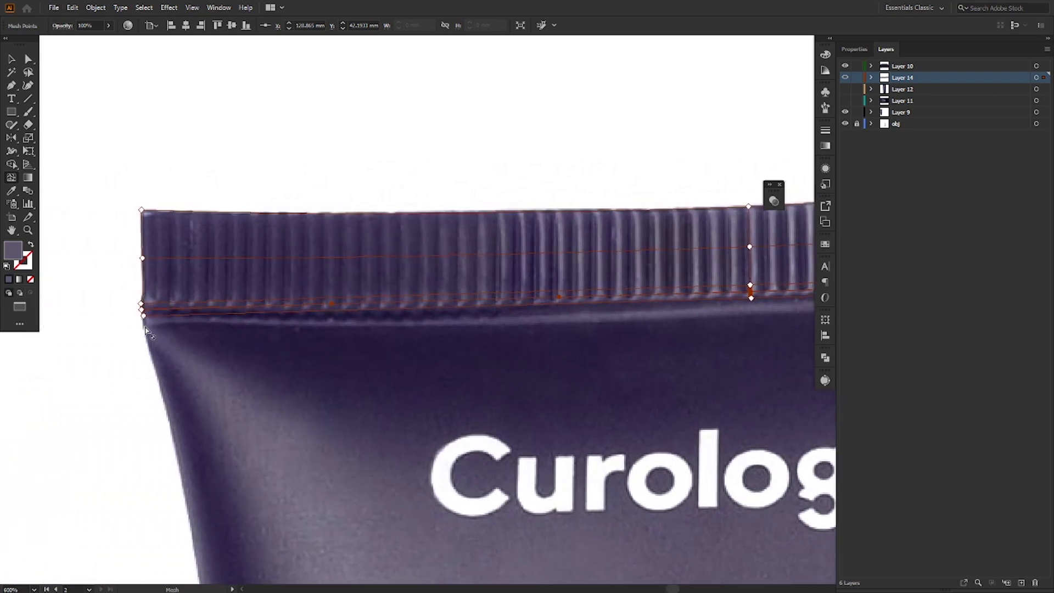
scroll(142, 317, up, 2)
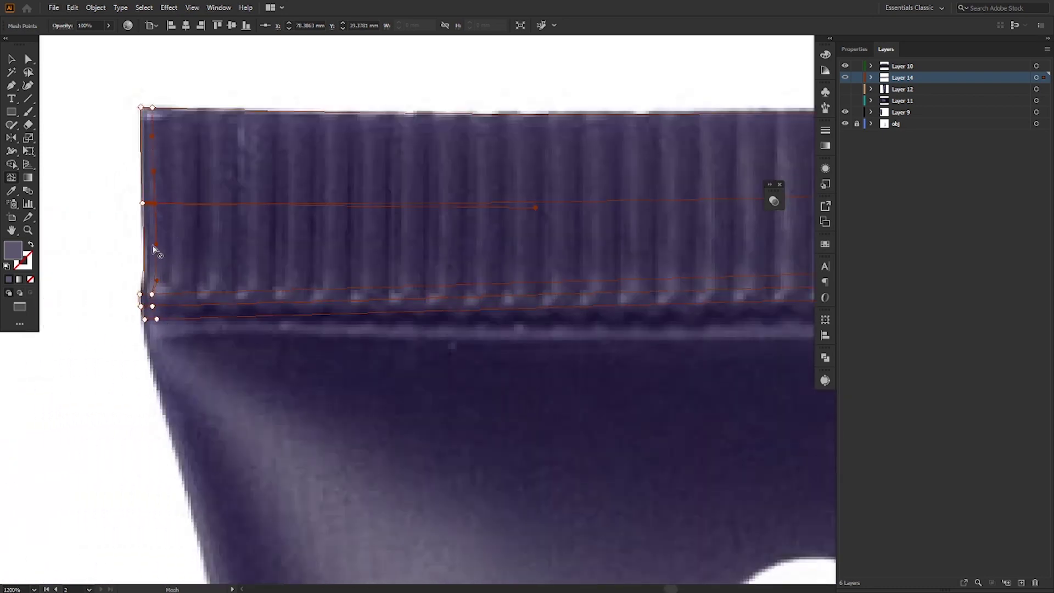
drag(156, 204, 151, 204)
click(169, 204)
click(170, 293)
drag(170, 307, 168, 318)
scroll(157, 267, down, 2)
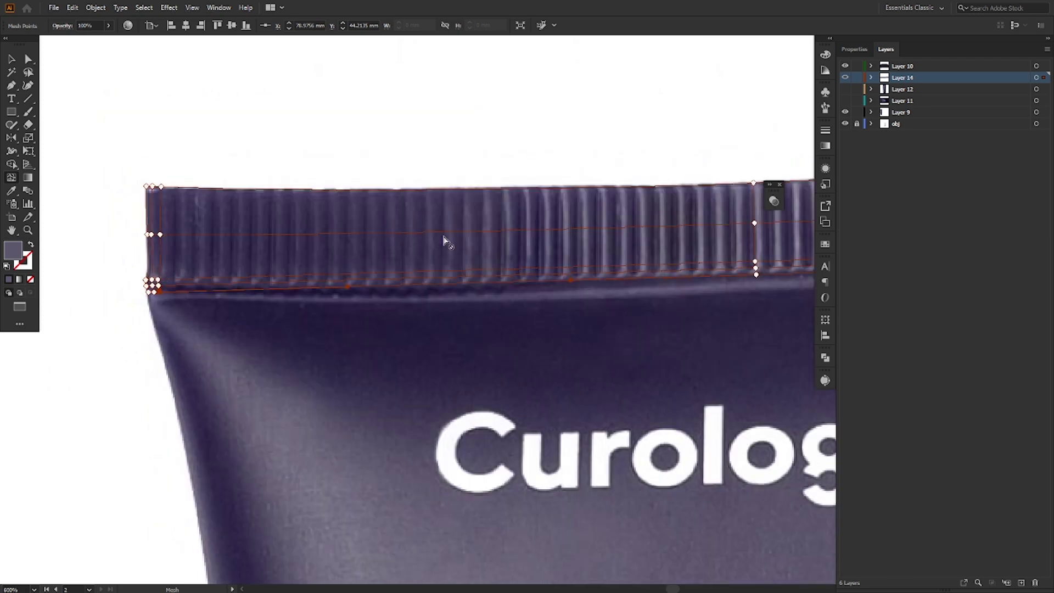
- Add a mesh column partway along each half of the seal and straighten the left one along a crimp ridge
drag(588, 236, 179, 257)
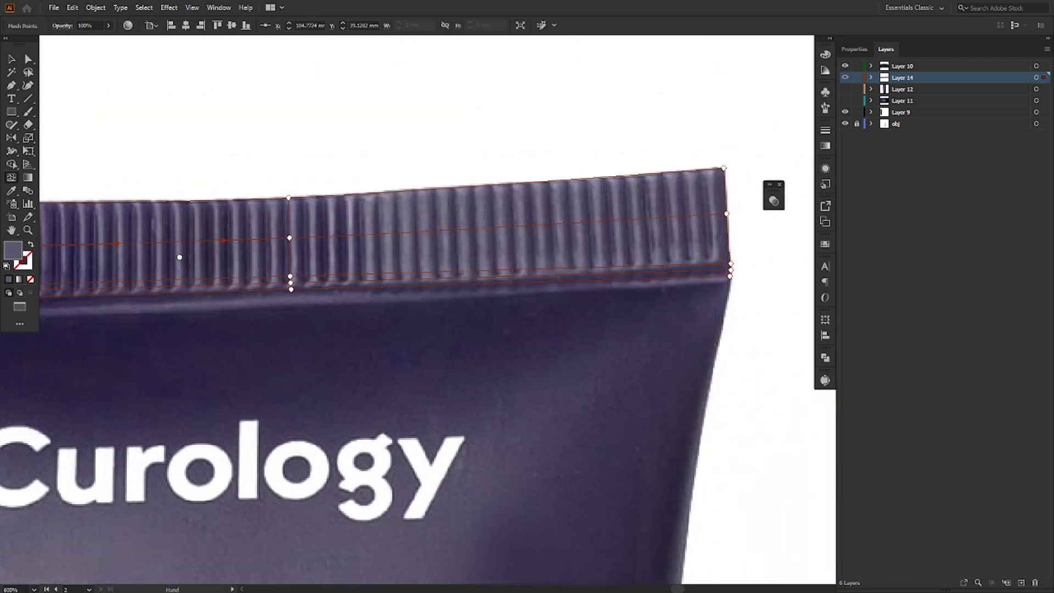
click(516, 228)
drag(419, 233, 740, 252)
scroll(299, 254, up, 2)
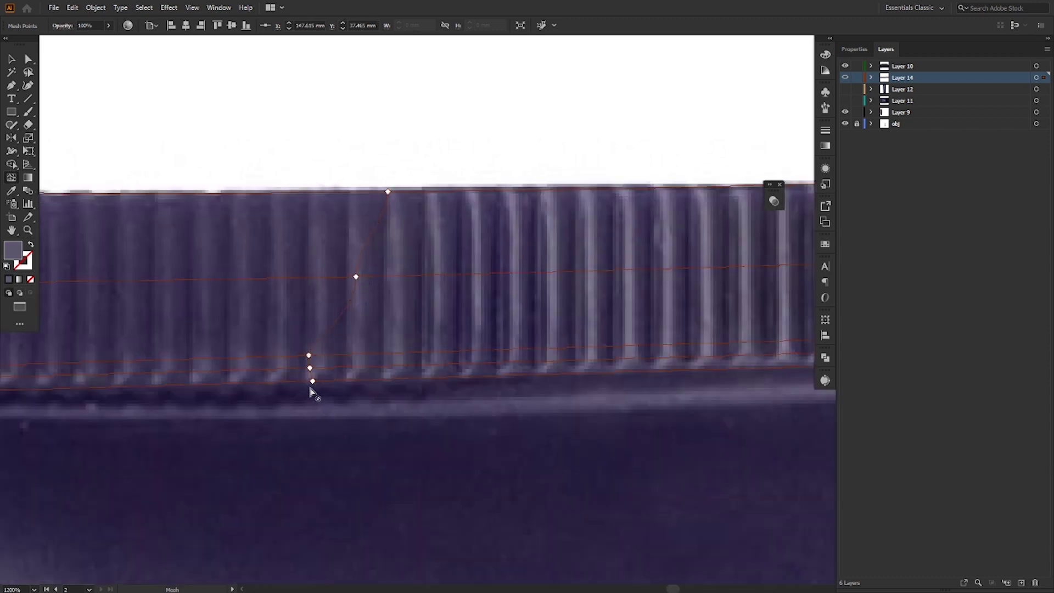
drag(312, 381, 303, 354)
drag(355, 276, 302, 279)
drag(302, 278, 303, 278)
drag(388, 193, 305, 193)
drag(302, 278, 303, 279)
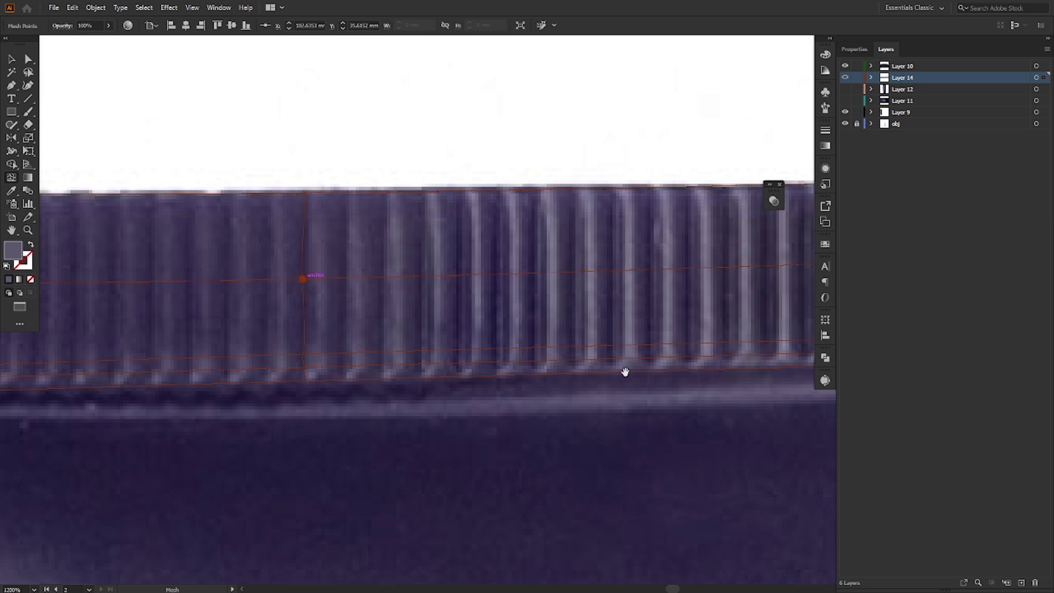
- Align the column in the seal's right half with the crimp by moving its middle and top points
drag(629, 333, 143, 325)
drag(433, 276, 24, 302)
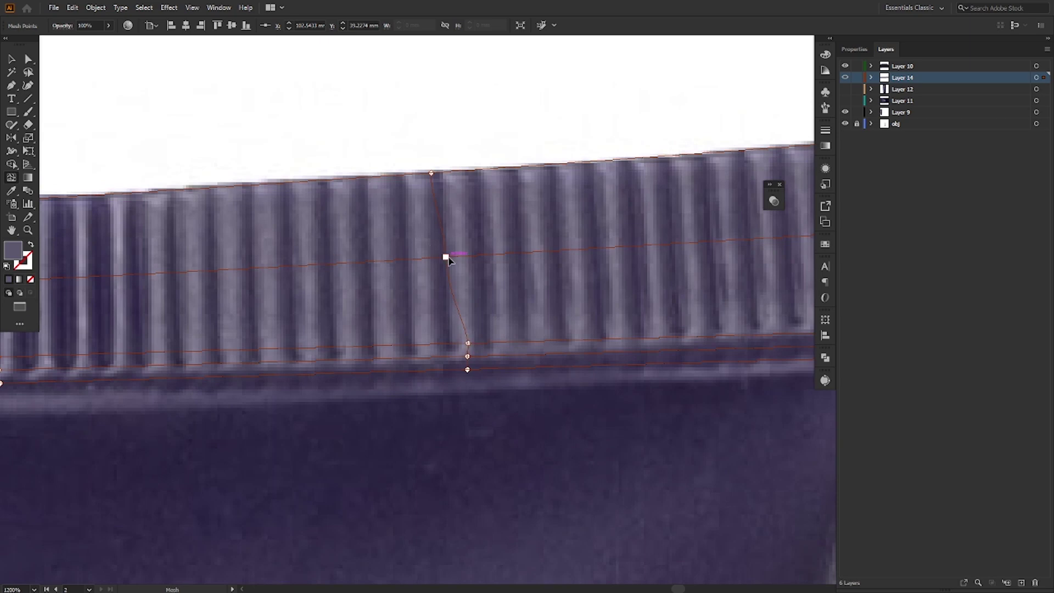
drag(448, 257, 459, 255)
drag(431, 172, 458, 170)
- Add a mesh column nearer the seal's right end and move its top and lower points to follow the ridge
scroll(519, 294, down, 2)
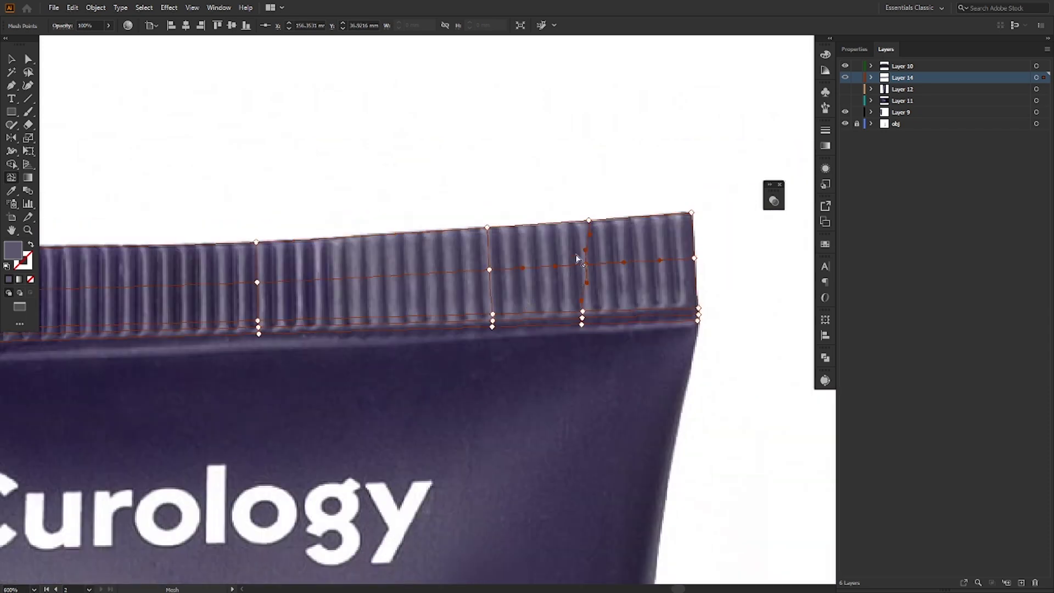
scroll(573, 253, up, 2)
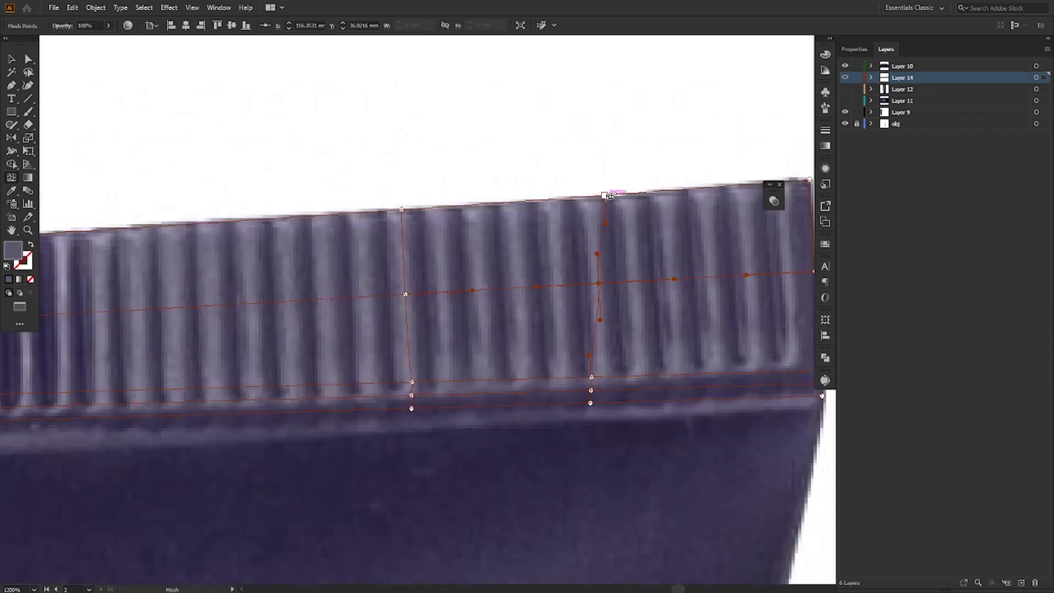
drag(606, 195, 591, 196)
drag(592, 377, 606, 407)
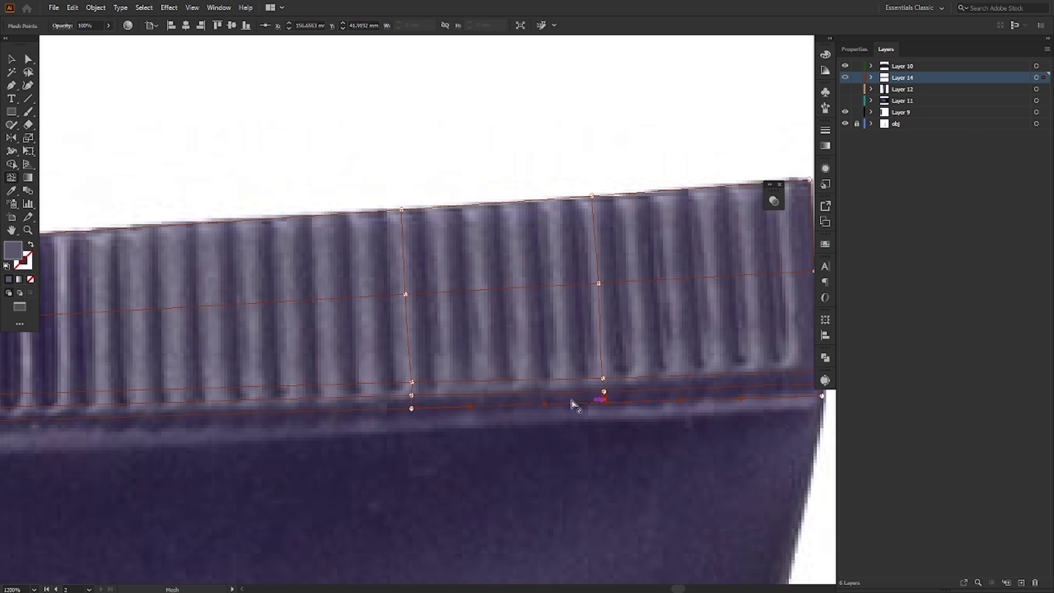
- Add one mesh column between the two right-hand columns and one near the seal's right edge, aligning both with the ridges
click(502, 381)
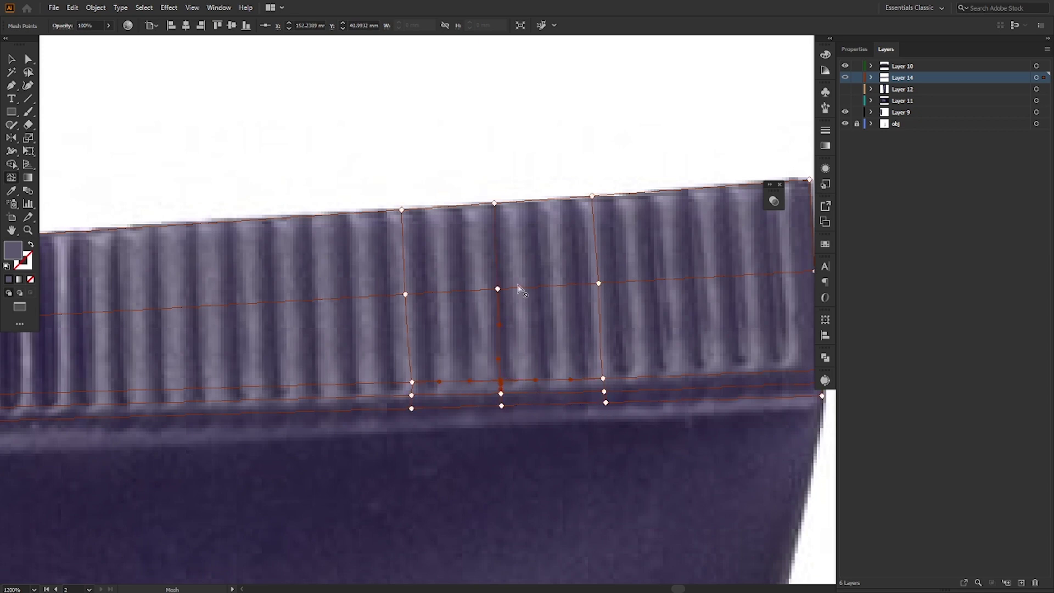
click(723, 278)
scroll(539, 325, down, 1)
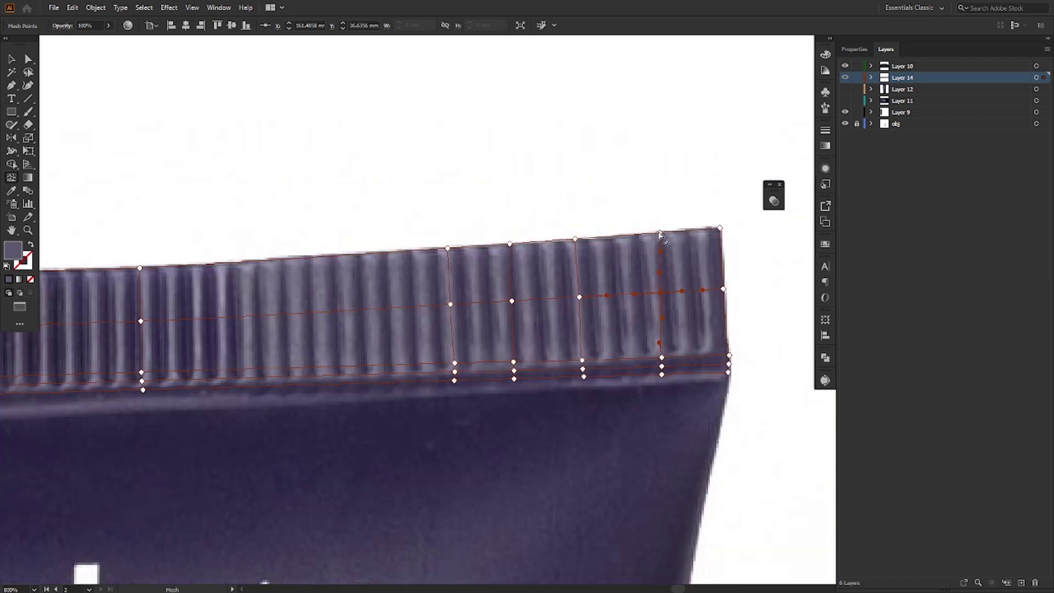
drag(660, 233, 650, 233)
drag(661, 292, 657, 291)
drag(513, 362, 514, 399)
scroll(519, 371, up, 3)
scroll(574, 414, down, 2)
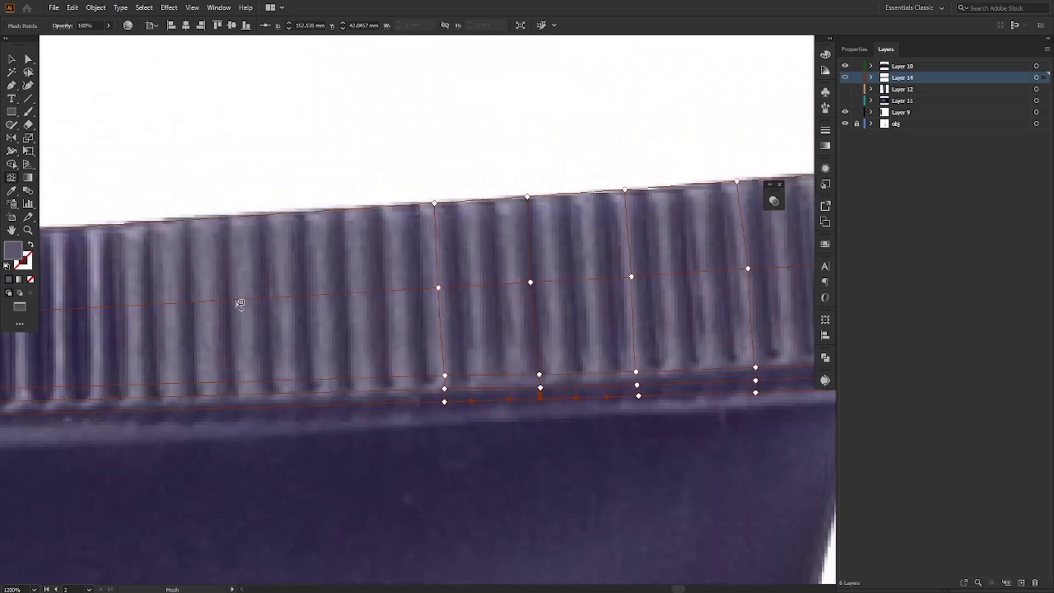
- Add a mesh column right of the seal's centre column and shift its top and lower points to run along the groove
drag(290, 323, 495, 289)
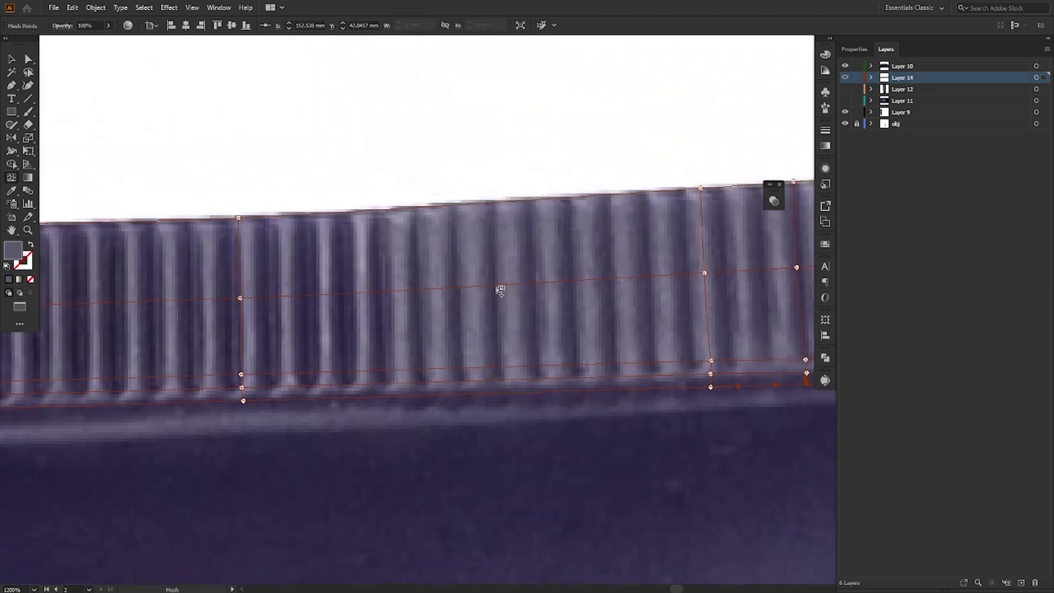
click(499, 290)
scroll(499, 252, up, 2)
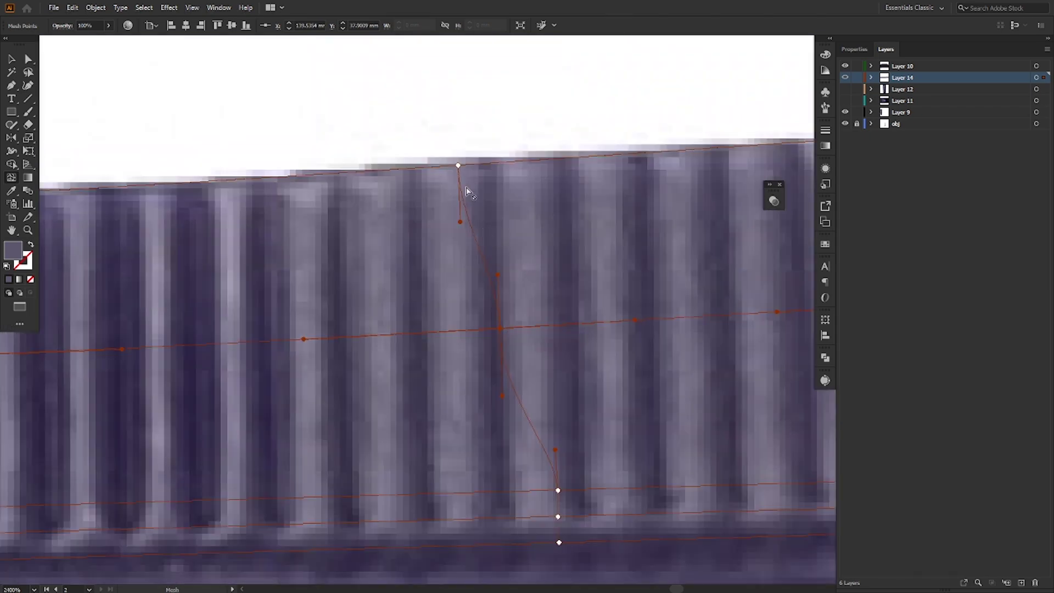
drag(460, 164, 490, 163)
drag(557, 489, 502, 492)
drag(558, 517, 501, 519)
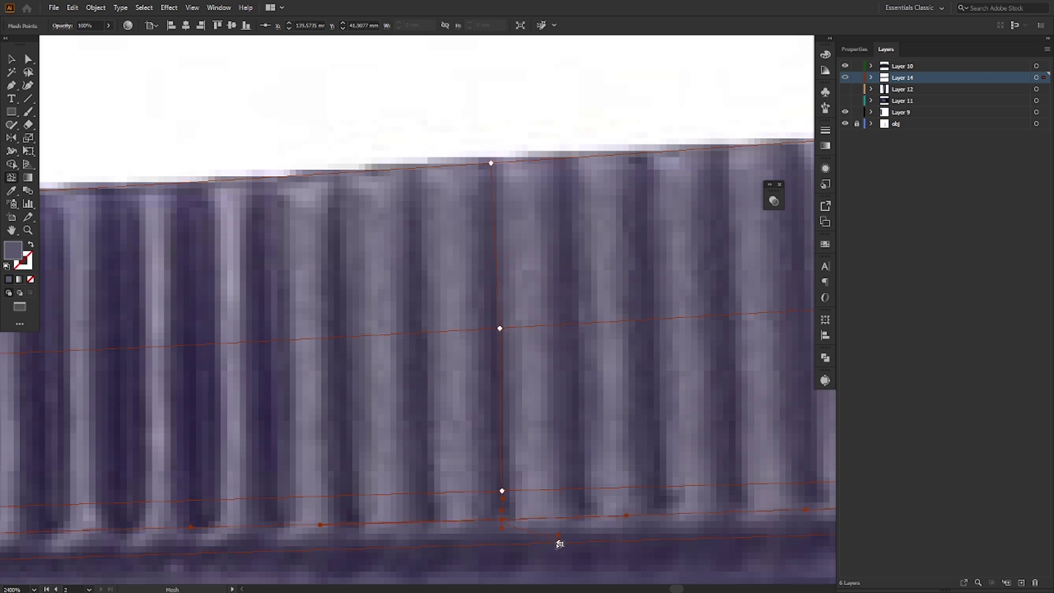
drag(558, 543, 497, 543)
- Subdivide the next section to the right with two more mesh columns and fit their points to the crimp lines
scroll(474, 509, down, 2)
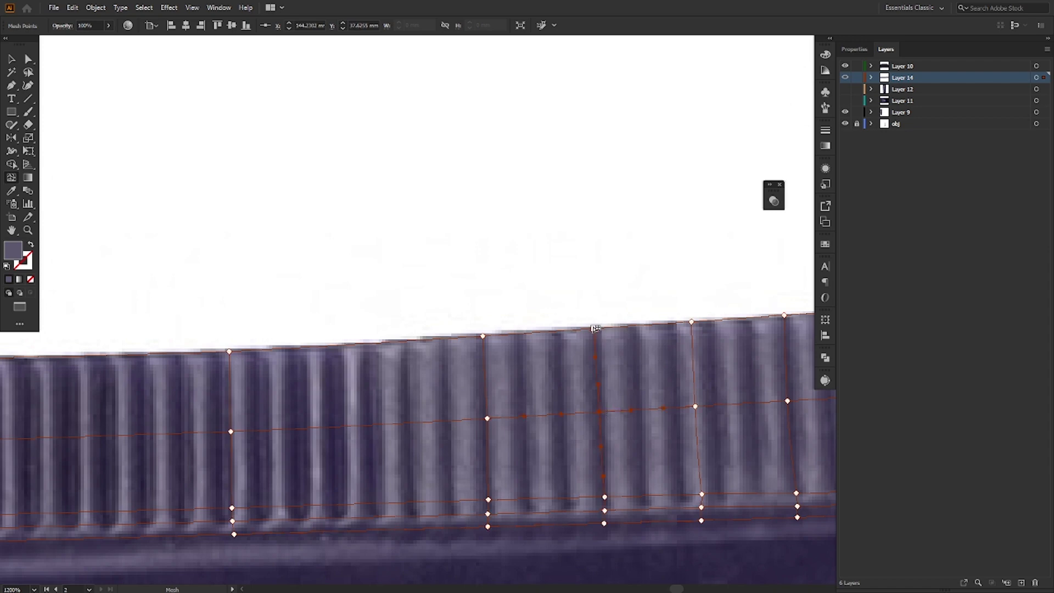
drag(595, 328, 599, 328)
click(599, 411)
click(661, 498)
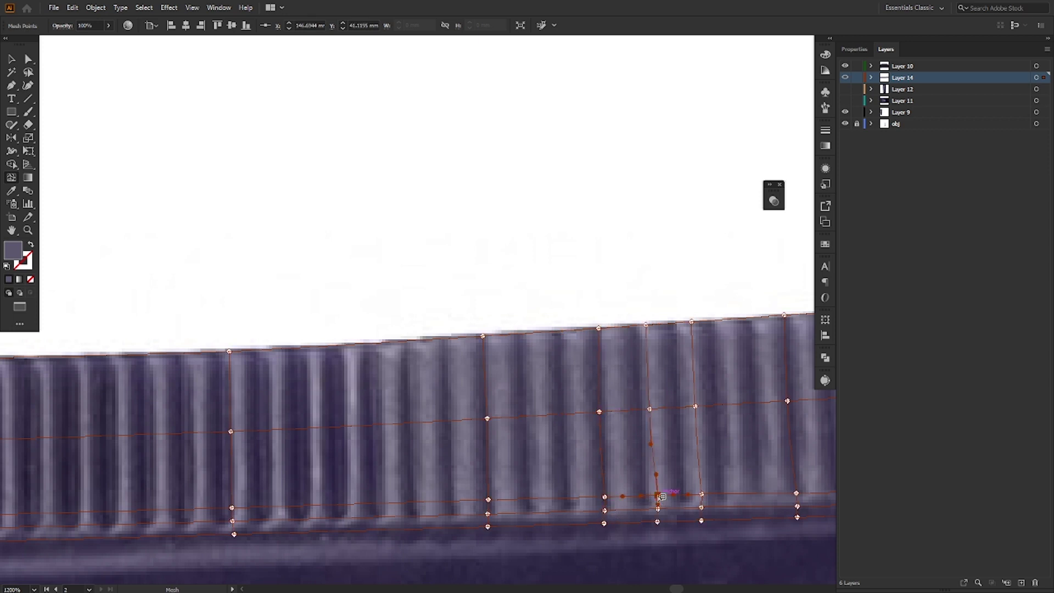
click(649, 410)
drag(649, 409, 653, 408)
drag(646, 325, 649, 325)
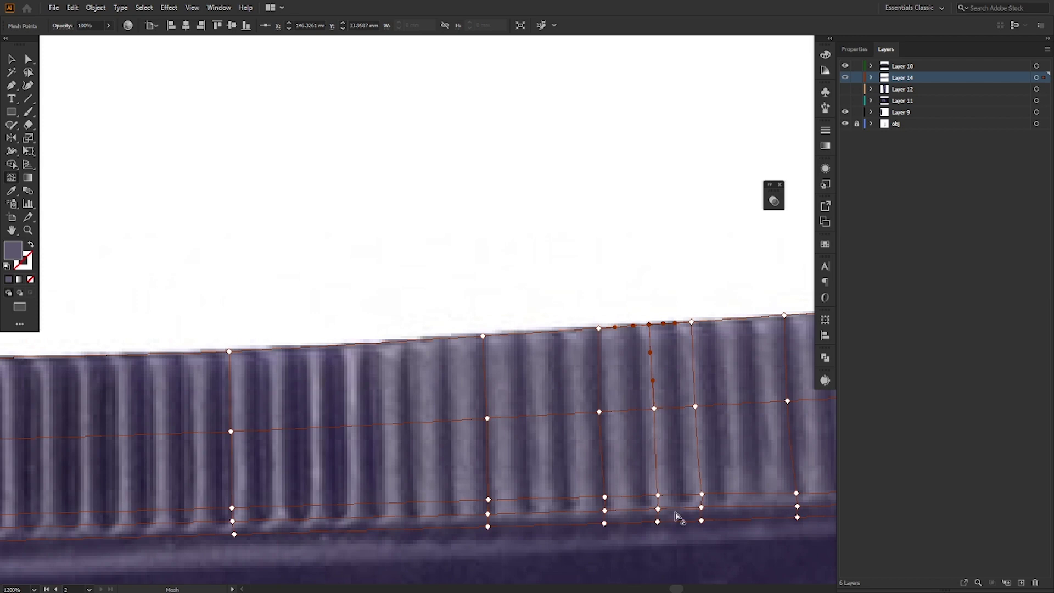
- Fill the right-hand sections of the seal with extra mesh columns on each ridge and groove along the middle row
click(635, 410)
click(618, 410)
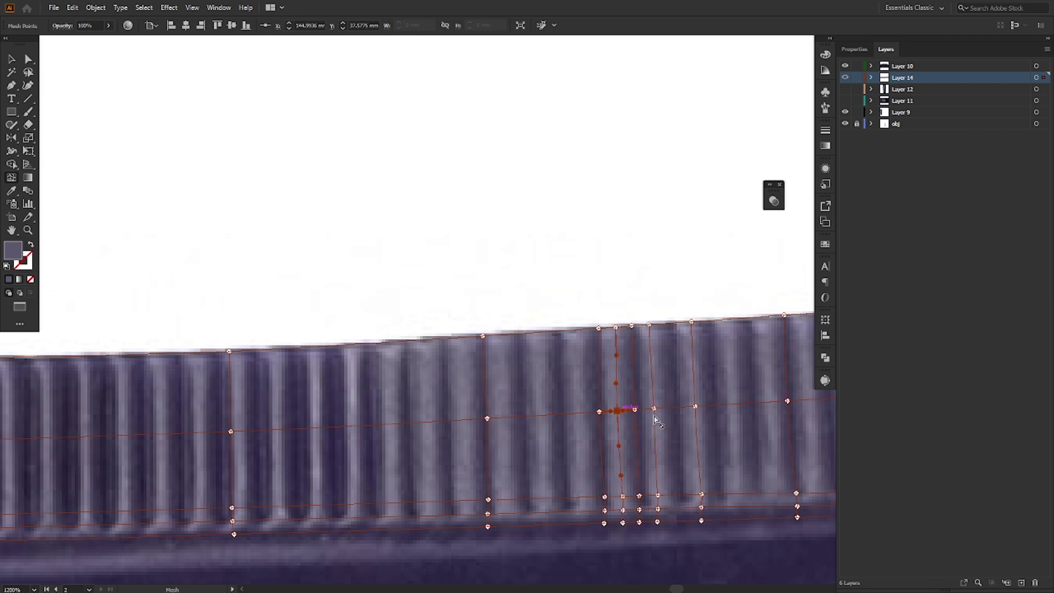
click(680, 409)
click(716, 406)
click(734, 404)
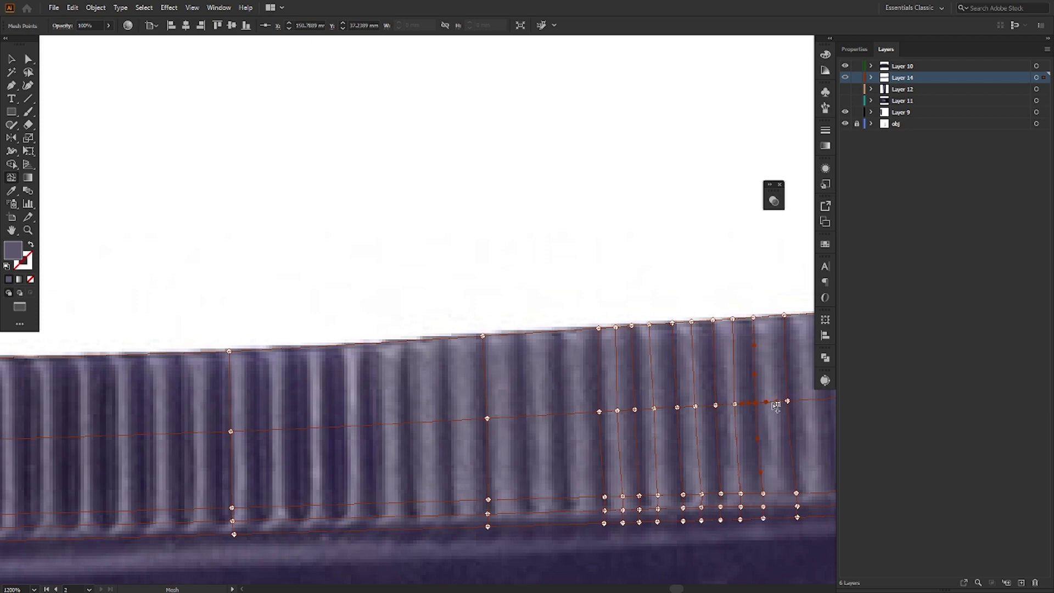
click(772, 403)
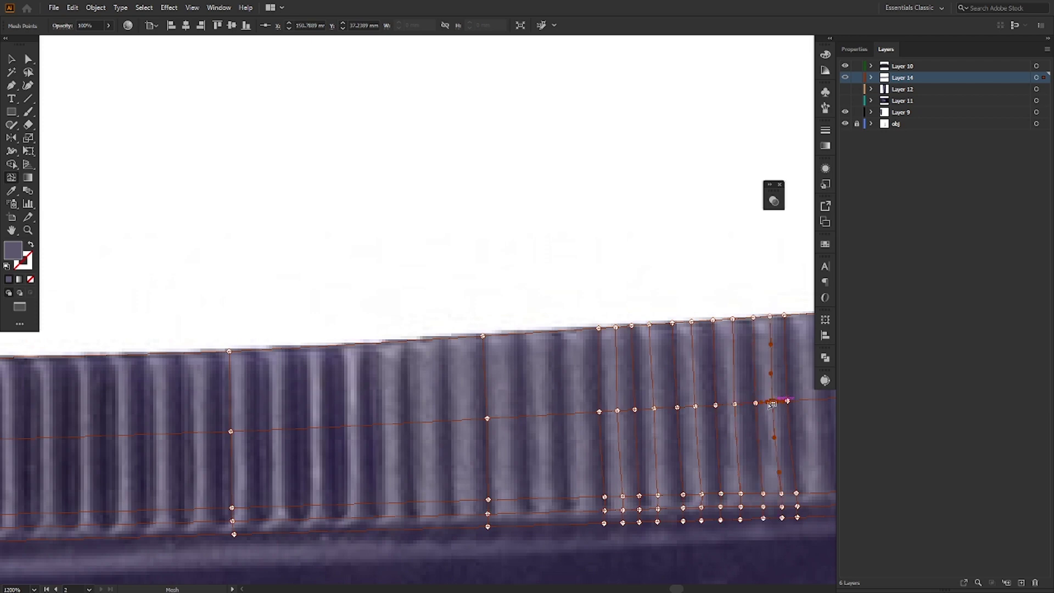
- Continue adding mesh columns leftward on each ridge and groove, ending just left of the column beside the centre section
click(580, 414)
click(560, 413)
click(542, 415)
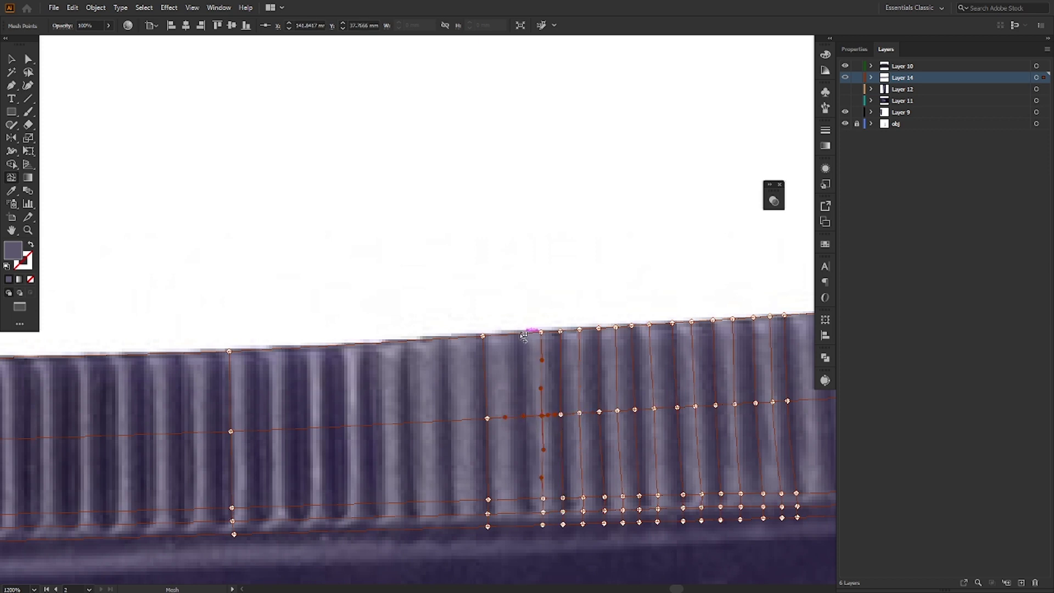
click(522, 333)
click(505, 418)
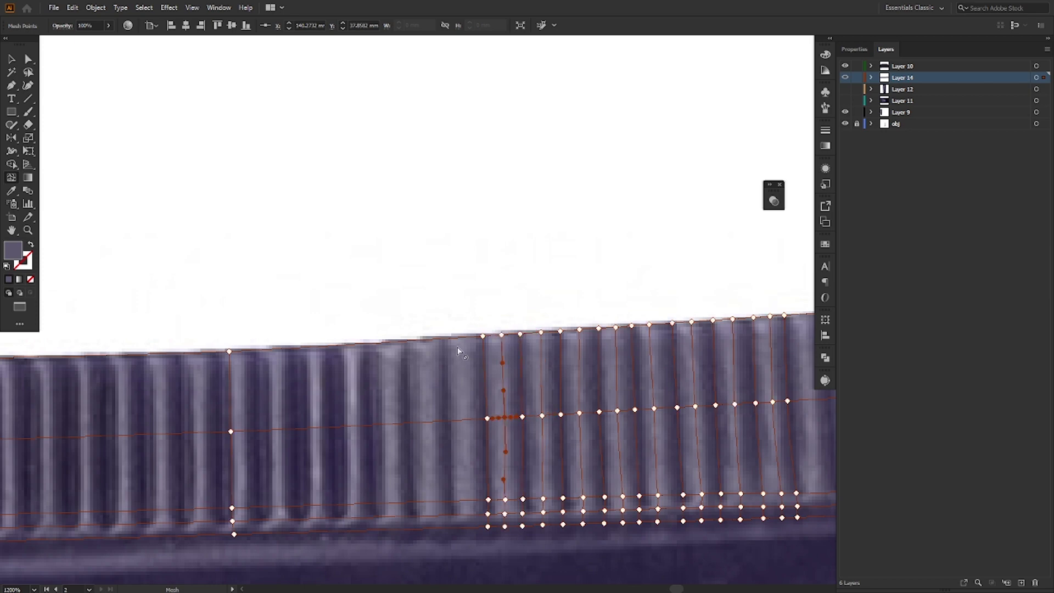
click(468, 340)
- Add a mesh column midway to the seal's centre column and move its points onto the groove between the ridges
click(353, 346)
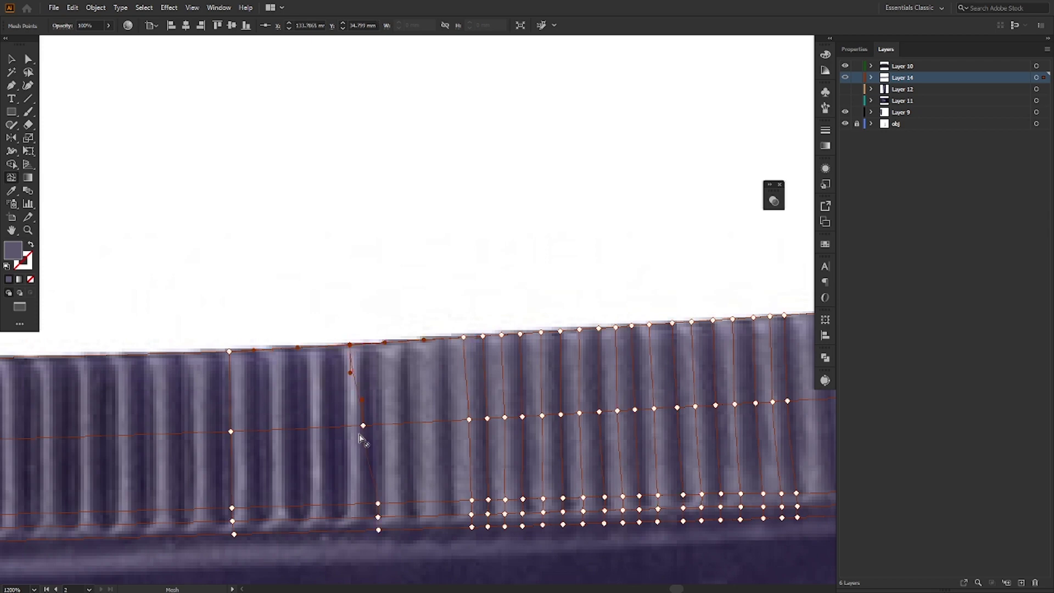
scroll(378, 519, up, 1)
scroll(377, 518, up, 1)
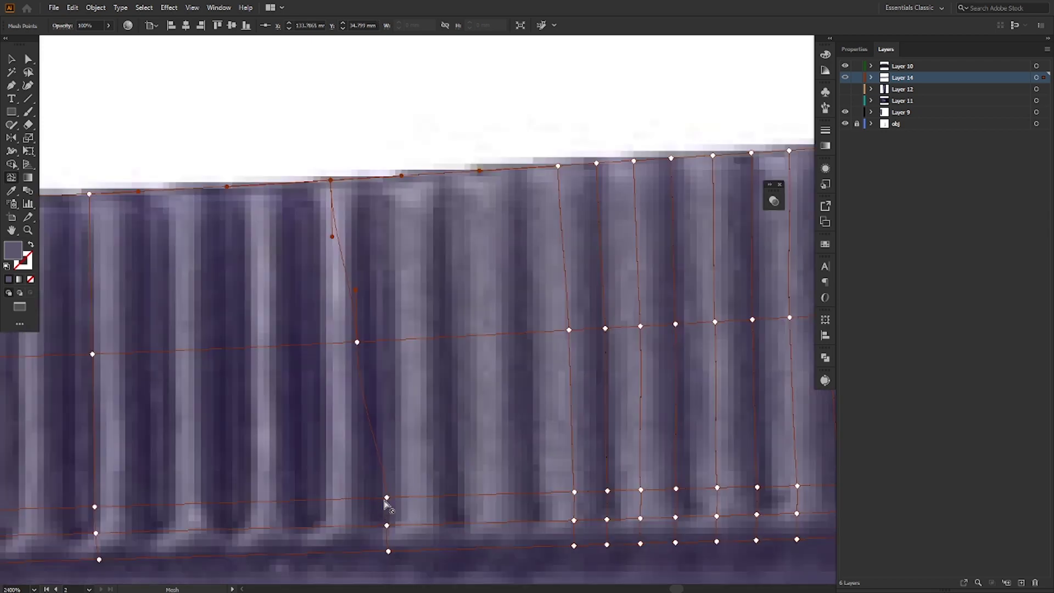
click(386, 499)
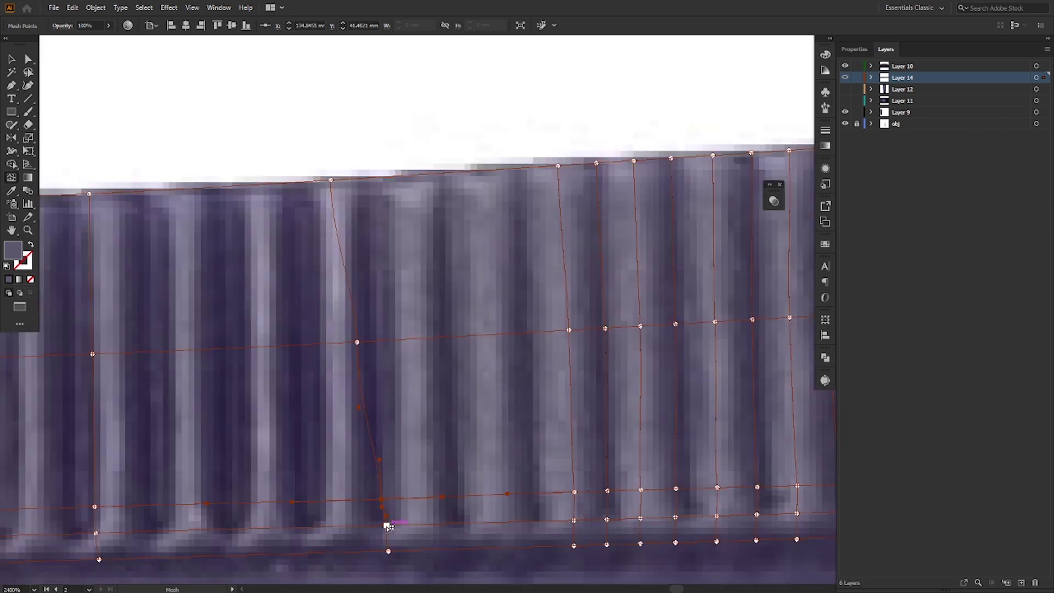
drag(386, 526, 382, 552)
drag(357, 341, 376, 341)
drag(331, 180, 371, 176)
scroll(490, 344, down, 1)
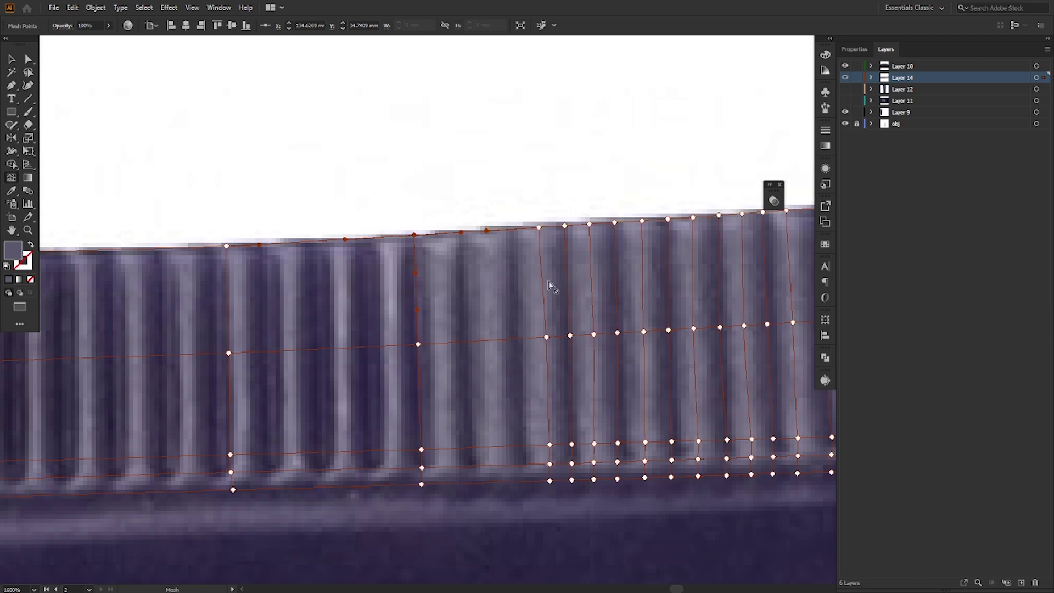
- Nudge the top point of the leftmost dense column and add four mesh columns between it and the midway column
click(540, 227)
drag(542, 228, 543, 229)
click(493, 340)
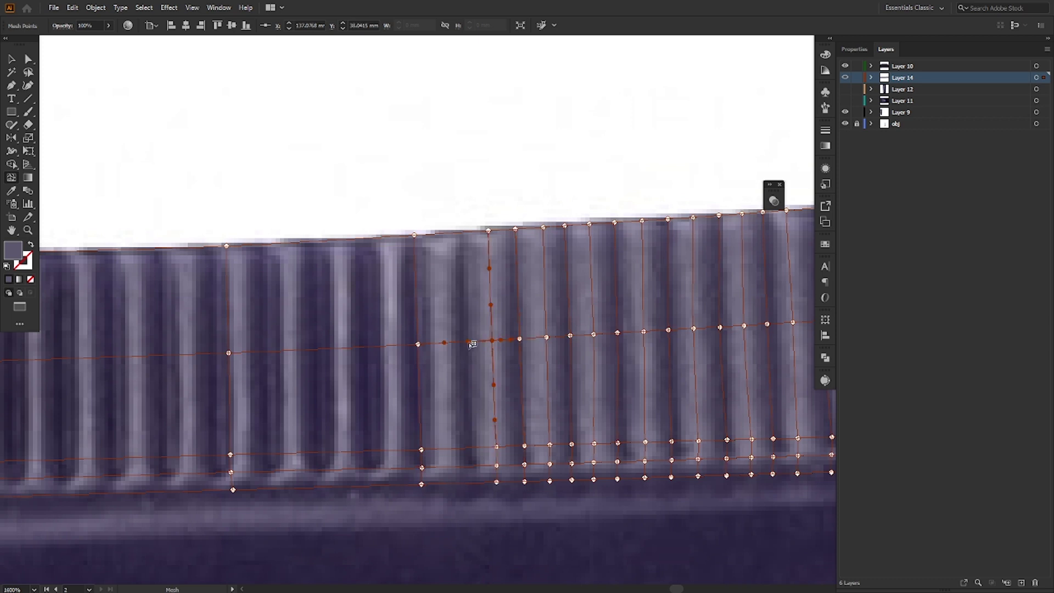
click(465, 342)
click(442, 344)
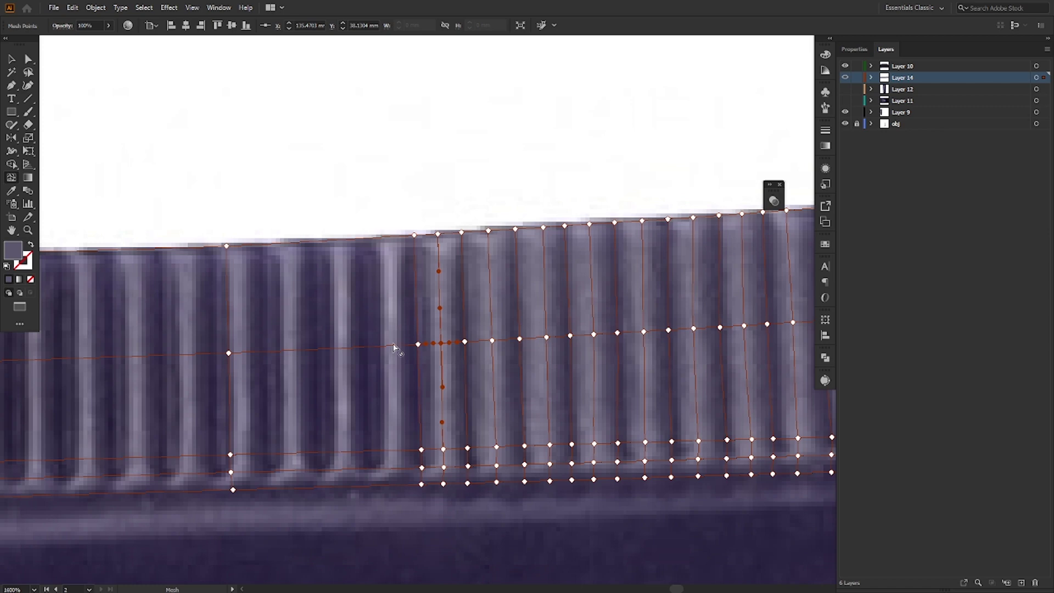
- Add a mesh column on the bright ridge just left of the dense columns and align its top and lower points with the ridge
click(393, 349)
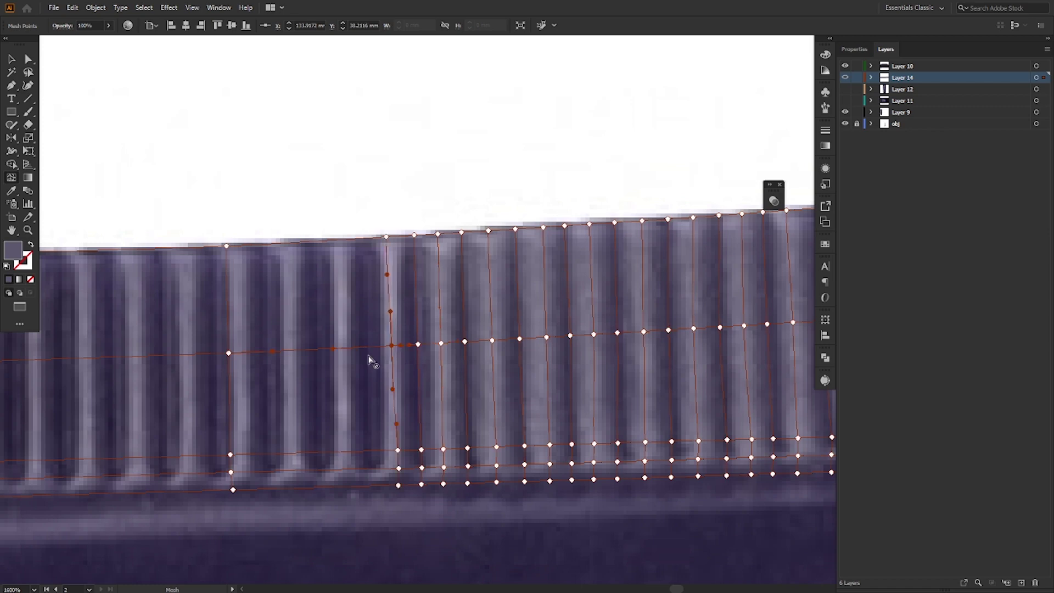
click(386, 237)
drag(389, 238, 390, 236)
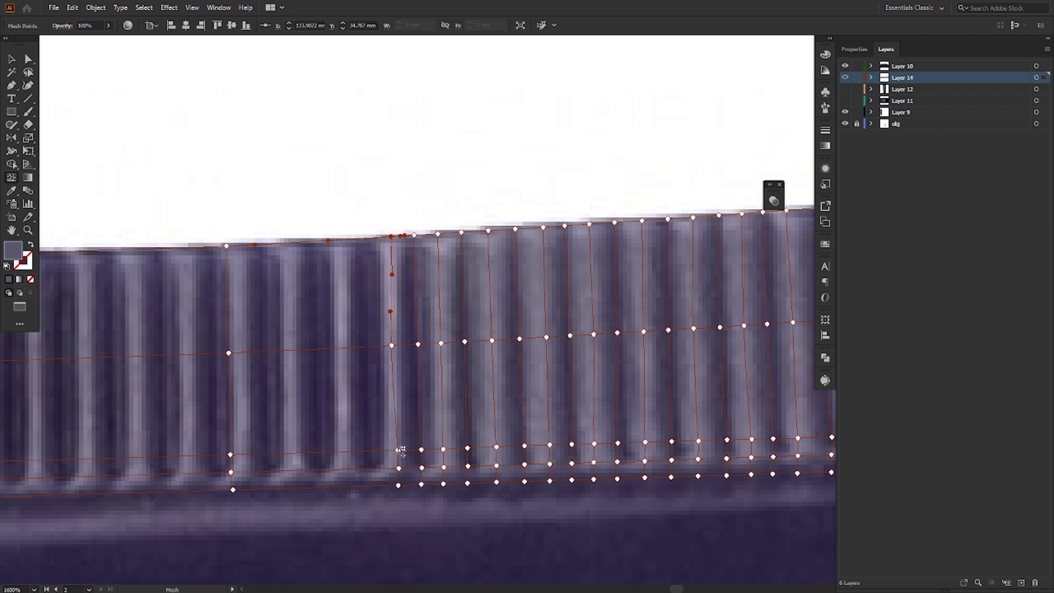
drag(398, 451, 393, 485)
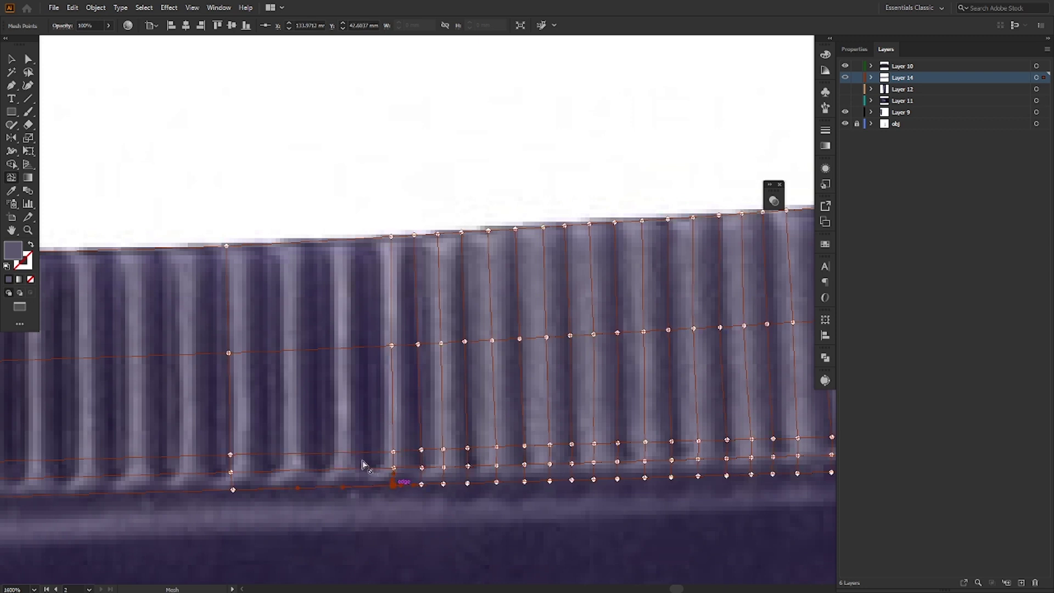
- Add mesh columns on the next groove and ridge to the left and move their points to follow the crimp lines
click(364, 347)
drag(363, 240, 367, 240)
drag(364, 348, 368, 348)
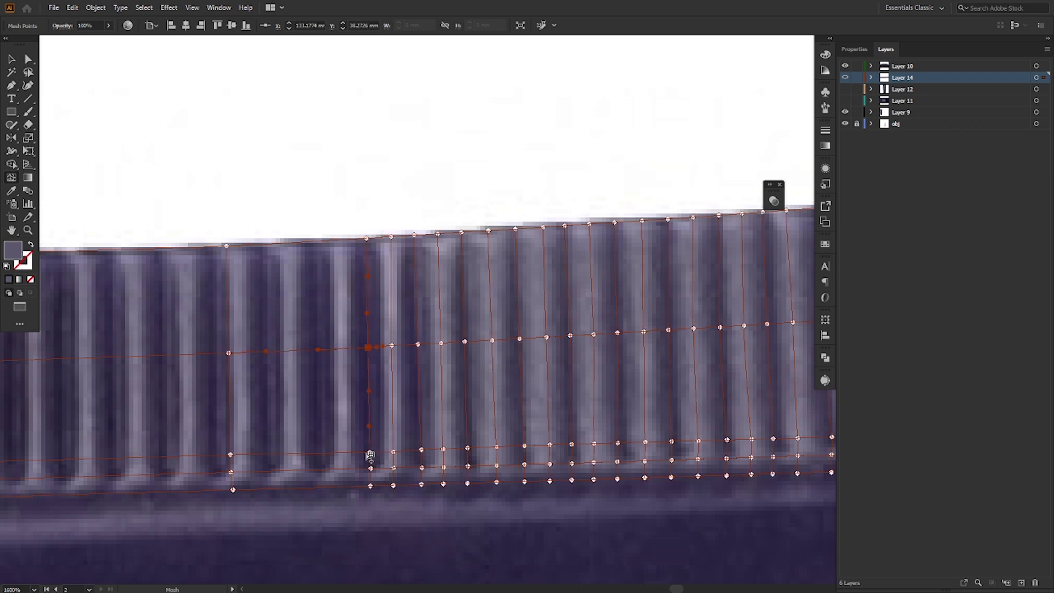
click(342, 349)
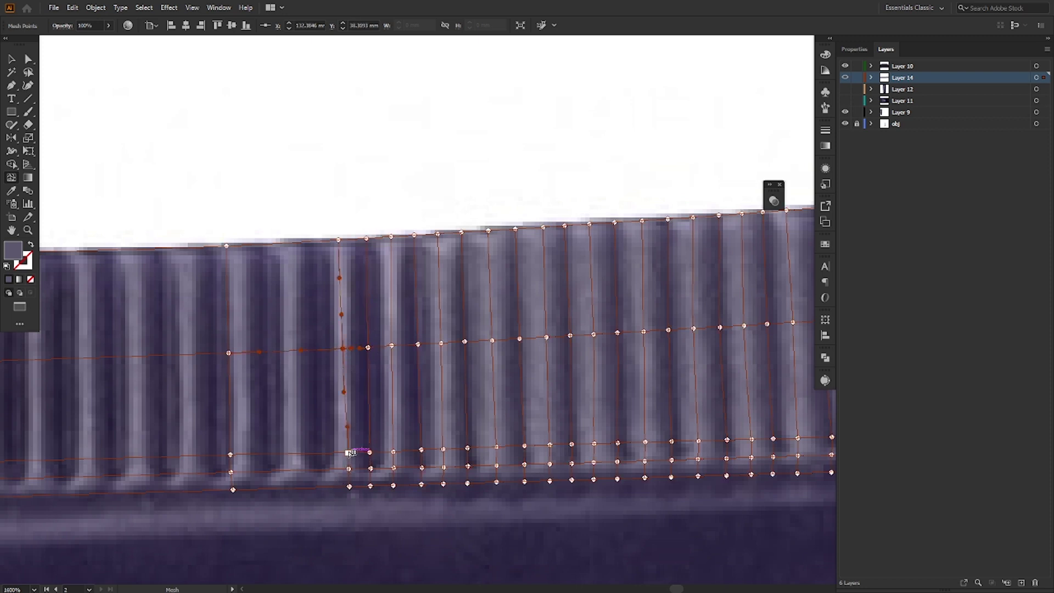
drag(348, 453, 342, 487)
- Add a straightened mesh column along the following ridge to the left and another in the groove it leaves open
click(294, 353)
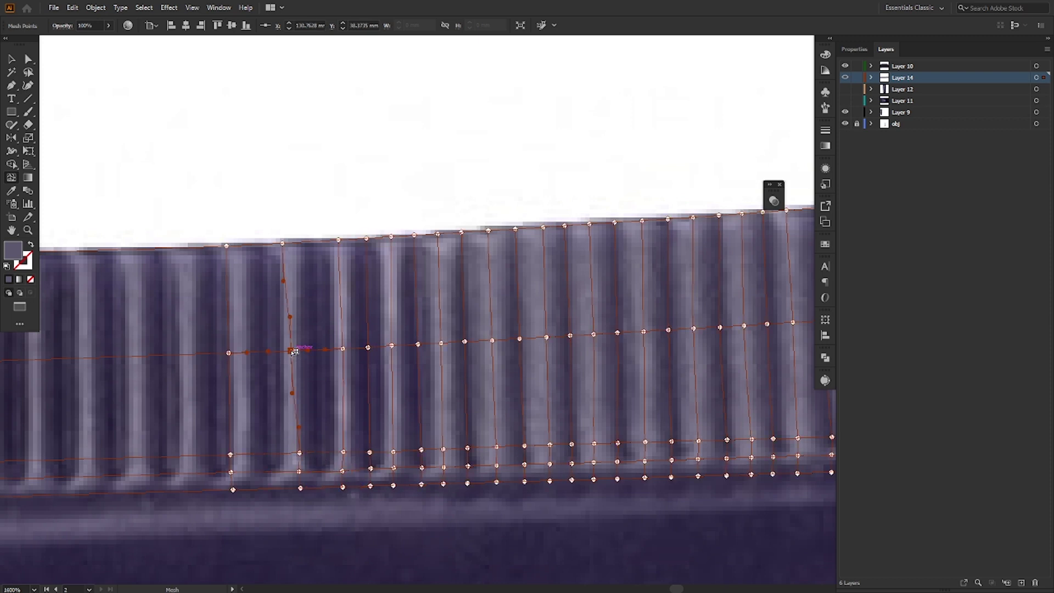
drag(300, 454, 291, 487)
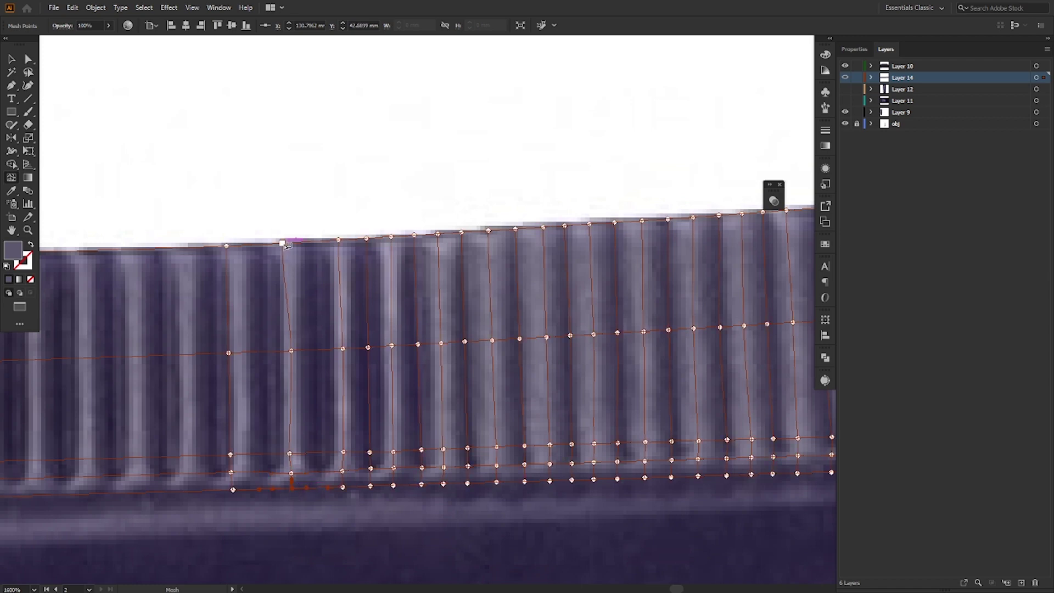
drag(283, 243, 290, 244)
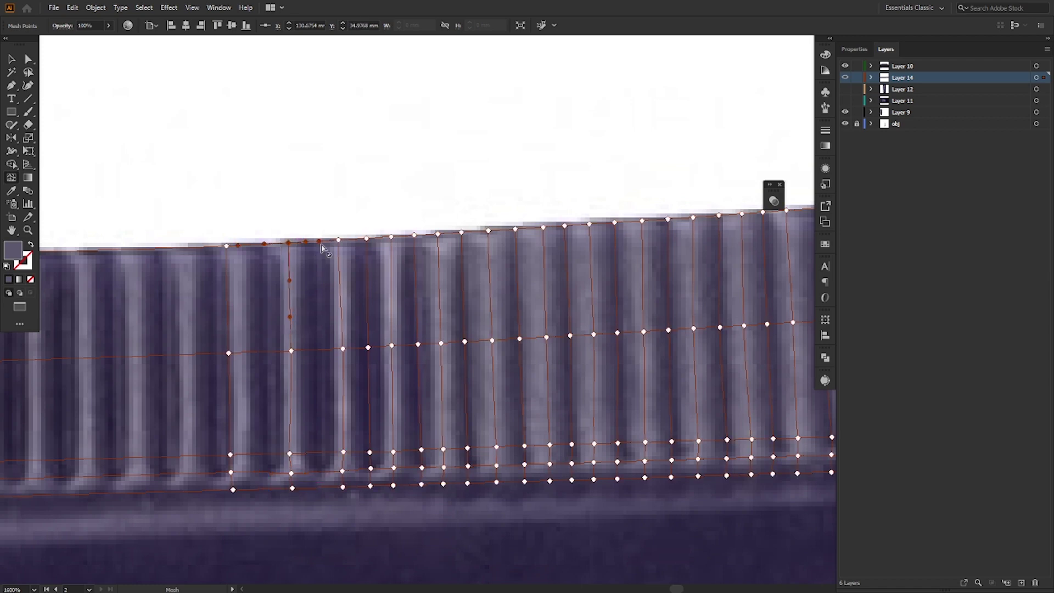
click(318, 351)
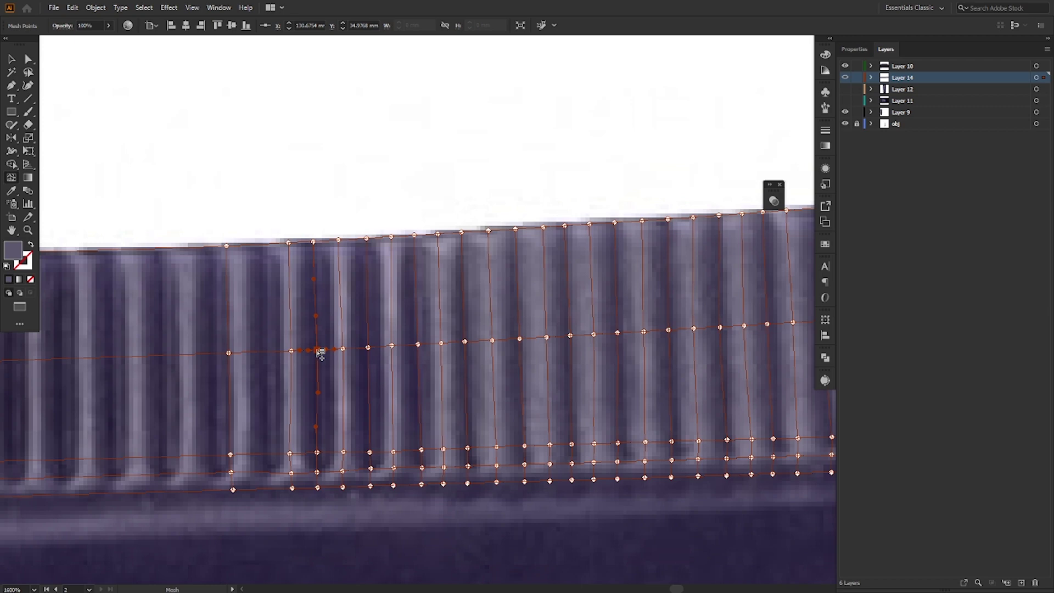
- Add three mesh columns in the remaining gap beside the midway column and shift the top point of the leftmost new one onto its ridge
click(266, 351)
scroll(211, 350, up, 1)
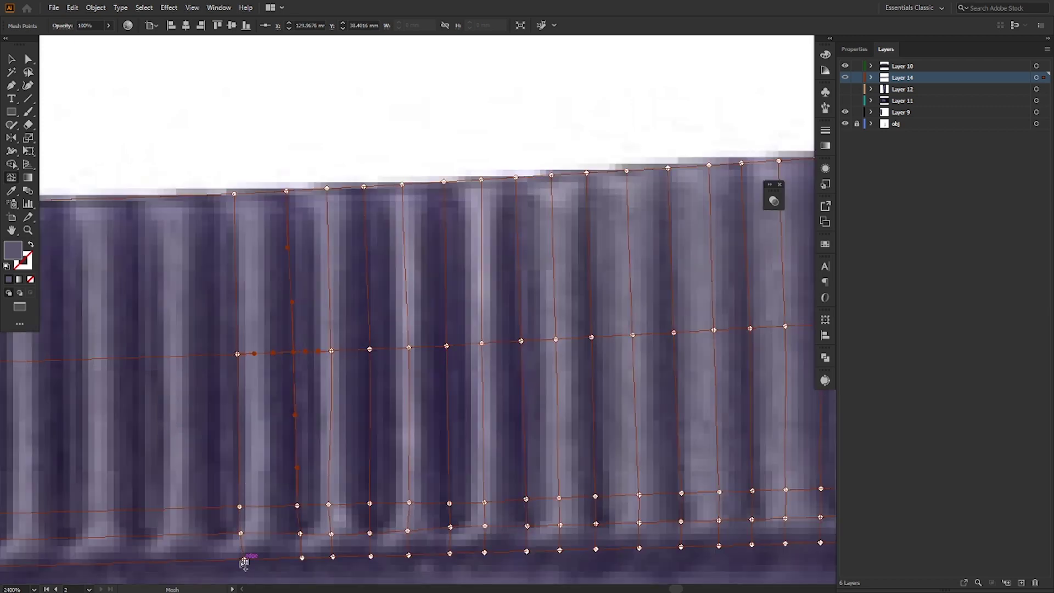
click(253, 506)
click(275, 505)
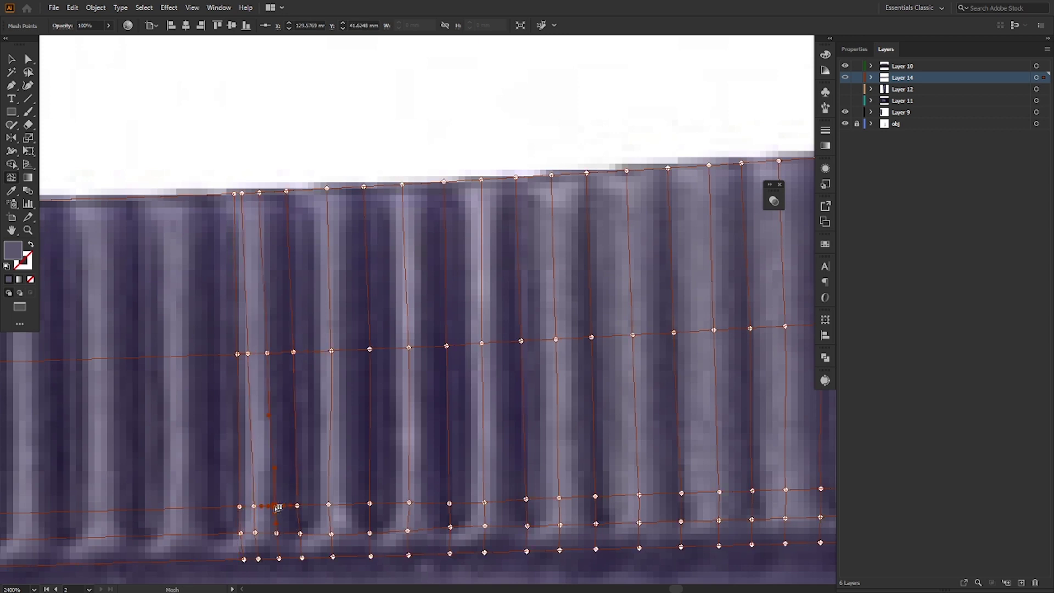
key(space)
drag(211, 357, 322, 355)
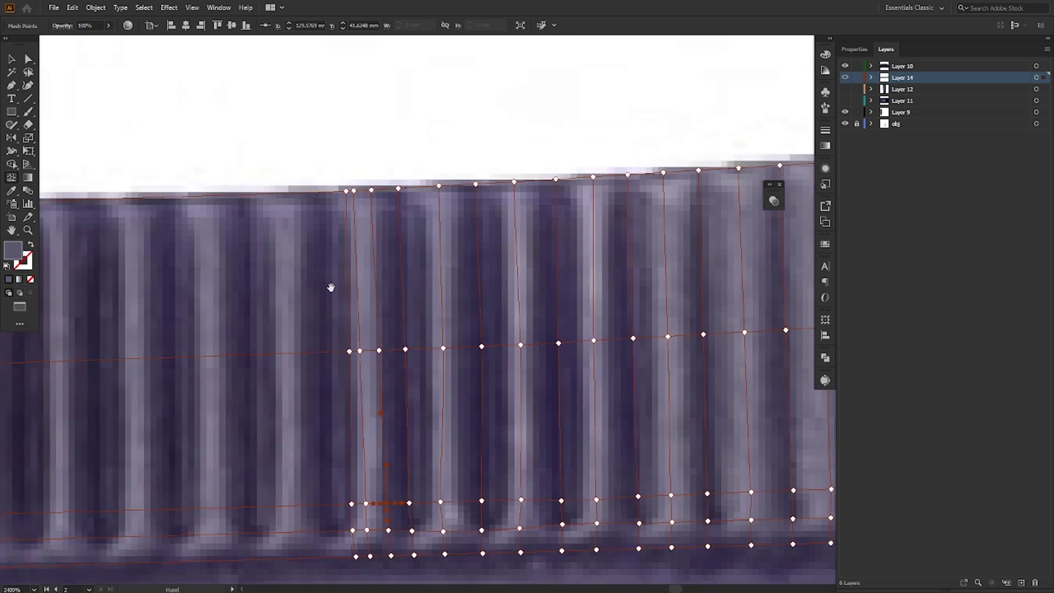
click(358, 189)
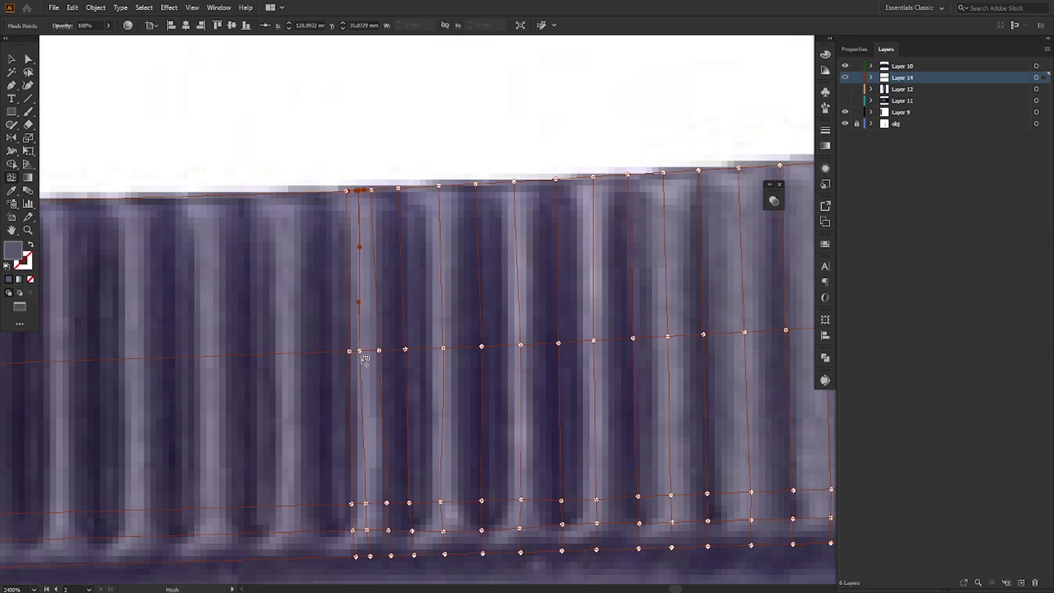
- Add a mesh column midway across the wide empty section further left and move its top and lower points onto the groove
drag(347, 437, 403, 404)
scroll(418, 382, down, 2)
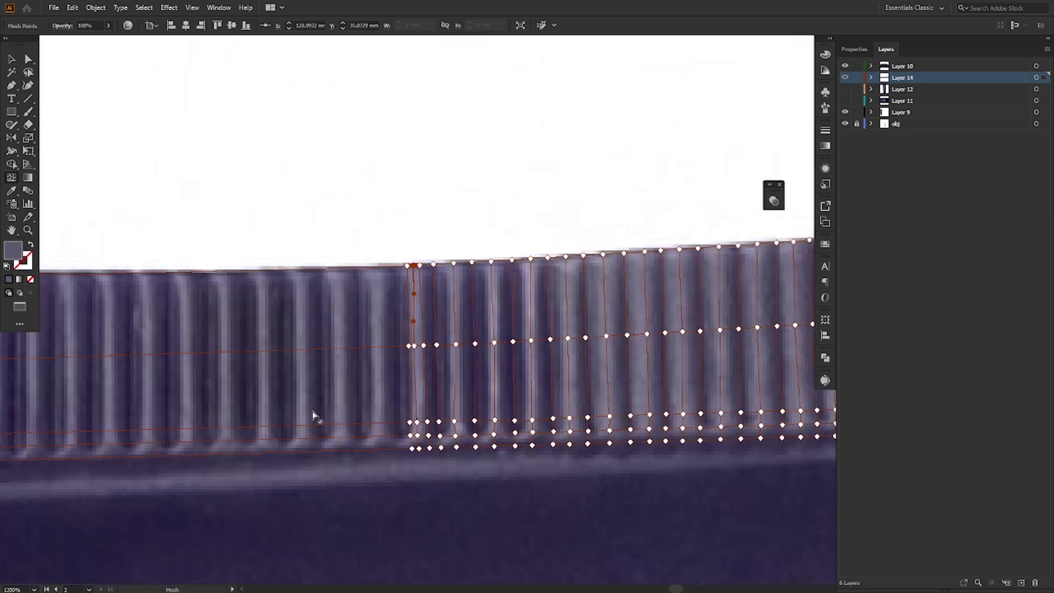
key(space)
drag(334, 409, 551, 378)
scroll(551, 379, down, 1)
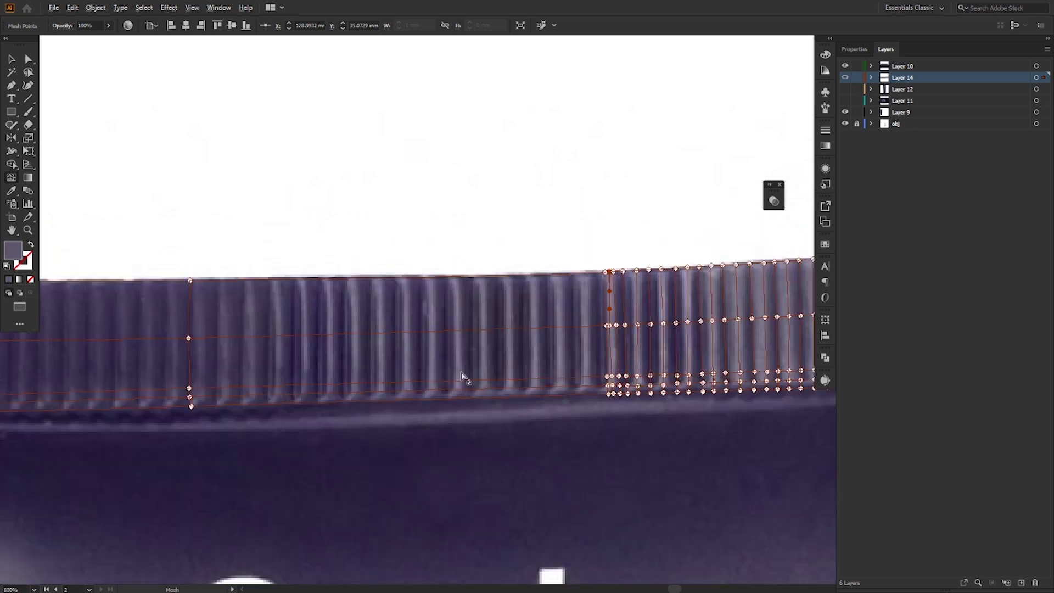
click(402, 334)
scroll(404, 335, up, 2)
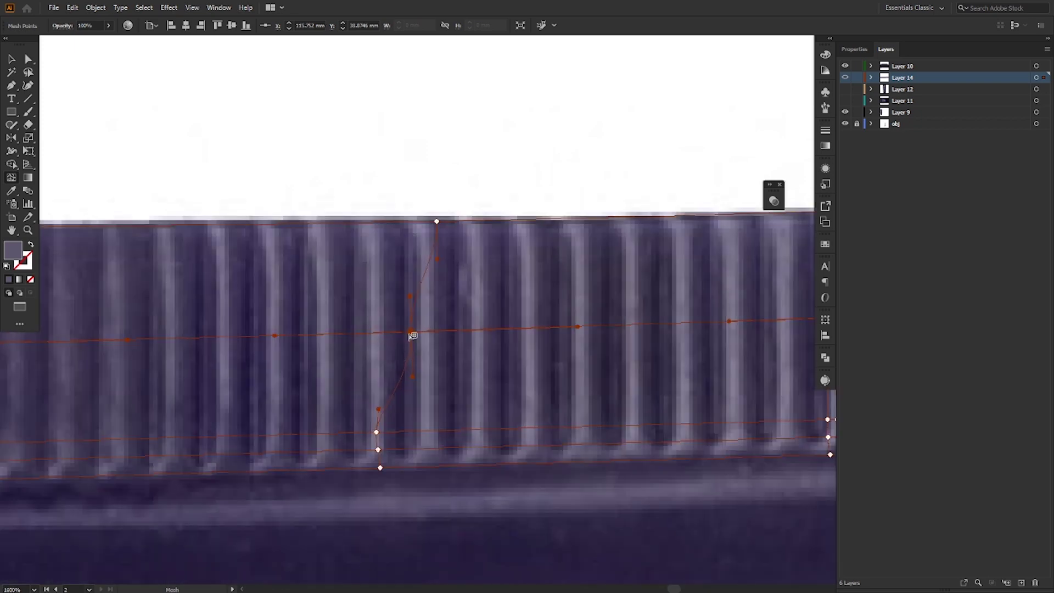
drag(437, 221, 404, 223)
drag(378, 433, 394, 454)
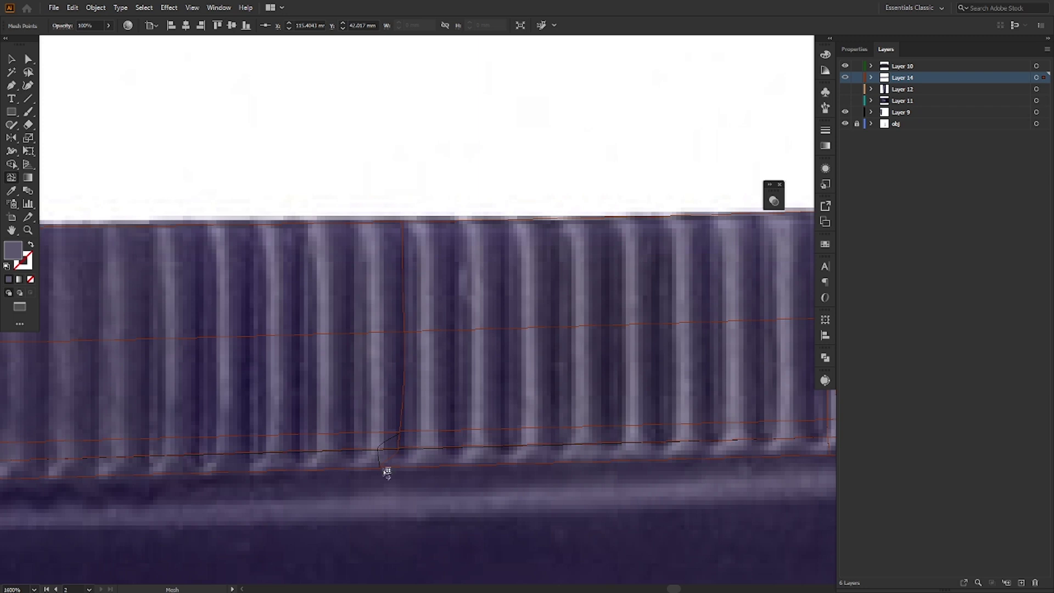
drag(379, 467, 399, 467)
- Add a mesh column midway in each adjoining empty section and align the right-hand column's points with its groove
scroll(488, 467, down, 2)
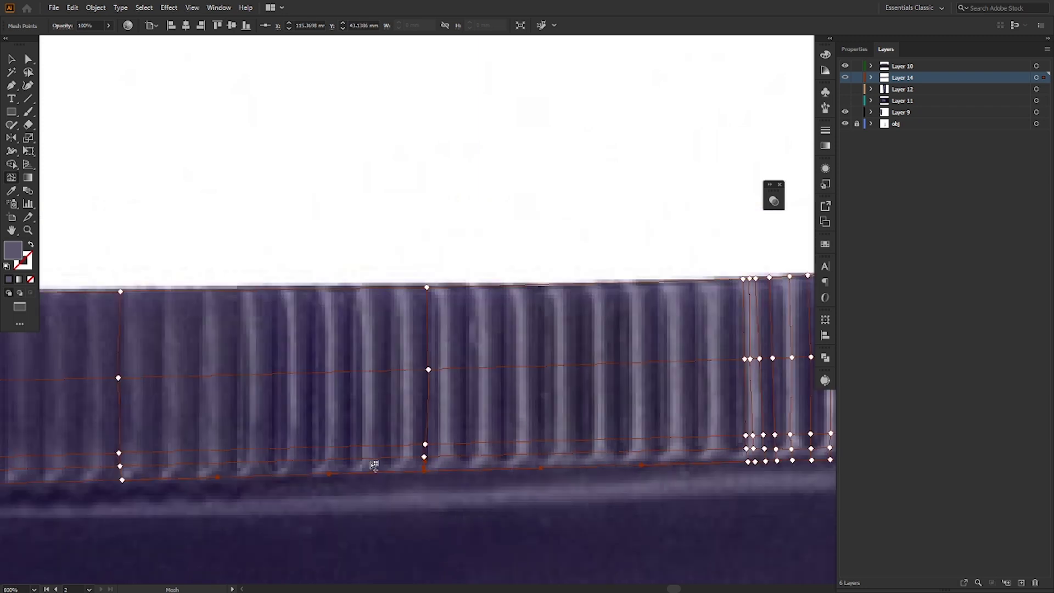
drag(271, 456, 354, 430)
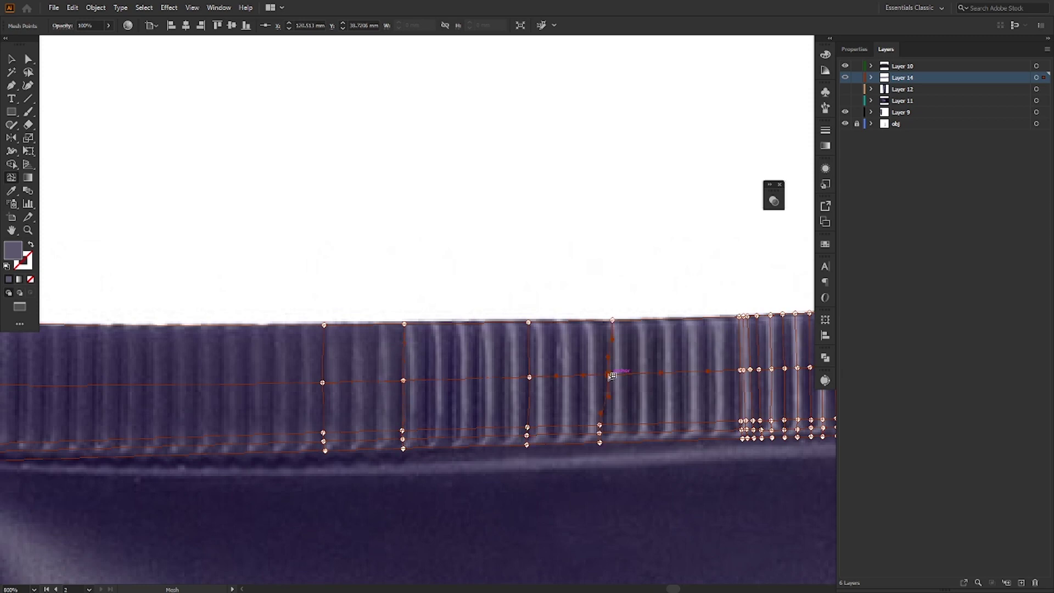
scroll(611, 413, up, 1)
drag(615, 226, 604, 228)
click(590, 438)
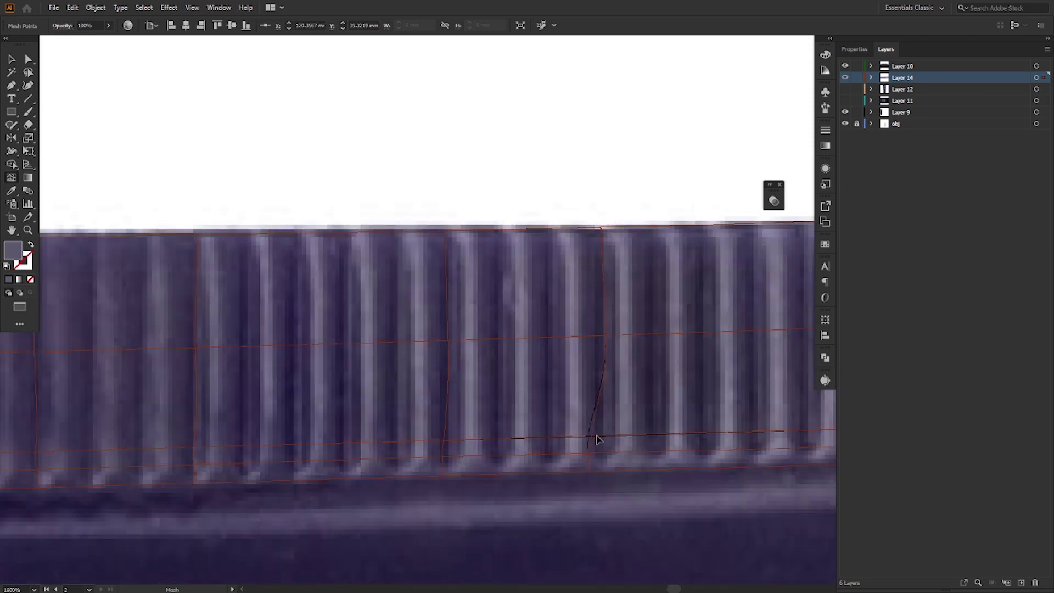
drag(599, 442, 602, 471)
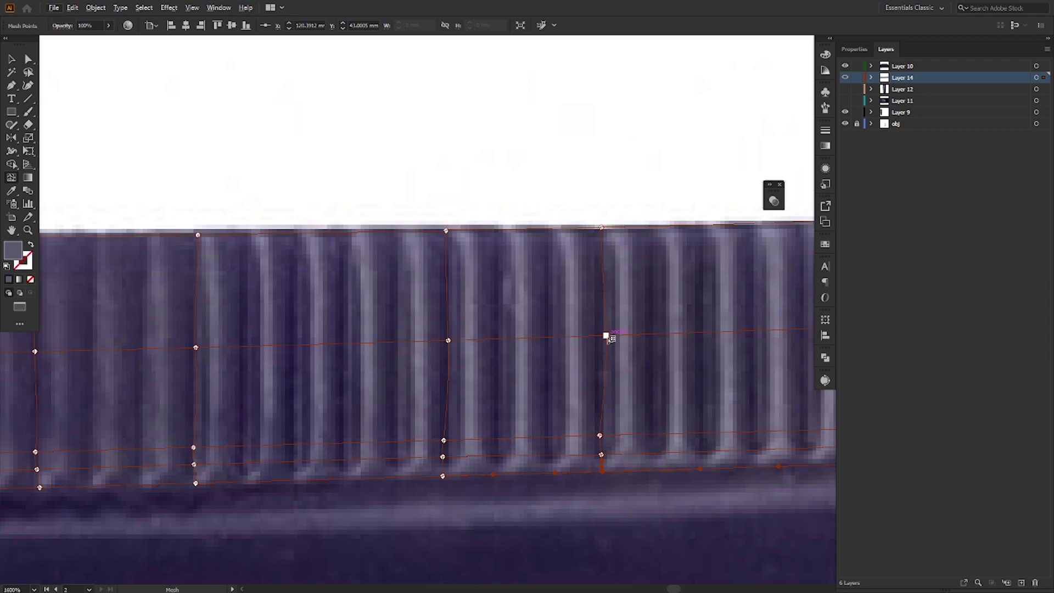
drag(607, 335, 601, 337)
- Add a mesh column midway between the last aligned column and the dense columns, moving its top and lower points onto the groove
scroll(562, 374, down, 2)
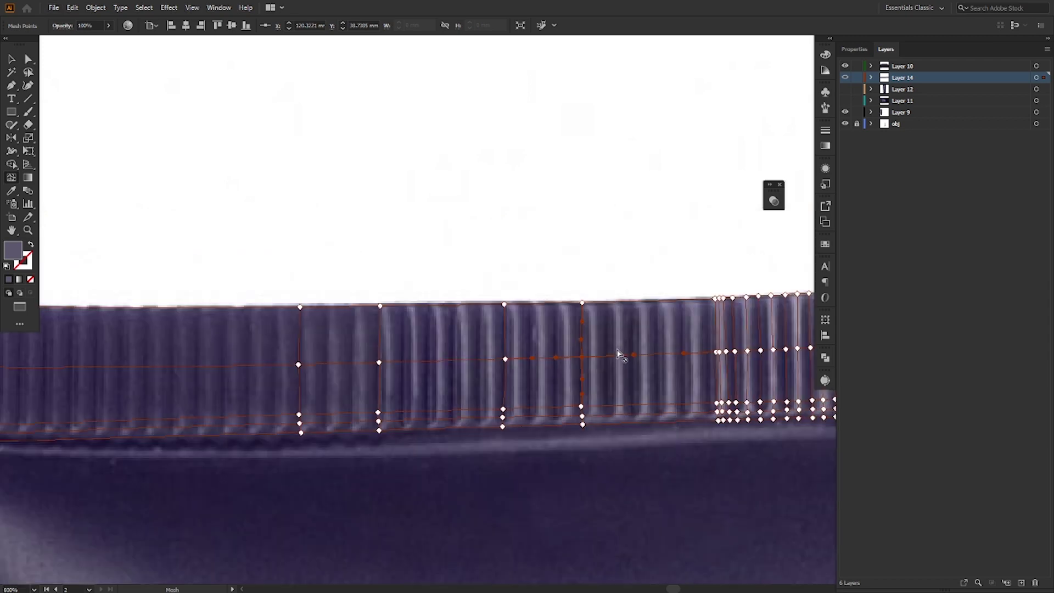
click(660, 355)
scroll(660, 367, up, 2)
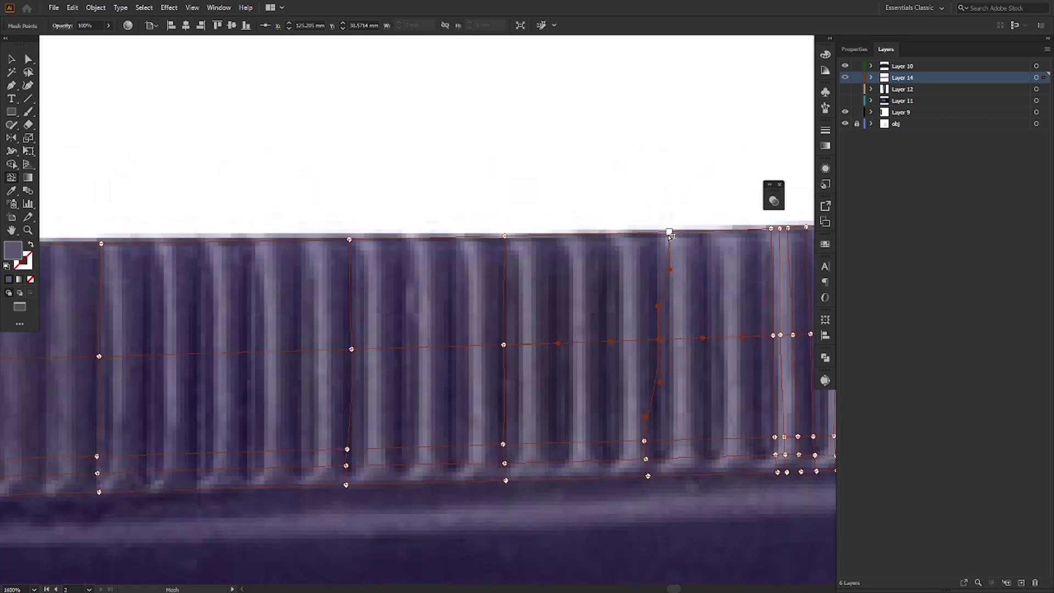
drag(670, 234, 651, 233)
drag(645, 442, 663, 474)
- Add four mesh columns on the ridges and grooves between the newly aligned column and the dense columns to its right
click(714, 339)
click(683, 339)
click(737, 336)
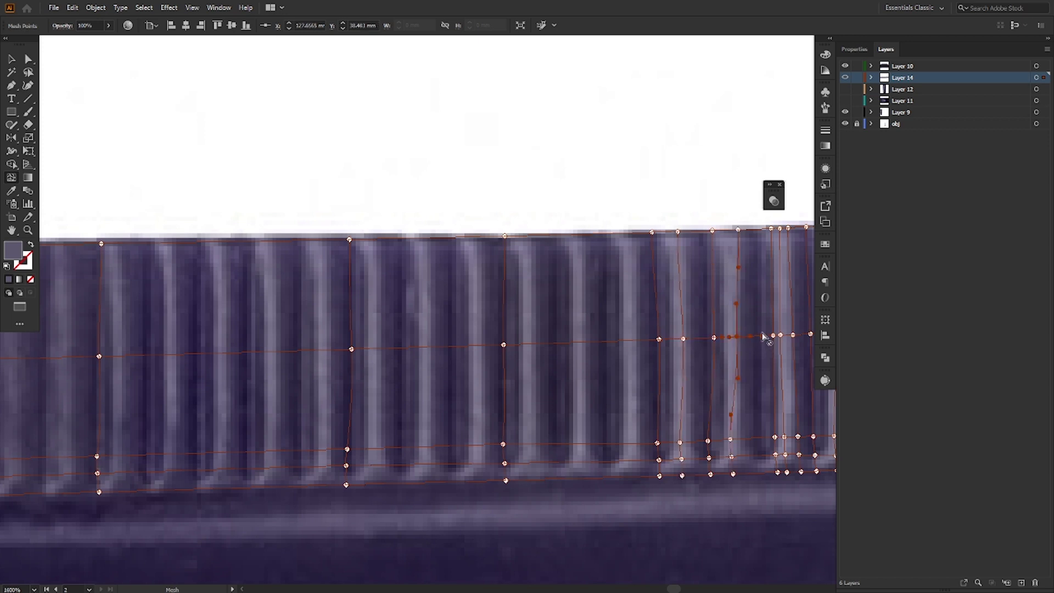
click(760, 336)
- Fill the next section to the left with five mesh columns along the middle row, one on each ridge and groove
click(605, 342)
click(633, 340)
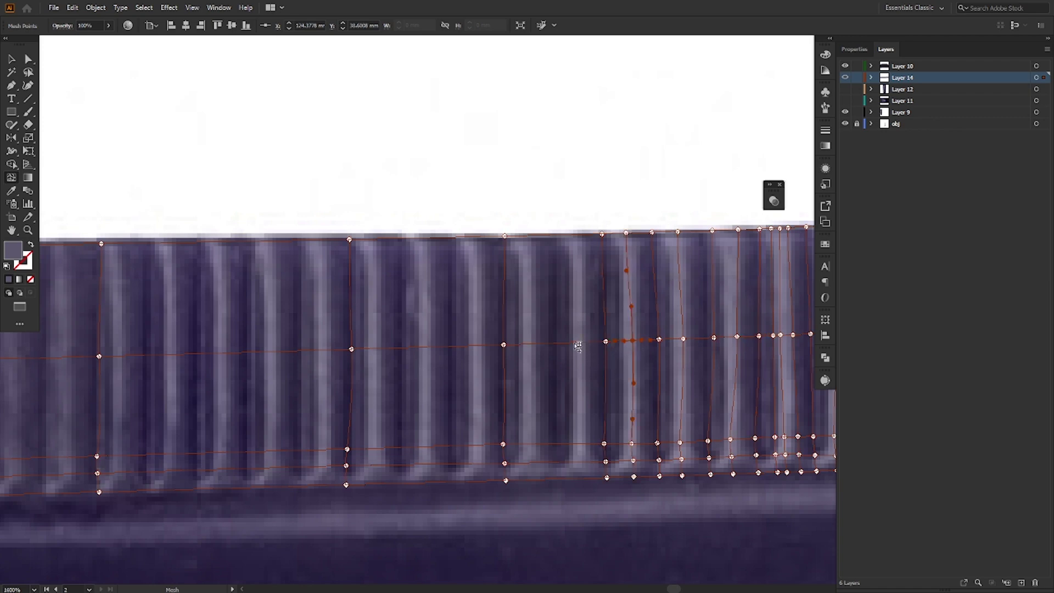
click(578, 345)
click(553, 344)
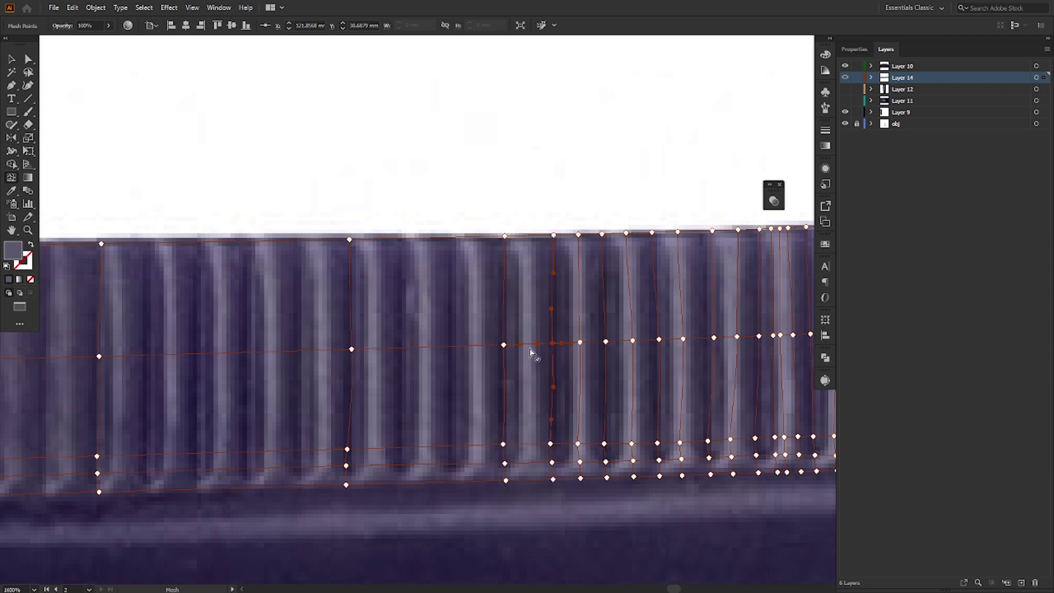
click(528, 344)
- Continue leftward with five more mesh columns on the ridges and grooves, up to the section's left guide column
click(480, 345)
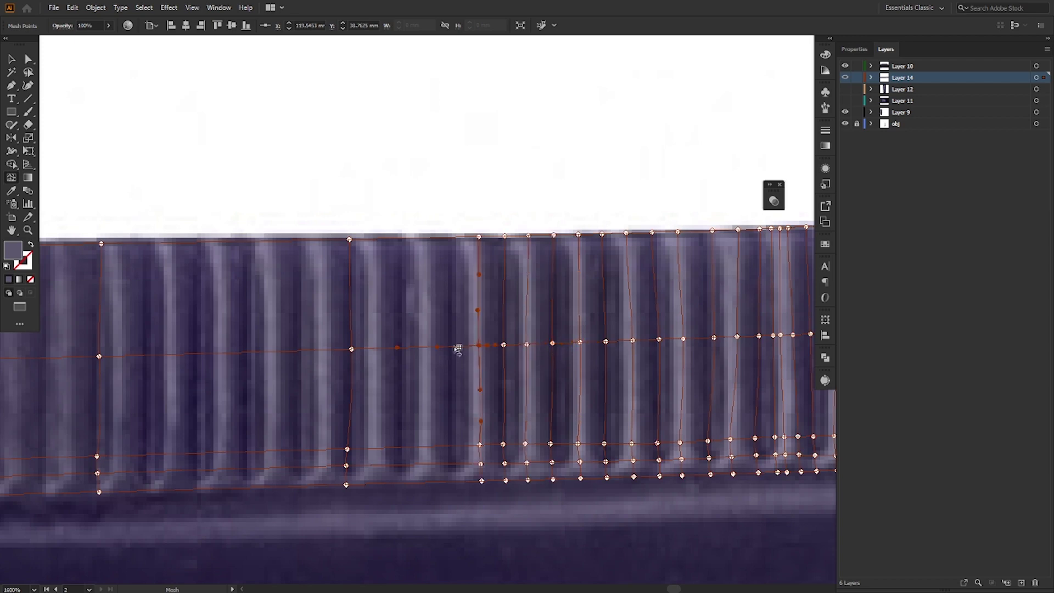
click(454, 347)
click(432, 347)
click(401, 347)
click(372, 348)
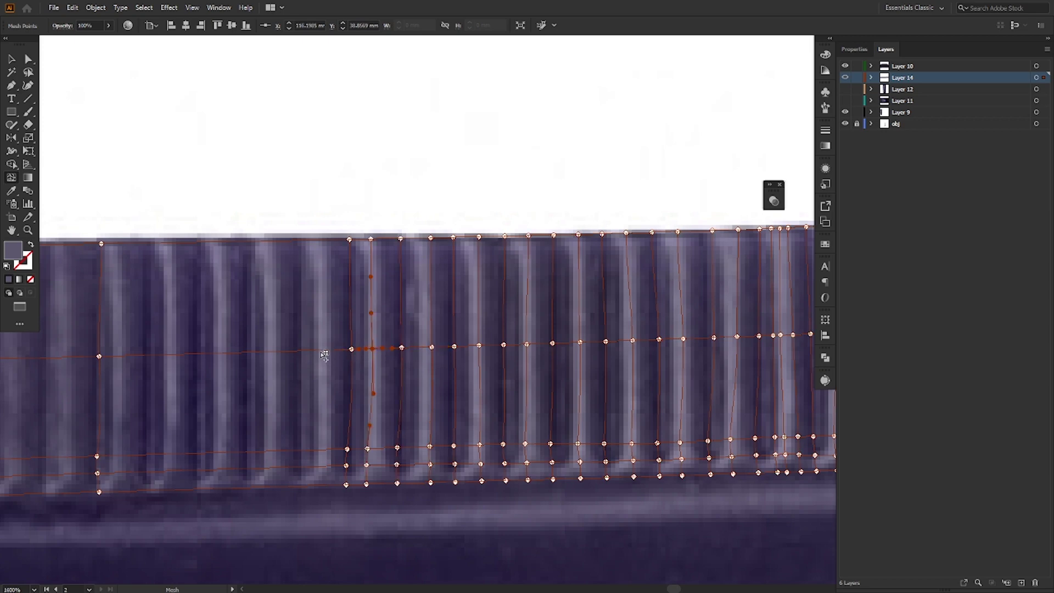
- Add mesh columns on every ridge and groove across the following section, stopping beside the next guide column to the left
click(323, 350)
click(299, 351)
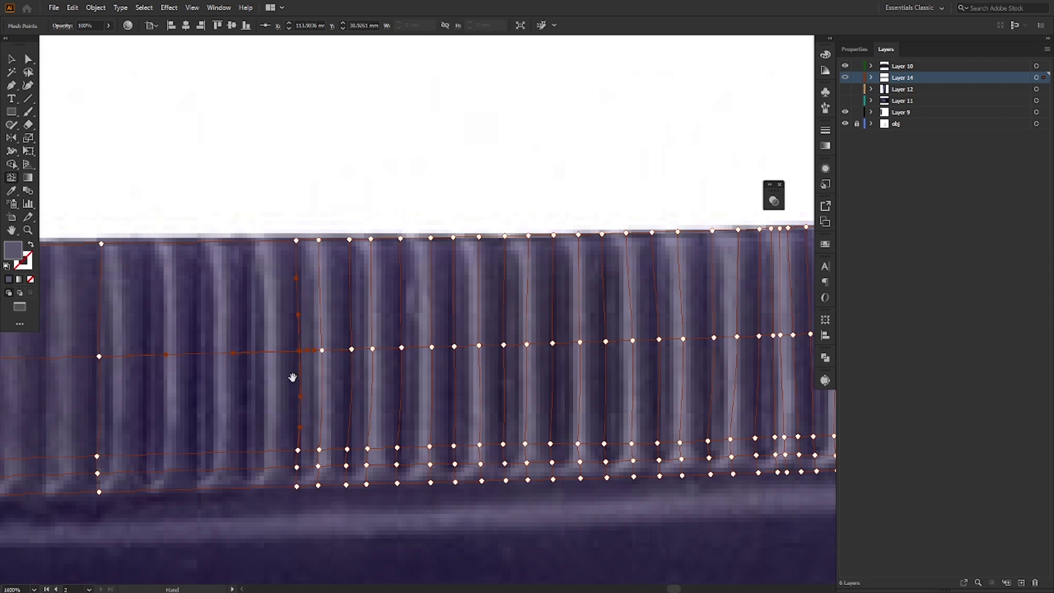
drag(293, 377, 578, 340)
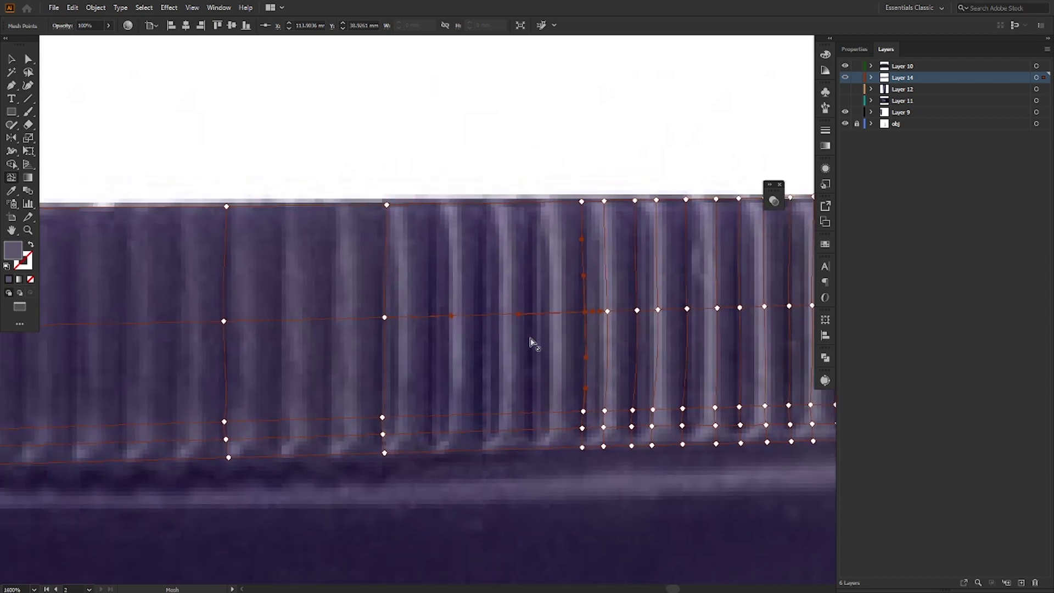
click(558, 313)
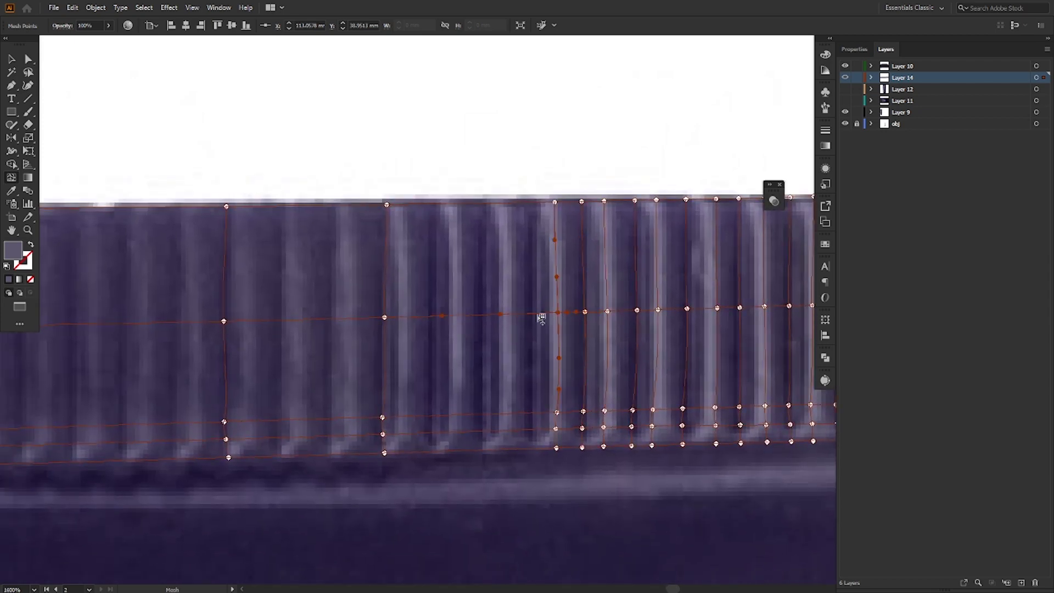
click(503, 316)
click(480, 315)
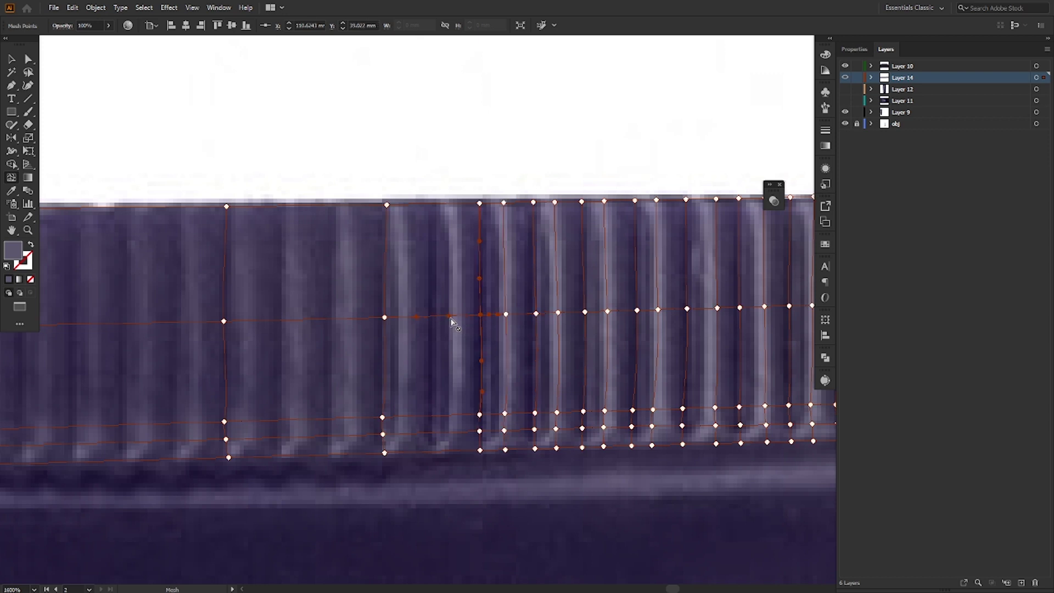
click(455, 316)
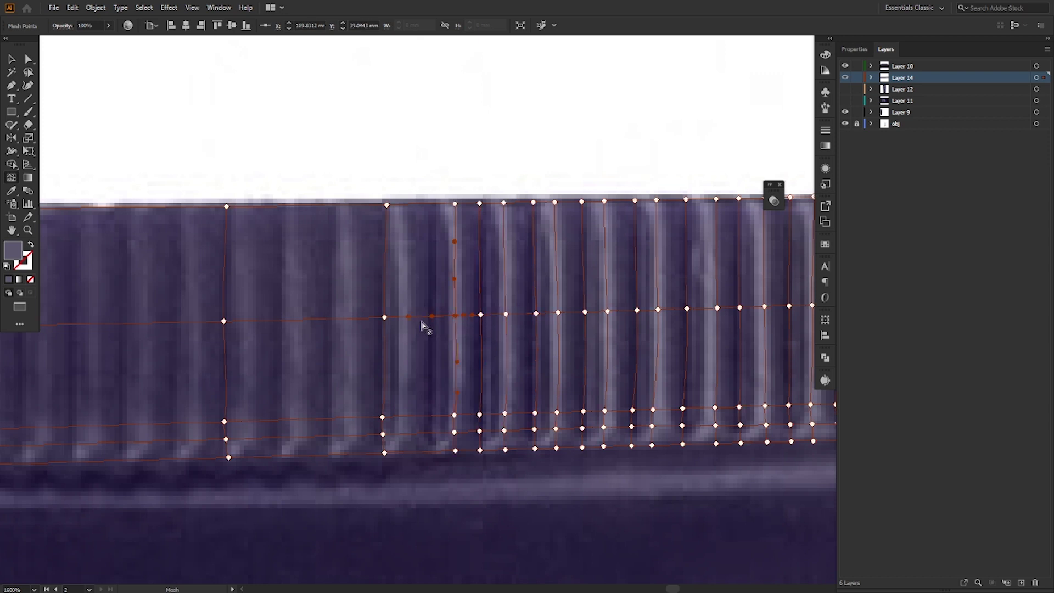
click(431, 204)
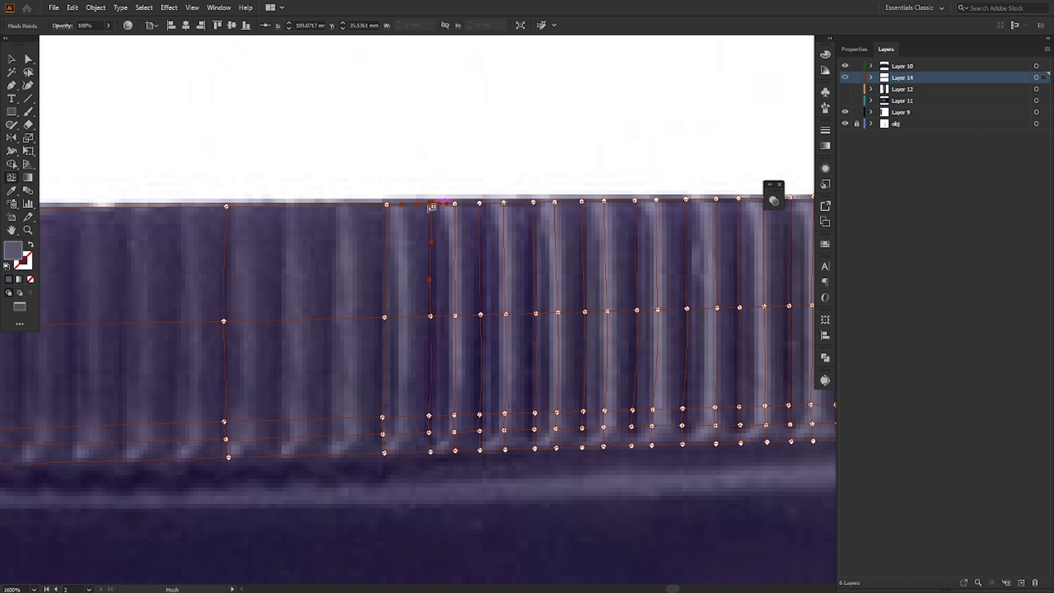
click(404, 453)
drag(337, 381, 525, 369)
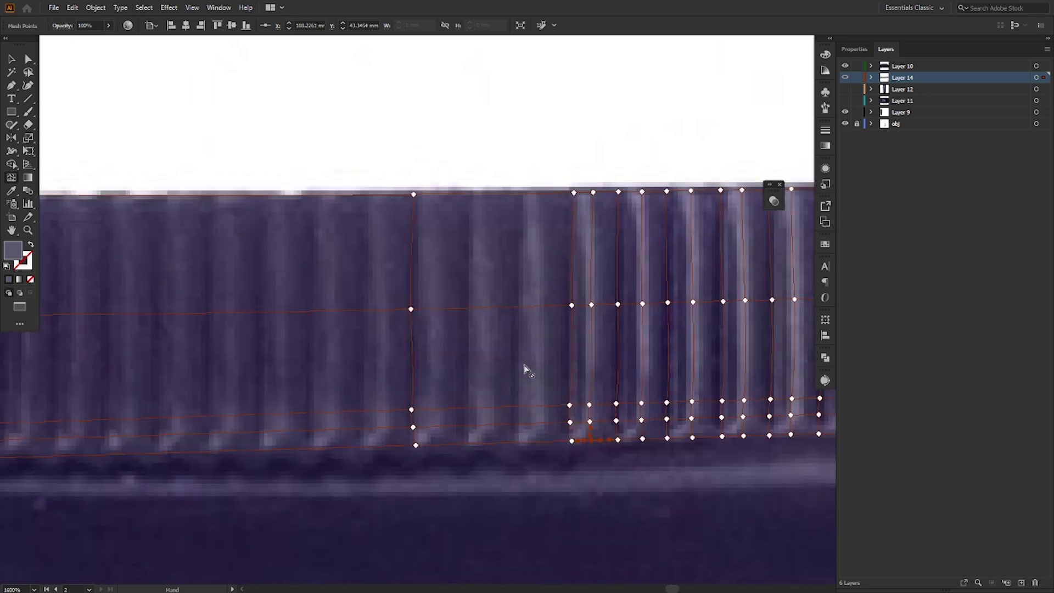
- Fill the gap between the next guide column and the dense columns with five mesh columns, one on each ridge and groove
click(539, 307)
click(513, 308)
click(486, 308)
click(465, 194)
click(435, 309)
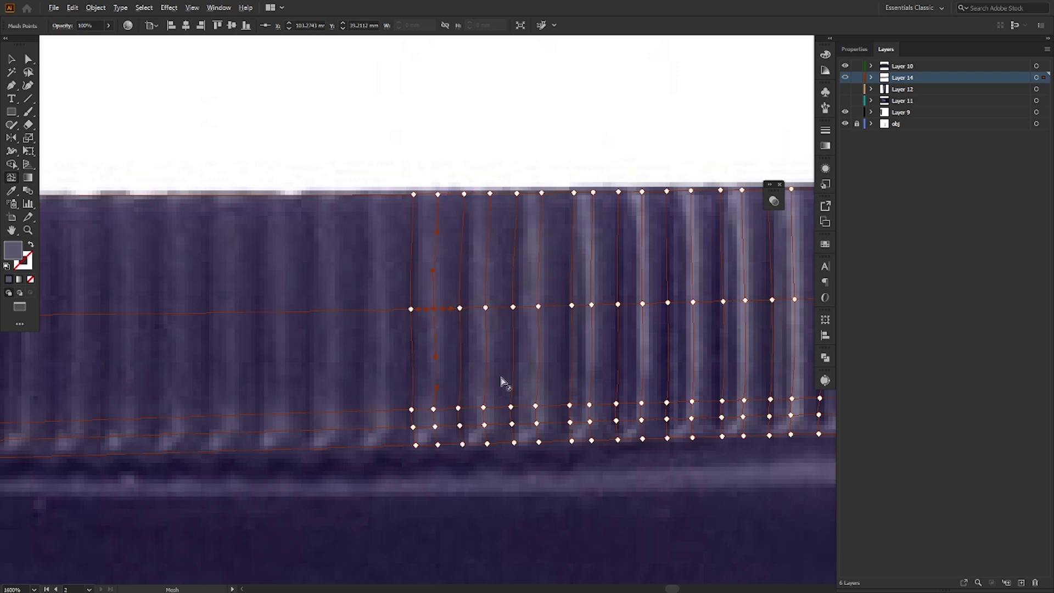
- Add a guide mesh column about midway across the seal's empty left section and align its upper, middle and lower points with the crimp
scroll(502, 377, down, 3)
drag(496, 356, 619, 327)
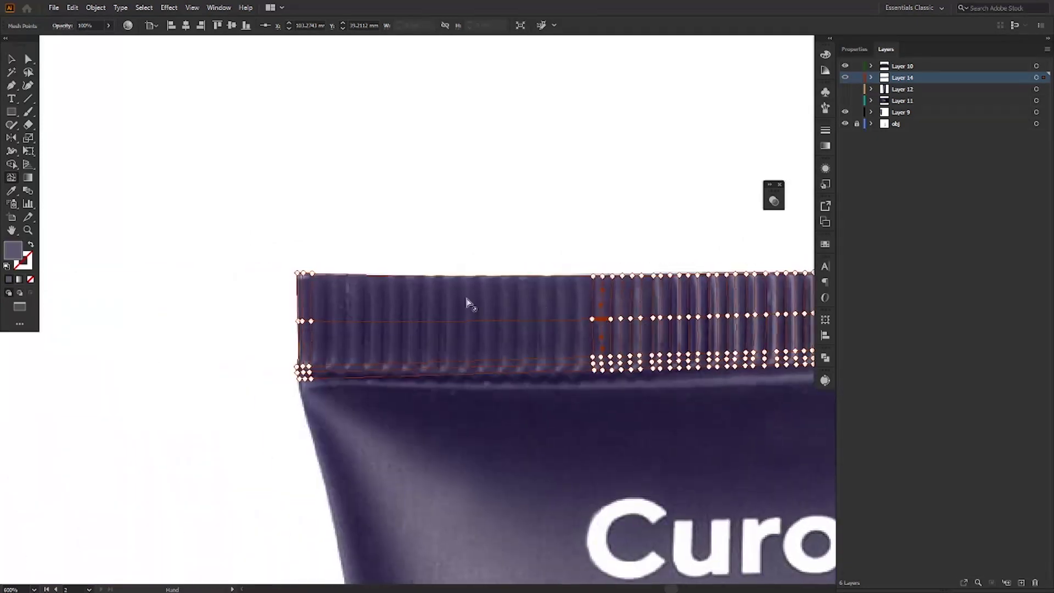
click(445, 321)
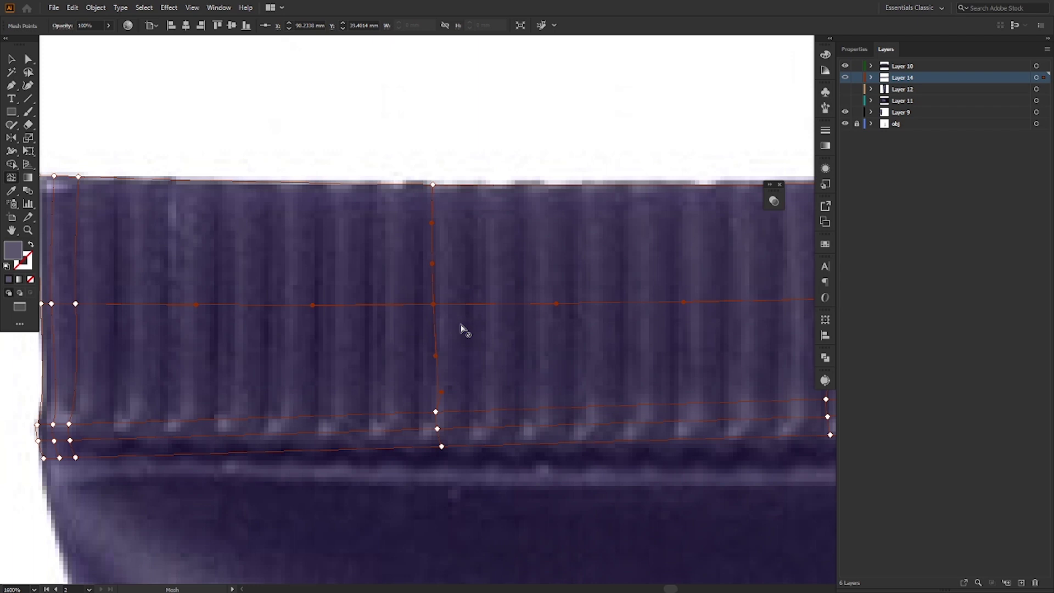
scroll(461, 330, up, 3)
drag(433, 305, 440, 304)
drag(432, 184, 446, 188)
drag(435, 413, 444, 445)
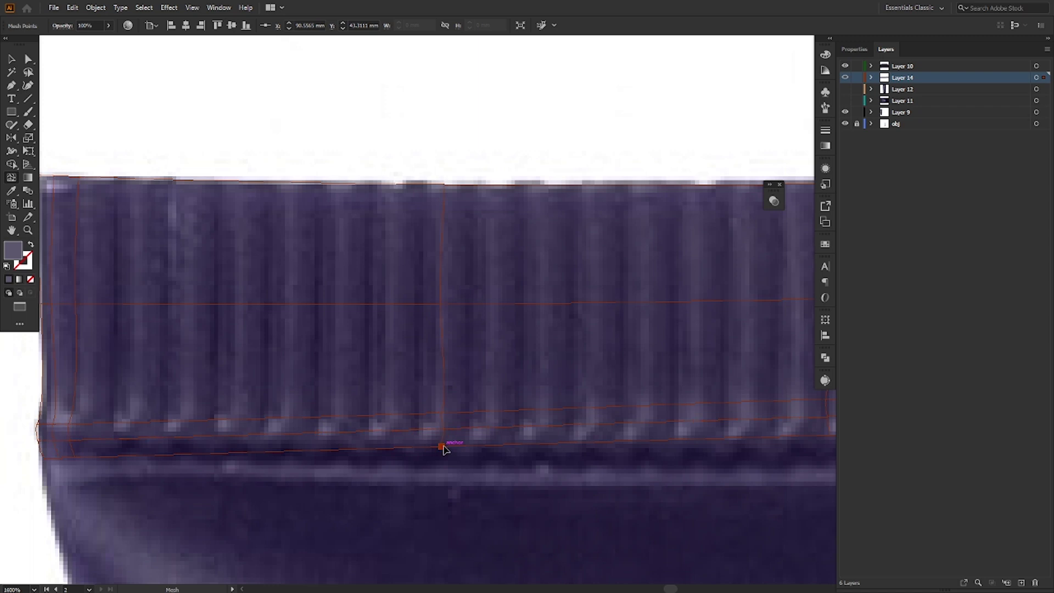
- Add another guide column midway between that one and the seal's left end, and shift its lower points to follow the crimp
click(263, 305)
click(258, 418)
click(265, 452)
drag(268, 181, 262, 181)
key(ctrl+z)
drag(259, 419, 260, 436)
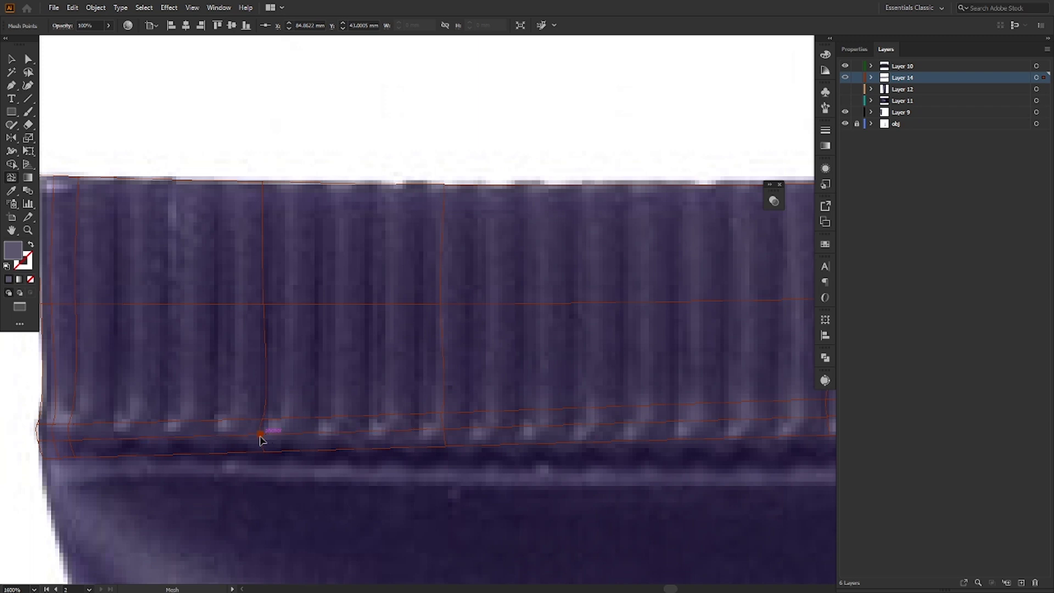
- Add mesh columns on the ridges and grooves between the seal's left end and the leftmost guide column
click(212, 423)
click(152, 422)
click(116, 304)
click(136, 304)
click(91, 303)
click(240, 304)
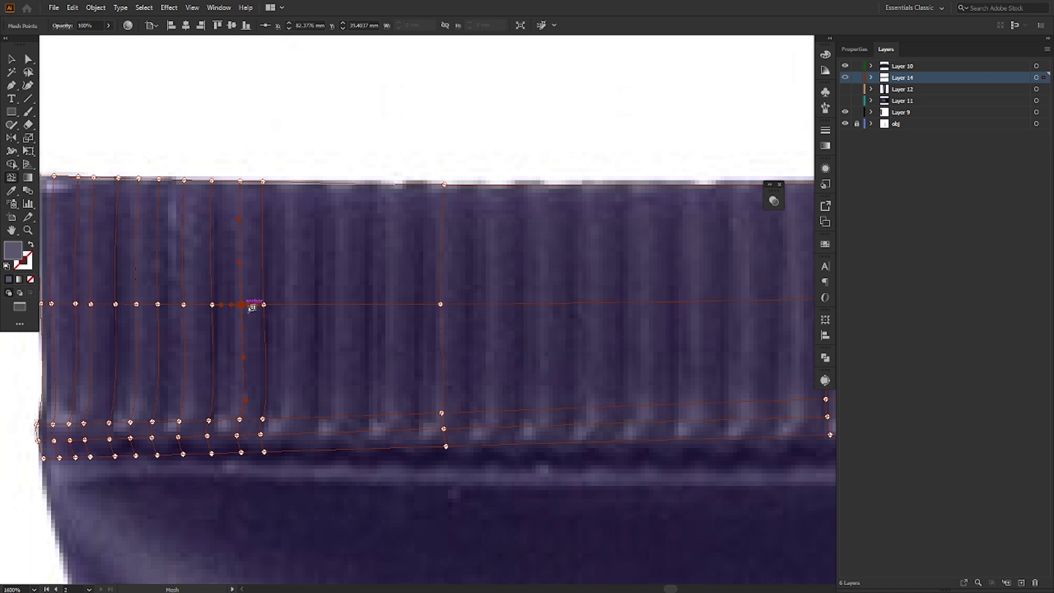
click(293, 303)
click(319, 304)
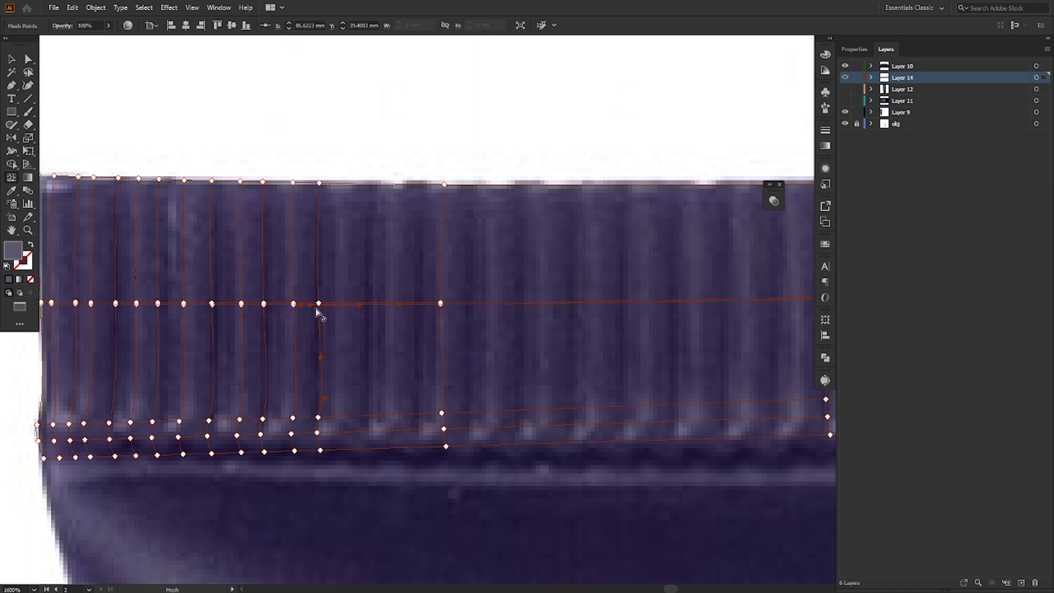
scroll(316, 309, left, 1)
key(ctrl+z)
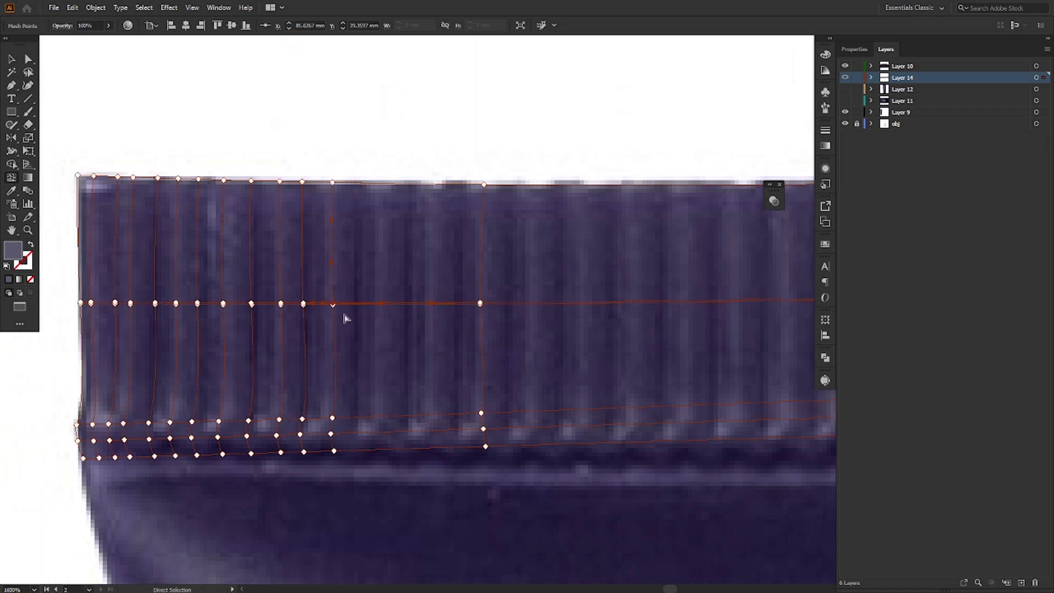
key(ctrl+z)
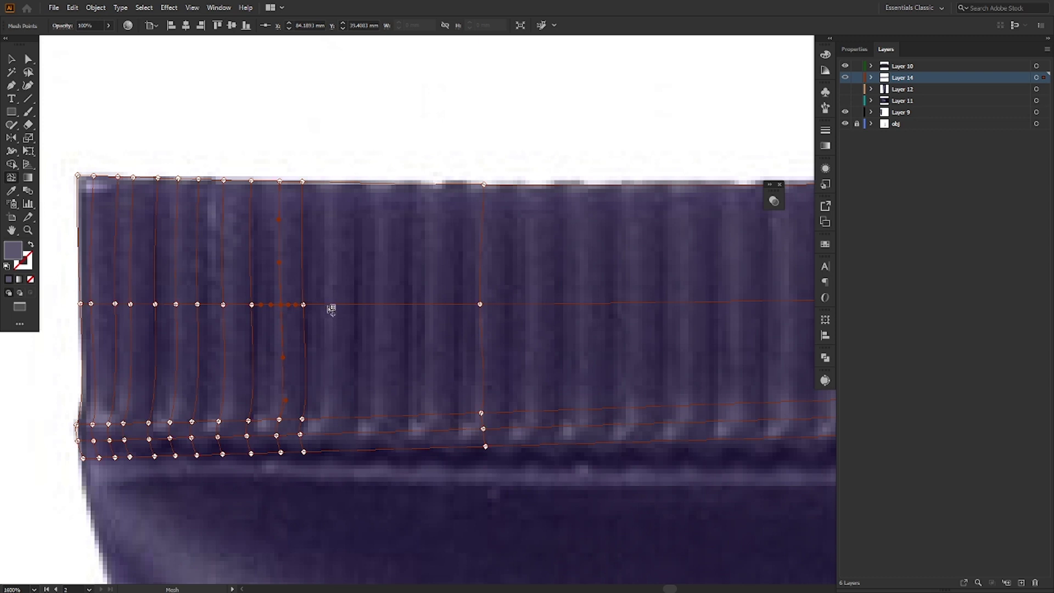
- Add mesh columns on each ridge and groove from the leftmost guide column rightward, continuing just past the next guide column
click(328, 305)
click(358, 304)
click(409, 305)
click(385, 305)
click(441, 305)
click(460, 305)
click(508, 304)
- Add a guide column in the middle of the remaining gap and align its lower points with the crimp
drag(546, 315, 336, 285)
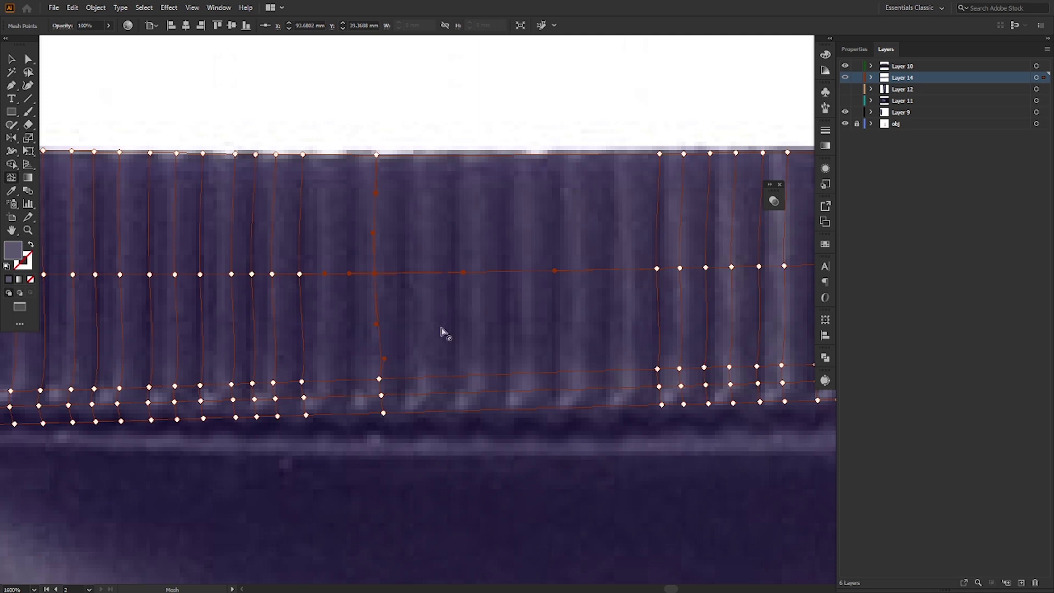
click(480, 273)
drag(485, 375, 481, 410)
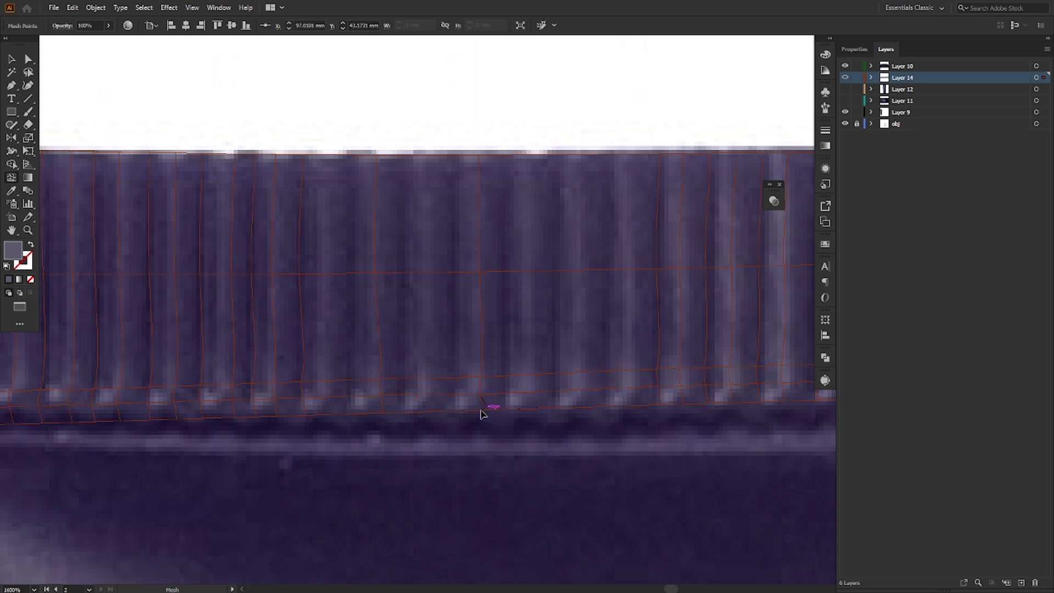
- Add six mesh columns on the ridges and grooves between the new guide column and the dense columns to its right
click(504, 272)
click(527, 271)
click(556, 271)
click(585, 270)
click(607, 371)
click(634, 370)
- Close the rest of the gap with four mesh columns on the ridges and grooves to the left of the guide column
click(452, 273)
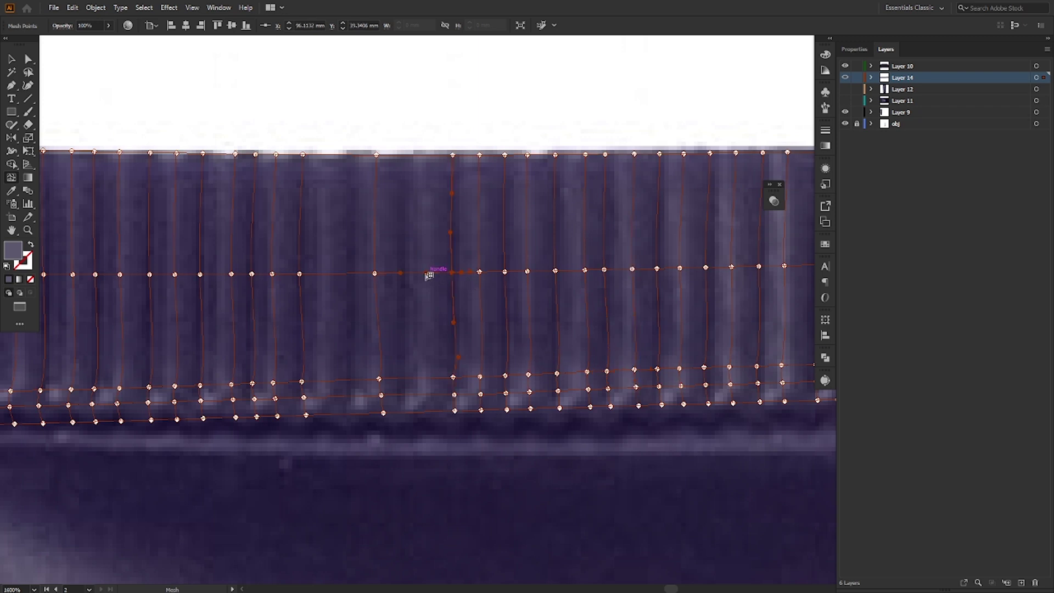
click(418, 273)
click(348, 273)
click(326, 274)
scroll(528, 403, up, 1)
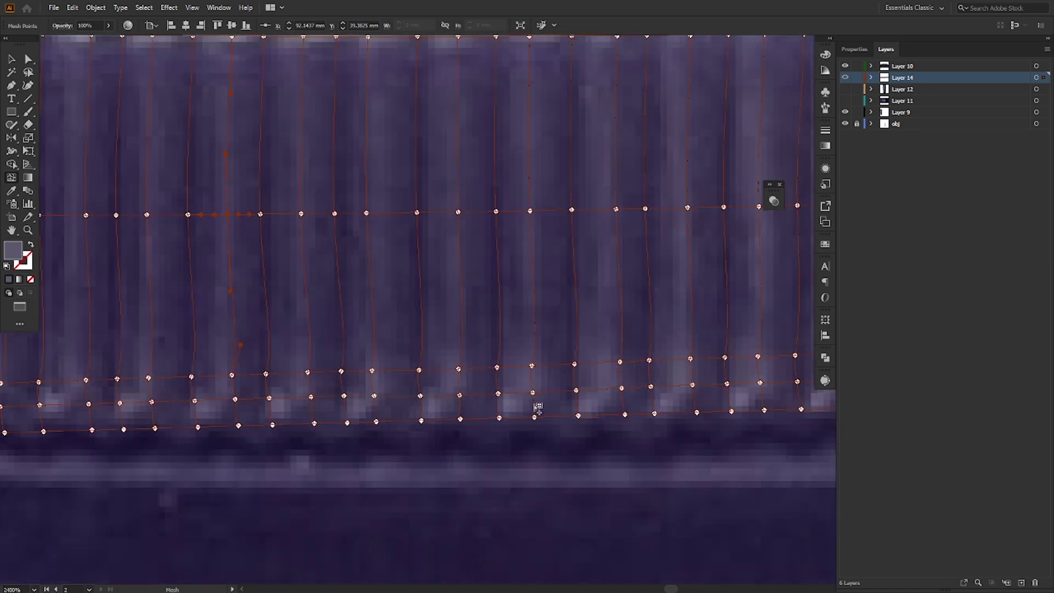
scroll(537, 406, down, 3)
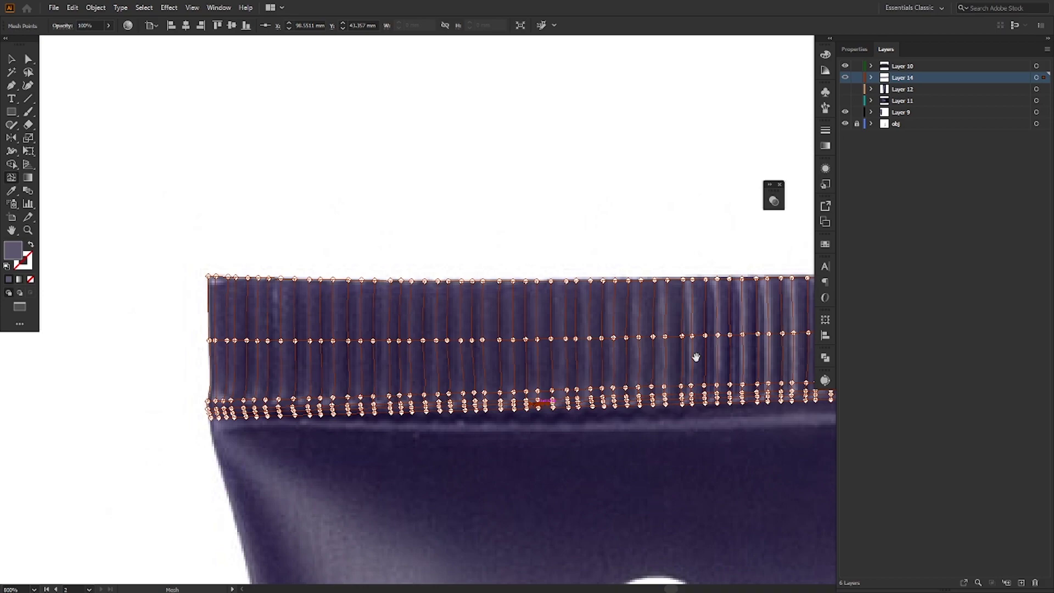
- In full-screen view, add four mesh columns at the seal's right end between the dense columns and the first guide column
drag(696, 358, 393, 291)
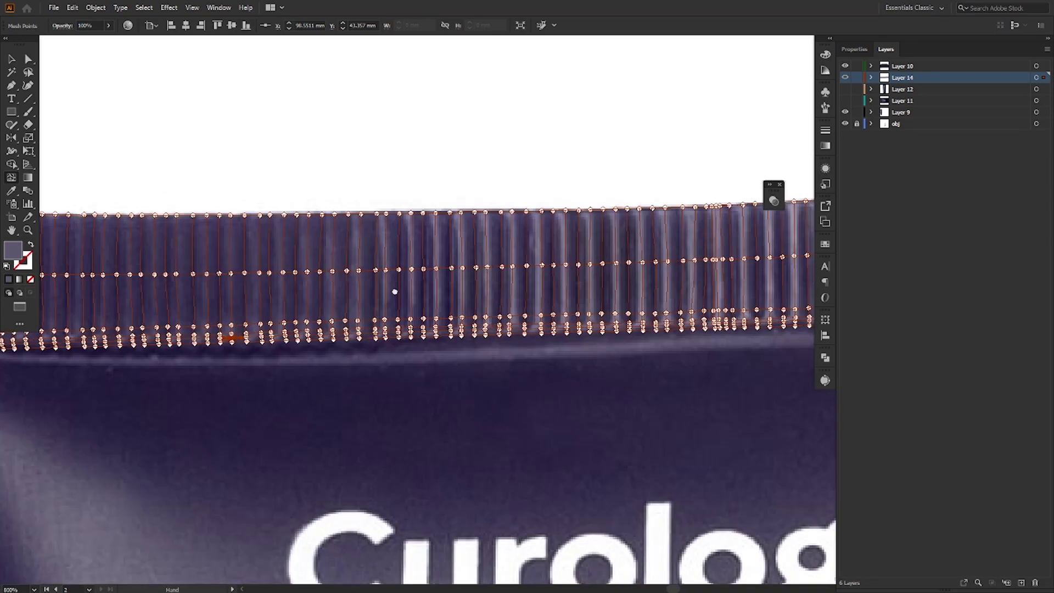
drag(544, 299, 355, 252)
drag(658, 301, 530, 332)
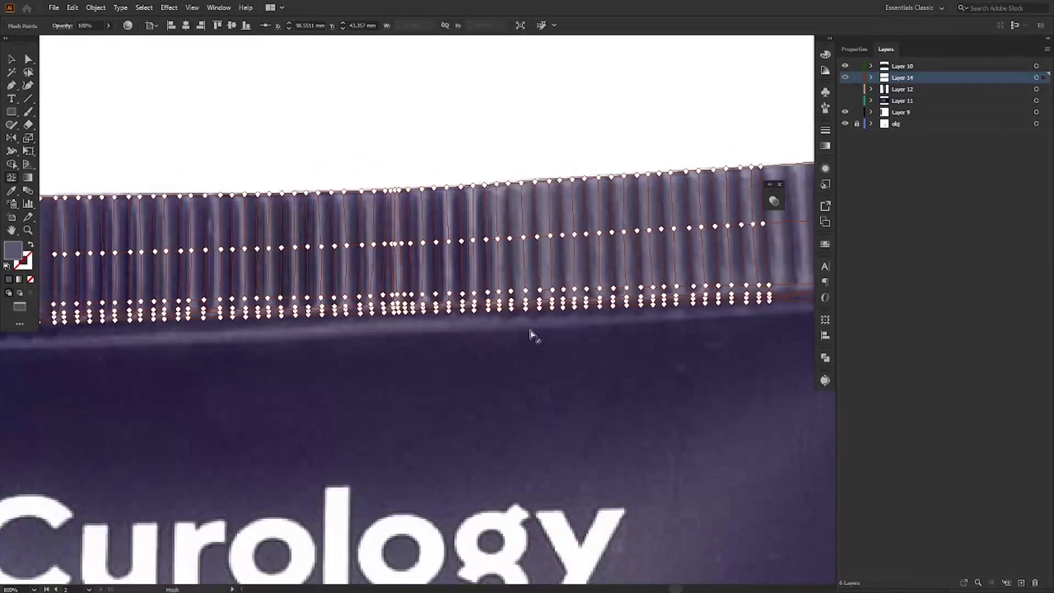
key(f)
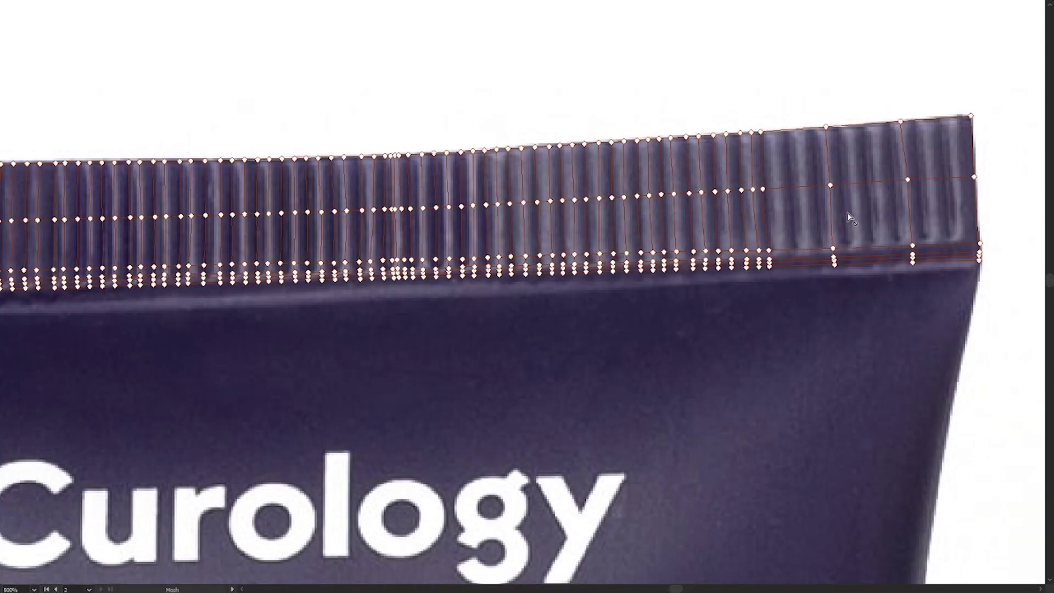
scroll(924, 231, up, 1)
drag(872, 218, 773, 244)
key(u)
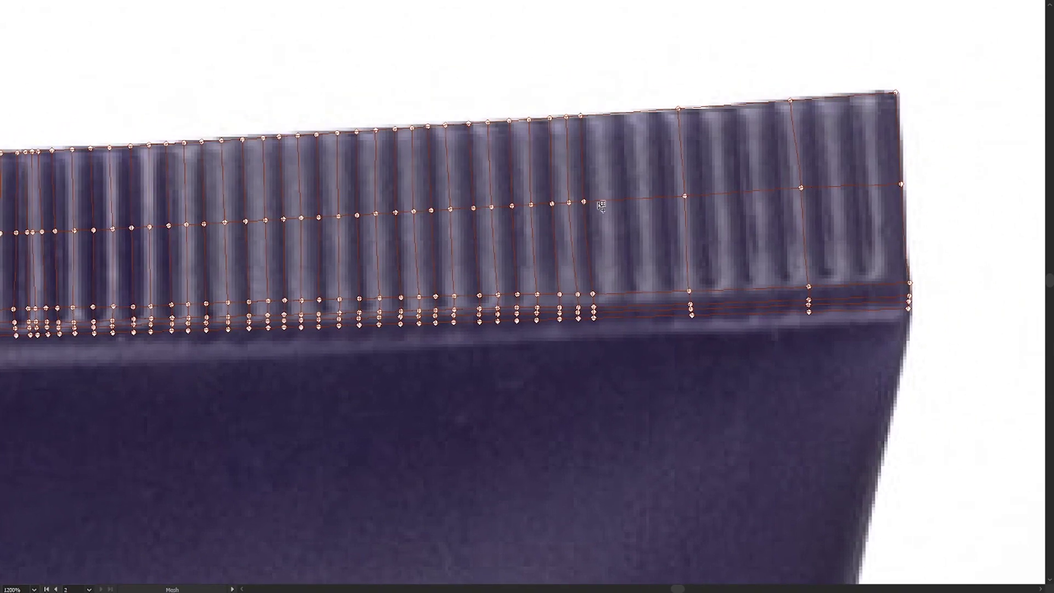
click(607, 201)
click(628, 199)
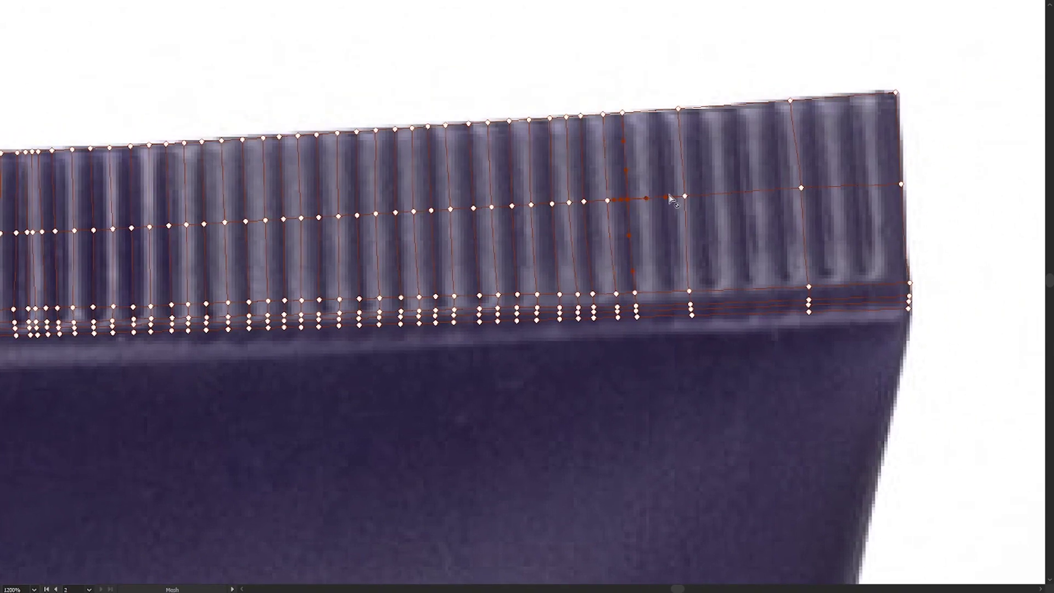
click(662, 110)
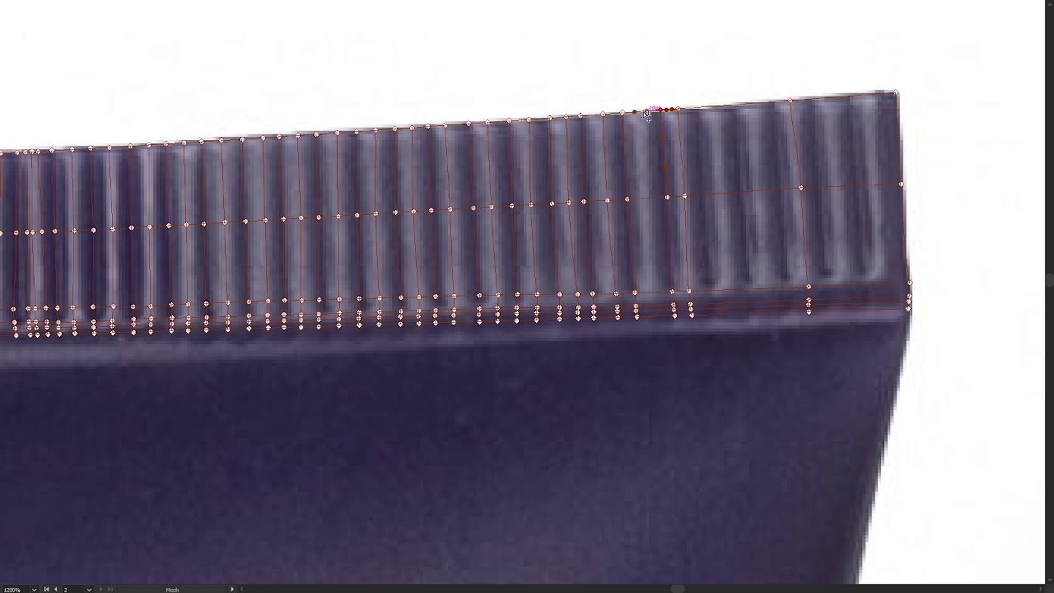
click(646, 198)
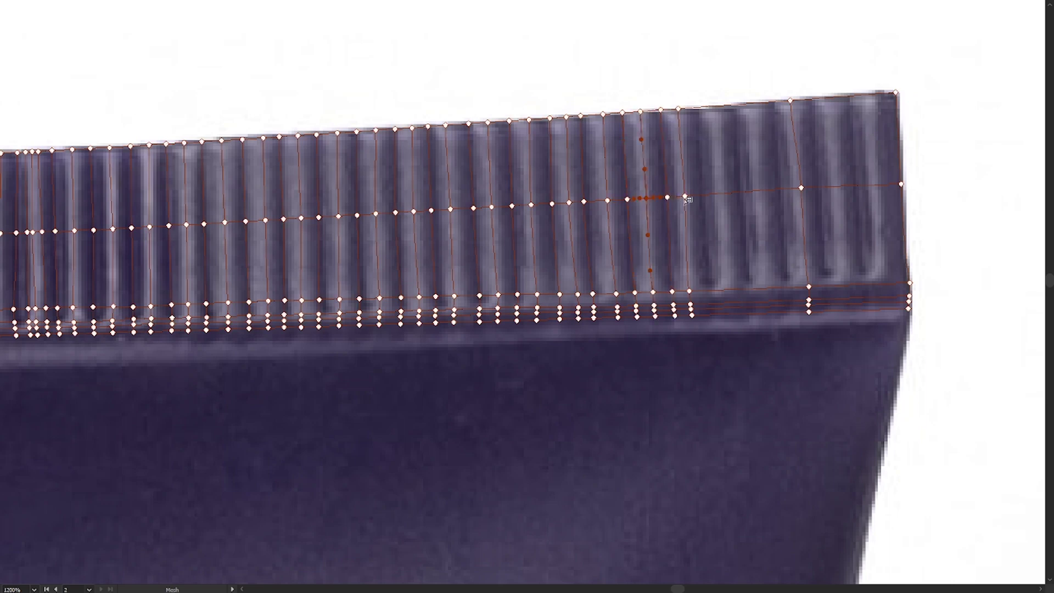
- Add five mesh columns between the last two guide columns and two more beyond them toward the seal's right edge
click(703, 195)
click(721, 194)
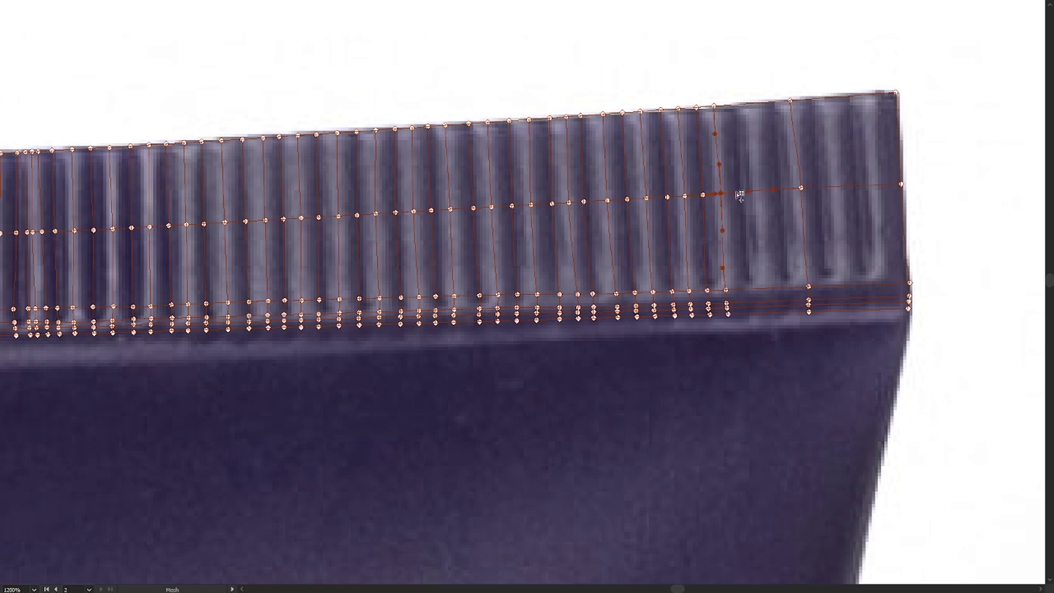
click(737, 105)
click(762, 190)
click(774, 101)
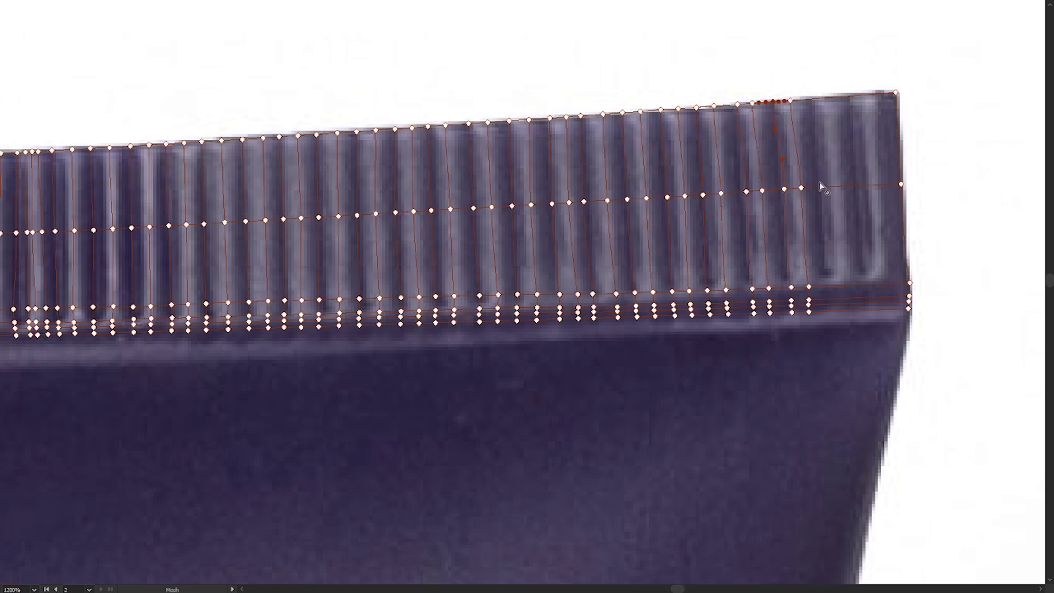
click(820, 187)
click(827, 97)
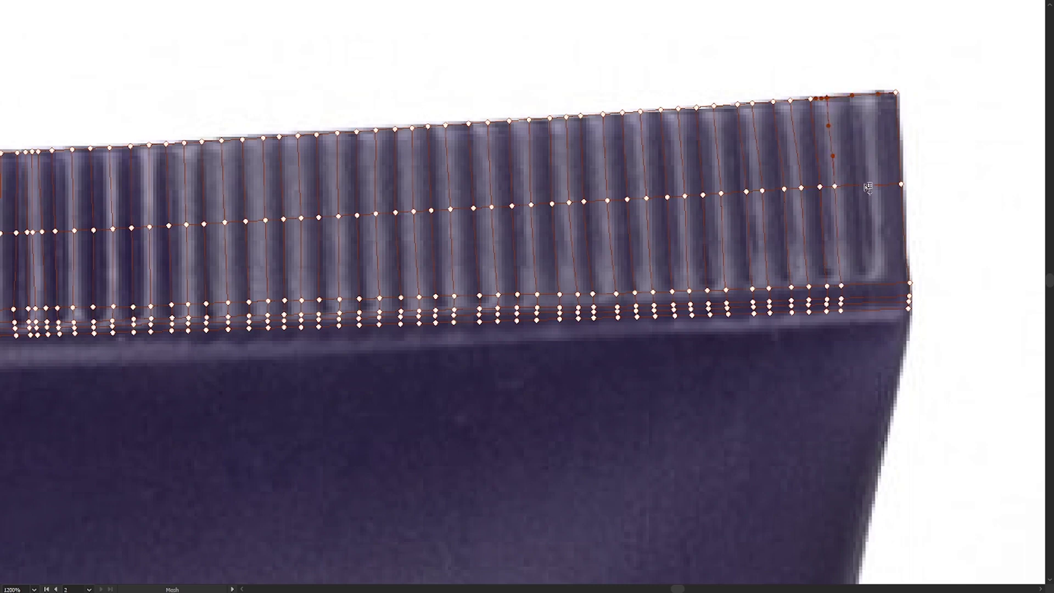
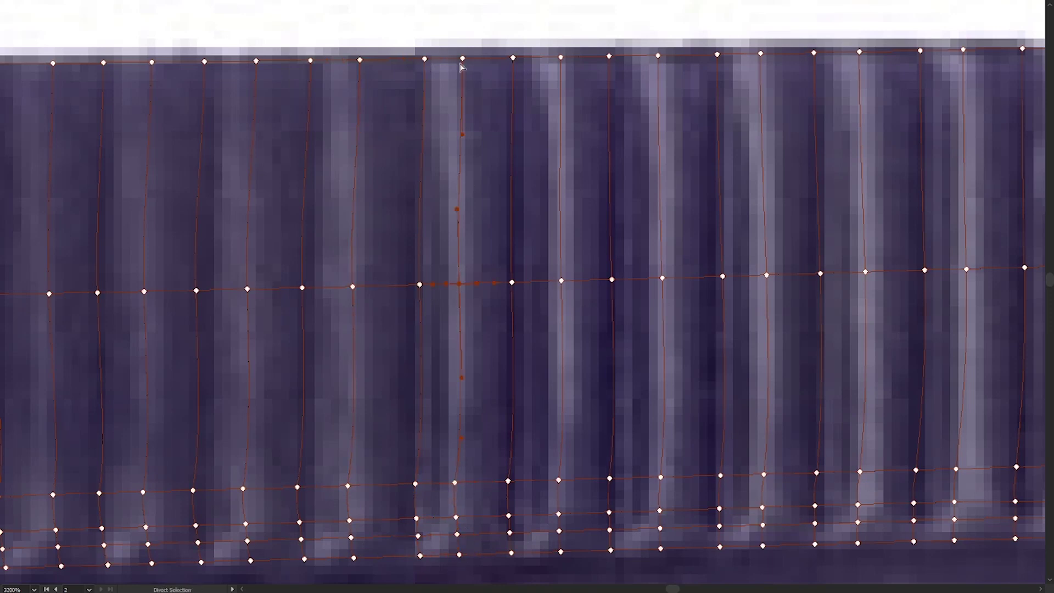
- Colour the mesh points of the dark groove column and the bright ridge column beside it with colours sampled from the photo
ctrl+click(506, 292)
ctrl+click(507, 498)
ctrl+click(558, 514)
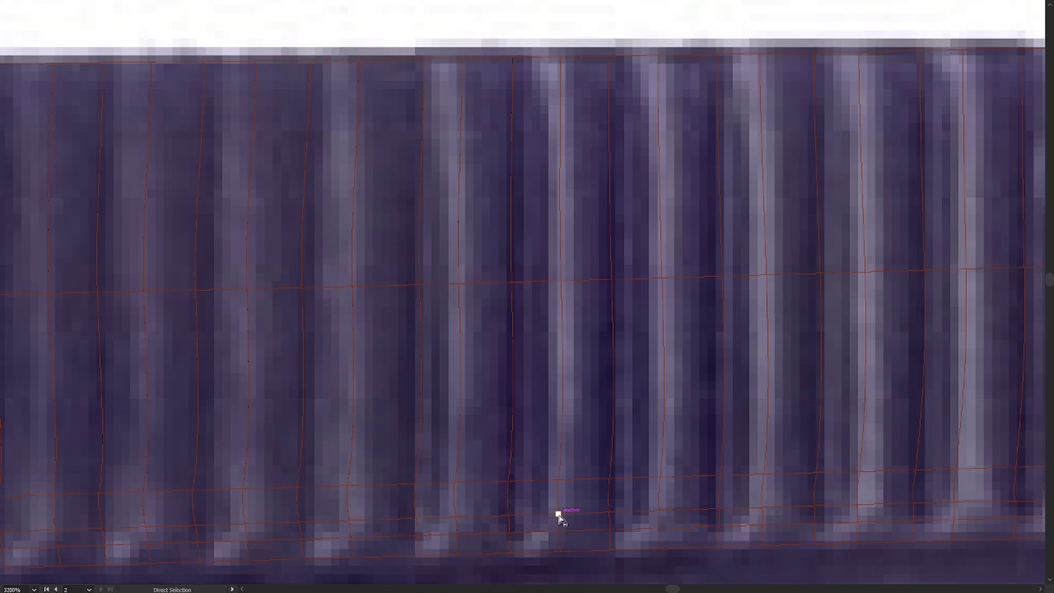
ctrl+click(559, 480)
ctrl+click(561, 281)
ctrl+click(560, 57)
- Continue rightward, colouring the points of the next groove and ridge columns, top to bottom, with the photo's colours beneath them
ctrl+click(609, 56)
ctrl+click(611, 280)
ctrl+click(610, 478)
ctrl+click(609, 513)
ctrl+click(610, 530)
ctrl+click(611, 550)
ctrl+click(661, 549)
ctrl+click(660, 528)
ctrl+click(659, 511)
ctrl+click(661, 477)
ctrl+click(658, 56)
- Apply sampled photo colours to every point of the following groove column and its neighbouring ridge column
ctrl+click(717, 54)
ctrl+click(722, 276)
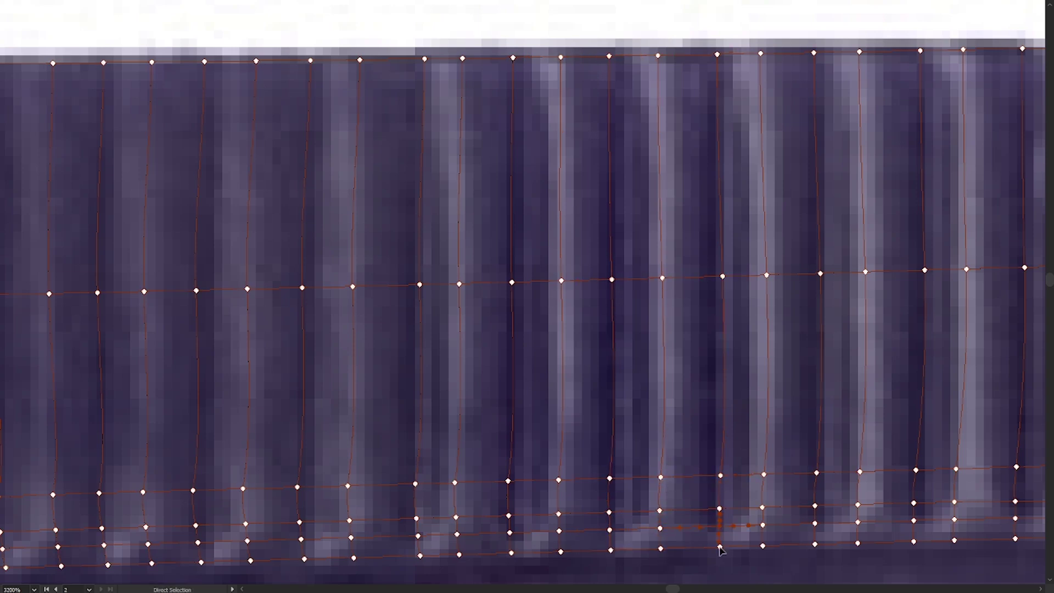
ctrl+click(720, 547)
ctrl+click(763, 546)
ctrl+click(763, 525)
ctrl+click(762, 507)
ctrl+click(764, 474)
ctrl+click(766, 274)
ctrl+click(761, 53)
- Colour the next dark groove column downward and the adjoining ridge column upward with tones picked from the photo
ctrl+click(814, 53)
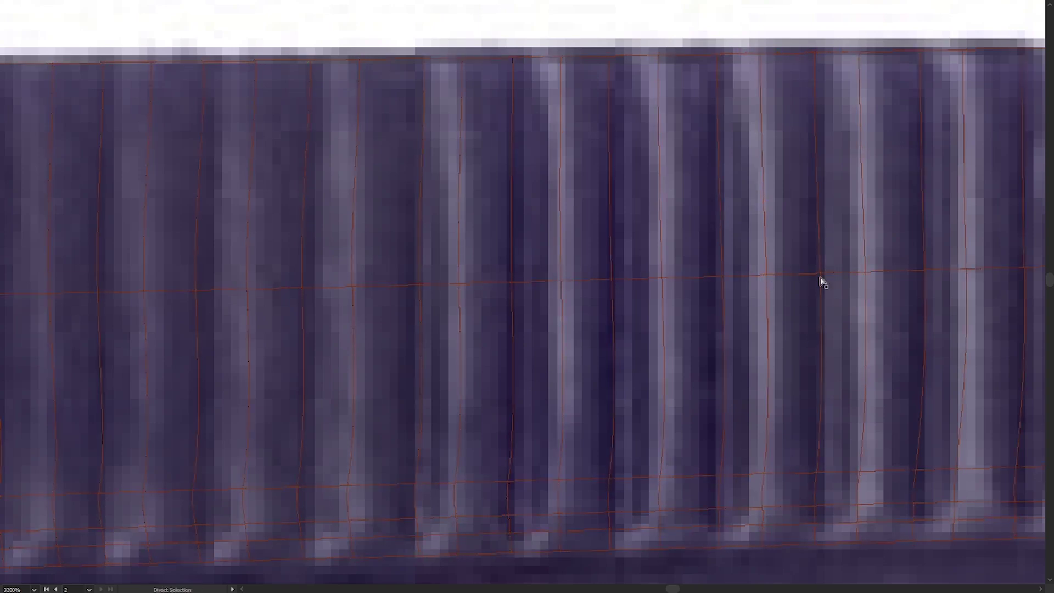
ctrl+click(821, 275)
ctrl+click(816, 473)
ctrl+click(814, 506)
ctrl+click(815, 544)
ctrl+click(858, 543)
ctrl+click(857, 505)
ctrl+click(859, 472)
ctrl+click(865, 272)
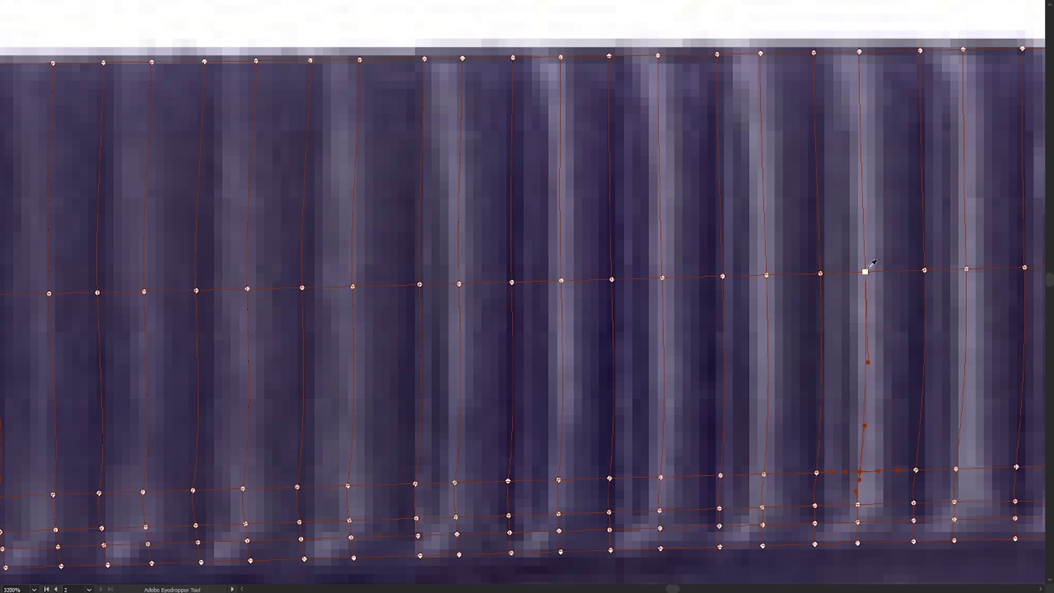
ctrl+click(859, 52)
- Move on to the next uncoloured part of the seal and match its first groove and ridge columns to the photo's colours
drag(833, 265, 287, 272)
ctrl+click(375, 59)
ctrl+click(379, 278)
ctrl+click(370, 479)
ctrl+click(368, 511)
ctrl+click(369, 529)
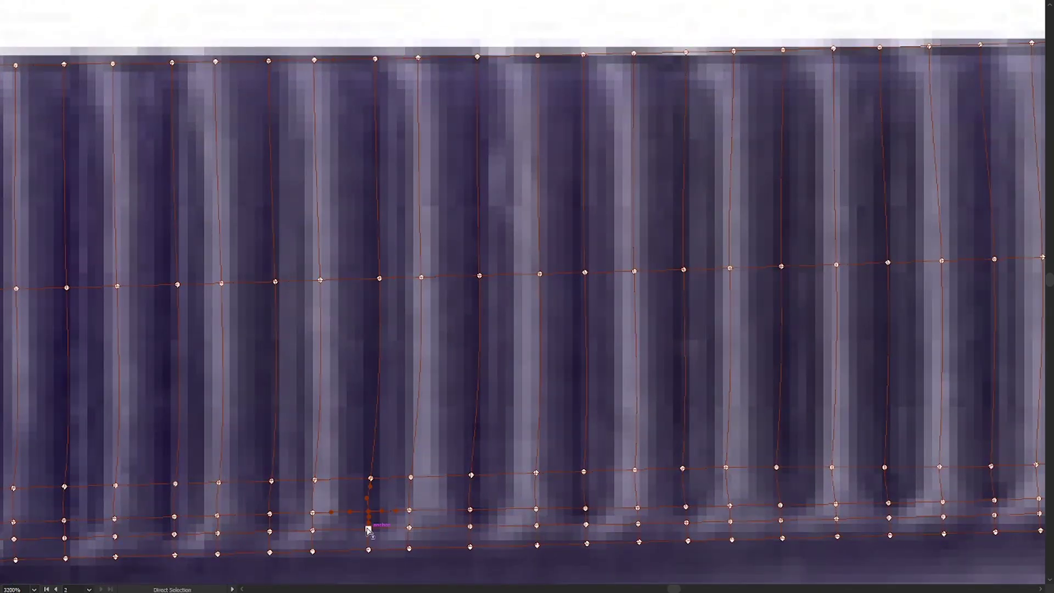
ctrl+click(369, 550)
ctrl+click(409, 548)
ctrl+click(411, 477)
ctrl+click(421, 277)
ctrl+click(418, 58)
- Sample photo colours onto the points of the next groove column and the lower and middle points of the ridge column beside it
ctrl+click(477, 57)
ctrl+click(470, 510)
ctrl+click(470, 526)
ctrl+click(470, 547)
ctrl+click(537, 545)
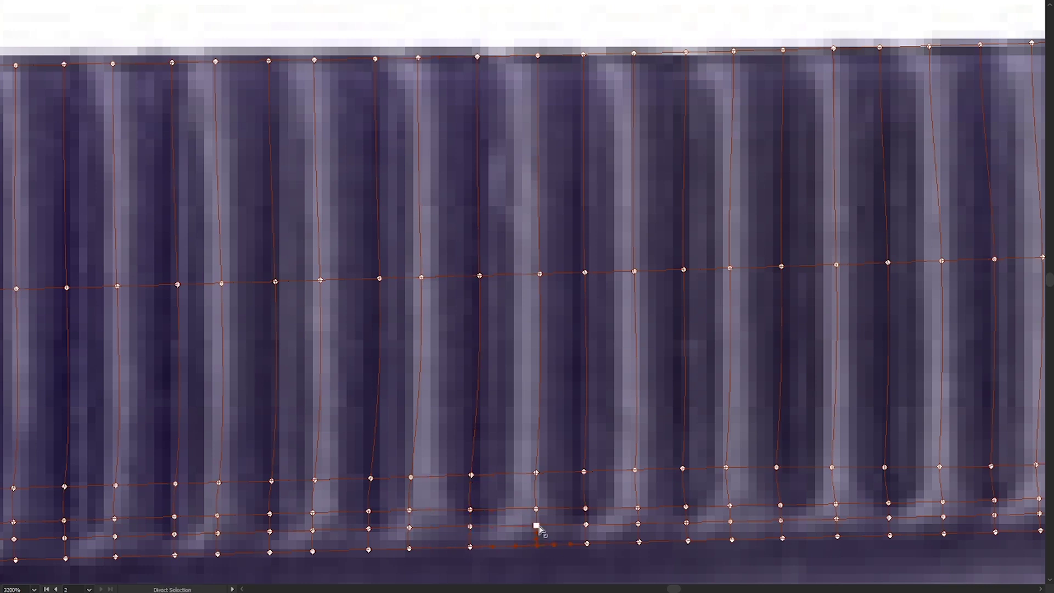
ctrl+click(536, 472)
ctrl+click(539, 274)
- Colour the next dark groove column from its top edge to its bottom edge with colours sampled from the photo
scroll(548, 174, down, 3)
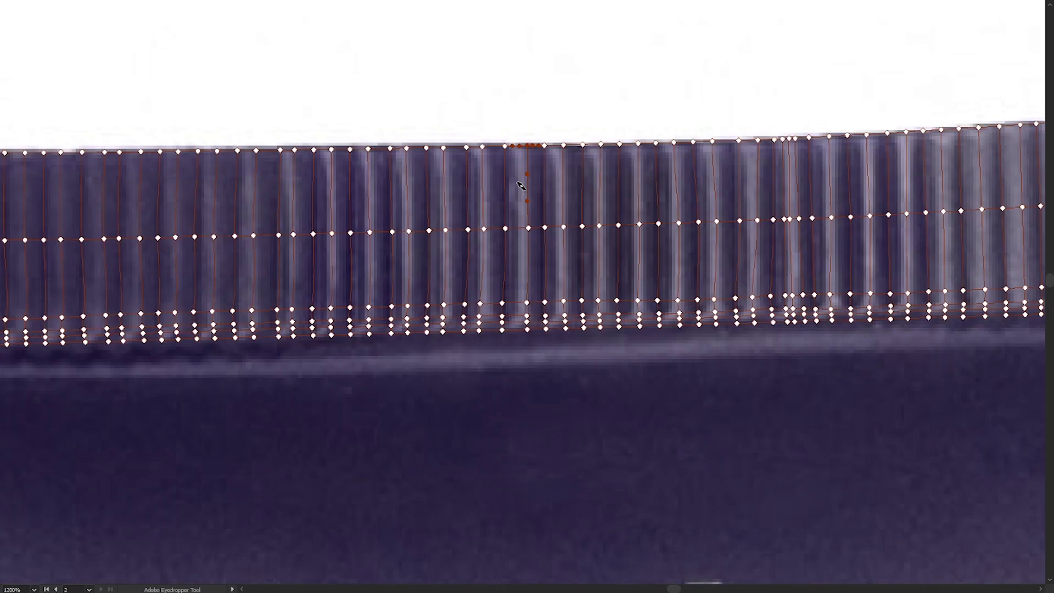
scroll(548, 173, up, 2)
drag(559, 210, 525, 201)
ctrl+click(499, 112)
ctrl+click(500, 276)
ctrl+click(498, 424)
ctrl+click(501, 464)
ctrl+click(502, 479)
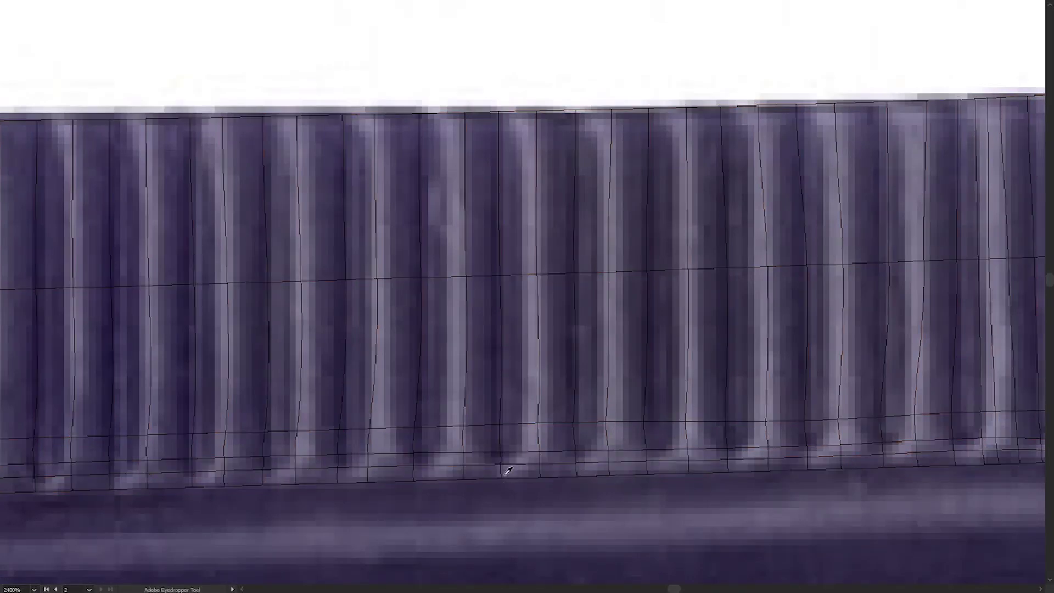
- Colour all points of the adjacent bright ridge column, from bottom to top, with the photo's highlight tones
ctrl+click(540, 478)
ctrl+click(540, 463)
ctrl+click(539, 452)
ctrl+click(538, 423)
ctrl+click(537, 274)
ctrl+click(536, 110)
- Colour the next dark groove column of the seal mesh from top to bottom with colours sampled from the photo
ctrl+click(575, 110)
ctrl+click(574, 273)
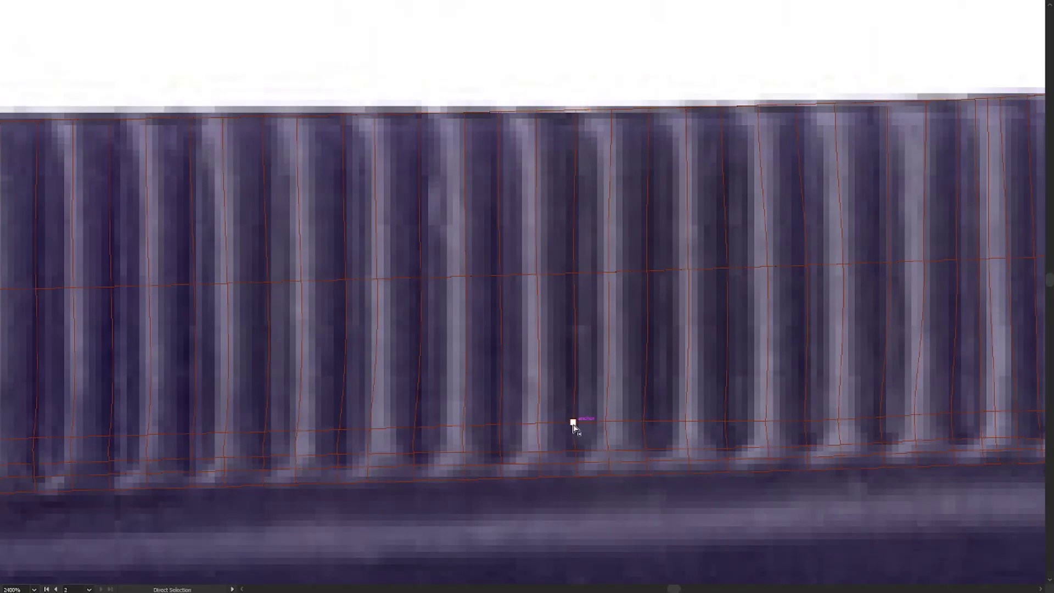
ctrl+click(574, 422)
ctrl+click(576, 463)
ctrl+click(577, 477)
- Colour the adjacent bright ridge column from bottom to top with highlight tones sampled from the photo
ctrl+click(610, 475)
ctrl+click(609, 463)
ctrl+click(607, 422)
ctrl+click(608, 271)
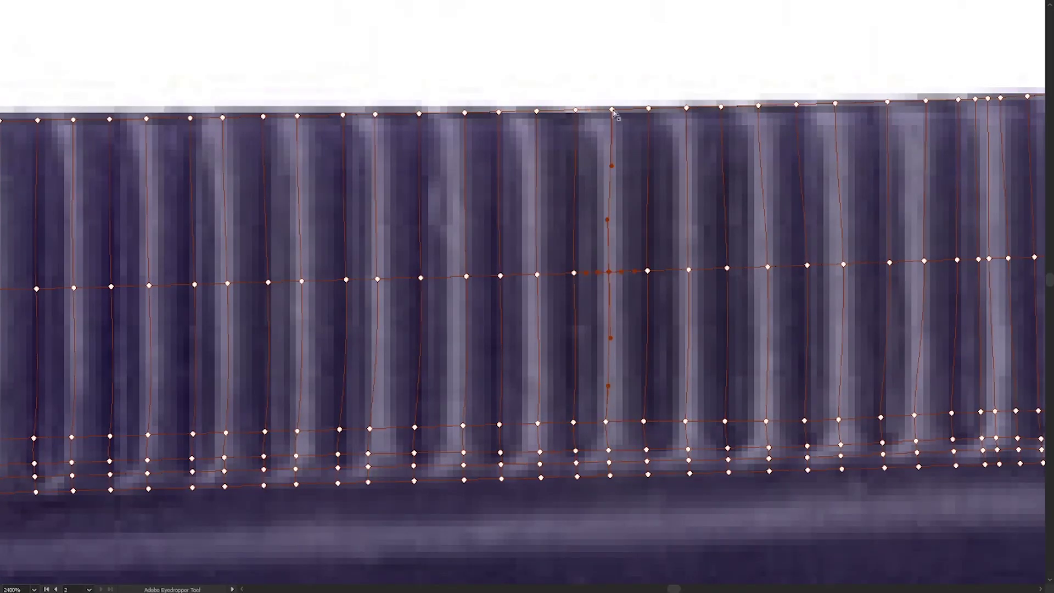
ctrl+click(612, 109)
- Sample the photo's dark tones onto the following groove column, from its top edge to its bottom edge
ctrl+click(648, 108)
ctrl+click(647, 270)
ctrl+click(644, 421)
ctrl+click(646, 450)
ctrl+click(648, 474)
- Match every point of the next ridge column to the photo's lighter tones, from bottom edge to top edge
ctrl+click(690, 473)
ctrl+click(688, 449)
ctrl+click(686, 421)
ctrl+click(689, 270)
ctrl+click(686, 107)
- Colour the next groove column from its top point down to the lower rows with sampled photo colours
ctrl+click(721, 107)
ctrl+click(727, 268)
ctrl+click(724, 421)
ctrl+click(728, 459)
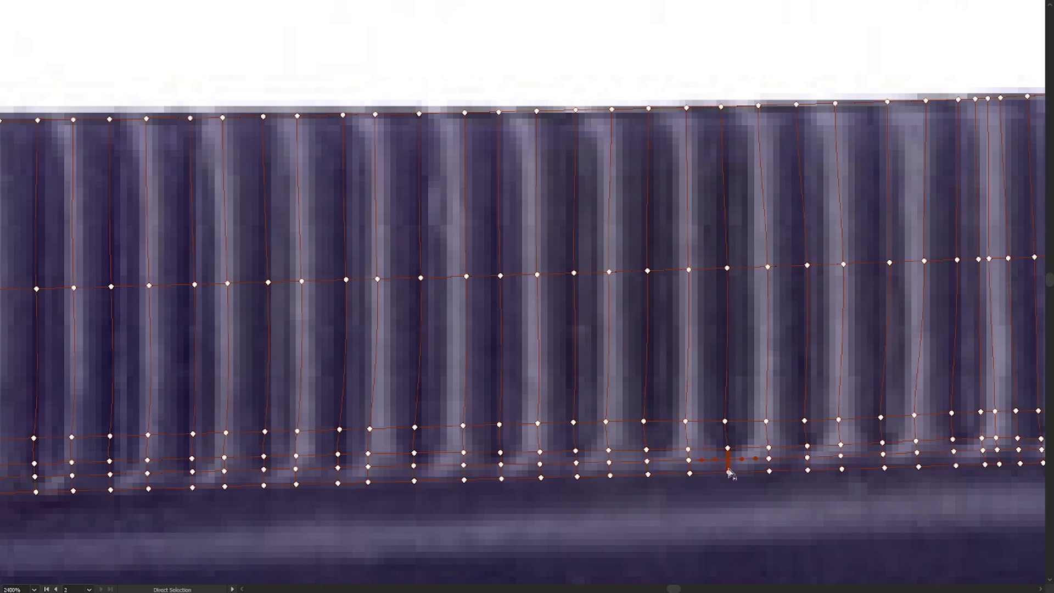
- Colour the ridge column beside it from the lower rows up to the top edge with the photo's highlights
ctrl+click(769, 460)
ctrl+click(768, 448)
ctrl+click(766, 422)
ctrl+click(767, 267)
ctrl+click(758, 105)
- Match the top, middle, lower and bottom-edge points of the next dark groove column to the photo
ctrl+click(796, 104)
ctrl+click(807, 265)
ctrl+click(805, 421)
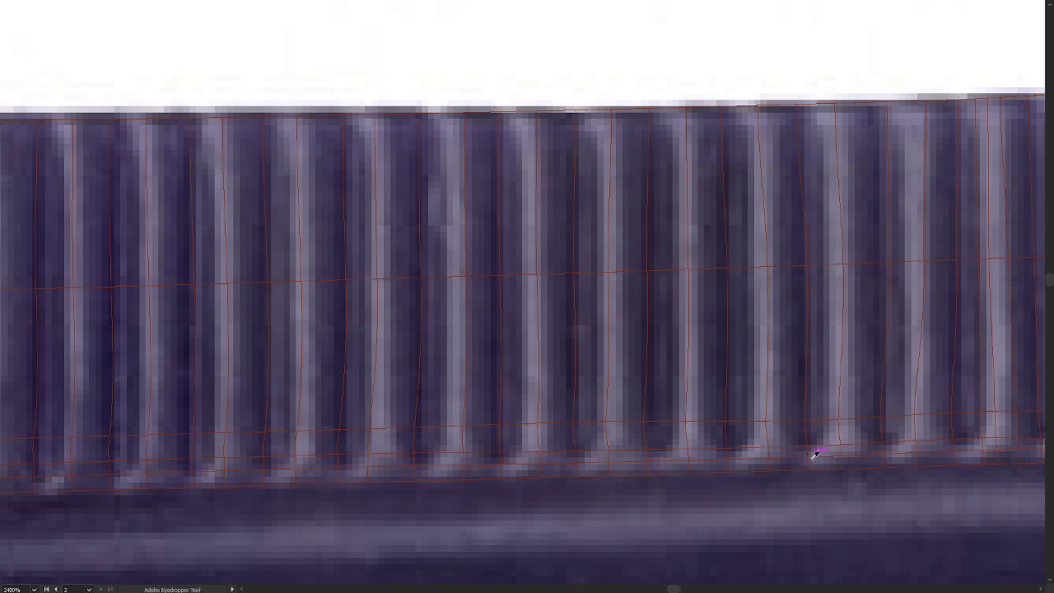
ctrl+click(808, 470)
- Colour all points of the following bright ridge column, from bottom to top, with tones sampled from the photo
ctrl+click(842, 469)
ctrl+click(841, 456)
ctrl+click(840, 445)
ctrl+click(838, 420)
ctrl+click(843, 264)
ctrl+click(835, 103)
- In the next part of the seal, colour the ridge column's middle and top points and the neighbouring groove's upper points from the photo
drag(834, 207, 177, 208)
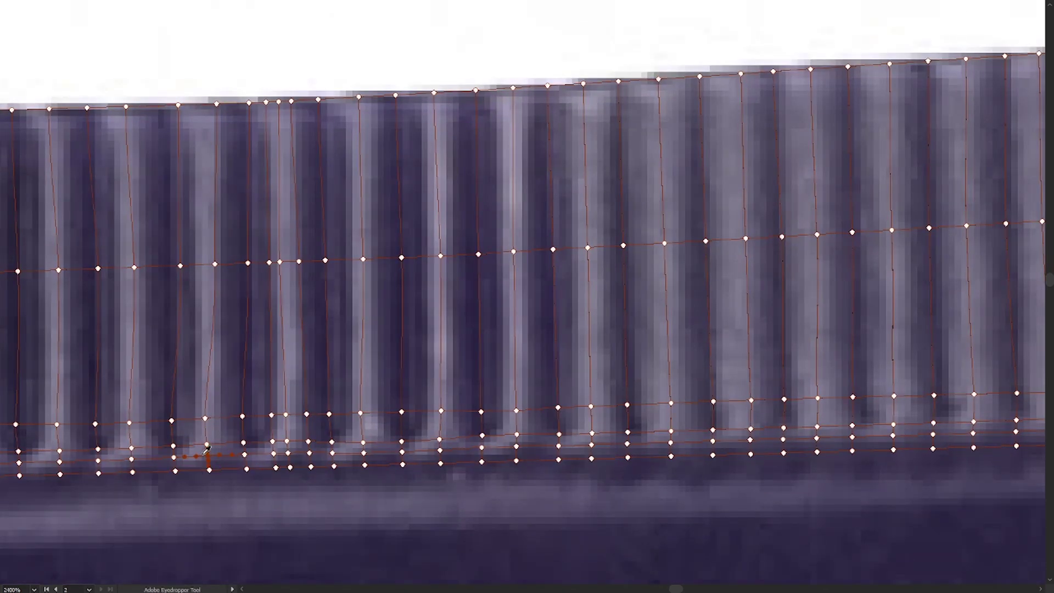
ctrl+click(215, 265)
ctrl+click(216, 104)
ctrl+click(249, 104)
ctrl+click(248, 264)
ctrl+click(243, 416)
- Colour the narrow ridge among the closely spaced columns from its top edge to its lower rows with photo colours
ctrl+click(266, 103)
ctrl+click(279, 102)
ctrl+click(279, 262)
ctrl+click(286, 415)
ctrl+click(286, 442)
ctrl+click(288, 453)
- Sample photo colours onto the middle and top points of the ridge's far edge column and of the groove beside it
ctrl+click(300, 262)
ctrl+click(291, 102)
ctrl+click(317, 103)
ctrl+click(325, 260)
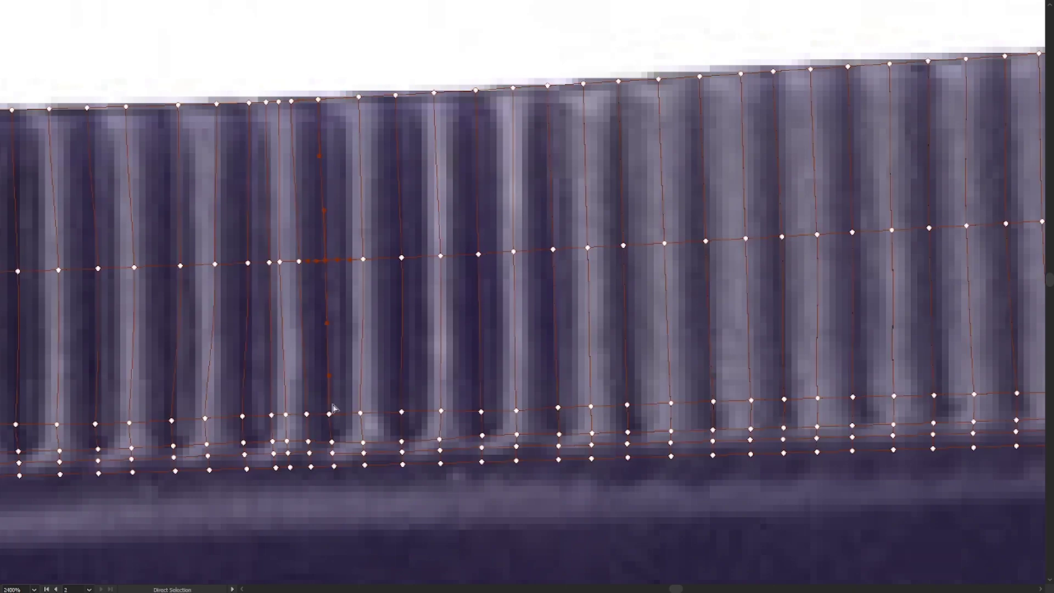
- Colour the next bright ridge column from its lower rows up to the top edge with the photo's highlight tones
ctrl+click(363, 454)
ctrl+click(360, 413)
ctrl+click(363, 259)
ctrl+click(358, 98)
- Colour the adjacent dark groove column from its top edge down to the lower rows with colours sampled from the photo
ctrl+click(395, 96)
ctrl+click(402, 258)
ctrl+click(401, 412)
ctrl+click(402, 441)
- Match the next ridge column's points to the photo's light tones, working from the lower rows to the top edge
ctrl+click(440, 450)
ctrl+click(439, 440)
ctrl+click(441, 411)
ctrl+click(440, 256)
ctrl+click(434, 92)
- Colour the next groove's top and middle points and the following bright ridge column up to its top edge from the photo
ctrl+click(476, 90)
ctrl+click(478, 255)
ctrl+click(516, 435)
ctrl+click(516, 411)
ctrl+click(513, 252)
ctrl+click(513, 88)
- Sample photo colours onto the next groove's top point and the lower, middle and top points of the wider ridge beside it
ctrl+click(547, 86)
ctrl+click(592, 407)
ctrl+click(588, 247)
ctrl+click(583, 84)
- Colour the following dark groove column from its top edge down to the lower rows with sampled photo colours
ctrl+click(619, 82)
ctrl+click(623, 246)
ctrl+click(627, 405)
ctrl+click(627, 432)
- Move along the seal and colour the next uncoloured ridge and groove points, including a ridge column up to its top edge, from the photo
drag(786, 125, 336, 171)
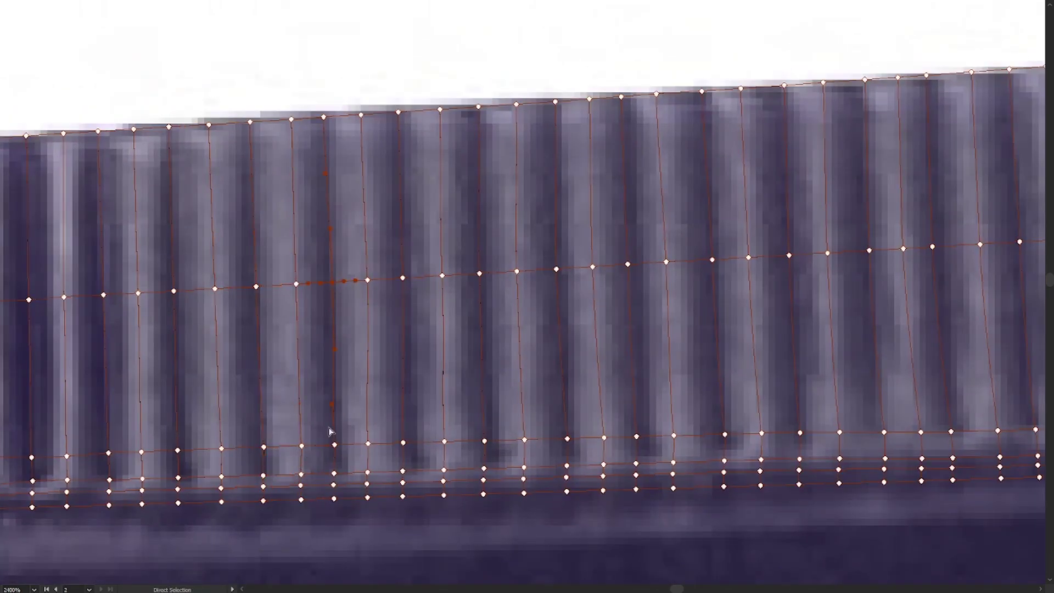
ctrl+click(368, 496)
ctrl+click(403, 278)
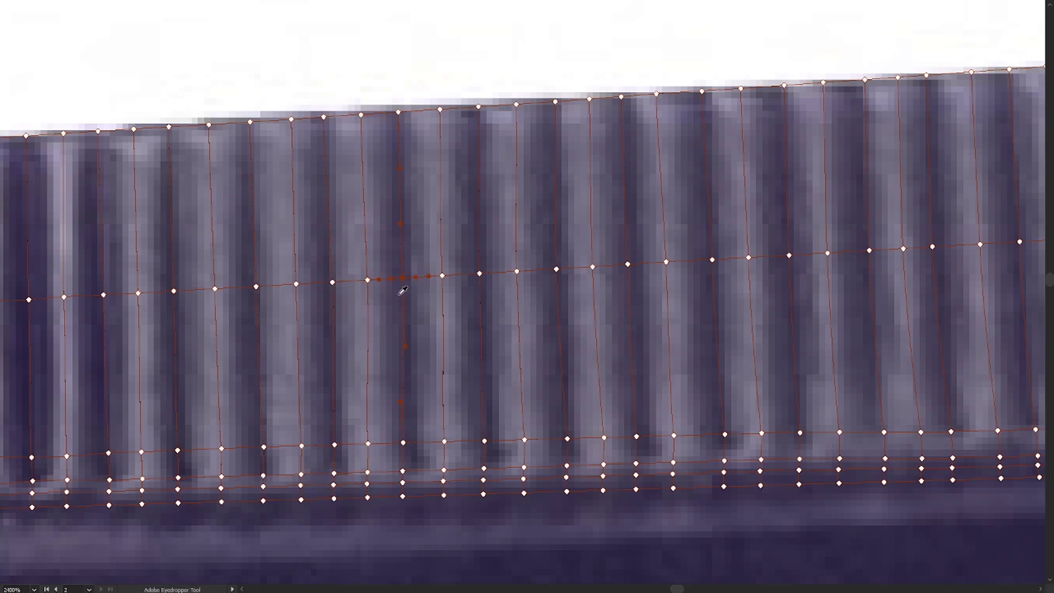
ctrl+click(444, 441)
ctrl+click(442, 276)
ctrl+click(439, 110)
- Colour the next groove column's top point and its lower points down to the bottom edge with the photo's dark tones
ctrl+click(478, 107)
ctrl+click(484, 468)
ctrl+click(483, 481)
ctrl+click(483, 494)
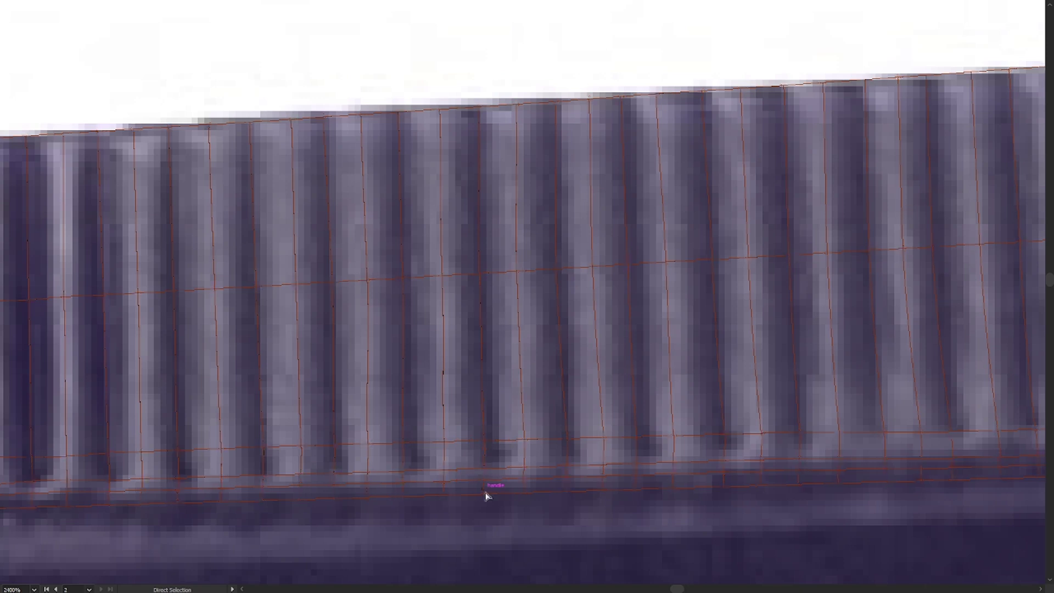
- Colour the bottom-edge points of the next three columns and the last ridge's middle and top points from the photo
ctrl+click(524, 493)
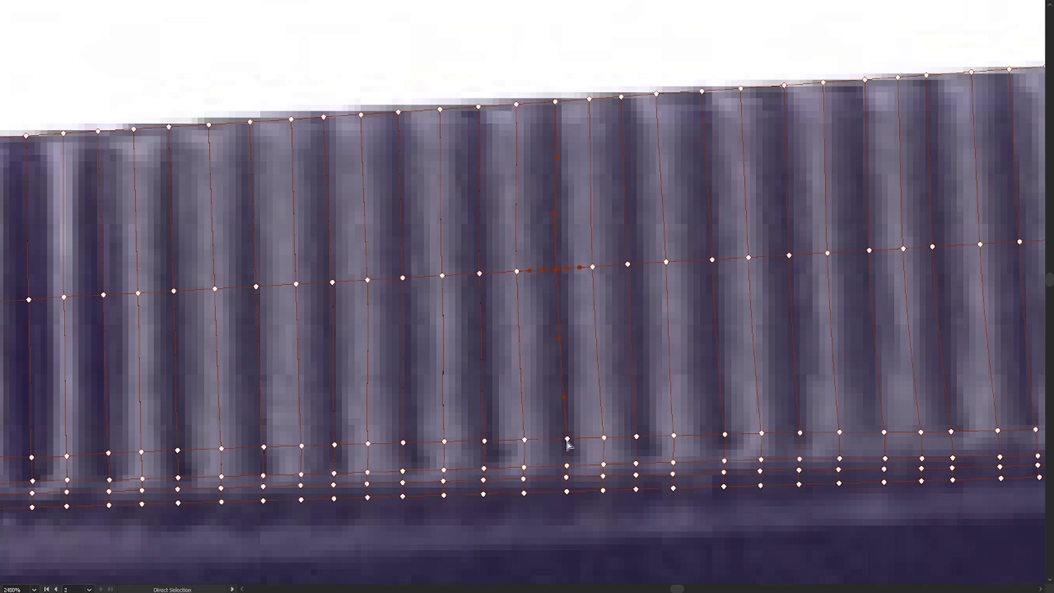
ctrl+click(566, 492)
ctrl+click(603, 490)
ctrl+click(592, 266)
ctrl+click(589, 99)
- Match the adjacent groove column to the photo's dark tones from its top edge down to the lower rows
ctrl+click(622, 97)
ctrl+click(628, 264)
ctrl+click(636, 437)
ctrl+click(636, 464)
- Colour the next ridge column's lower points and top-edge point with highlight tones sampled from the photo
ctrl+click(673, 473)
ctrl+click(673, 462)
ctrl+click(674, 436)
ctrl+click(656, 94)
- Colour the next groove's top and middle points, and the bright ridge column beside it from bottom to top, from the photo
ctrl+click(702, 92)
ctrl+click(712, 260)
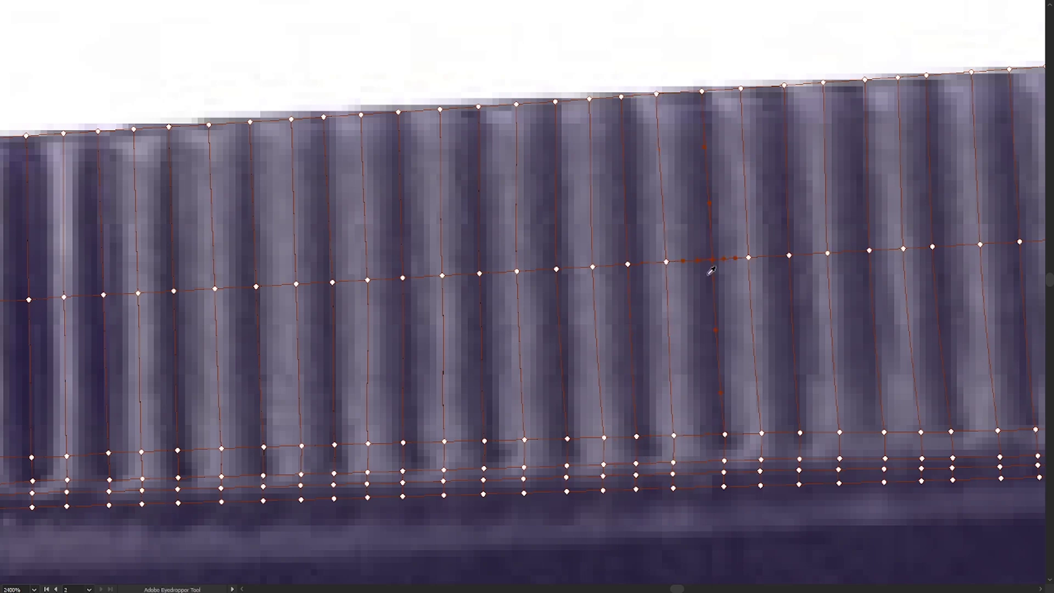
ctrl+click(760, 486)
ctrl+click(761, 460)
ctrl+click(761, 434)
ctrl+click(748, 257)
ctrl+click(740, 89)
- Colour the following groove column from its top edge to its bottom edge with dark tones sampled from the photo
ctrl+click(783, 86)
ctrl+click(788, 255)
ctrl+click(799, 460)
ctrl+click(799, 470)
ctrl+click(799, 484)
- Sample the photo's lighter tones onto the lower, middle and top points of the adjacent ridge column
ctrl+click(839, 470)
ctrl+click(828, 254)
ctrl+click(822, 84)
- Preview the seal mesh layer in colour to check the finished columns, and return the layer to outline display
drag(941, 353, 653, 394)
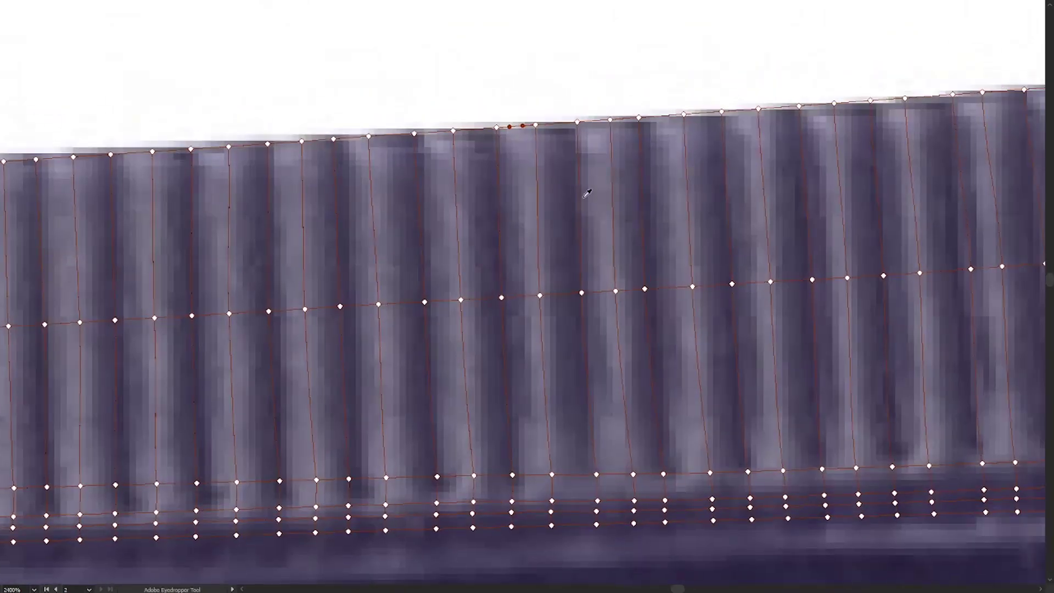
scroll(587, 193, down, 3)
key(f)
key(f)
ctrl+click(845, 78)
ctrl+click(573, 196)
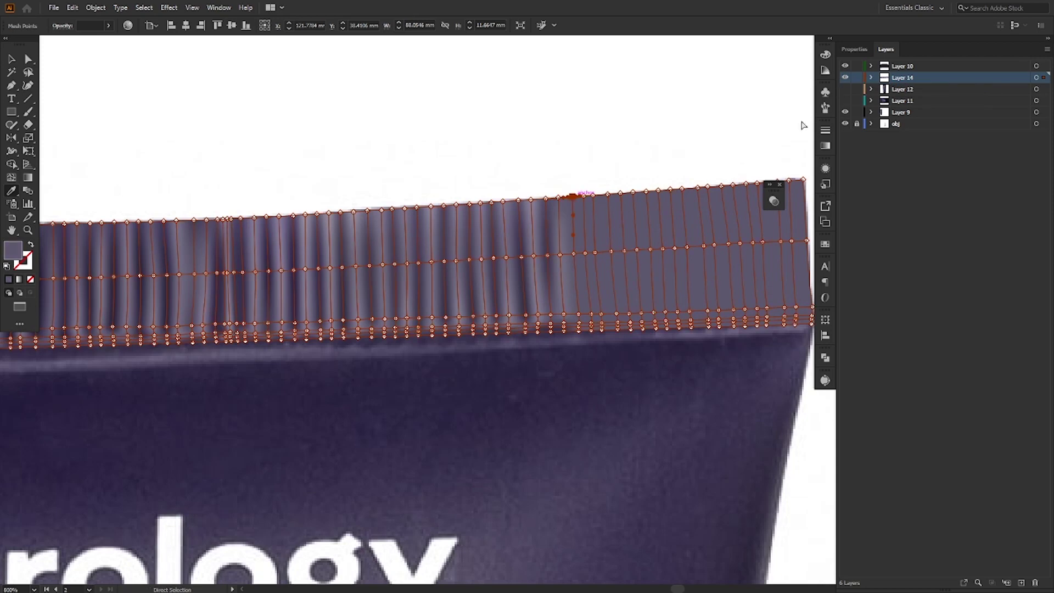
ctrl+click(846, 77)
- Zoom in on the seal's uncoloured end section and match its first groove column points to the photo's dark tones
scroll(708, 232, up, 3)
key(f)
ctrl+click(257, 268)
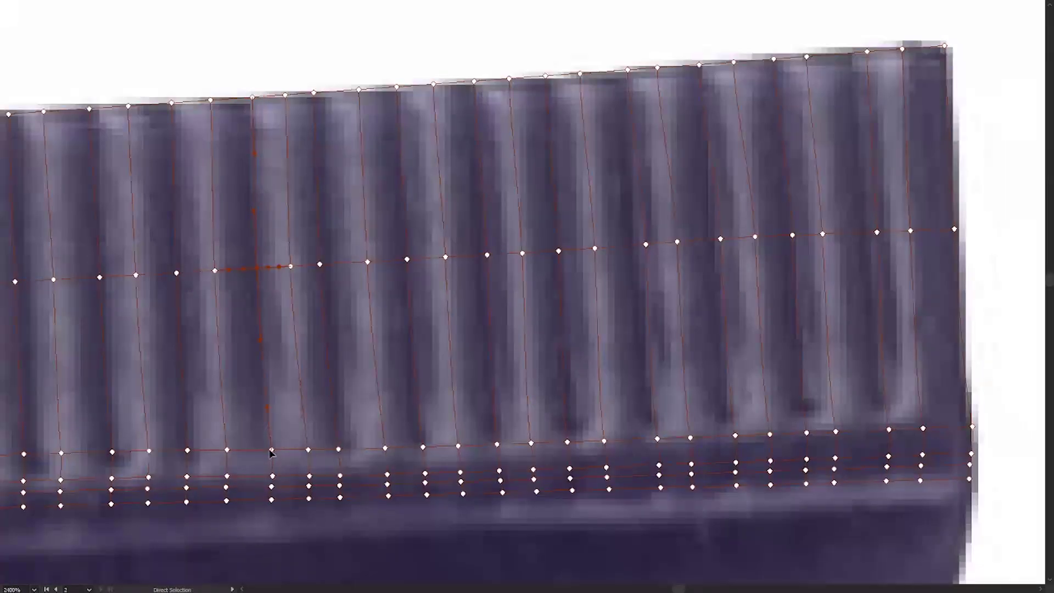
ctrl+click(313, 94)
ctrl+click(407, 260)
ctrl+click(425, 483)
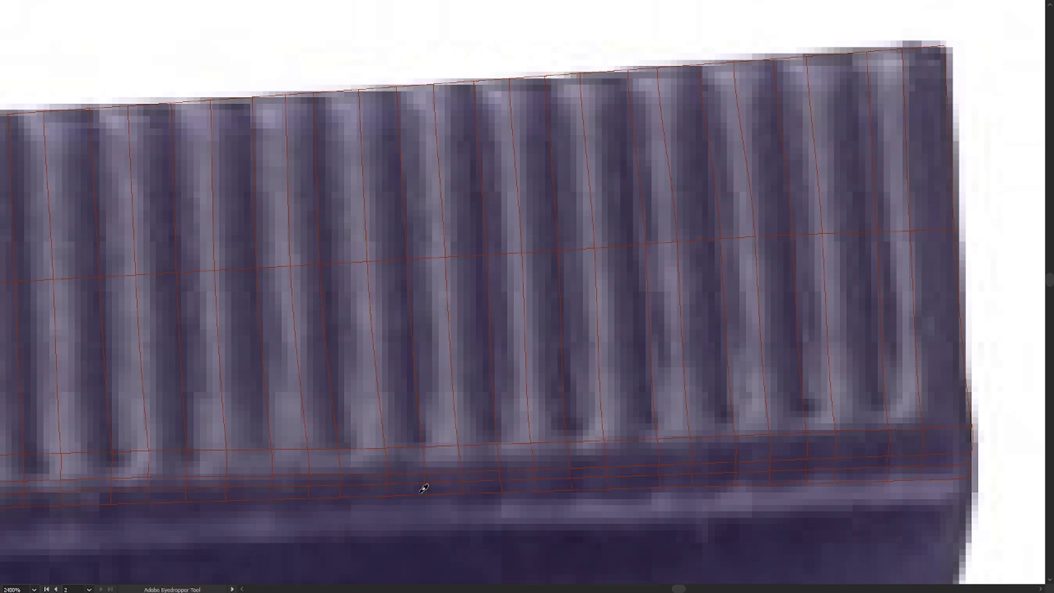
- Colour the next ridge column's lower points and the adjacent groove's top and middle points with sampled photo colours
ctrl+click(460, 481)
ctrl+click(460, 472)
ctrl+click(459, 446)
ctrl+click(474, 82)
ctrl+click(487, 255)
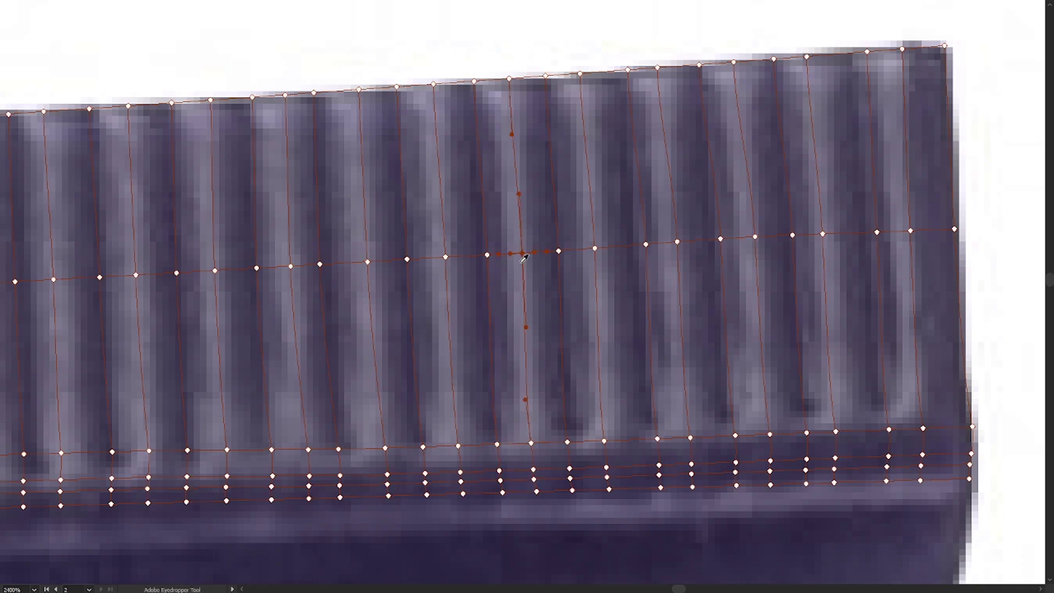
- Sample photo colours onto the current ridge column's top point and all points of the next groove and ridge columns
ctrl+click(510, 79)
ctrl+click(545, 77)
ctrl+click(559, 252)
ctrl+click(567, 442)
ctrl+click(570, 469)
ctrl+click(570, 479)
ctrl+click(572, 490)
ctrl+click(608, 490)
ctrl+click(606, 477)
ctrl+click(607, 467)
ctrl+click(594, 248)
ctrl+click(580, 73)
- Match the following groove column from top to bottom, and its adjoining ridge column, to the photo's colours
ctrl+click(627, 70)
ctrl+click(646, 244)
ctrl+click(657, 438)
ctrl+click(659, 465)
ctrl+click(659, 476)
ctrl+click(660, 488)
ctrl+click(692, 487)
ctrl+click(692, 464)
ctrl+click(678, 242)
ctrl+click(658, 67)
- Continue toward the seal's end, sampling dark tones down the next groove column and lighter tones up its ridge
ctrl+click(699, 65)
ctrl+click(721, 239)
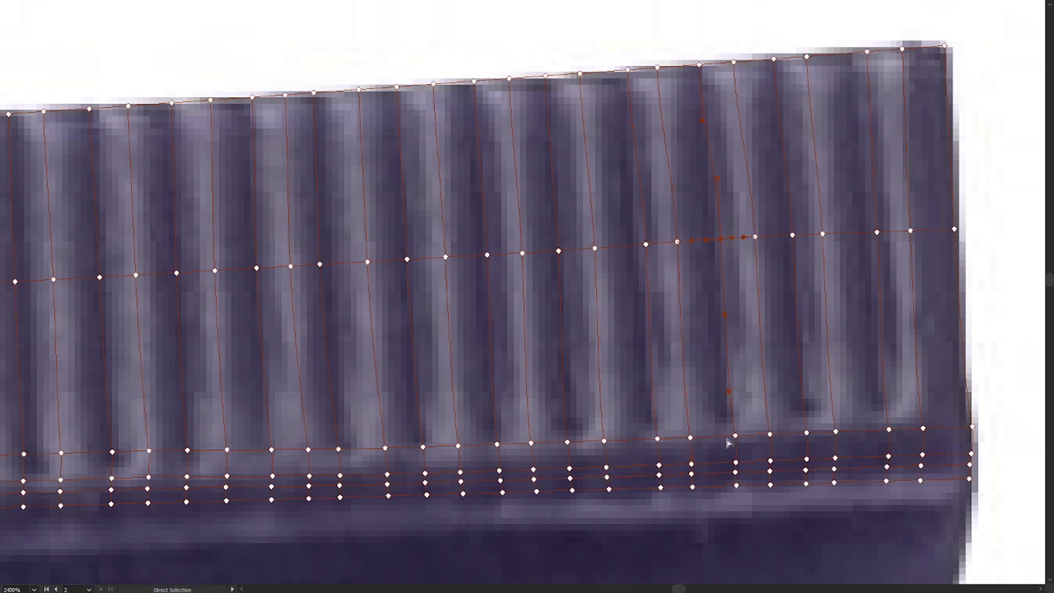
ctrl+click(735, 435)
ctrl+click(736, 472)
ctrl+click(737, 486)
ctrl+click(770, 484)
ctrl+click(771, 461)
ctrl+click(770, 434)
ctrl+click(755, 237)
ctrl+click(734, 63)
- Colour the second-to-last groove and ridge columns of the seal mesh with tones sampled from the photo
ctrl+click(774, 59)
ctrl+click(792, 235)
ctrl+click(807, 432)
ctrl+click(806, 459)
ctrl+click(806, 469)
ctrl+click(834, 483)
ctrl+click(834, 469)
ctrl+click(836, 432)
ctrl+click(823, 234)
ctrl+click(807, 56)
- Colour the last groove and ridge columns before the seal's outer edge with sampled photo tones
ctrl+click(866, 52)
ctrl+click(877, 232)
ctrl+click(889, 429)
ctrl+click(889, 456)
ctrl+click(887, 467)
ctrl+click(922, 466)
ctrl+click(923, 455)
ctrl+click(923, 429)
ctrl+click(911, 230)
ctrl+click(902, 50)
- Sample photo colours onto the mesh points along the seal's outer end edge
ctrl+click(945, 46)
ctrl+click(954, 229)
ctrl+click(972, 426)
ctrl+click(969, 479)
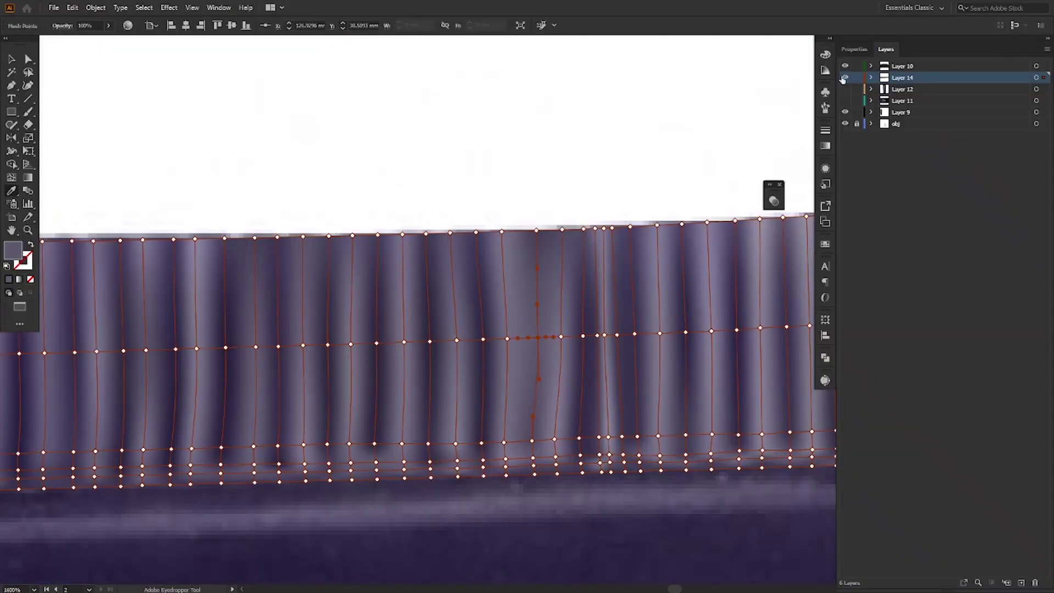
- Set Layer 14 to outline, resample the wrongly light groove column's points with the photo's dark tones, and restore its colour preview
ctrl+click(844, 79)
ctrl+click(529, 439)
ctrl+click(536, 231)
ctrl+click(538, 337)
click(537, 338)
ctrl+click(532, 441)
ctrl+click(533, 457)
ctrl+click(843, 79)
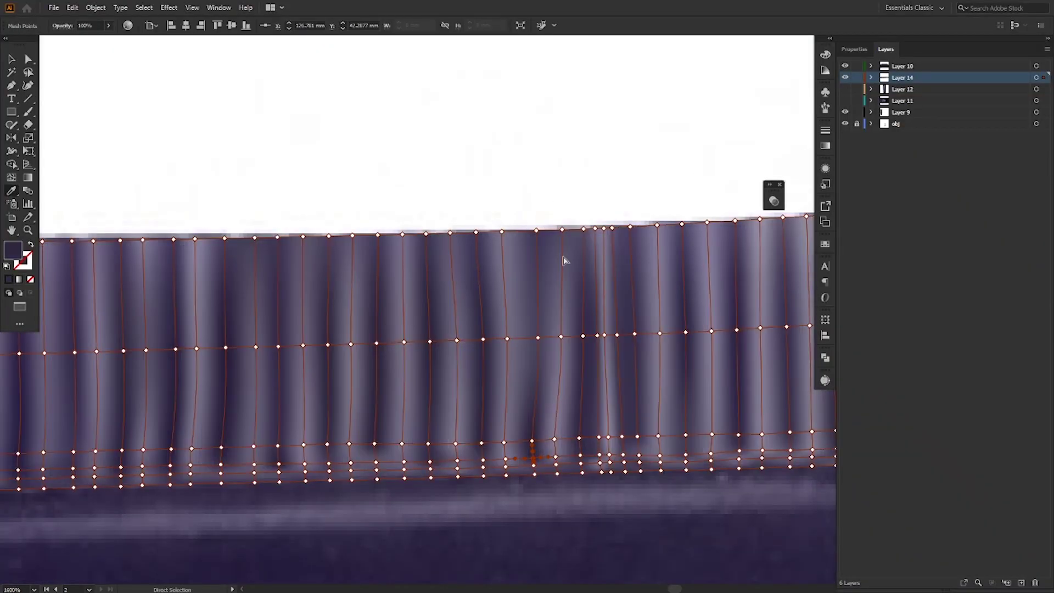
ctrl+click(538, 337)
click(537, 338)
ctrl+click(552, 172)
- Show Layer 12 and Layer 11 again and hide the obj photo layer to view the whole redrawn tube
scroll(553, 172, down, 3)
scroll(720, 287, down, 2)
click(845, 89)
click(846, 100)
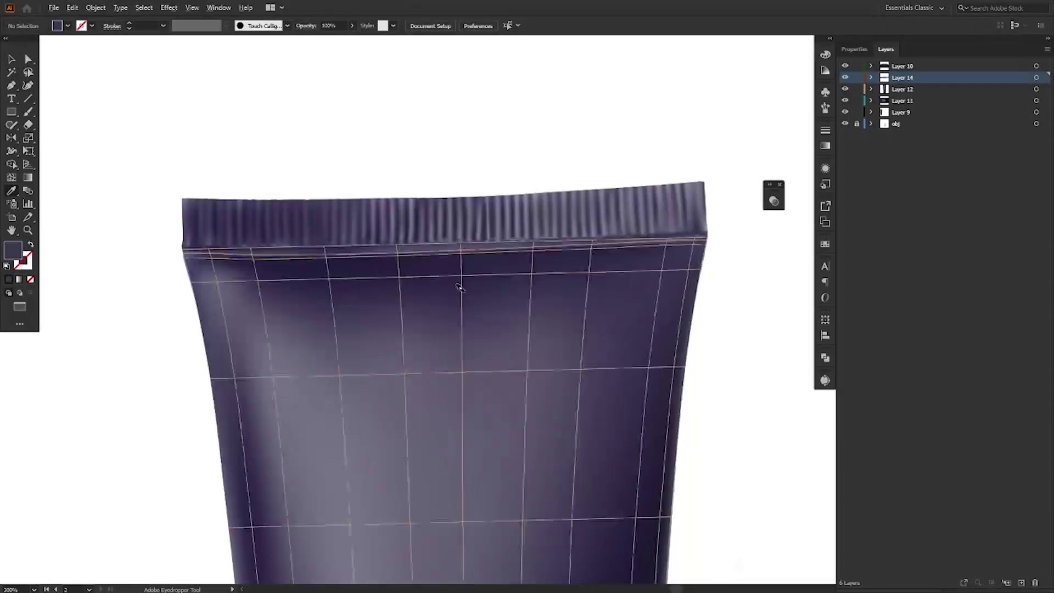
scroll(654, 280, down, 5)
scroll(681, 387, up, 2)
scroll(682, 387, down, 1)
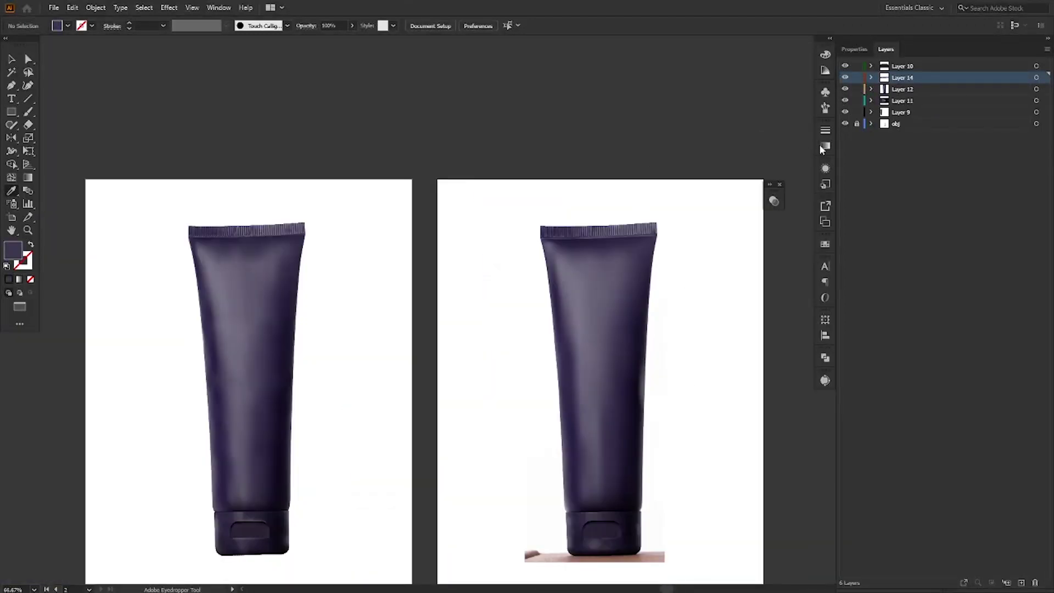
click(845, 124)
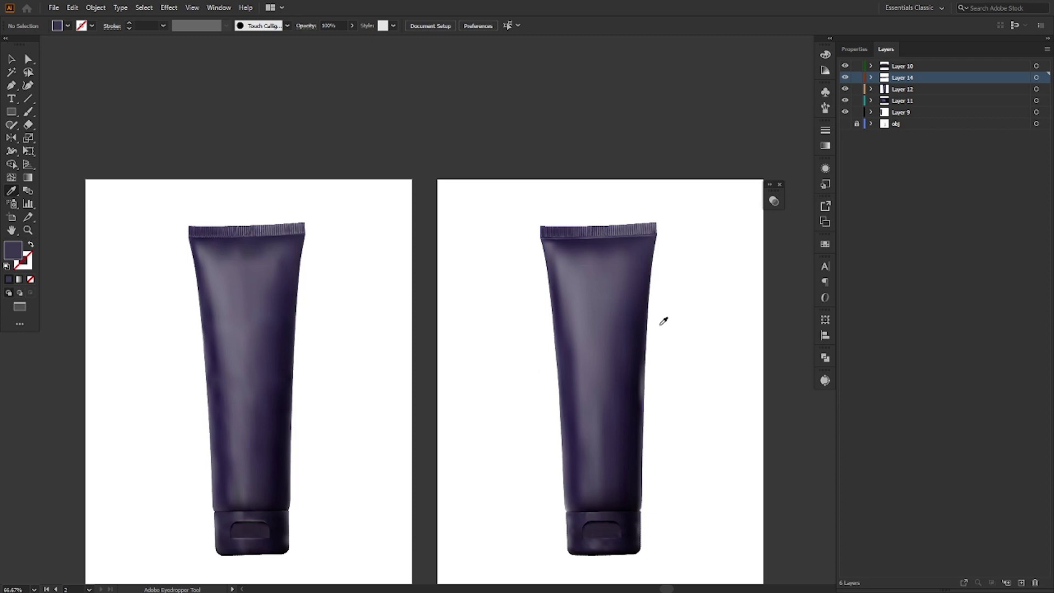
- Move the bottom corner mesh point at the seal's outer end down onto the tube body's upper corner
scroll(601, 222, up, 4)
drag(778, 276, 589, 265)
ctrl+click(628, 253)
key(a)
scroll(661, 262, up, 2)
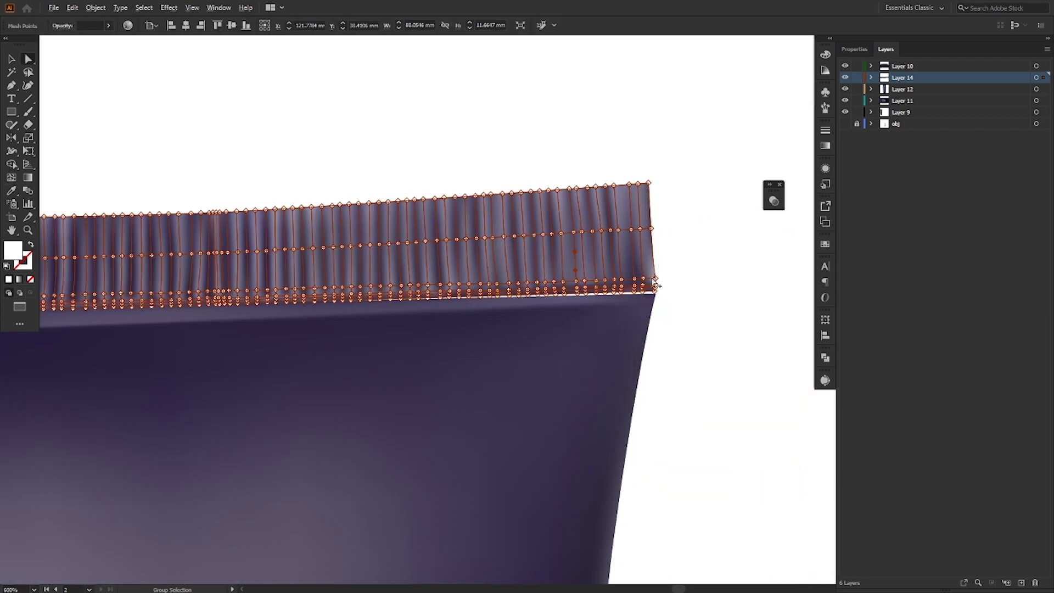
scroll(653, 286, up, 3)
scroll(657, 292, up, 1)
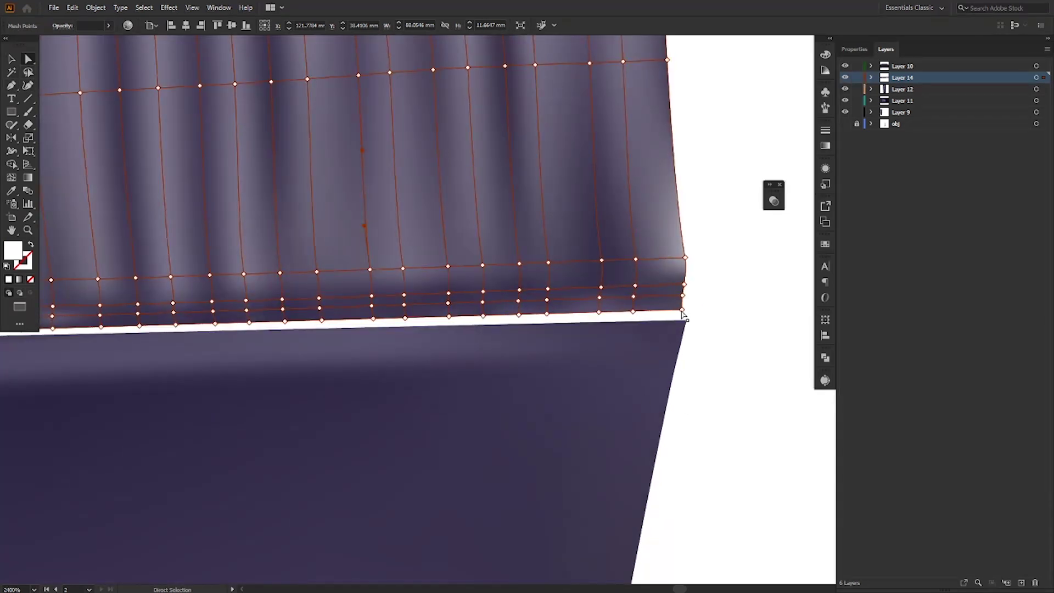
drag(683, 313, 632, 324)
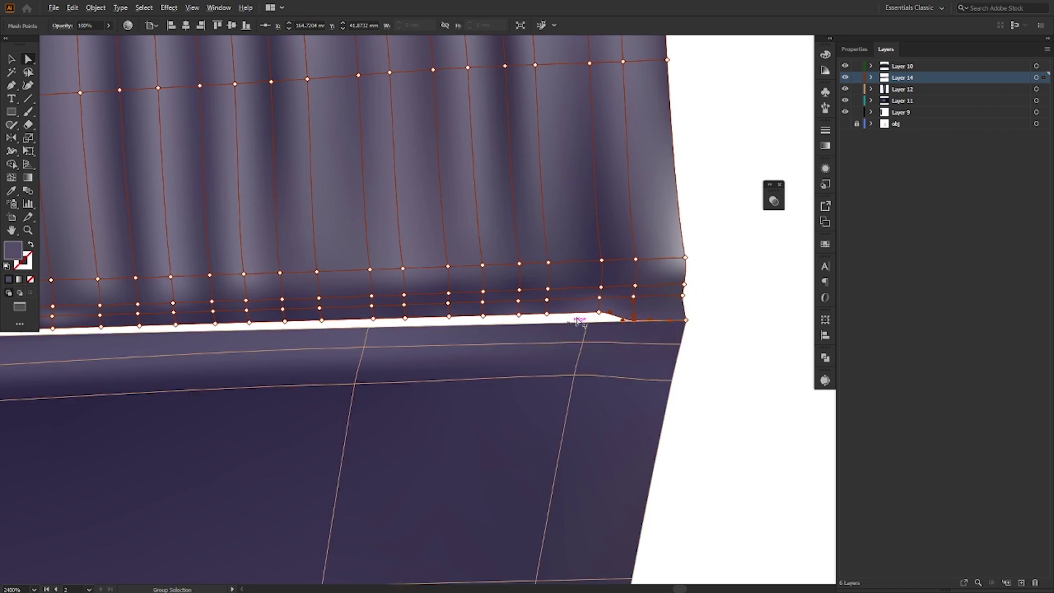
- Move the neighbouring bottom-edge points of the seal mesh down onto the body's upper edge
scroll(681, 308, up, 2)
drag(662, 343, 661, 348)
drag(594, 330, 594, 346)
drag(490, 329, 486, 352)
drag(433, 331, 684, 348)
key(space)
drag(629, 330, 631, 347)
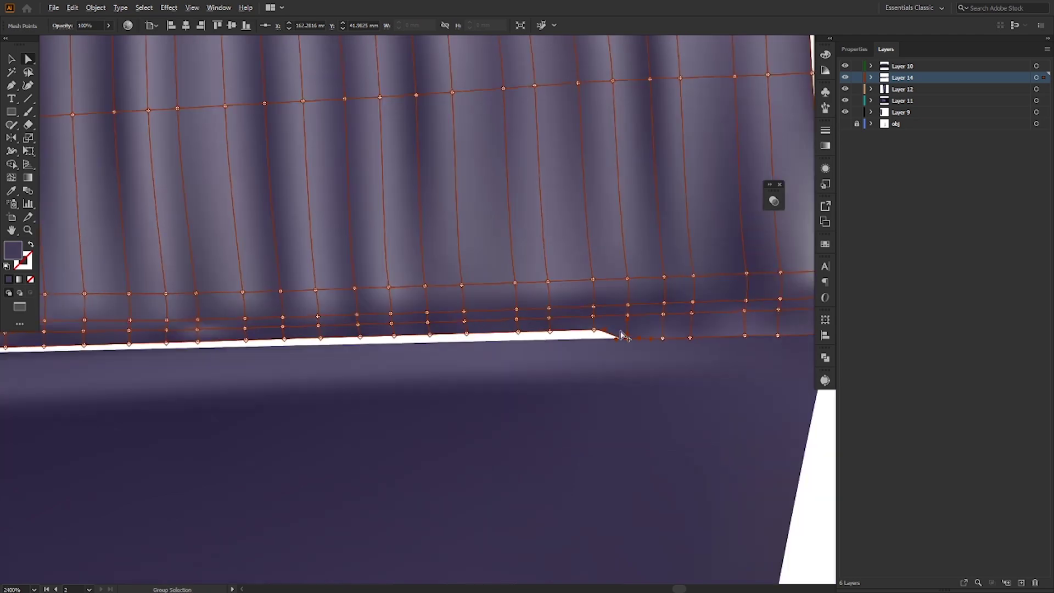
- Nudge the whole seal mesh down to cover the remaining white gap above the tube body
scroll(621, 334, down, 4)
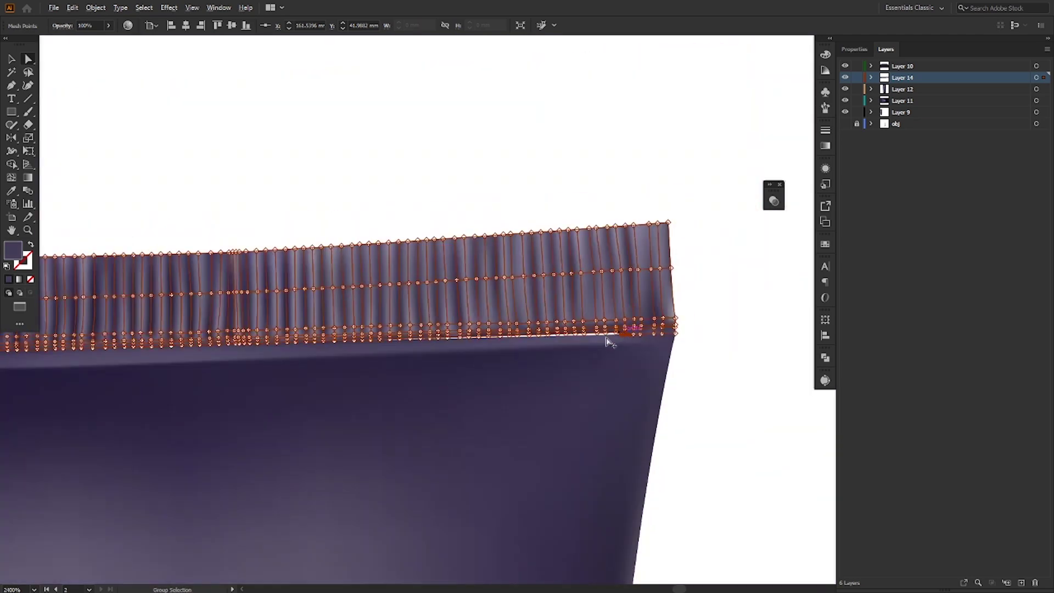
scroll(419, 348, up, 4)
scroll(448, 337, down, 1)
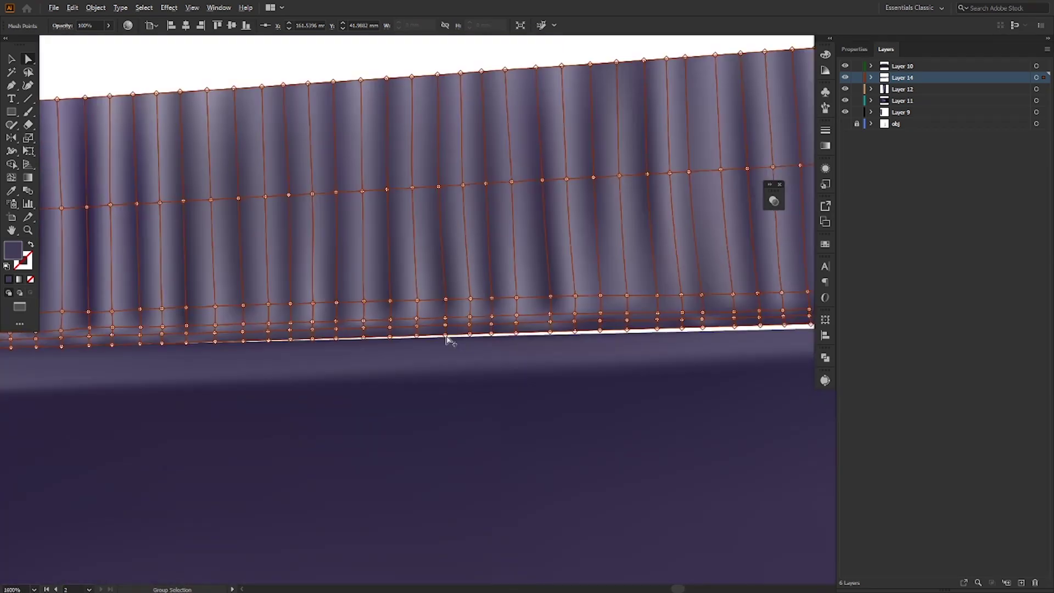
key(v)
click(426, 69)
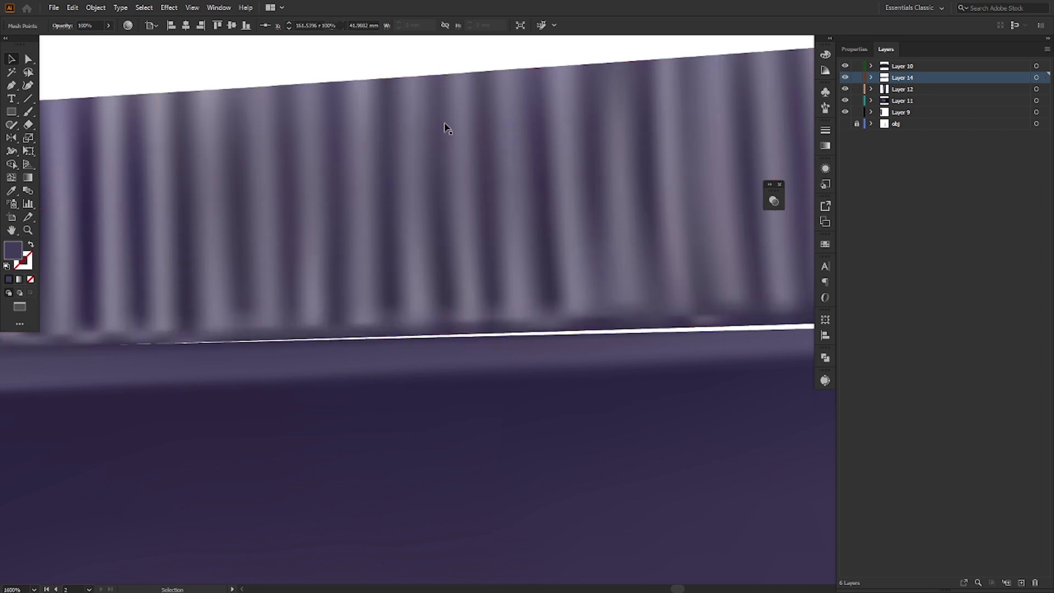
click(445, 124)
key(Down)
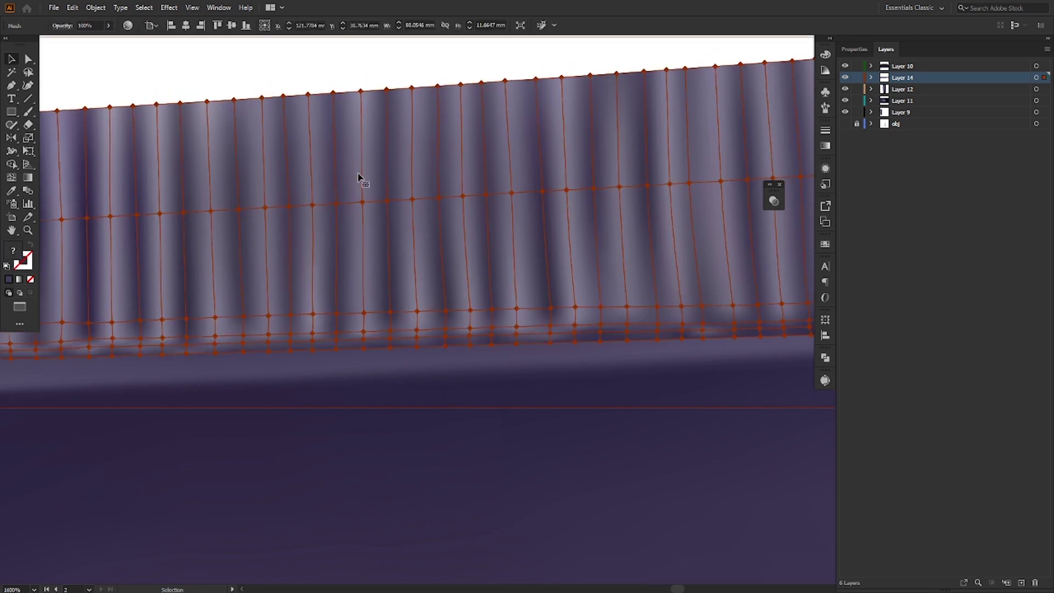
click(442, 79)
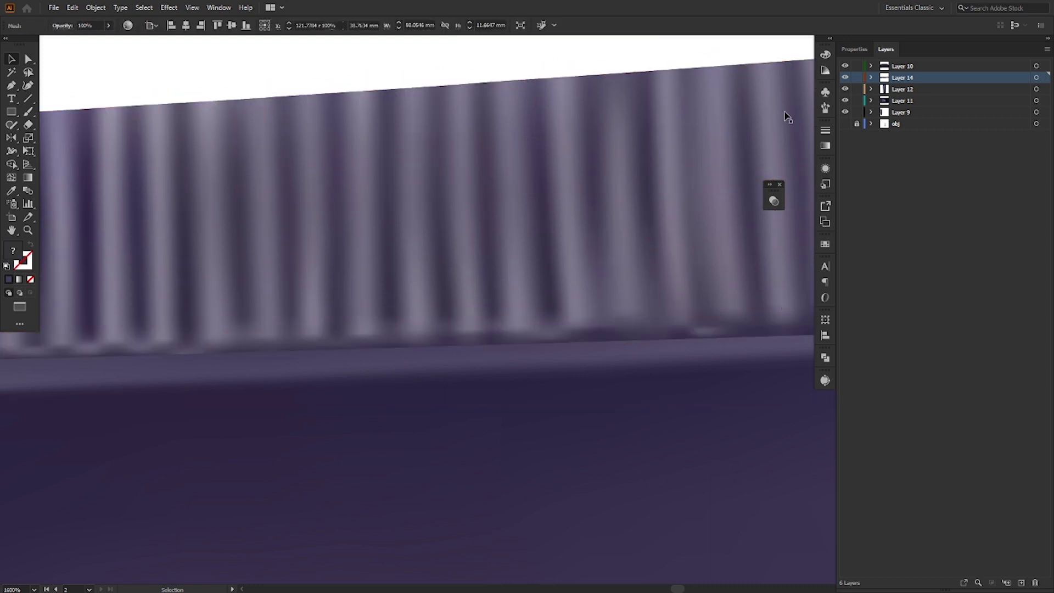
- Move Layer 12 above Layer 14 in the stacking order and view the whole tube
click(910, 93)
drag(912, 86, 898, 73)
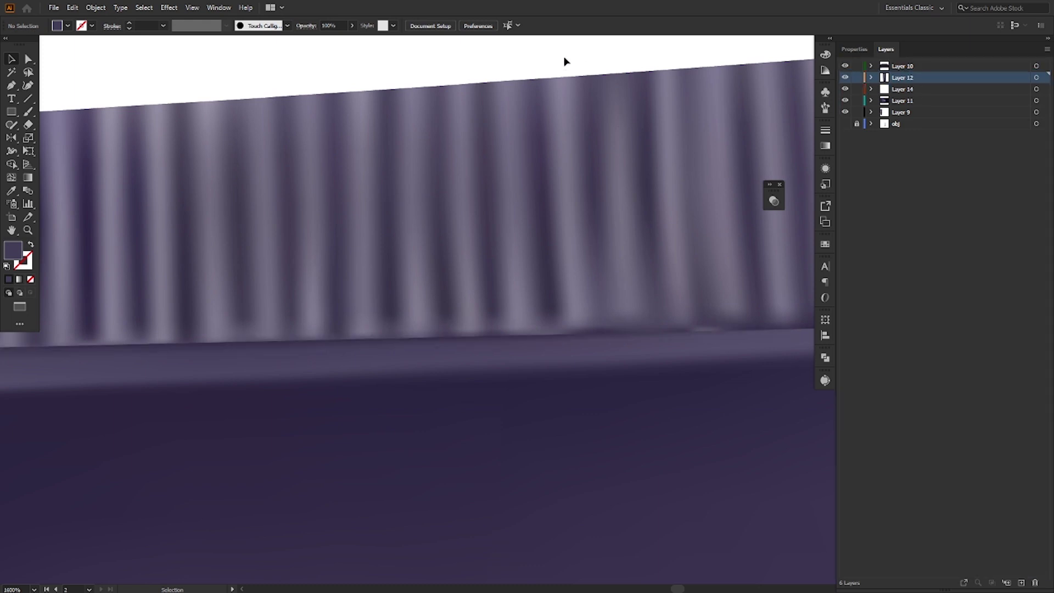
scroll(462, 289, down, 6)
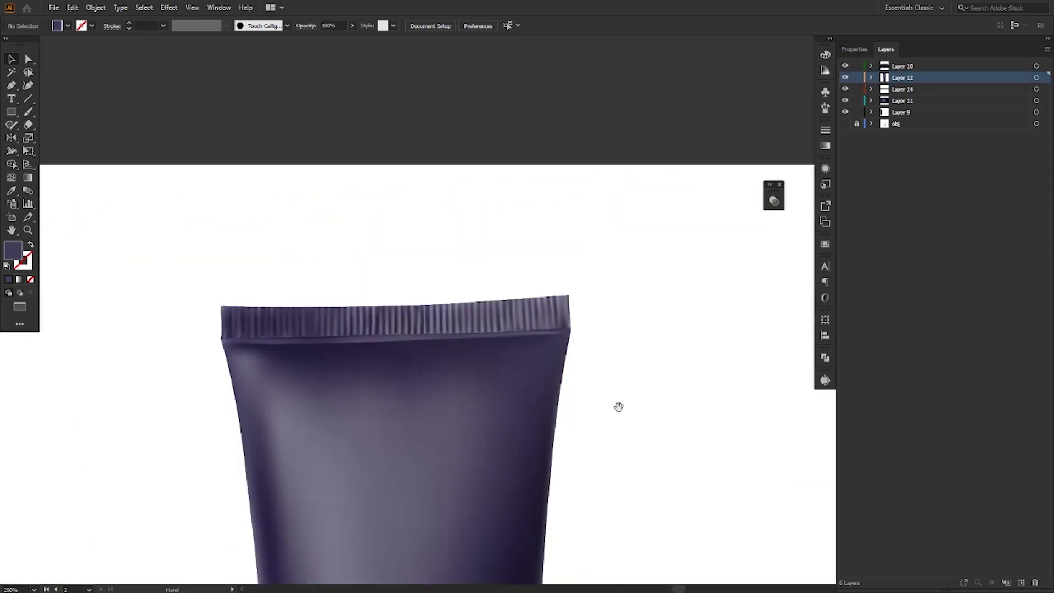
drag(618, 407, 644, 289)
scroll(636, 299, down, 3)
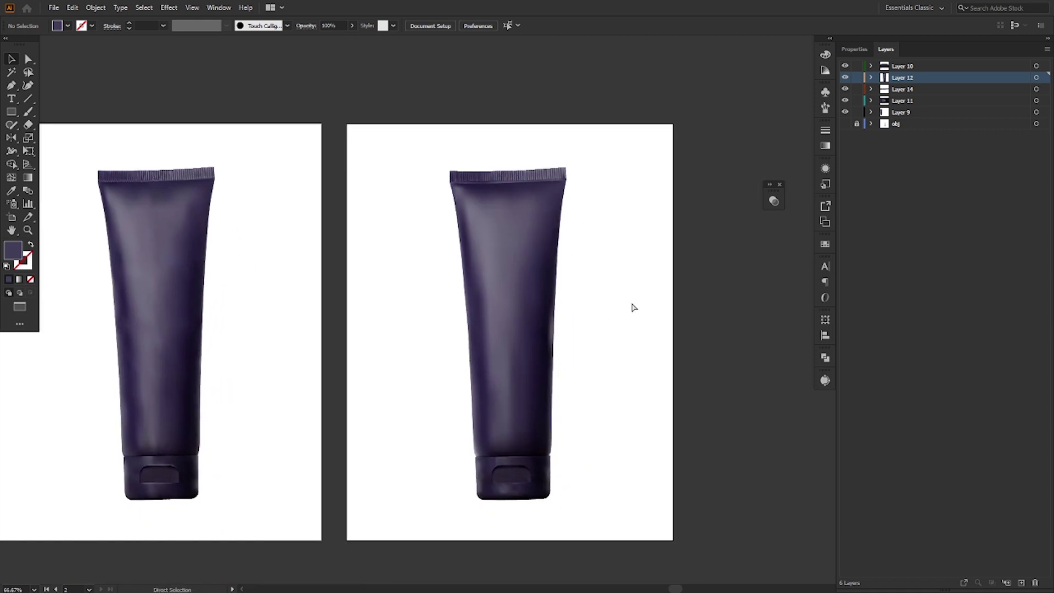
- Recolour the overly light mesh point on the tube body's right edge with the dark photo tone, outlining Layer 12 while sampling
scroll(621, 396, up, 5)
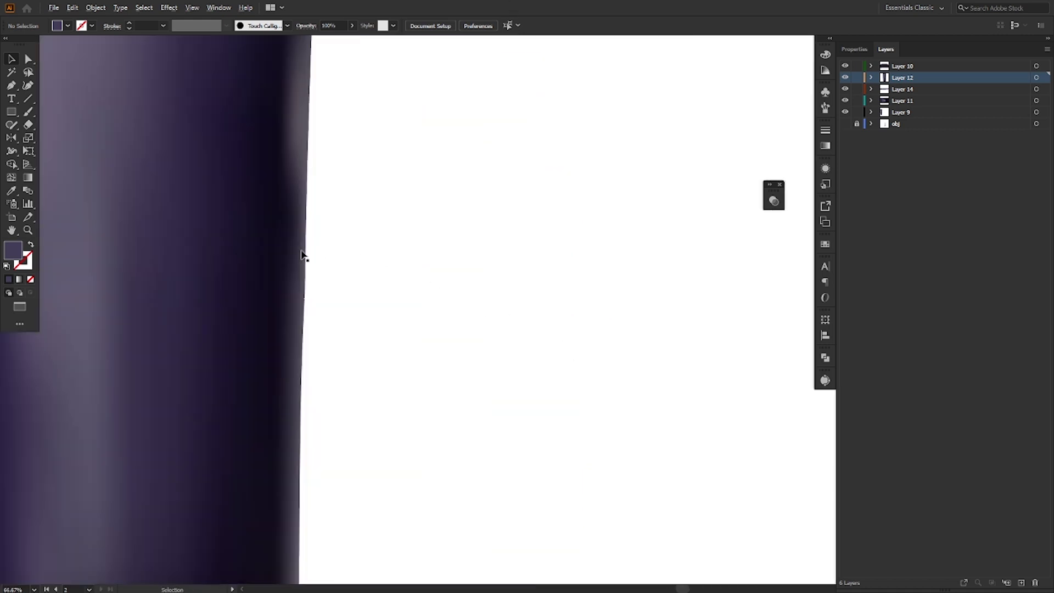
scroll(396, 262, down, 2)
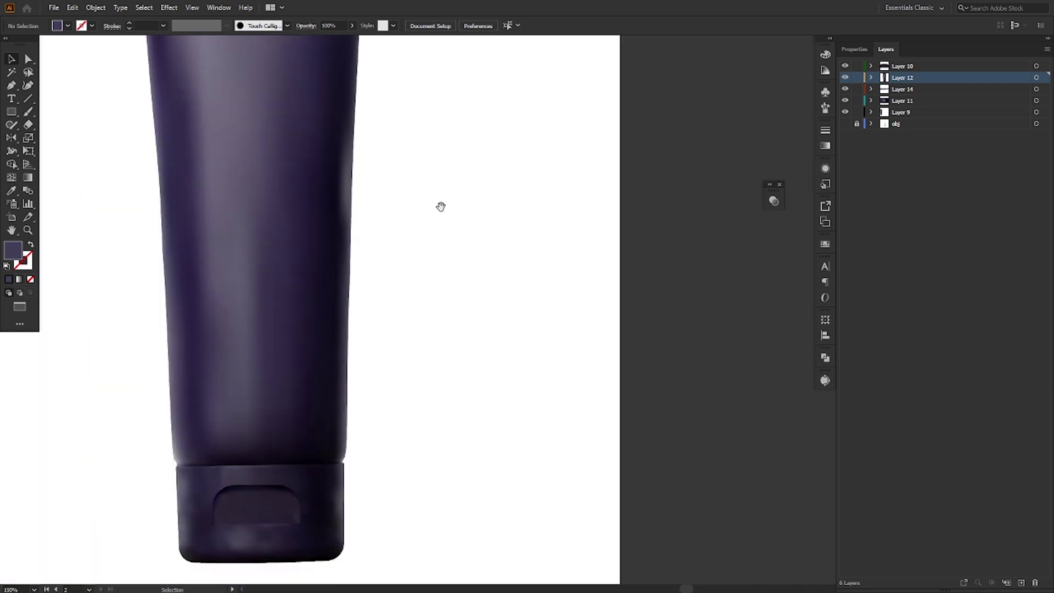
drag(441, 206, 456, 367)
scroll(371, 370, up, 3)
click(325, 414)
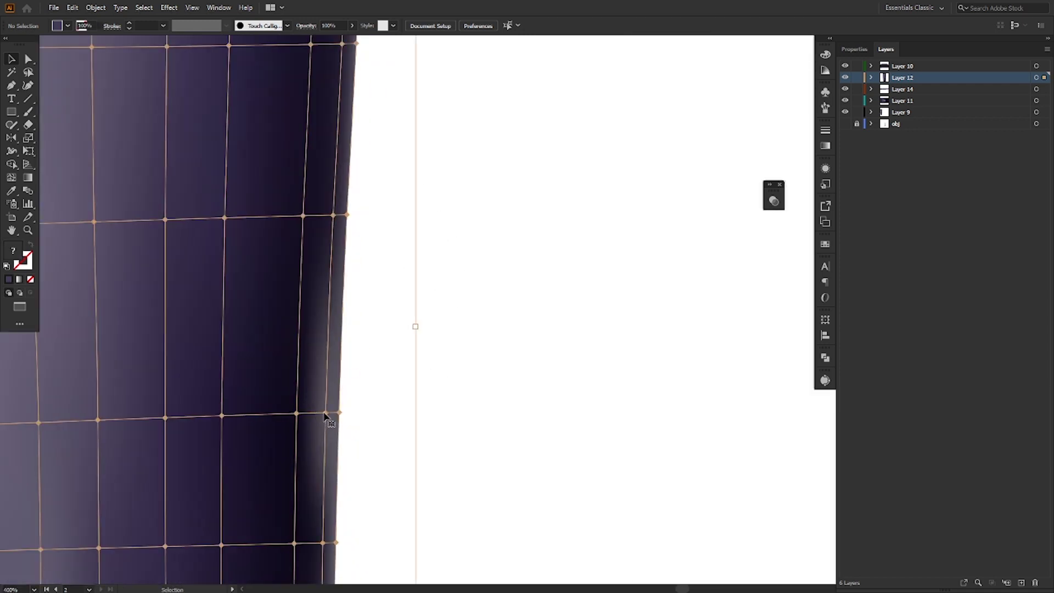
key(a)
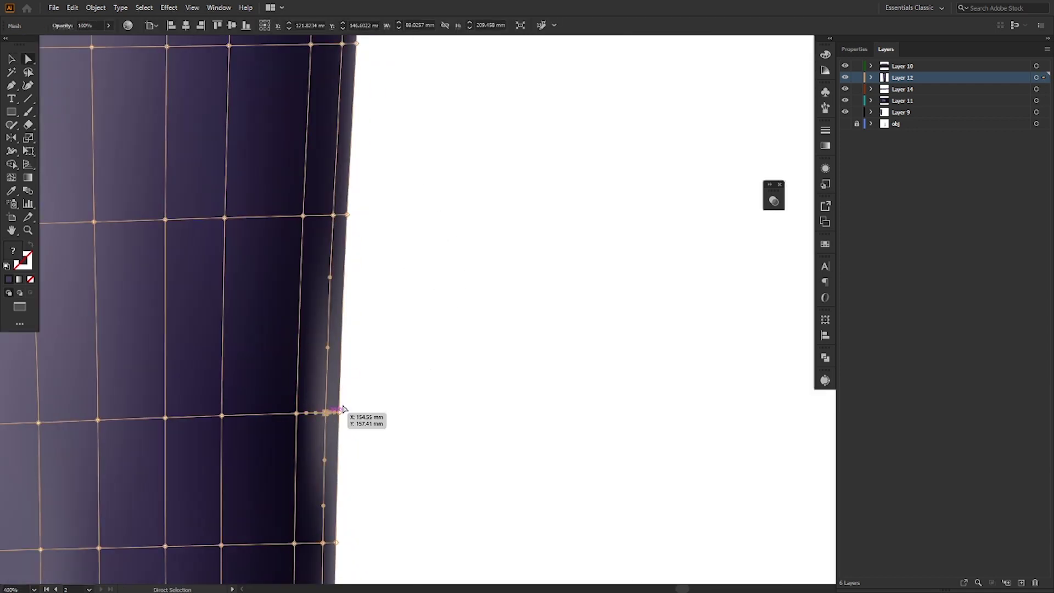
click(341, 410)
click(844, 124)
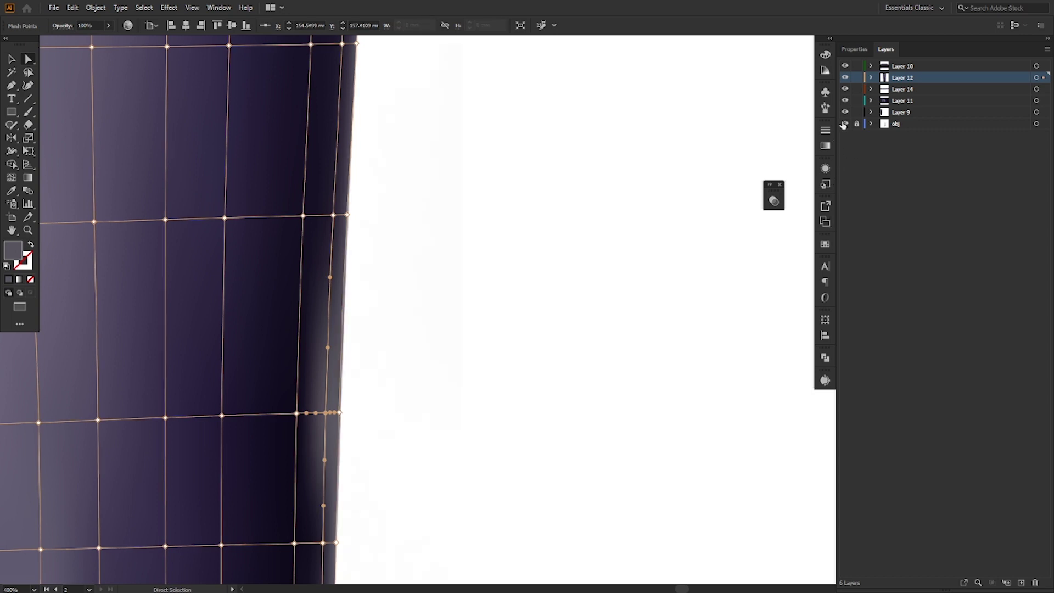
click(845, 78)
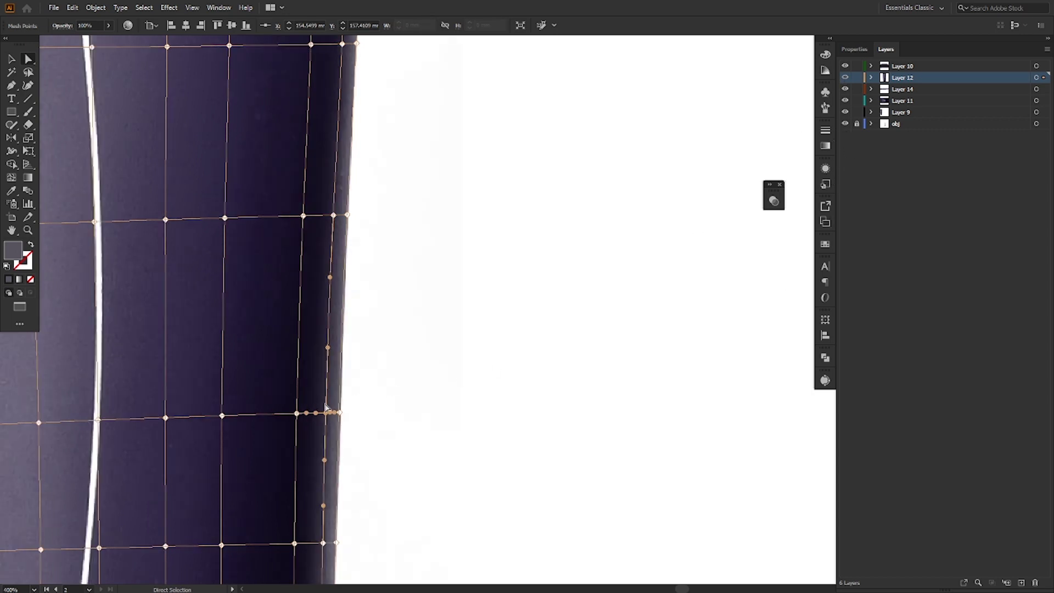
key(i)
click(323, 405)
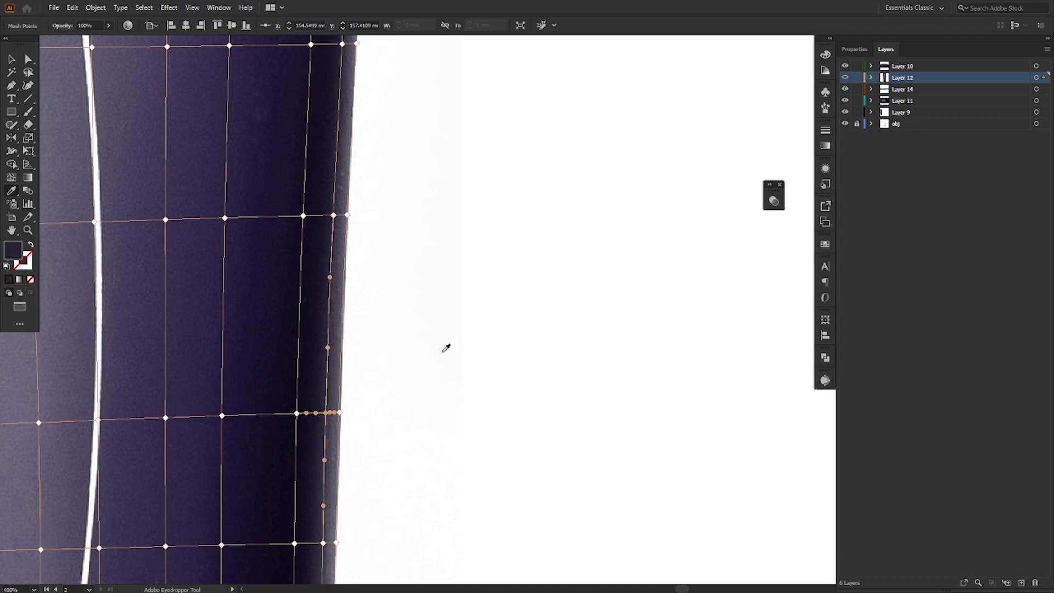
ctrl+click(846, 78)
ctrl+click(560, 340)
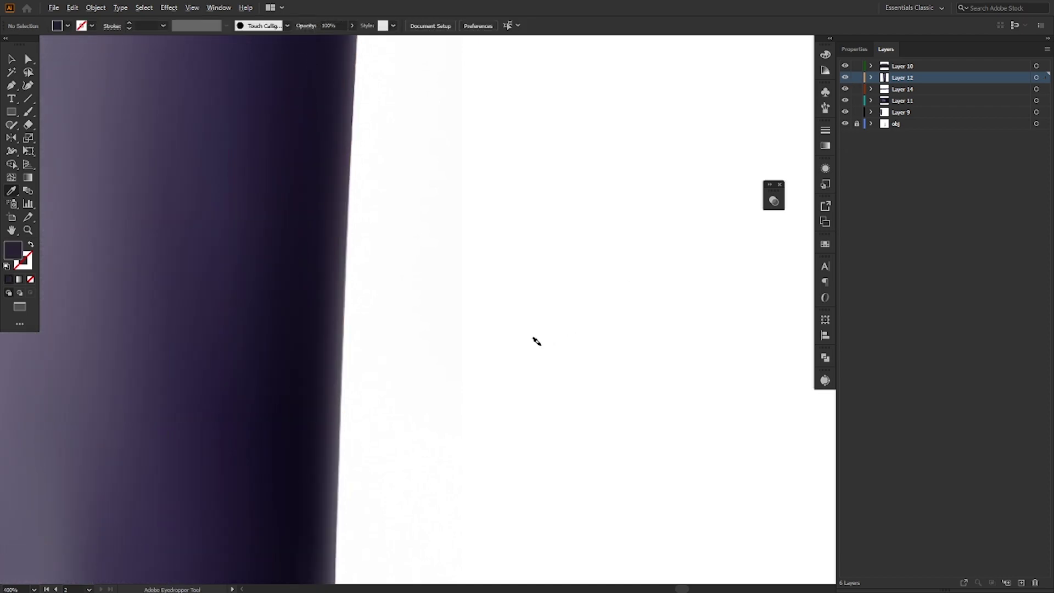
- Hide the obj photo layer and examine both tubes' mesh structures in outline view, returning to colour preview
scroll(535, 340, down, 4)
scroll(550, 354, down, 1)
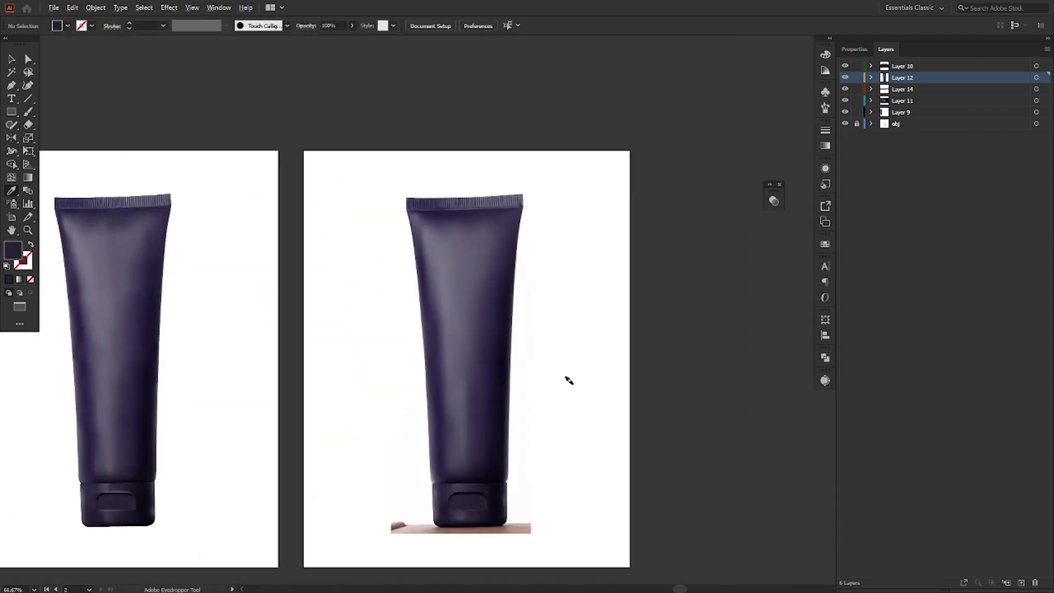
click(840, 124)
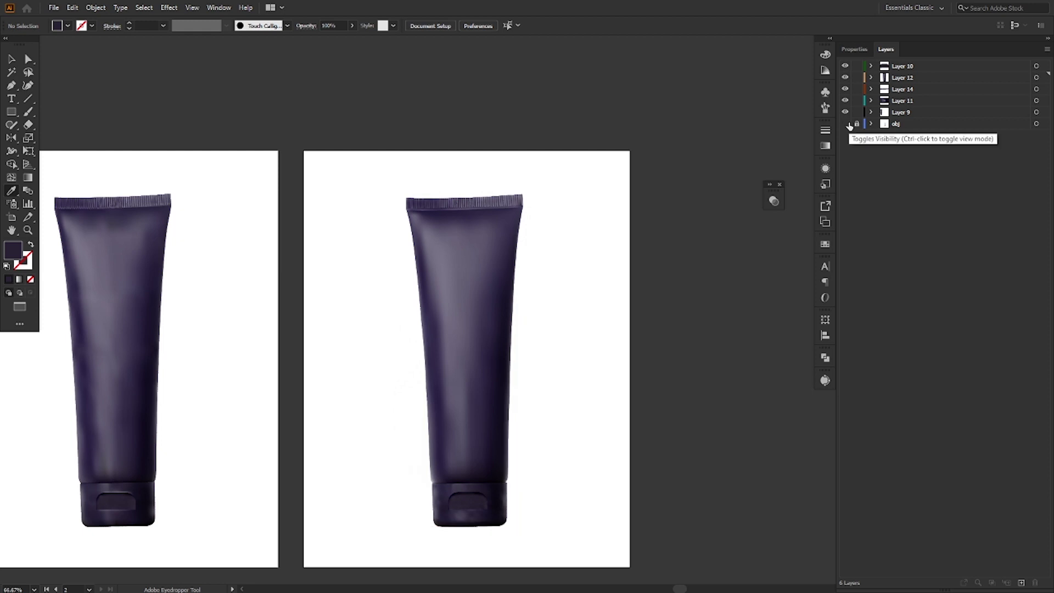
key(ctrl+y)
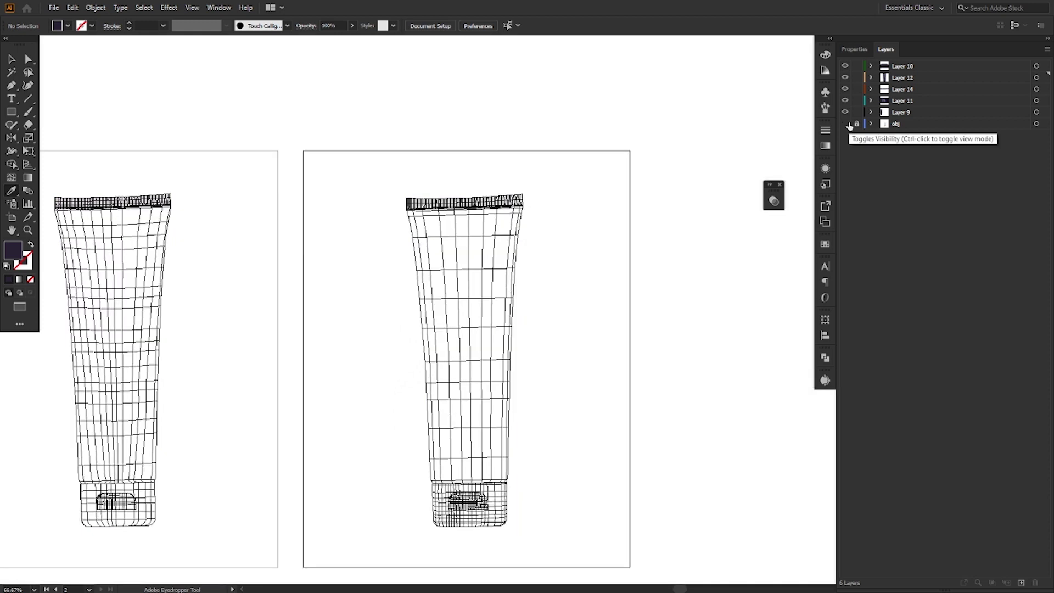
key(ctrl+y)
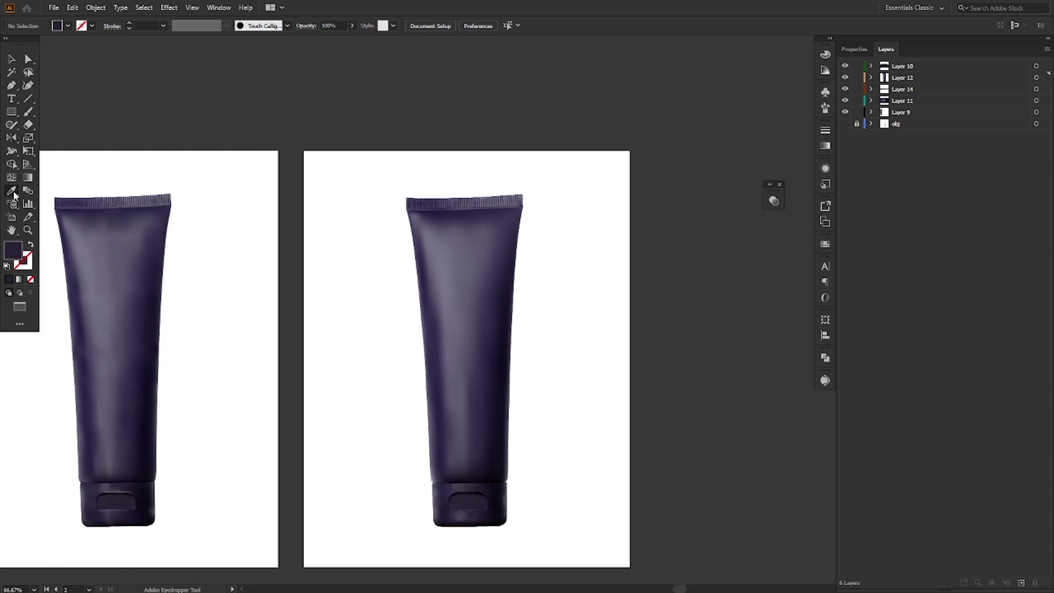
- Draw a rectangle about 74 by 44 mm above the artboards and add four horizontal and four vertical mesh lines
click(12, 113)
drag(267, 84, 365, 142)
click(13, 178)
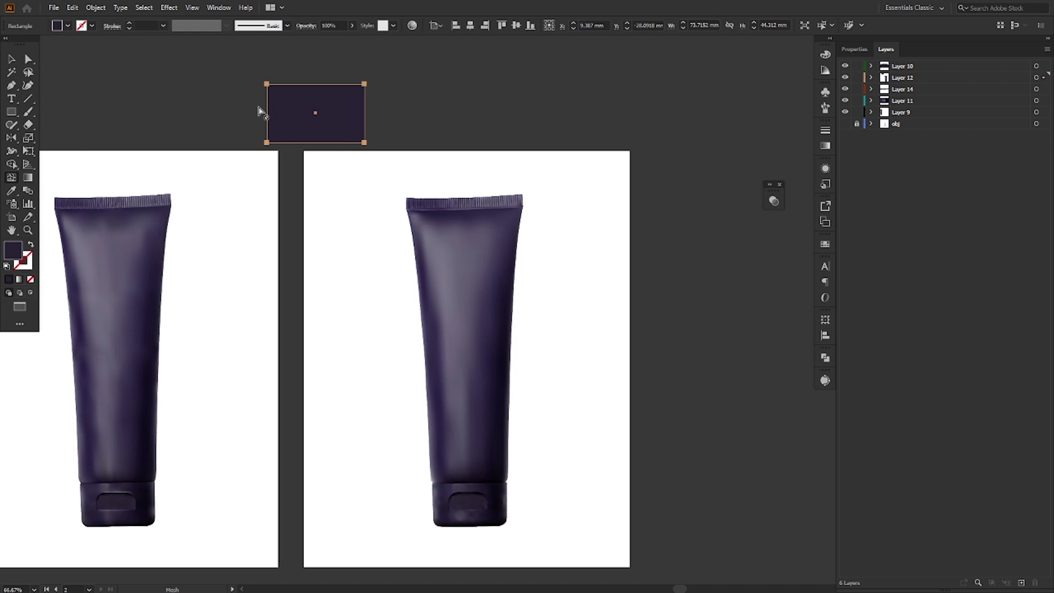
click(267, 106)
click(266, 124)
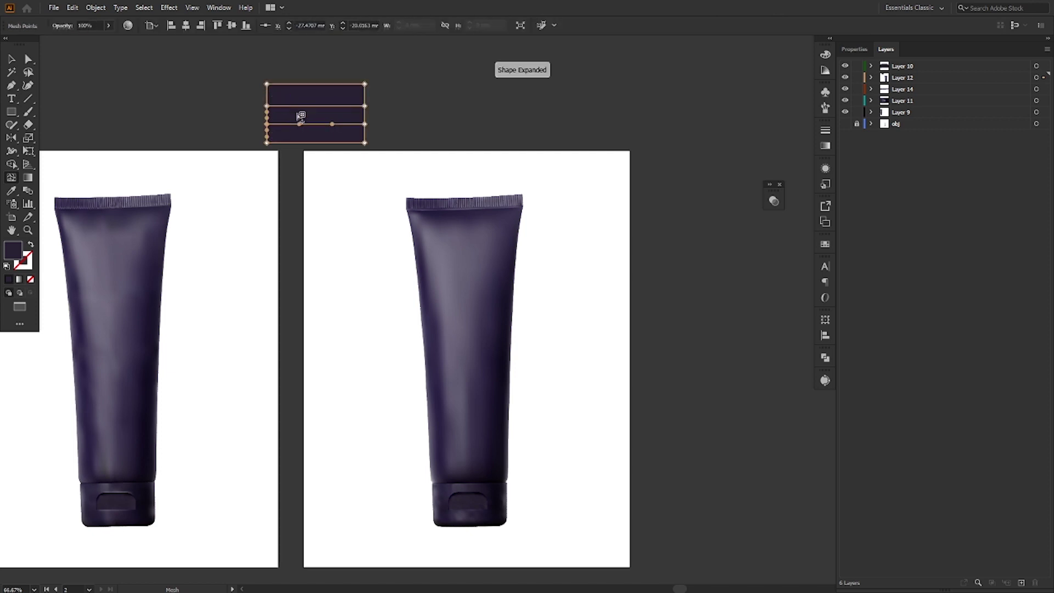
click(304, 106)
click(322, 106)
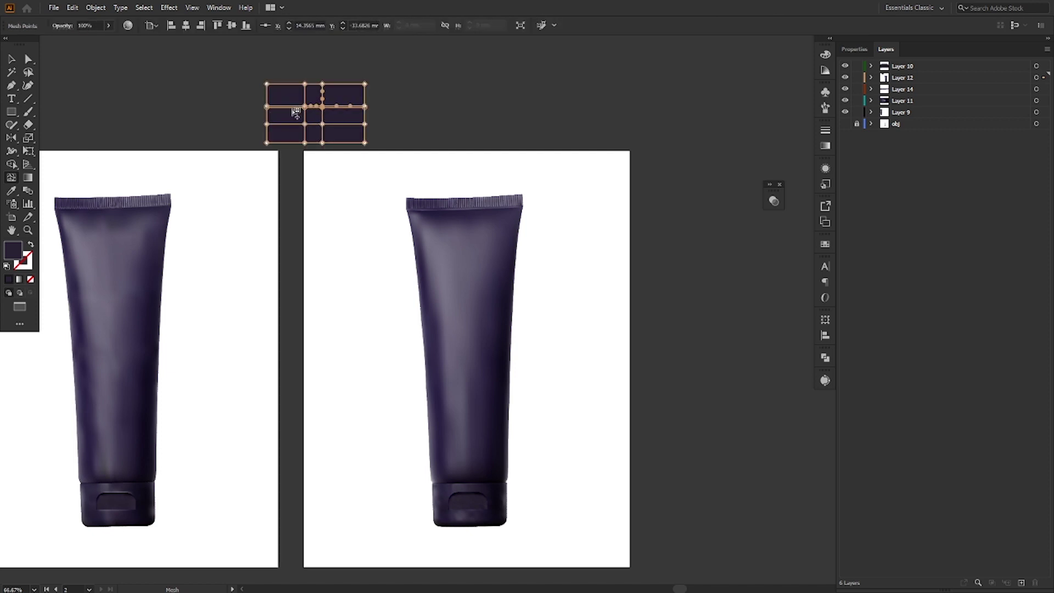
click(292, 107)
click(341, 103)
scroll(318, 77, up, 3)
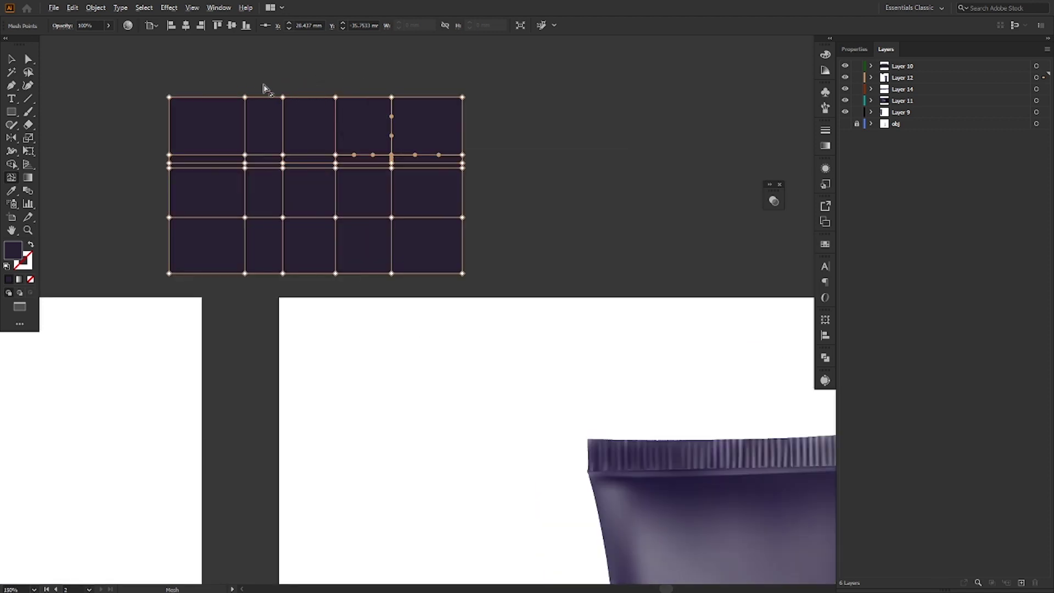
- Recolour the mesh points along the sample rectangle's upper edge bright violet, leaving out its upper-right points
key(v)
drag(215, 70, 352, 104)
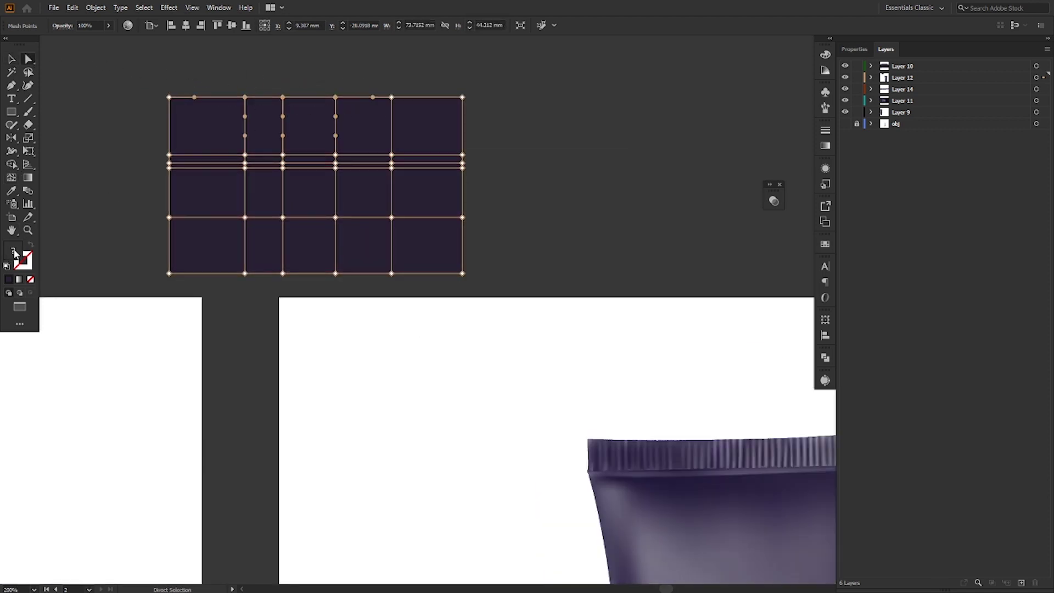
double_click(13, 254)
drag(616, 205, 623, 196)
click(769, 195)
click(520, 179)
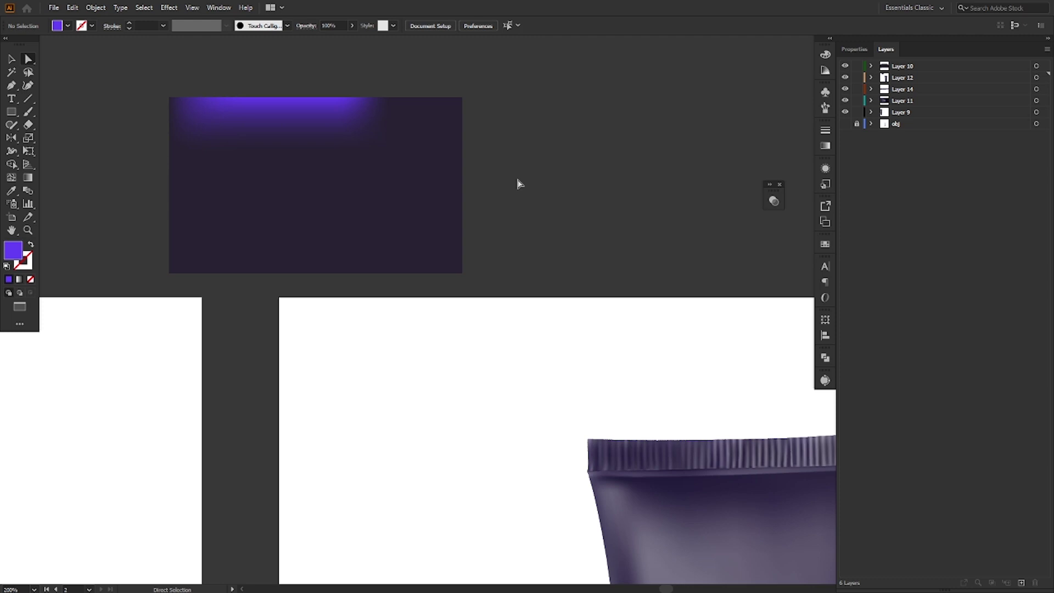
click(241, 137)
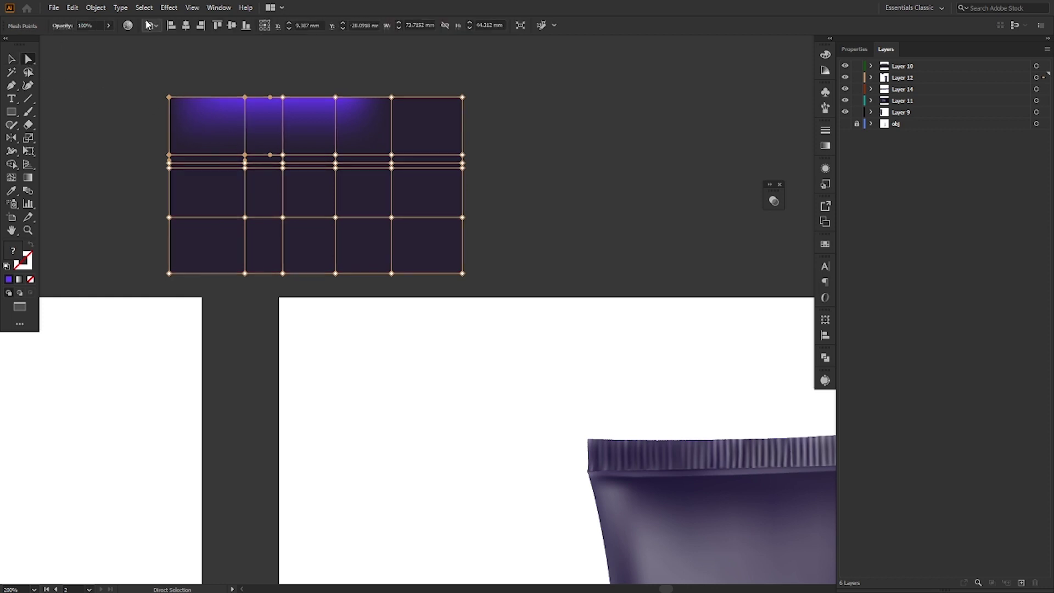
click(96, 7)
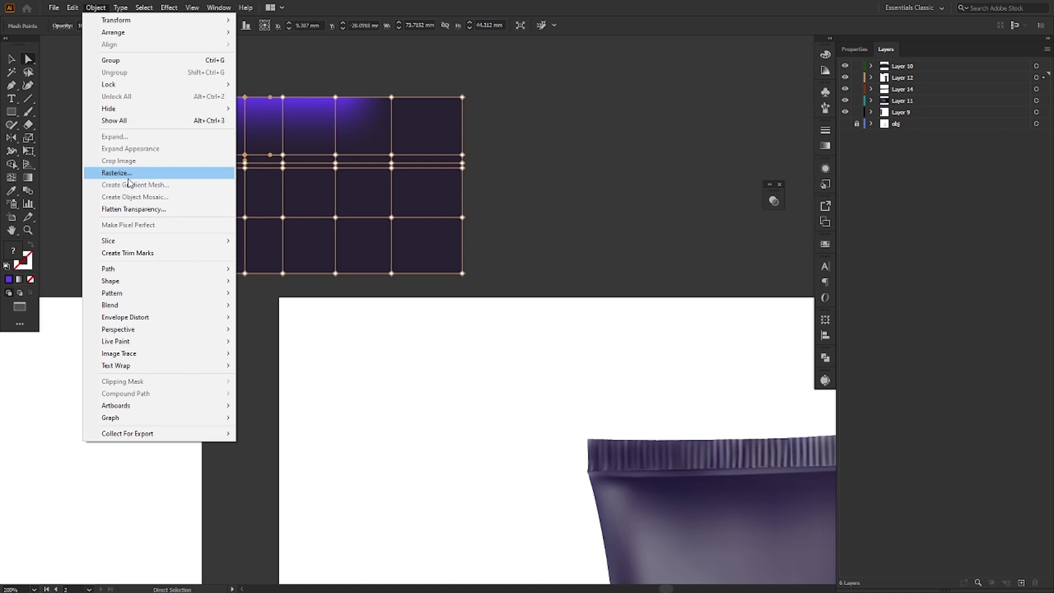
click(265, 61)
- Remove the sample rectangle's inner mesh lines bit by bit, and delete the whole rectangle
click(333, 159)
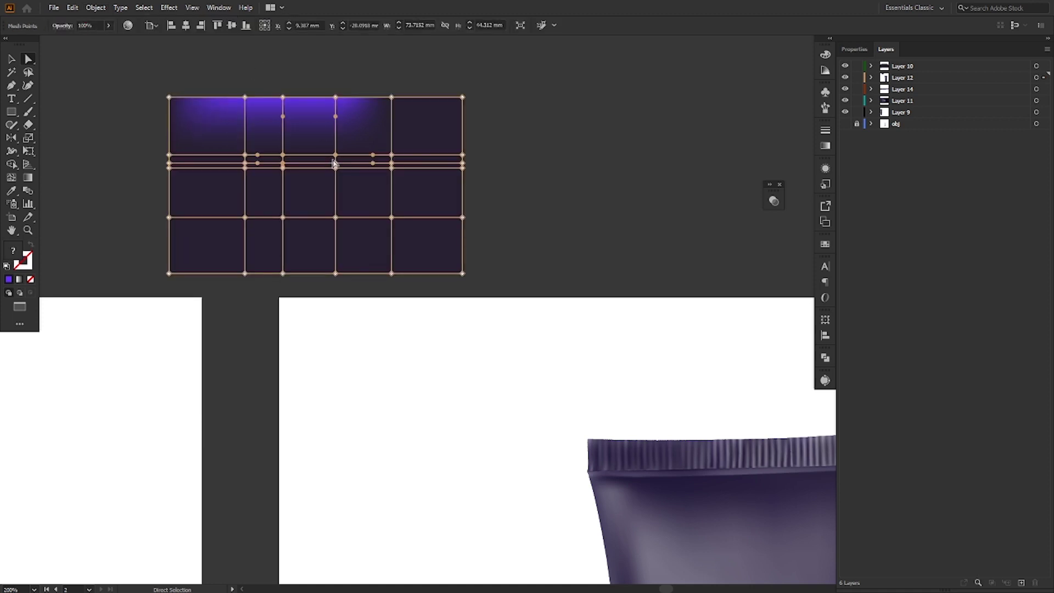
key(Delete)
click(333, 163)
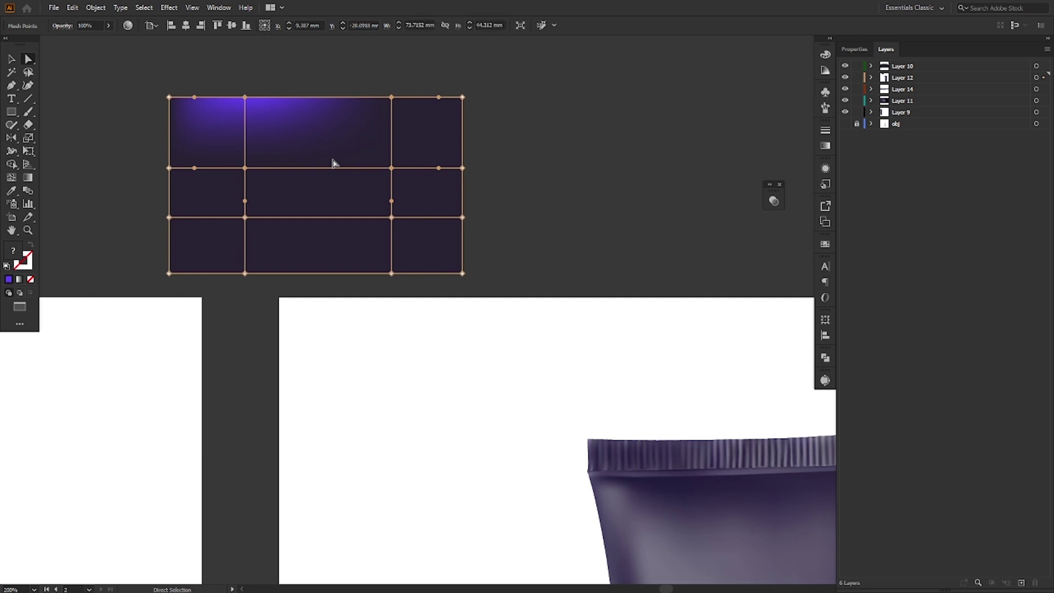
key(Delete)
click(333, 160)
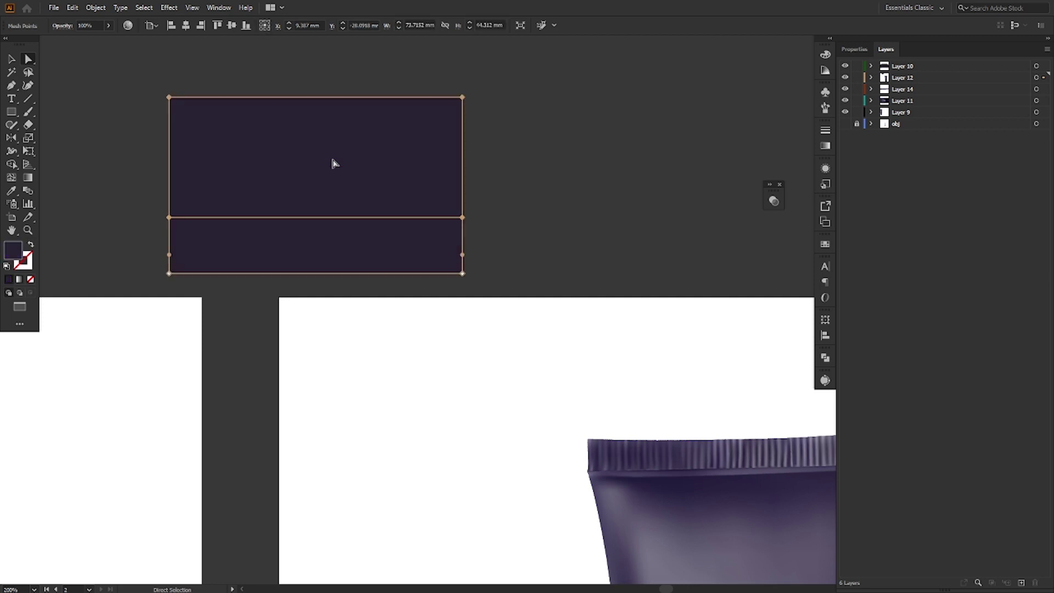
key(Delete)
key(Delete)
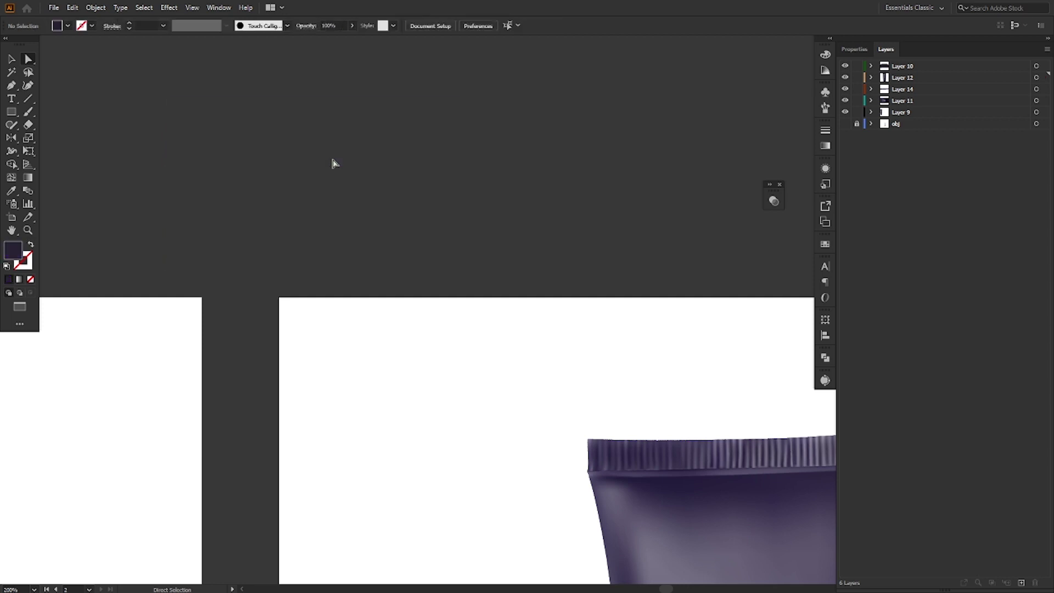
- Hide Layer 9 and view the recreated tube alone on the second artboard
scroll(332, 172, down, 4)
scroll(448, 332, up, 11)
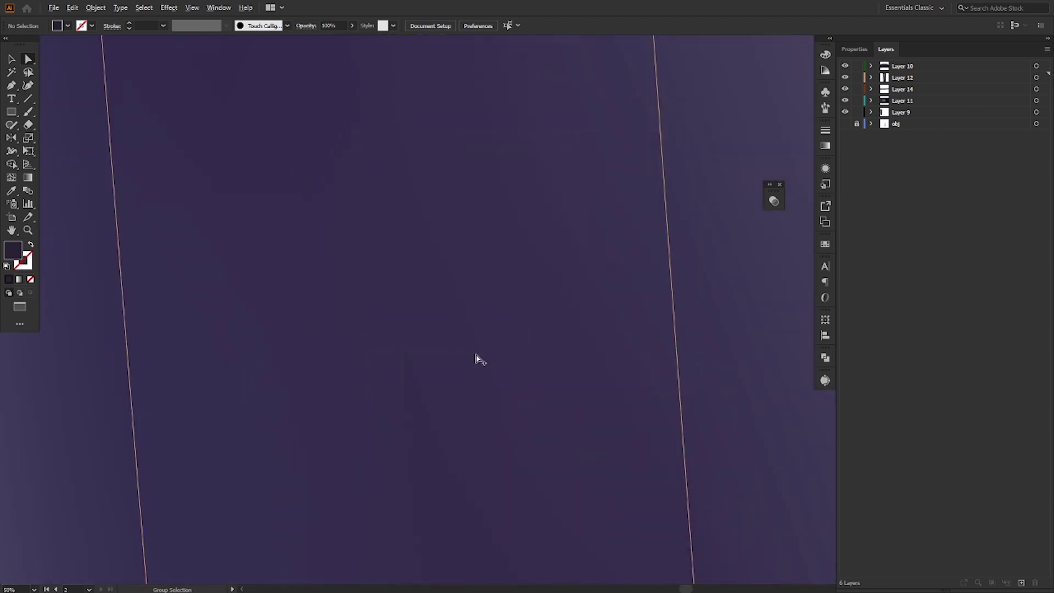
scroll(476, 358, down, 8)
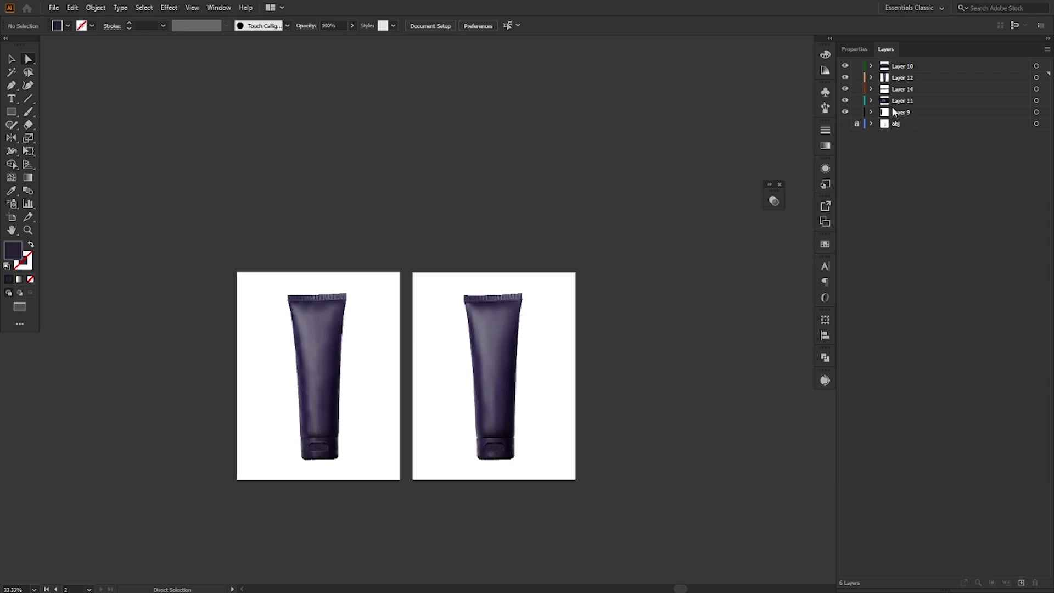
click(846, 112)
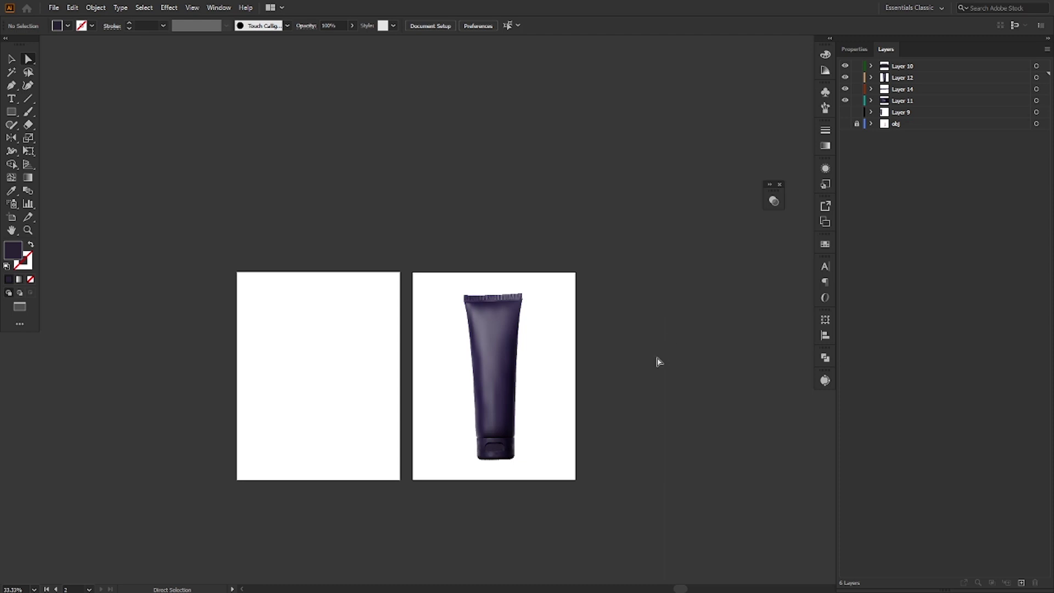
scroll(608, 379, up, 2)
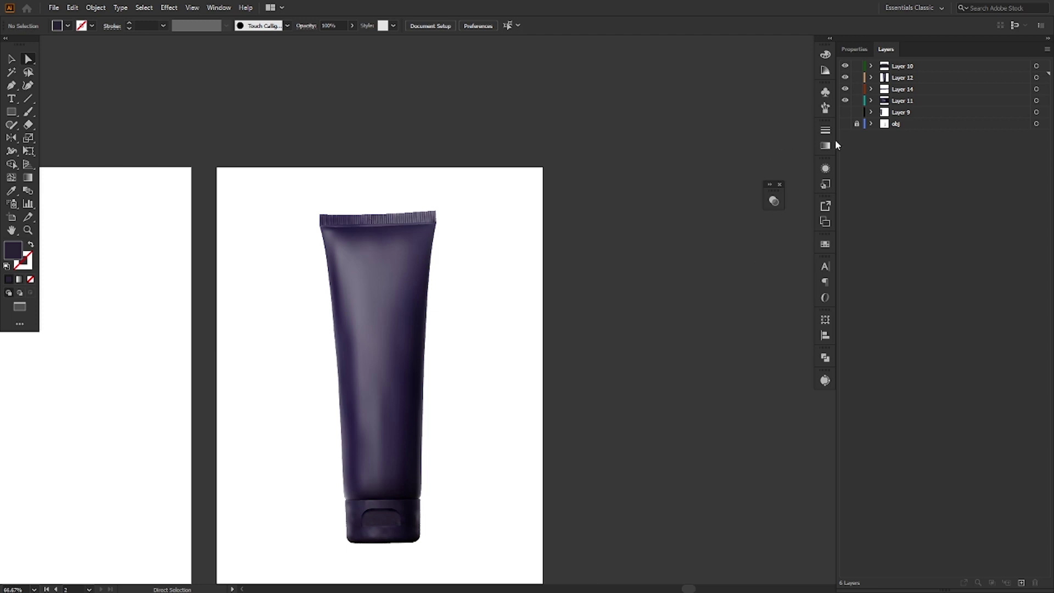
- Show the obj layer with only the first artboard's photo clip group visible, relock it, and view both tubes side by side
click(845, 124)
scroll(531, 357, down, 1)
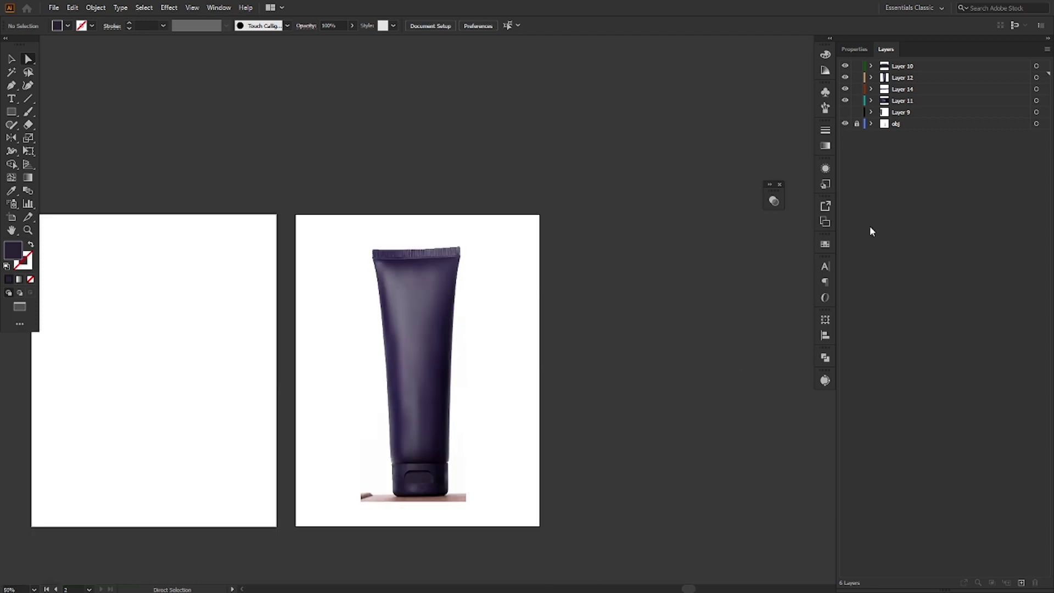
click(871, 124)
click(857, 124)
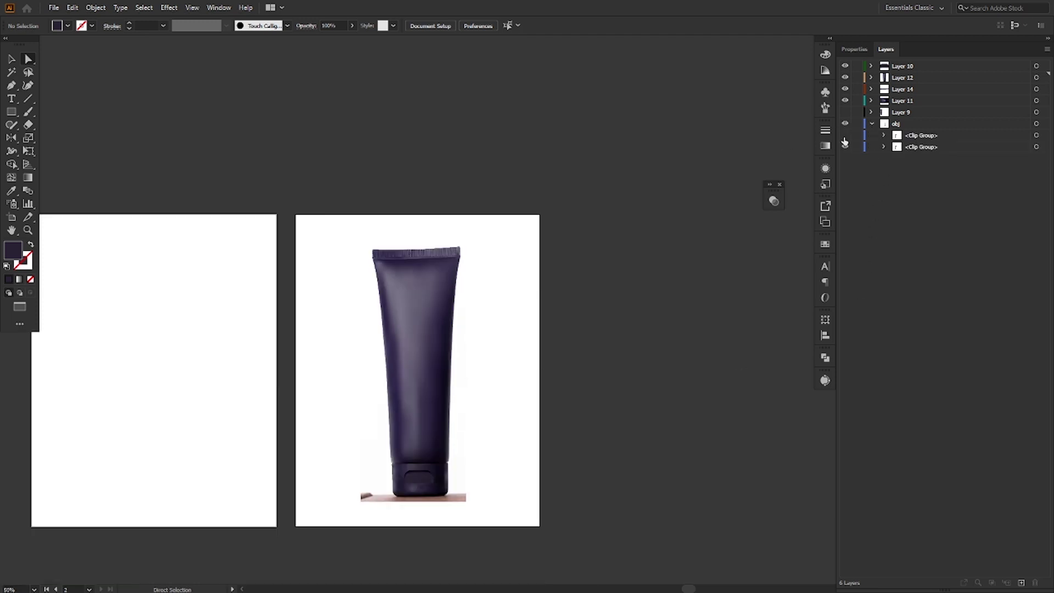
click(846, 135)
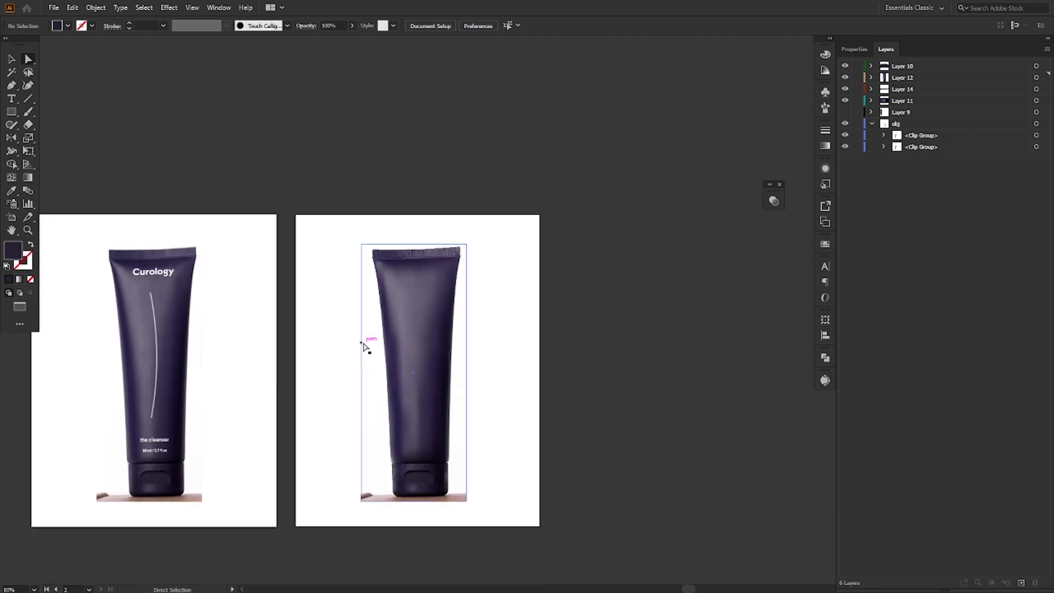
click(845, 146)
click(872, 124)
click(856, 124)
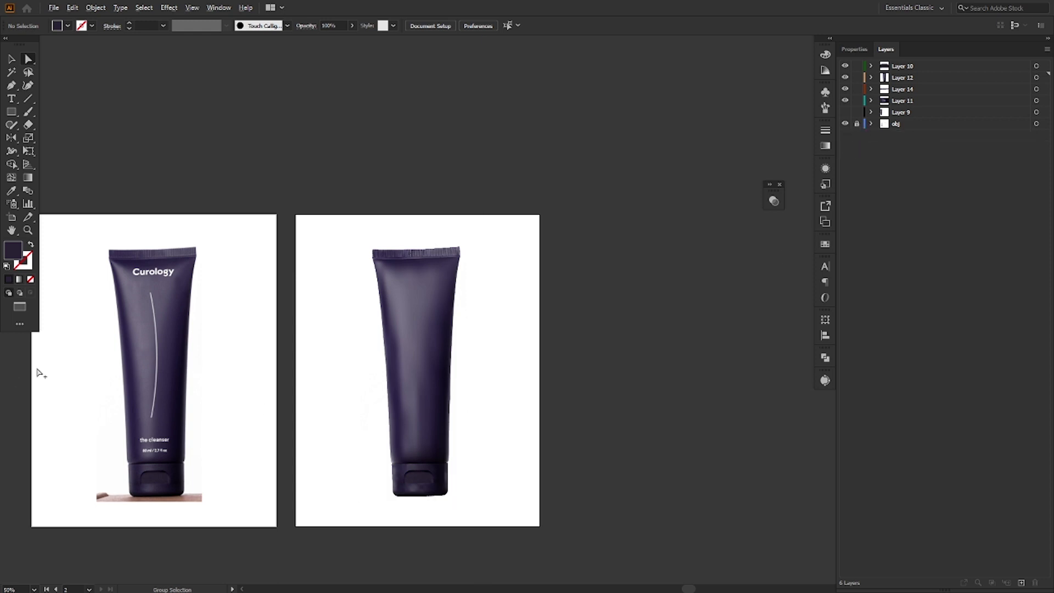
scroll(114, 349, up, 1)
drag(356, 360, 380, 334)
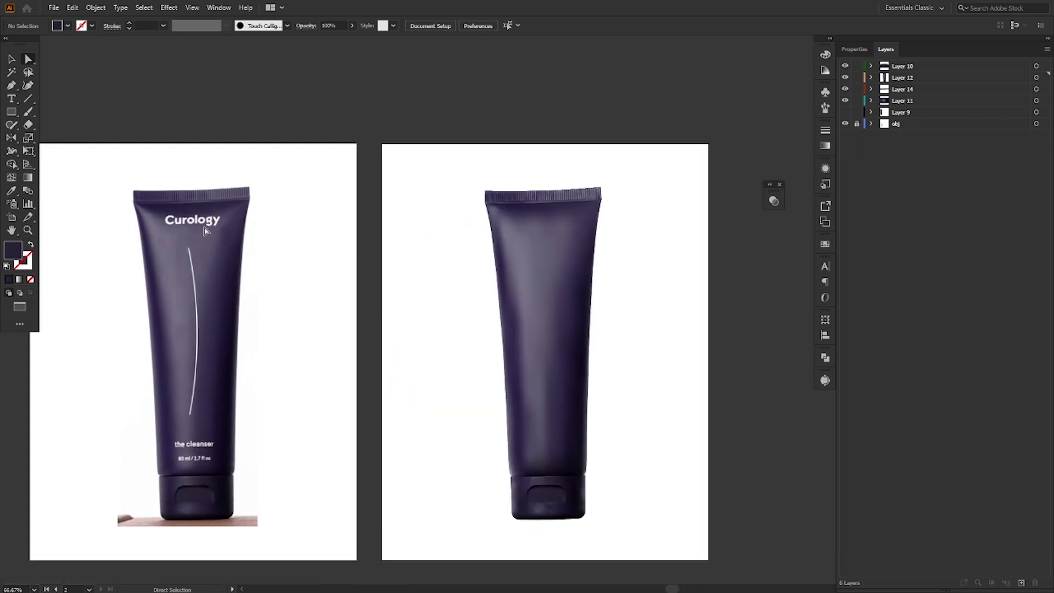